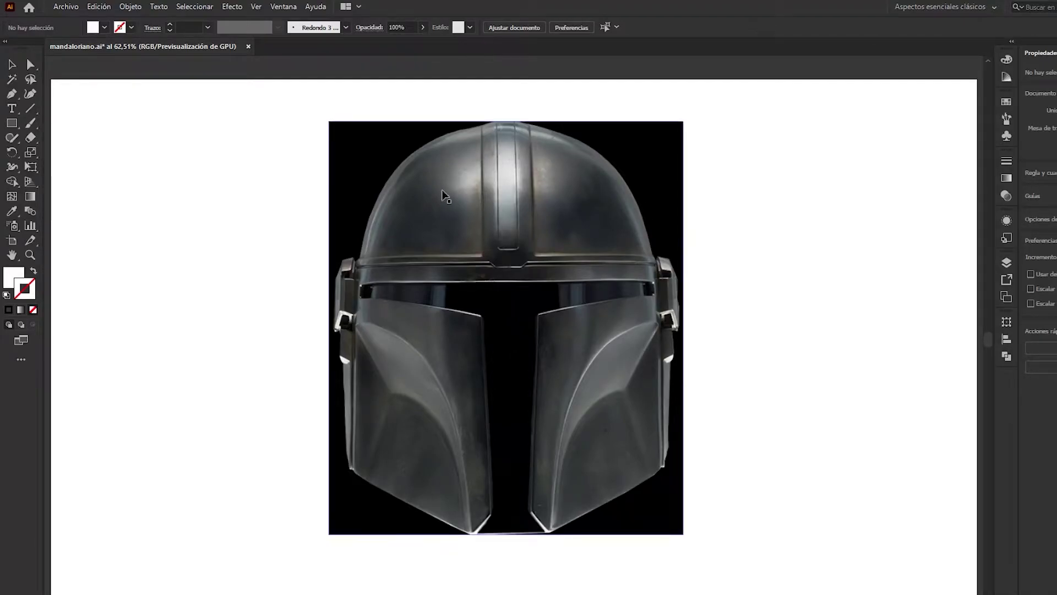
# - Rename the photo layer to 'imagen' and add a new tracing layer, Capa 2, above it
pyautogui.click(999, 261)
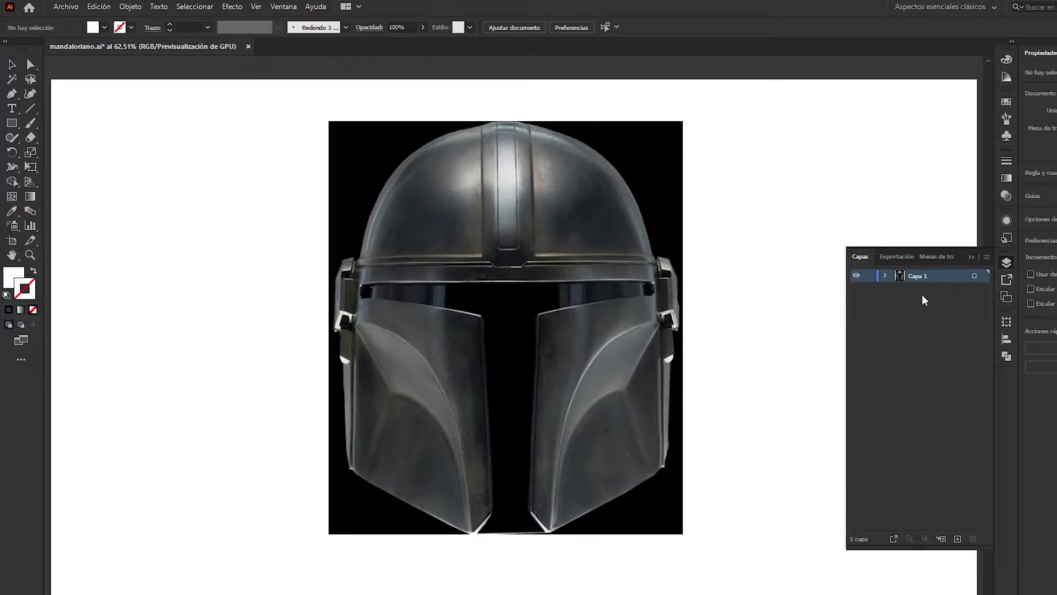
pyautogui.doubleClick(919, 276)
pyautogui.write('ondo')
pyautogui.press('Return')
pyautogui.doubleClick(915, 276)
pyautogui.write('en')
pyautogui.press('Return')
pyautogui.click(958, 538)
# - Draw a rounded rectangle covering the helmet's dome and visor, out to its left edge
pyautogui.click(16, 126)
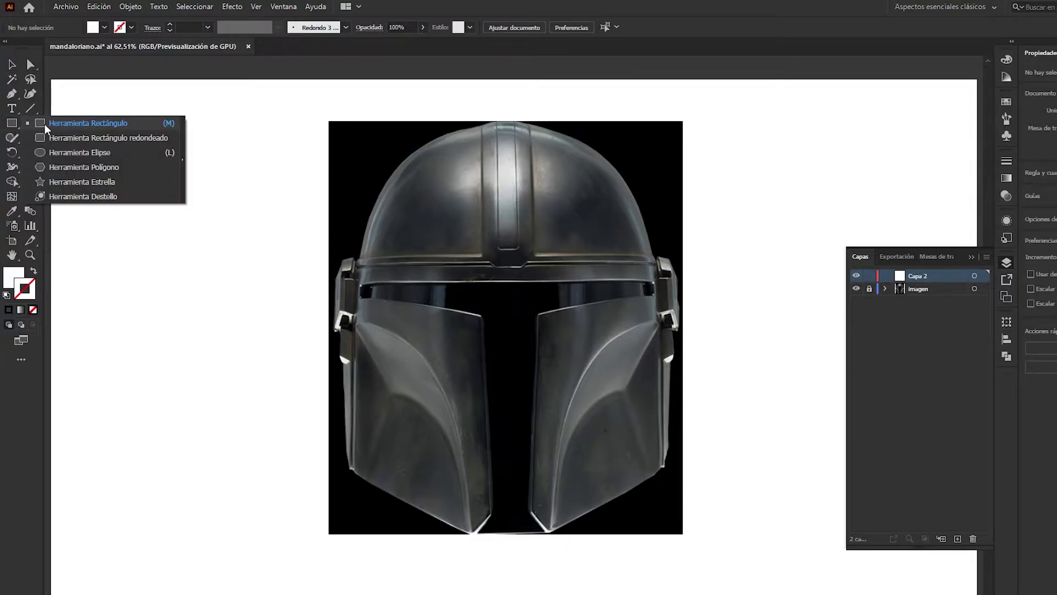
pyautogui.click(53, 137)
pyautogui.moveTo(373, 126); pyautogui.dragTo(678, 540)
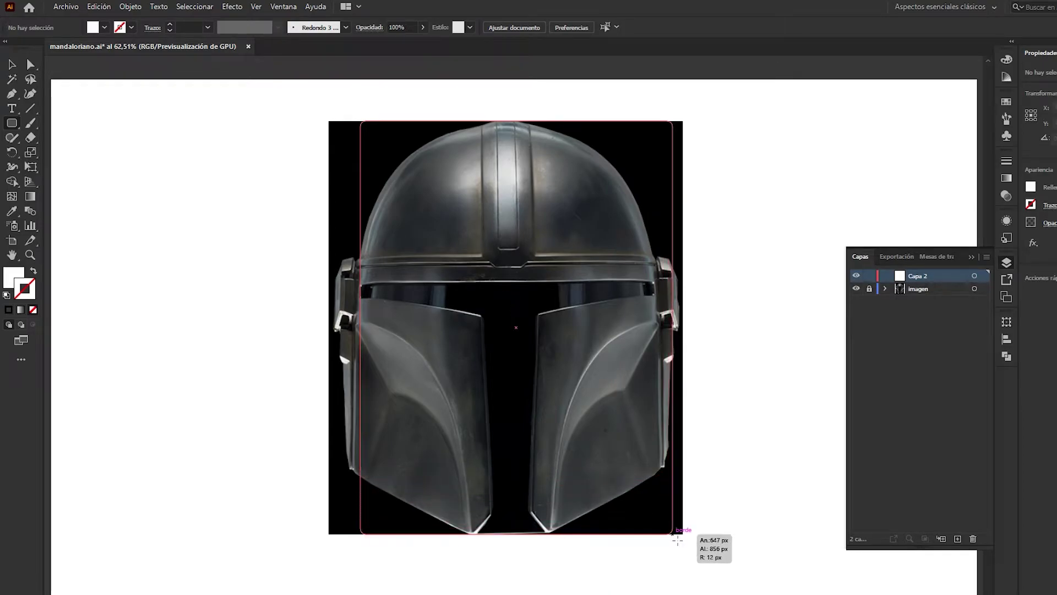
pyautogui.moveTo(678, 539); pyautogui.dragTo(665, 477)
pyautogui.press('v')
pyautogui.moveTo(360, 296); pyautogui.dragTo(353, 301)
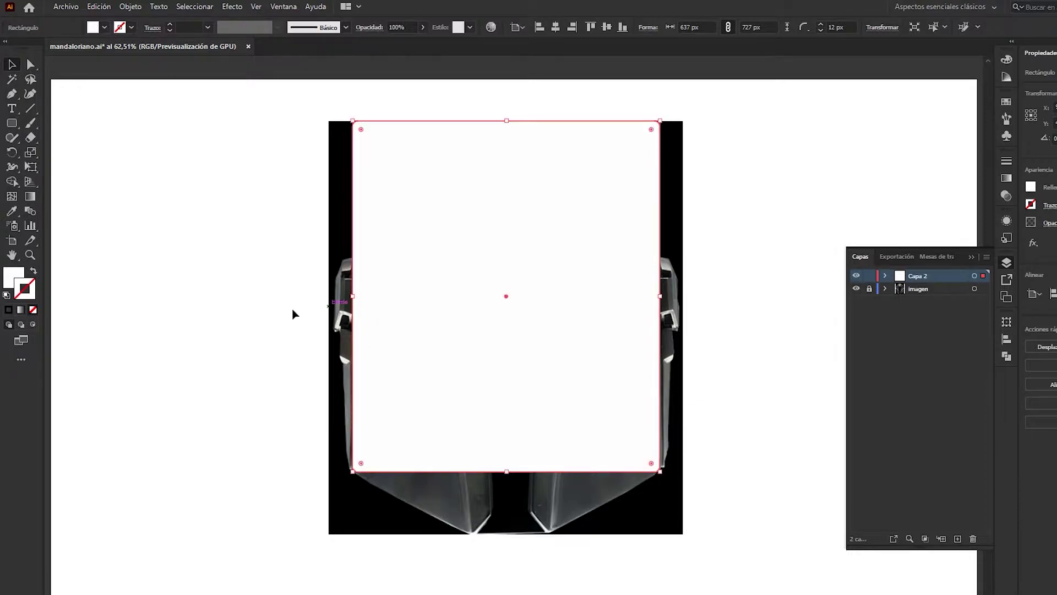
# - Give the rectangle a 6 pt black stroke and no fill
pyautogui.click(9, 310)
pyautogui.click(170, 24)
pyautogui.click(171, 24)
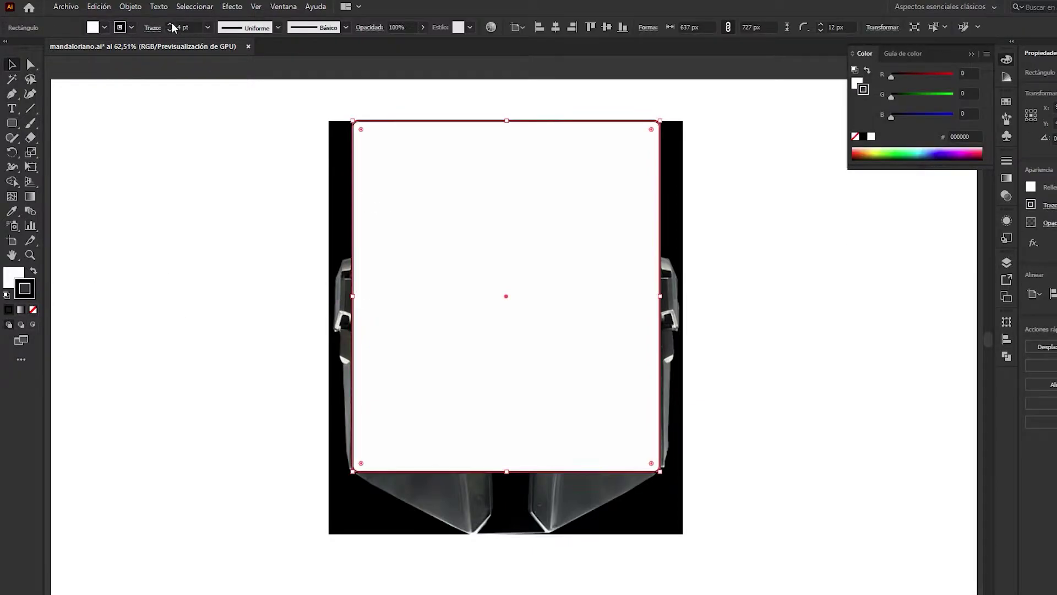
pyautogui.click(197, 153)
pyautogui.click(386, 351)
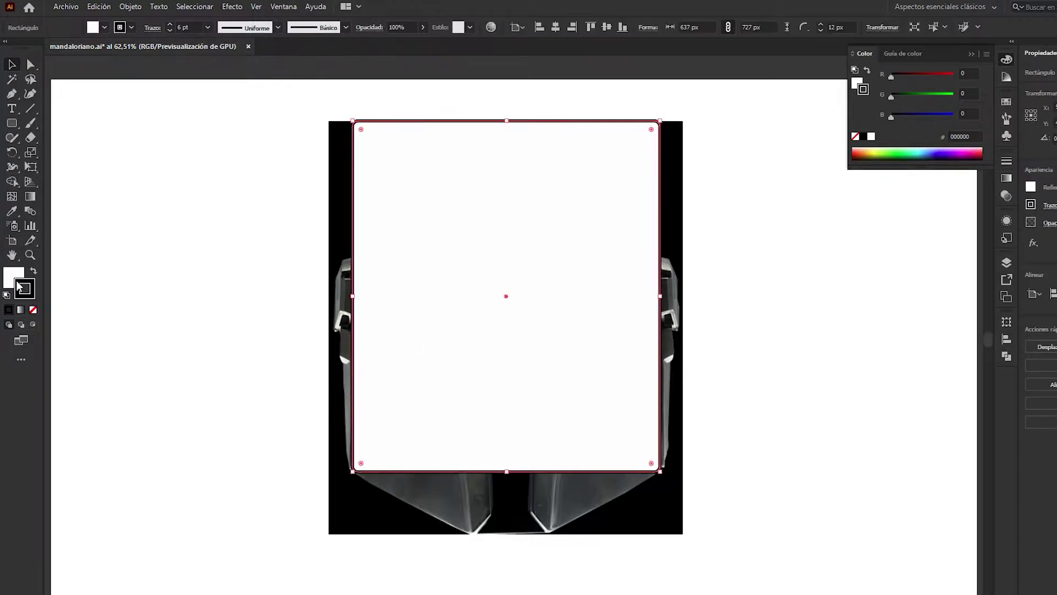
pyautogui.press('x')
pyautogui.click(856, 137)
pyautogui.click(777, 175)
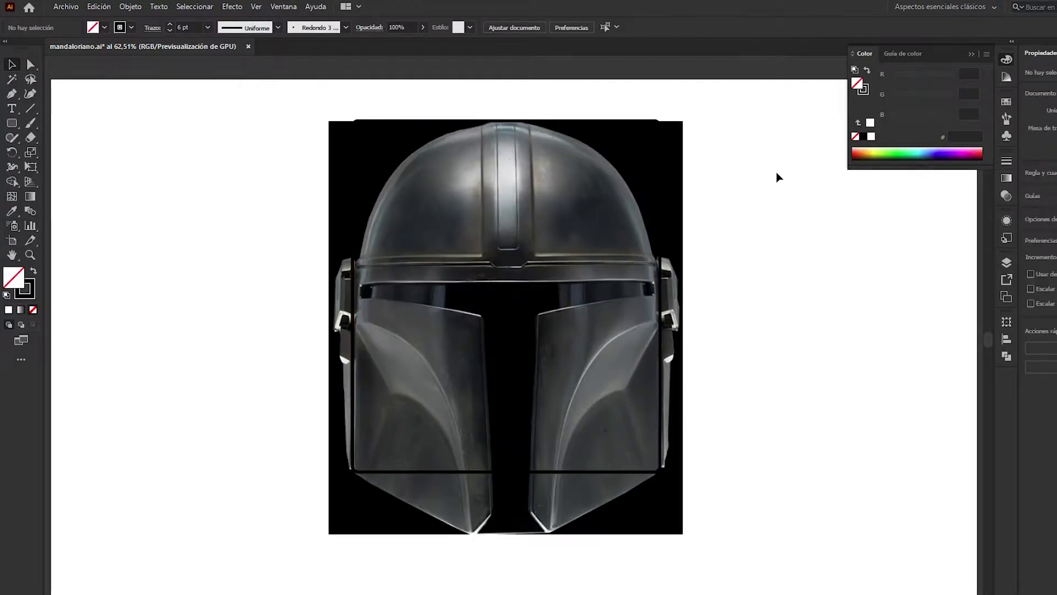
pyautogui.click(500, 130)
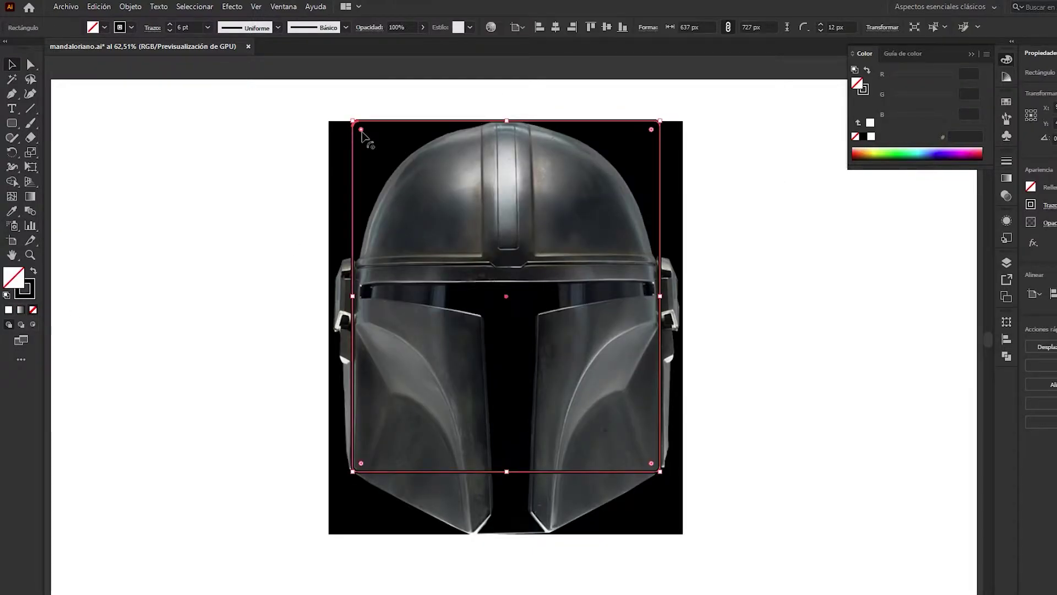
# - Unlink the corner radii and set both top corners to 300 px in the Transform panel
pyautogui.moveTo(361, 131); pyautogui.dragTo(509, 260)
pyautogui.click(1006, 323)
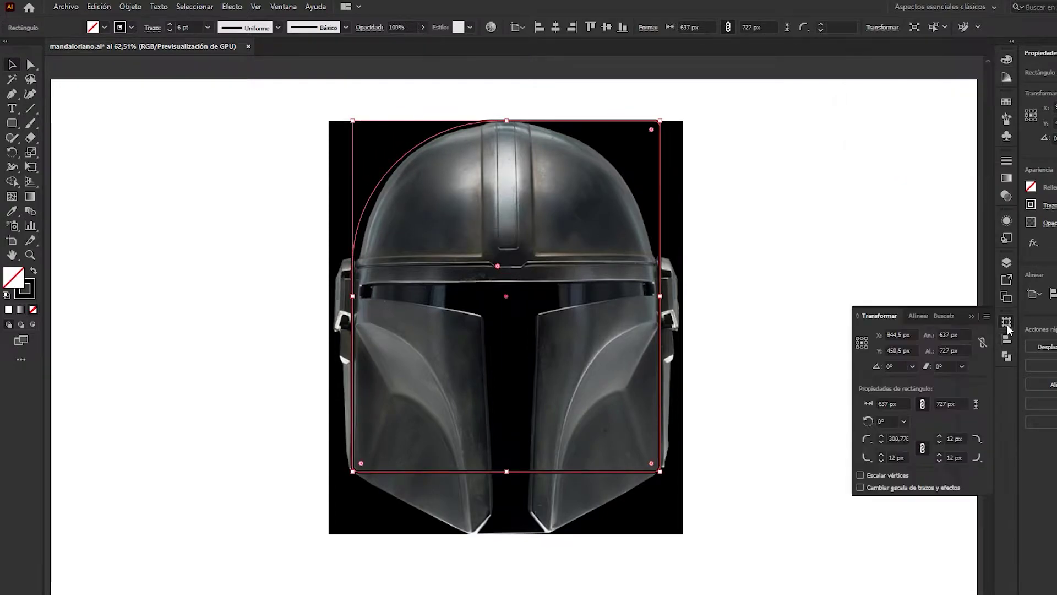
pyautogui.click(924, 450)
pyautogui.click(955, 439)
pyautogui.write('300')
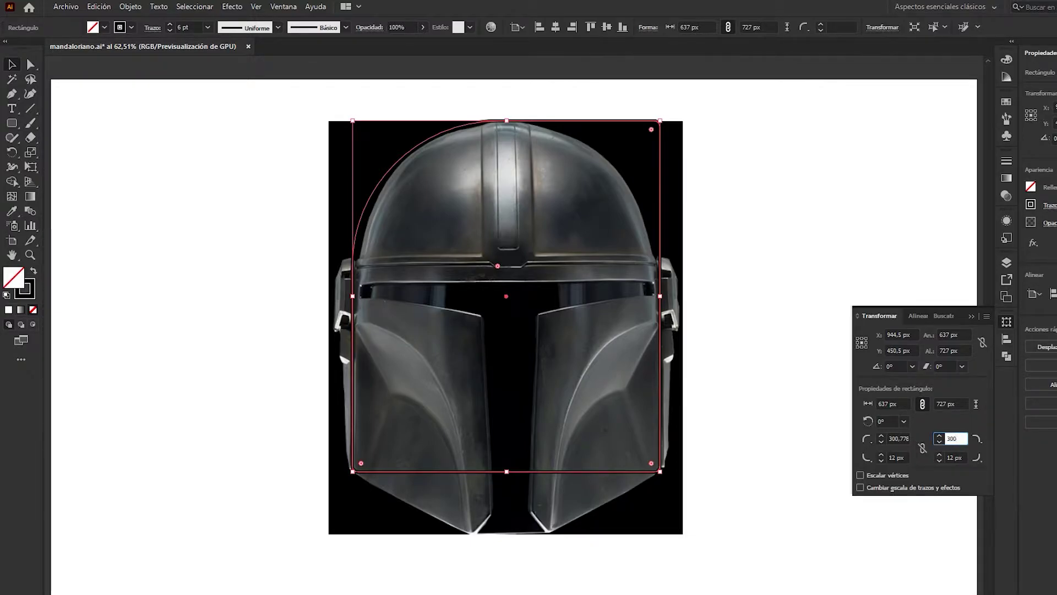
pyautogui.press('Return')
pyautogui.click(898, 439)
pyautogui.write('300')
pyautogui.press('Return')
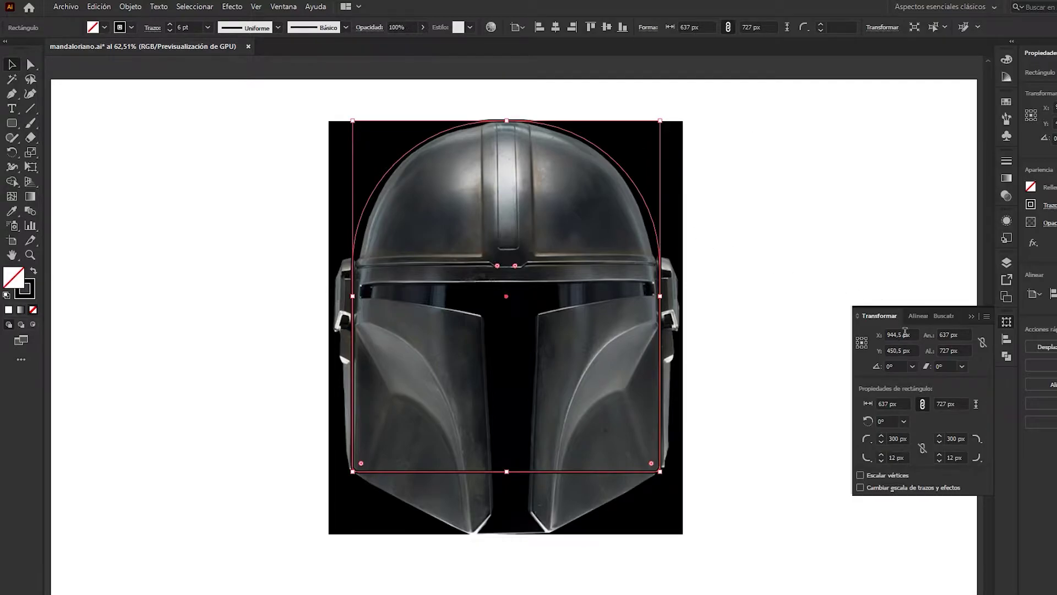
pyautogui.click(284, 6)
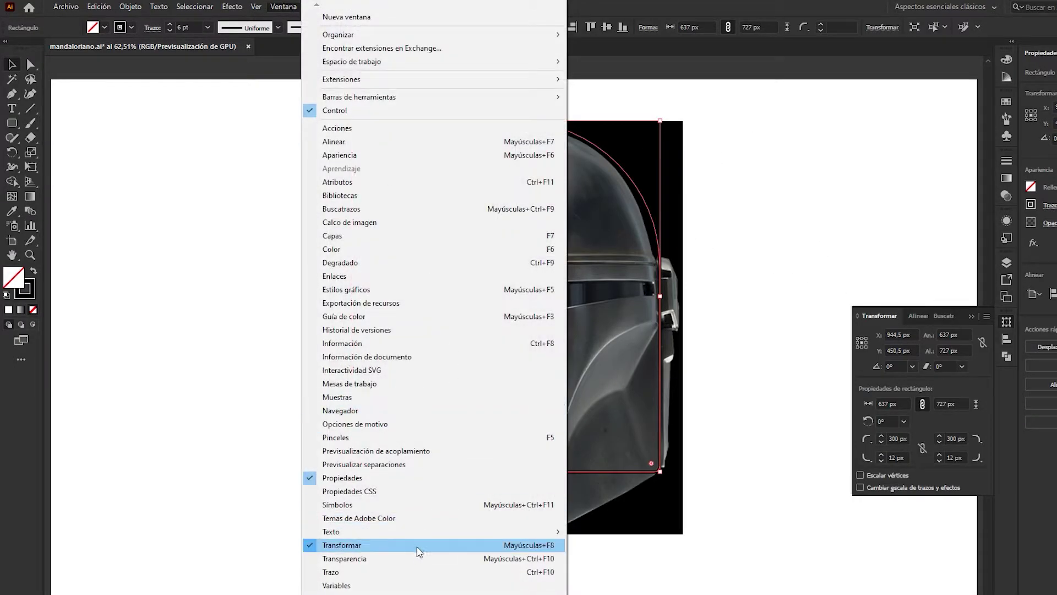
pyautogui.click(976, 429)
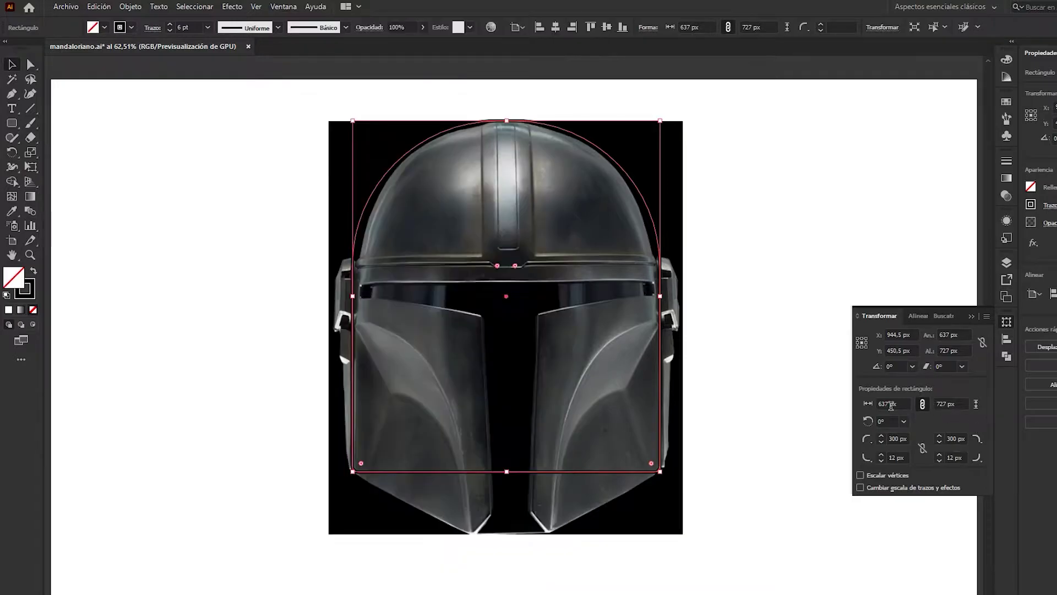
pyautogui.click(720, 200)
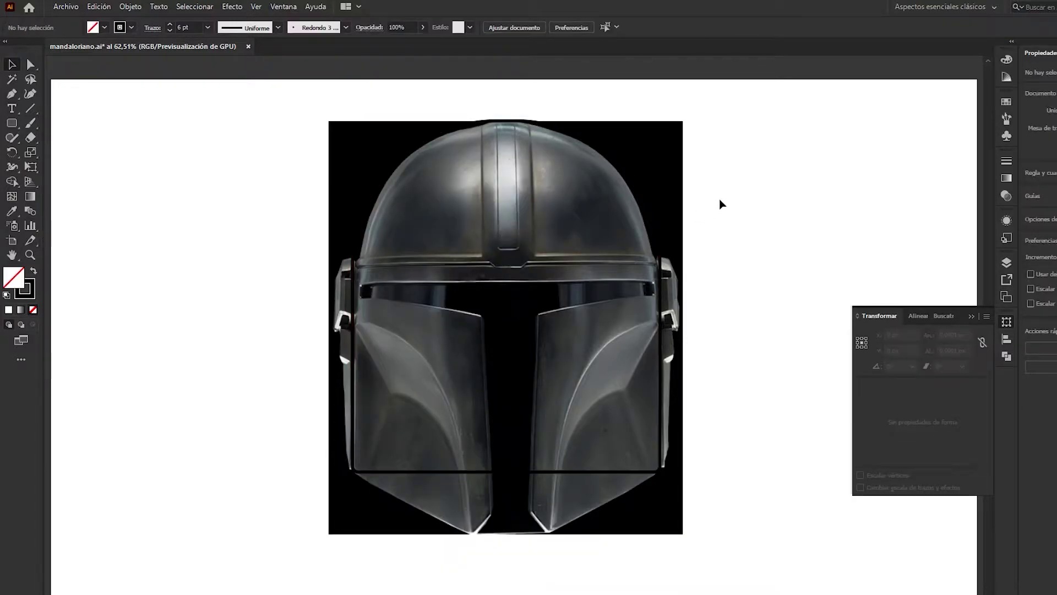
# - Trace the lower-left visor piece as a closed four-point path with the Pen tool
pyautogui.click(12, 94)
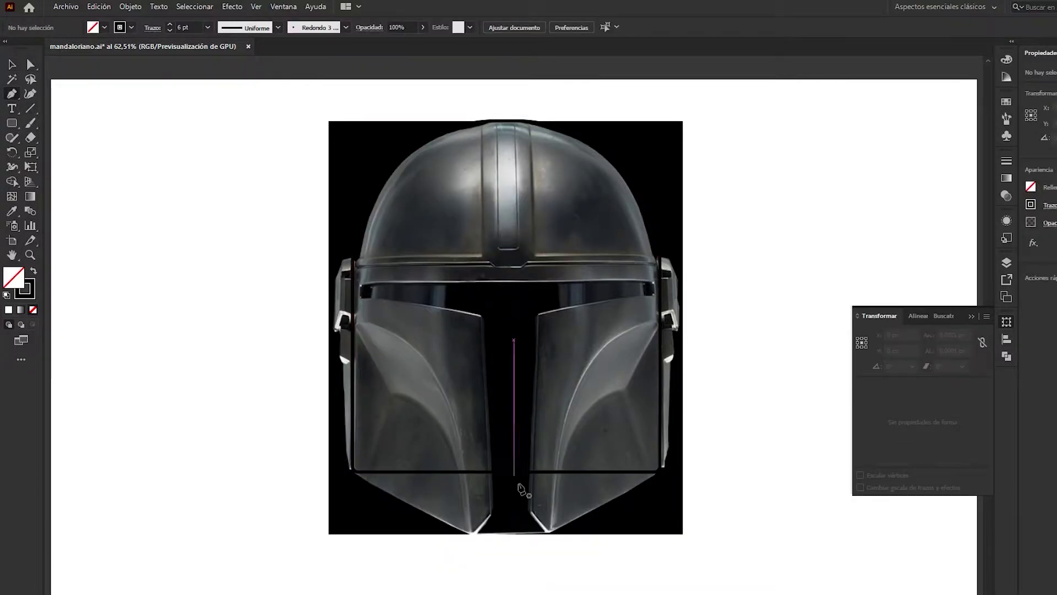
pyautogui.click(351, 468)
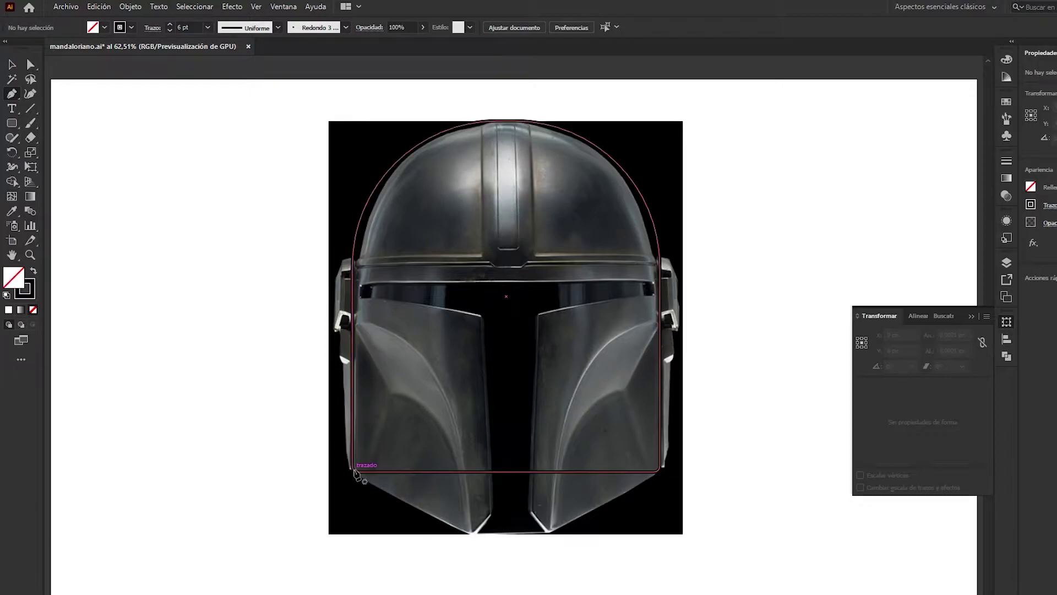
pyautogui.click(472, 533)
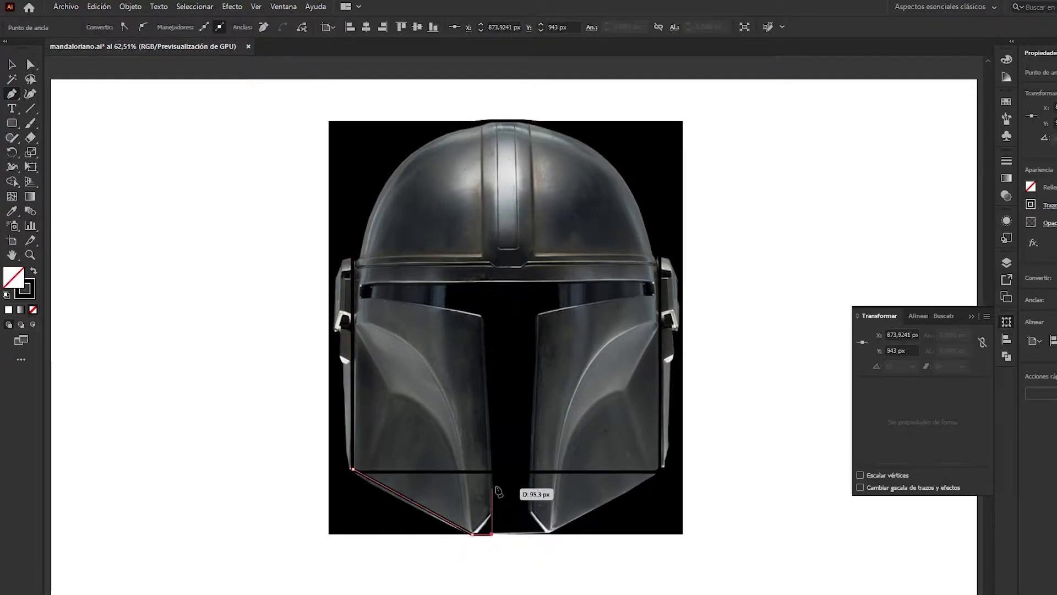
pyautogui.click(491, 471)
pyautogui.click(352, 469)
pyautogui.press('v')
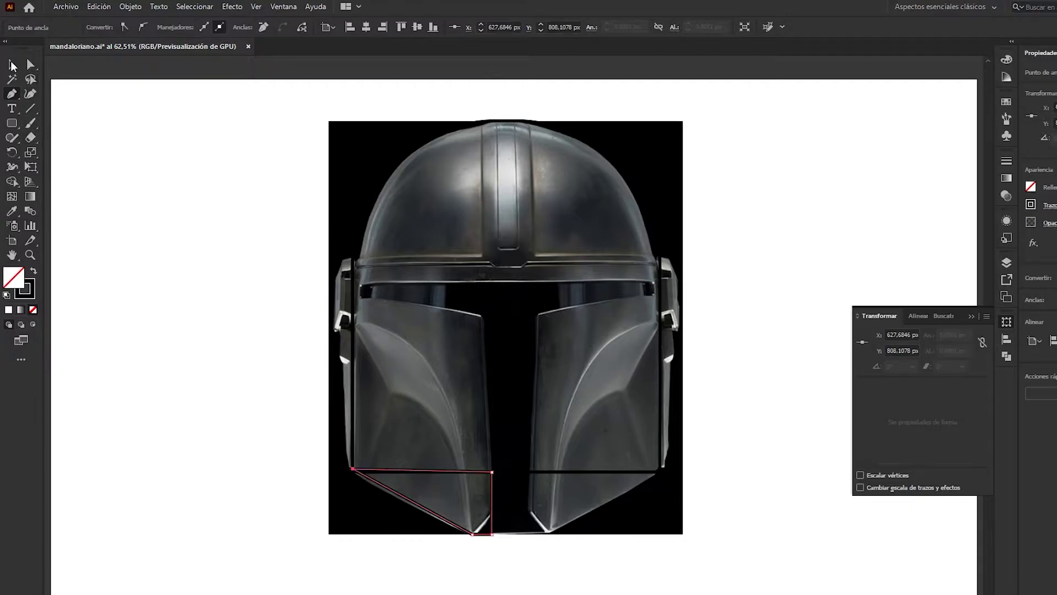
# - Check the dome frame, then select the new lower-left visor piece
pyautogui.scroll(2, 366, 479)
pyautogui.scroll(4, 370, 473)
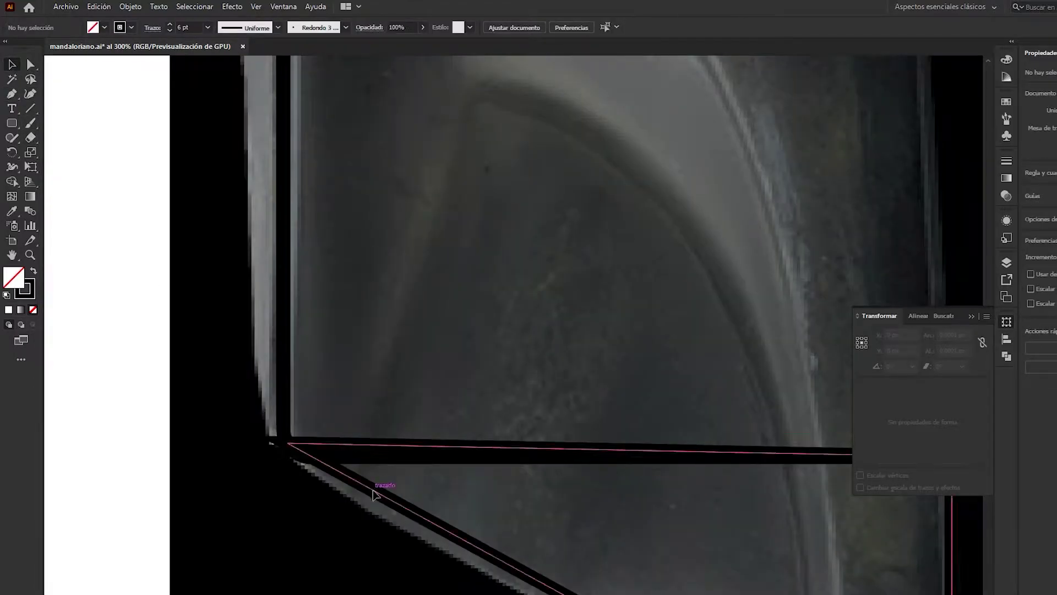
pyautogui.click(291, 410)
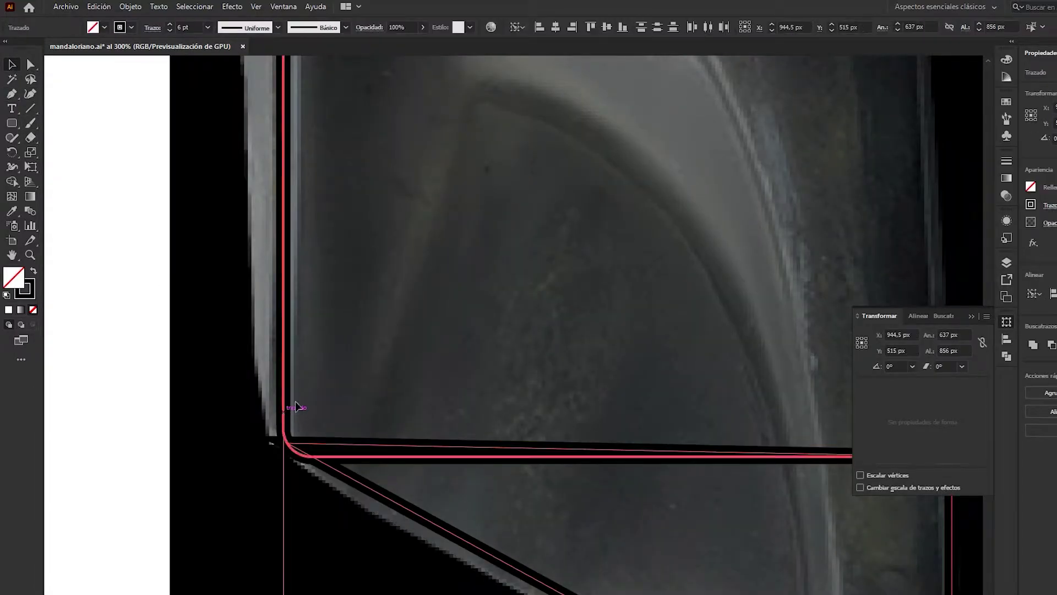
pyautogui.click(500, 177)
pyautogui.scroll(-3, 501, 177)
pyautogui.scroll(-1, 546, 193)
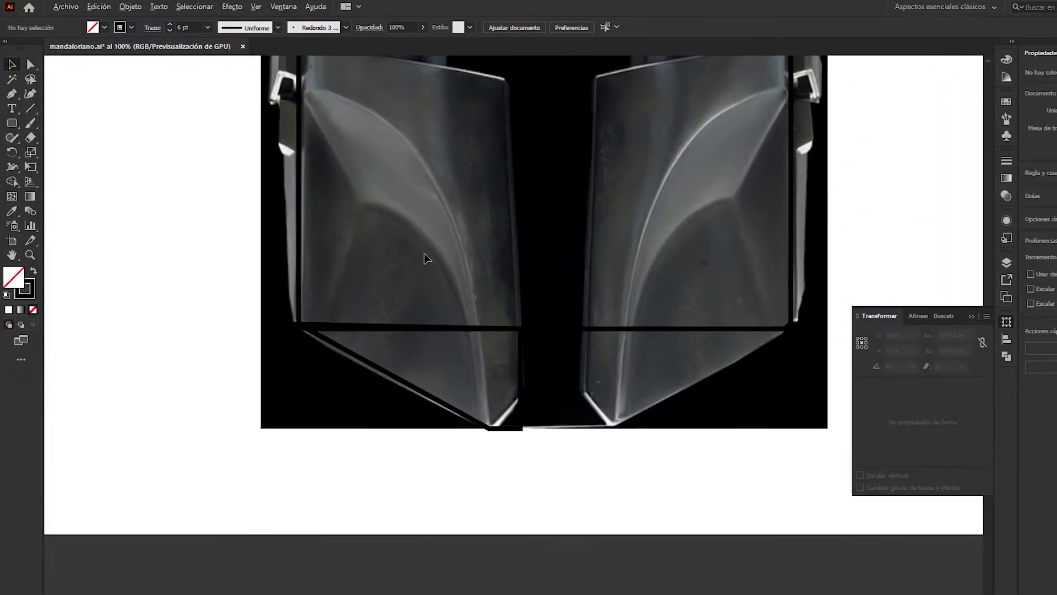
pyautogui.scroll(-1, 424, 254)
pyautogui.click(479, 345)
pyautogui.scroll(2, 481, 339)
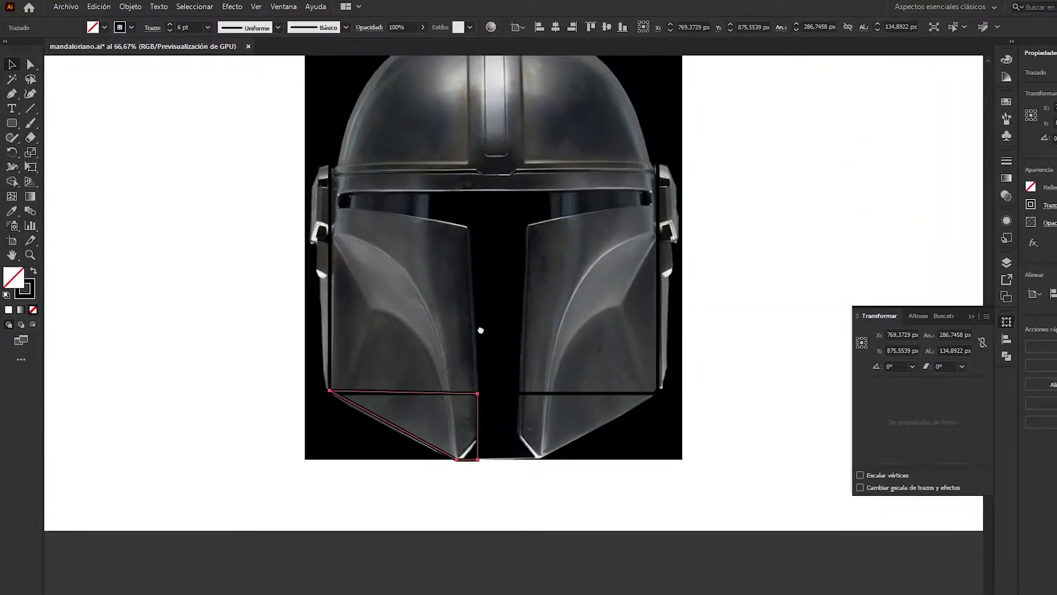
# - Place a vertically reflected copy of the visor piece on the right side, nudged up slightly
pyautogui.moveTo(480, 410); pyautogui.dragTo(664, 413)
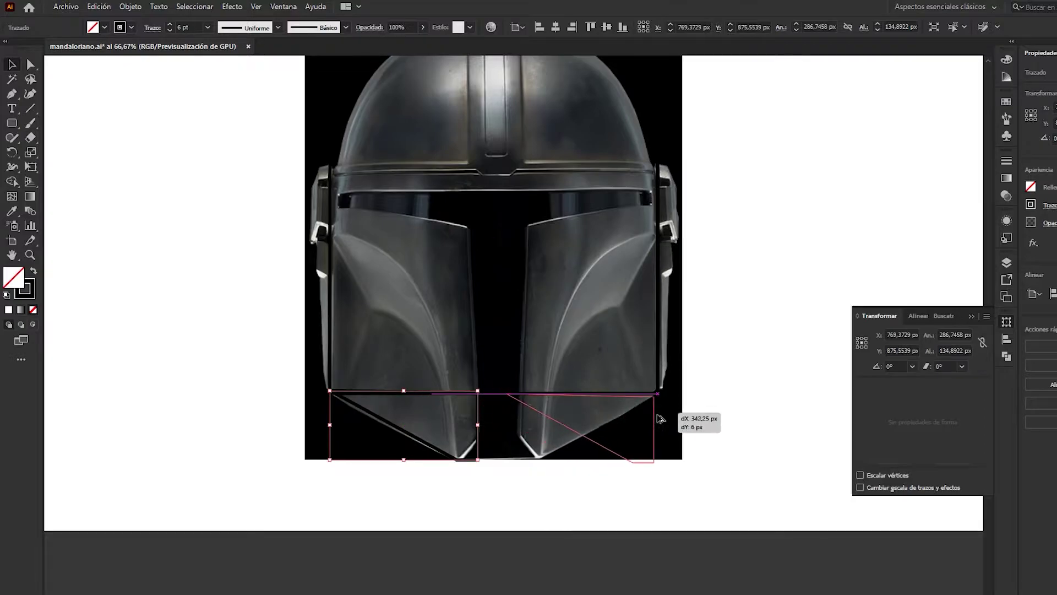
pyautogui.click(131, 7)
pyautogui.click(381, 64)
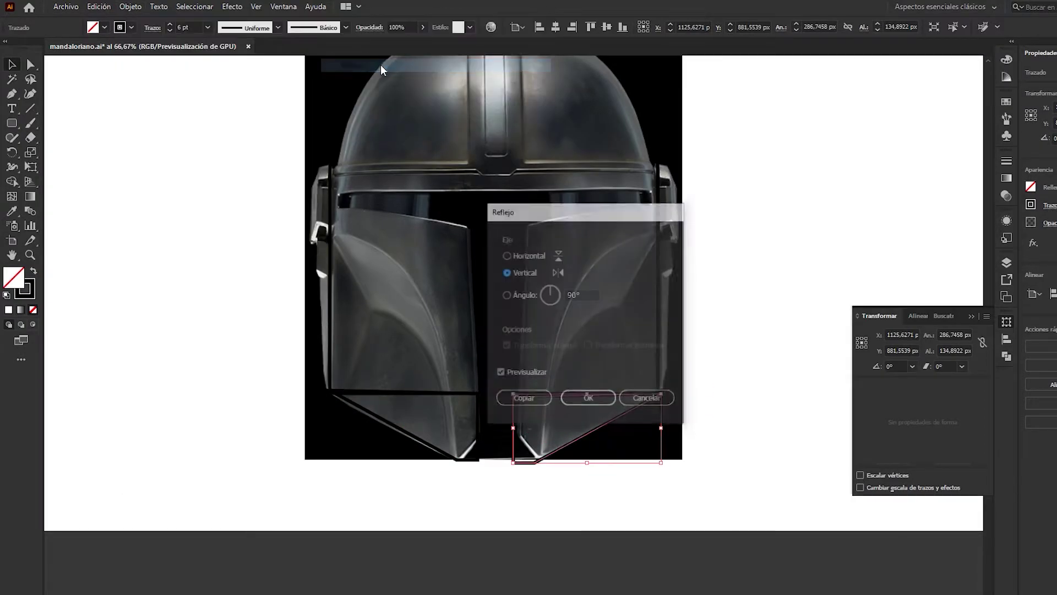
pyautogui.click(587, 394)
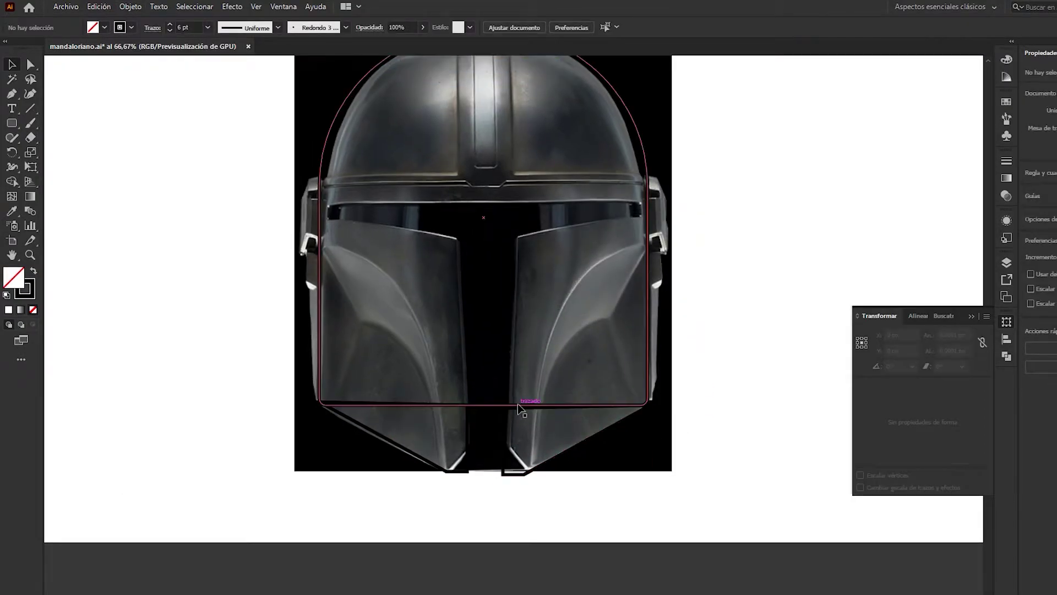
pyautogui.press('Up')
pyautogui.press('Up')
# - Hide the imagen photo layer so only the outlines show
pyautogui.click(1006, 262)
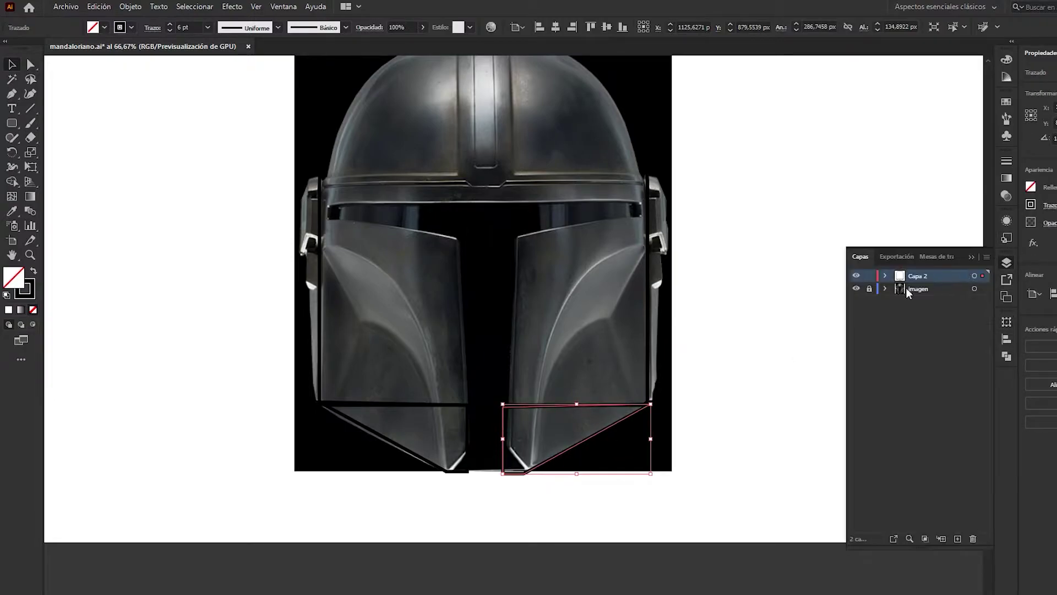
pyautogui.click(857, 289)
pyautogui.click(368, 430)
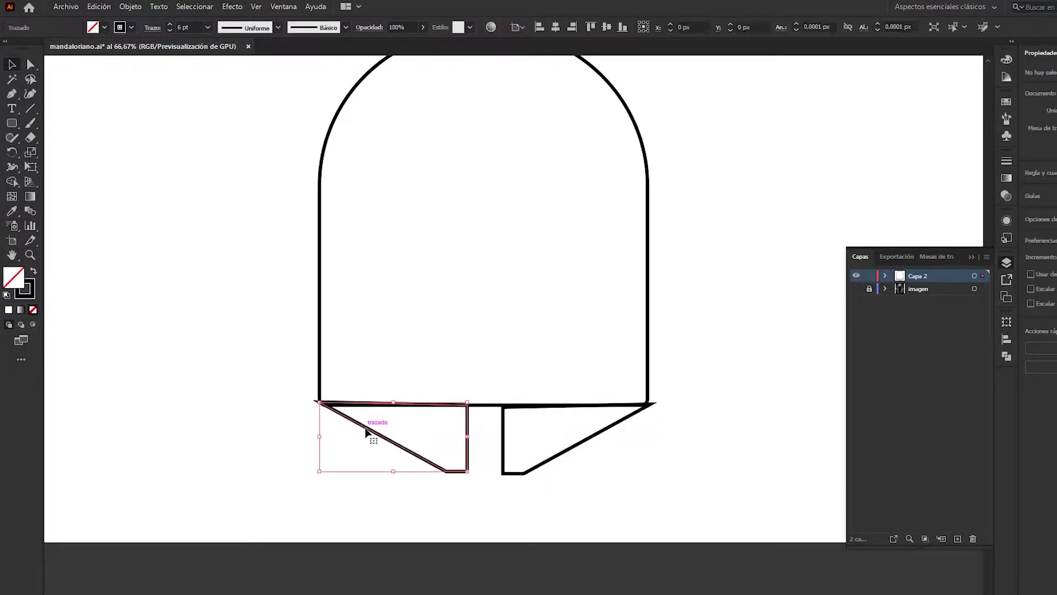
# - Zoom in on the dome outline and shift the right cheek panel slightly left
pyautogui.click(419, 392)
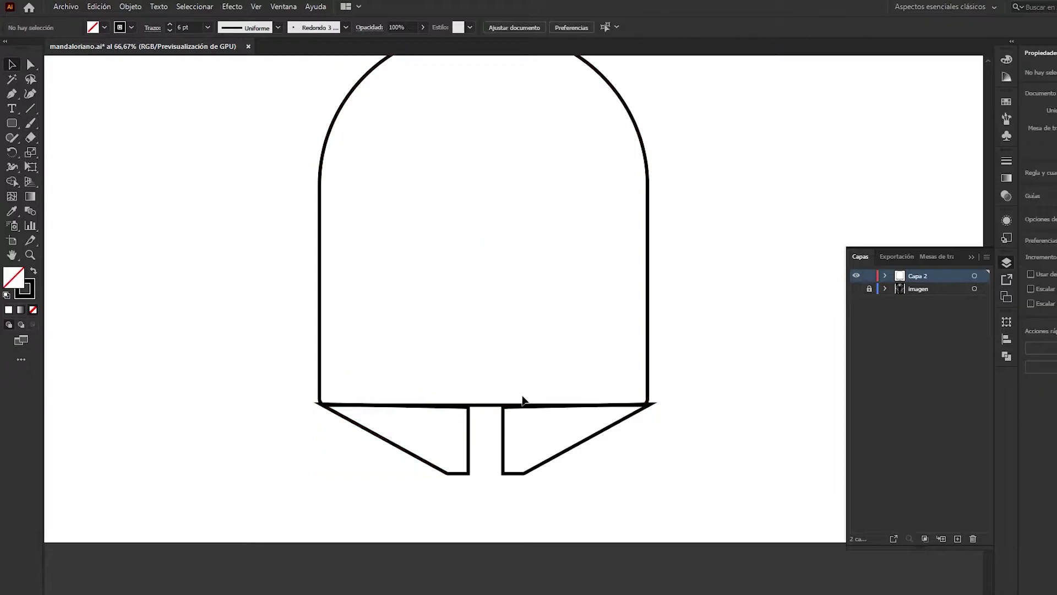
pyautogui.click(485, 411)
pyautogui.press('a')
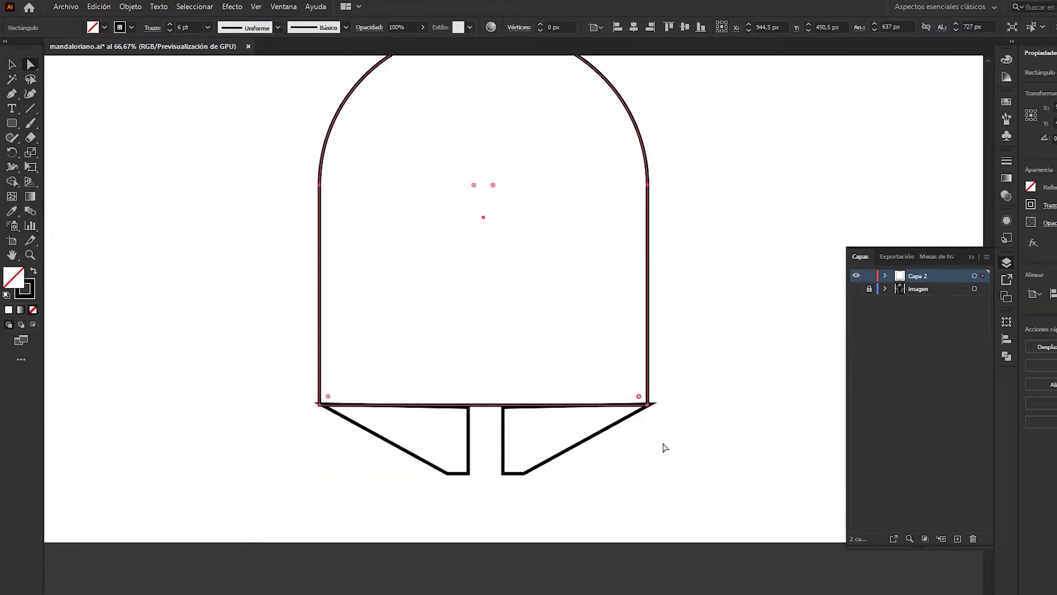
pyautogui.click(655, 438)
pyautogui.keyDown('alt'); pyautogui.scroll(3, 646, 431); pyautogui.keyUp('alt')
pyautogui.click(11, 64)
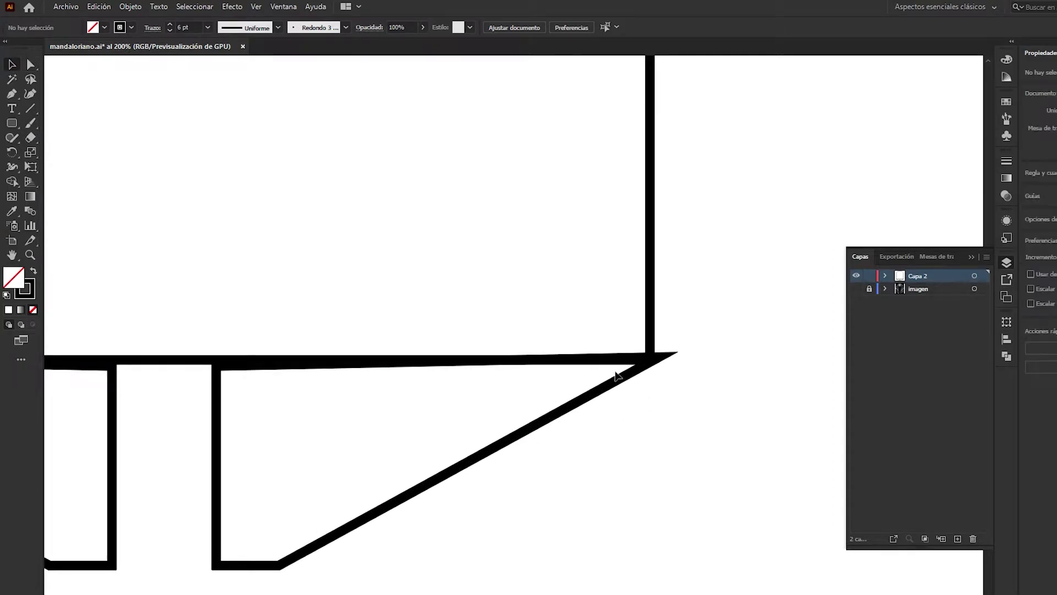
pyautogui.moveTo(613, 389); pyautogui.dragTo(601, 394)
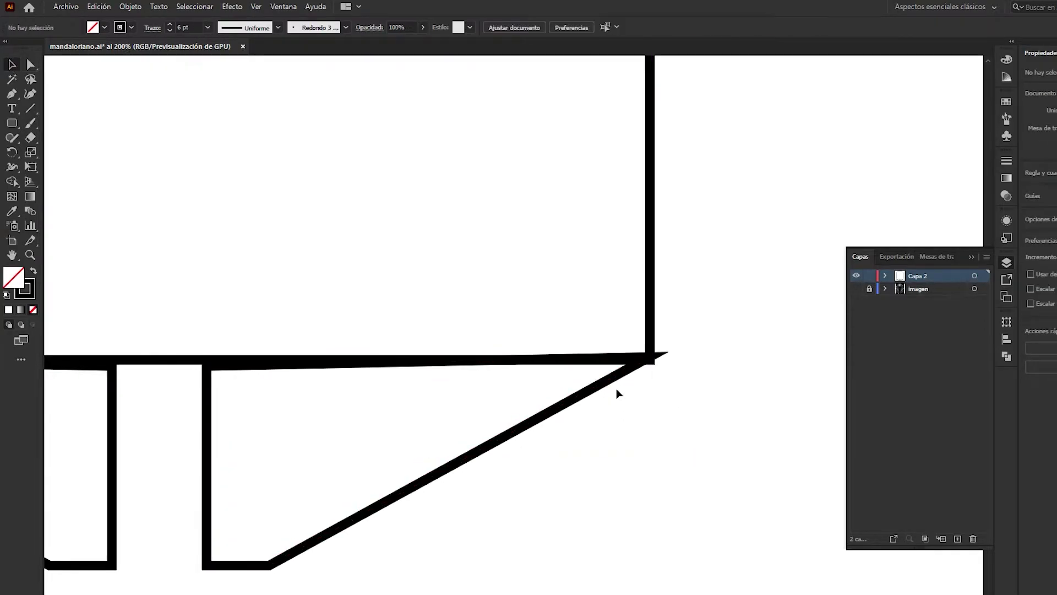
# - Nudge the cheek panel left and down to sit under the visor edge
pyautogui.click(603, 388)
pyautogui.press('Left')
pyautogui.press('Left')
pyautogui.press('Left')
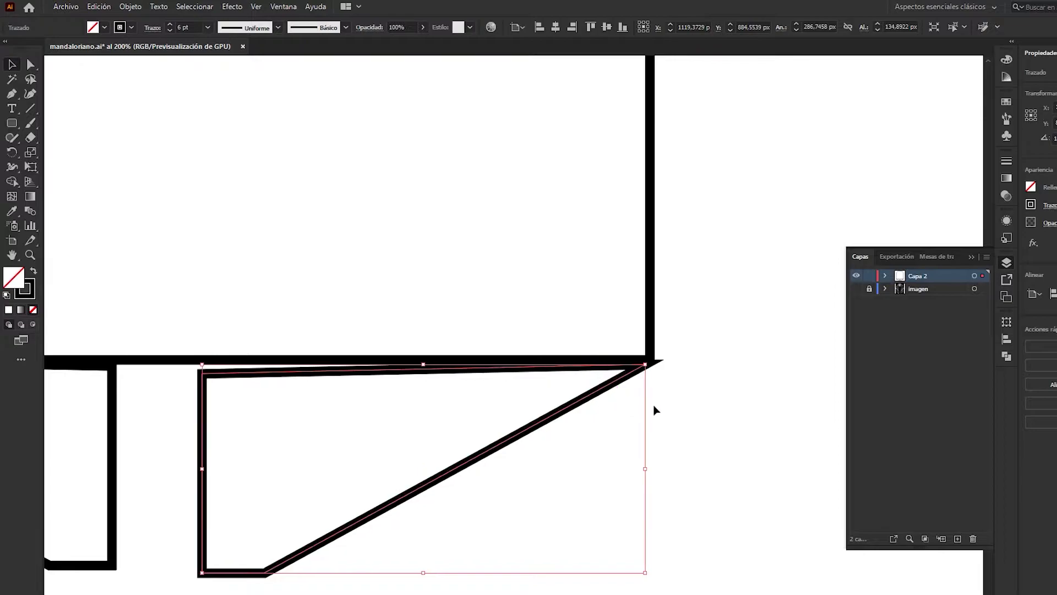
pyautogui.click(328, 404)
pyautogui.click(491, 453)
pyautogui.press('Left')
pyautogui.press('Left')
pyautogui.press('Left')
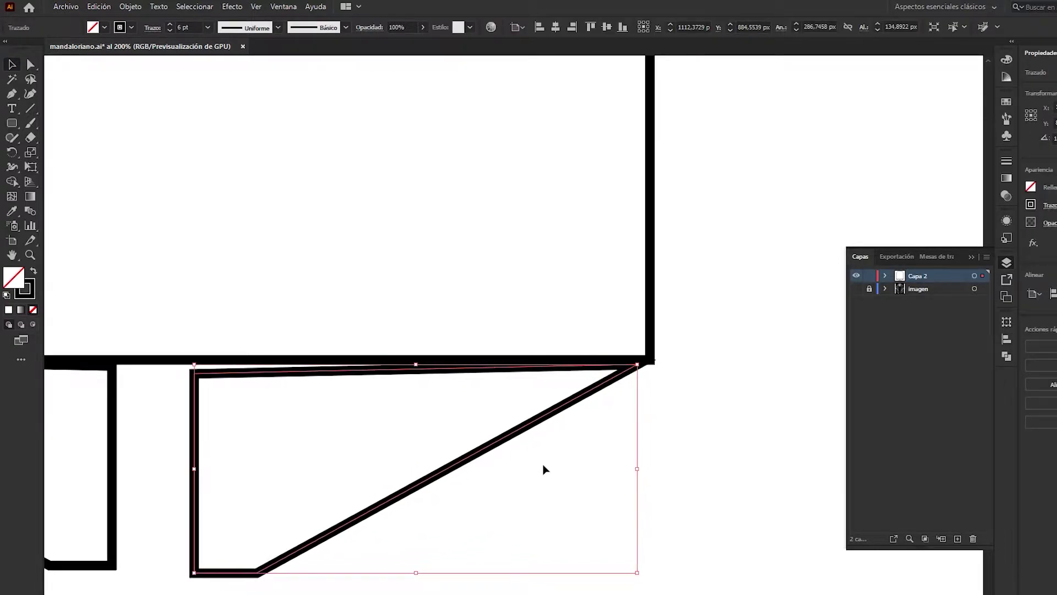
pyautogui.press('Left')
pyautogui.press('Left')
pyautogui.press('Left')
pyautogui.press('Down')
pyautogui.press('Down')
# - Adjust the panel's top-left anchor point to meet the visor edge
pyautogui.press('a')
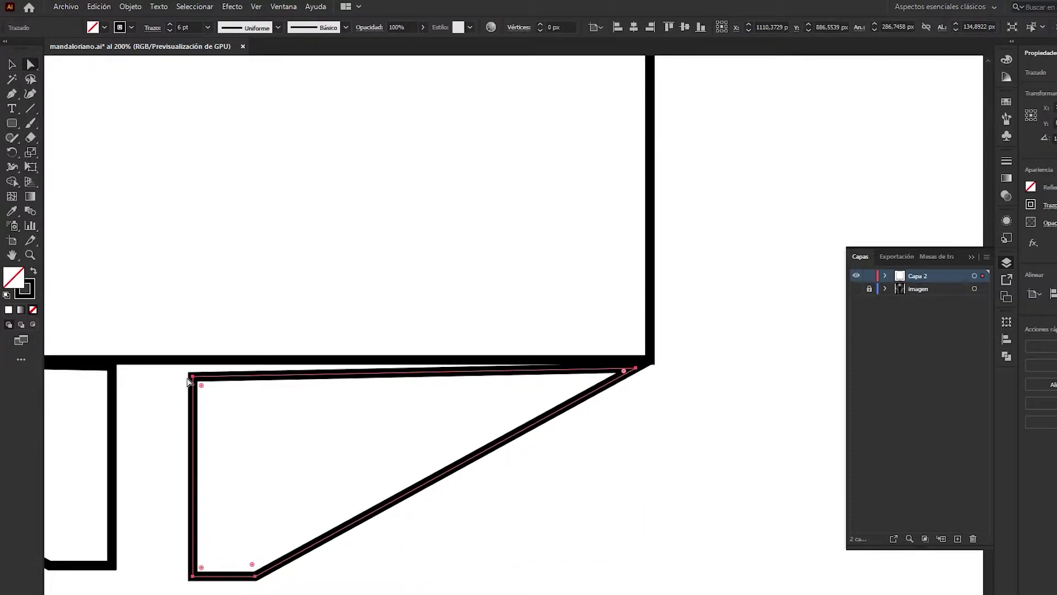
pyautogui.click(193, 376)
pyautogui.press('Up')
pyautogui.press('Up')
pyautogui.press('Up')
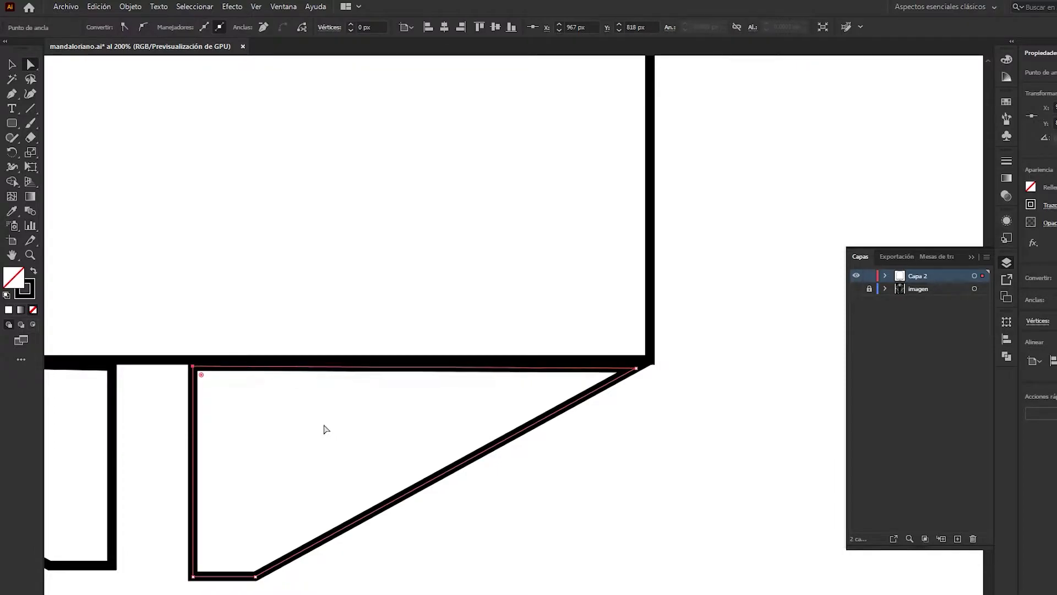
pyautogui.press('Down')
pyautogui.press('Down')
pyautogui.click(219, 371)
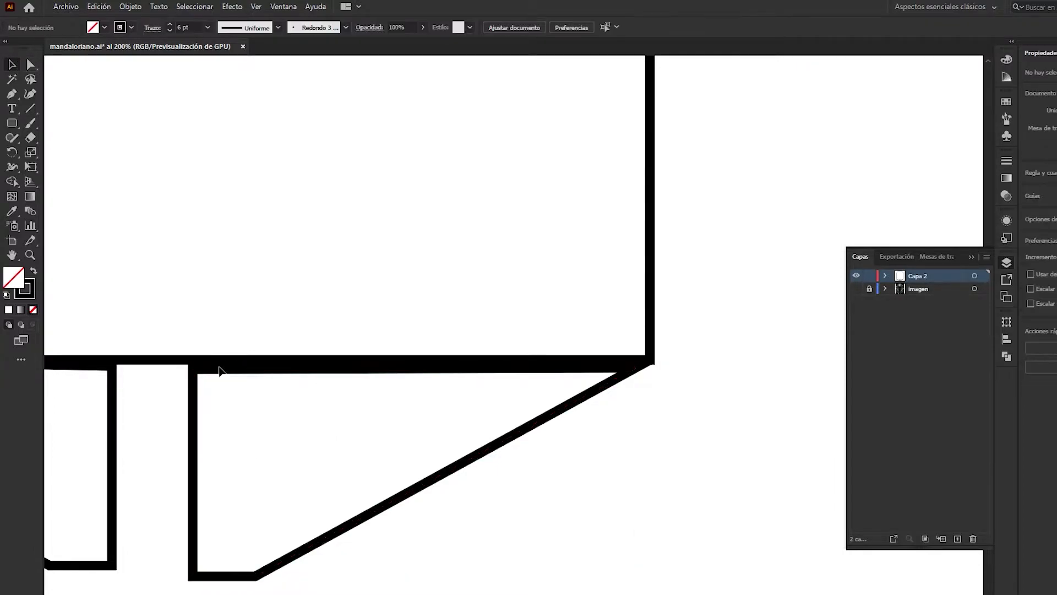
# - Nudge the whole cheek panel up and right into its final position
pyautogui.press('v')
pyautogui.click(193, 395)
pyautogui.press('Up')
pyautogui.press('Up')
pyautogui.press('Right')
pyautogui.press('Right')
pyautogui.press('Right')
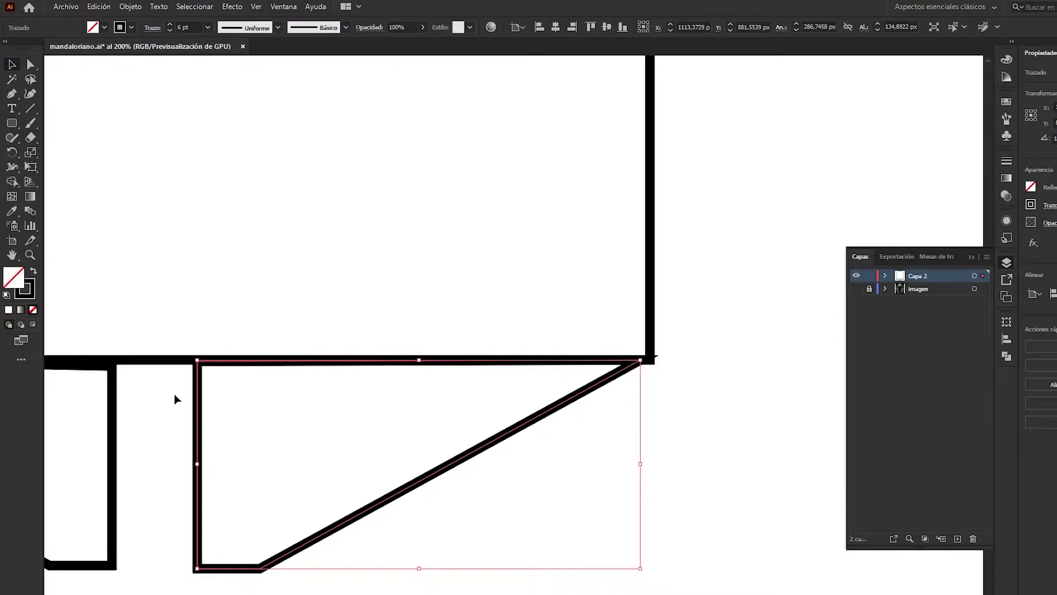
pyautogui.press('Right')
pyautogui.press('Right')
pyautogui.press('Right')
pyautogui.press('Right')
pyautogui.press('Right')
pyautogui.press('Right')
pyautogui.click(36, 276)
# - Switch the cheek panel from solid fill back to a black outline
pyautogui.click(640, 505)
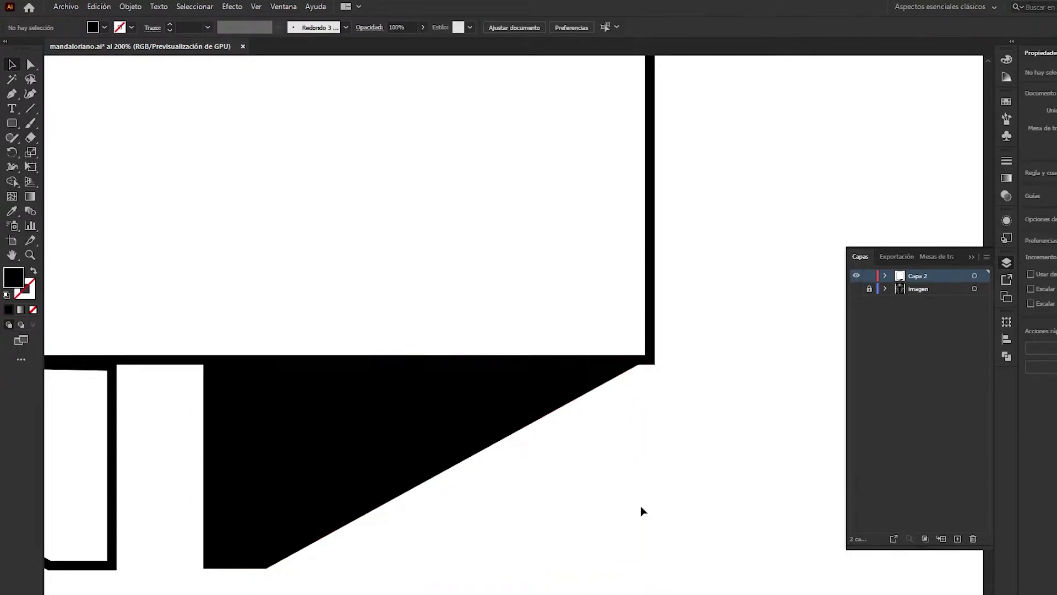
pyautogui.click(480, 453)
pyautogui.press('Right')
pyautogui.press('Right')
pyautogui.press('Right')
pyautogui.press('Right')
pyautogui.press('Right')
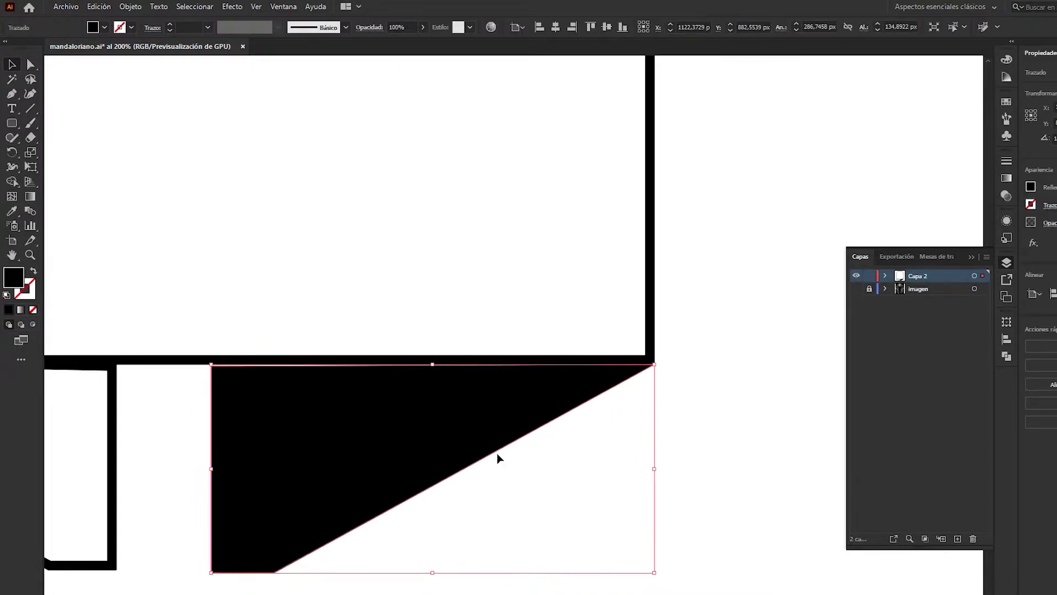
pyautogui.press('Right')
pyautogui.press('Right')
pyautogui.press('Right')
pyautogui.click(514, 453)
pyautogui.click(496, 436)
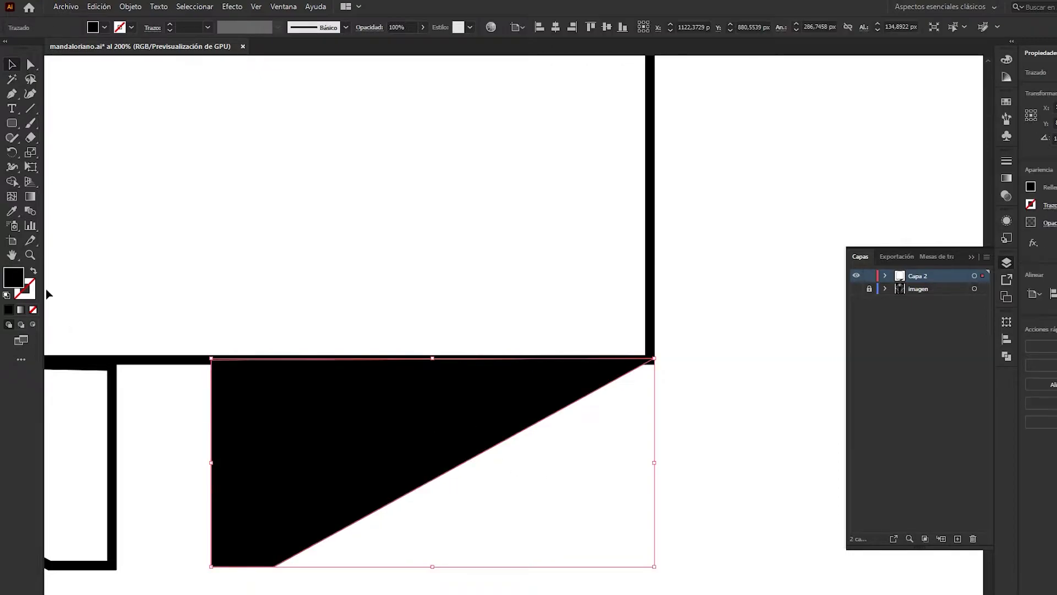
pyautogui.click(34, 270)
pyautogui.click(655, 407)
# - Delete the old thick-stroked left panel and copy the right panel to the left side
pyautogui.hscroll(-7, 496, 413)
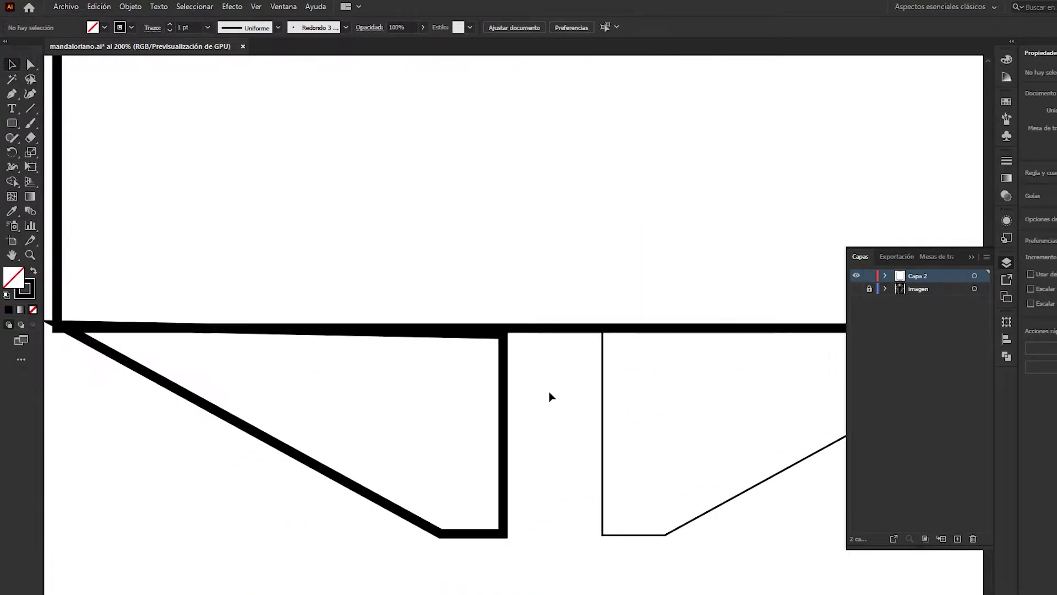
pyautogui.click(451, 427)
pyautogui.press('Delete')
pyautogui.hotkey('ctrl', '-')
pyautogui.hotkey('ctrl', '-')
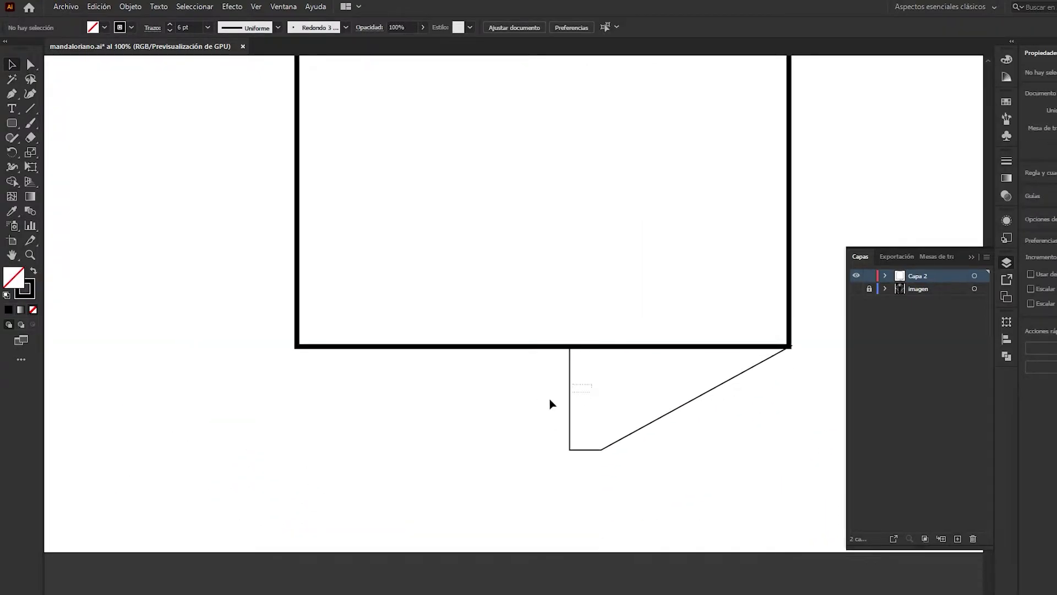
pyautogui.moveTo(570, 368)
pyautogui.mouseDown()
pyautogui.moveTo(291, 387)
pyautogui.moveTo(296, 369)
pyautogui.mouseUp()
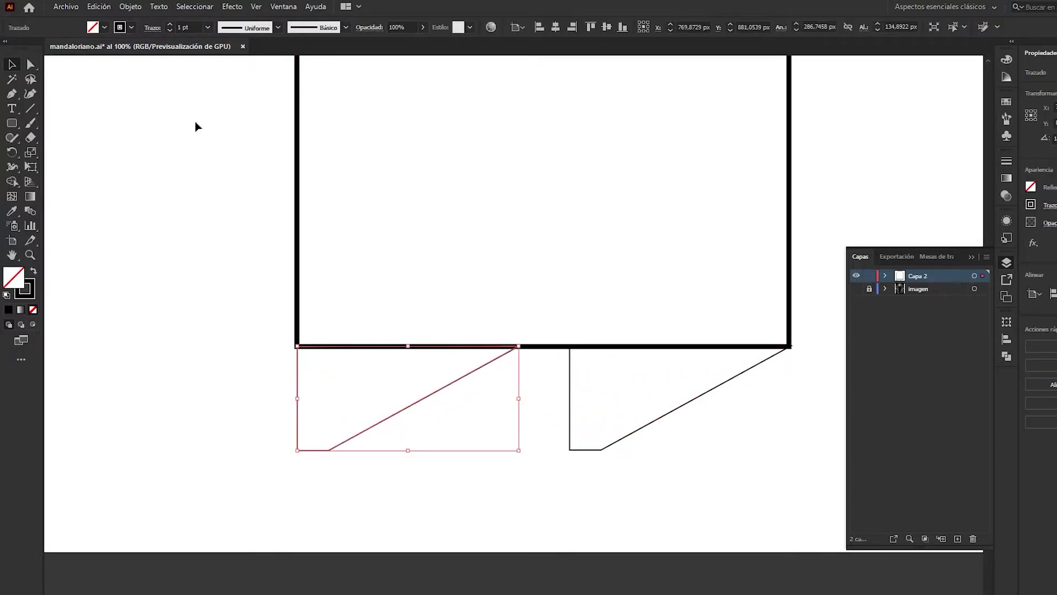
# - Reflect the copied panel so the two cheek panels mirror each other
pyautogui.click(130, 7)
pyautogui.click(354, 65)
pyautogui.click(588, 406)
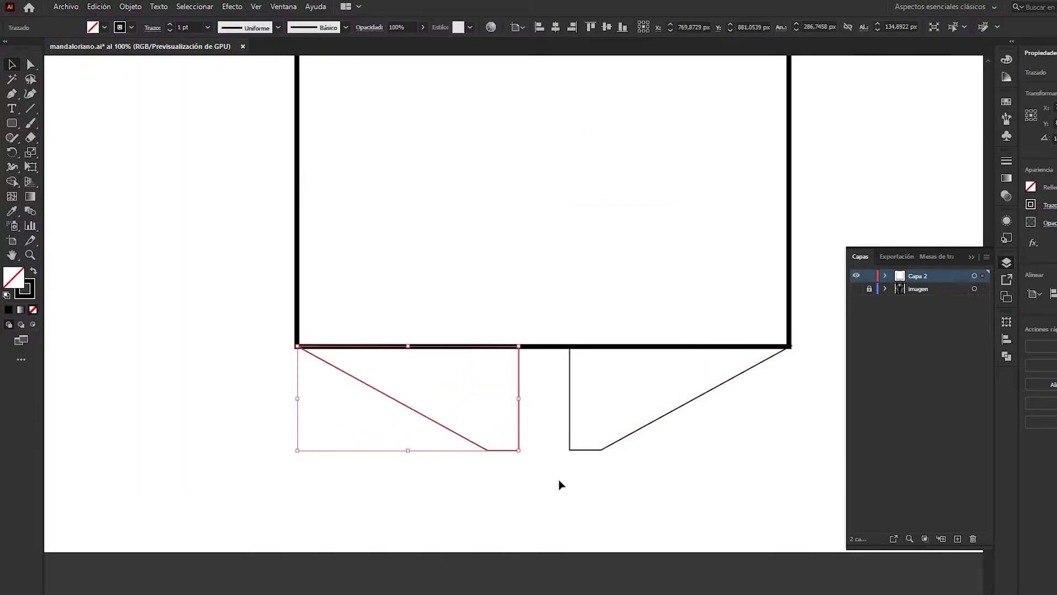
pyautogui.click(562, 478)
pyautogui.moveTo(633, 466); pyautogui.dragTo(442, 431)
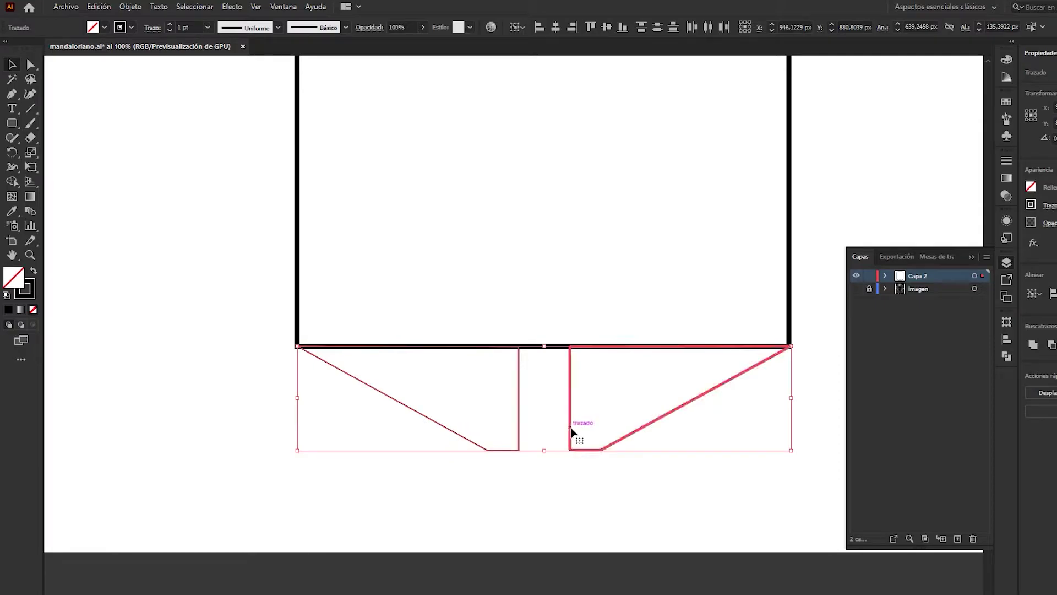
pyautogui.click(247, 253)
# - Make the imagen photo layer visible again
pyautogui.scroll(3, 205, 338)
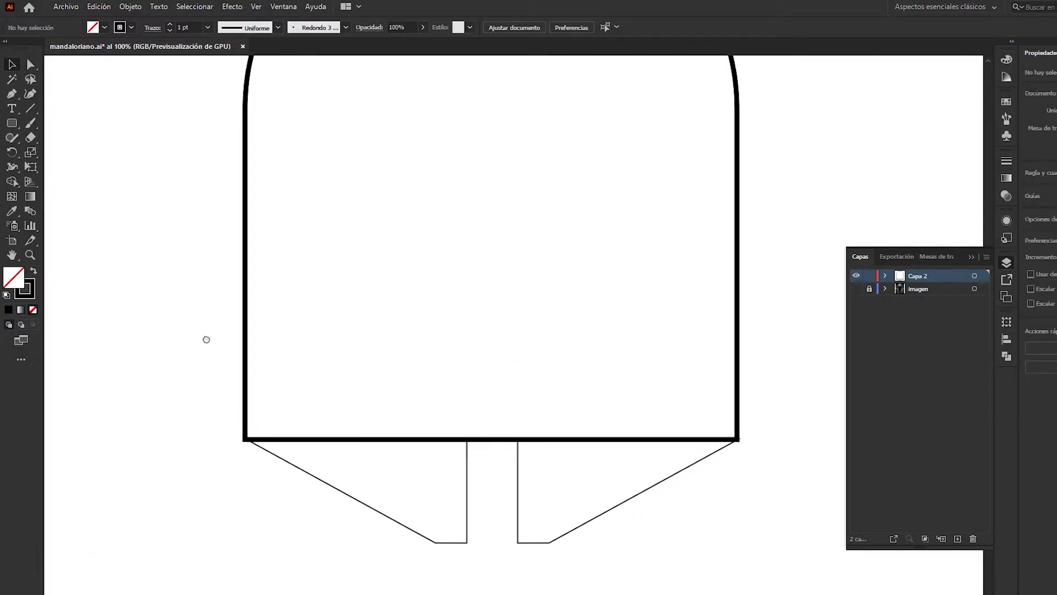
pyautogui.scroll(-1, 527, 225)
pyautogui.scroll(2, 550, 274)
pyautogui.click(858, 289)
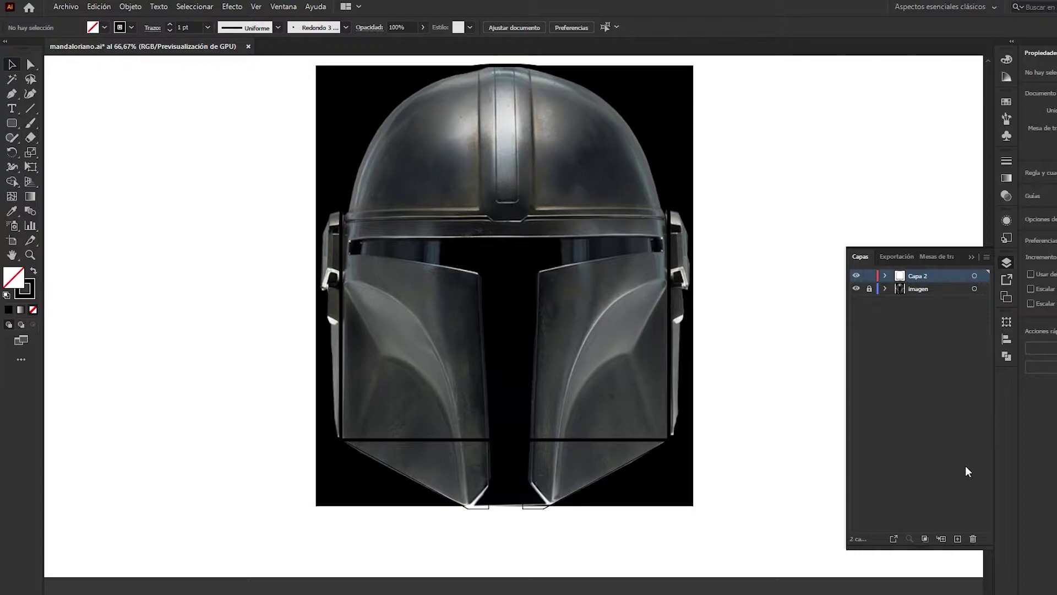
# - Add layer Capa 3, then lock the traced-shapes layer and rename it 'Base'
pyautogui.click(958, 539)
pyautogui.click(869, 289)
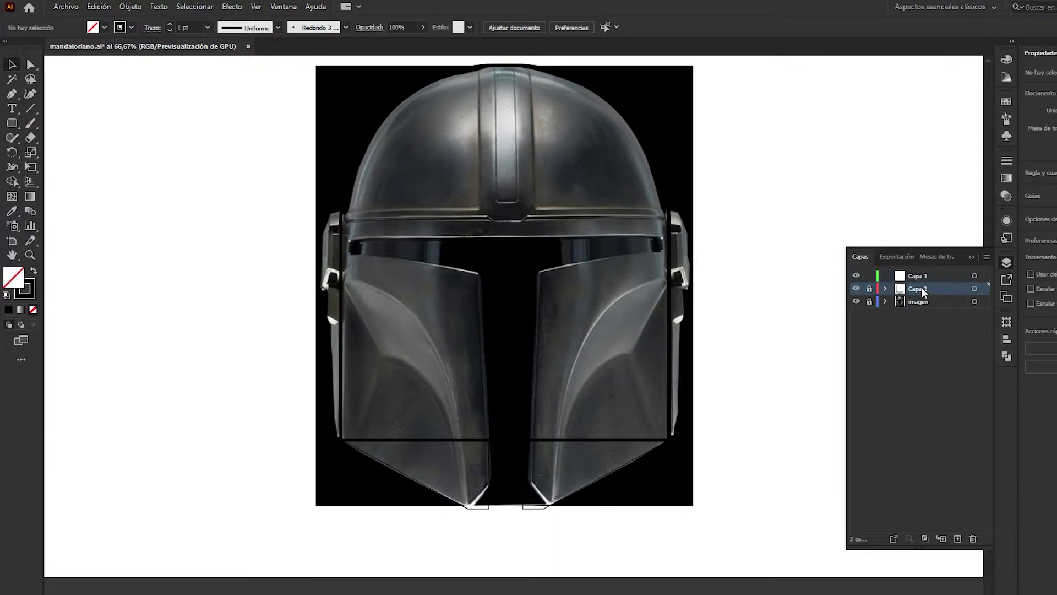
pyautogui.doubleClick(923, 290)
pyautogui.write('e')
pyautogui.press('Return')
# - Draw a rectangle around the visor band on layer Capa 3
pyautogui.moveTo(12, 123); pyautogui.dragTo(94, 127)
pyautogui.click(923, 276)
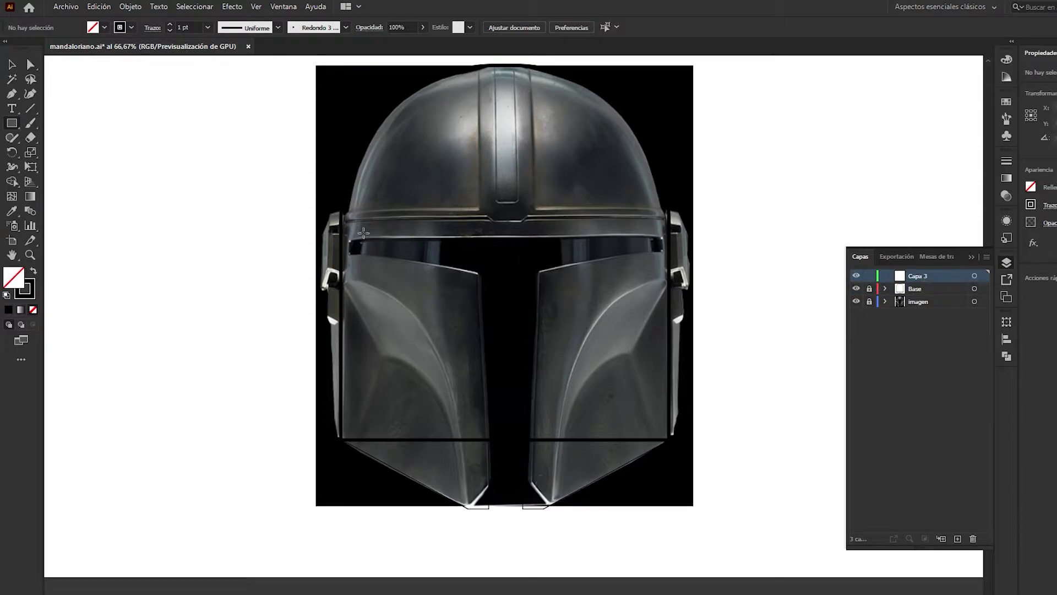
pyautogui.moveTo(336, 220)
pyautogui.mouseDown()
pyautogui.moveTo(681, 267)
pyautogui.moveTo(682, 286)
pyautogui.mouseUp()
pyautogui.click(11, 64)
# - Give the visor rectangle an 8 pt stroke
pyautogui.hscroll(1, 386, 227)
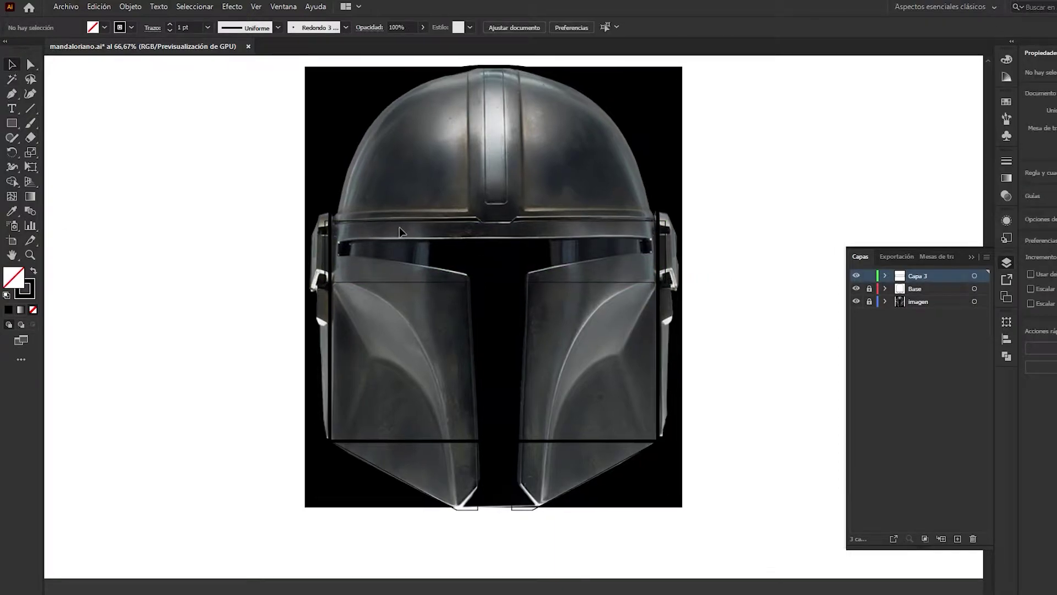
pyautogui.click(169, 25)
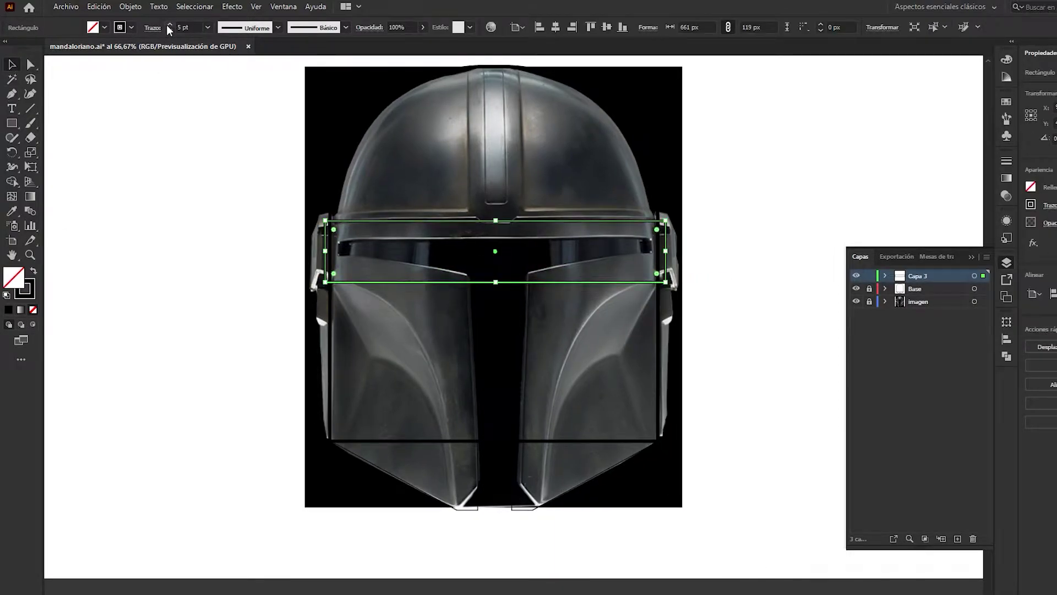
pyautogui.click(220, 265)
pyautogui.click(385, 282)
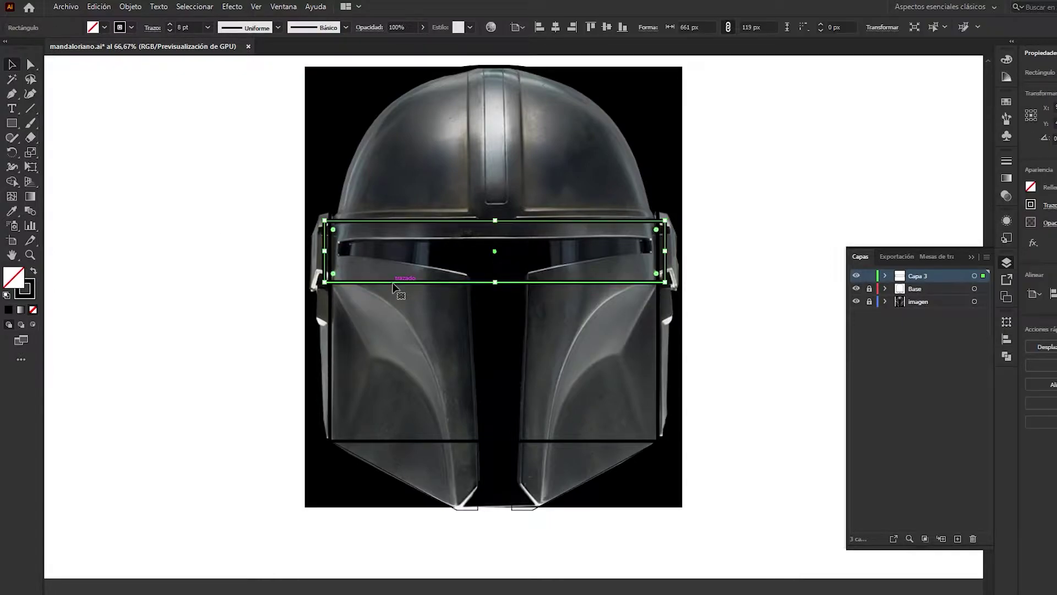
pyautogui.click(455, 339)
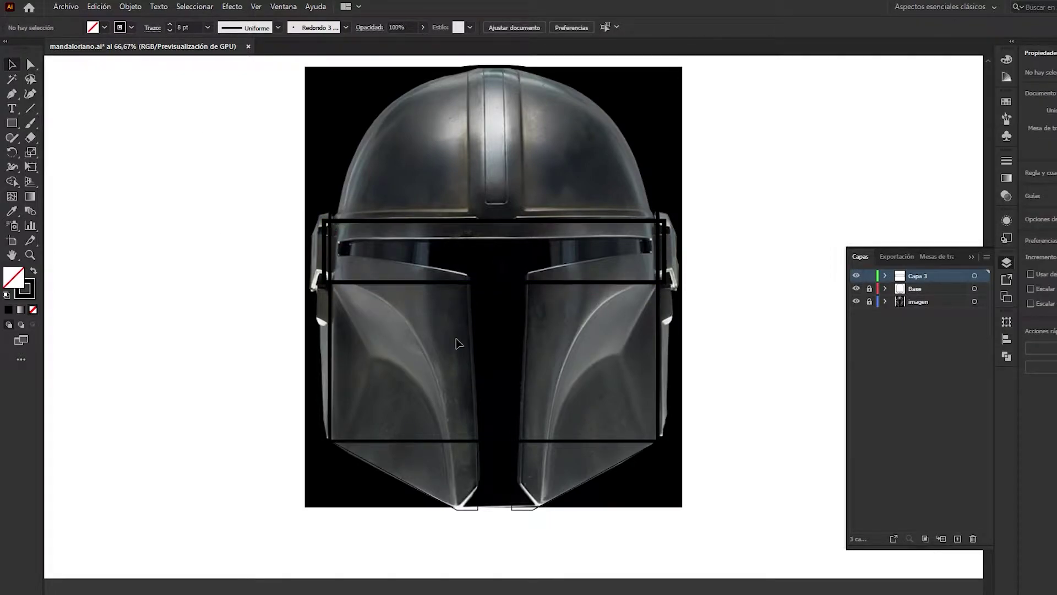
# - Draw a tall rectangle over the central visor stem and shift it up and right
pyautogui.click(12, 125)
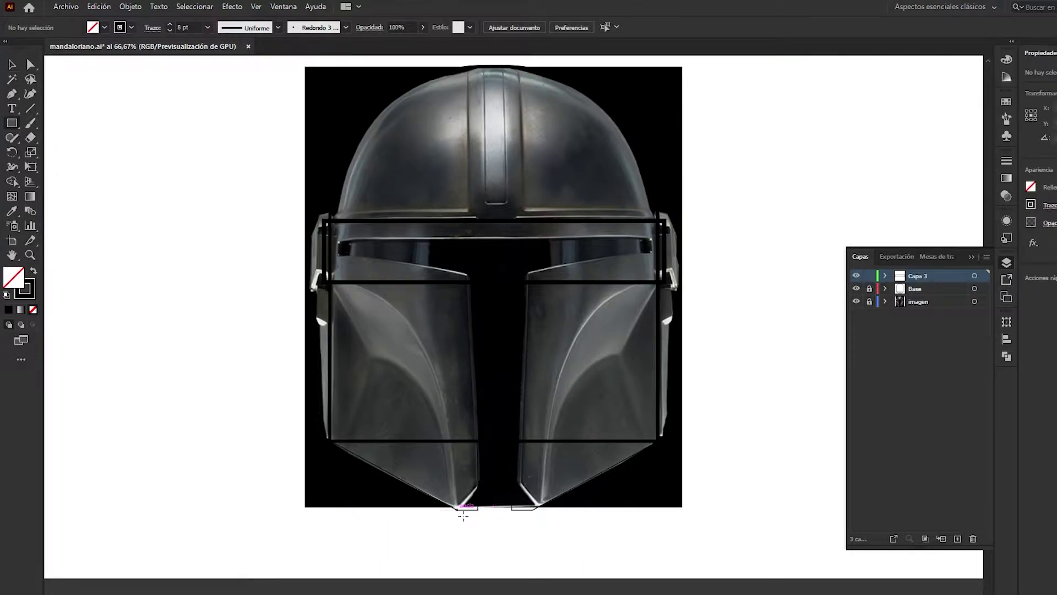
pyautogui.moveTo(457, 510)
pyautogui.mouseDown()
pyautogui.moveTo(537, 322)
pyautogui.moveTo(553, 242)
pyautogui.mouseUp()
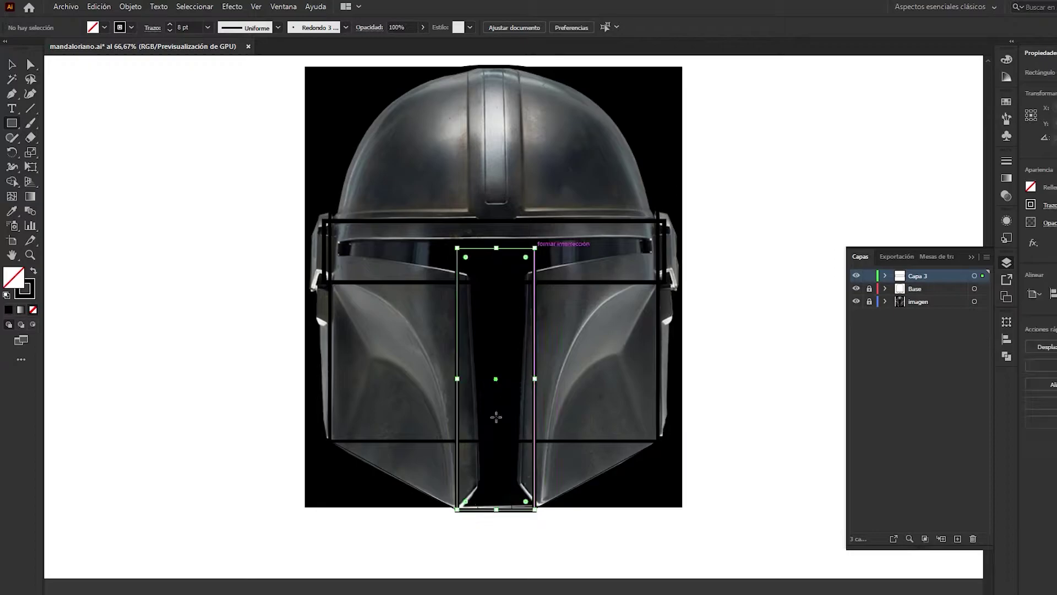
pyautogui.scroll(5, 474, 526)
pyautogui.press('v')
pyautogui.scroll(-2, 237, 232)
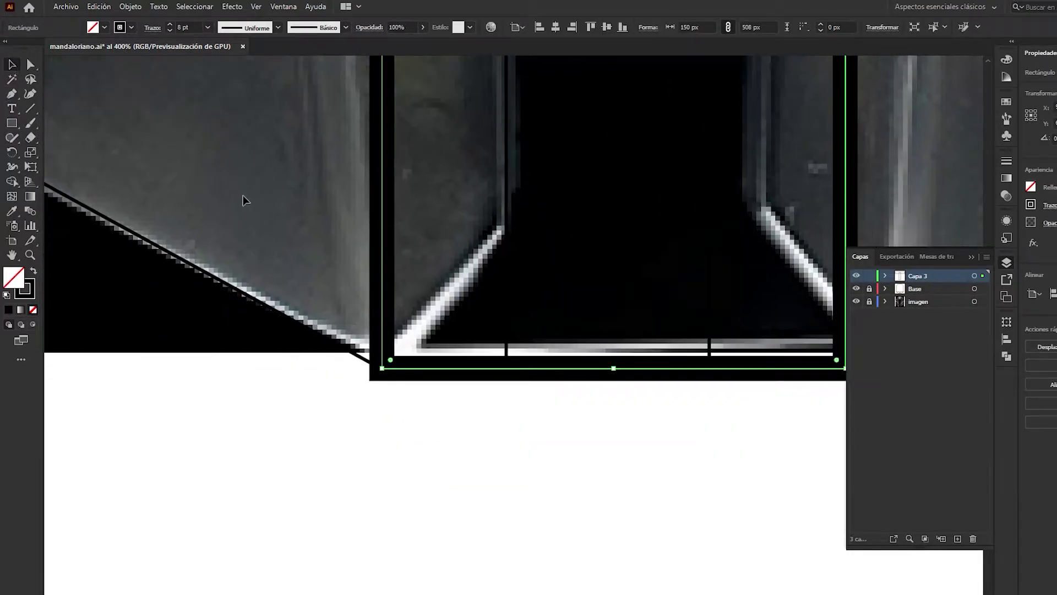
pyautogui.moveTo(400, 367); pyautogui.dragTo(412, 334)
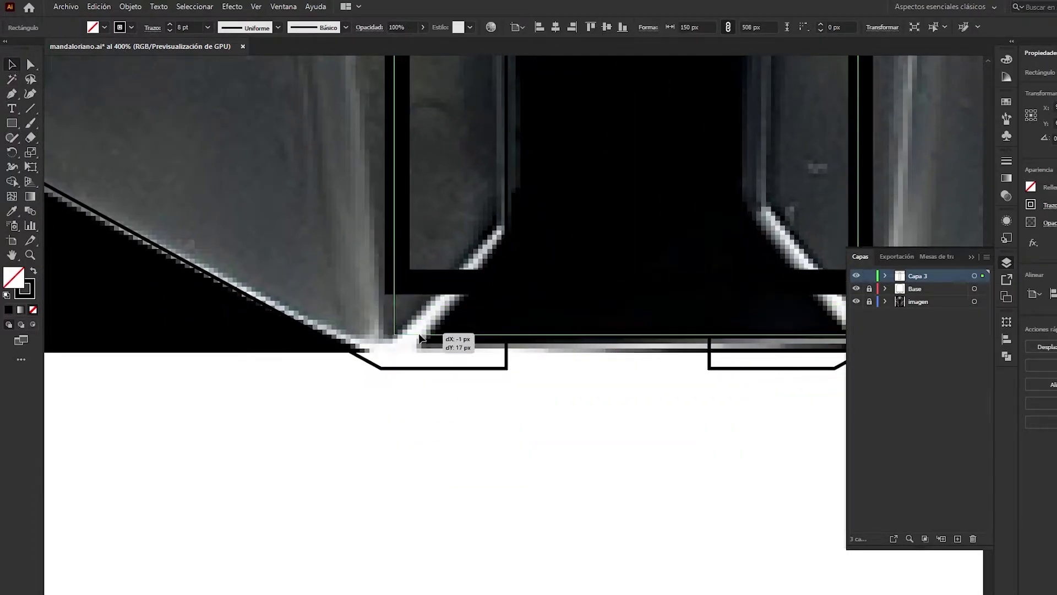
# - Hide the helmet photo, set the tall rectangle's stroke to 1 pt, and lower it to the base line
pyautogui.click(857, 302)
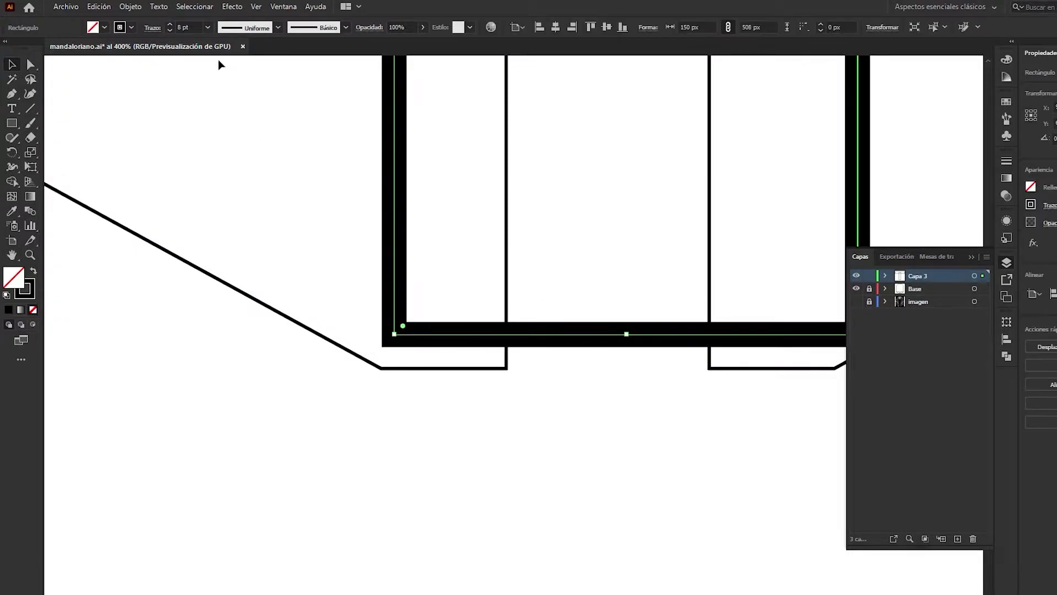
pyautogui.click(208, 27)
pyautogui.click(223, 81)
pyautogui.moveTo(398, 333); pyautogui.dragTo(406, 369)
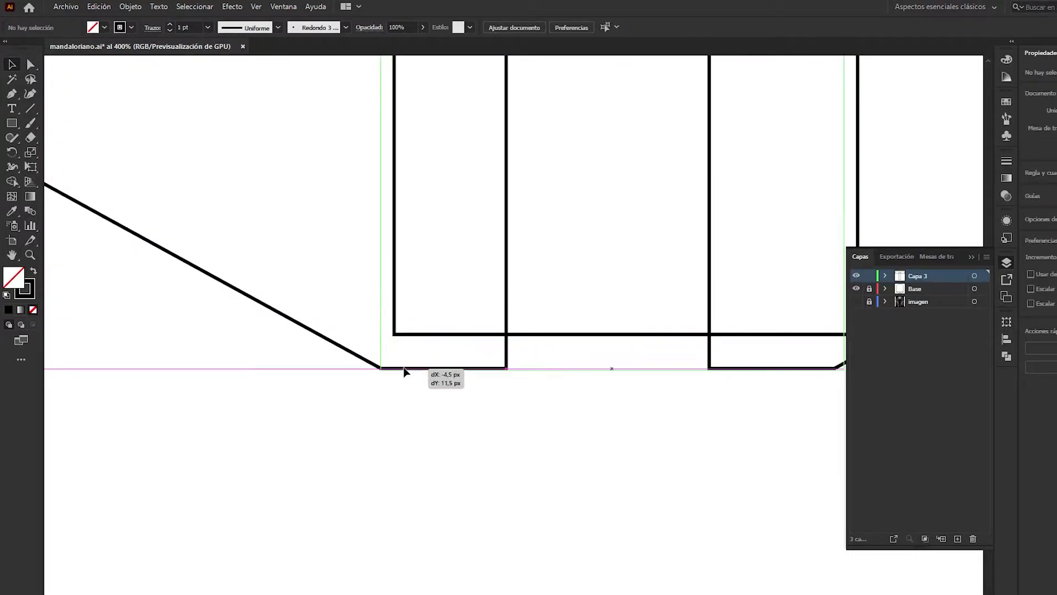
# - Drag the rectangle's right edge in to meet the chin line, making it 150×508 px
pyautogui.hscroll(7, 453, 383)
pyautogui.scroll(2, 503, 253)
pyautogui.hscroll(-2, 503, 253)
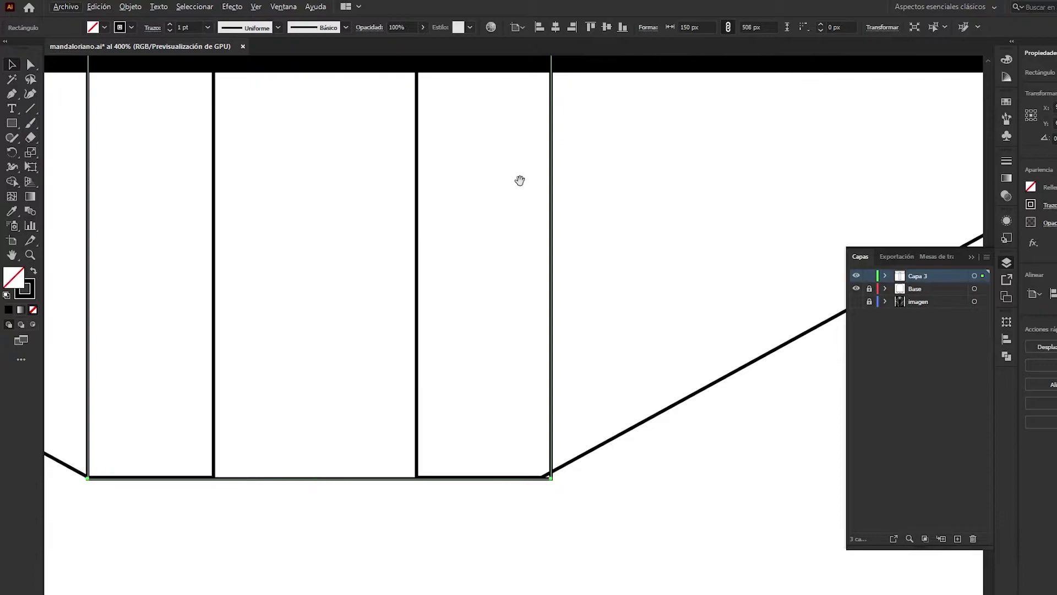
pyautogui.scroll(1, 554, 130)
pyautogui.scroll(-2, 554, 130)
pyautogui.scroll(3, 543, 167)
pyautogui.scroll(3, 550, 160)
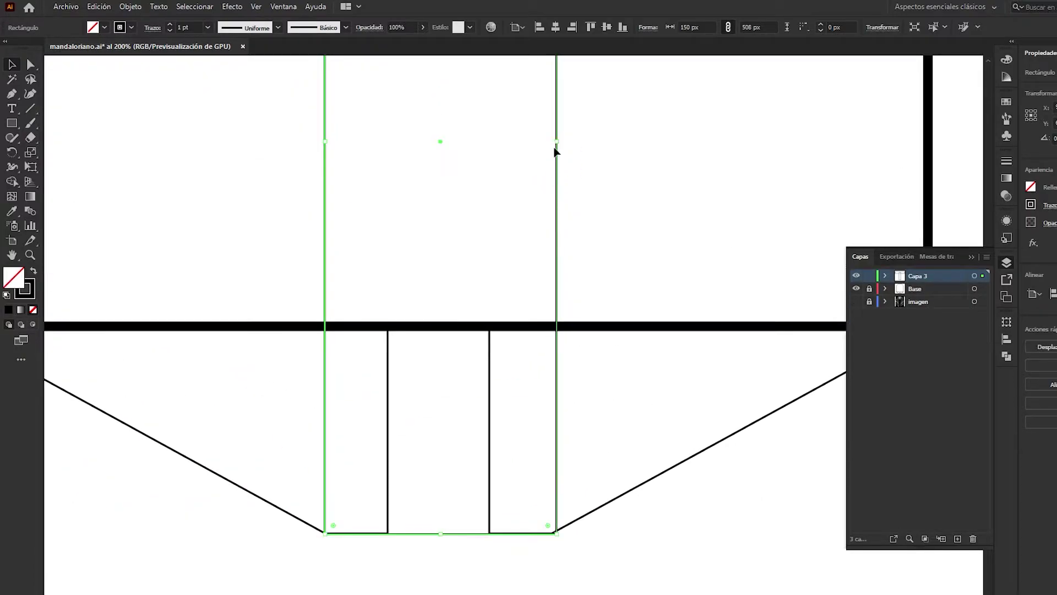
pyautogui.moveTo(556, 149); pyautogui.dragTo(552, 150)
pyautogui.click(602, 219)
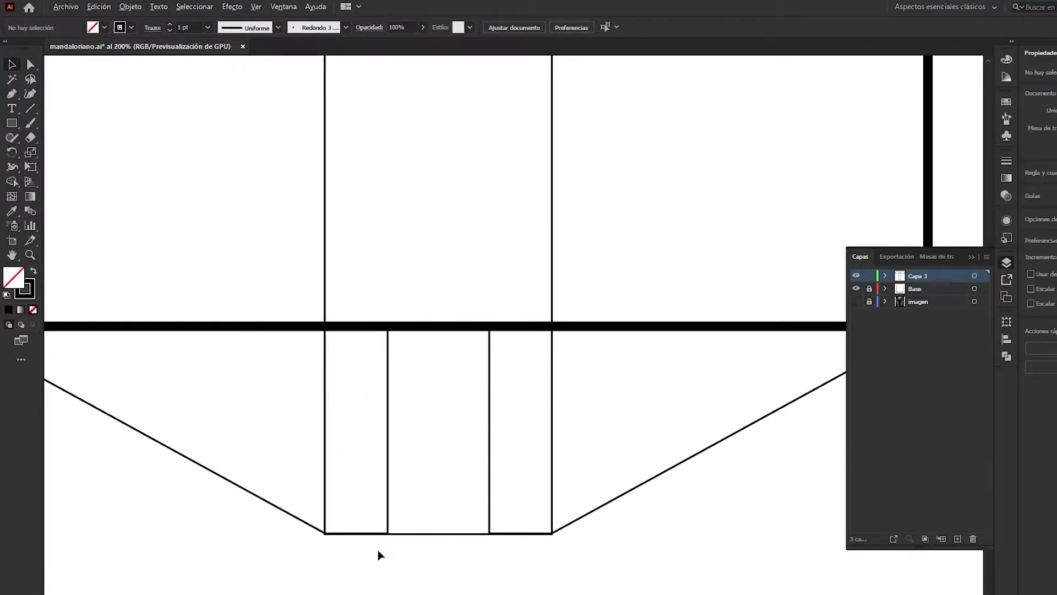
pyautogui.scroll(2, 378, 550)
pyautogui.scroll(3, 471, 553)
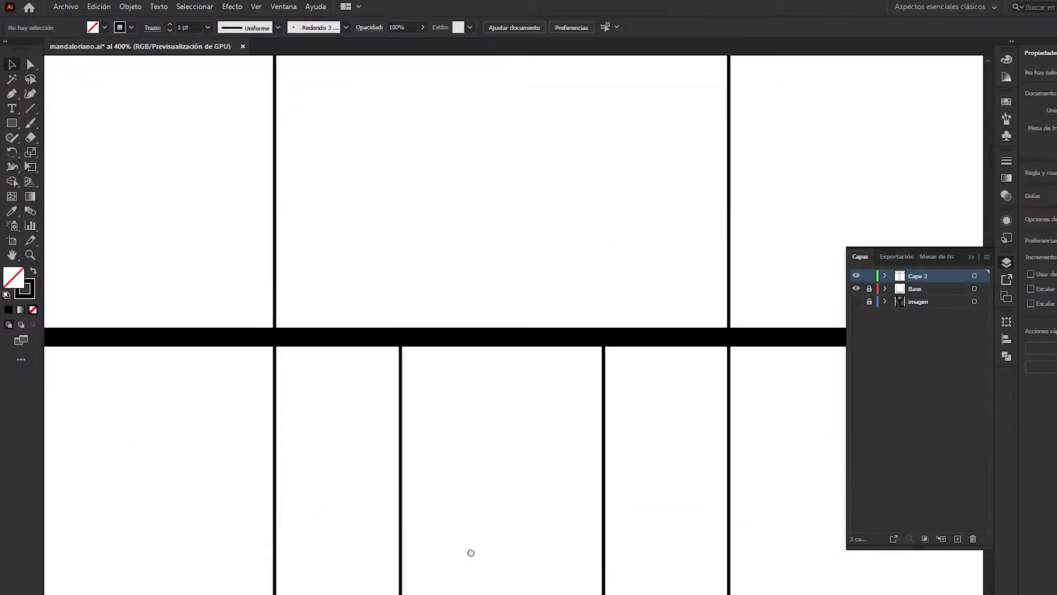
pyautogui.scroll(-2, 502, 341)
pyautogui.scroll(-2, 502, 339)
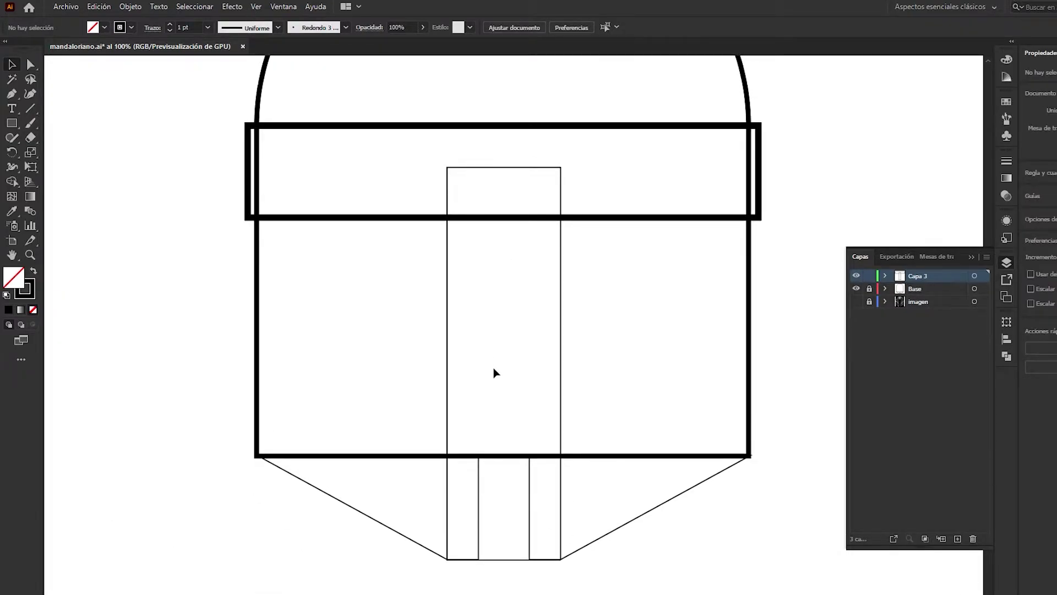
# - Unite the visor band and central rectangle with Pathfinder into one T-shaped outline
pyautogui.scroll(2, 494, 373)
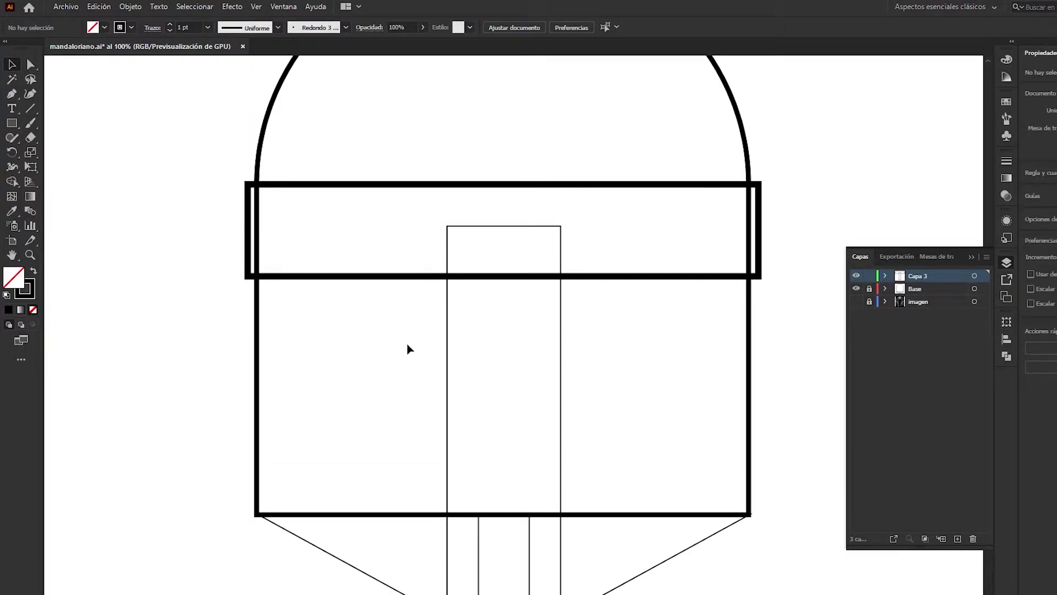
pyautogui.scroll(-1, 408, 349)
pyautogui.click(435, 268)
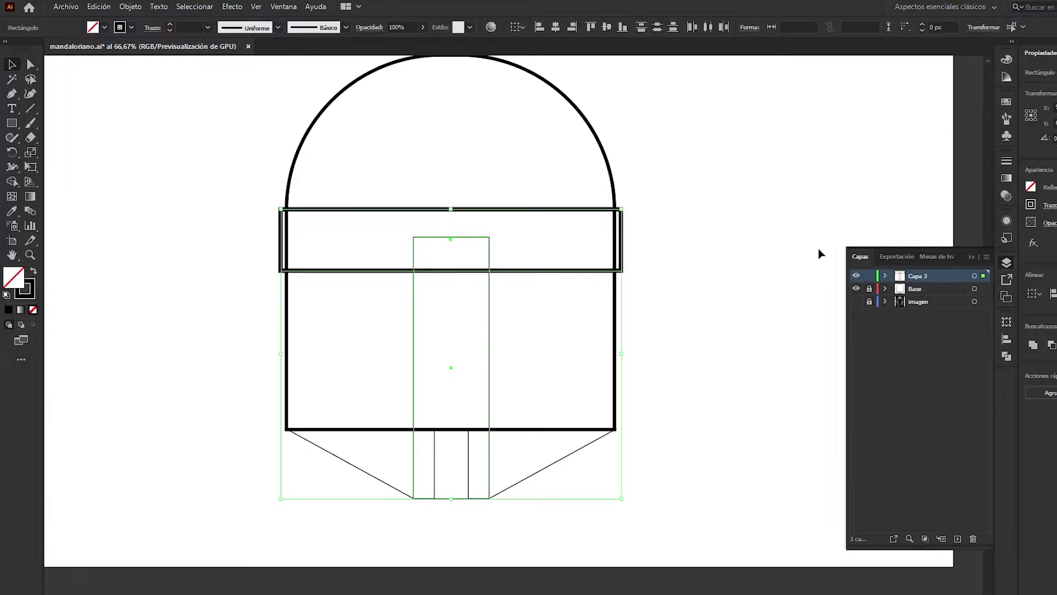
pyautogui.click(1008, 357)
pyautogui.click(864, 349)
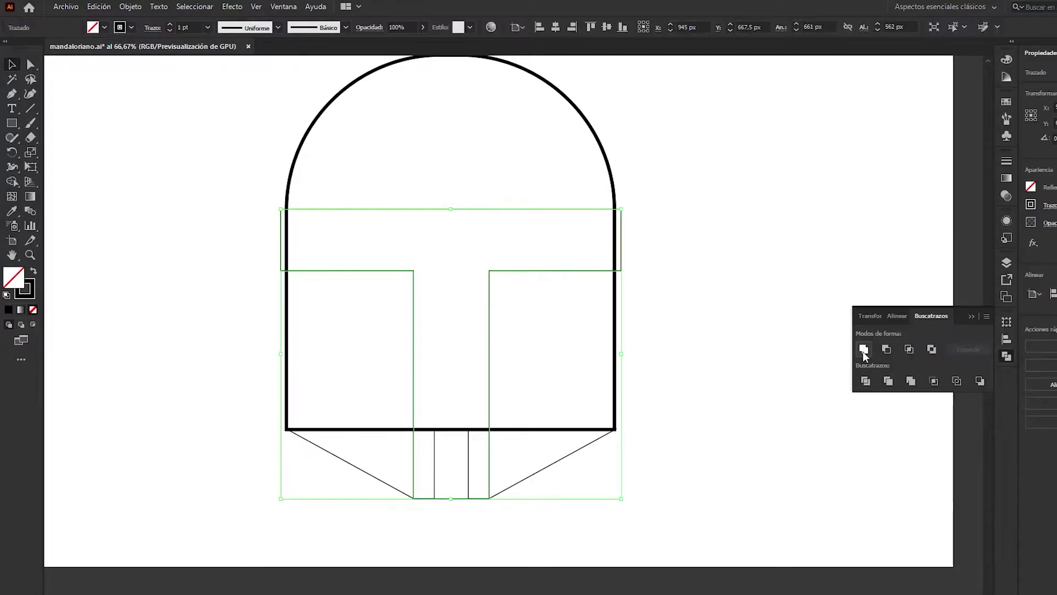
pyautogui.click(707, 305)
pyautogui.click(284, 7)
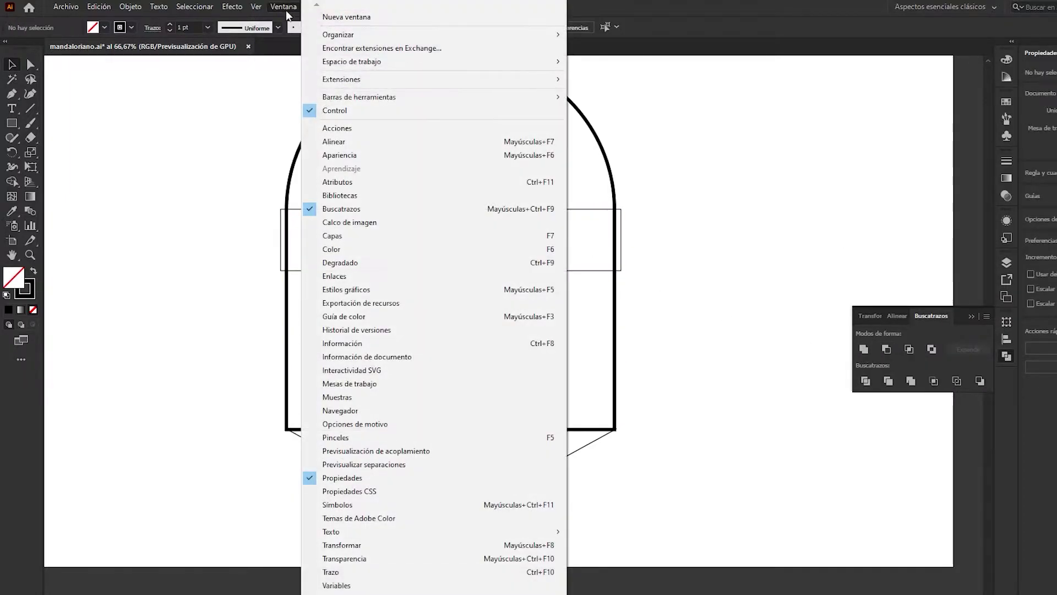
pyautogui.click(695, 194)
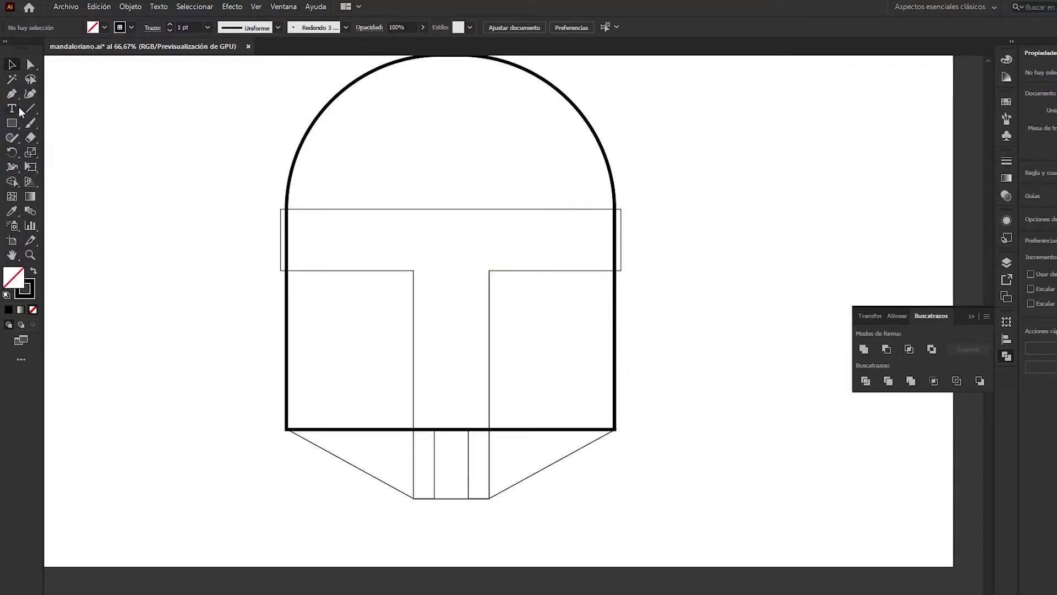
pyautogui.click(12, 123)
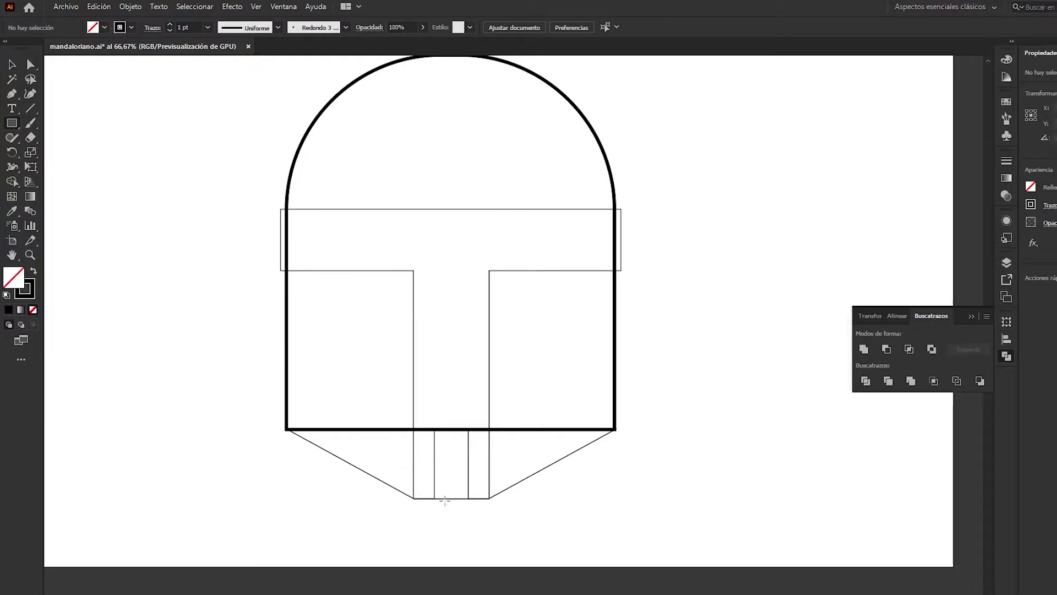
# - Draw a 66×475 px rectangle inside the T stem and a wide rectangle across the visor band
pyautogui.moveTo(435, 499); pyautogui.dragTo(468, 301)
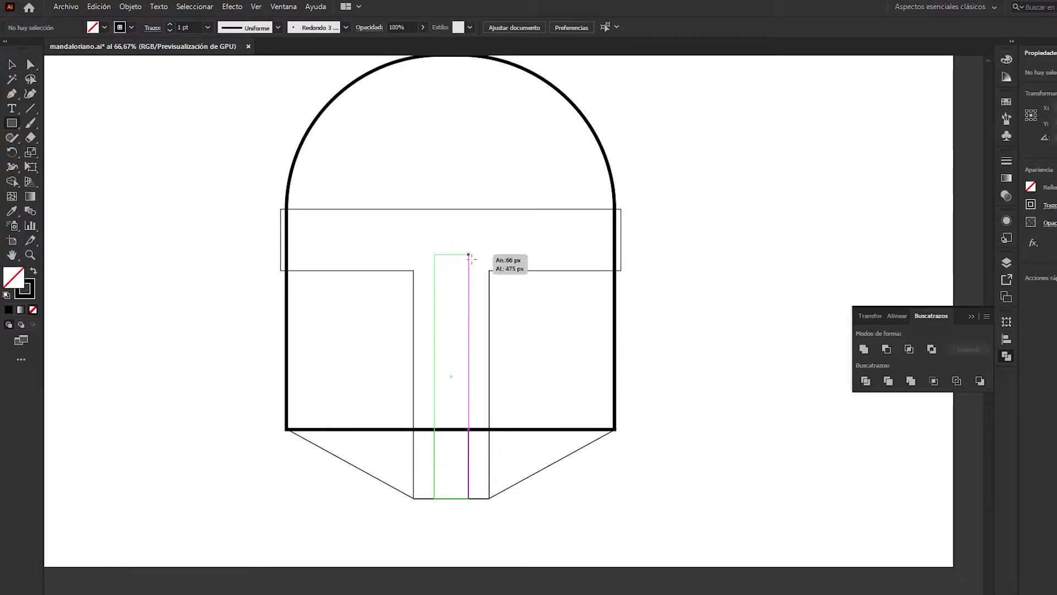
pyautogui.moveTo(469, 302); pyautogui.dragTo(468, 254)
pyautogui.moveTo(292, 220); pyautogui.dragTo(608, 258)
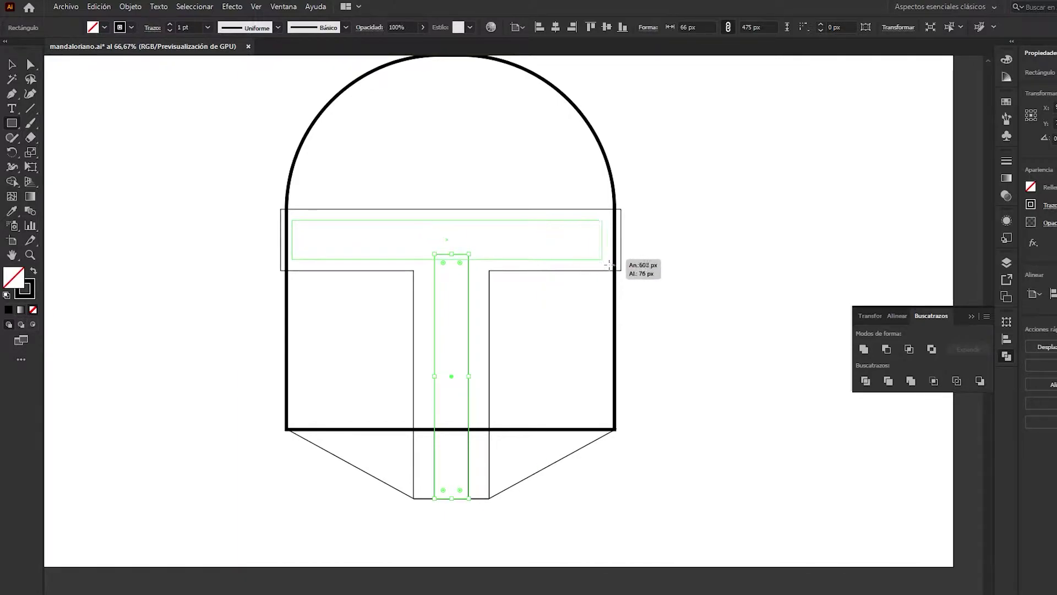
# - Align the wide inner rectangle to the T outline as key object
pyautogui.click(154, 229)
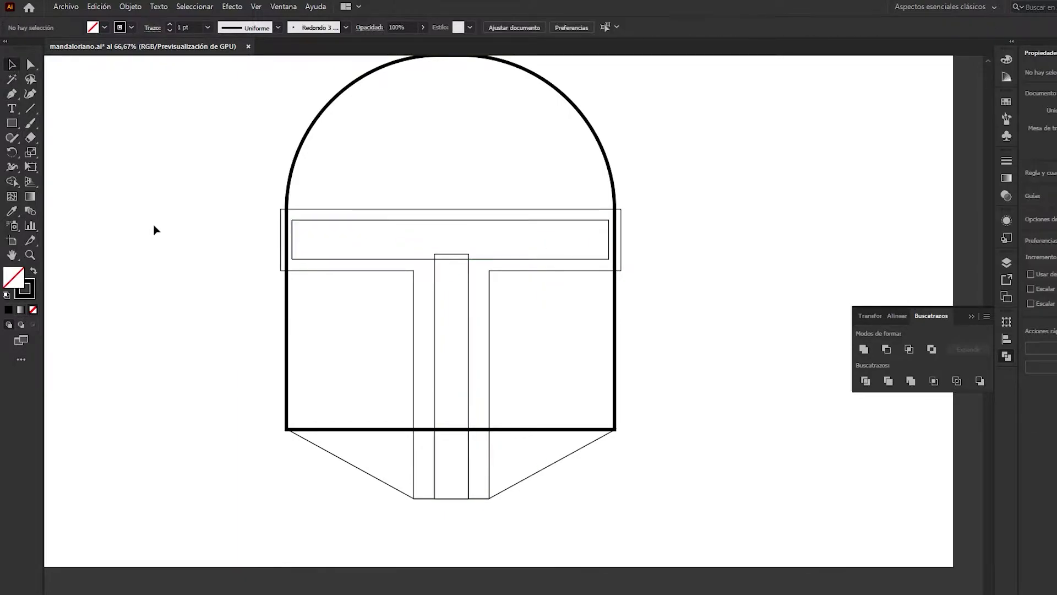
pyautogui.click(332, 210)
pyautogui.keyDown('shift'); pyautogui.click(329, 221); pyautogui.keyUp('shift')
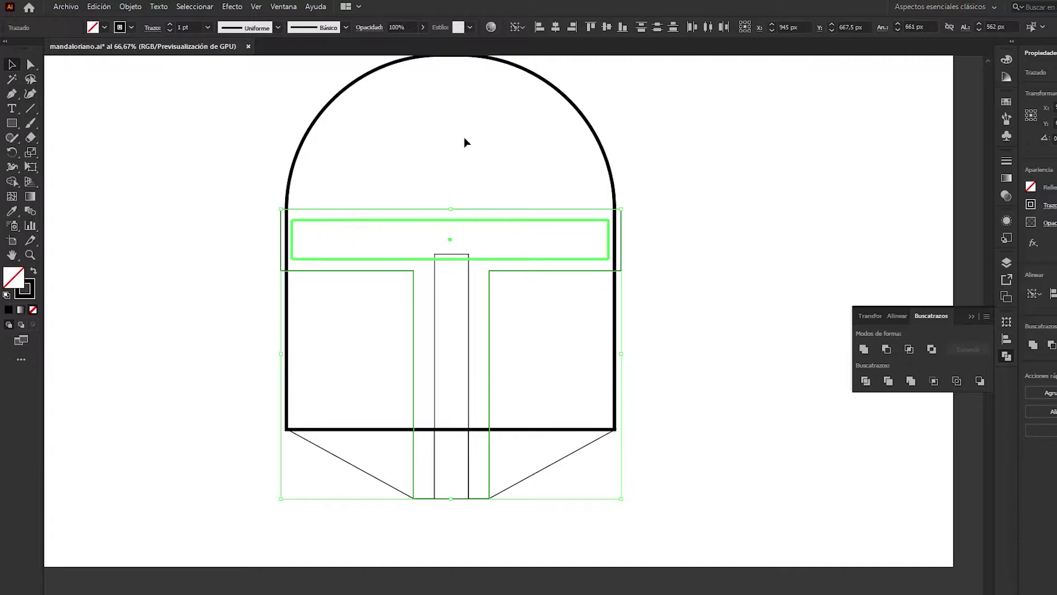
pyautogui.click(604, 28)
pyautogui.hotkey('ctrl', 'z')
pyautogui.click(543, 210)
pyautogui.click(607, 27)
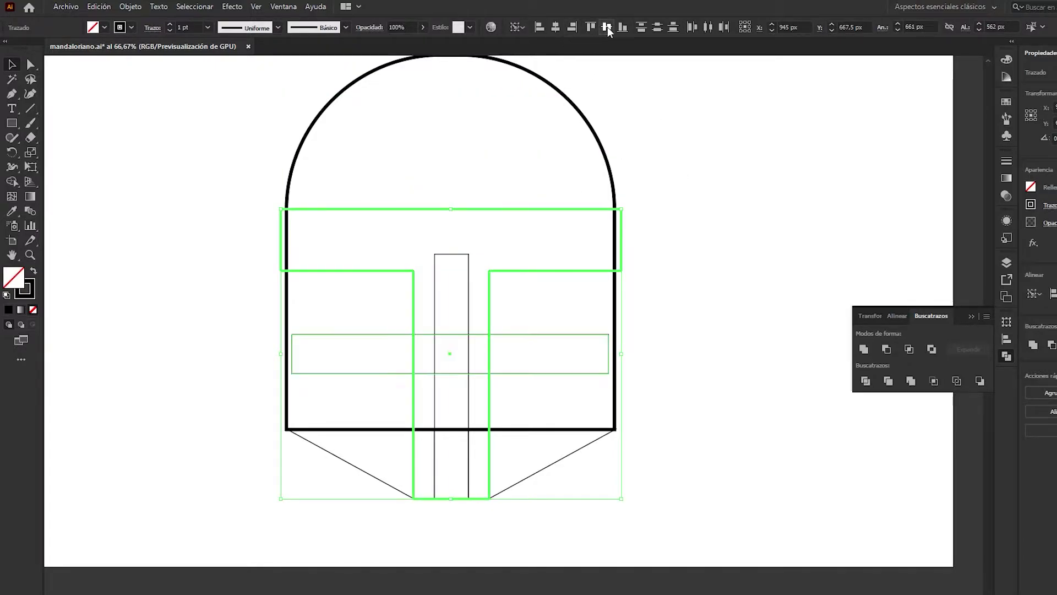
pyautogui.hotkey('ctrl', 'z')
pyautogui.click(719, 184)
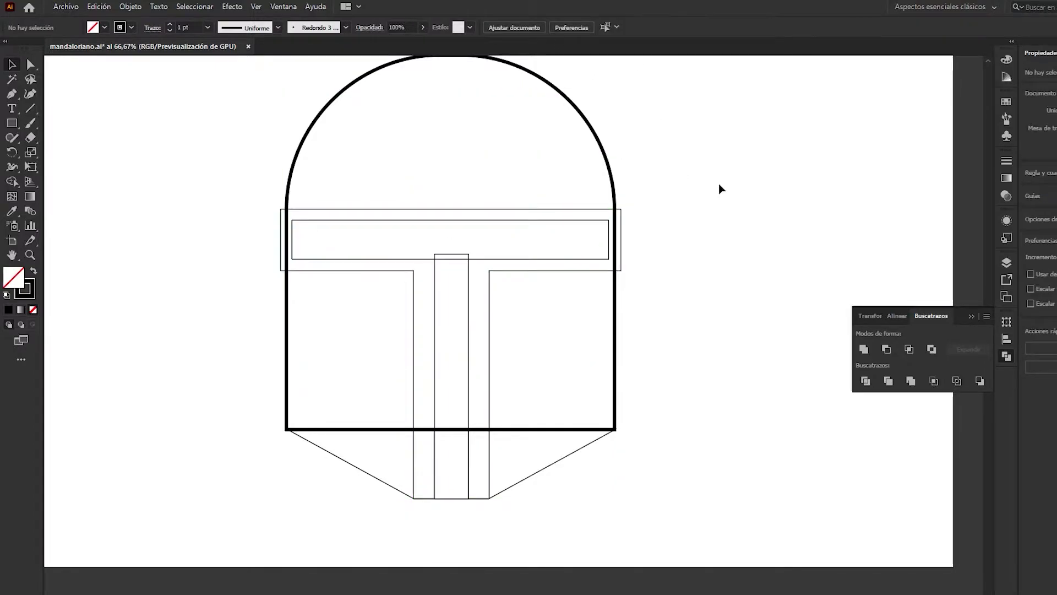
# - Center the narrow rectangle horizontally in the T and show the helmet photo layer
pyautogui.click(497, 264)
pyautogui.click(469, 326)
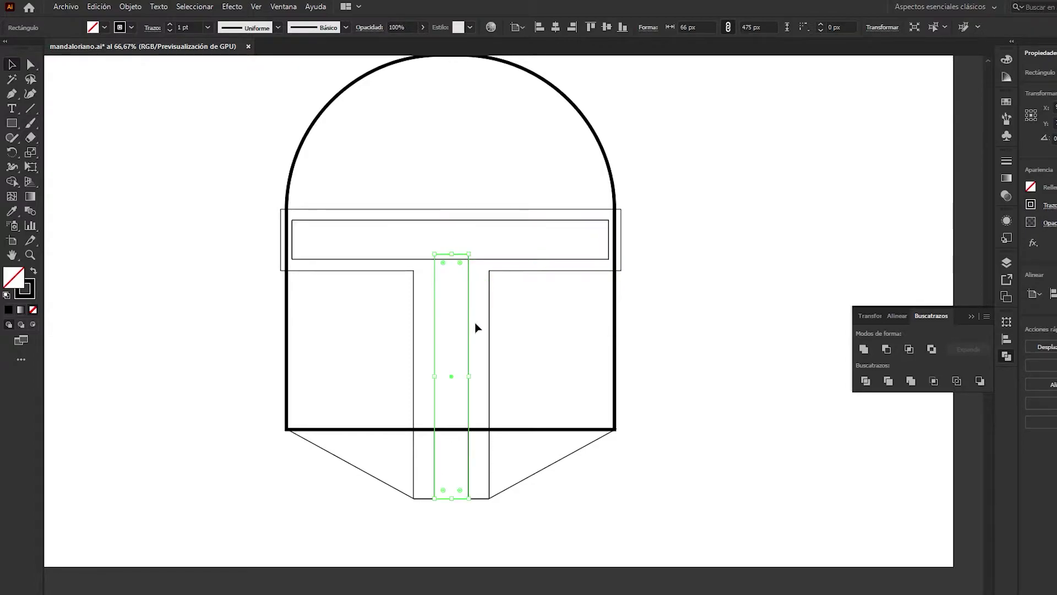
pyautogui.click(490, 323)
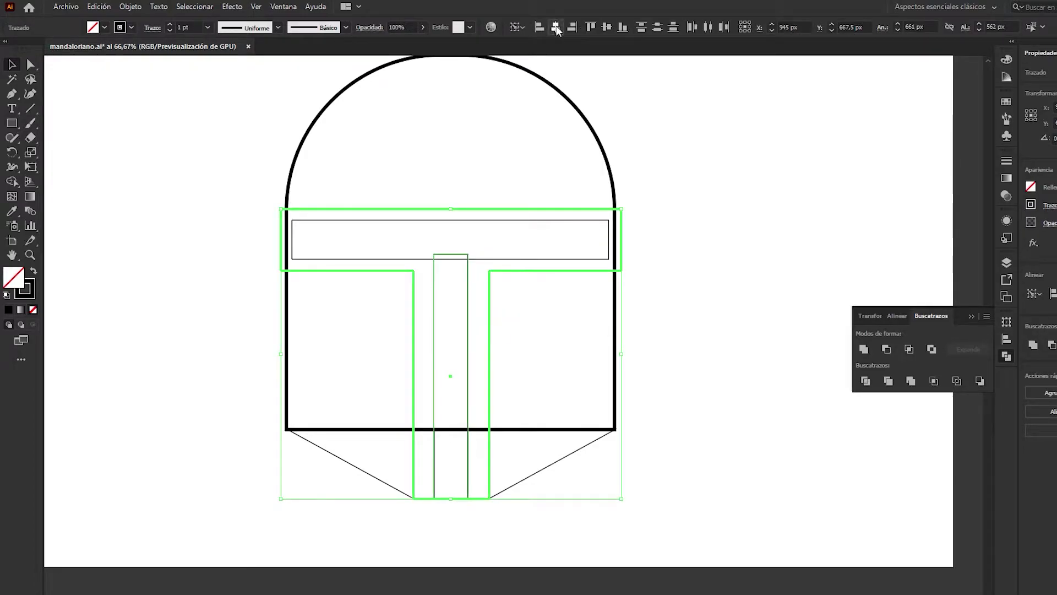
pyautogui.click(705, 224)
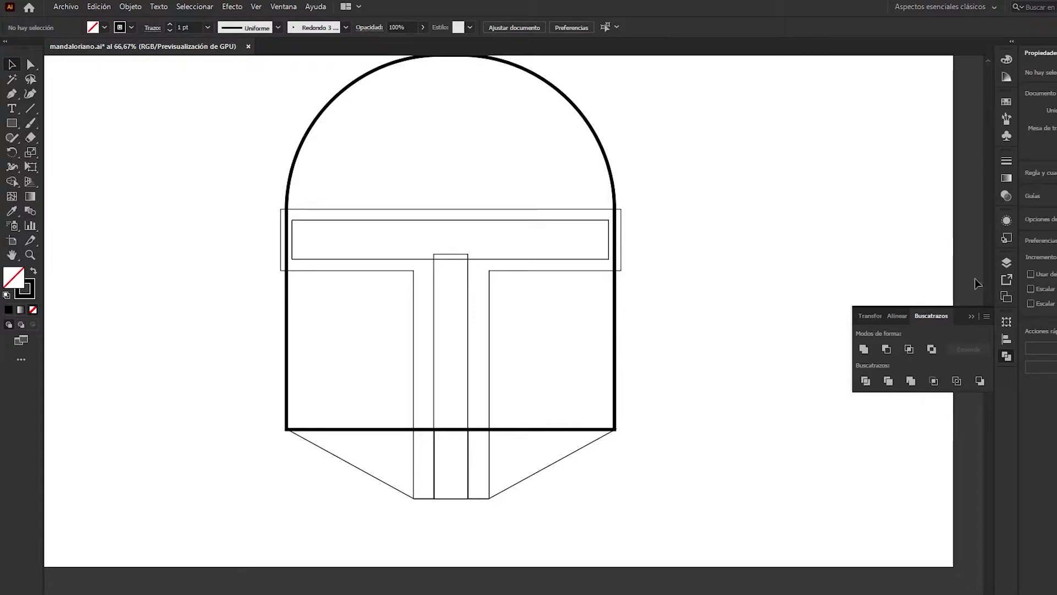
pyautogui.click(1006, 264)
pyautogui.click(856, 301)
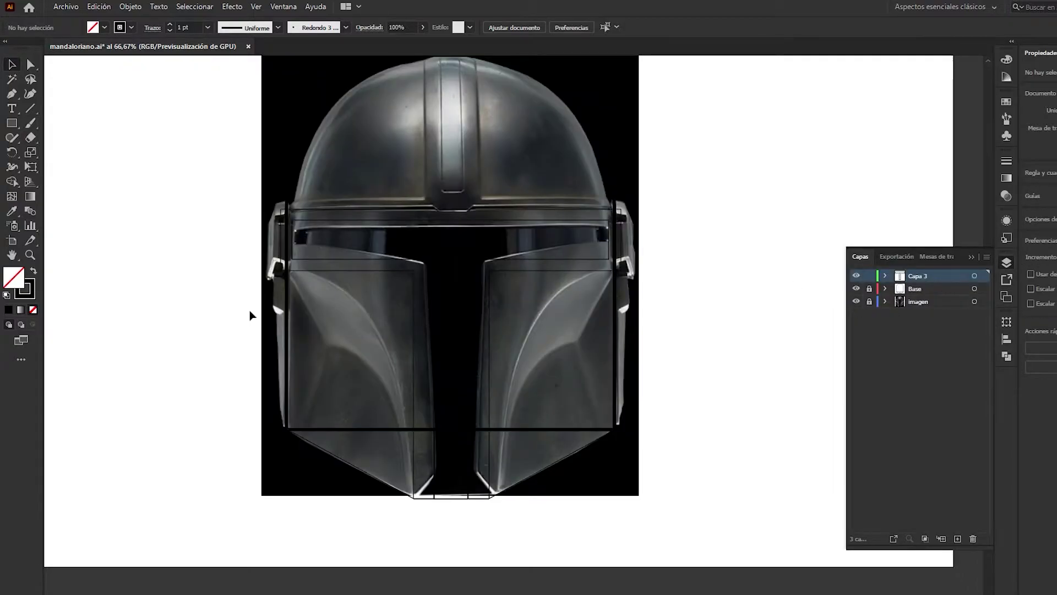
# - Add an anchor on the visor's left edge and nudge its left corner points inward
pyautogui.click(340, 260)
pyautogui.scroll(3, 300, 250)
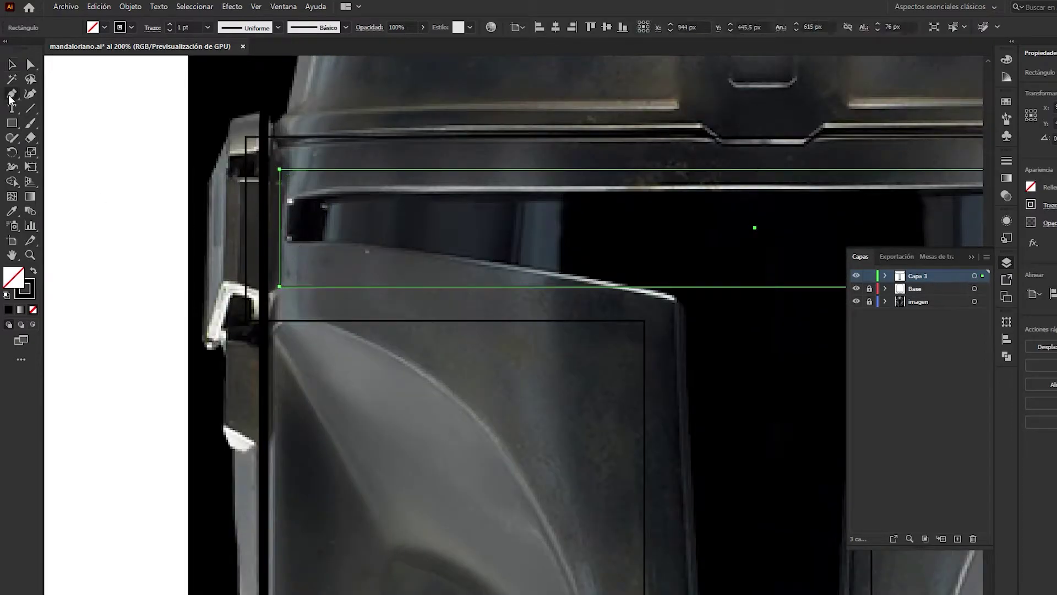
pyautogui.press('p')
pyautogui.click(280, 224)
pyautogui.press('a')
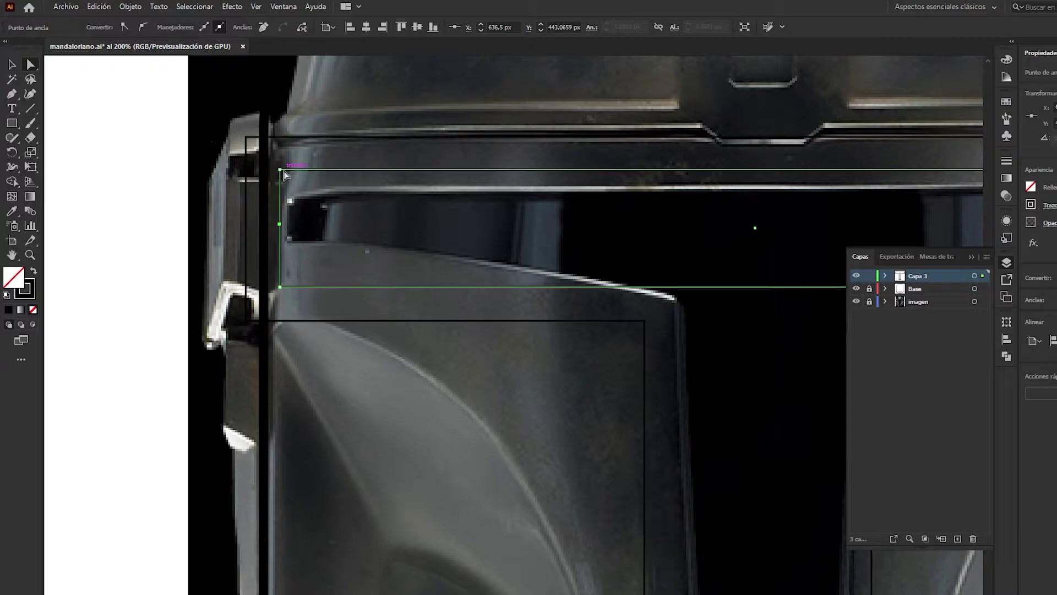
pyautogui.click(281, 170)
pyautogui.press('Down')
pyautogui.press('Down')
pyautogui.press('Down')
pyautogui.press('Down')
pyautogui.press('Down')
pyautogui.press('Down')
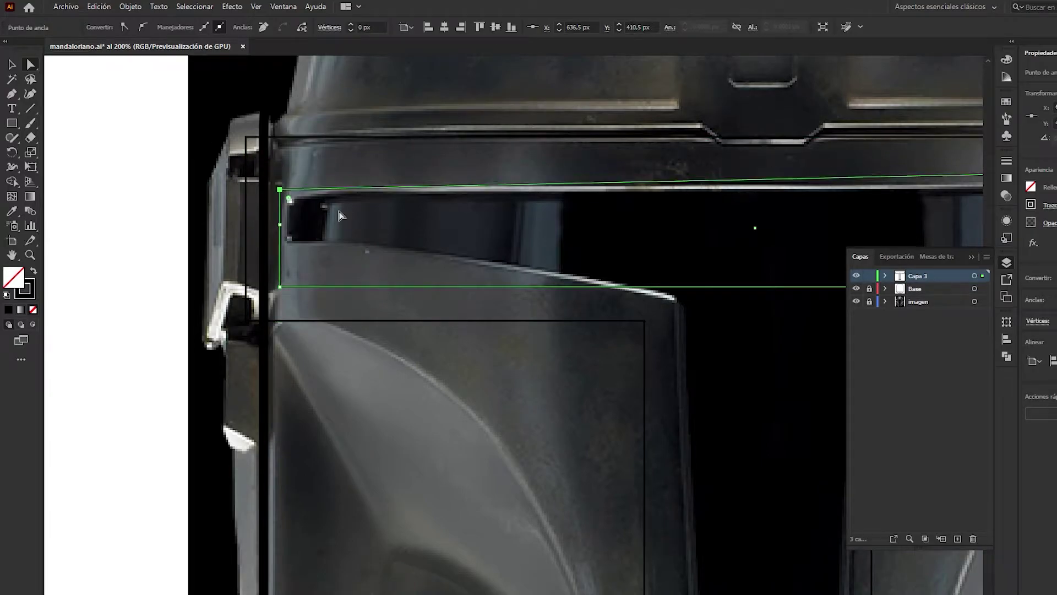
pyautogui.press('Down')
pyautogui.press('Down')
pyautogui.press('Down')
pyautogui.press('Down')
pyautogui.press('Down')
pyautogui.press('Down')
pyautogui.click(280, 286)
pyautogui.press('Up')
pyautogui.press('Up')
pyautogui.press('Up')
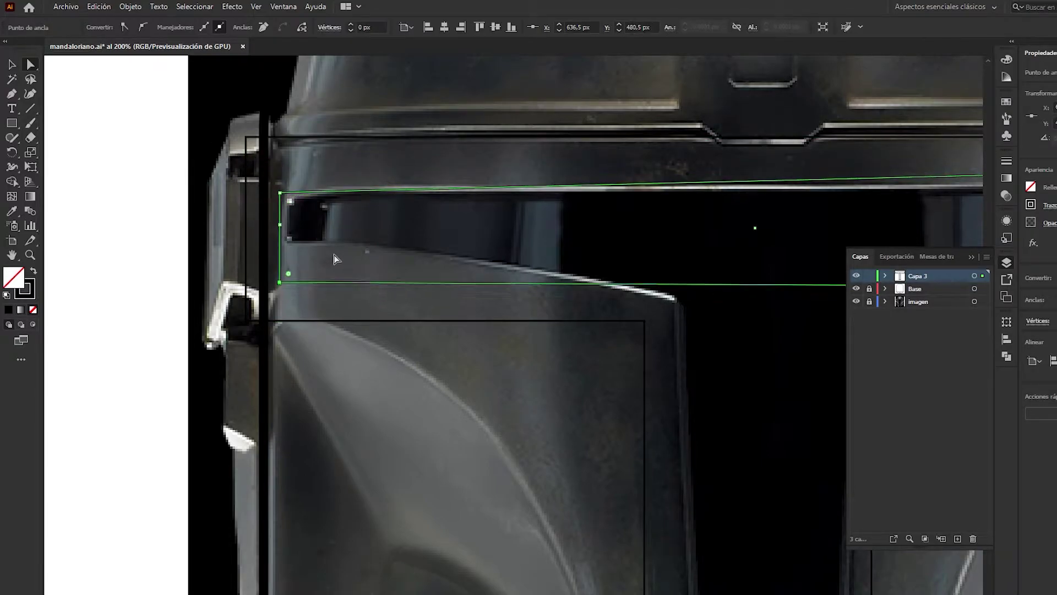
pyautogui.press('Up')
pyautogui.press('Up')
pyautogui.press('Up')
pyautogui.press('Up')
pyautogui.press('Up')
pyautogui.press('Up')
pyautogui.press('Up')
pyautogui.press('Up')
pyautogui.press('Up')
pyautogui.press('Up')
pyautogui.press('Up')
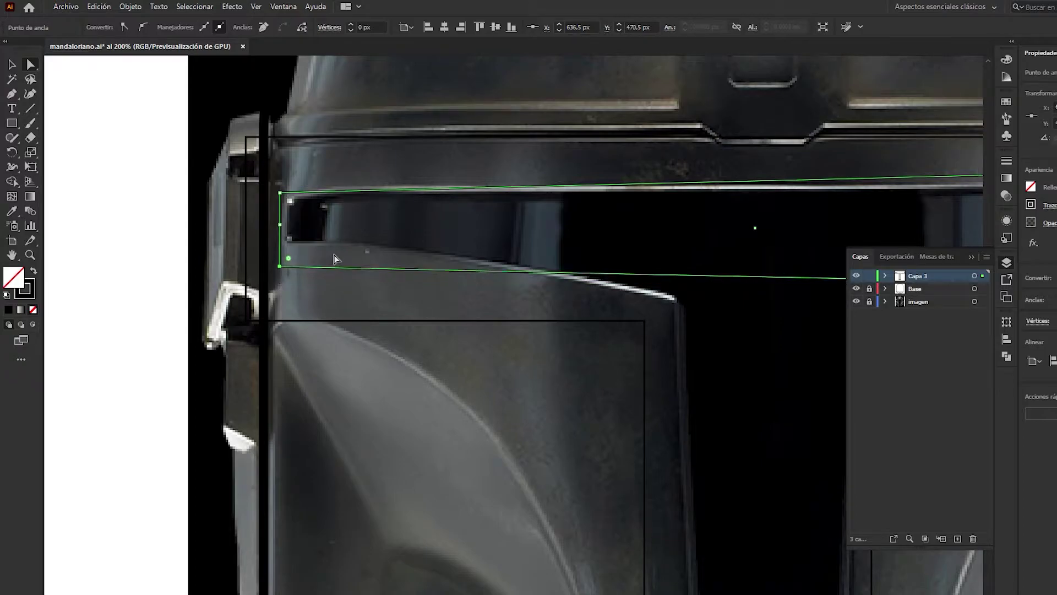
pyautogui.press('Up')
pyautogui.press('Up')
pyautogui.press('Up')
pyautogui.press('Up')
pyautogui.hotkey('ctrl', '-')
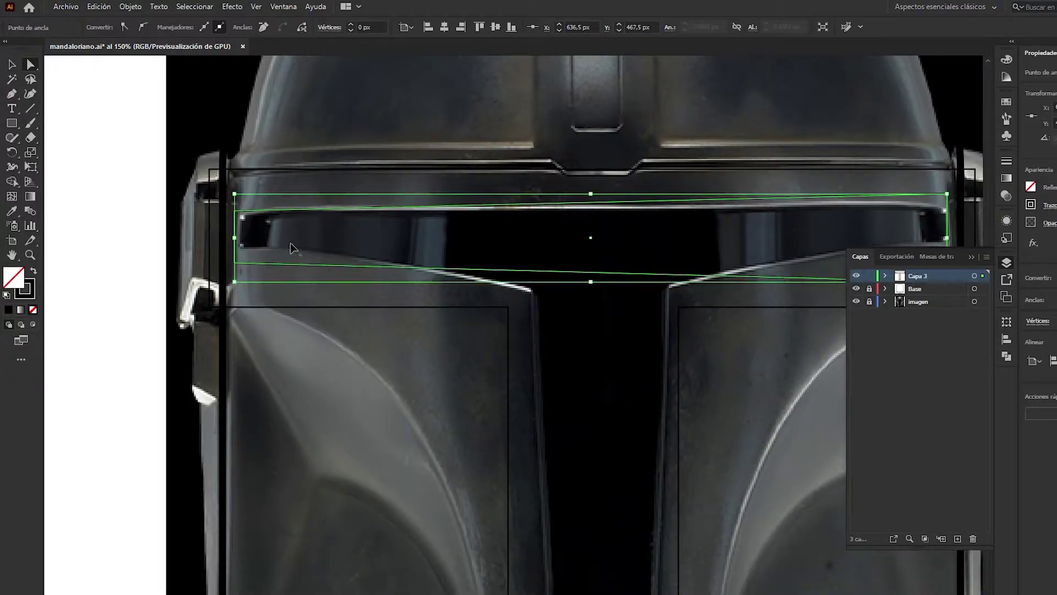
pyautogui.press('Up')
pyautogui.press('Up')
pyautogui.press('Up')
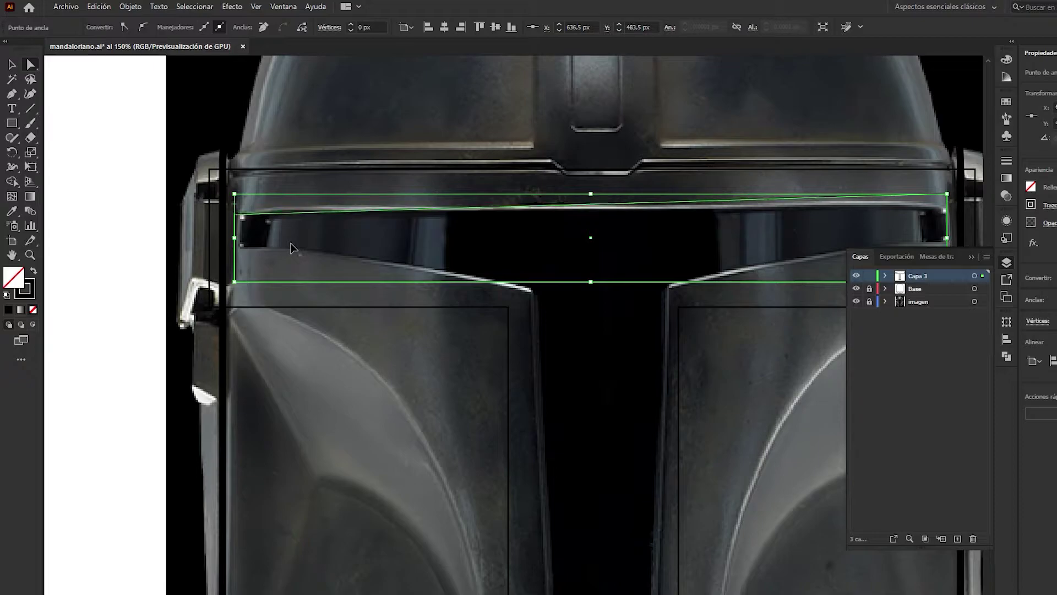
pyautogui.press('Up')
pyautogui.press('Up')
pyautogui.press('Up')
pyautogui.press('Up')
pyautogui.press('Up')
pyautogui.press('Up')
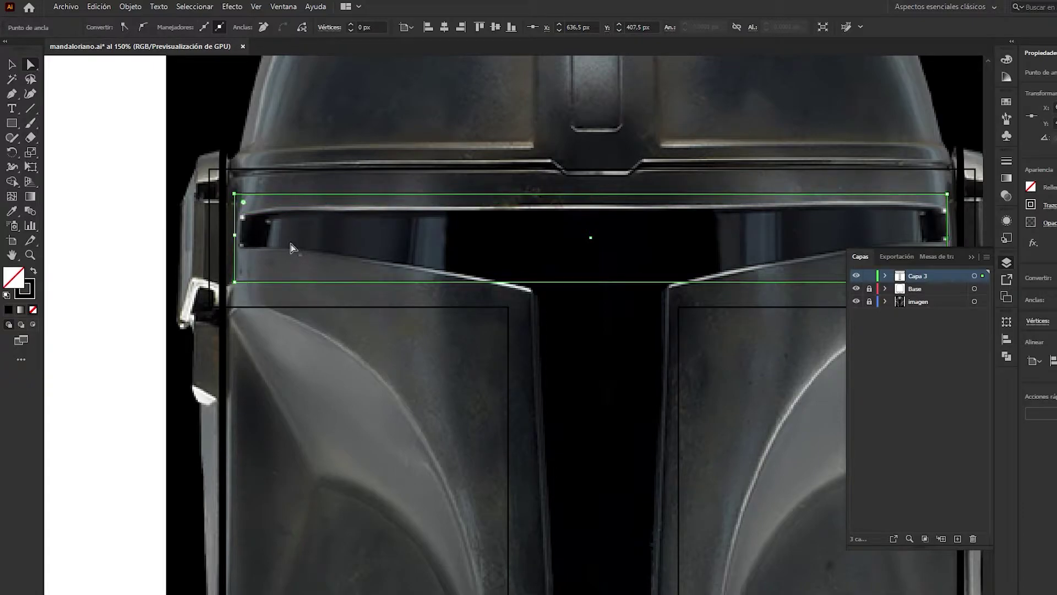
# - Reselect the visor rectangle and lower its top edge slightly
pyautogui.press('v')
pyautogui.hotkey('ctrl', 'shift', 'a')
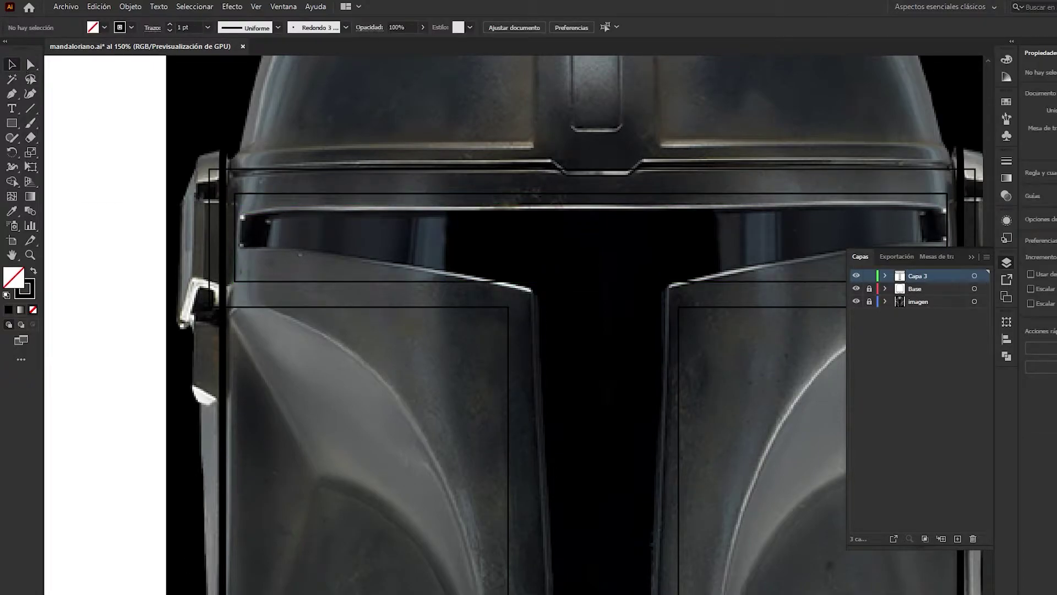
pyautogui.hotkey('ctrl', '0')
pyautogui.scroll(5, 470, 312)
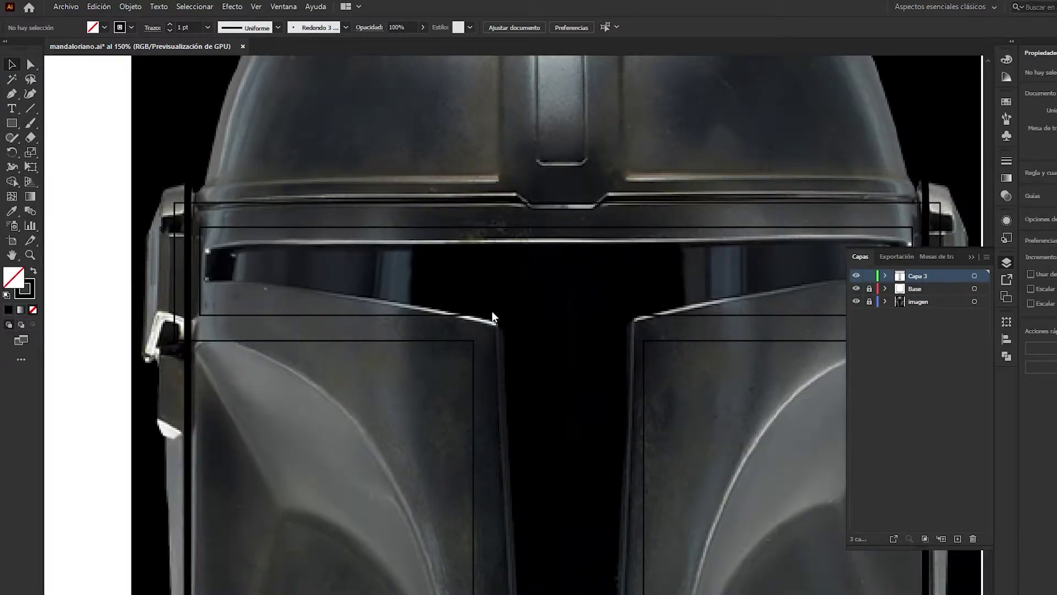
pyautogui.hotkey('ctrl', 'a')
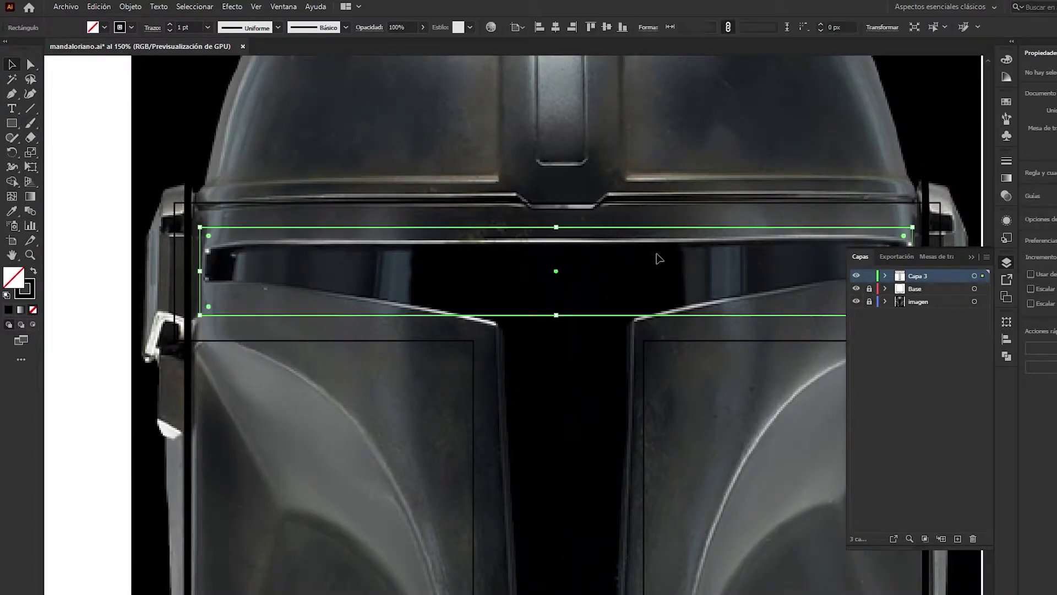
pyautogui.moveTo(463, 278); pyautogui.dragTo(431, 273)
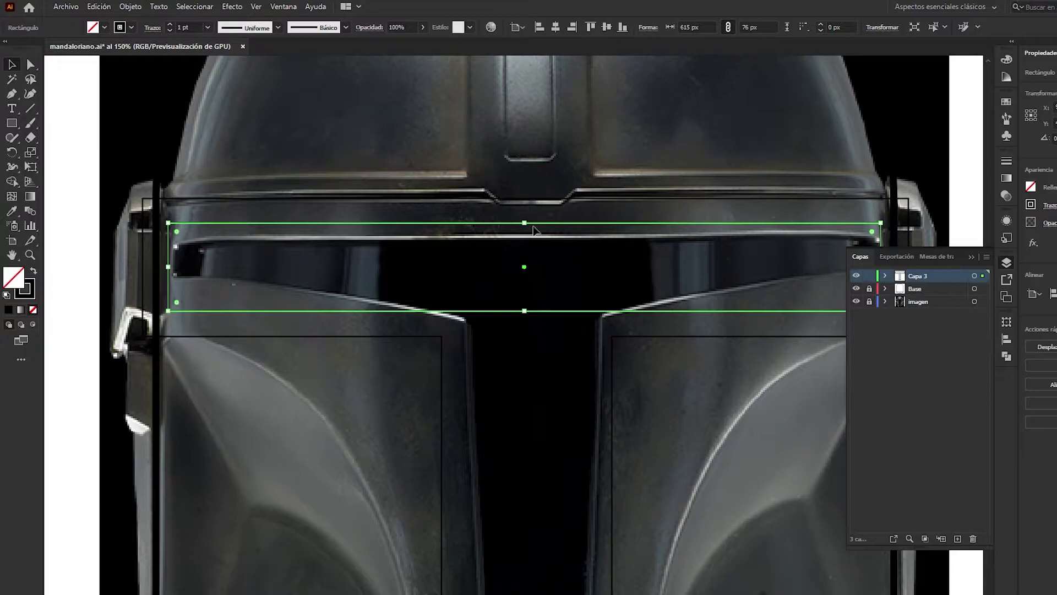
pyautogui.moveTo(534, 228); pyautogui.dragTo(533, 232)
pyautogui.moveTo(617, 267); pyautogui.dragTo(377, 262)
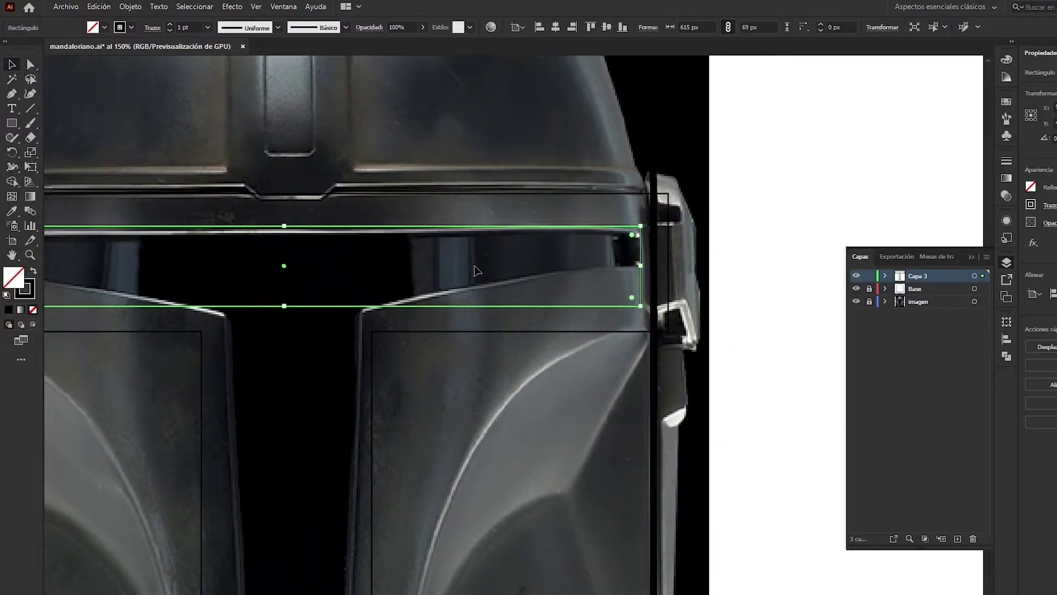
# - Add anchor points at the midpoints of the visor's bottom, top, left and right edges
pyautogui.click(12, 95)
pyautogui.hscroll(-3, 432, 265)
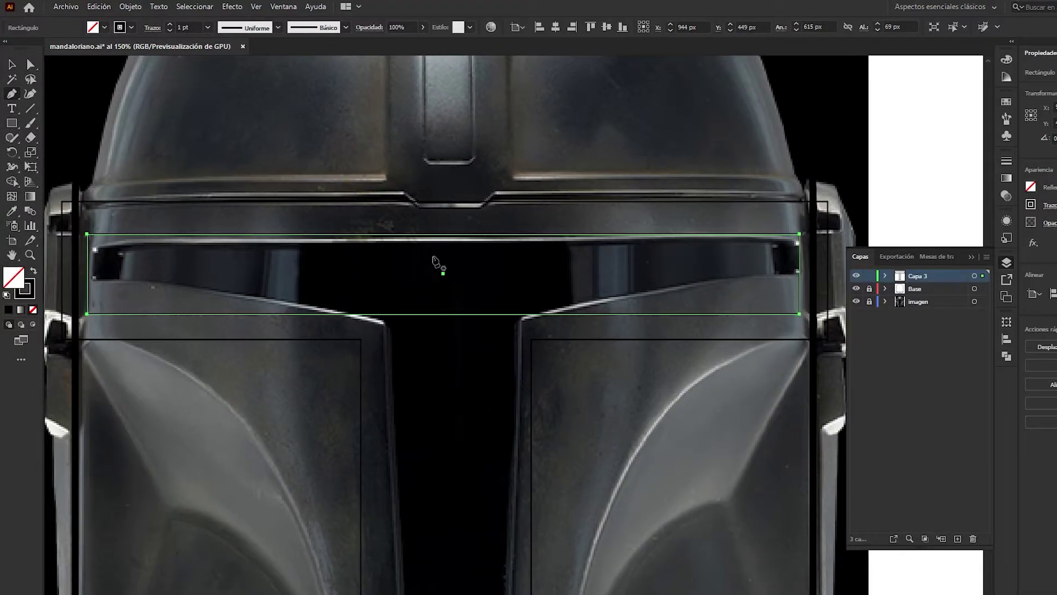
pyautogui.click(444, 315)
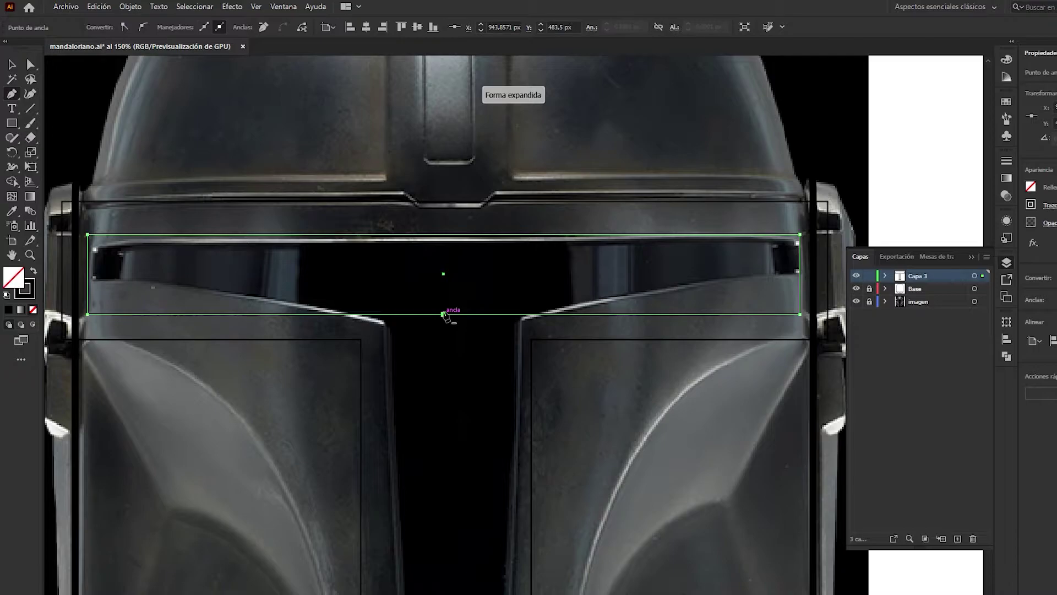
pyautogui.click(444, 235)
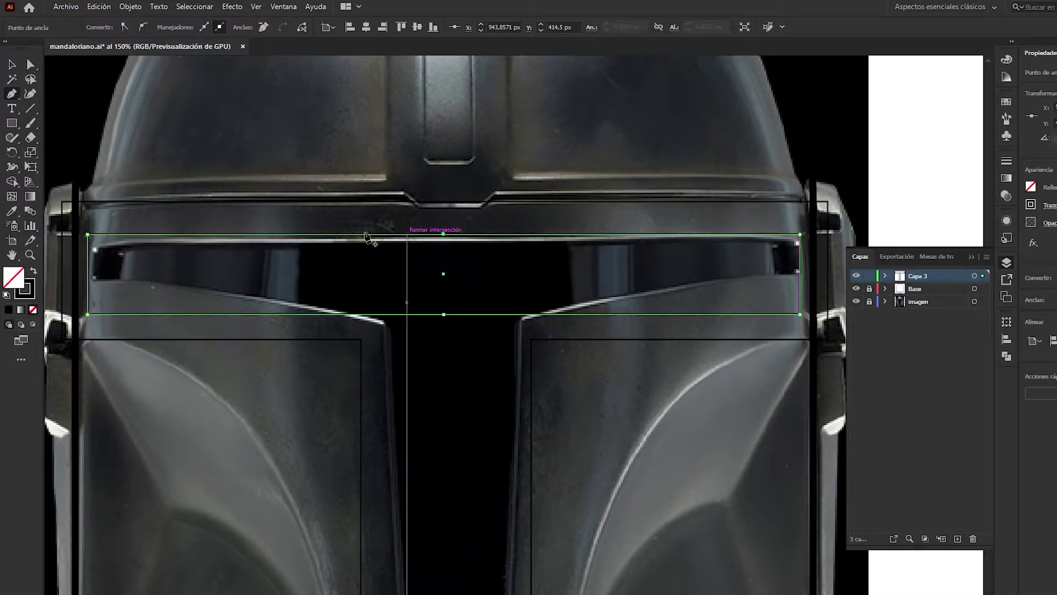
pyautogui.click(88, 274)
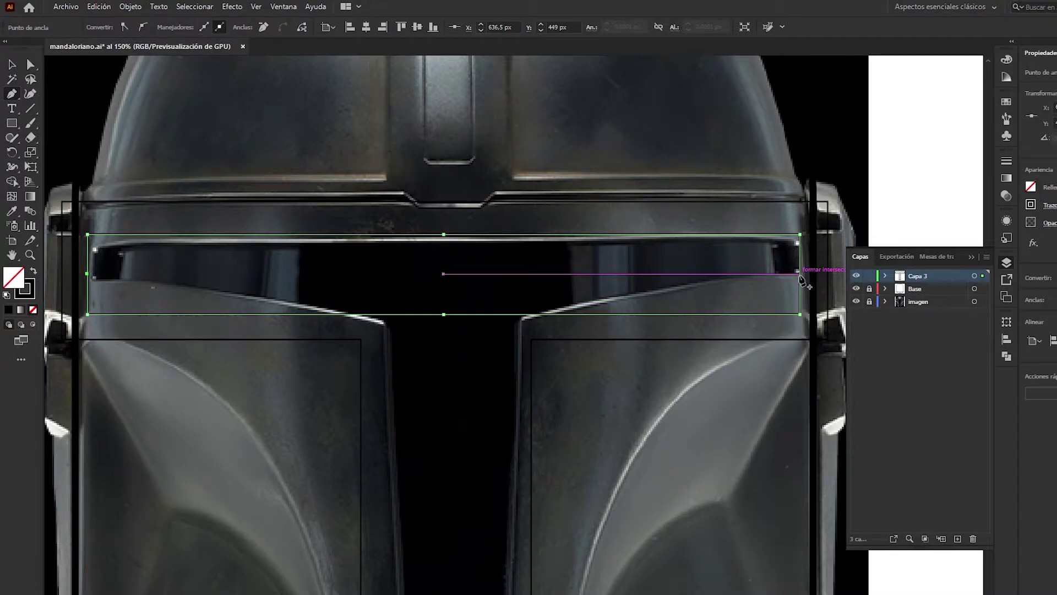
pyautogui.click(799, 274)
# - Raise the visor's bottom corner points so the bottom edge dips at the centre
pyautogui.click(31, 65)
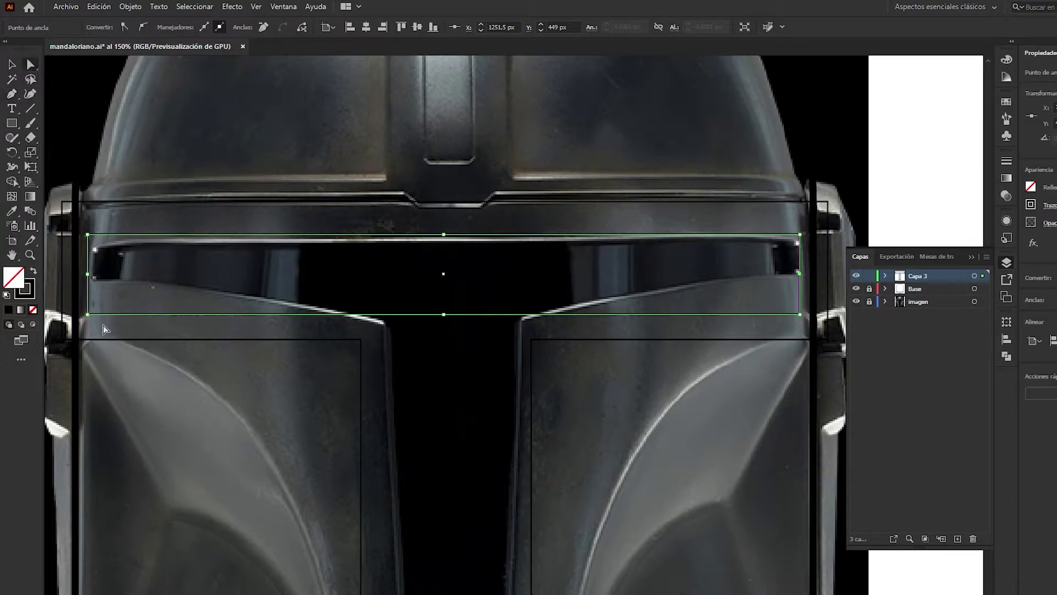
pyautogui.click(87, 314)
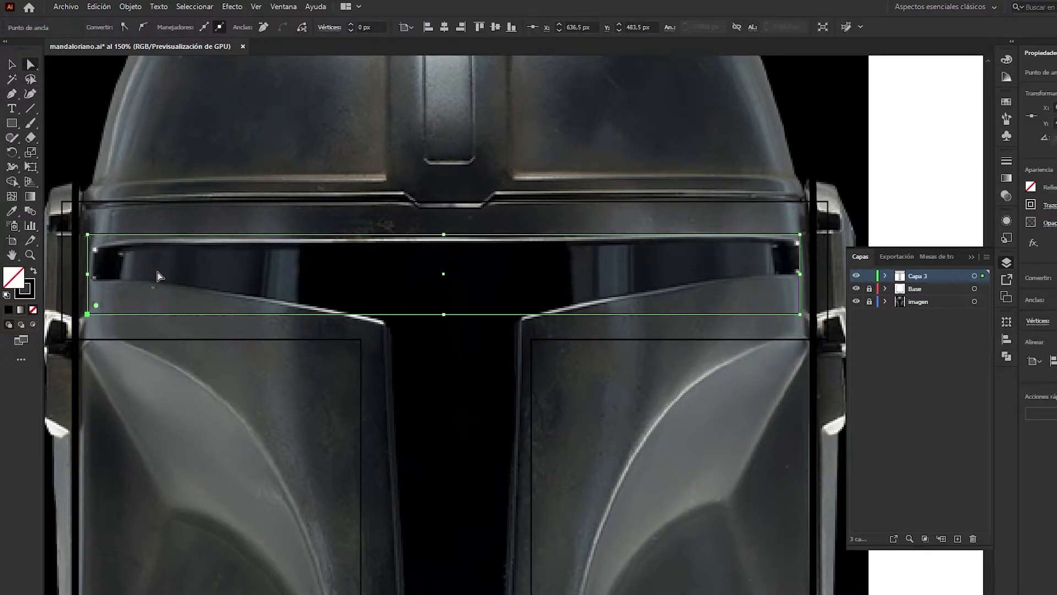
pyautogui.keyDown('shift'); pyautogui.click(799, 314); pyautogui.keyUp('shift')
pyautogui.press('Up')
pyautogui.press('Up')
pyautogui.press('Up')
pyautogui.press('Up')
pyautogui.press('Up')
pyautogui.press('Up')
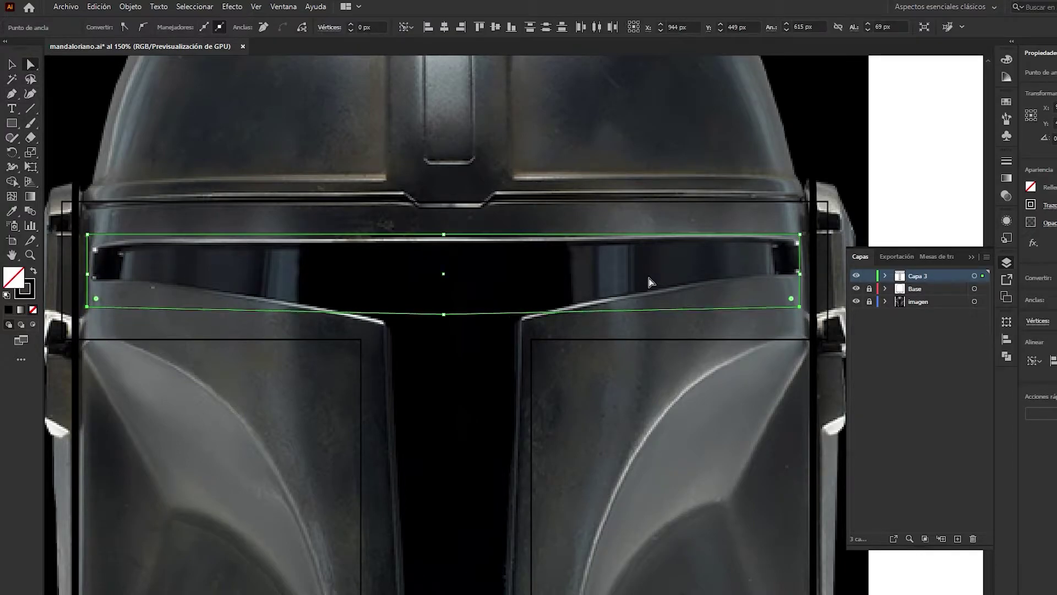
pyautogui.press('Up')
pyautogui.press('Up')
pyautogui.press('Up')
pyautogui.press('Up')
pyautogui.press('Up')
pyautogui.press('Up')
pyautogui.press('Up')
pyautogui.press('Up')
pyautogui.press('Up')
pyautogui.press('Up')
pyautogui.press('Up')
pyautogui.press('Up')
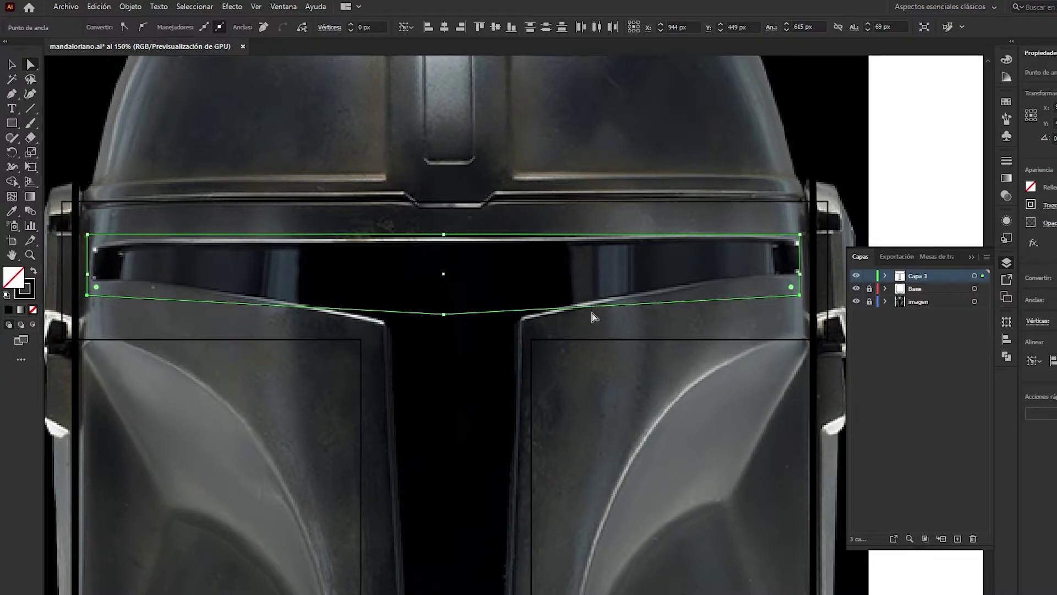
pyautogui.press('Up')
pyautogui.press('Up')
pyautogui.press('Up')
pyautogui.press('Up')
pyautogui.press('Up')
pyautogui.press('Up')
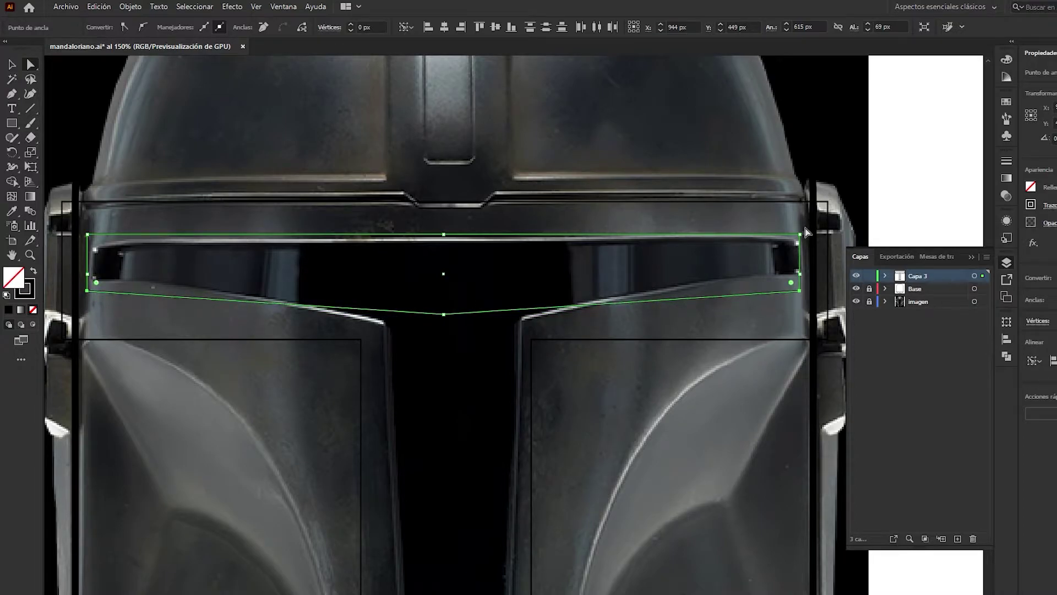
pyautogui.click(807, 232)
# - Lower the visor's top corner points and pull the top-middle point down slightly
pyautogui.click(800, 240)
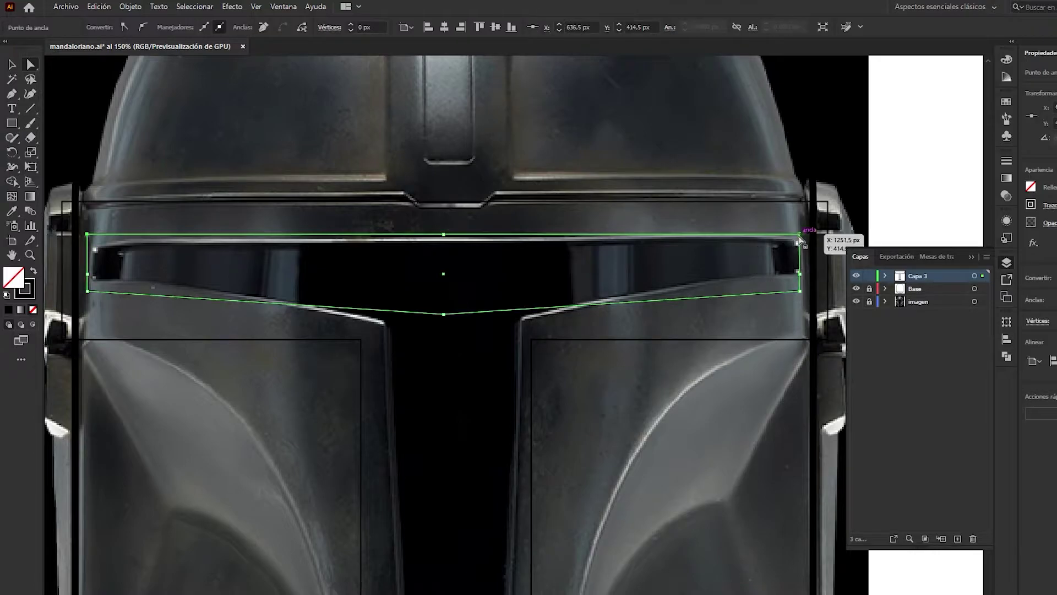
pyautogui.press('Down')
pyautogui.press('Down')
pyautogui.press('Down')
pyautogui.press('Down')
pyautogui.press('Down')
pyautogui.press('Down')
pyautogui.press('Down')
pyautogui.press('Down')
pyautogui.press('Down')
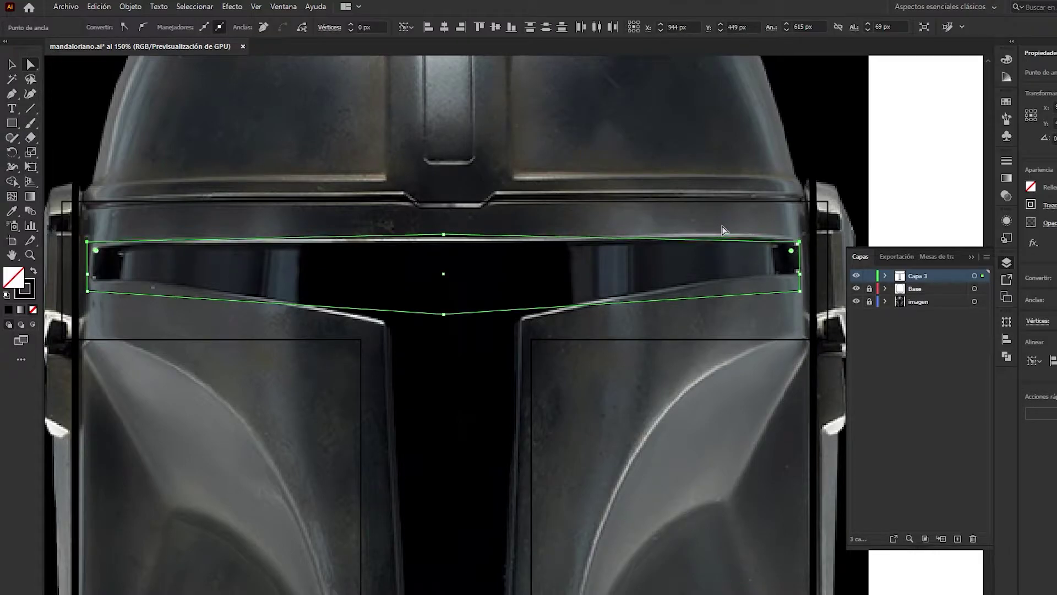
pyautogui.press('Down')
pyautogui.press('Down')
pyautogui.press('Down')
pyautogui.press('Down')
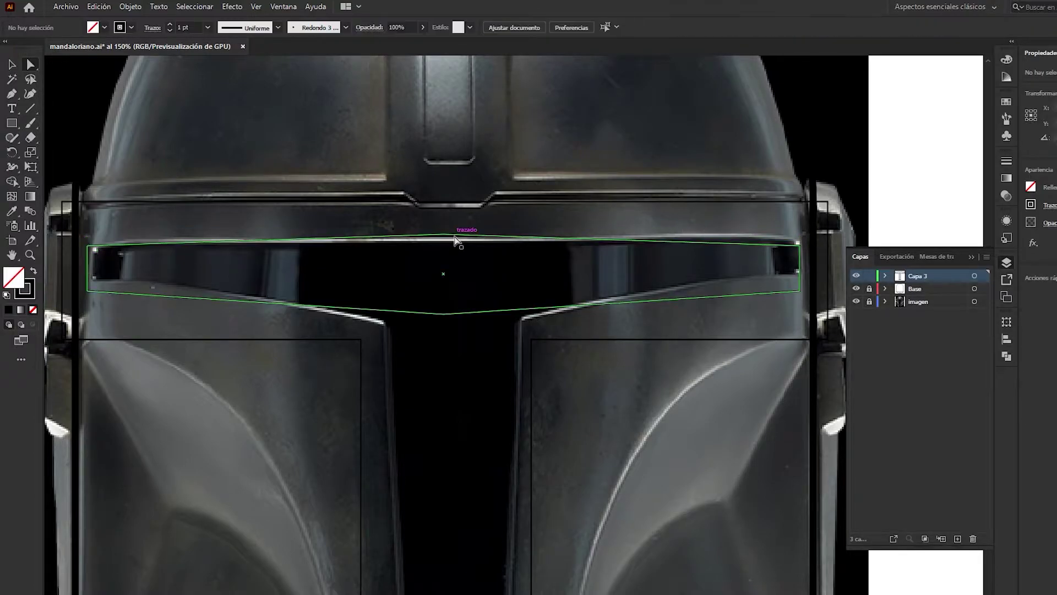
pyautogui.moveTo(444, 235); pyautogui.dragTo(444, 237)
pyautogui.click(491, 223)
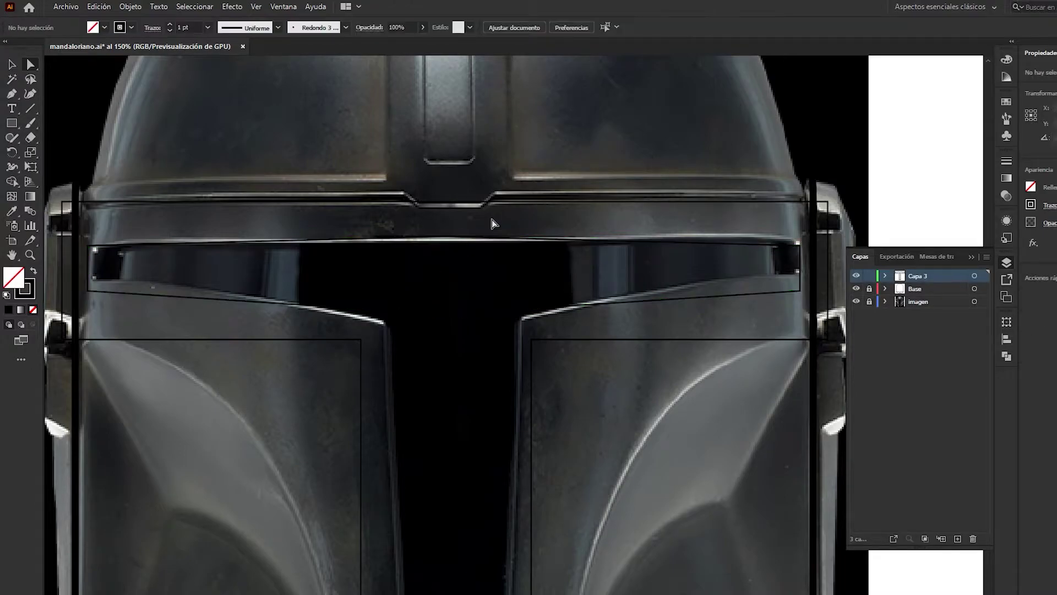
# - Round the visor path's corners with the live-corner widget
pyautogui.press('v')
pyautogui.click(91, 252)
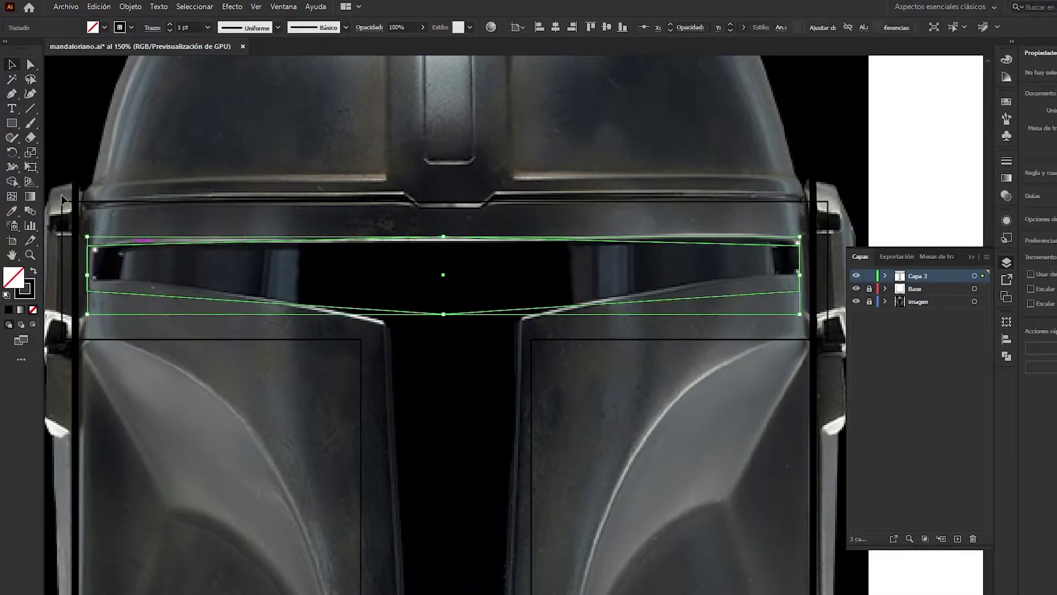
pyautogui.press('a')
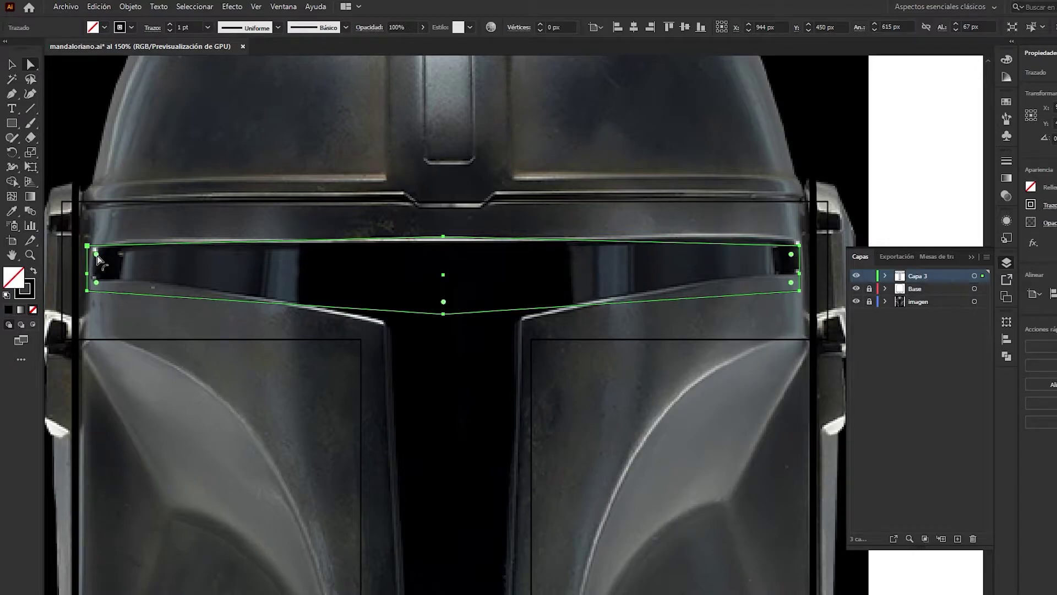
pyautogui.moveTo(97, 256); pyautogui.dragTo(113, 264)
pyautogui.click(163, 255)
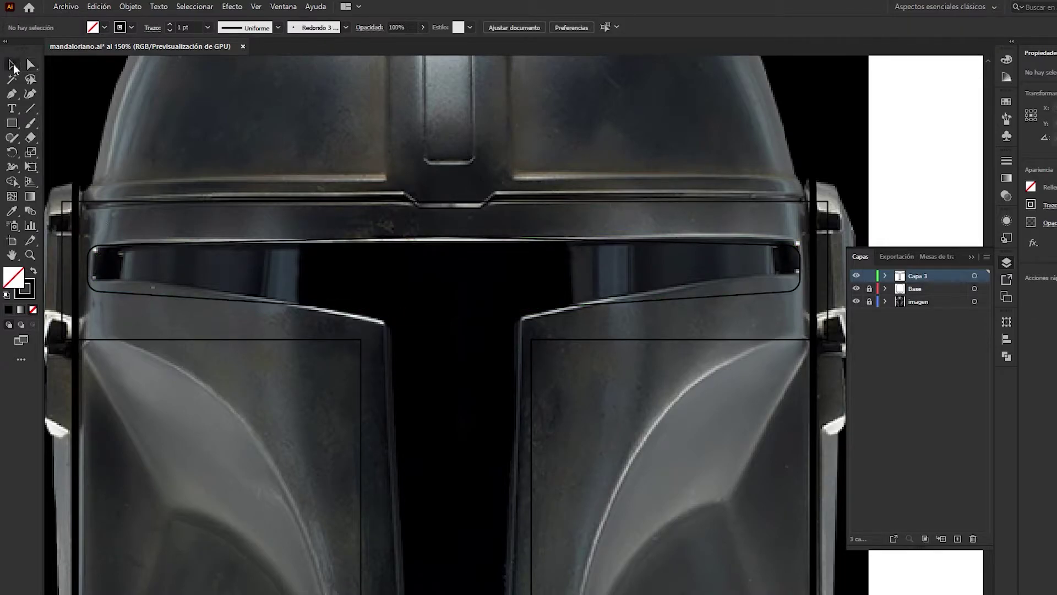
# - Round the cheek-plate corners with live corners, keeping the bottom-left corner sharp
pyautogui.hotkey('ctrl', 'a')
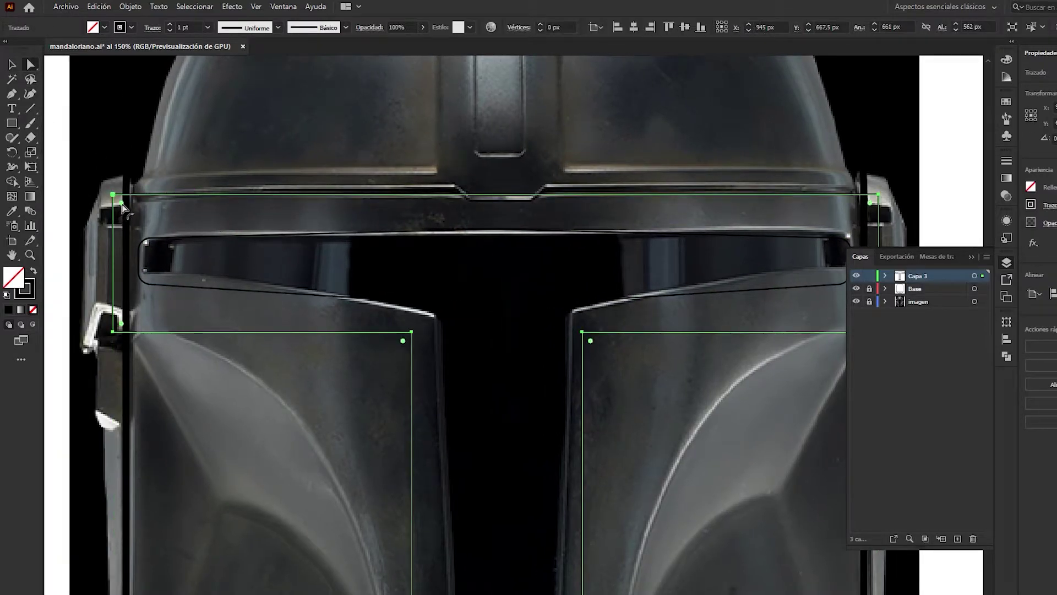
pyautogui.moveTo(122, 204); pyautogui.dragTo(131, 211)
pyautogui.scroll(-10, 361, 476)
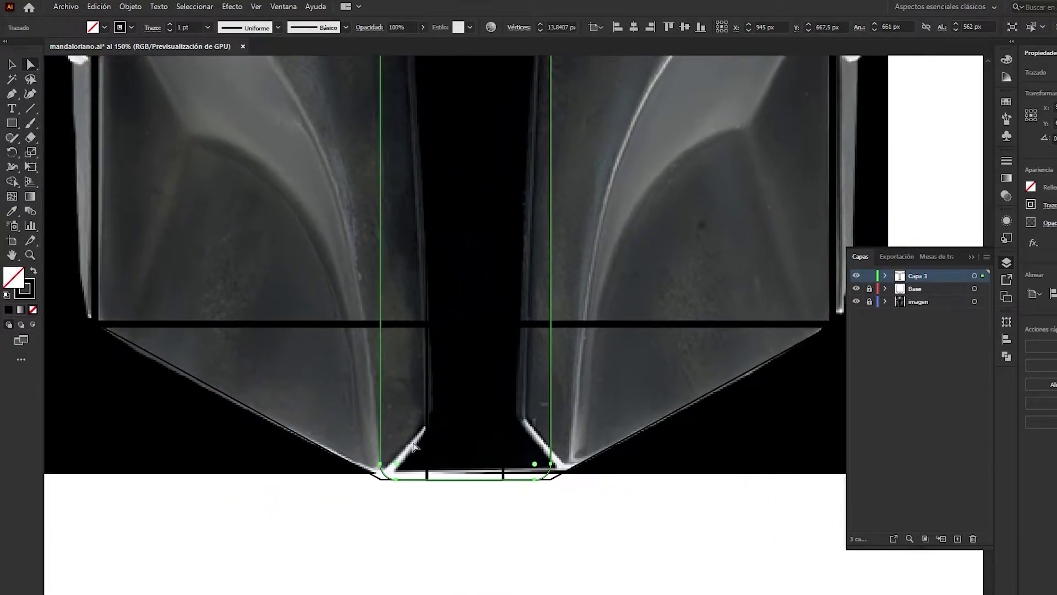
pyautogui.moveTo(398, 468); pyautogui.dragTo(426, 505)
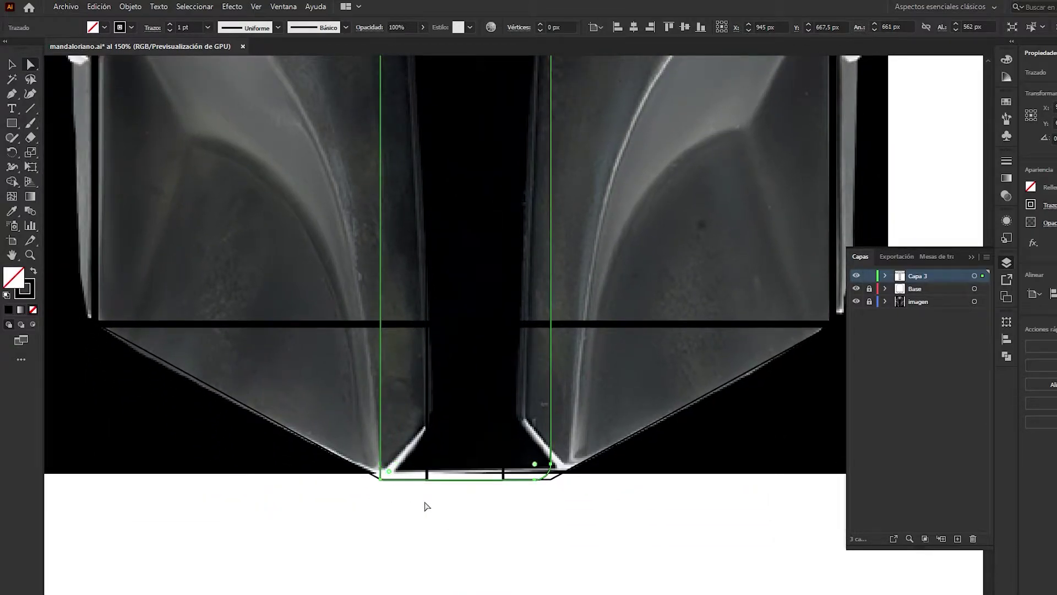
pyautogui.click(582, 524)
# - Zoom out to the whole helmet and hide the reference photo layer
pyautogui.scroll(10, 562, 446)
pyautogui.hotkey('ctrl', '-')
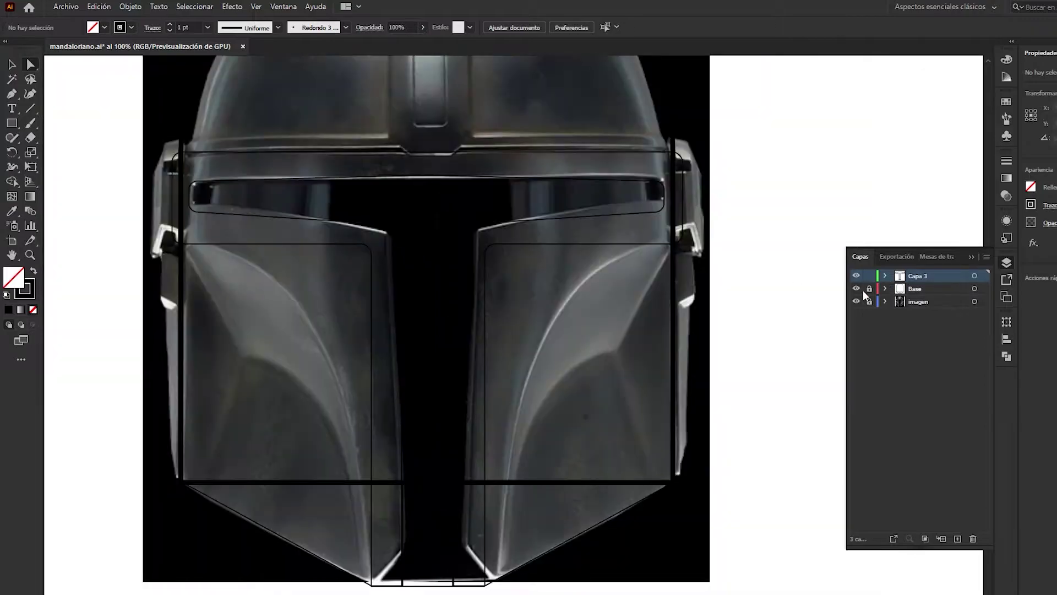
pyautogui.hotkey('ctrl', '-')
pyautogui.click(857, 302)
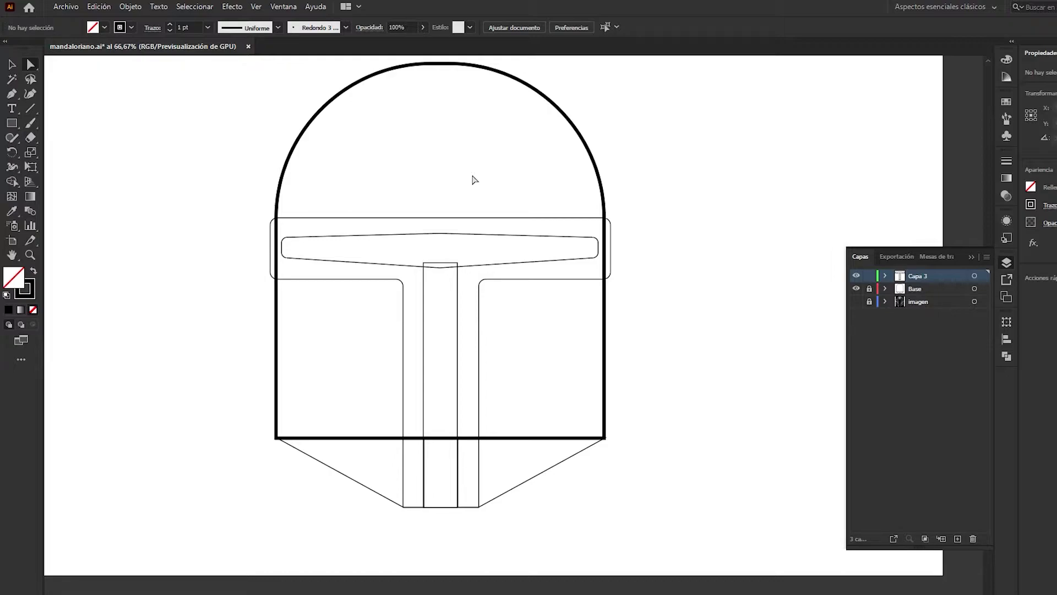
pyautogui.click(11, 64)
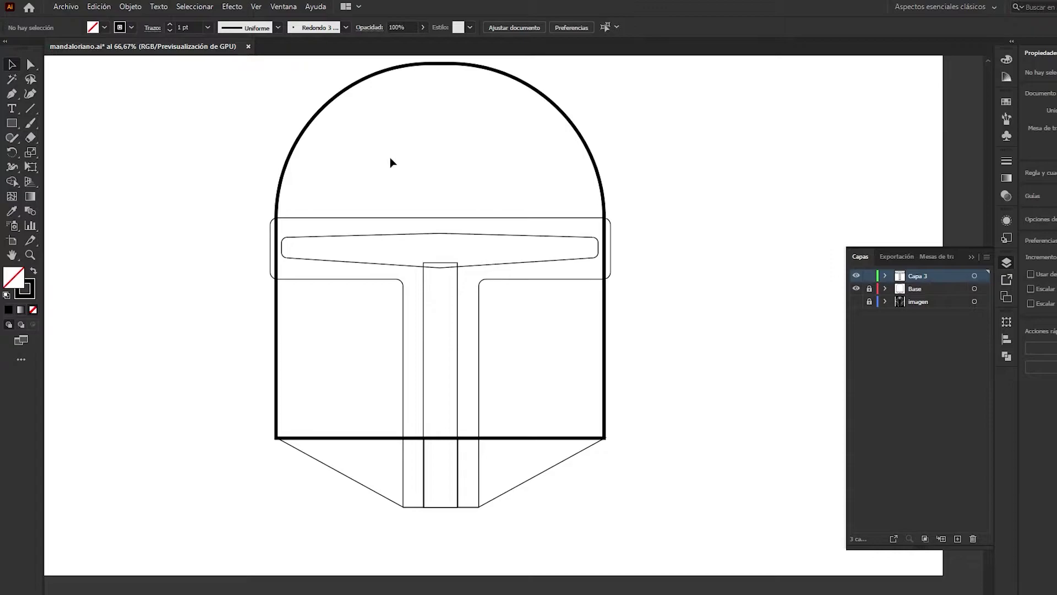
pyautogui.scroll(2, 390, 158)
# - Draw a tall narrow rectangle at the dome's top centre and round it into a capsule
pyautogui.click(13, 124)
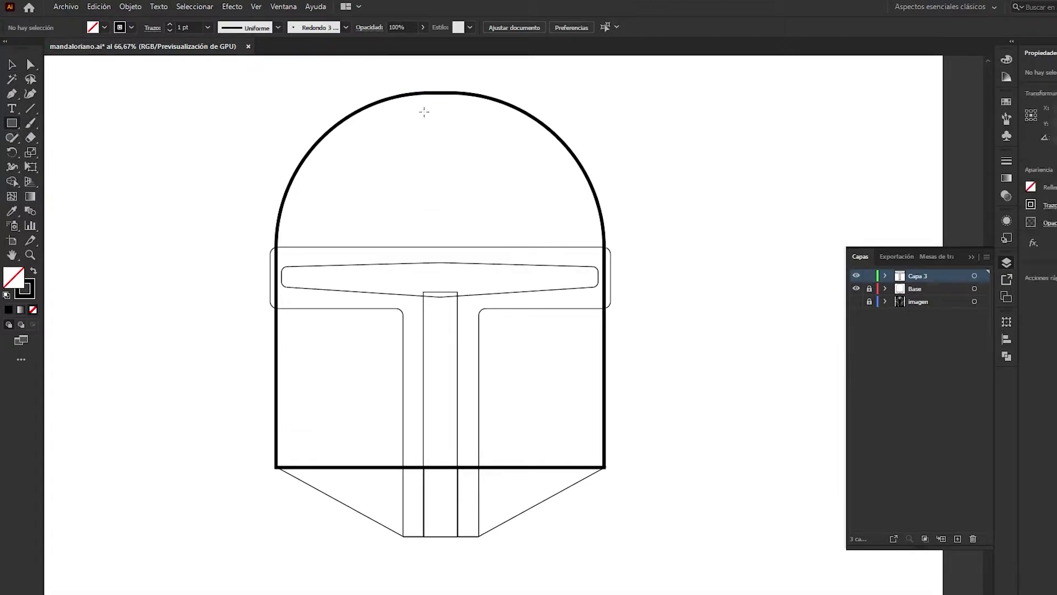
pyautogui.moveTo(424, 79)
pyautogui.mouseDown()
pyautogui.moveTo(458, 220)
pyautogui.moveTo(458, 231)
pyautogui.moveTo(441, 206)
pyautogui.moveTo(445, 240)
pyautogui.mouseUp()
pyautogui.press('v')
pyautogui.click(546, 185)
pyautogui.click(457, 190)
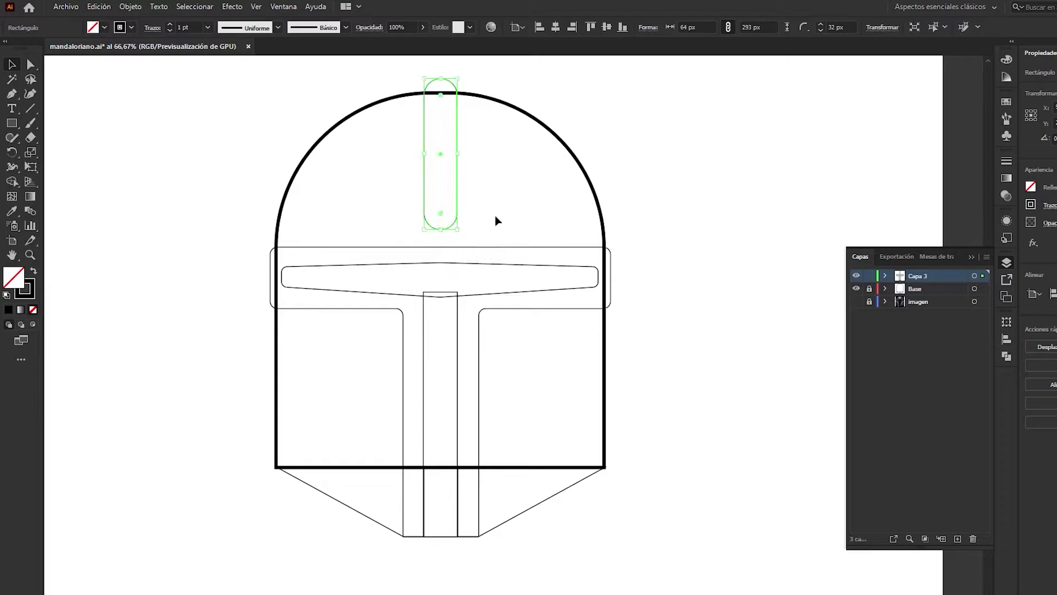
pyautogui.click(495, 216)
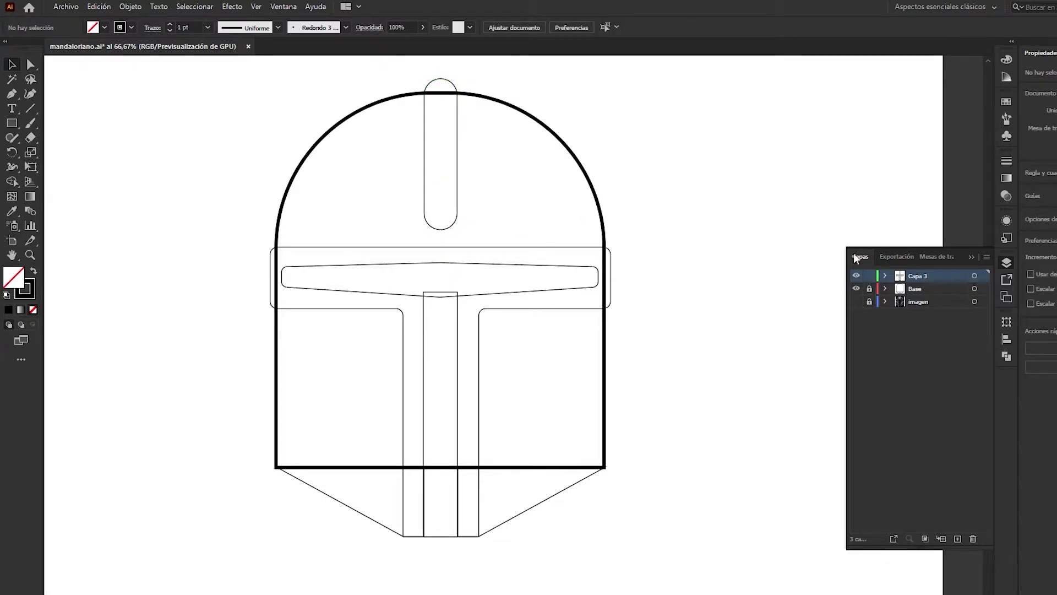
# - Trim the capsule to the dome's curve with Shape Builder and select the ridge strip
pyautogui.moveTo(517, 90); pyautogui.dragTo(365, 106)
pyautogui.hotkey('ctrl', '+')
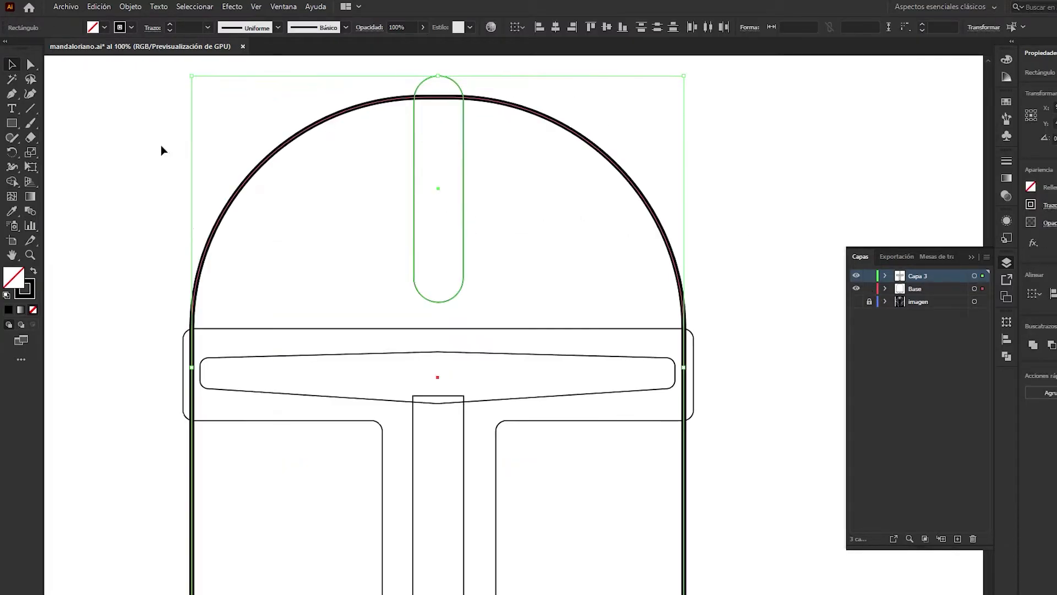
pyautogui.hotkey('shift', 'm')
pyautogui.press('v')
pyautogui.click(439, 240)
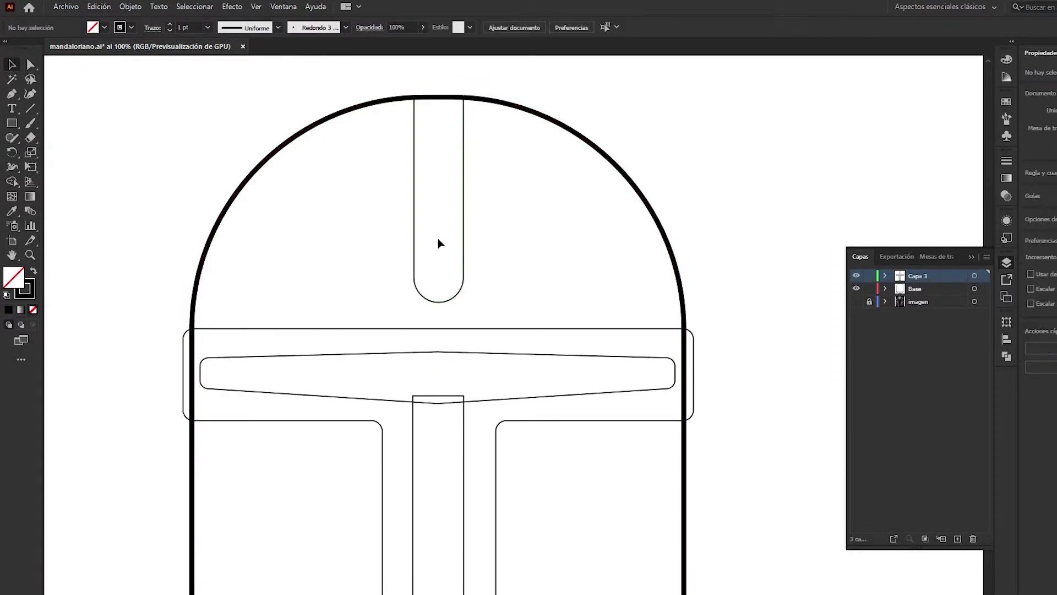
pyautogui.click(417, 237)
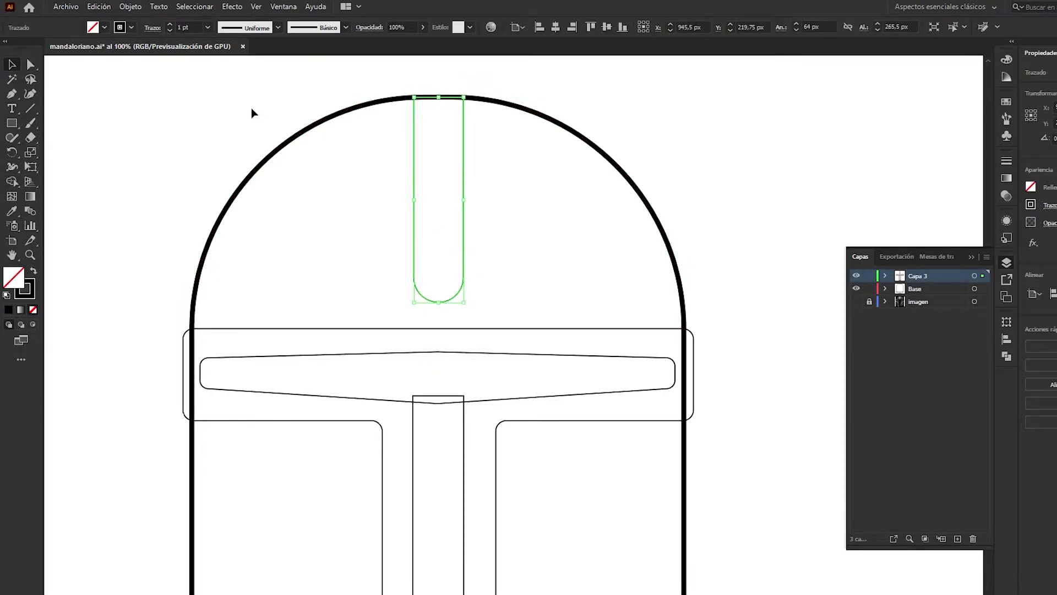
# - Offset the ridge strip's path by -8 px to create an inner outline
pyautogui.click(130, 6)
pyautogui.moveTo(156, 21)
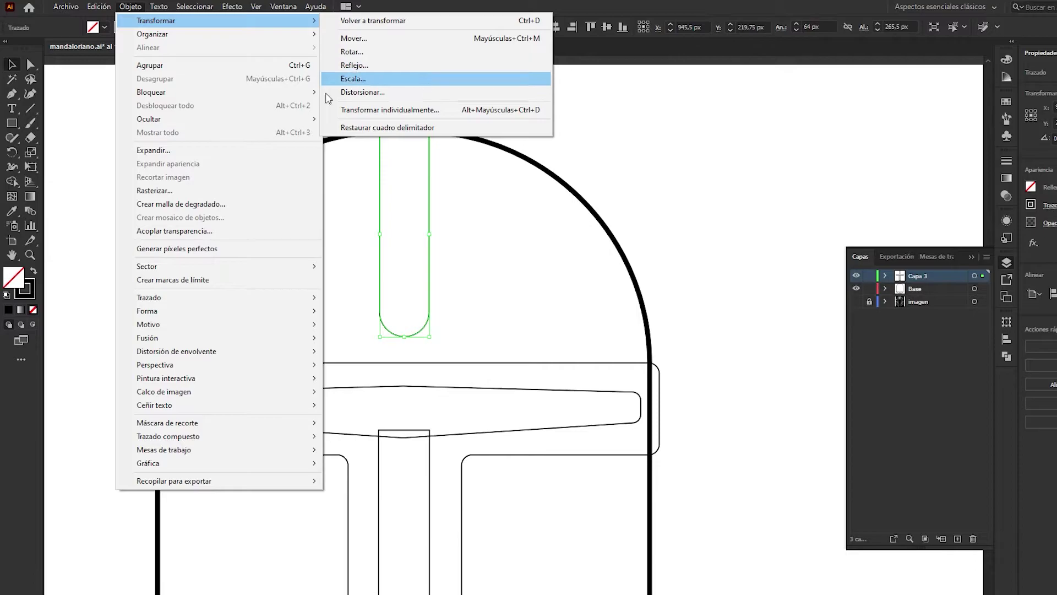
pyautogui.moveTo(149, 297)
pyautogui.click(372, 343)
pyautogui.write('-5')
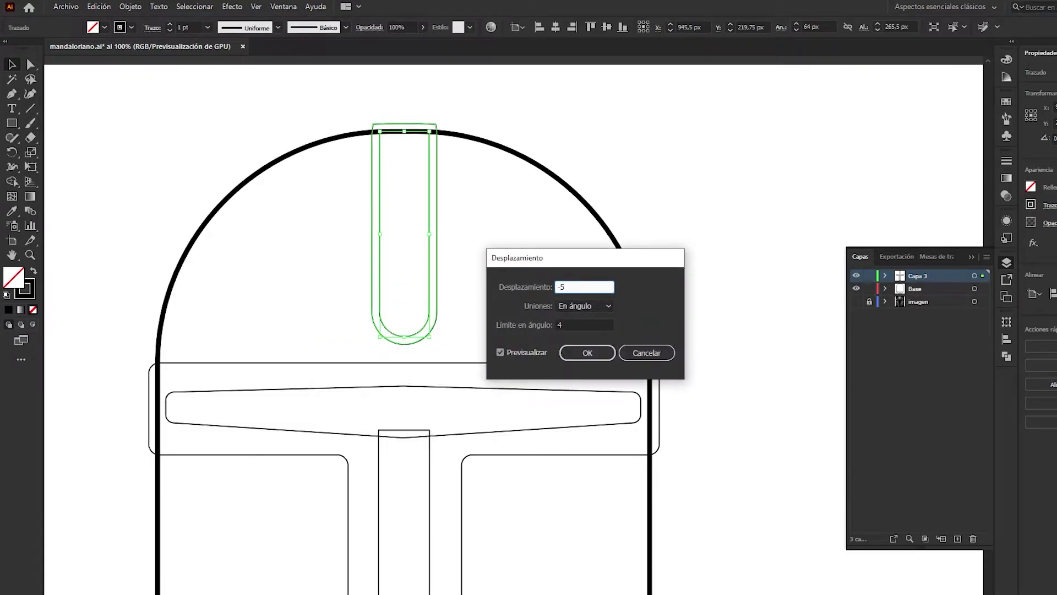
pyautogui.click(588, 325)
pyautogui.click(594, 287)
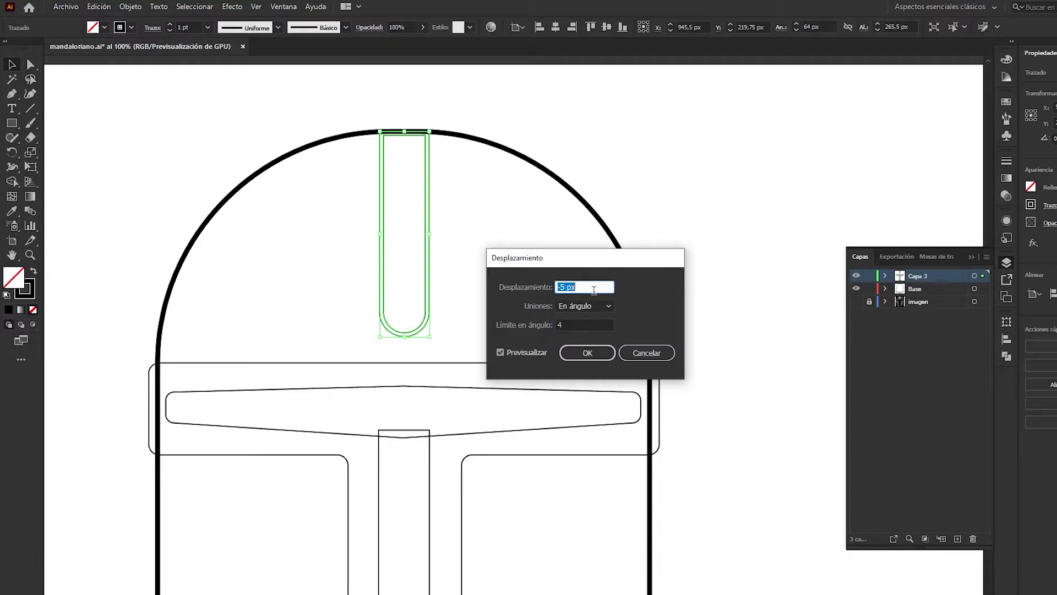
pyautogui.write('-8')
pyautogui.click(610, 328)
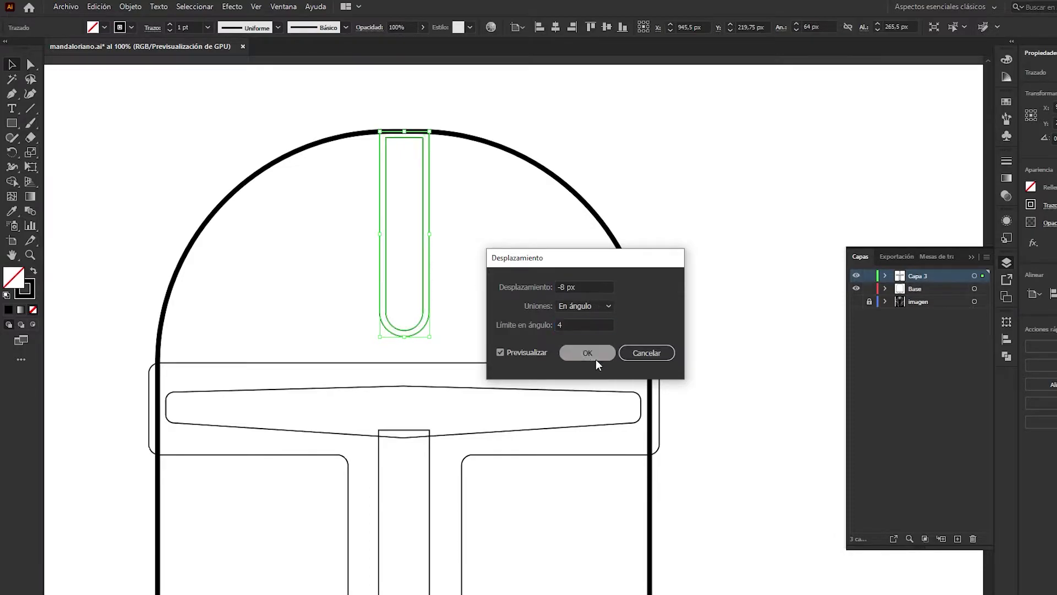
pyautogui.click(596, 358)
# - Deselect everything and turn the imagen helmet photo layer back on
pyautogui.click(569, 127)
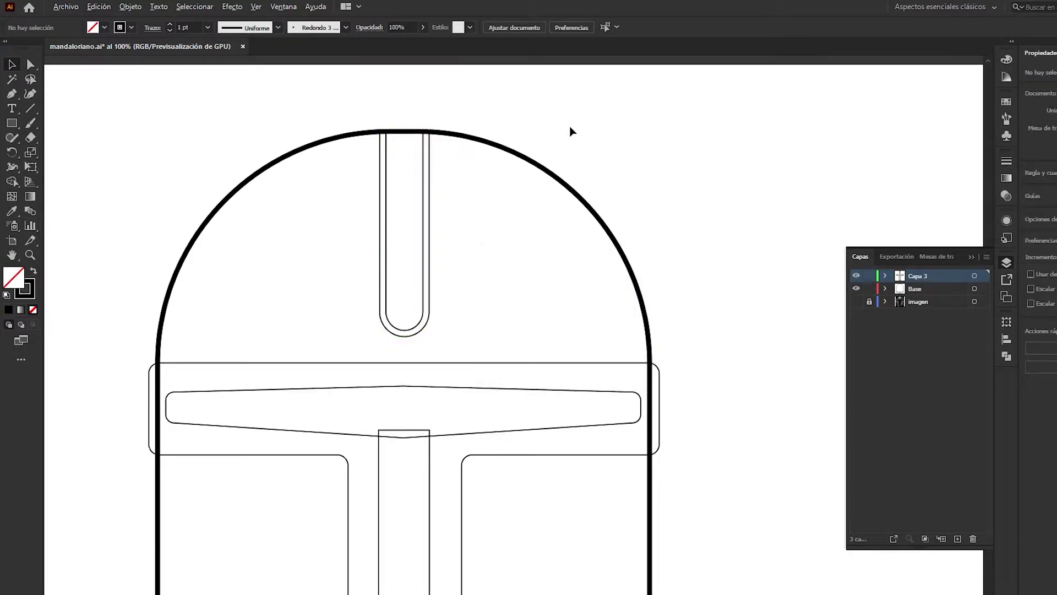
pyautogui.scroll(-1, 570, 131)
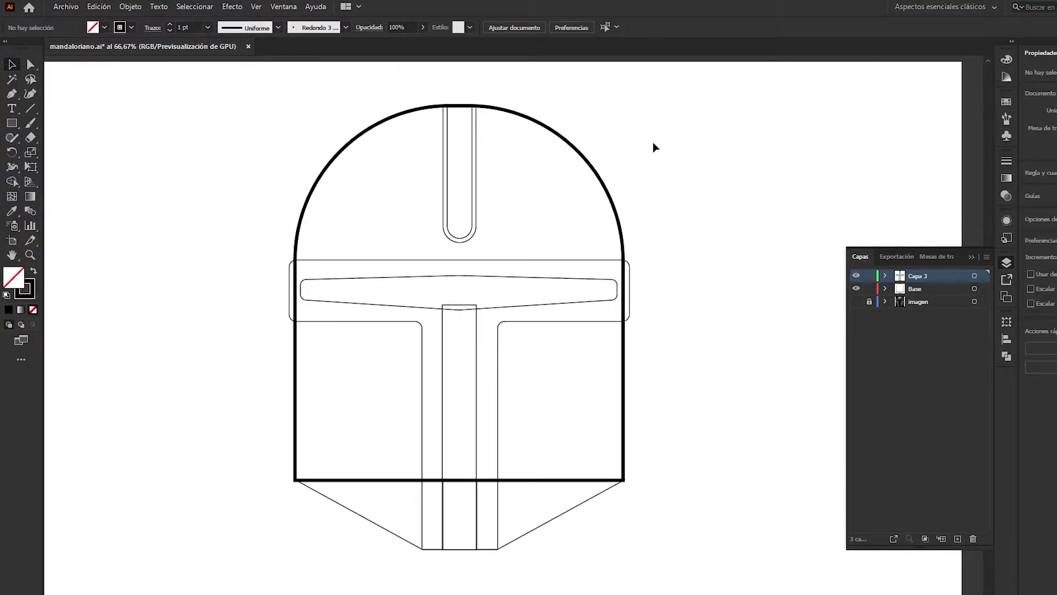
pyautogui.click(296, 245)
pyautogui.click(243, 257)
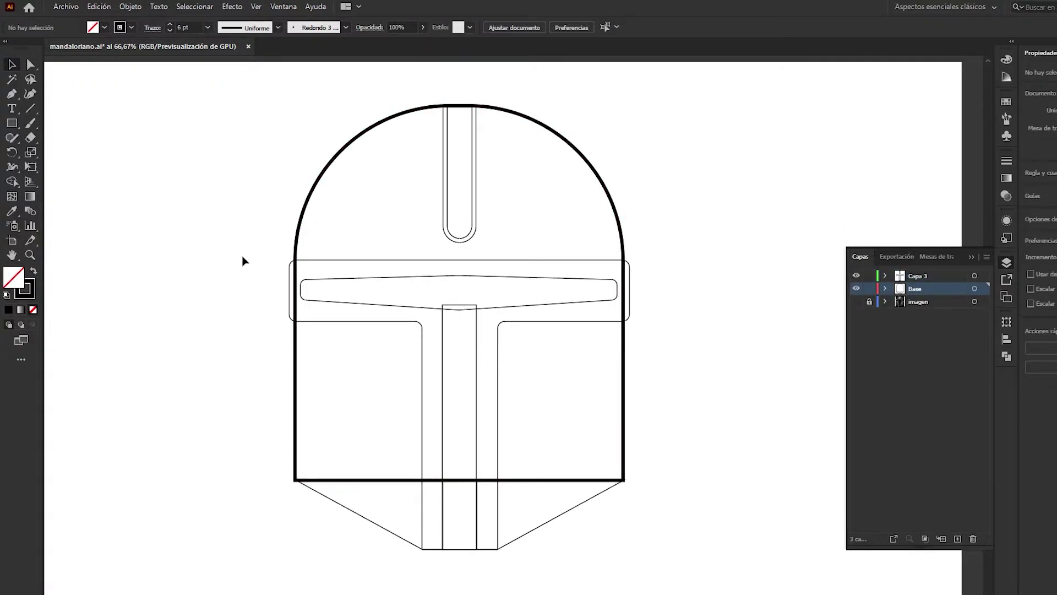
pyautogui.press('m')
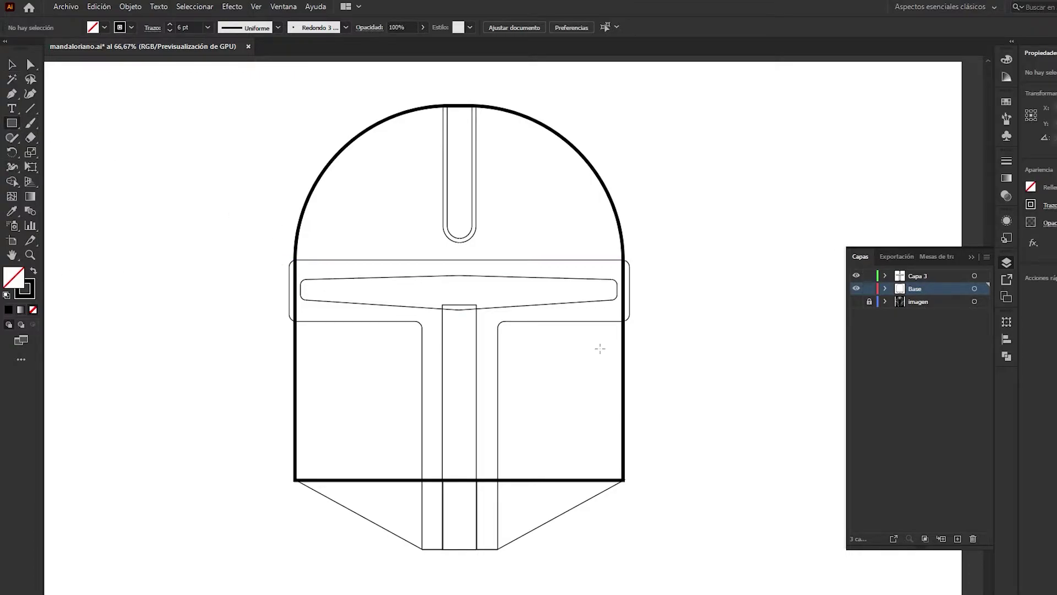
pyautogui.click(857, 302)
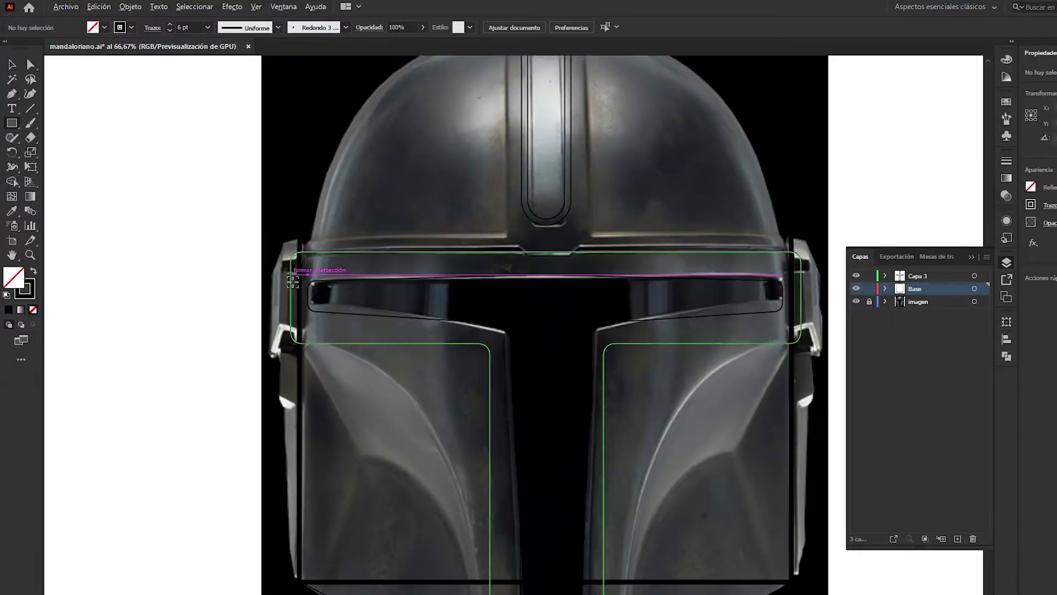
# - Draw a fully rounded pill rectangle over the left ear piece and send it backward
pyautogui.scroll(1, 282, 272)
pyautogui.moveTo(268, 234); pyautogui.dragTo(308, 367)
pyautogui.press('v')
pyautogui.scroll(1, 259, 265)
pyautogui.moveTo(281, 232); pyautogui.dragTo(289, 243)
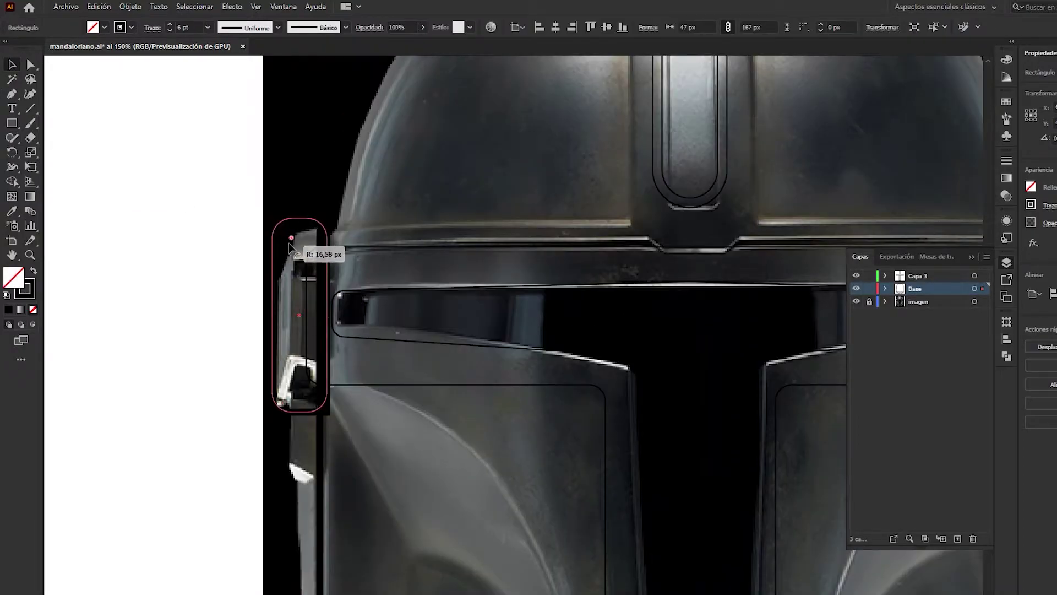
pyautogui.moveTo(209, 432); pyautogui.dragTo(206, 285)
pyautogui.click(200, 282)
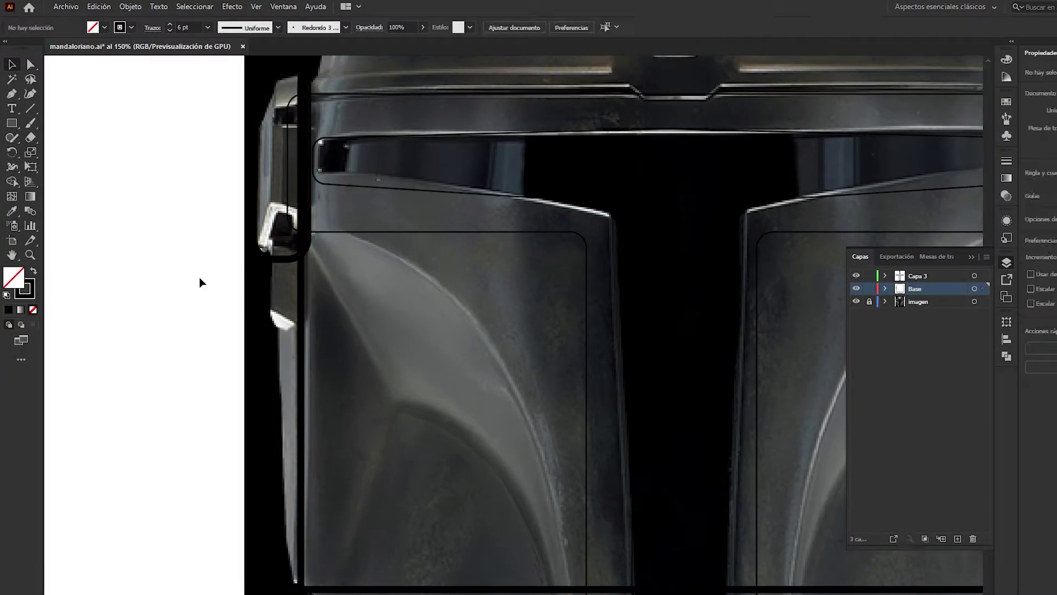
pyautogui.click(290, 258)
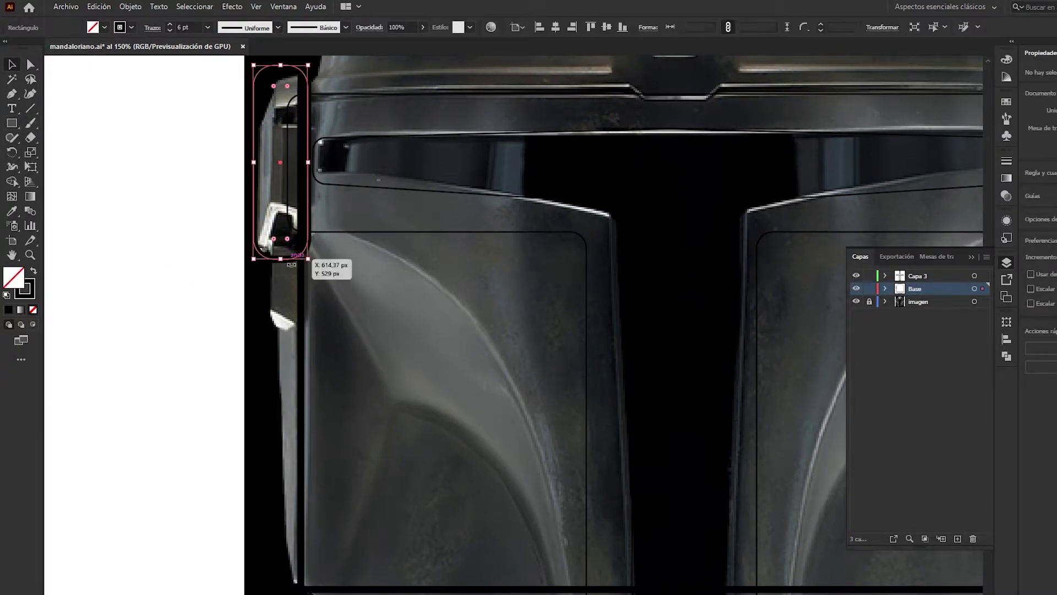
pyautogui.rightClick(293, 259)
pyautogui.click(488, 522)
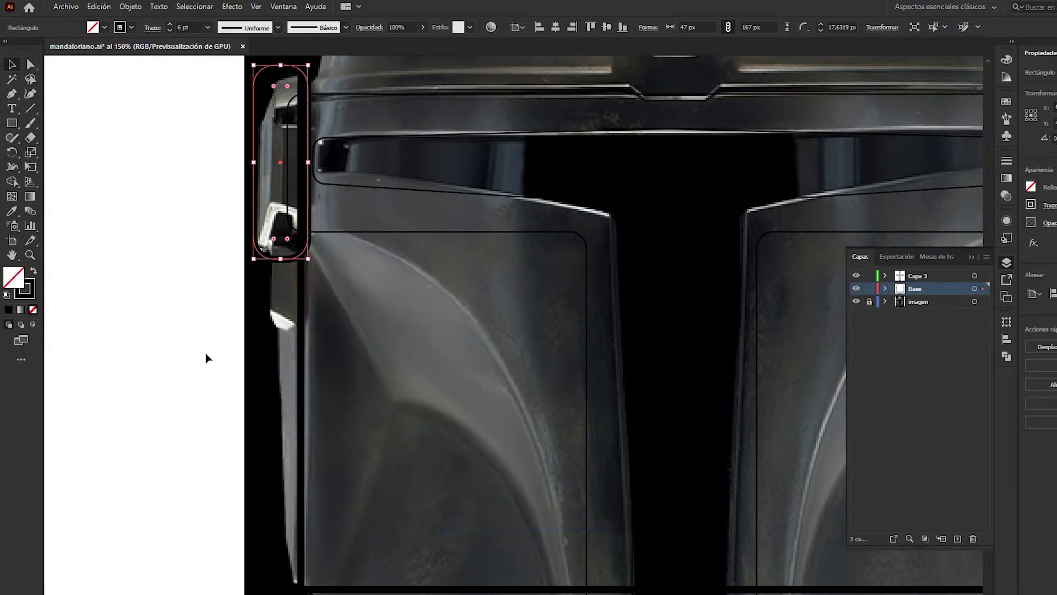
# - Place a smaller copy of the pill shape lower on the ear and send it backward
pyautogui.click(302, 309)
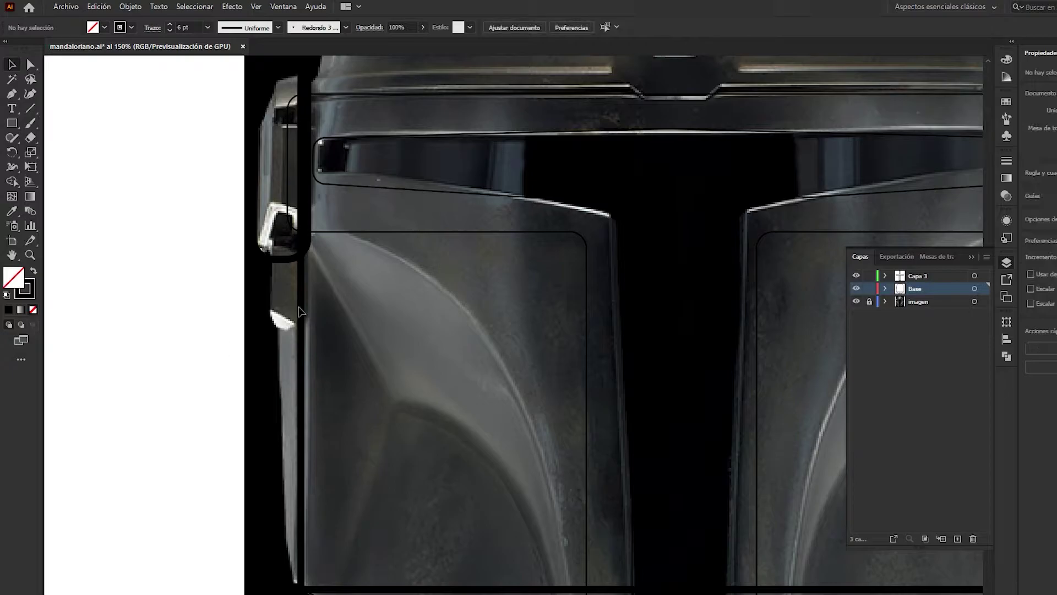
pyautogui.click(172, 313)
pyautogui.click(307, 254)
pyautogui.moveTo(292, 299)
pyautogui.mouseDown()
pyautogui.moveTo(298, 381)
pyautogui.moveTo(289, 332)
pyautogui.mouseUp()
pyautogui.moveTo(274, 291); pyautogui.dragTo(270, 289)
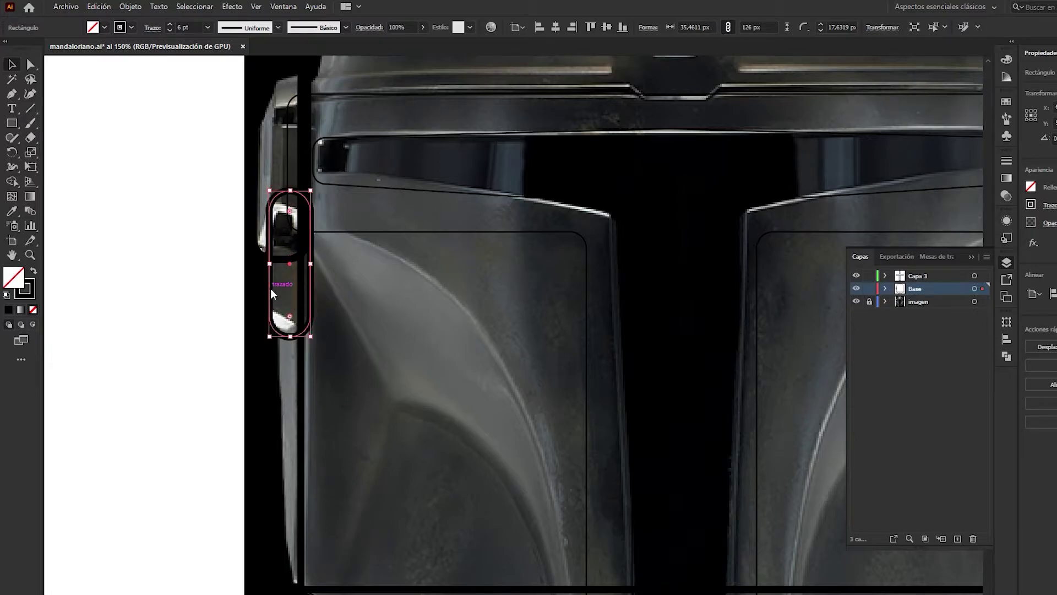
pyautogui.rightClick(270, 289)
pyautogui.click(457, 545)
pyautogui.click(207, 340)
pyautogui.hotkey('ctrl', '-')
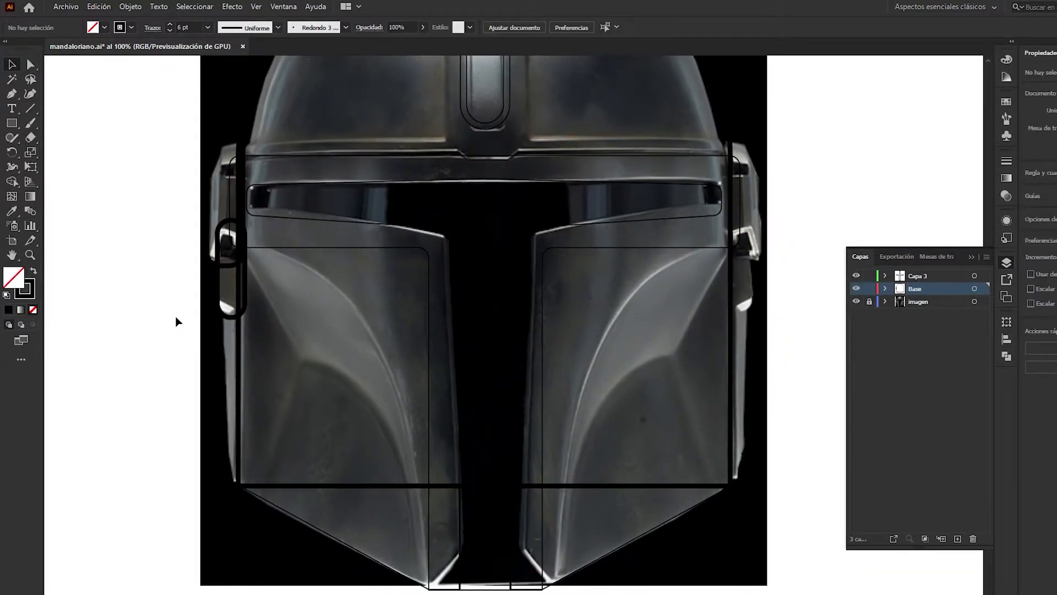
# - Copy the ear pieces to the right side, mirror them, and group the copy
pyautogui.click(227, 244)
pyautogui.moveTo(228, 245); pyautogui.dragTo(778, 262)
pyautogui.click(131, 7)
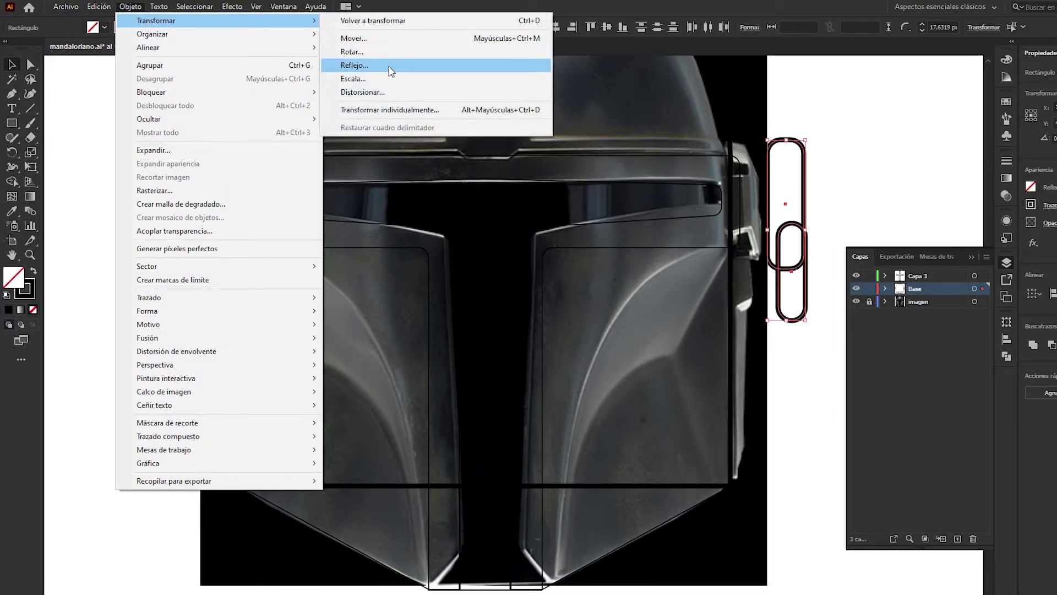
pyautogui.click(374, 64)
pyautogui.click(589, 401)
pyautogui.rightClick(783, 208)
pyautogui.click(817, 280)
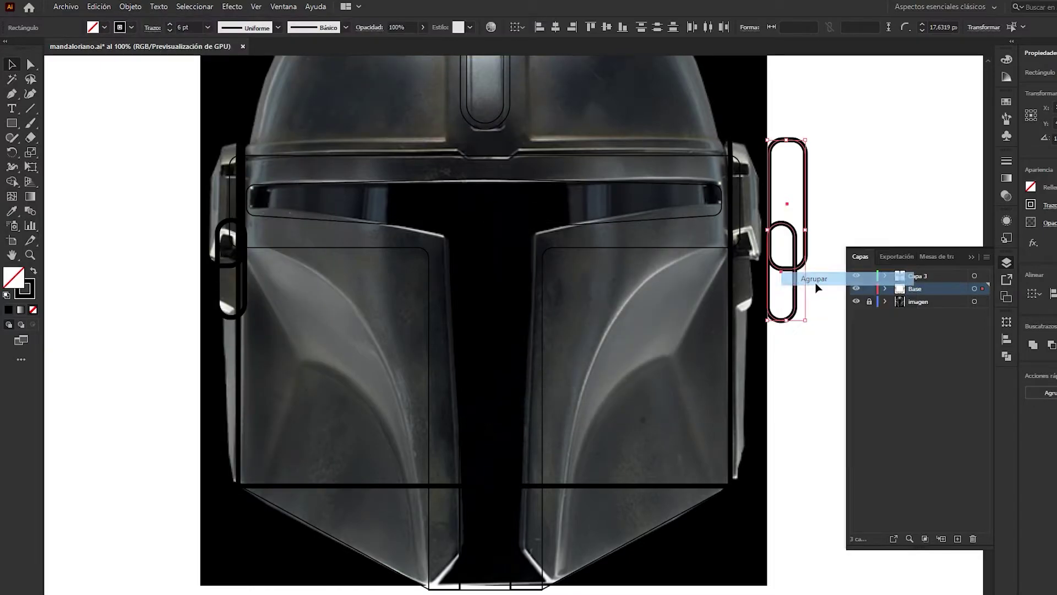
# - Vertically center the right ear group on the left one and nudge it two steps left
pyautogui.moveTo(778, 204); pyautogui.dragTo(735, 199)
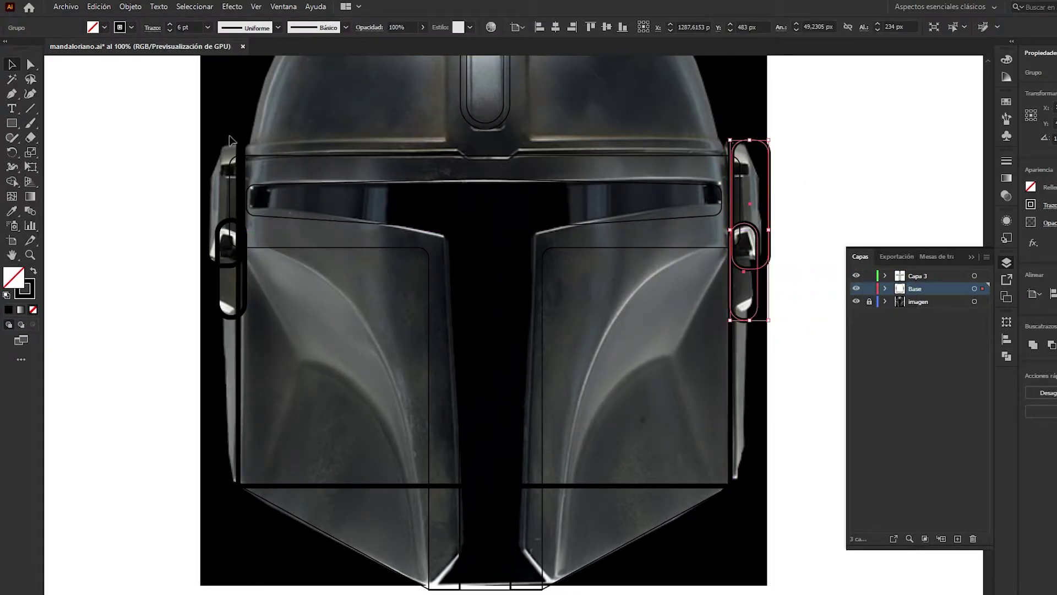
pyautogui.keyDown('shift'); pyautogui.click(228, 143); pyautogui.keyUp('shift')
pyautogui.click(622, 27)
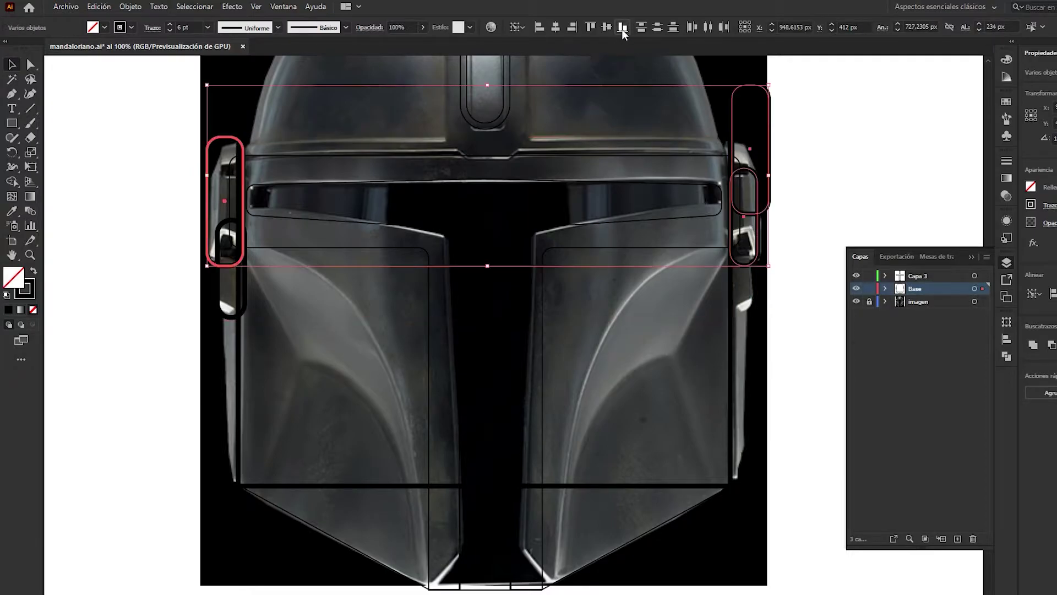
pyautogui.click(607, 27)
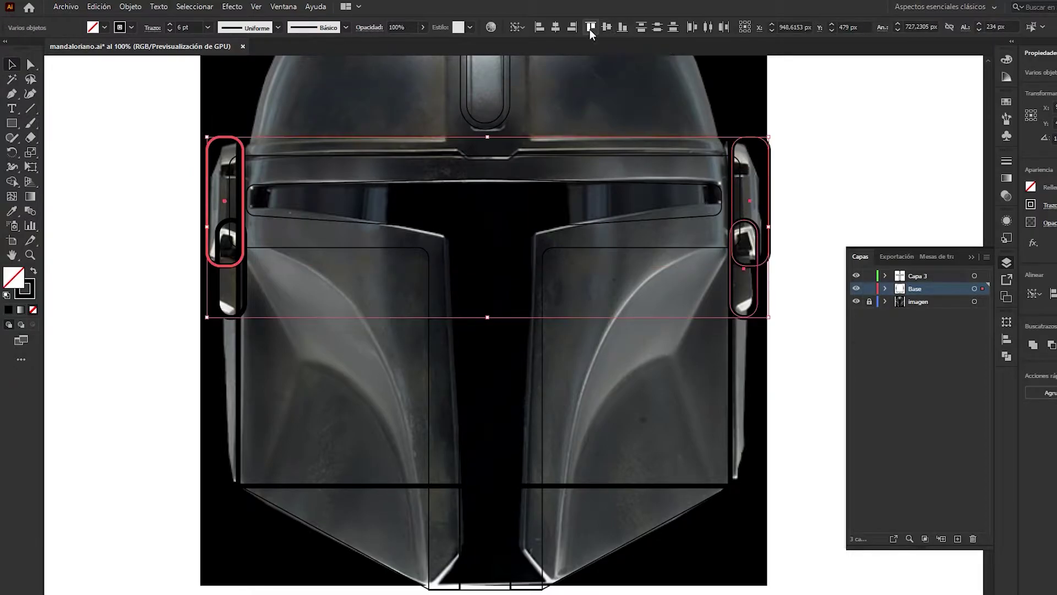
pyautogui.click(804, 160)
pyautogui.click(770, 191)
pyautogui.press('Left')
pyautogui.press('Left')
pyautogui.press('Left')
pyautogui.press('Left')
pyautogui.press('Left')
pyautogui.press('Left')
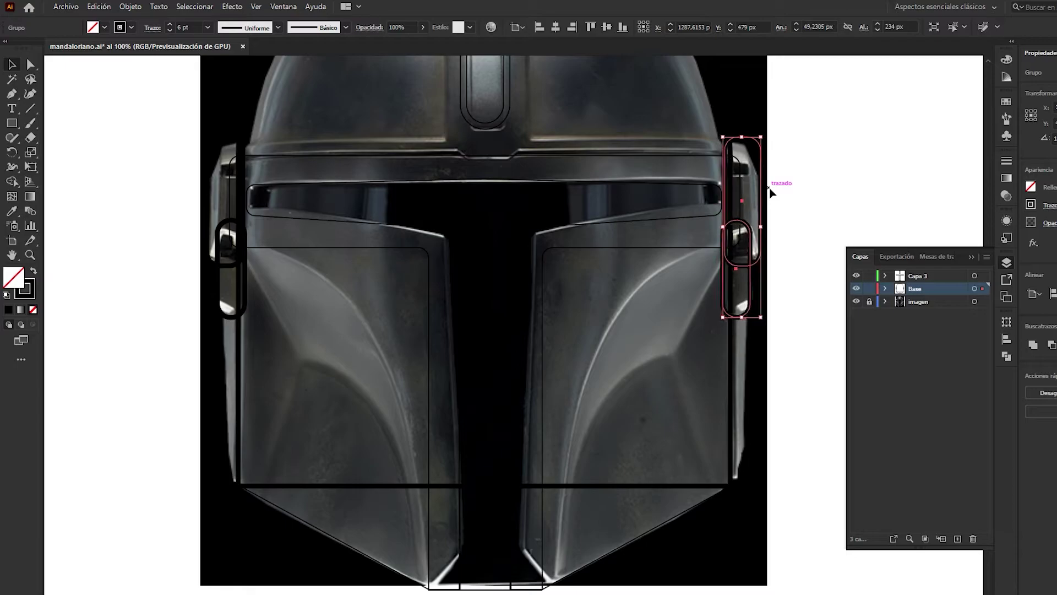
pyautogui.press('Left')
pyautogui.press('Left')
pyautogui.press('Left')
pyautogui.click(801, 179)
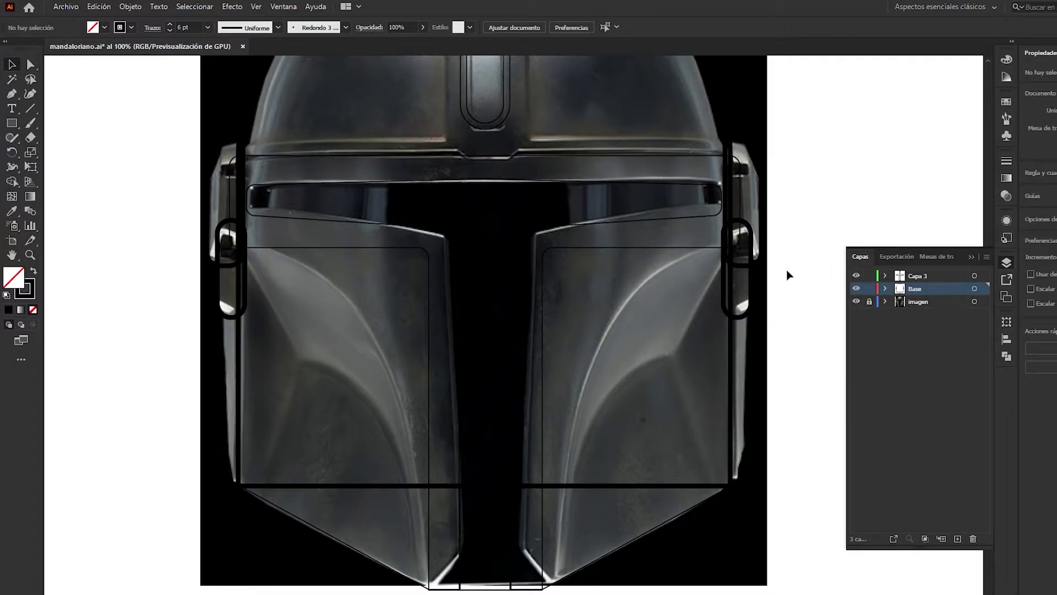
# - Lock the Base layer and trace a closed cheek panel shape on Capa 3
pyautogui.click(903, 276)
pyautogui.click(870, 288)
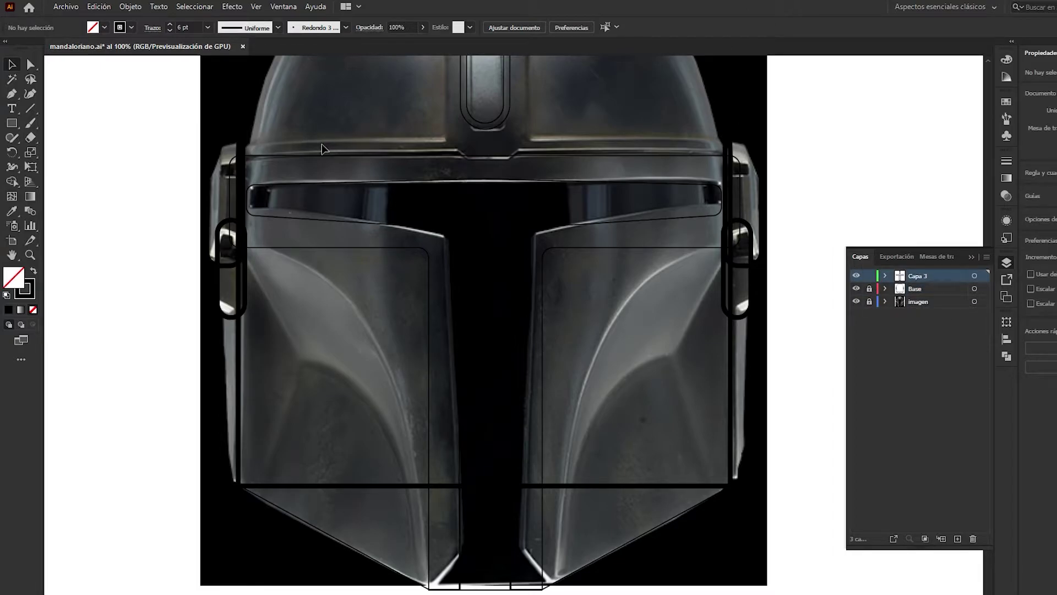
pyautogui.click(11, 95)
pyautogui.click(240, 248)
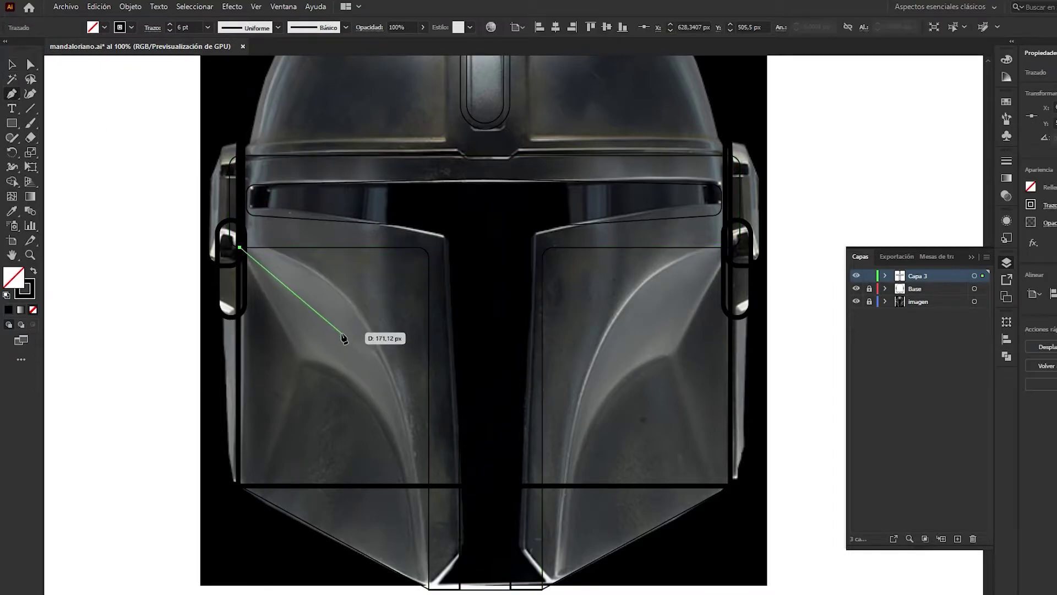
pyautogui.moveTo(359, 326); pyautogui.dragTo(392, 394)
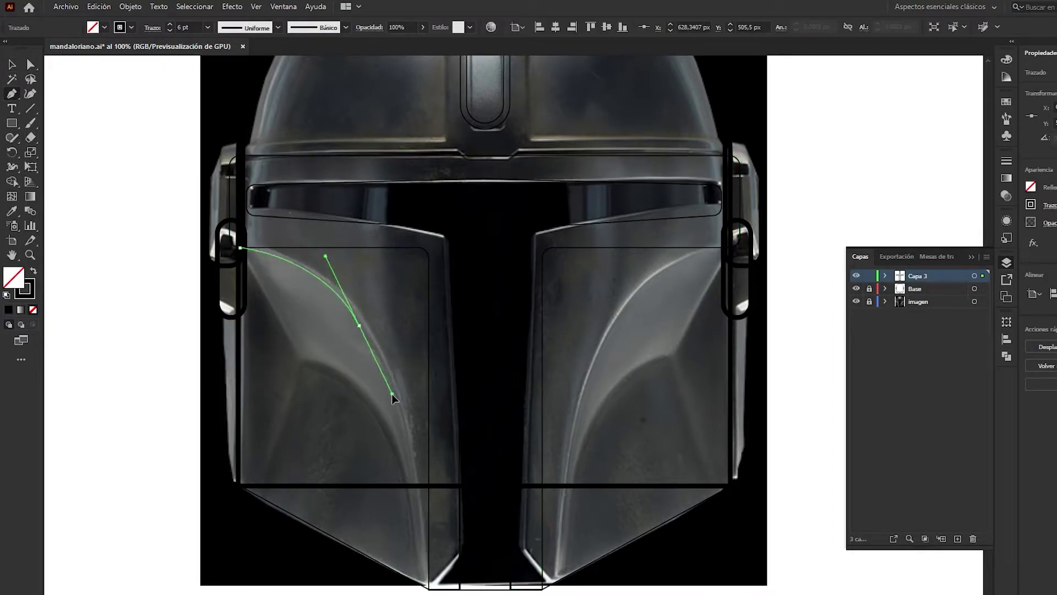
pyautogui.click(416, 582)
pyautogui.click(429, 590)
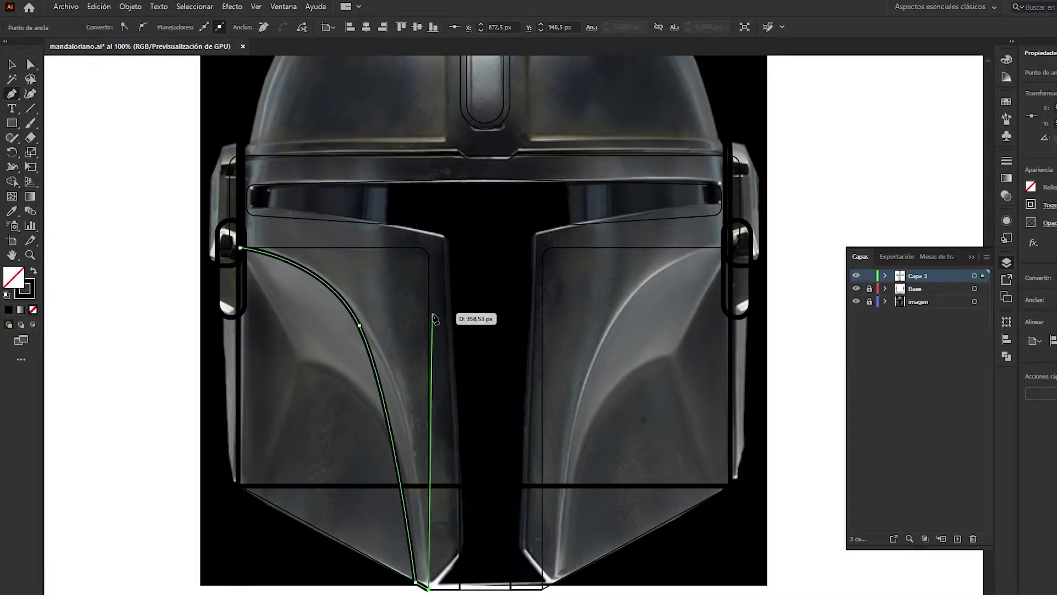
pyautogui.click(434, 288)
pyautogui.click(430, 242)
pyautogui.click(331, 231)
pyautogui.click(240, 248)
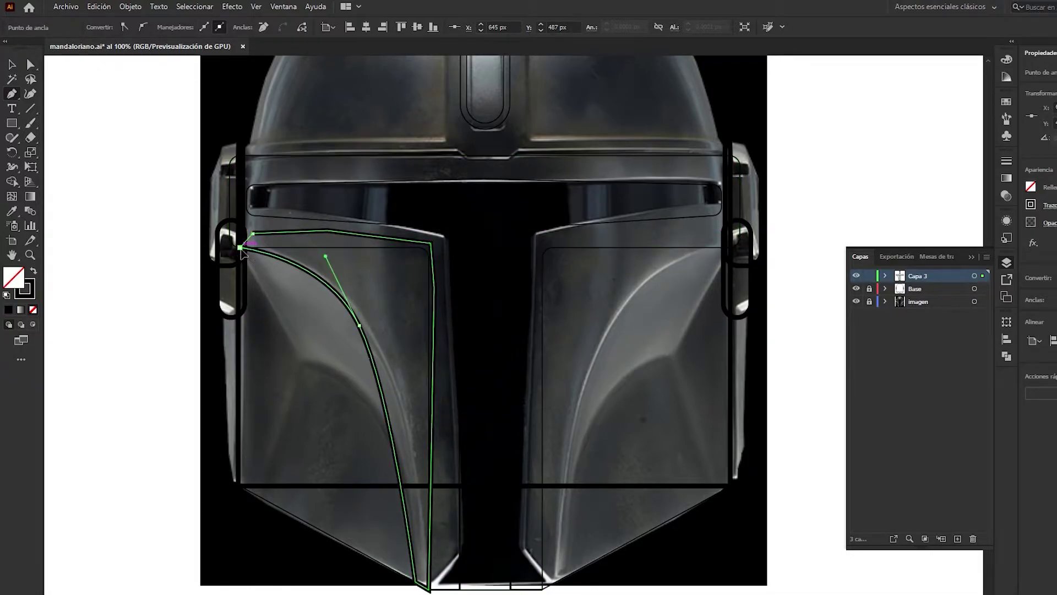
pyautogui.press('v')
pyautogui.hotkey('ctrl', 'shift', 'a')
# - Delete the left cheek curve, then lock Capa 3 and target the Base layer
pyautogui.click(352, 250)
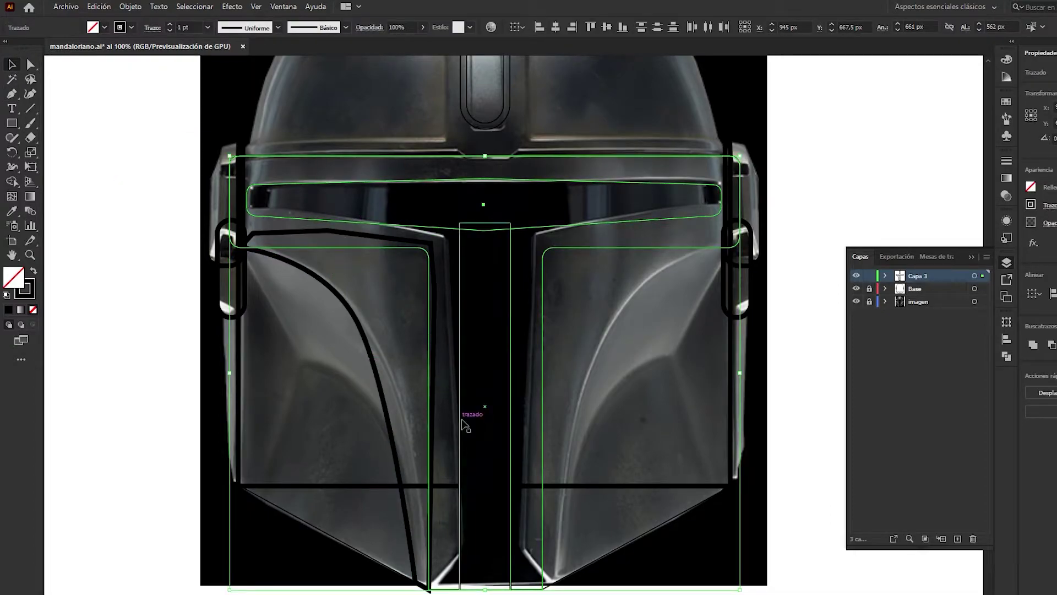
pyautogui.click(325, 399)
pyautogui.click(329, 293)
pyautogui.press('Delete')
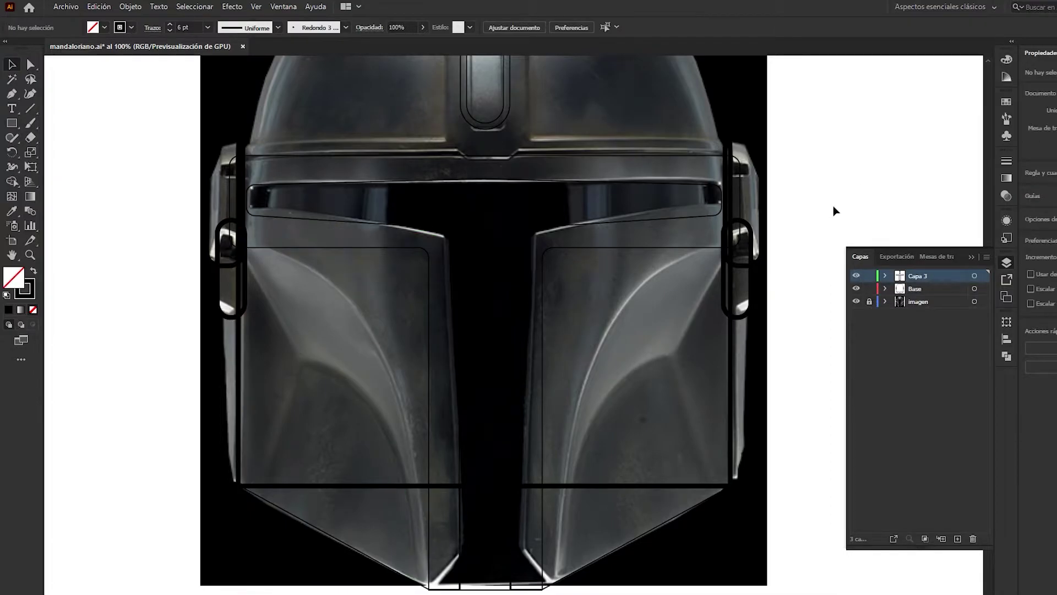
pyautogui.click(869, 275)
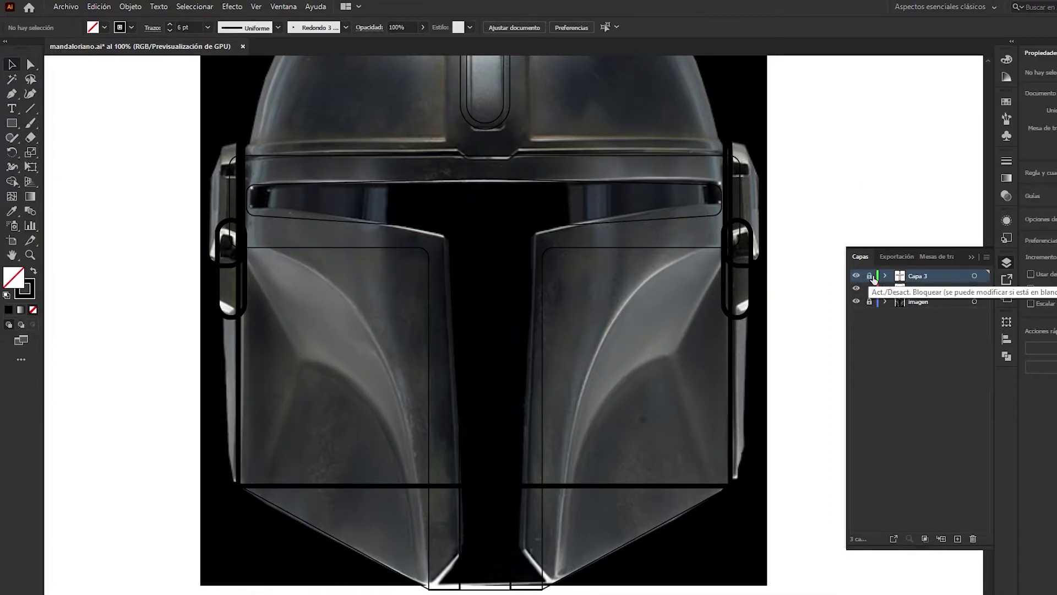
pyautogui.click(914, 290)
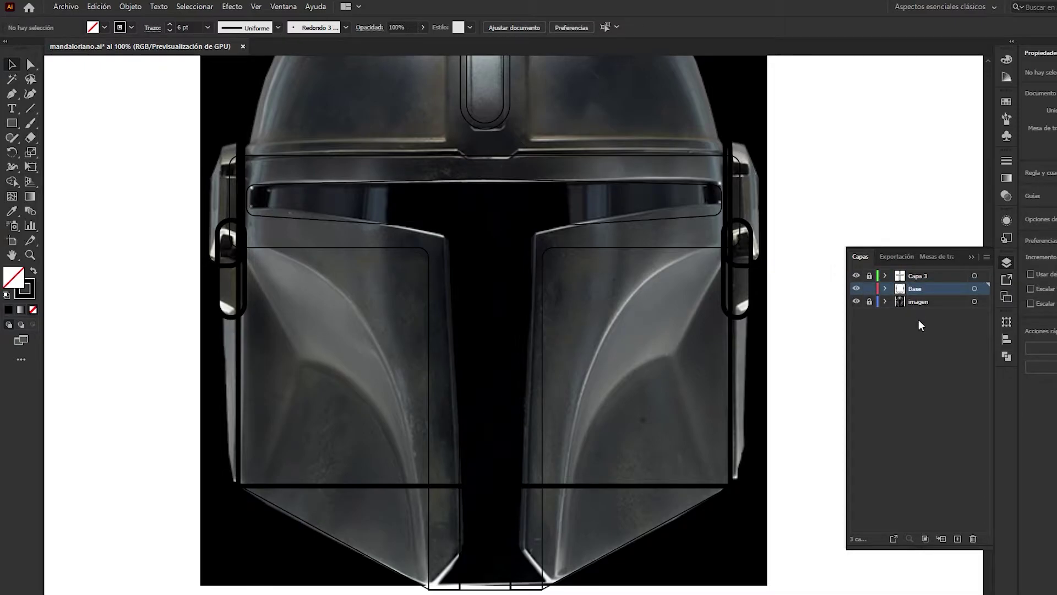
pyautogui.click(12, 94)
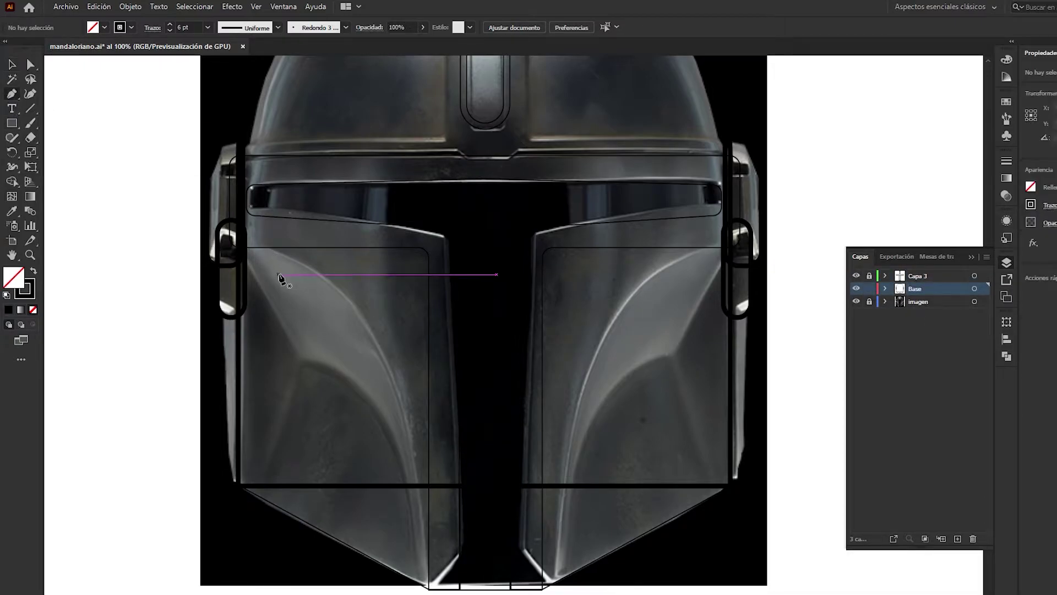
# - Trace the left cheek panel as a closed Pen outline from temple to bottom tip
pyautogui.click(240, 247)
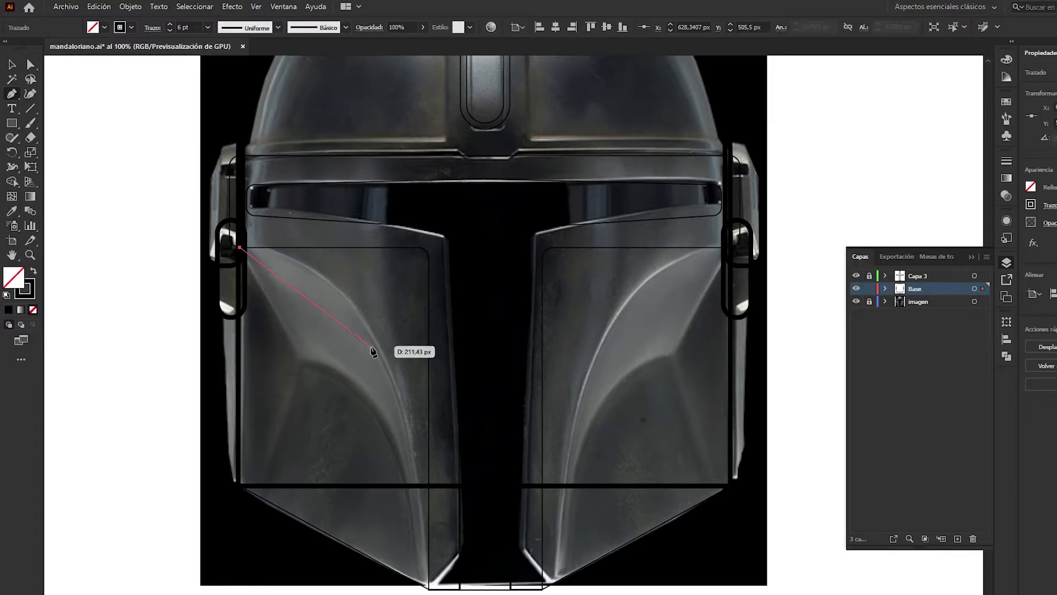
pyautogui.moveTo(370, 345); pyautogui.dragTo(407, 429)
pyautogui.moveTo(414, 581); pyautogui.dragTo(427, 591)
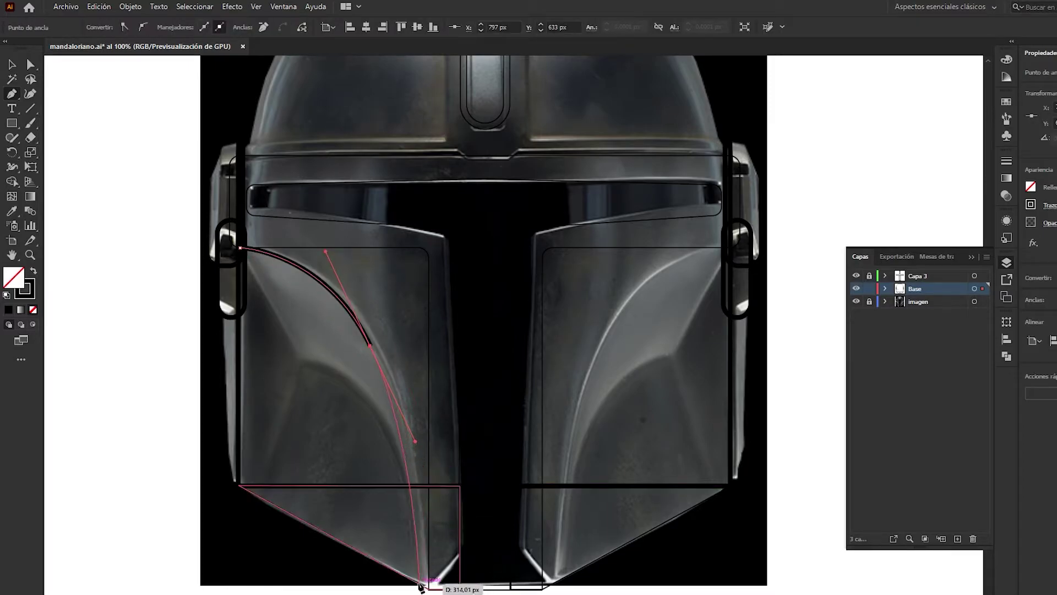
pyautogui.click(456, 573)
pyautogui.click(467, 373)
pyautogui.click(443, 241)
pyautogui.click(423, 217)
pyautogui.click(342, 212)
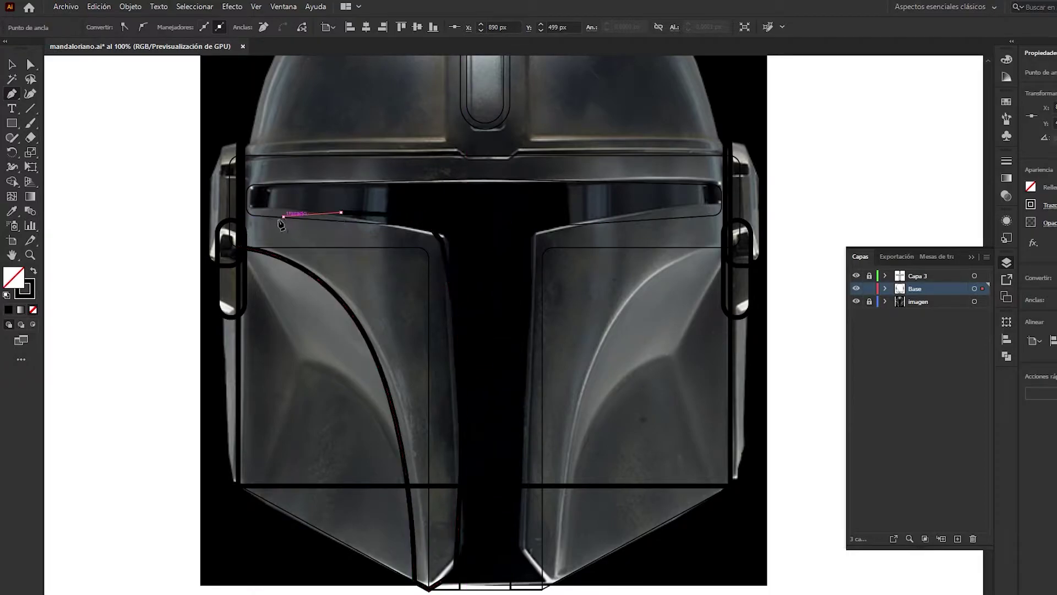
pyautogui.click(284, 216)
pyautogui.click(252, 223)
pyautogui.click(240, 248)
pyautogui.keyDown('ctrl'); pyautogui.click(342, 220); pyautogui.keyUp('ctrl')
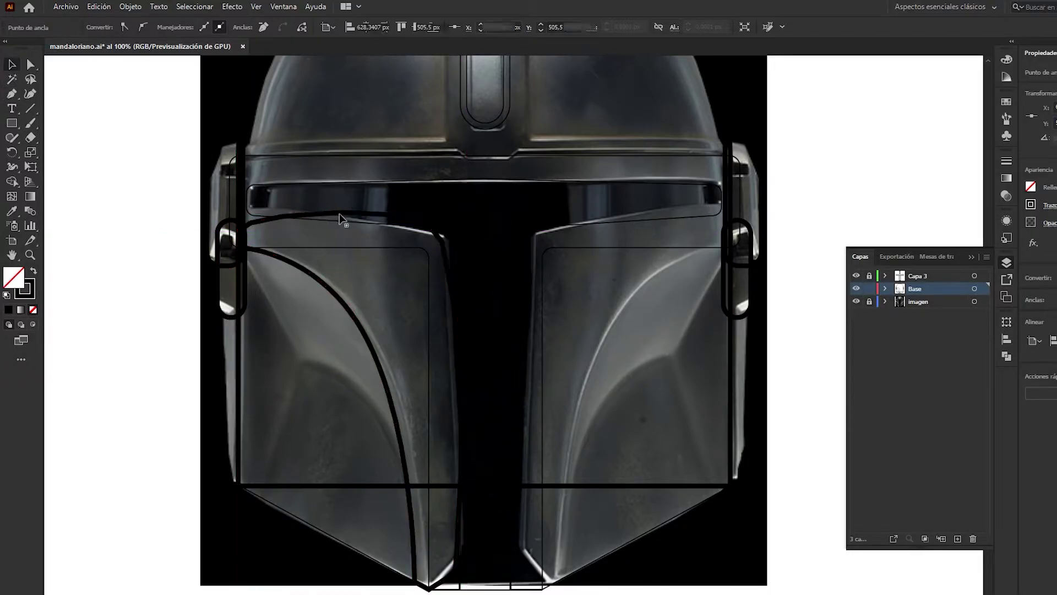
pyautogui.press('v')
pyautogui.click(358, 215)
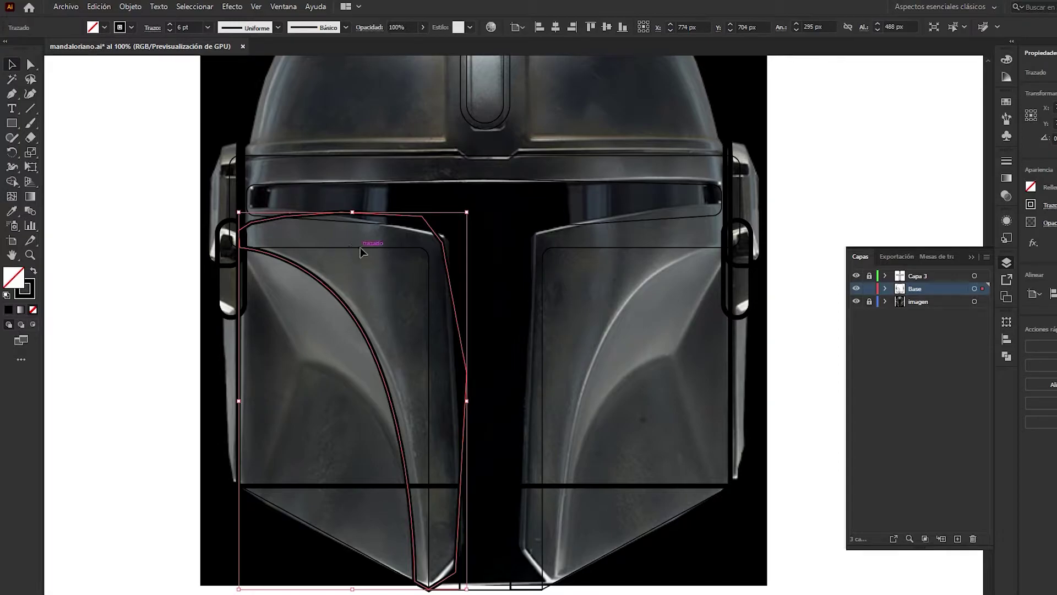
# - Copy the cheek outline to the right, reflect it, and align it with the right cheek
pyautogui.moveTo(330, 293); pyautogui.dragTo(478, 298)
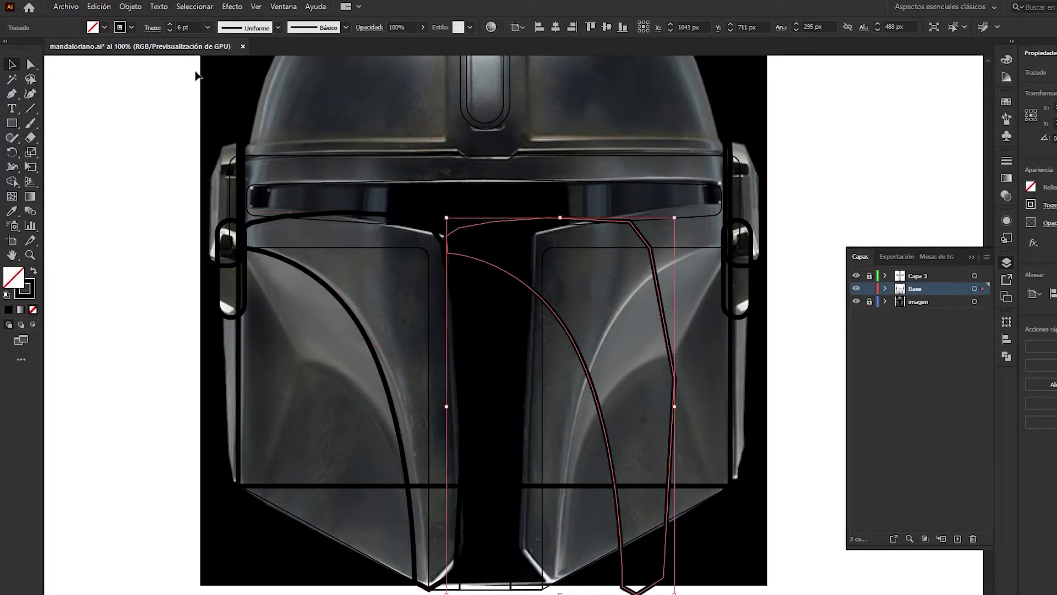
pyautogui.click(131, 7)
pyautogui.click(354, 66)
pyautogui.click(587, 398)
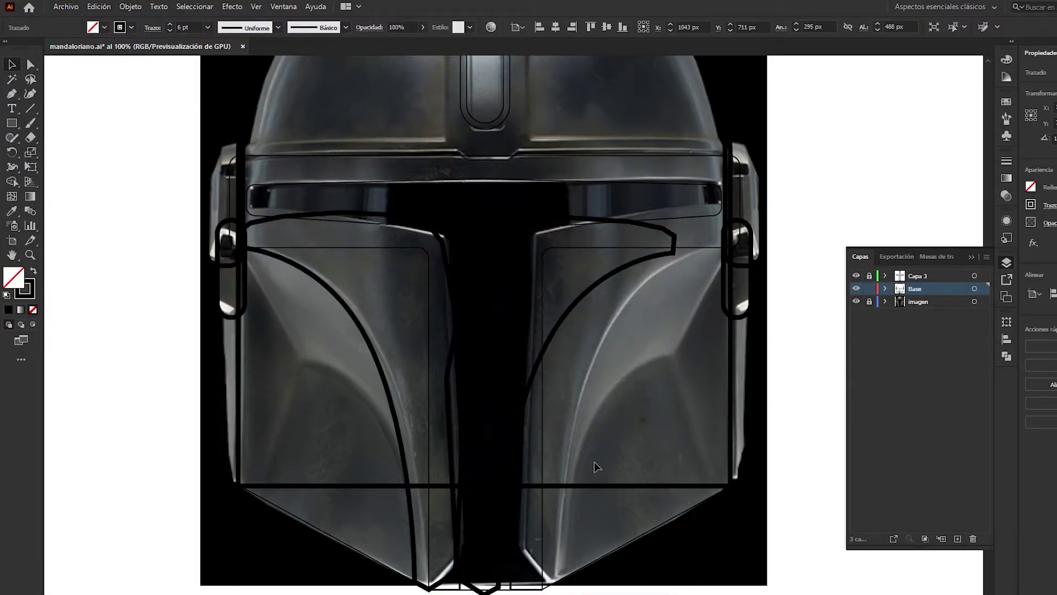
pyautogui.scroll(-1, 594, 462)
pyautogui.moveTo(514, 484); pyautogui.dragTo(561, 474)
# - Give the mirrored right cheek outline a 1 pt stroke and move its bottom anchor onto the helmet tip
pyautogui.scroll(-3, 551, 496)
pyautogui.keyDown('alt'); pyautogui.scroll(3, 340, 405); pyautogui.keyUp('alt')
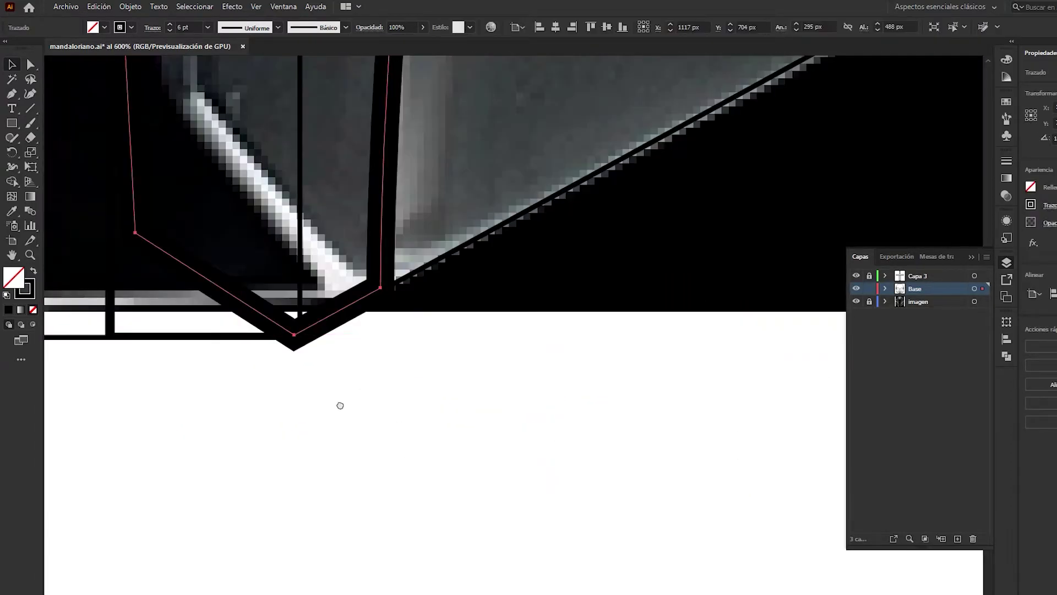
pyautogui.keyDown('alt'); pyautogui.scroll(2, 339, 406); pyautogui.keyUp('alt')
pyautogui.click(208, 27)
pyautogui.click(232, 81)
pyautogui.keyDown('alt'); pyautogui.scroll(1, 342, 402); pyautogui.keyUp('alt')
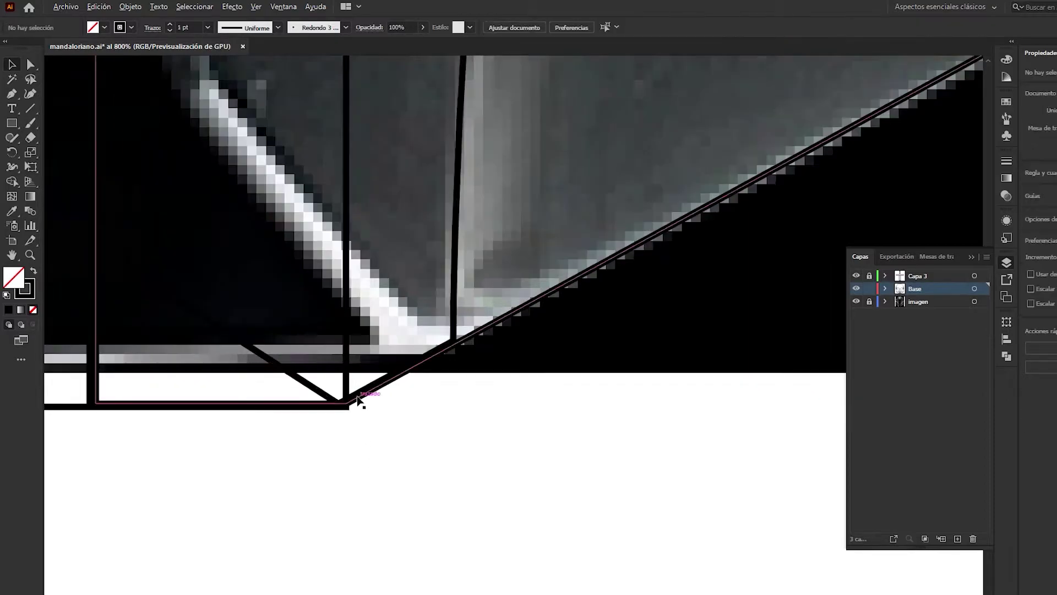
pyautogui.moveTo(367, 397); pyautogui.dragTo(359, 411)
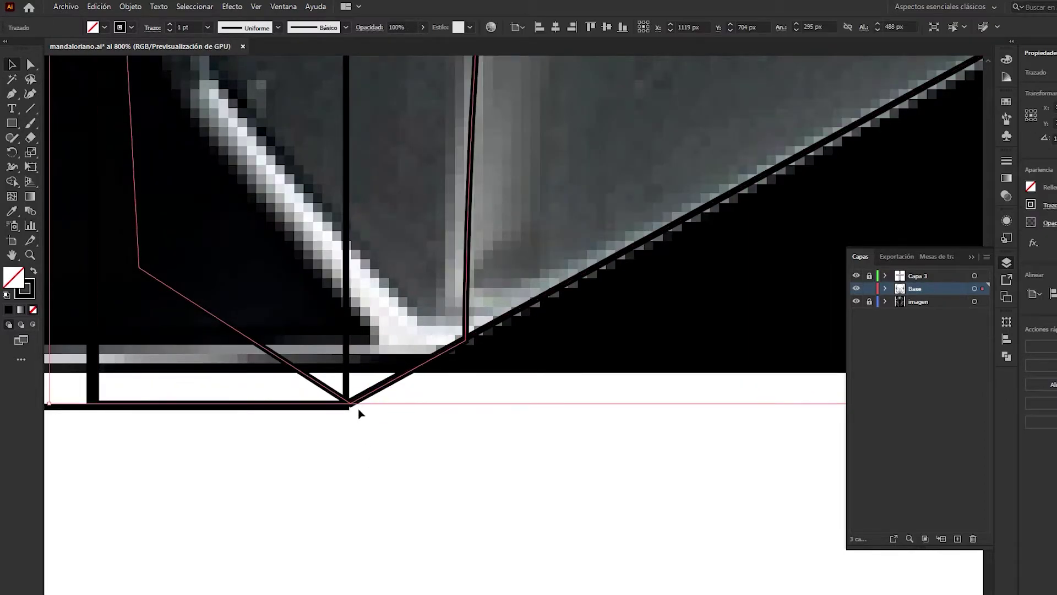
pyautogui.moveTo(465, 300); pyautogui.dragTo(466, 301)
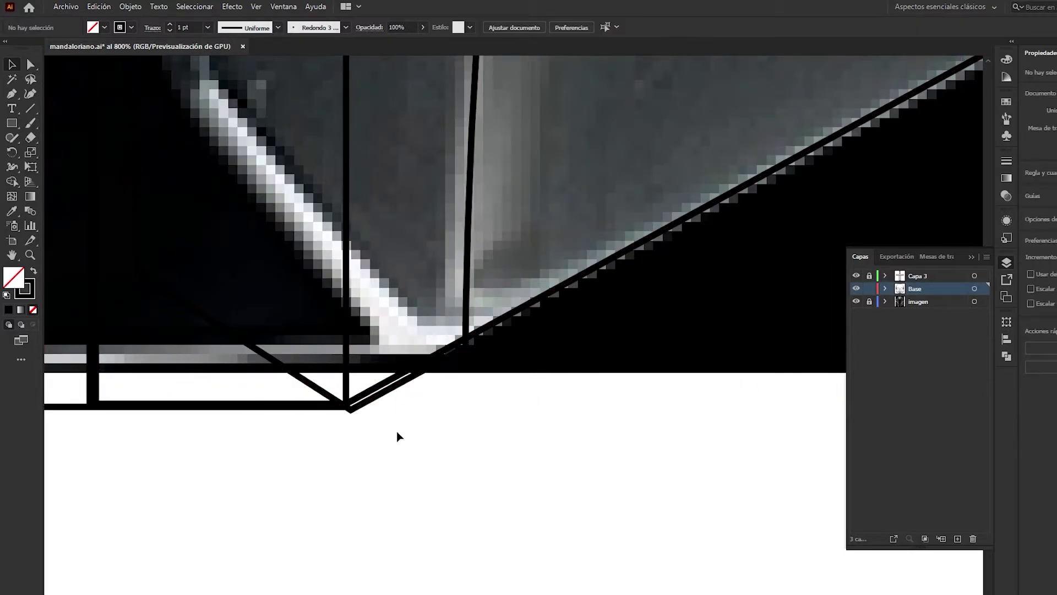
pyautogui.keyDown('alt'); pyautogui.scroll(3, 397, 431); pyautogui.keyUp('alt')
pyautogui.keyDown('alt'); pyautogui.scroll(-10, 413, 431); pyautogui.keyUp('alt')
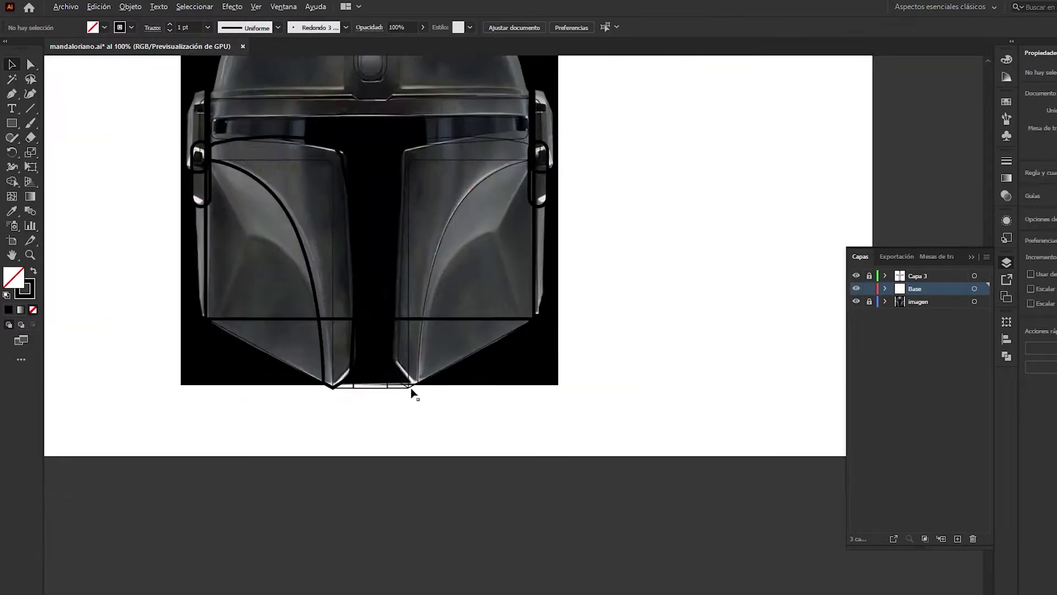
pyautogui.click(688, 303)
# - Hide the imagen photo layer and set every traced path to a thin stroke weight
pyautogui.click(857, 302)
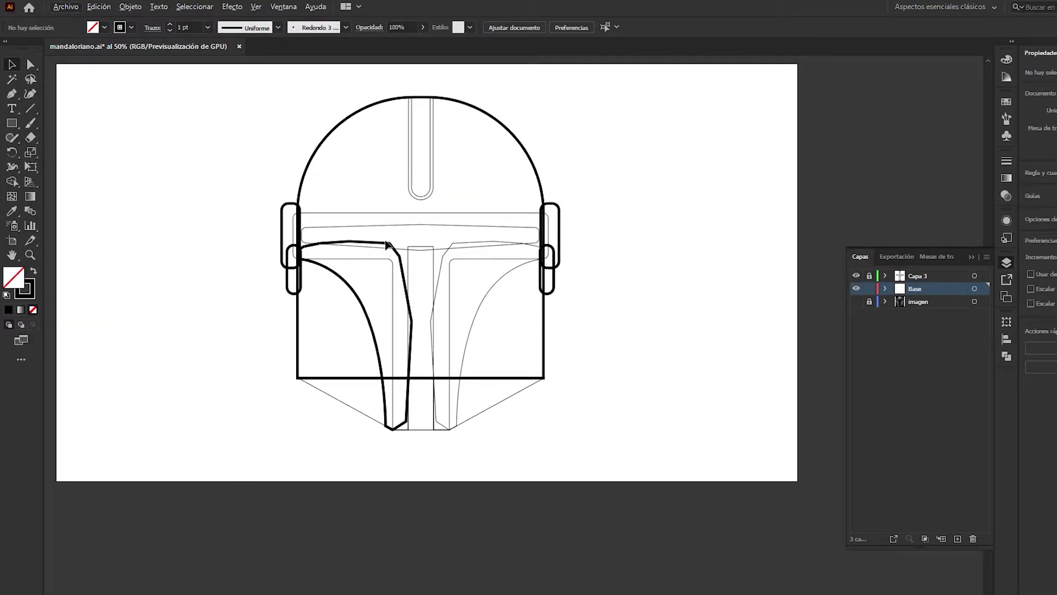
pyautogui.hotkey('ctrl', 'a')
pyautogui.click(207, 27)
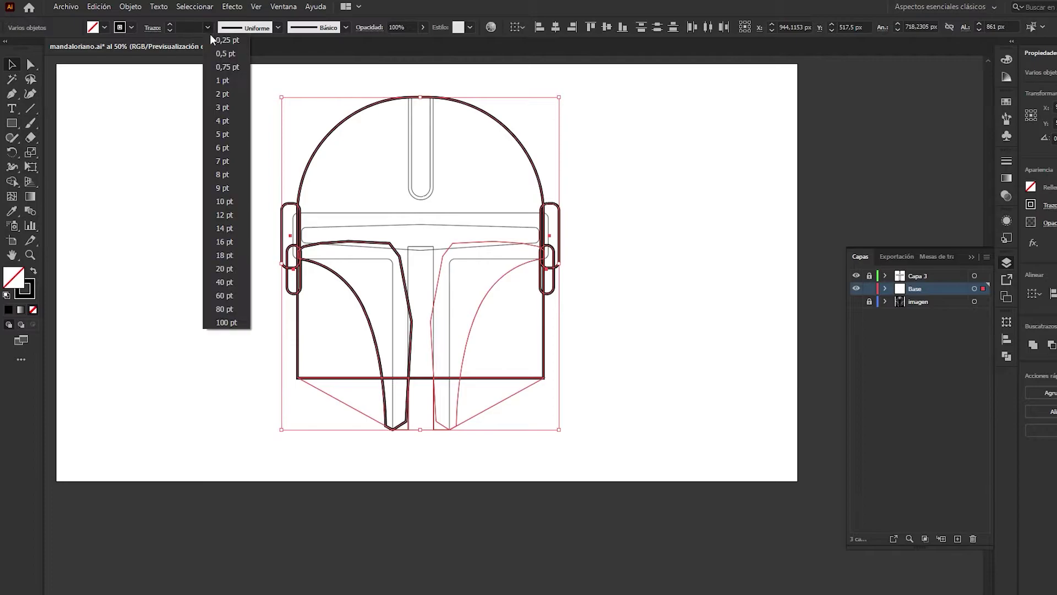
pyautogui.click(215, 178)
pyautogui.keyDown('alt'); pyautogui.scroll(1, 410, 245); pyautogui.keyUp('alt')
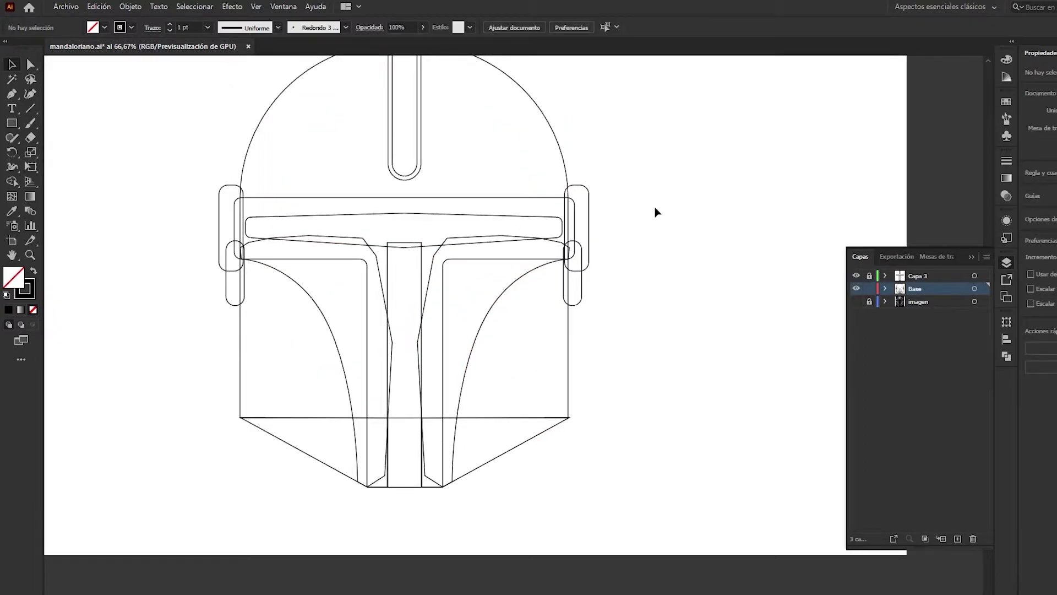
pyautogui.scroll(2, 656, 212)
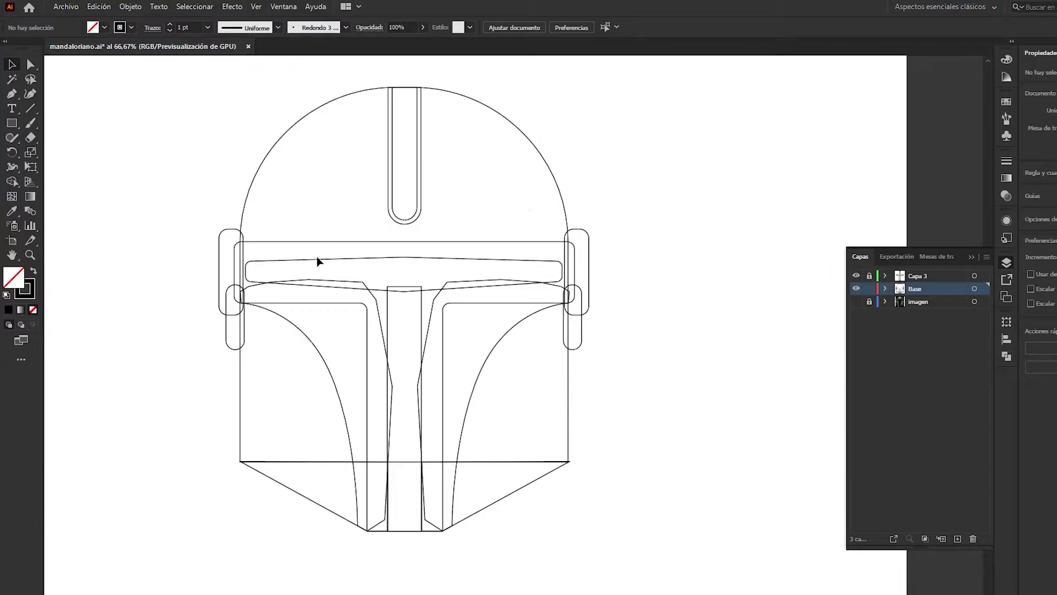
pyautogui.click(269, 314)
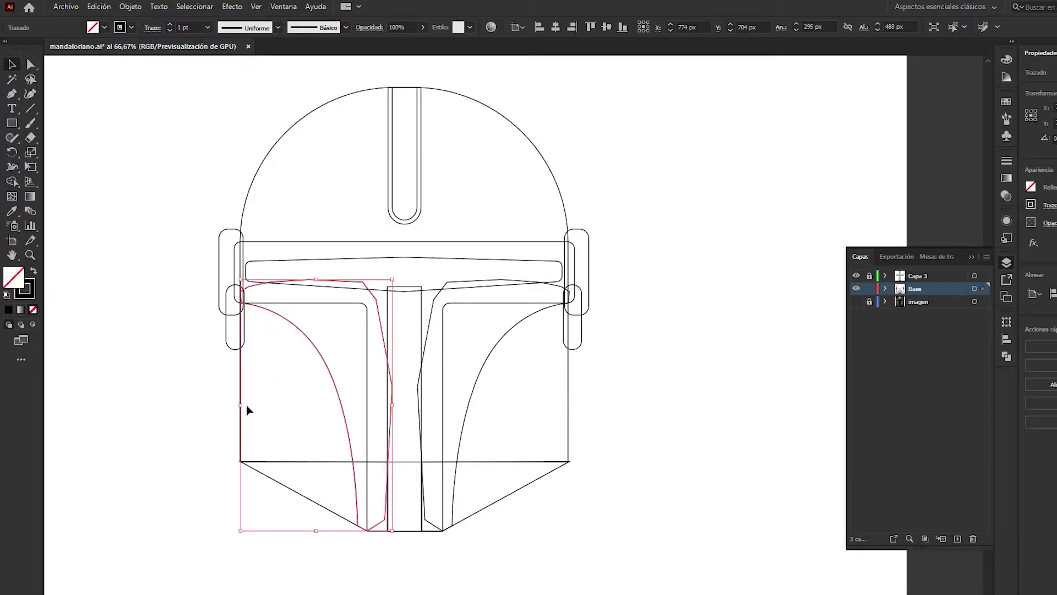
# - At 100% zoom, trace a closed Pen outline over the lower-left cheek
pyautogui.click(278, 396)
pyautogui.hotkey('ctrl', '1')
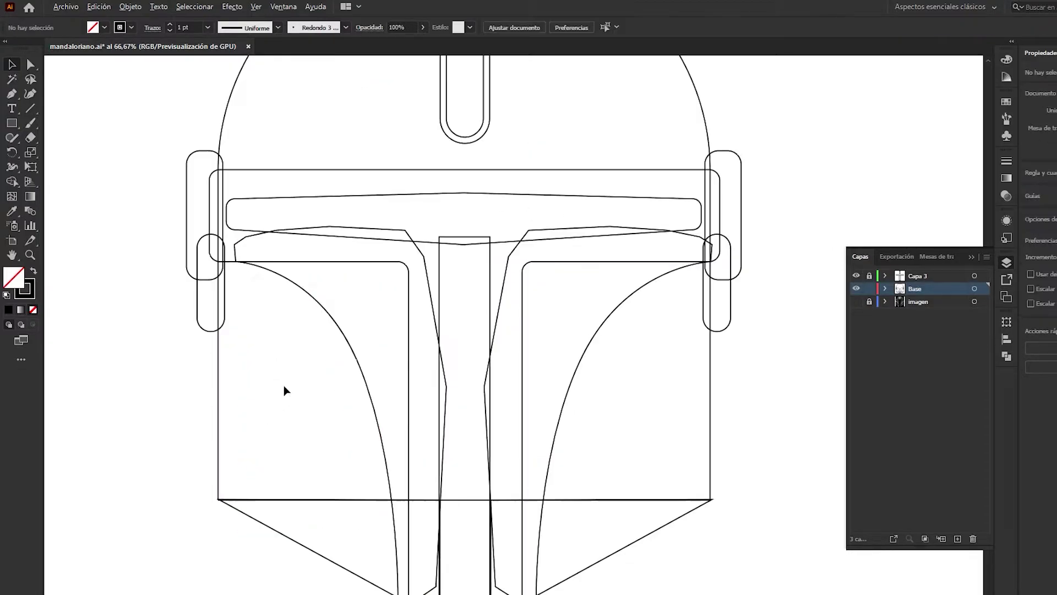
pyautogui.click(11, 93)
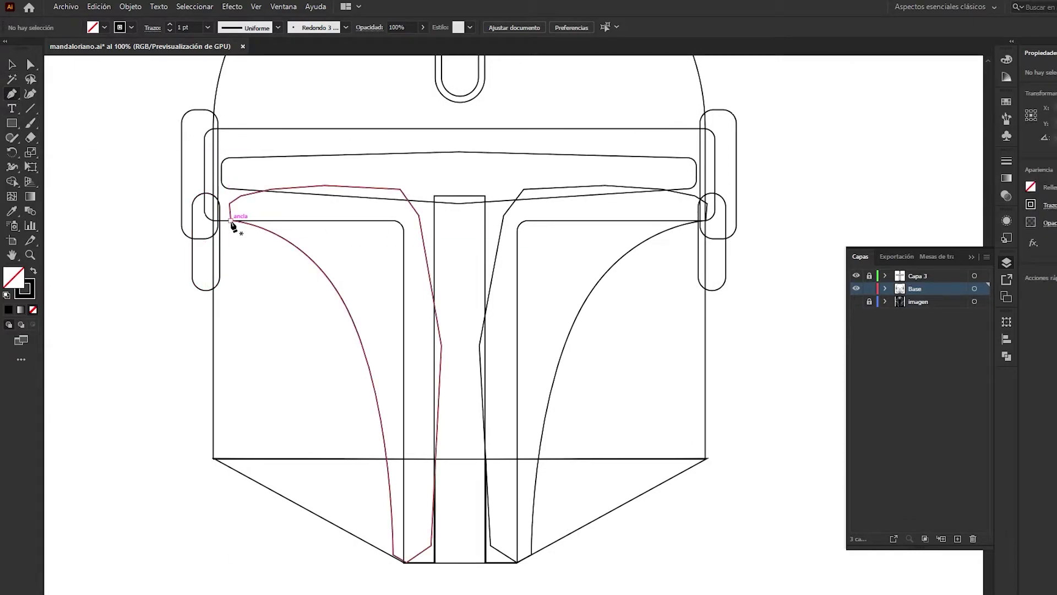
pyautogui.click(231, 220)
pyautogui.click(231, 468)
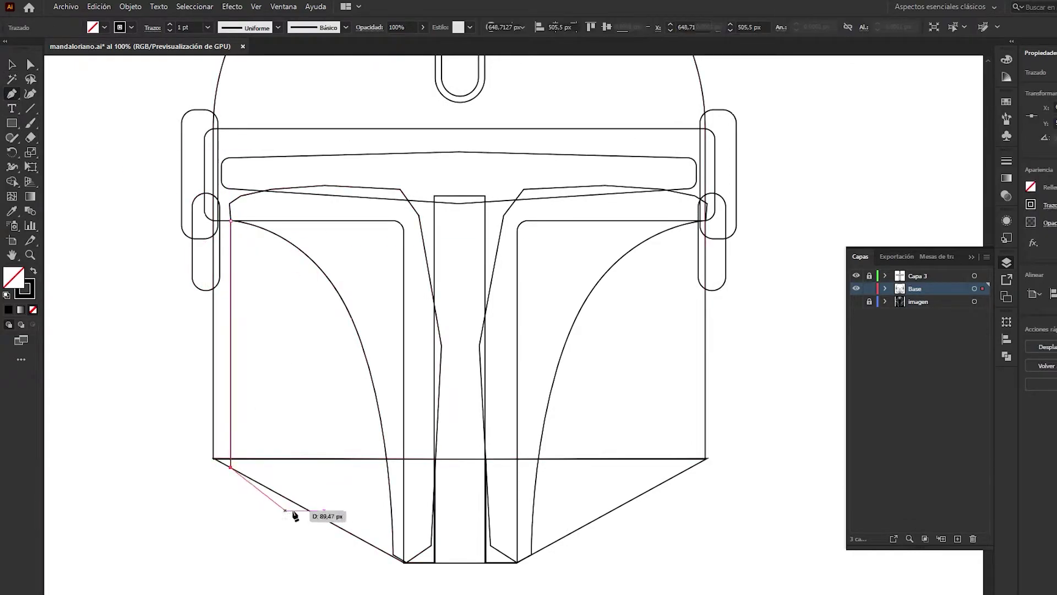
pyautogui.click(272, 556)
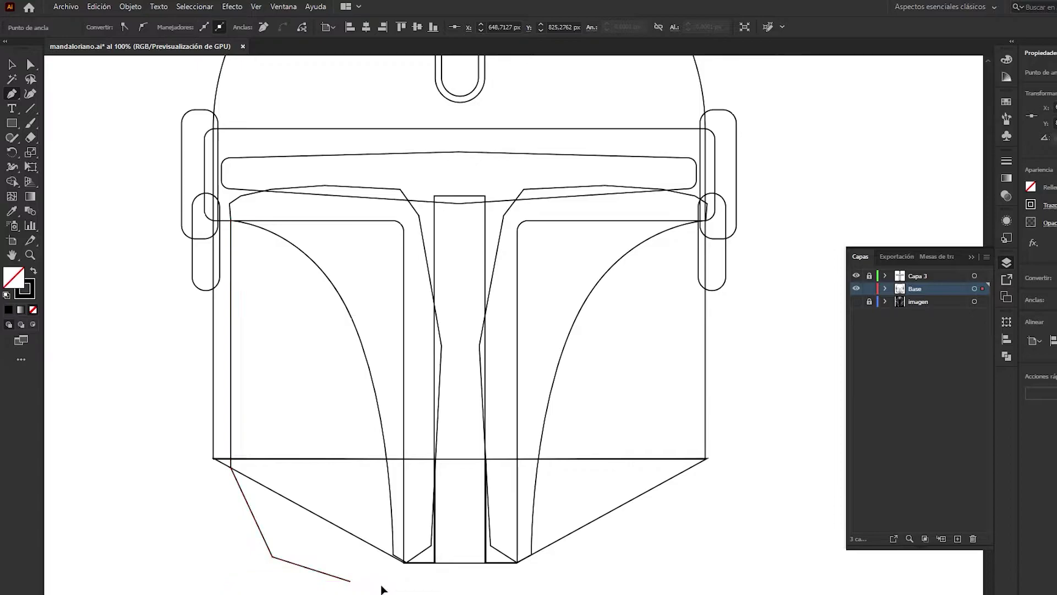
pyautogui.click(351, 581)
pyautogui.click(380, 584)
pyautogui.click(393, 557)
pyautogui.click(384, 349)
pyautogui.click(336, 253)
pyautogui.click(295, 226)
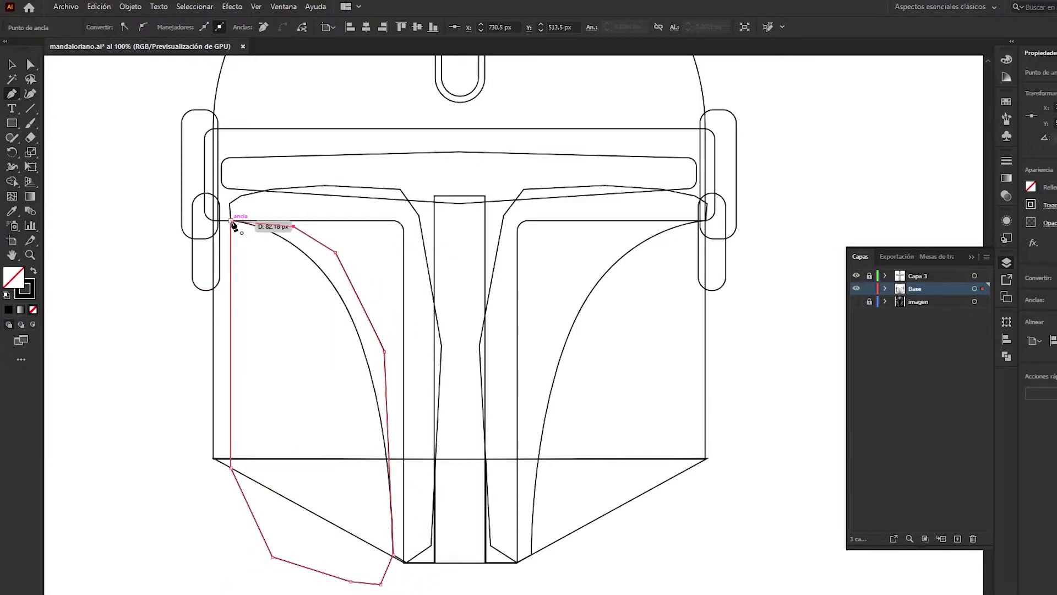
pyautogui.click(230, 220)
pyautogui.press('v')
pyautogui.click(149, 406)
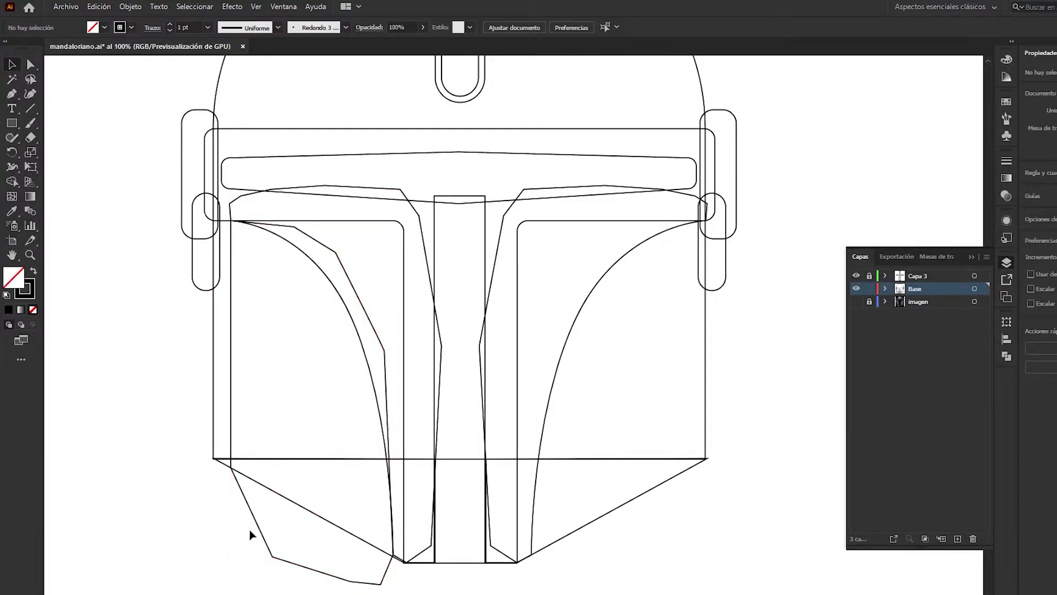
# - Remove the cheek curves and the new lower-left outline
pyautogui.scroll(3, 412, 573)
pyautogui.scroll(-3, 560, 392)
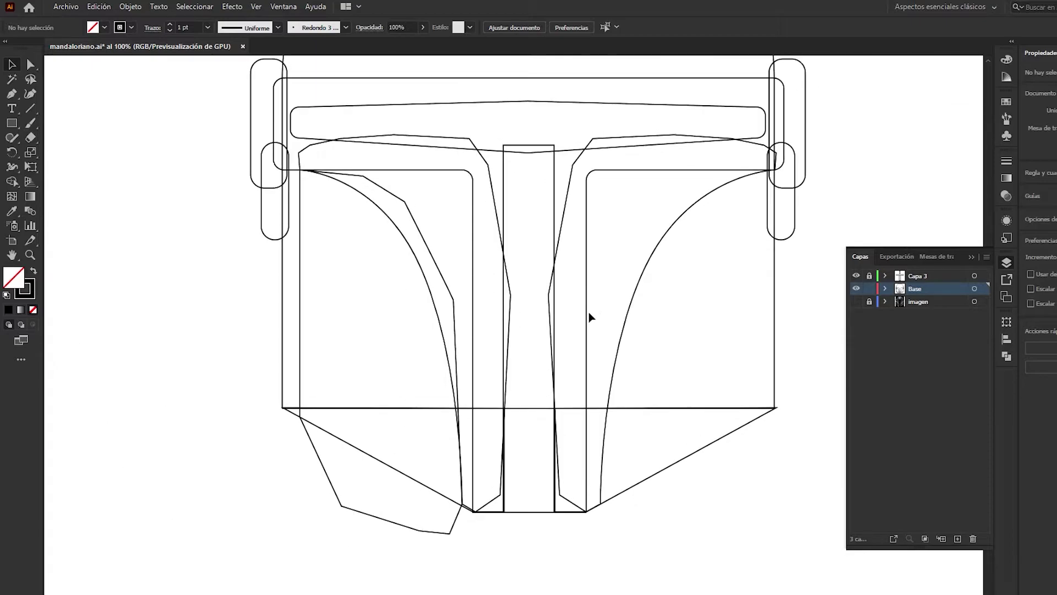
pyautogui.hotkey('ctrl', 'z')
pyautogui.hotkey('ctrl', 'z')
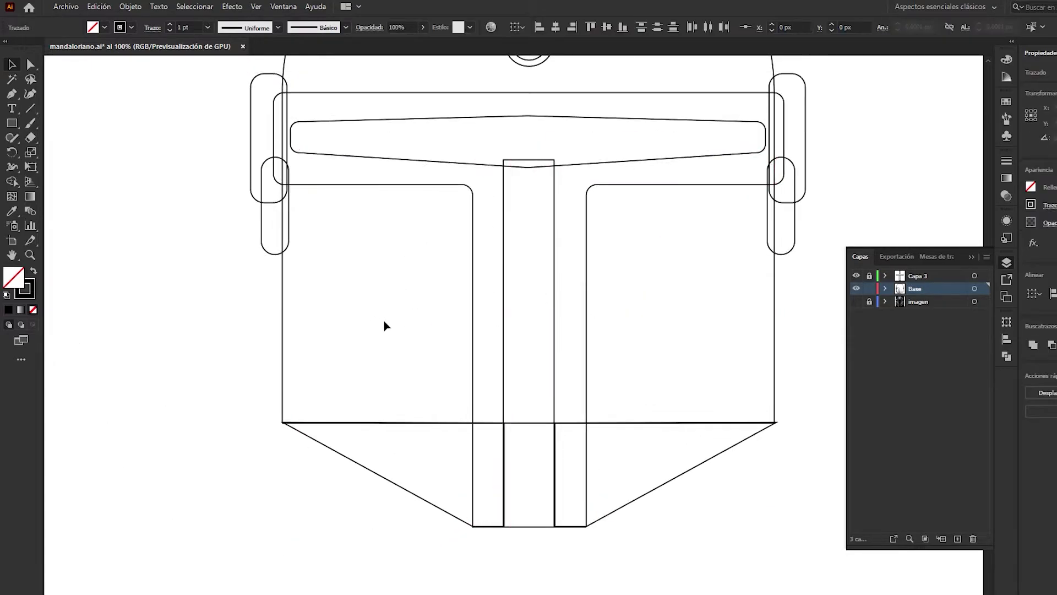
pyautogui.scroll(5, 384, 325)
pyautogui.scroll(-1, 384, 331)
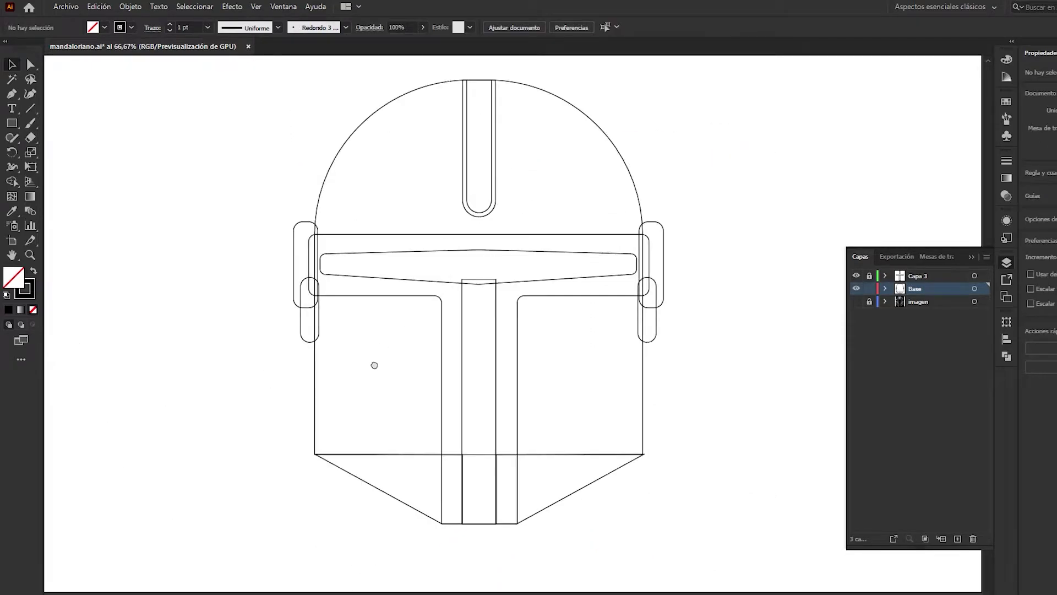
# - Show the imagen reference photo and lock the Capa 3 layer
pyautogui.click(857, 302)
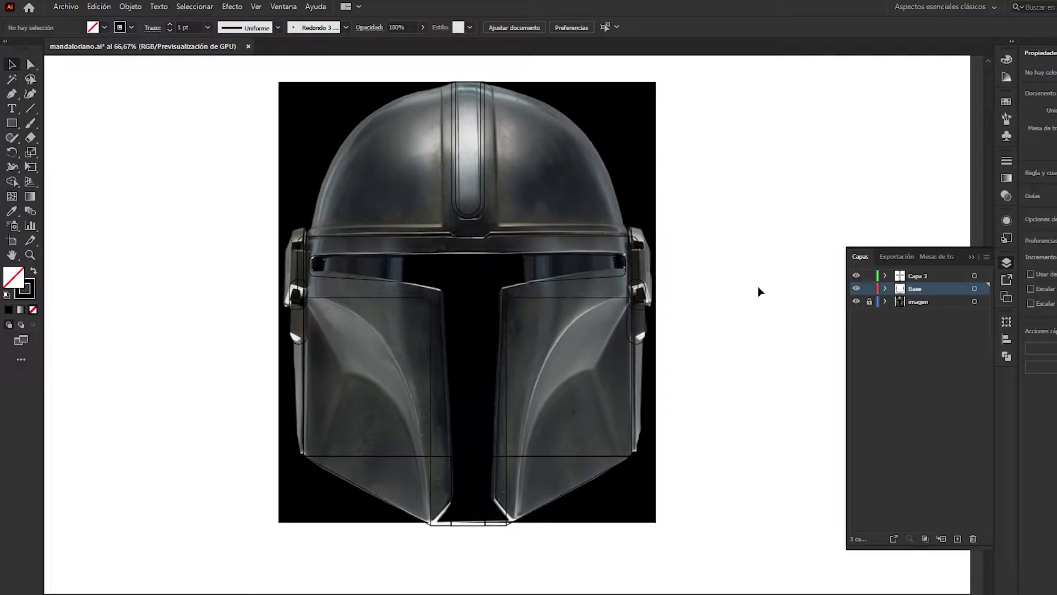
pyautogui.scroll(1, 379, 368)
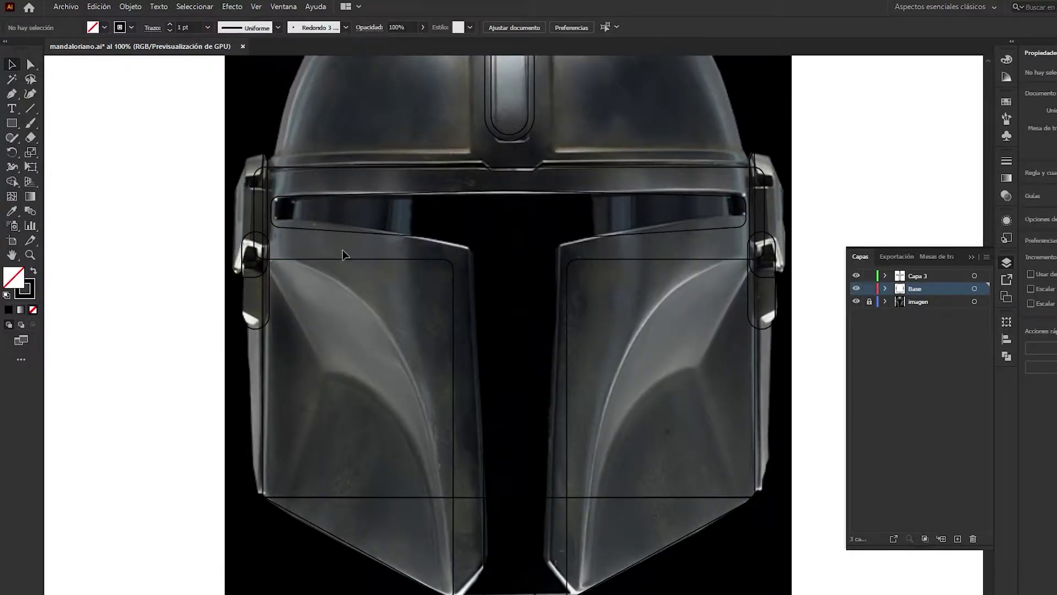
pyautogui.press('p')
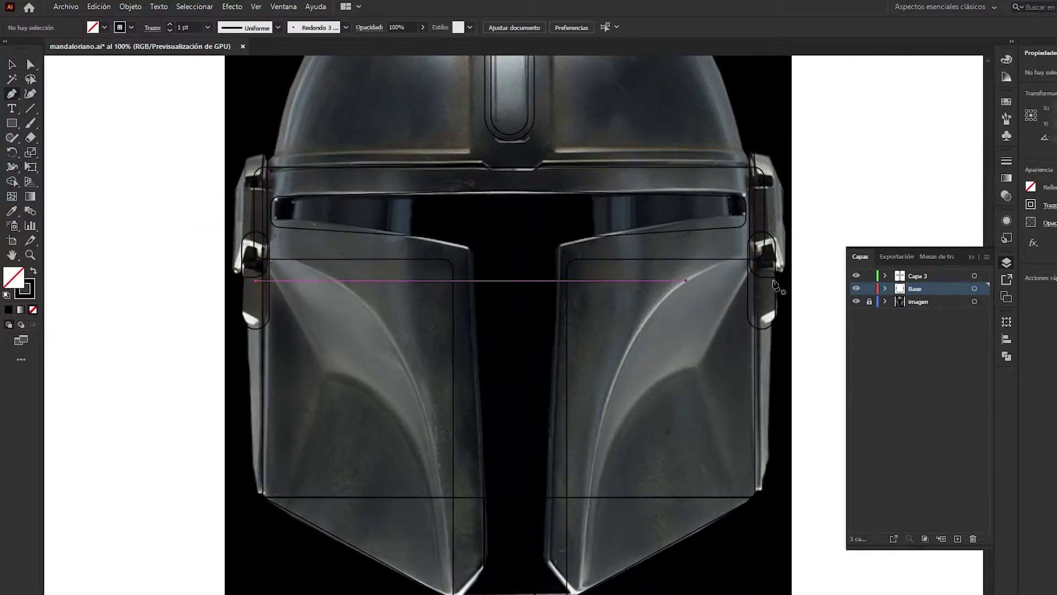
pyautogui.click(870, 276)
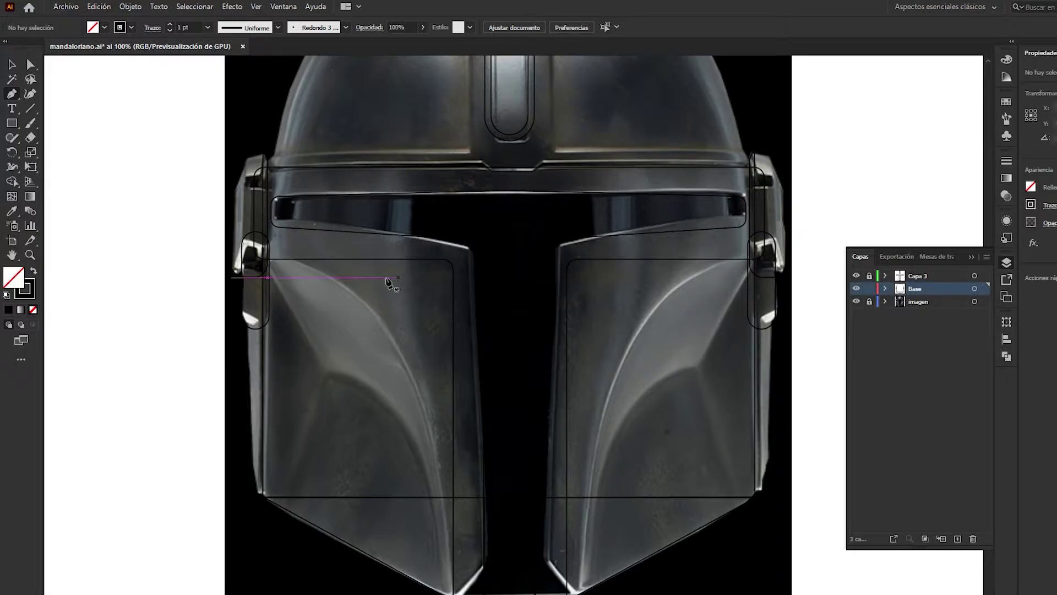
# - Start the left faceplate path at its upper-left corner with a curved anchor at the bottom
pyautogui.click(279, 259)
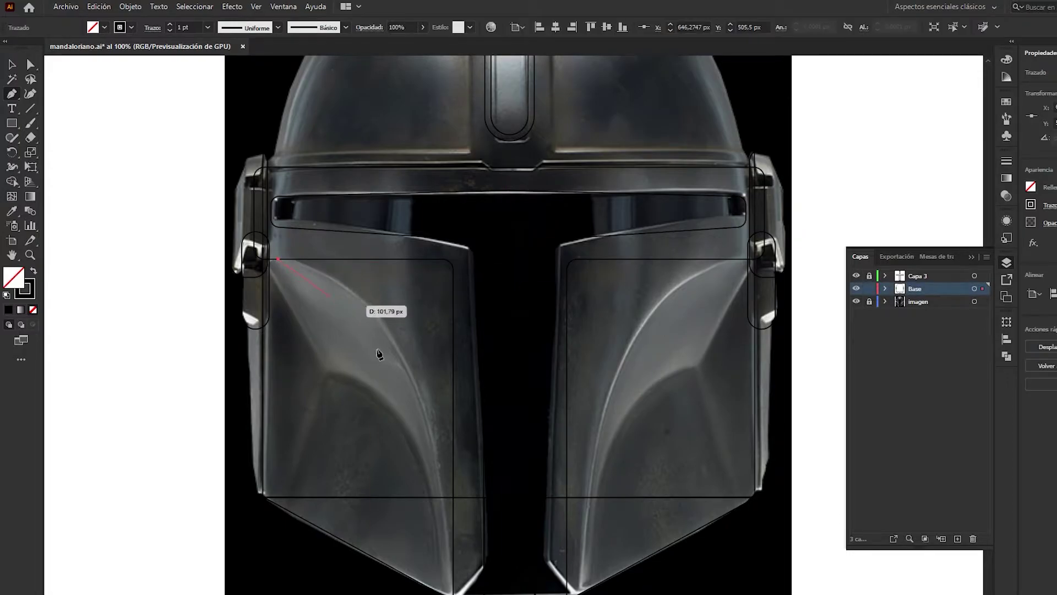
pyautogui.scroll(-3, 418, 386)
pyautogui.moveTo(442, 507); pyautogui.dragTo(439, 594)
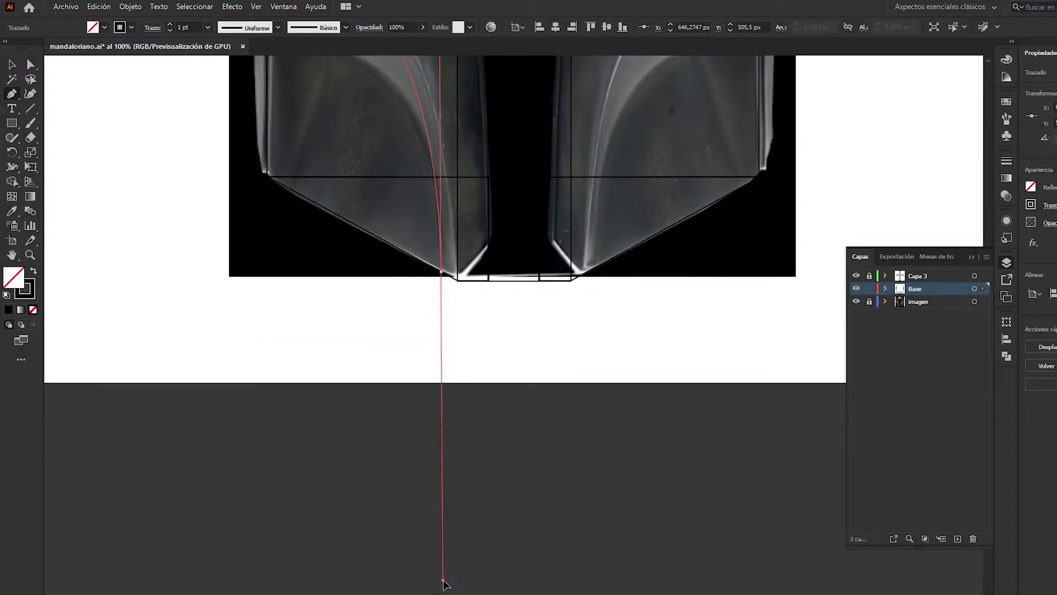
pyautogui.moveTo(439, 594); pyautogui.dragTo(425, 444)
pyautogui.moveTo(404, 262); pyautogui.dragTo(376, 474)
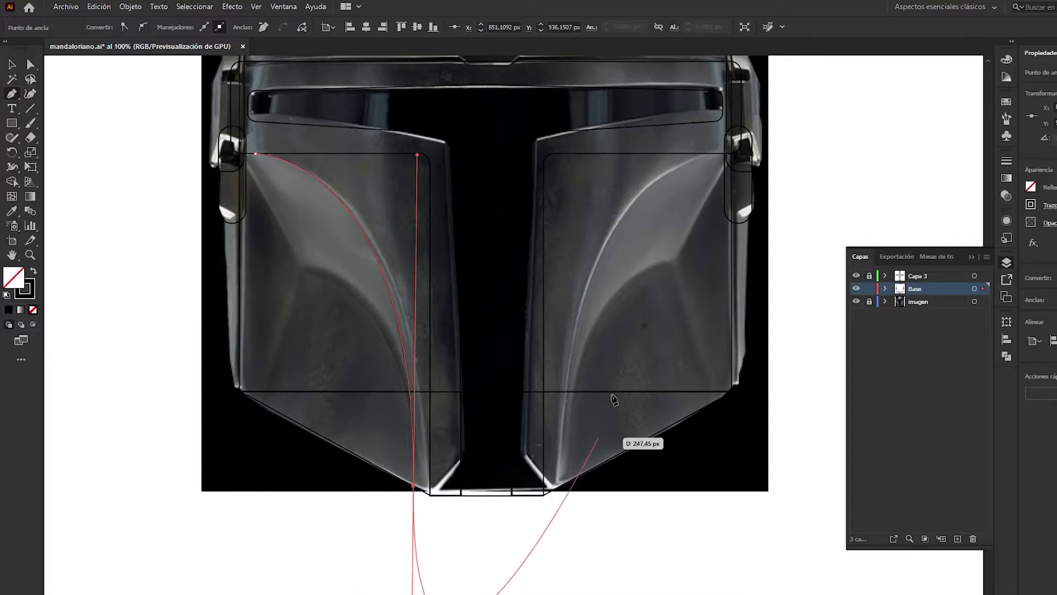
pyautogui.moveTo(615, 335); pyautogui.dragTo(524, 530)
pyautogui.hotkey('ctrl', 'z')
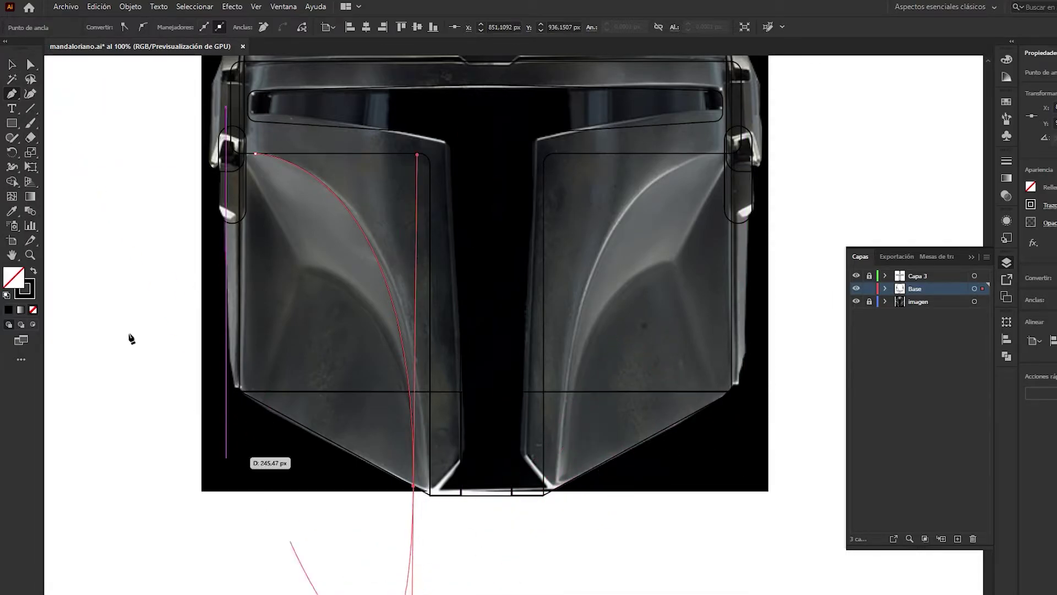
pyautogui.press('v')
pyautogui.click(286, 177)
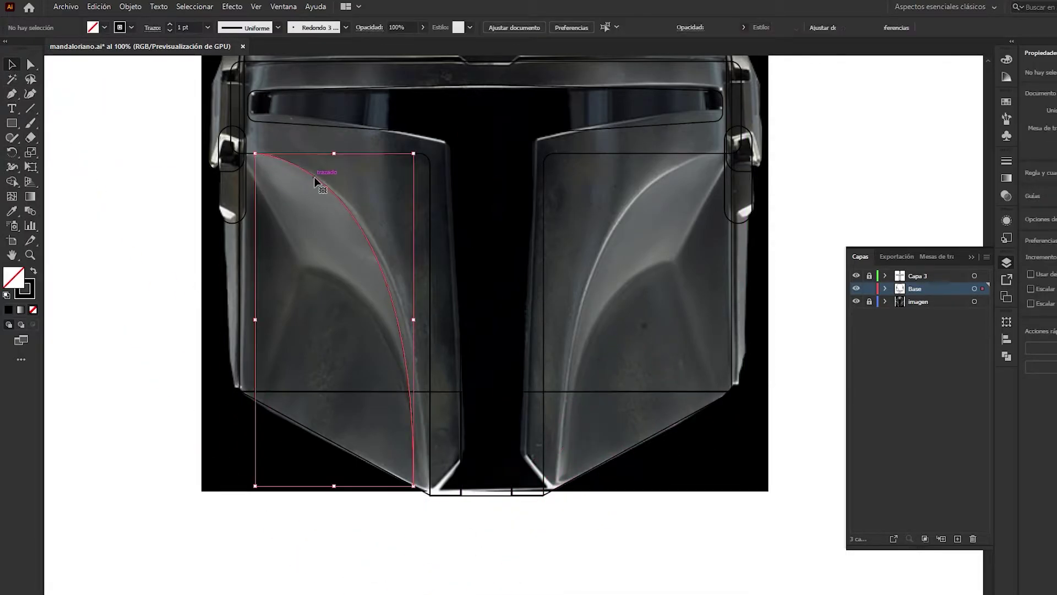
# - Continue the faceplate curve to its lower tip and close it back at the top
pyautogui.press('p')
pyautogui.scroll(5, 412, 496)
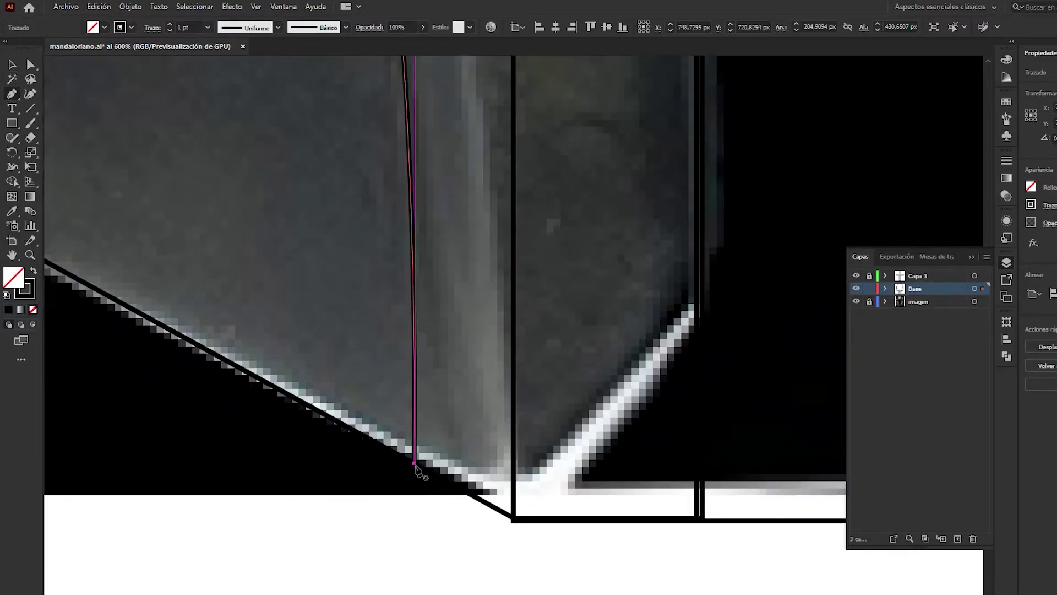
pyautogui.moveTo(513, 518); pyautogui.dragTo(523, 464)
pyautogui.scroll(-3, 523, 464)
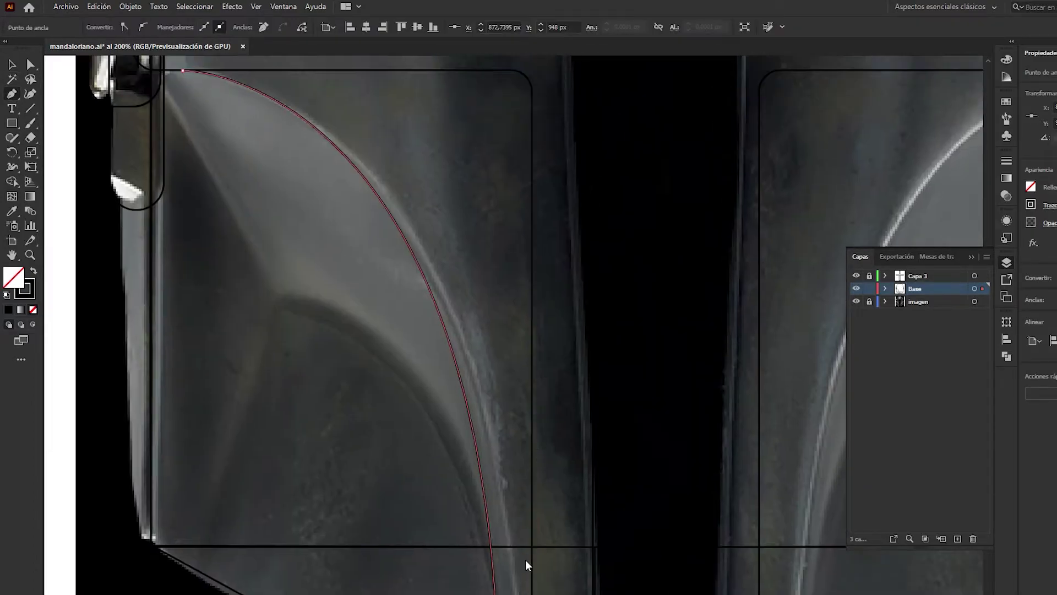
pyautogui.scroll(-2, 524, 562)
pyautogui.click(510, 206)
pyautogui.click(380, 205)
pyautogui.click(363, 232)
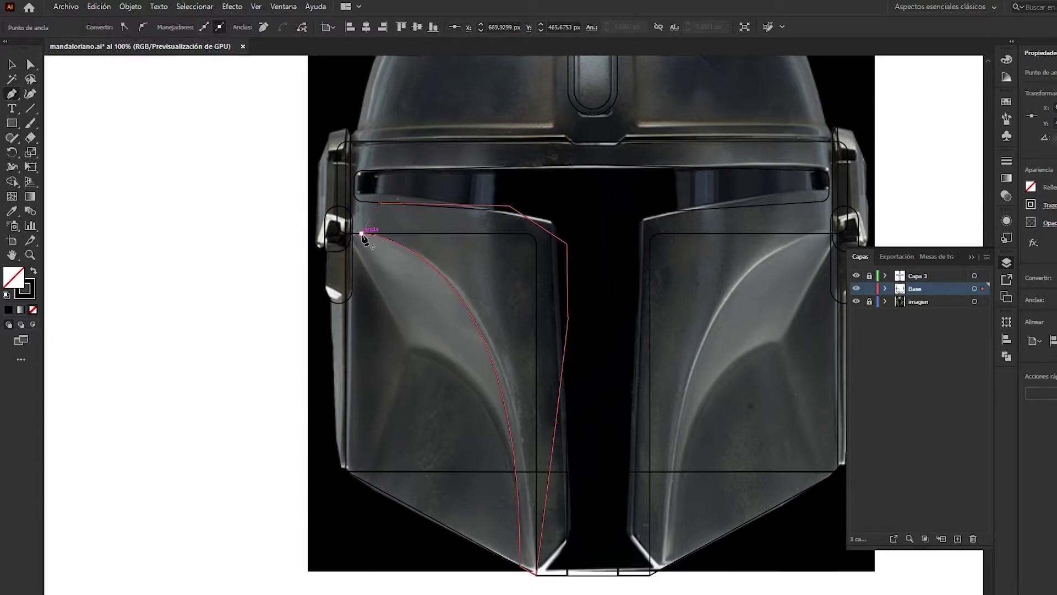
pyautogui.press('v')
pyautogui.click(78, 114)
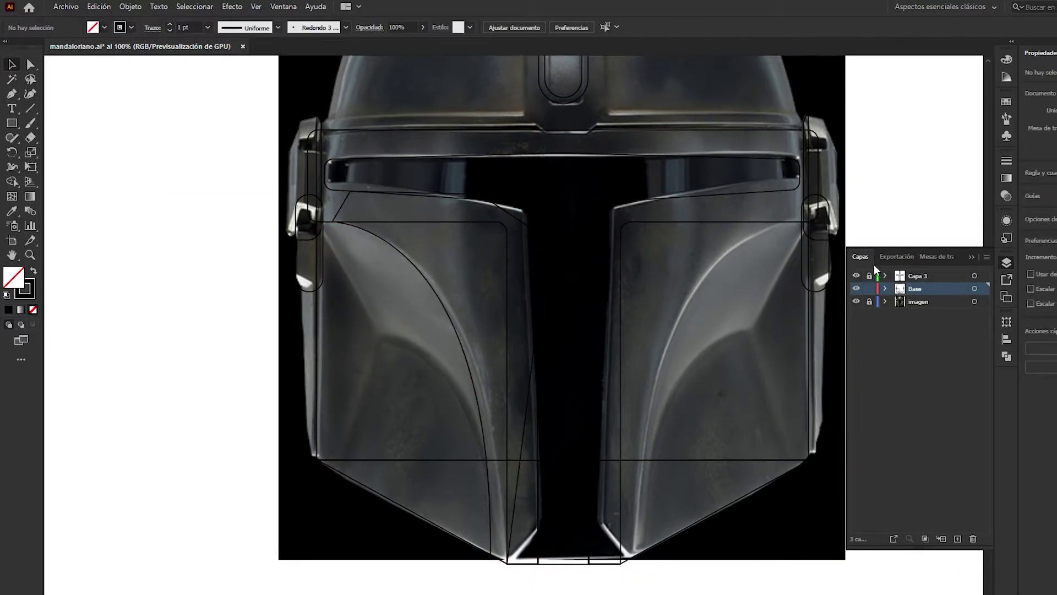
pyautogui.hscroll(1, 462, 280)
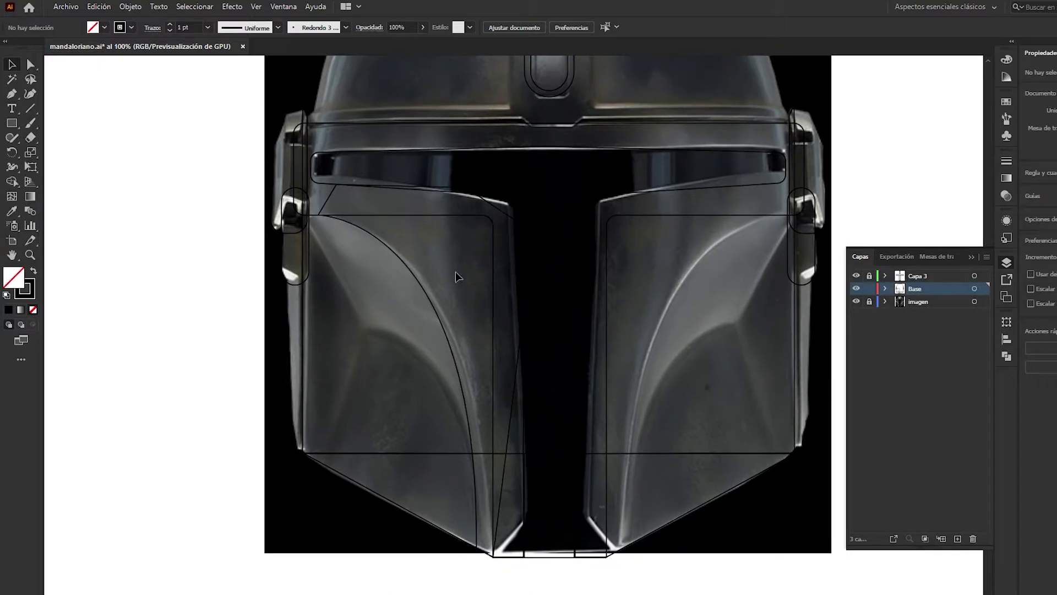
# - Pen-trace a closed angular inner panel along the left faceplate's lower edge and inner curve
pyautogui.press('p')
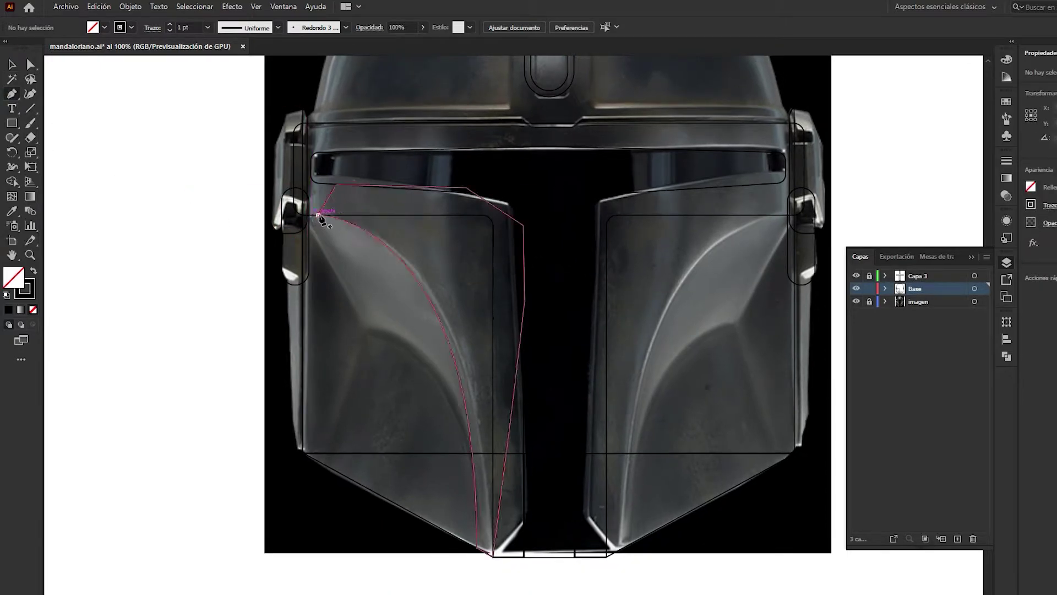
pyautogui.click(318, 215)
pyautogui.click(319, 460)
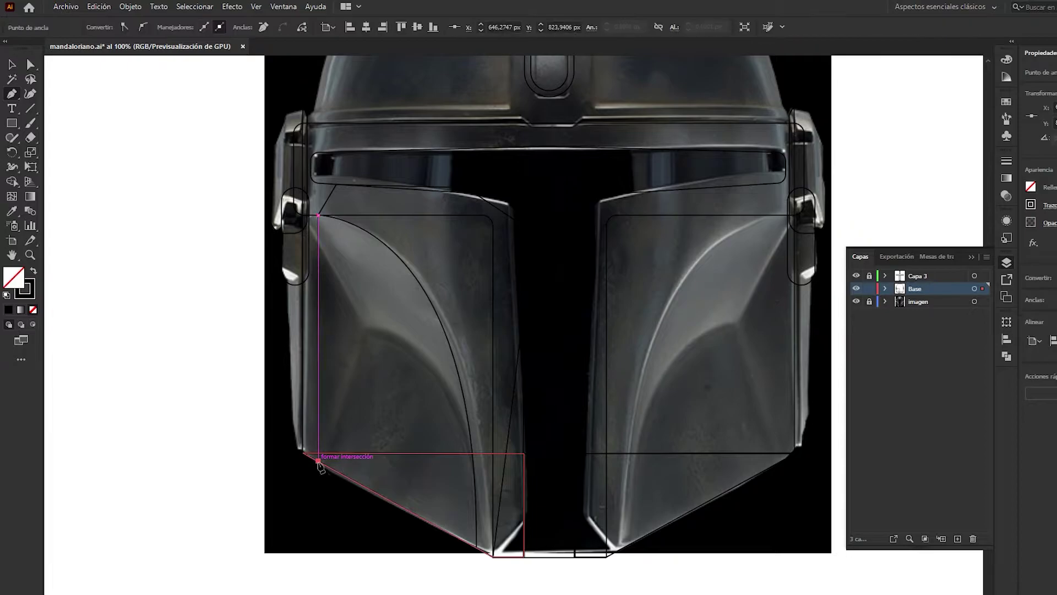
pyautogui.click(364, 518)
pyautogui.click(432, 553)
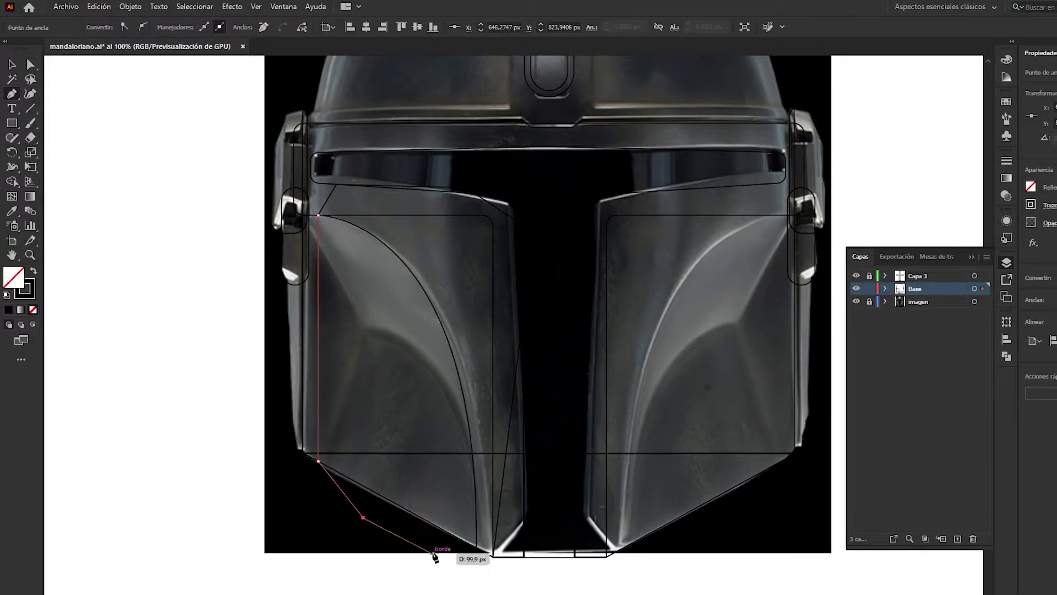
pyautogui.click(475, 547)
pyautogui.click(485, 503)
pyautogui.click(472, 350)
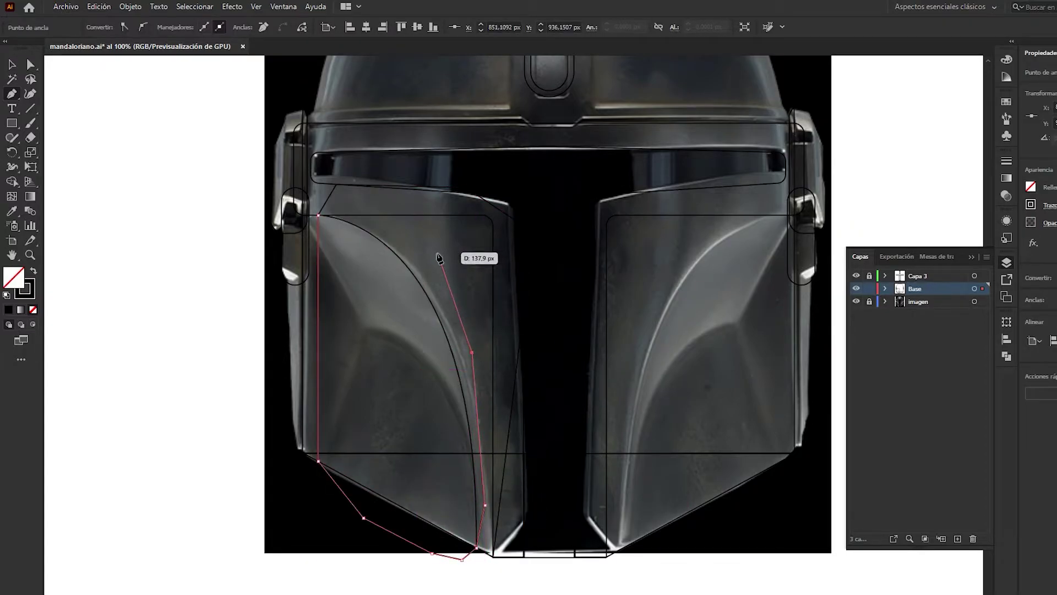
pyautogui.click(436, 252)
pyautogui.click(382, 223)
pyautogui.click(343, 208)
pyautogui.click(318, 213)
# - Trim away the panel's overlapping lower-left region with the Shape Builder
pyautogui.press('v')
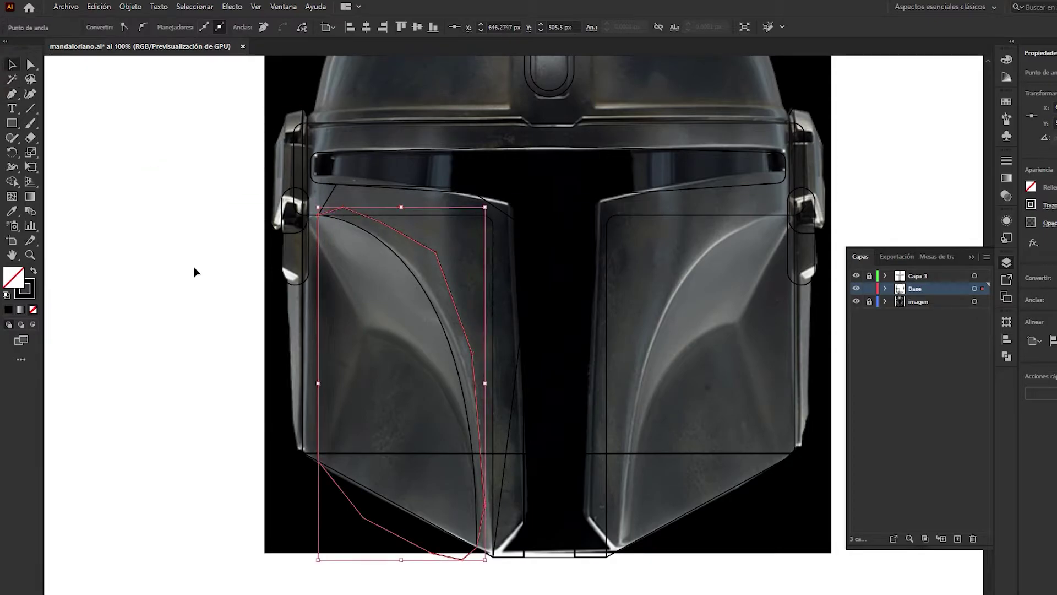
pyautogui.click(193, 270)
pyautogui.moveTo(360, 473); pyautogui.dragTo(312, 515)
pyautogui.click(10, 173)
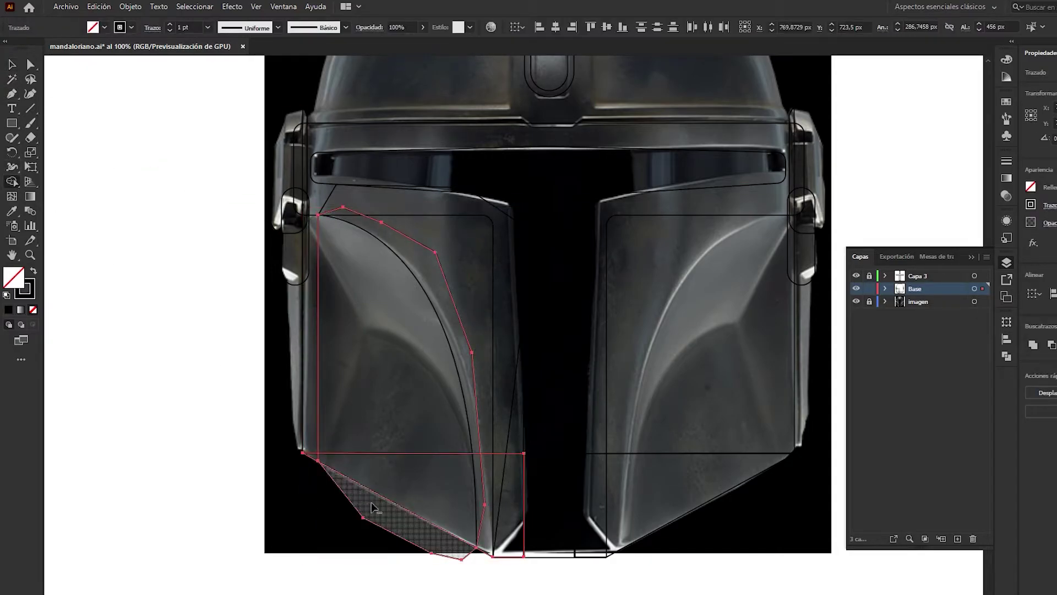
pyautogui.keyDown('alt'); pyautogui.click(371, 504); pyautogui.keyUp('alt')
pyautogui.click(11, 66)
# - Bring the left faceplate curve to the front via Organizar > Traer al frente
pyautogui.click(328, 229)
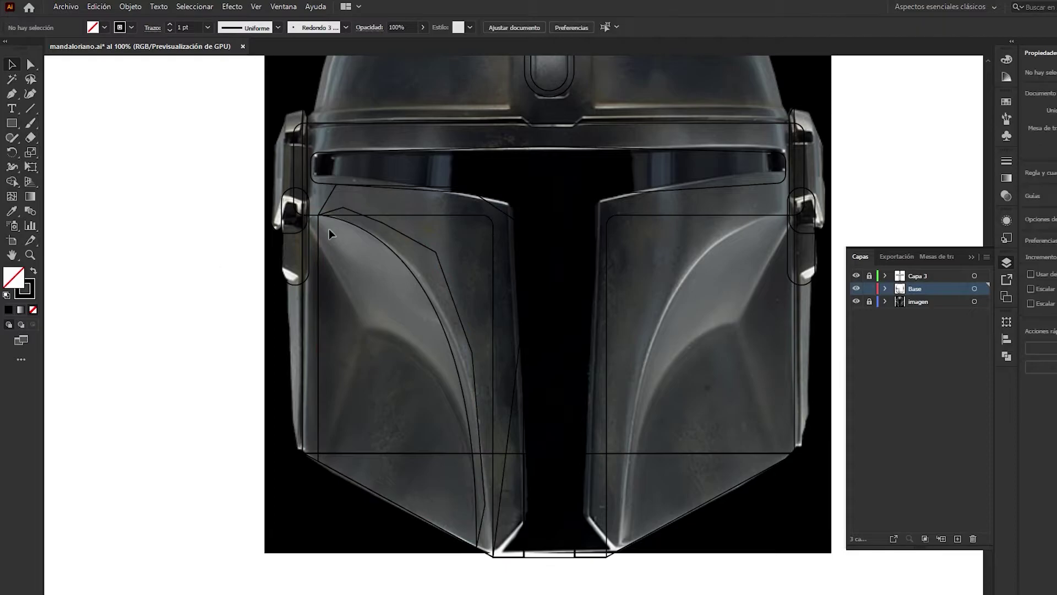
pyautogui.rightClick(352, 226)
pyautogui.click(533, 447)
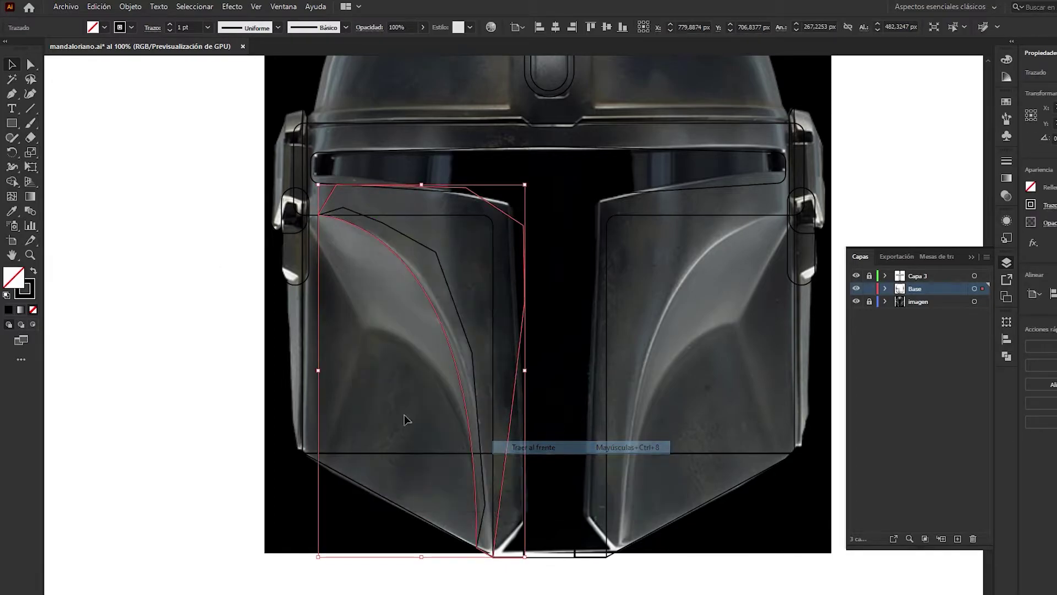
pyautogui.click(247, 338)
# - Copy the left faceplate paths to the right cheek, flip them horizontally, and group them
pyautogui.click(428, 242)
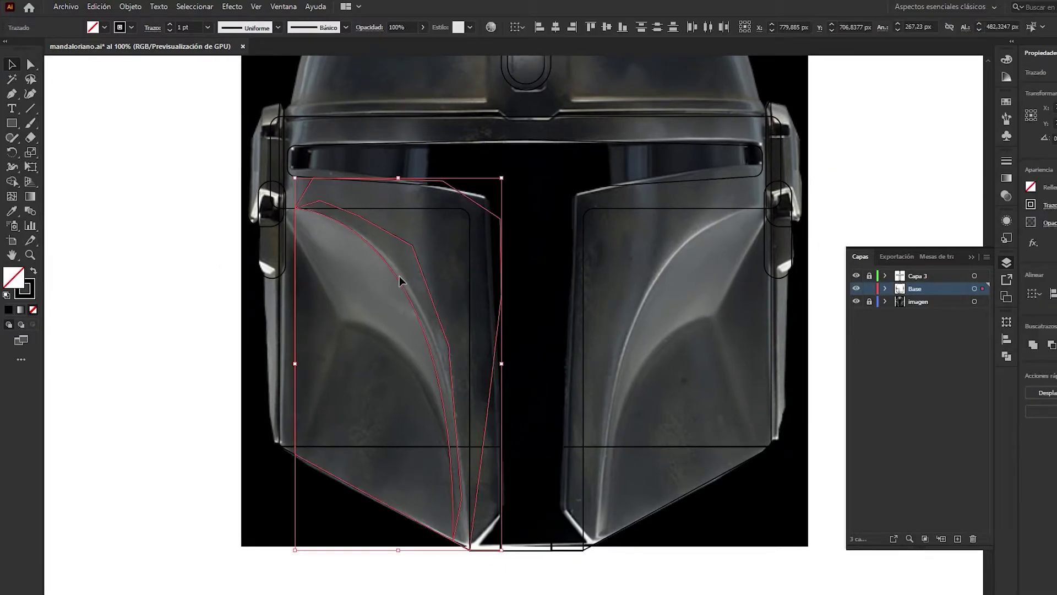
pyautogui.moveTo(399, 276); pyautogui.dragTo(679, 318)
pyautogui.click(131, 7)
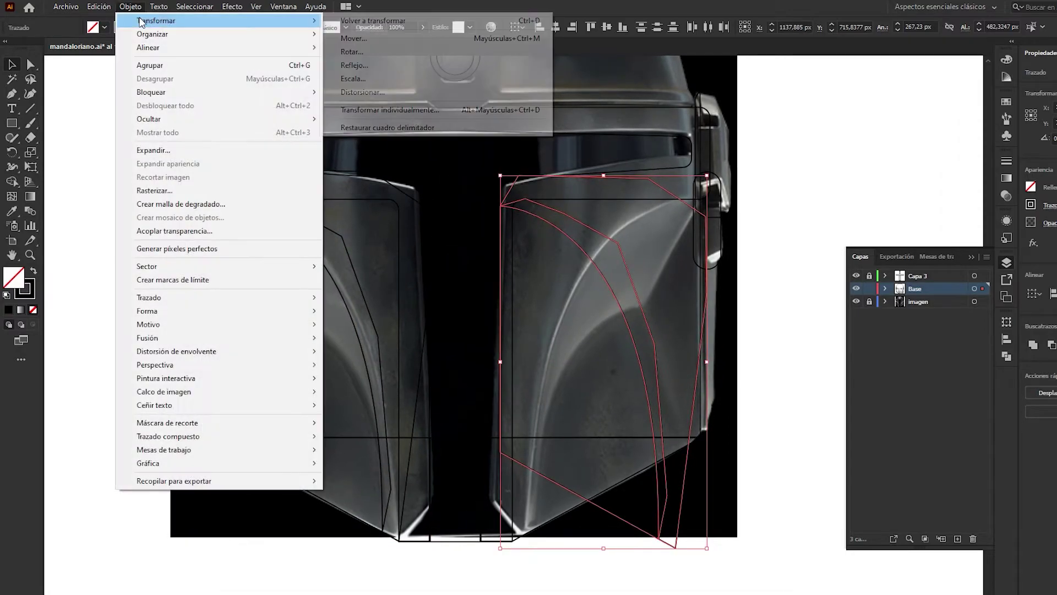
pyautogui.click(358, 66)
pyautogui.click(590, 402)
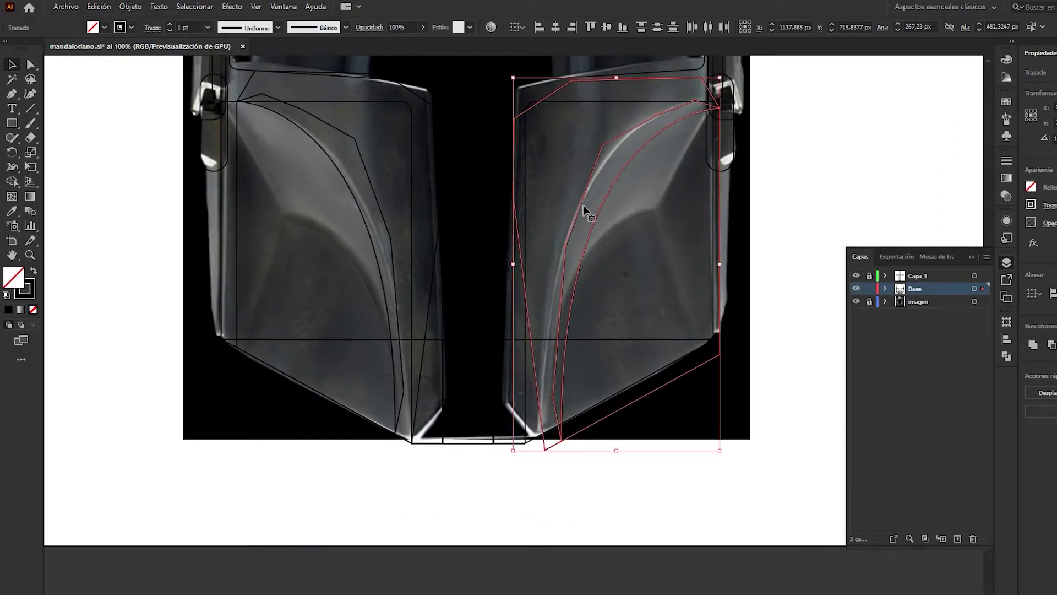
pyautogui.rightClick(586, 210)
pyautogui.click(606, 280)
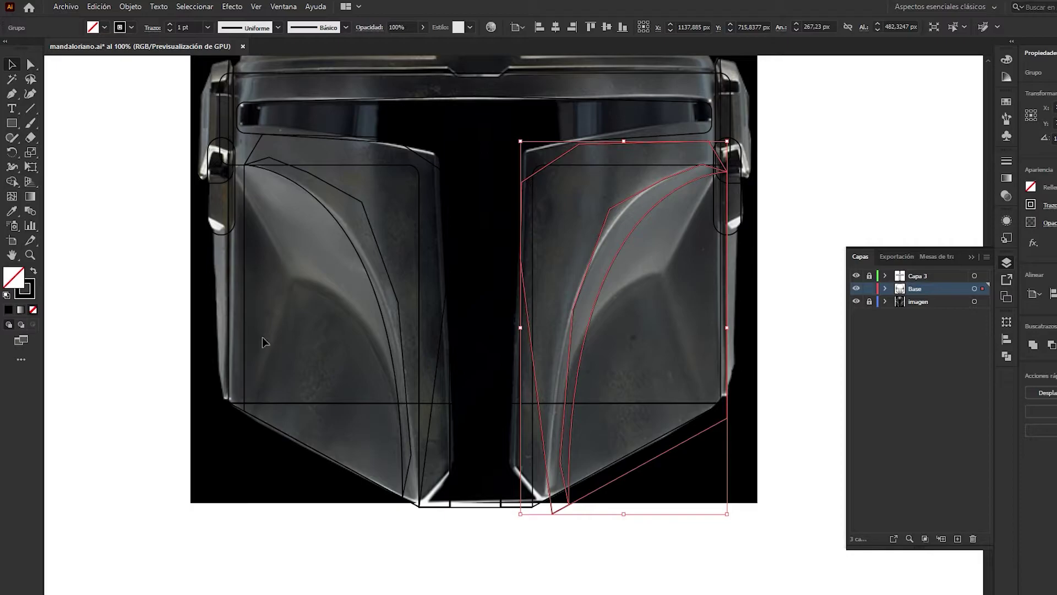
# - Bottom-align the mirrored right group to the left faceplate paths
pyautogui.keyDown('shift'); pyautogui.click(244, 355); pyautogui.keyUp('shift')
pyautogui.click(246, 358)
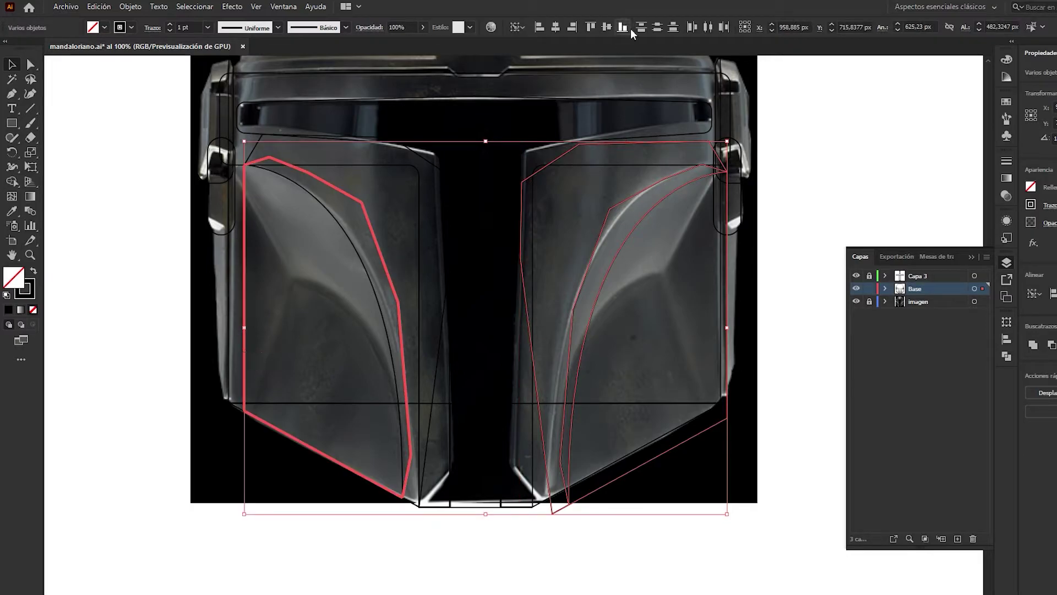
pyautogui.click(622, 27)
pyautogui.click(595, 308)
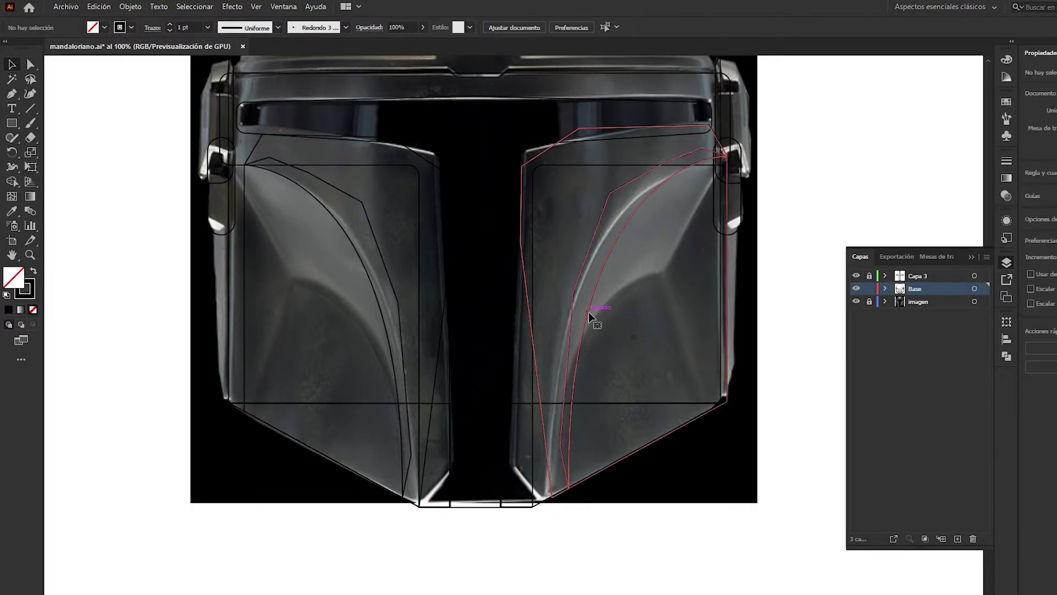
pyautogui.scroll(-3, 564, 414)
pyautogui.scroll(4, 564, 414)
# - Nudge the right group left and down until it meets the helmet's chin line
pyautogui.press('Left')
pyautogui.press('Left')
pyautogui.press('Left')
pyautogui.press('Left')
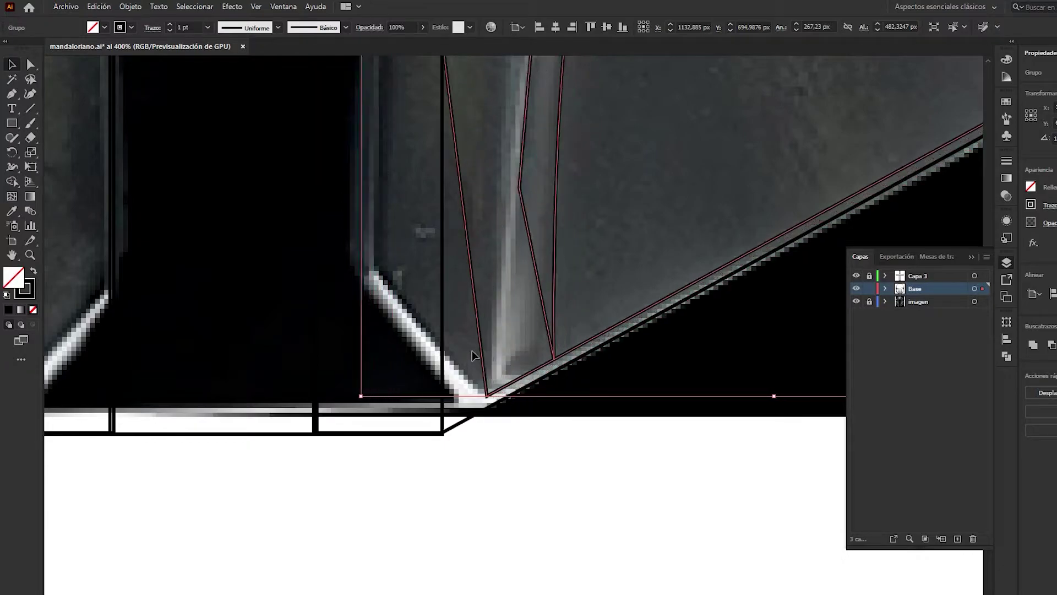
pyautogui.press('Left')
pyautogui.press('Down')
pyautogui.press('Down')
pyautogui.press('Down')
pyautogui.press('Down')
pyautogui.press('Down')
pyautogui.press('Down')
pyautogui.press('Left')
pyautogui.press('Left')
pyautogui.press('Left')
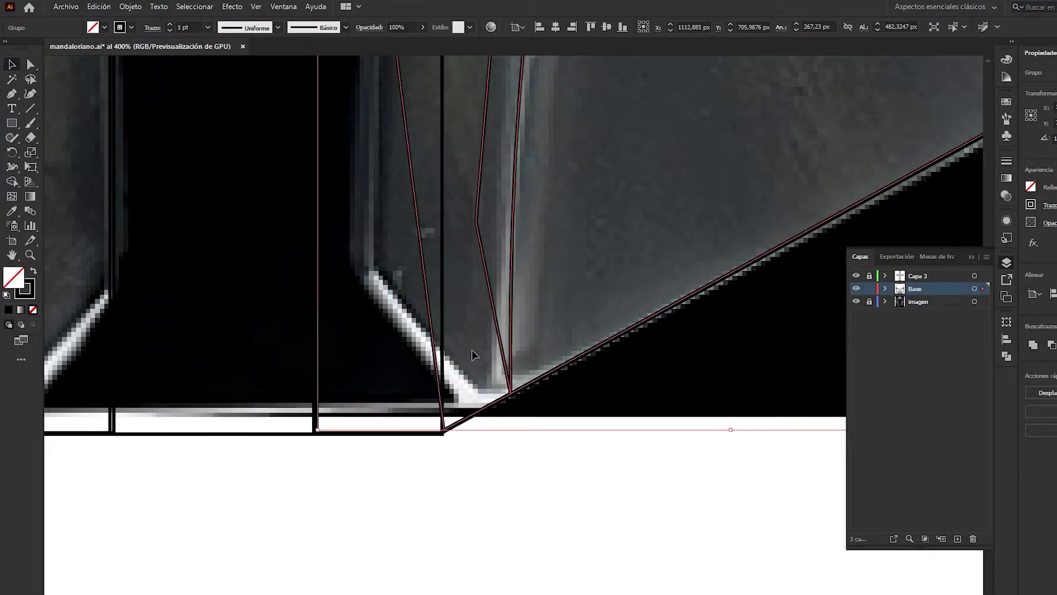
pyautogui.press('Down')
pyautogui.press('Down')
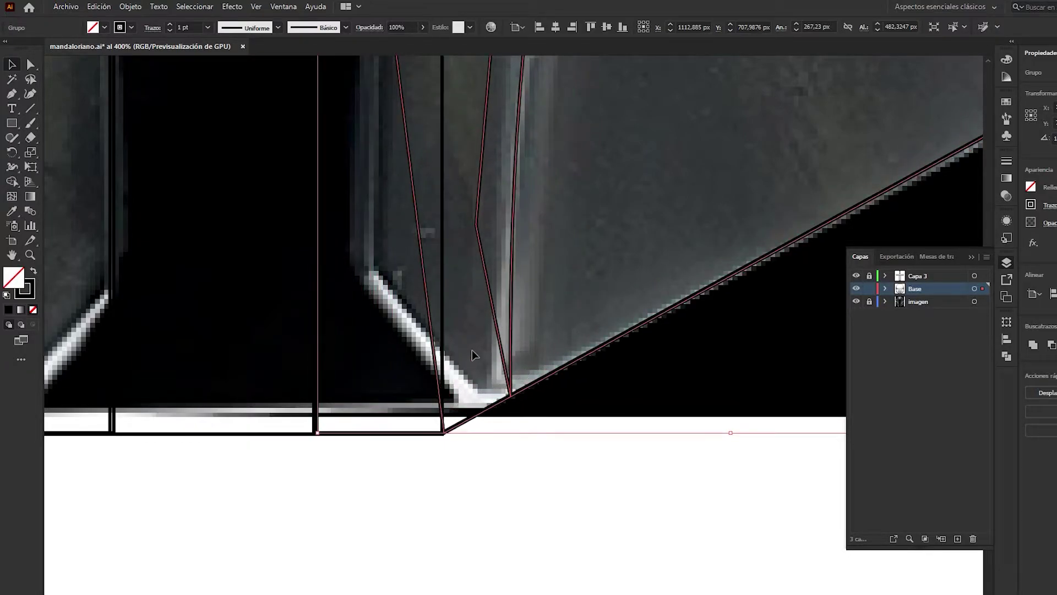
pyautogui.click(471, 349)
pyautogui.scroll(-5, 471, 349)
pyautogui.scroll(1, 447, 283)
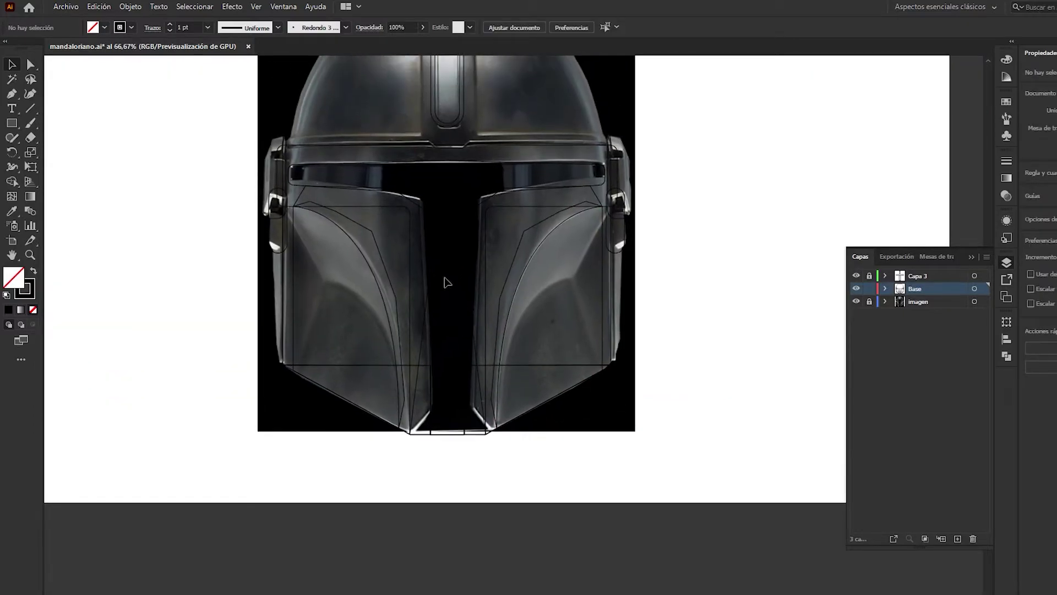
# - Hide and reshow the helmet photo to check the traced outlines
pyautogui.scroll(2, 447, 283)
pyautogui.click(857, 302)
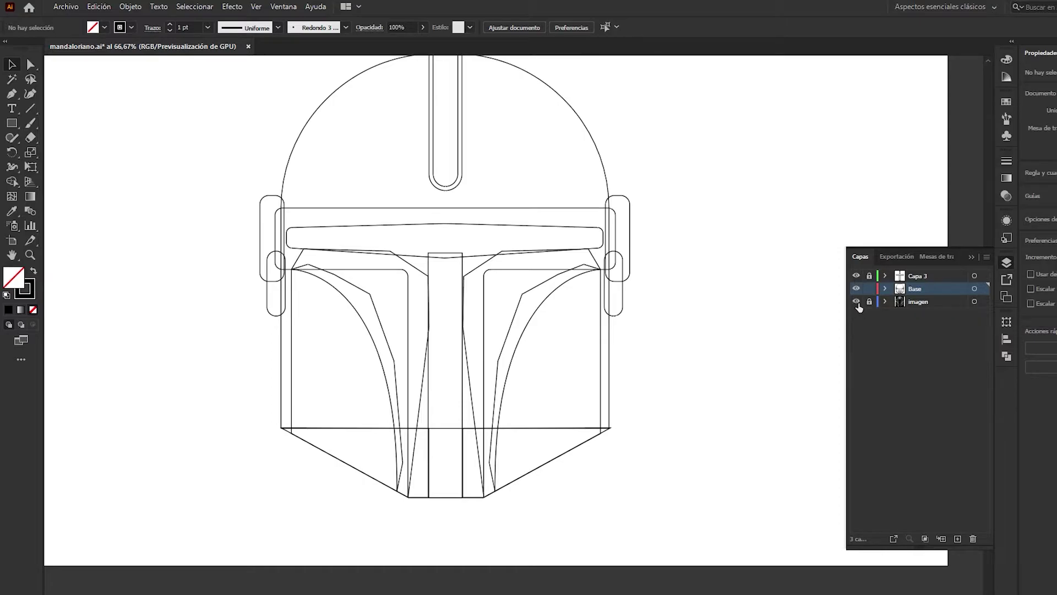
pyautogui.click(857, 302)
pyautogui.scroll(2, 476, 175)
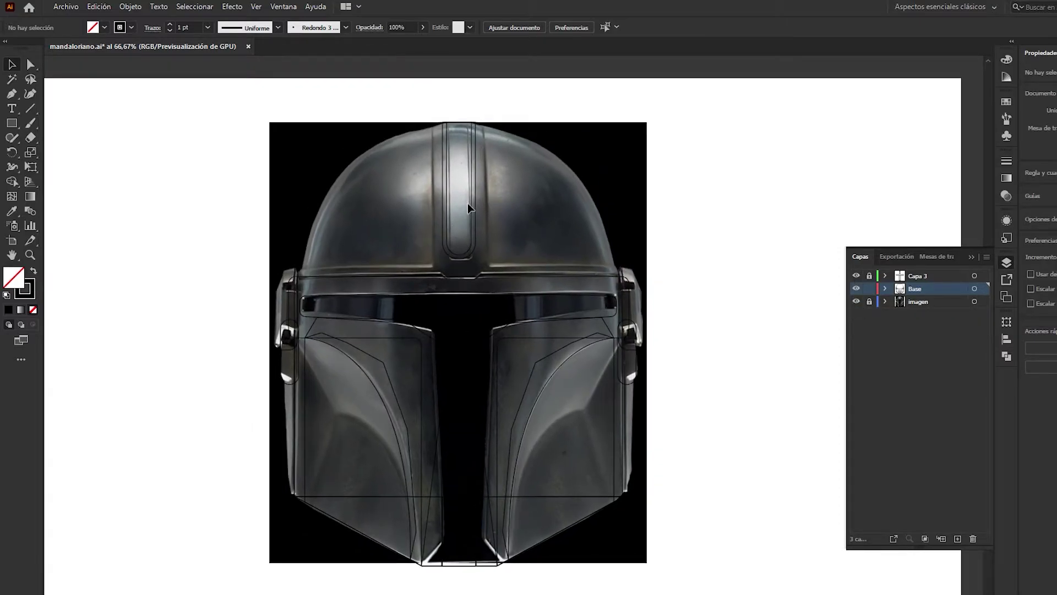
pyautogui.scroll(1, 467, 203)
# - Unlock Capa 3 and stretch the dome's centre ridge outline down toward the brow band
pyautogui.click(870, 275)
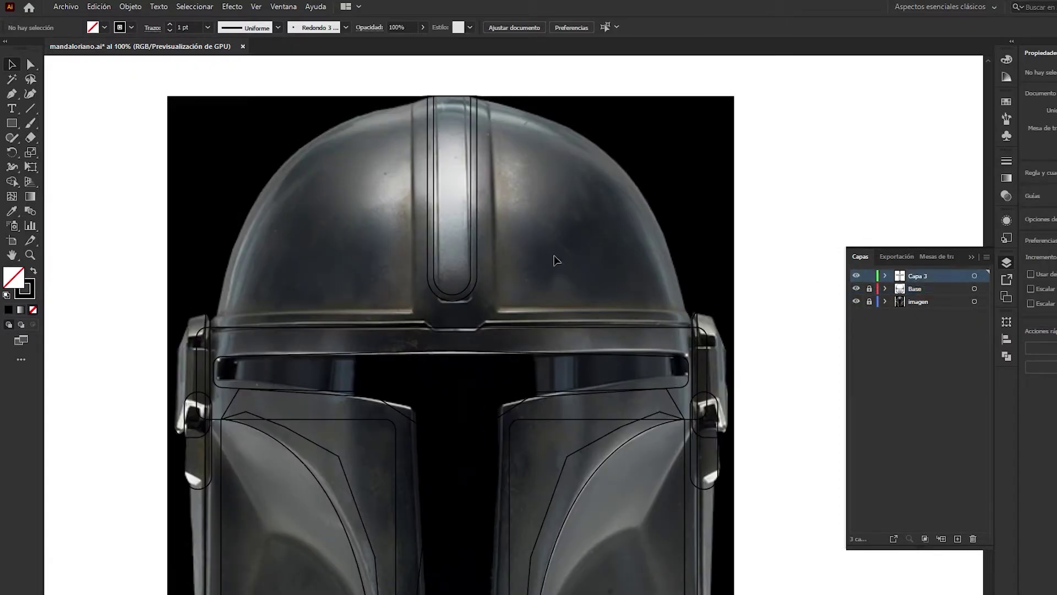
pyautogui.click(452, 300)
pyautogui.moveTo(452, 309); pyautogui.dragTo(458, 331)
pyautogui.click(517, 266)
pyautogui.moveTo(525, 273); pyautogui.dragTo(472, 301)
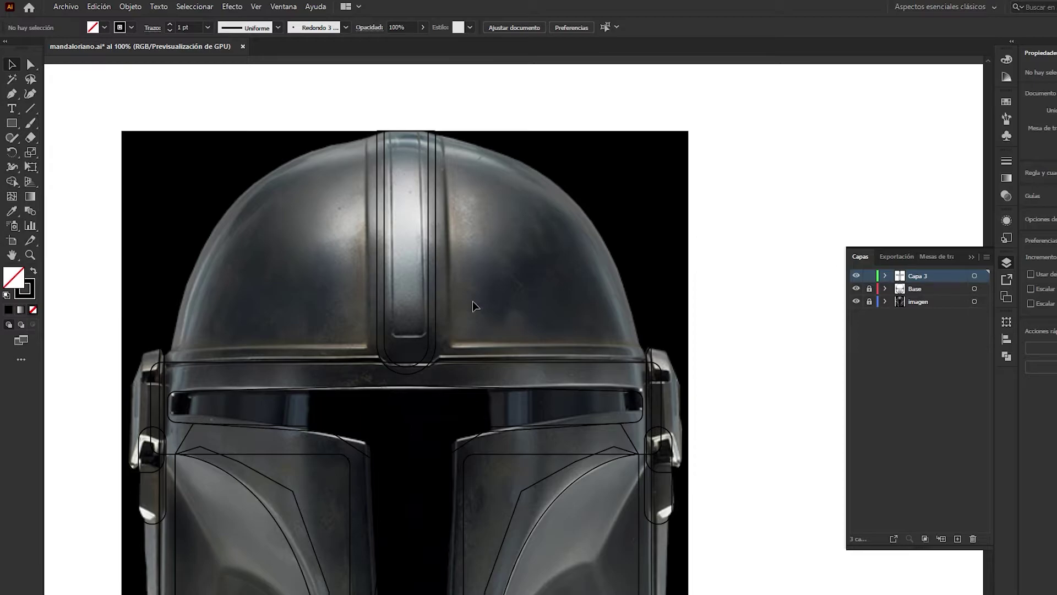
# - Delete the old centre ridge outline and draw a small hexagon on the ridge top
pyautogui.click(378, 286)
pyautogui.press('Delete')
pyautogui.moveTo(16, 128); pyautogui.dragTo(63, 162)
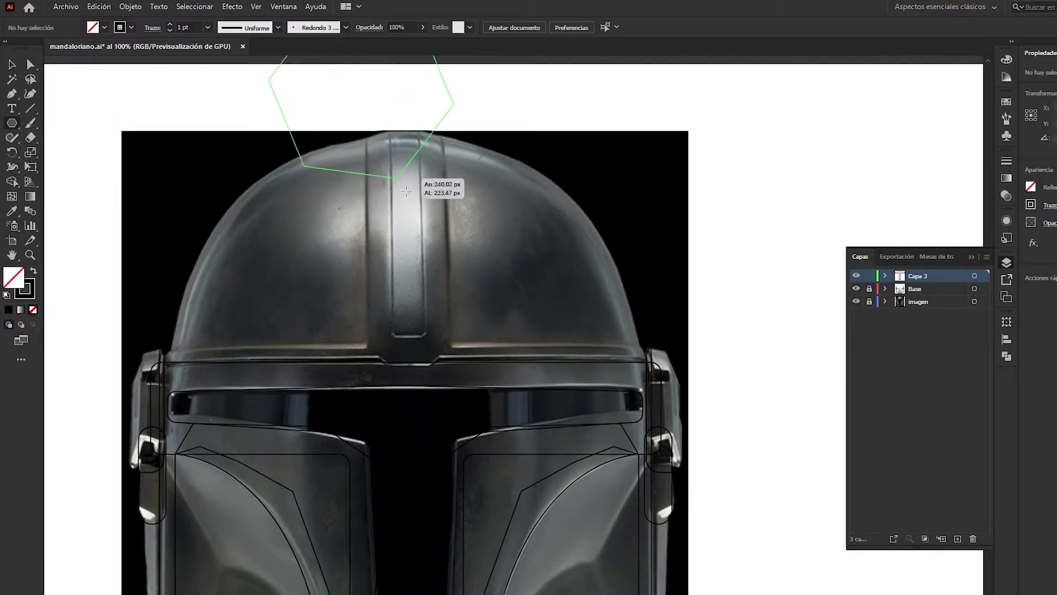
pyautogui.moveTo(377, 114); pyautogui.dragTo(365, 213)
pyautogui.hotkey('ctrl', 'z')
pyautogui.moveTo(391, 163); pyautogui.dragTo(418, 188)
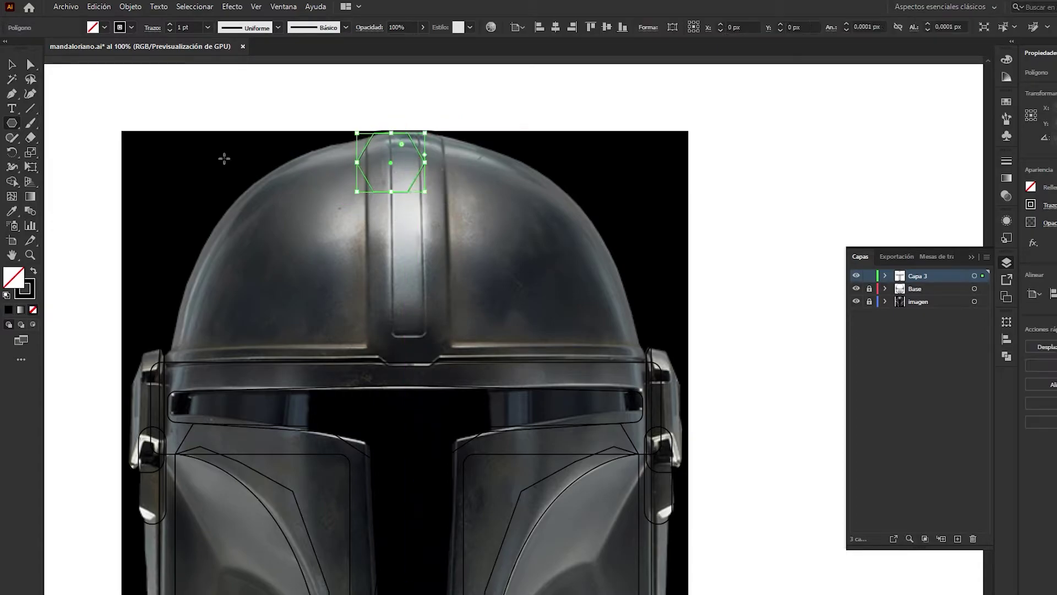
# - Reshape the hexagon by raising its top anchor points with Direct Selection
pyautogui.press('v')
pyautogui.moveTo(391, 133); pyautogui.dragTo(391, 86)
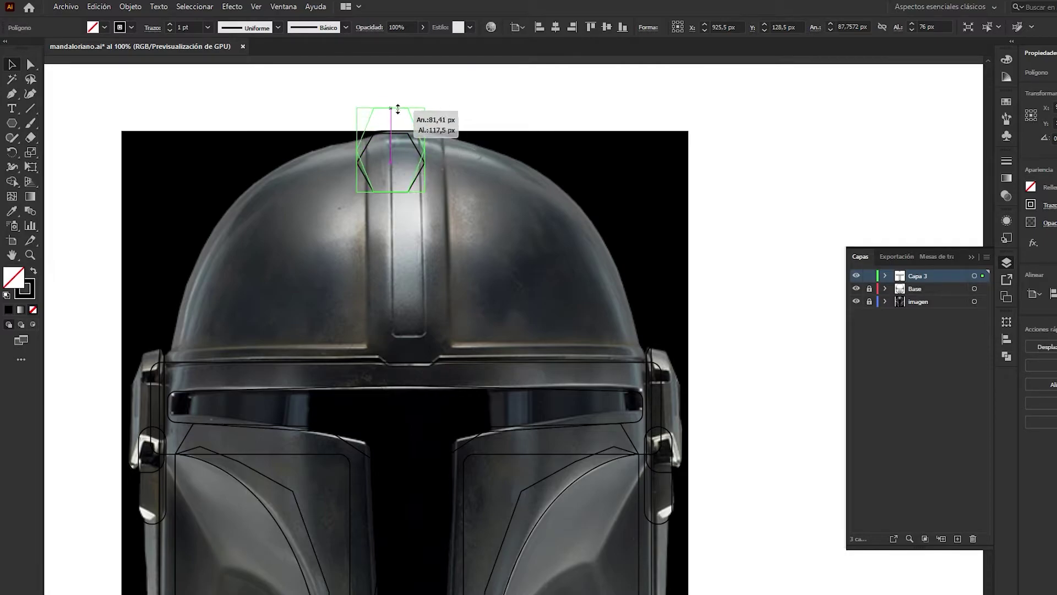
pyautogui.moveTo(400, 51); pyautogui.dragTo(401, 114)
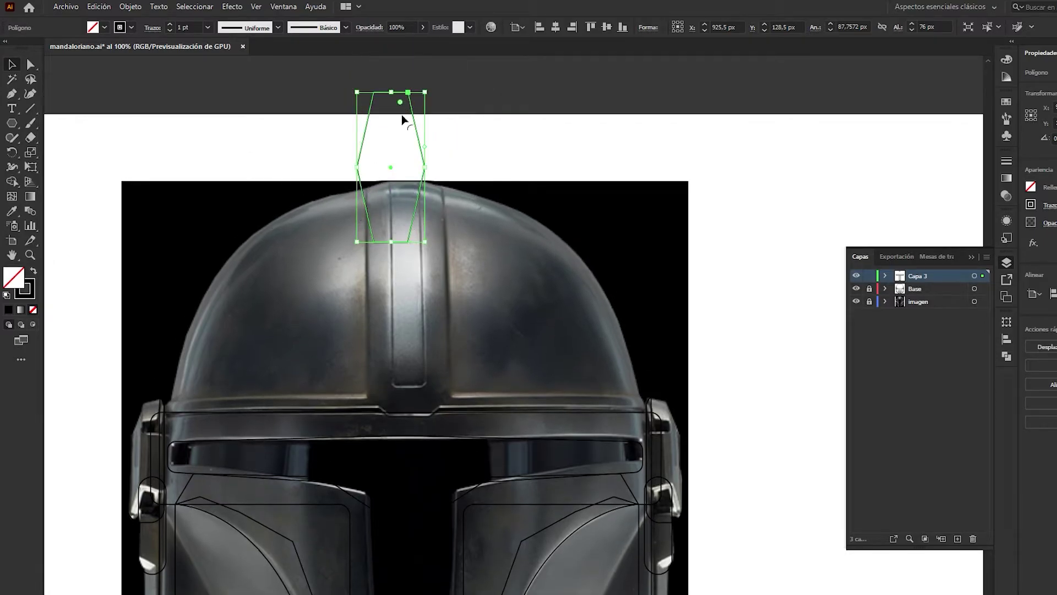
pyautogui.hotkey('ctrl', 'z')
pyautogui.click(31, 65)
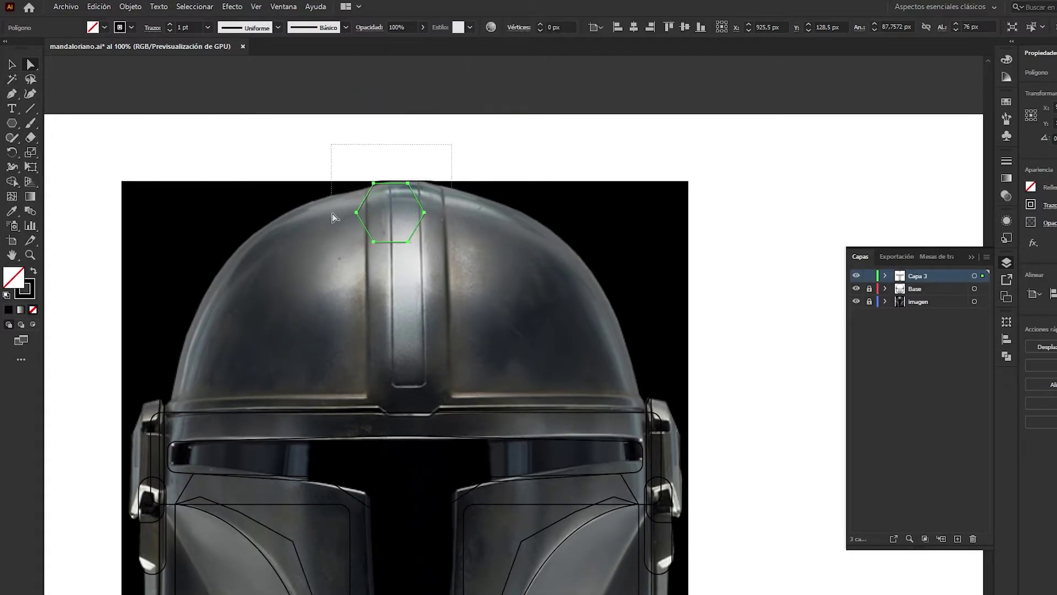
pyautogui.moveTo(410, 175); pyautogui.dragTo(332, 190)
pyautogui.press('Up')
pyautogui.press('Up')
pyautogui.press('Up')
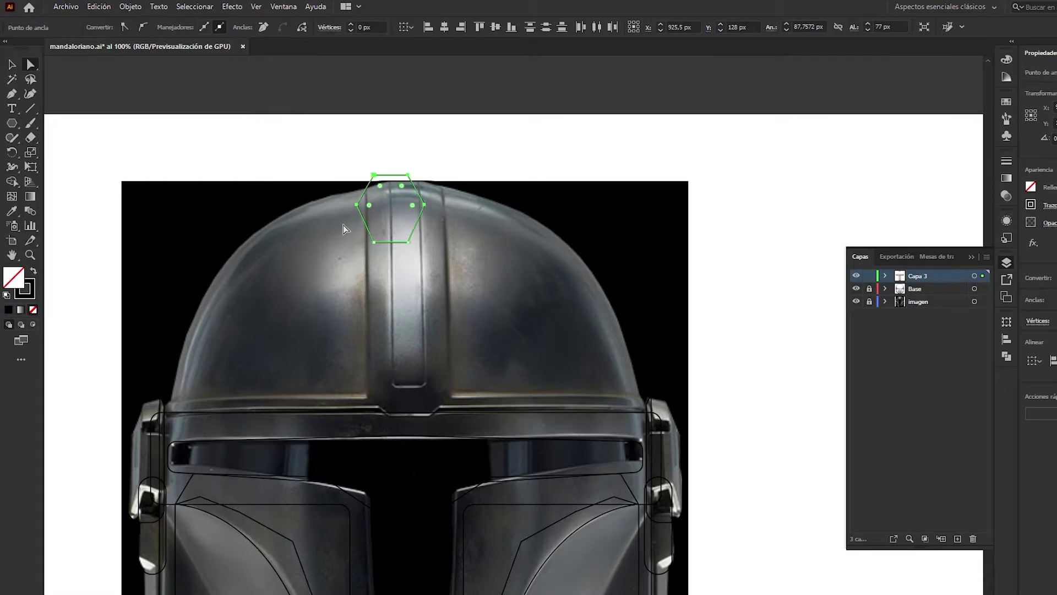
pyautogui.press('Up')
pyautogui.press('Up')
pyautogui.press('Up')
pyautogui.press('Up')
pyautogui.press('Up')
pyautogui.press('Up')
pyautogui.press('Up')
pyautogui.press('Up')
pyautogui.press('Up')
# - Toggle the helmet photo to check the hexagon, then begin a new path at the ridge base
pyautogui.press('v')
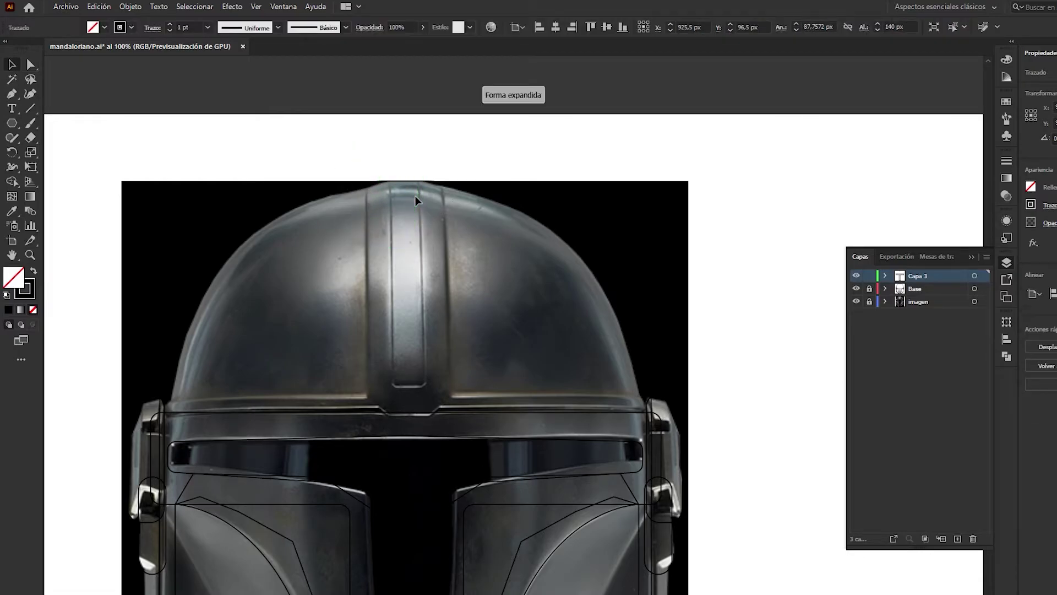
pyautogui.click(825, 303)
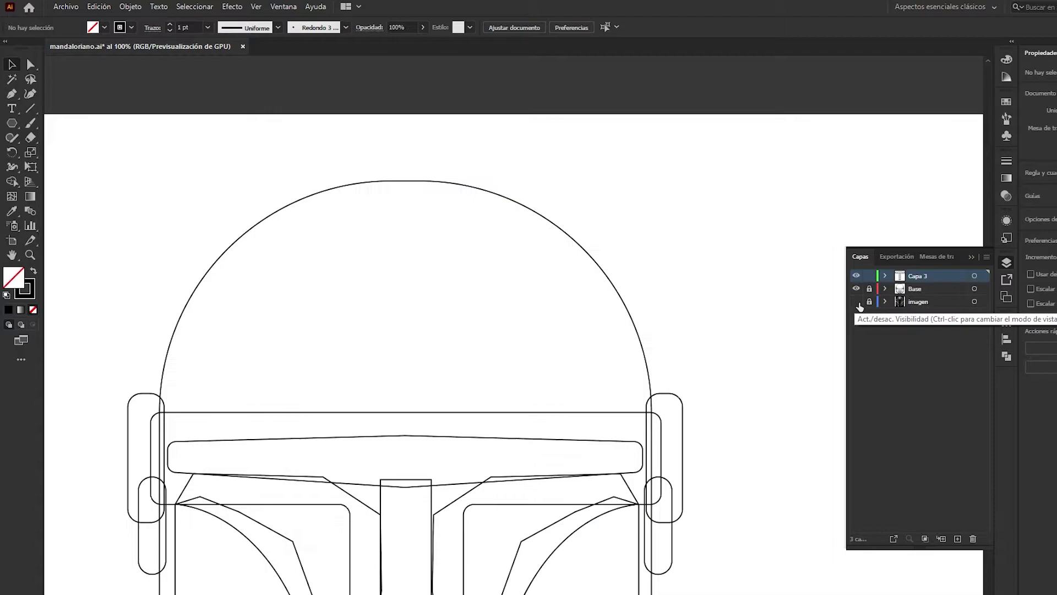
pyautogui.click(856, 301)
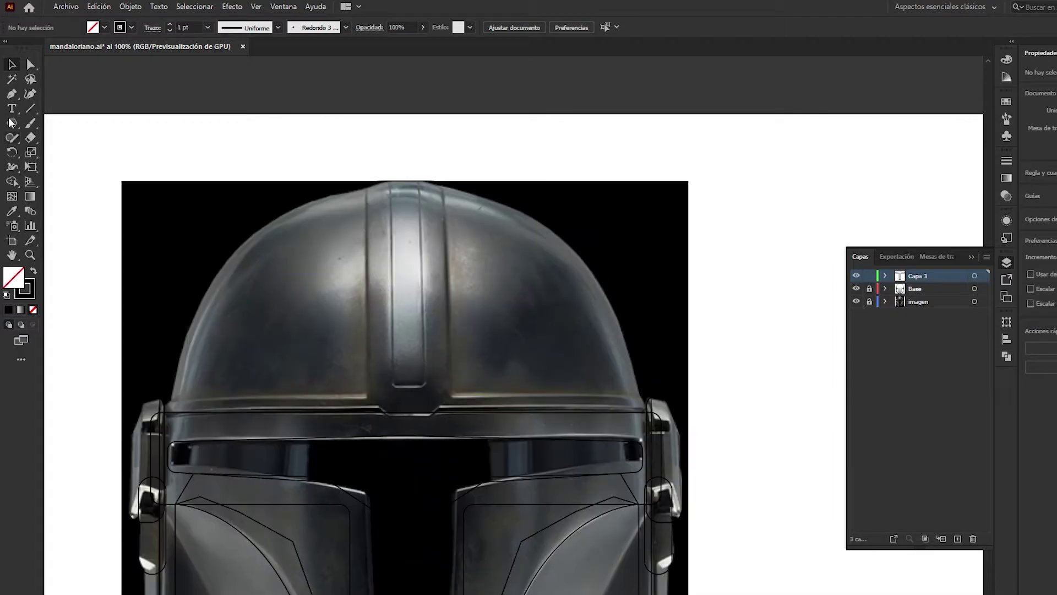
pyautogui.click(12, 94)
pyautogui.click(127, 394)
# - Pen-trace the left half of the centre ridge as a closed path from base to top
pyautogui.click(367, 394)
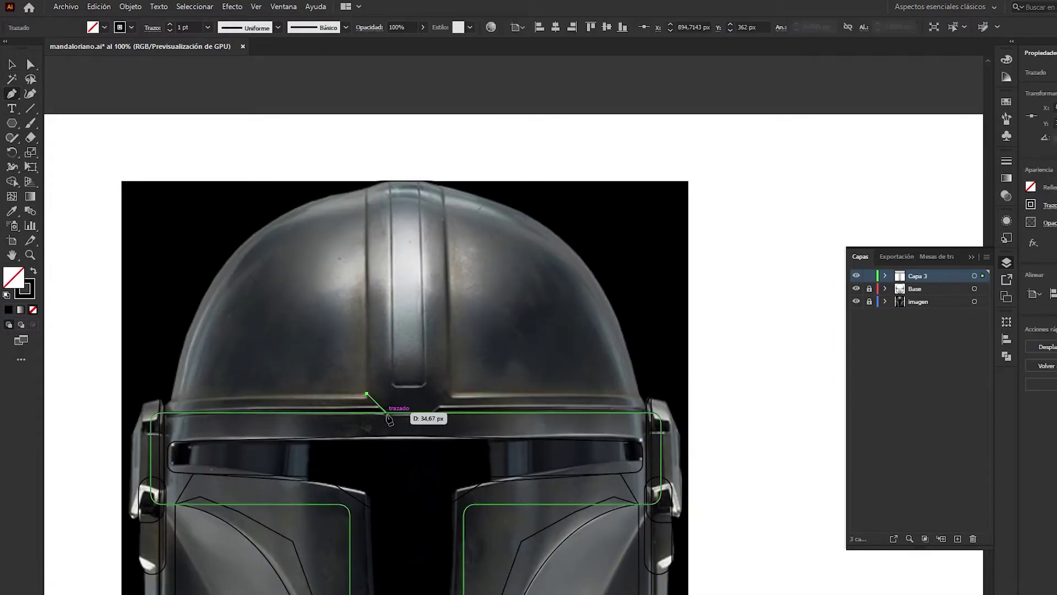
pyautogui.click(385, 416)
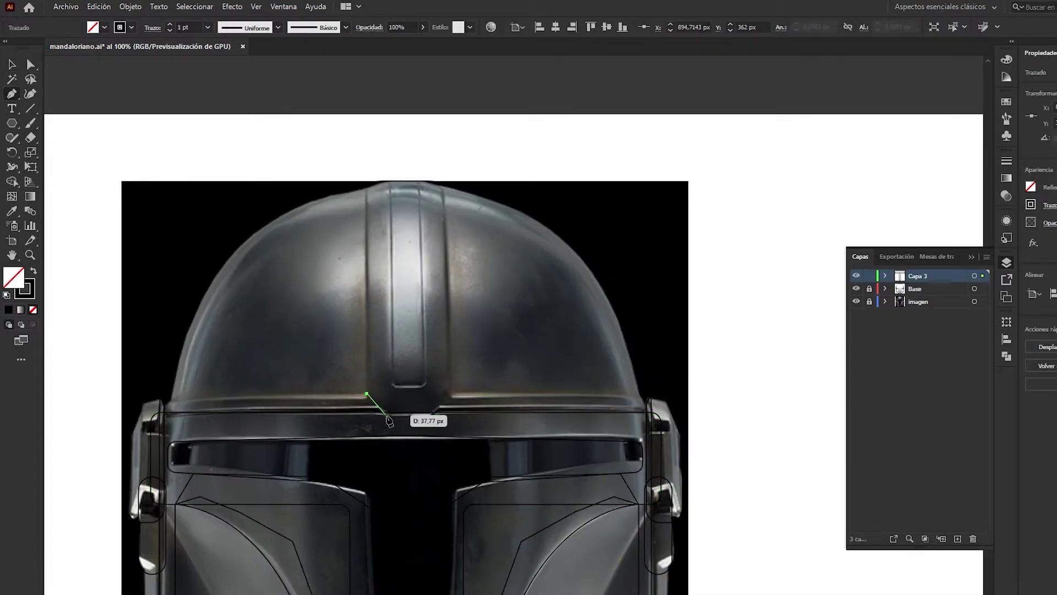
pyautogui.click(405, 182)
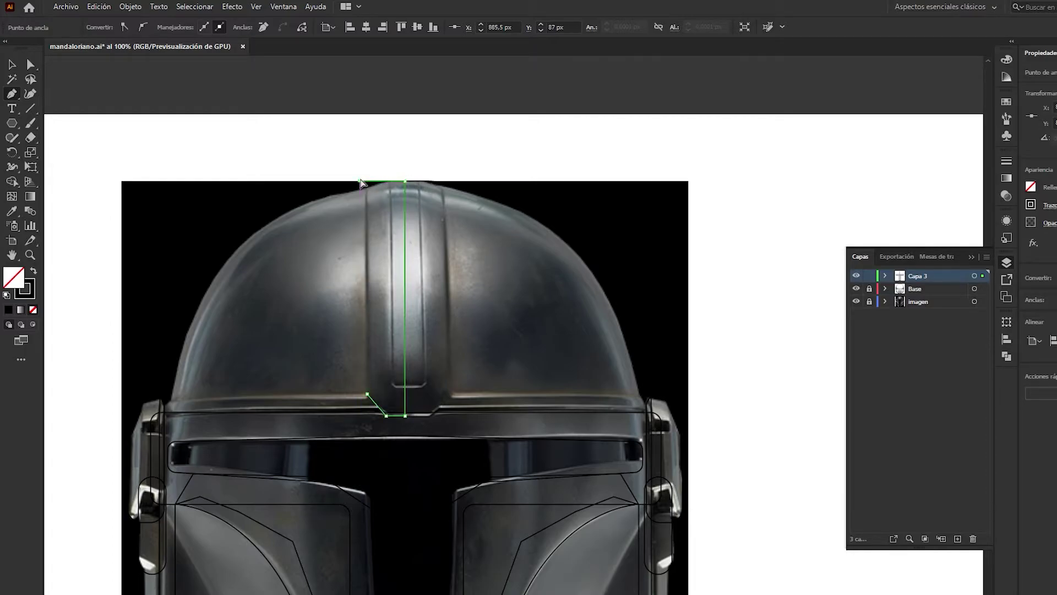
pyautogui.click(367, 181)
pyautogui.click(368, 394)
pyautogui.click(12, 64)
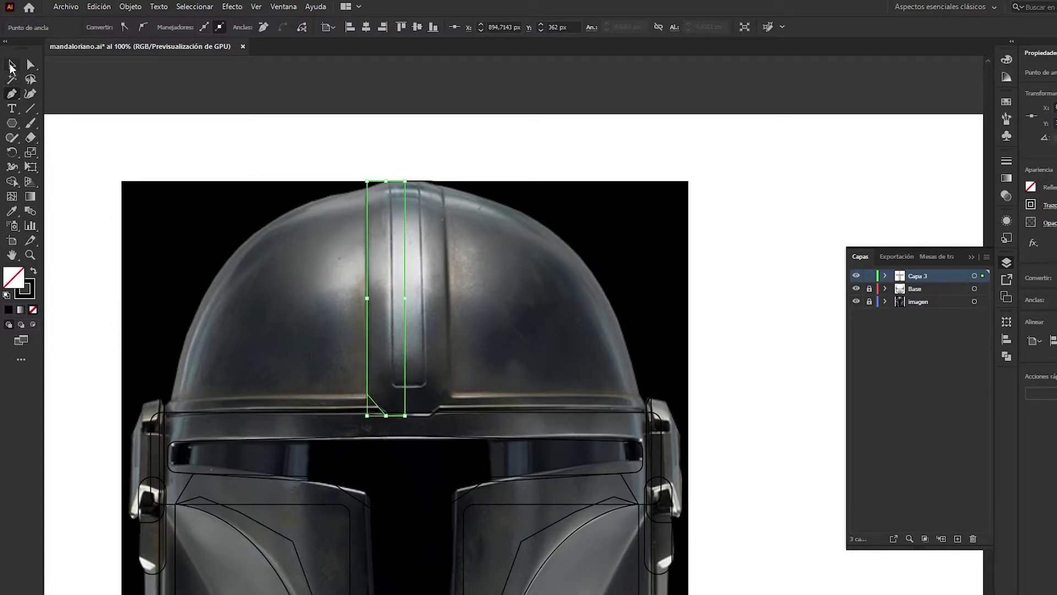
pyautogui.click(296, 134)
pyautogui.moveTo(296, 133); pyautogui.dragTo(231, 121)
# - Duplicate the half-ridge to the right, reflect it vertically, and butt it against the left half
pyautogui.click(341, 204)
pyautogui.moveTo(341, 207); pyautogui.dragTo(387, 206)
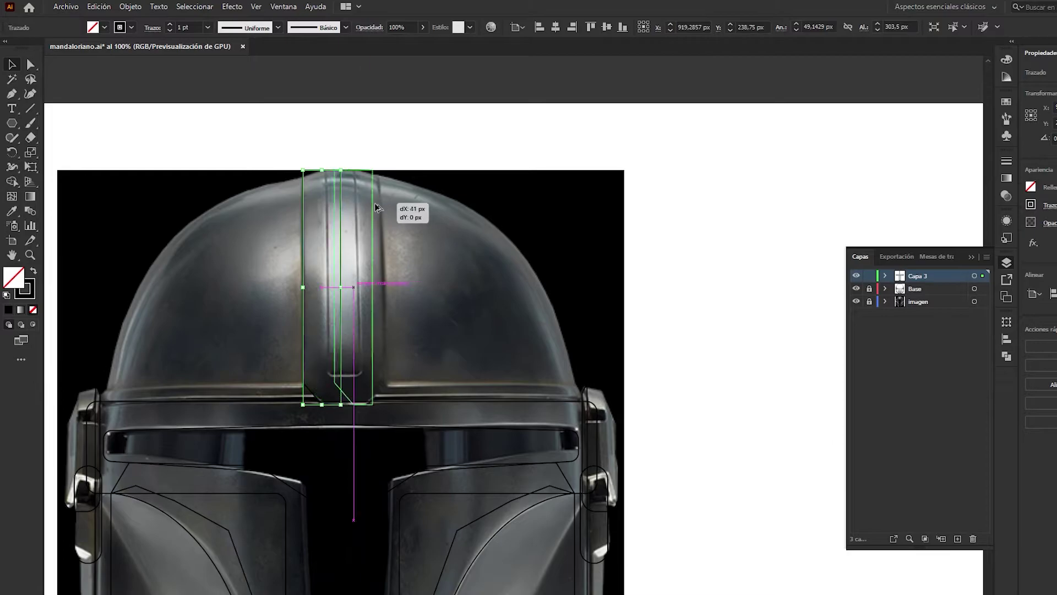
pyautogui.click(131, 6)
pyautogui.click(352, 65)
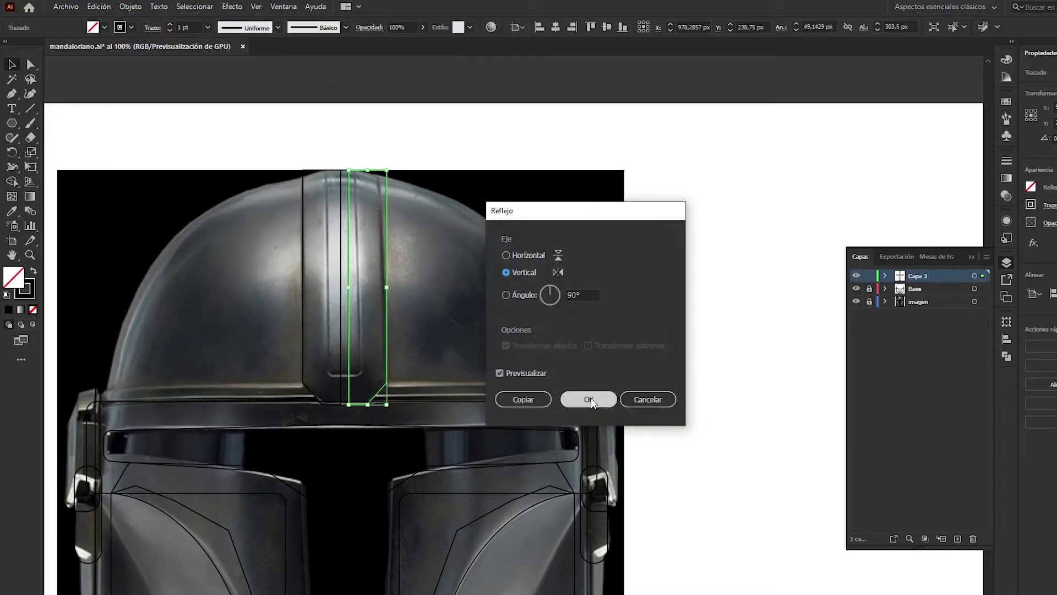
pyautogui.click(591, 398)
pyautogui.hotkey('ctrl', '+')
pyautogui.moveTo(396, 366); pyautogui.dragTo(392, 330)
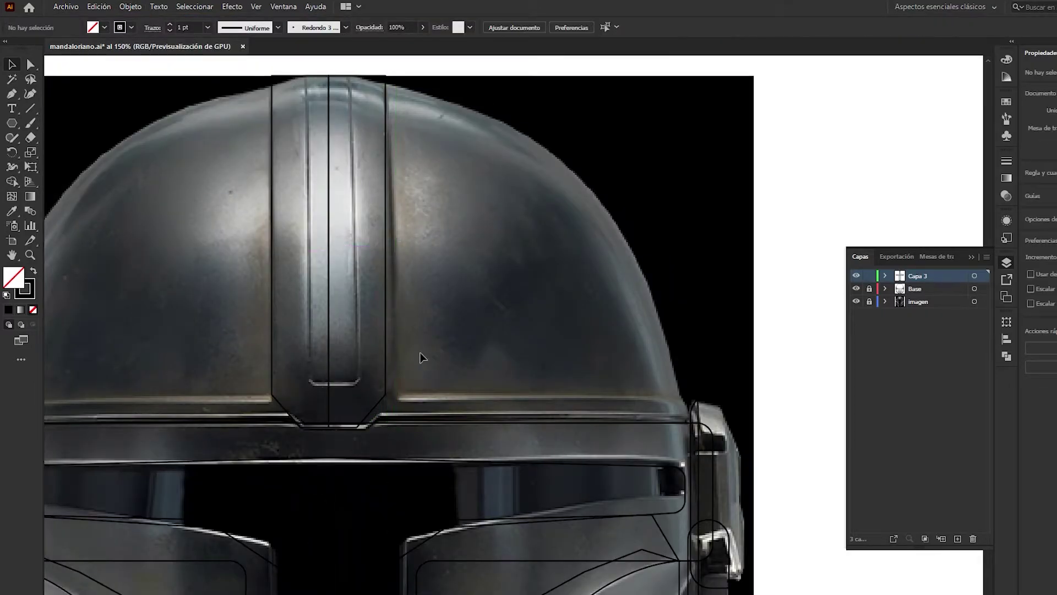
# - Widen both halves to fit the ridge and unite them with Pathfinder
pyautogui.hotkey('ctrl', 'a')
pyautogui.moveTo(397, 251); pyautogui.dragTo(400, 260)
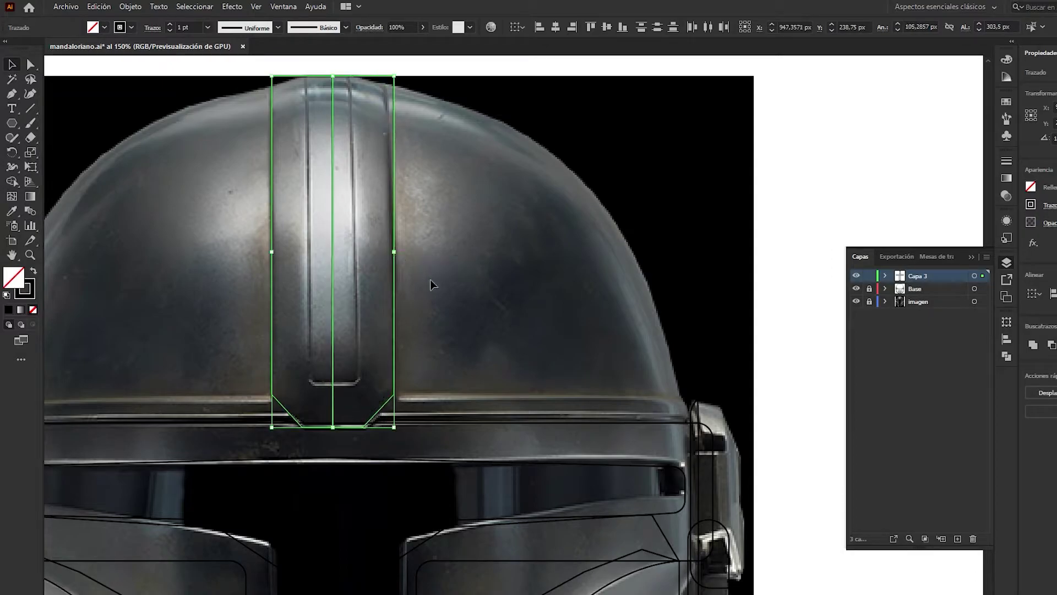
pyautogui.click(394, 192)
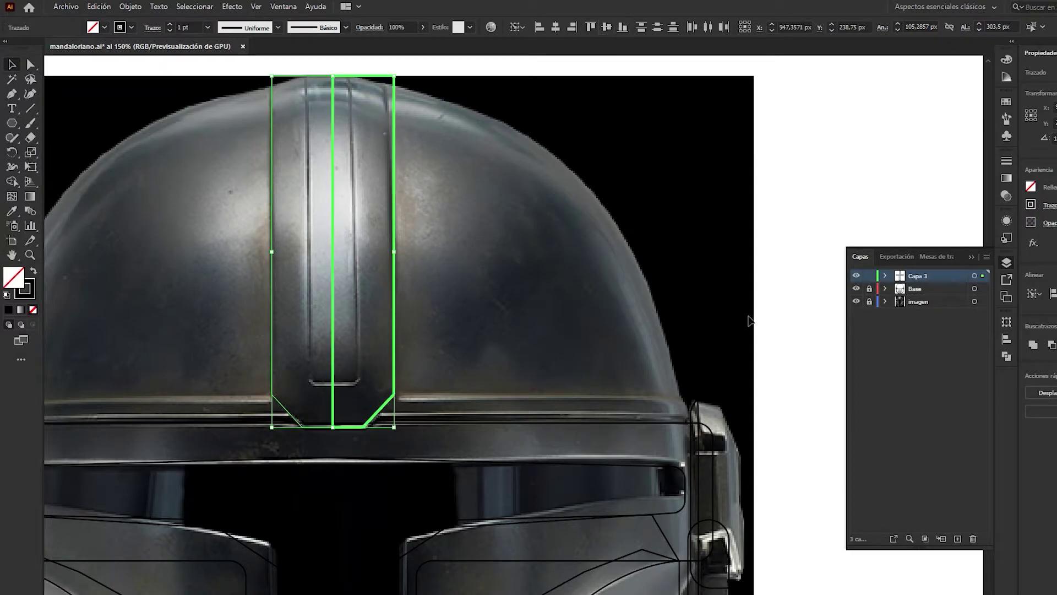
pyautogui.click(1006, 356)
pyautogui.click(864, 349)
pyautogui.click(505, 243)
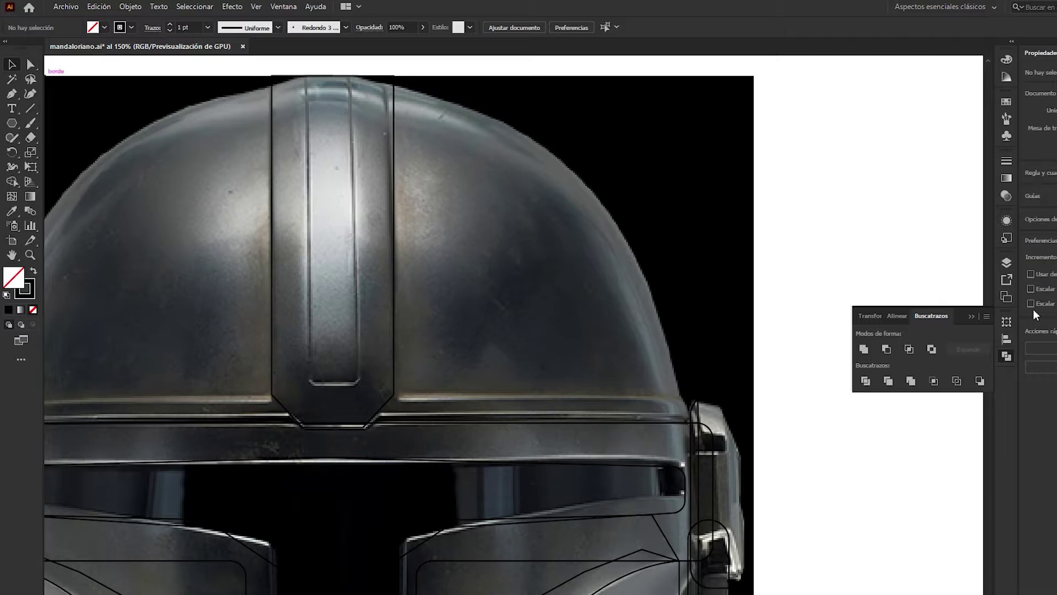
# - Check the outlines against the photo and move the merged ridge off to the right
pyautogui.click(1006, 262)
pyautogui.click(856, 302)
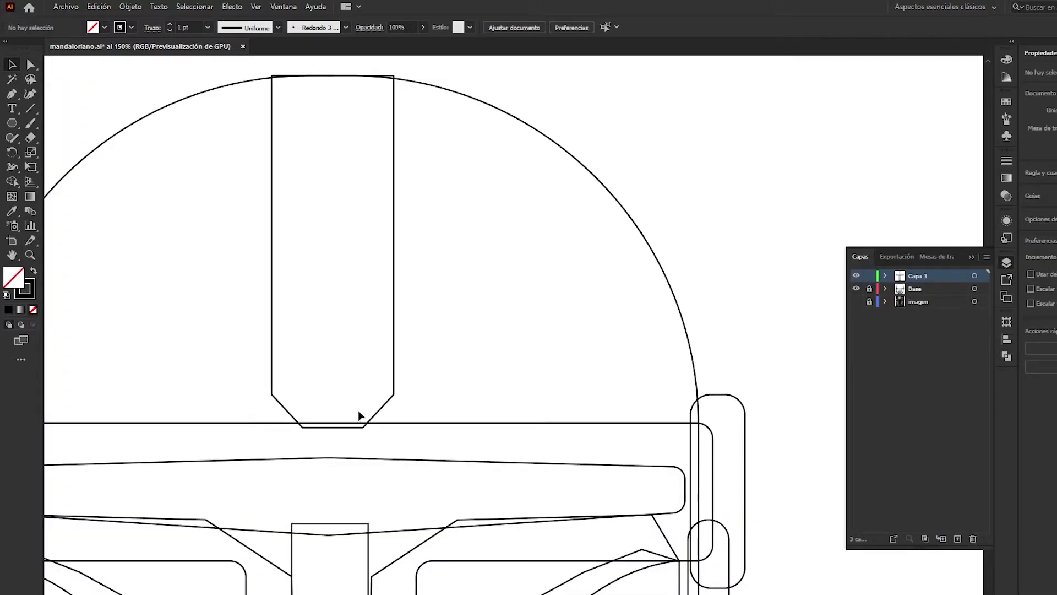
pyautogui.click(857, 301)
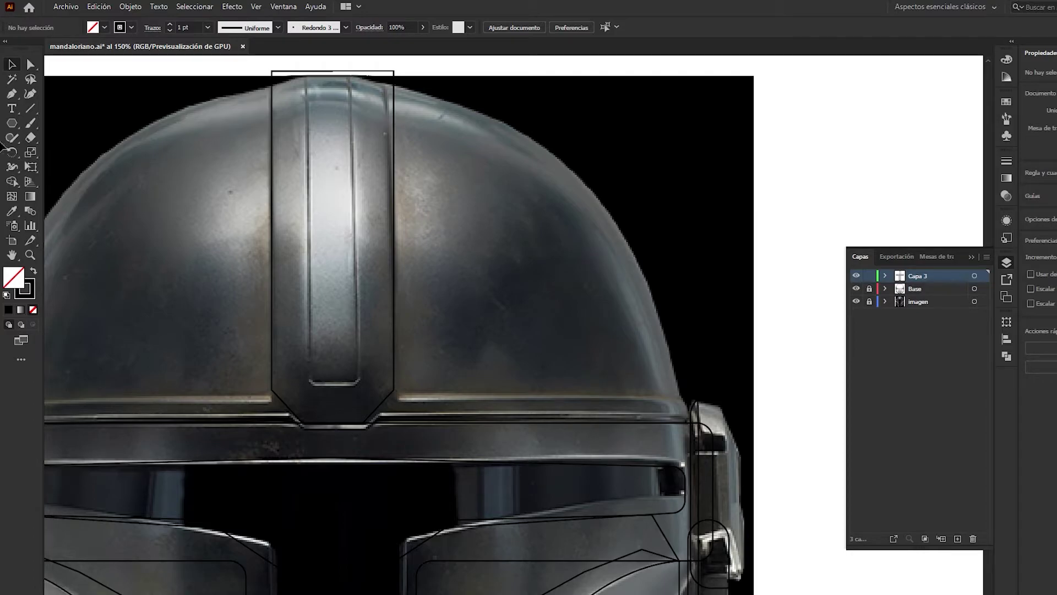
pyautogui.click(12, 122)
pyautogui.click(83, 126)
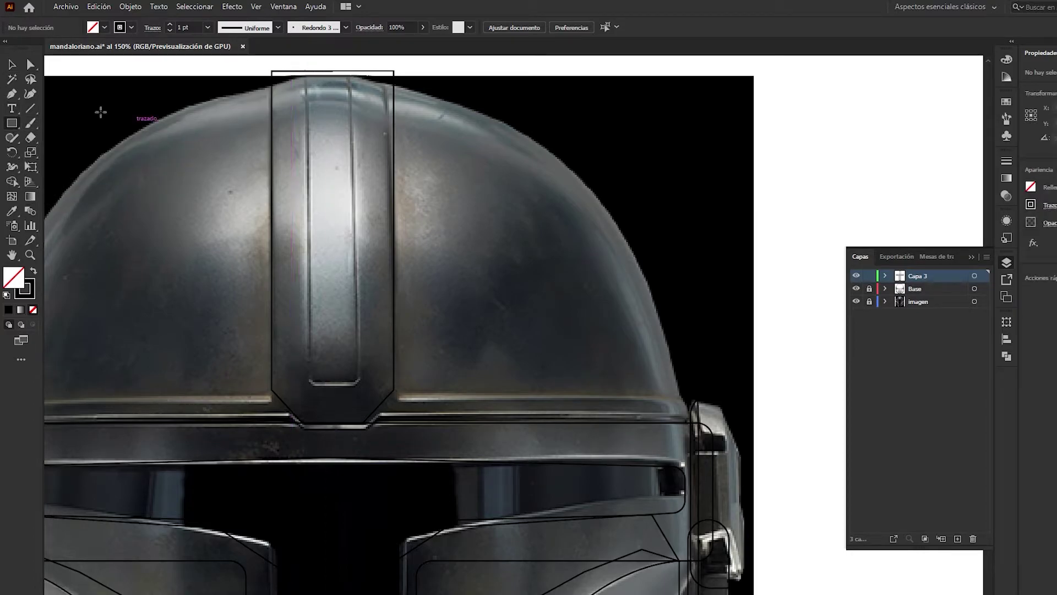
pyautogui.press('v')
pyautogui.moveTo(272, 164); pyautogui.dragTo(592, 155)
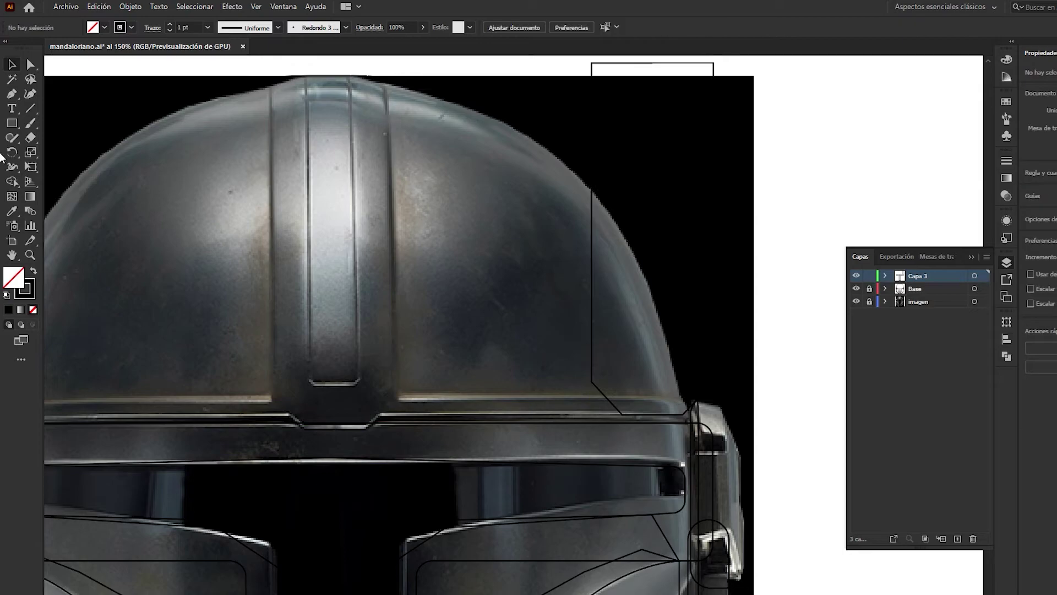
# - Draw a rectangle over the centre ridge and add two anchors on its bottom edge
pyautogui.click(11, 123)
pyautogui.moveTo(272, 70); pyautogui.dragTo(395, 430)
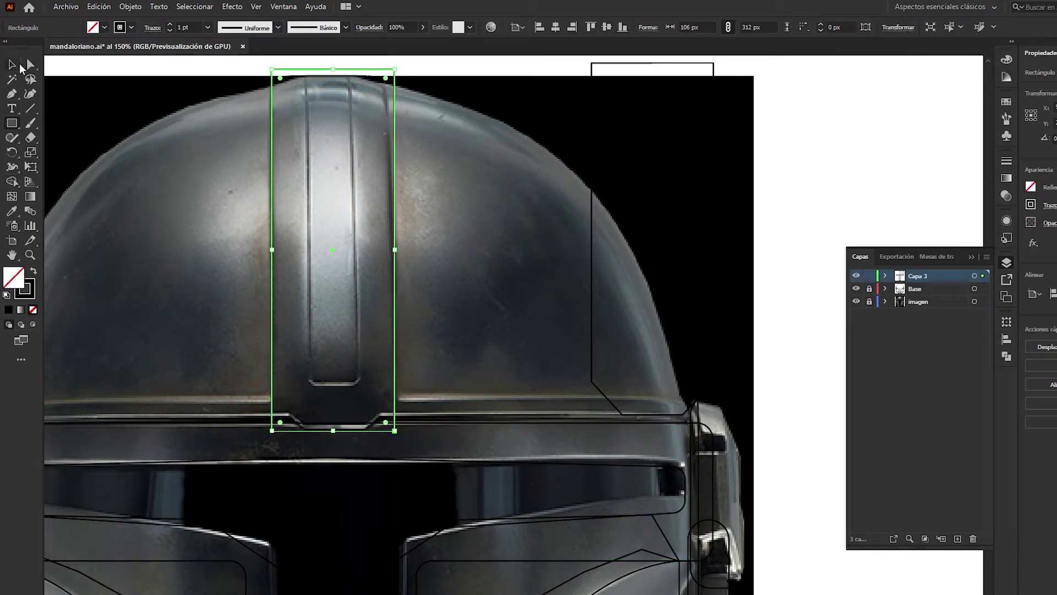
pyautogui.click(12, 93)
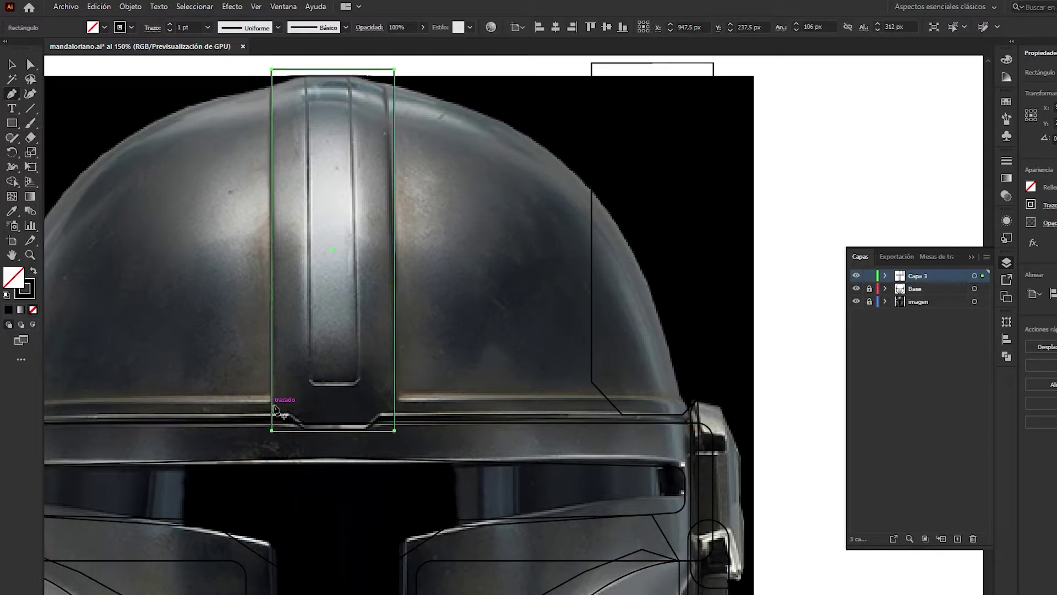
pyautogui.click(300, 430)
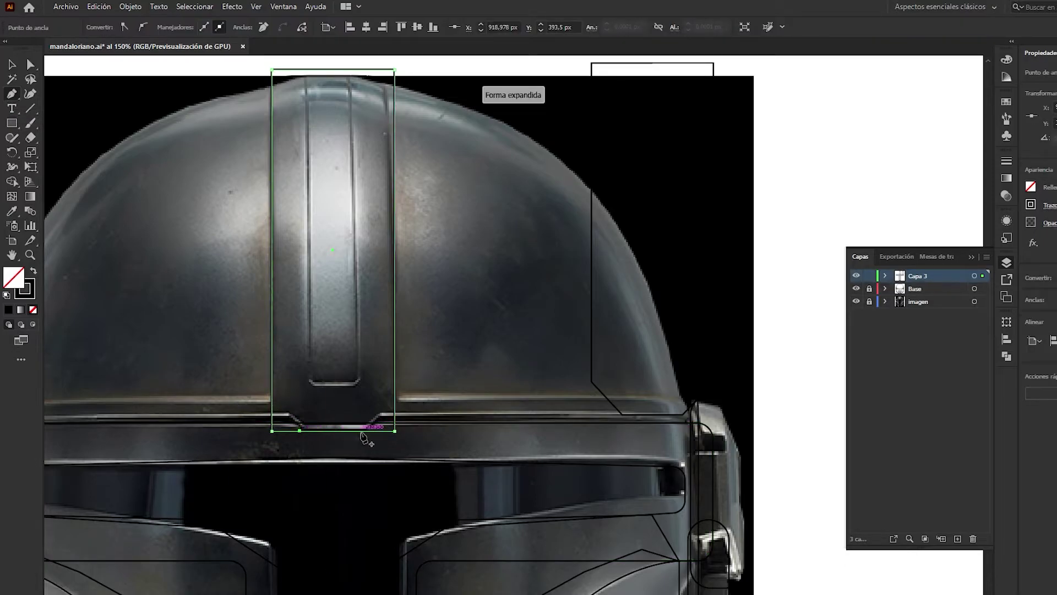
pyautogui.click(365, 430)
# - Raise both bottom corner points with Shift+Up to chamfer the strip's base
pyautogui.press('a')
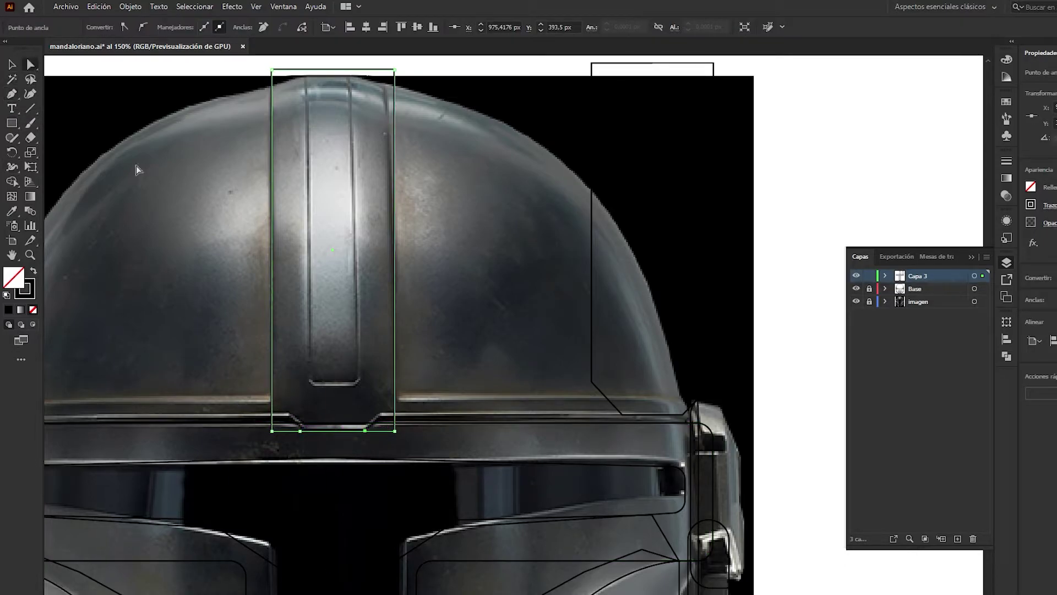
pyautogui.click(273, 431)
pyautogui.hotkey('shift', 'Up')
pyautogui.hotkey('shift', 'Up')
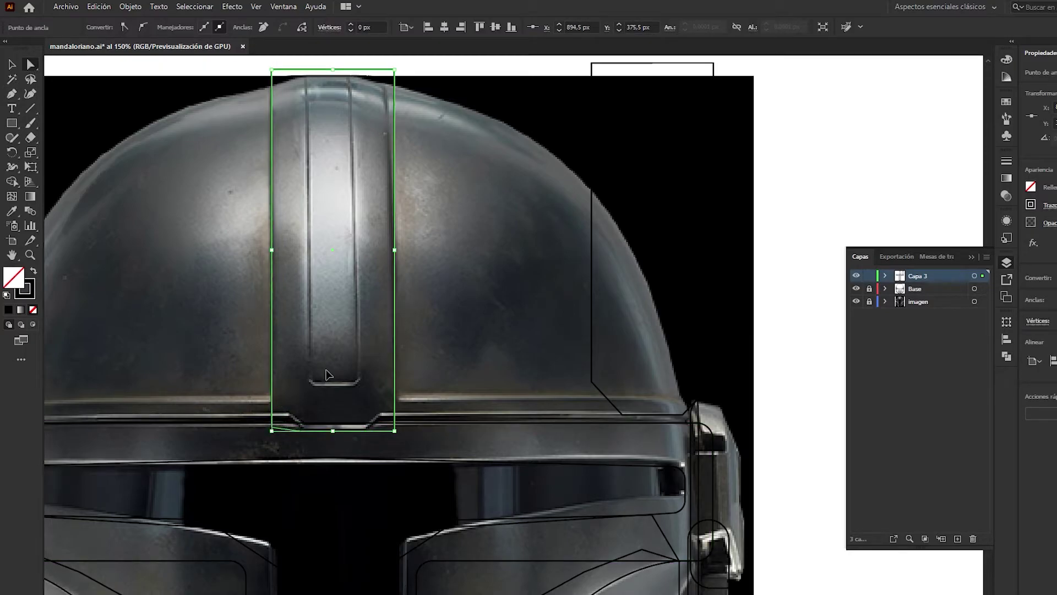
pyautogui.keyDown('shift'); pyautogui.click(394, 430); pyautogui.keyUp('shift')
pyautogui.hotkey('shift', 'Up')
pyautogui.hotkey('shift', 'Up')
pyautogui.hotkey('shift', 'Up')
pyautogui.hotkey('shift', 'Up')
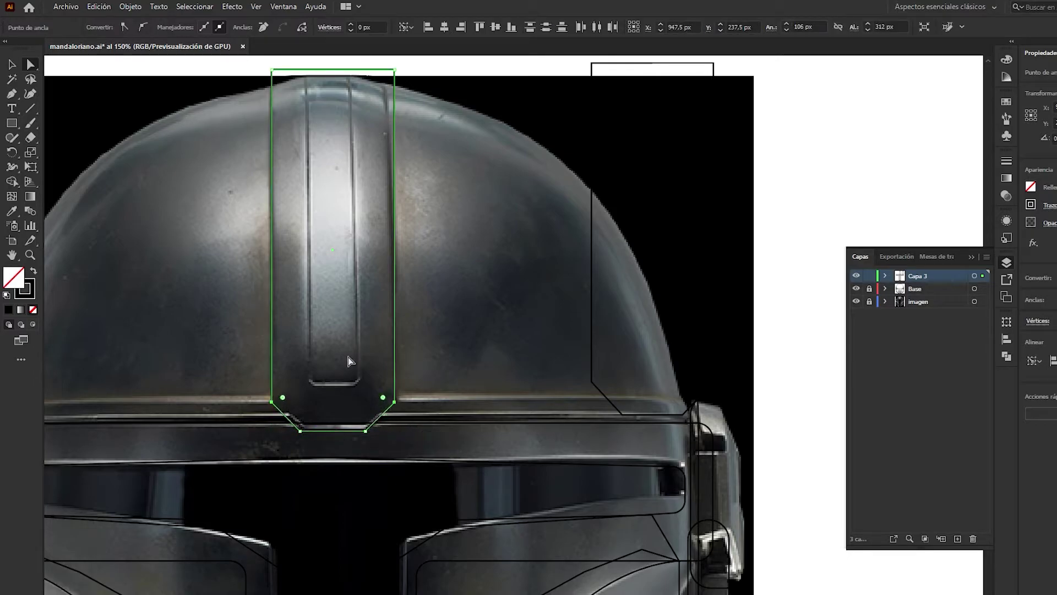
pyautogui.press('v')
pyautogui.click(449, 288)
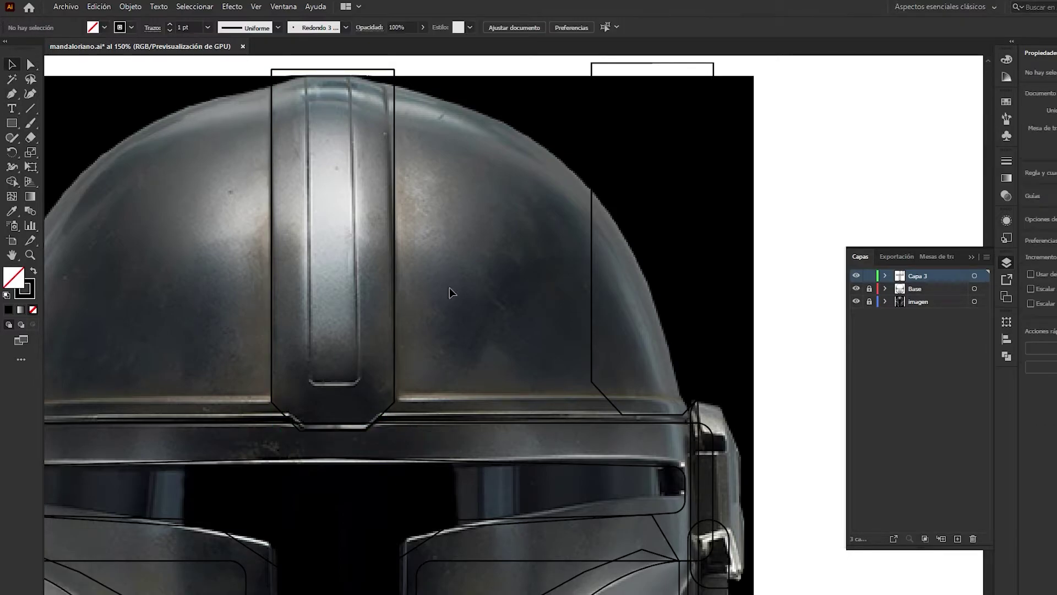
# - Delete the stray rectangle outline on the right and hide the helmet photo
pyautogui.click(612, 269)
pyautogui.press('Delete')
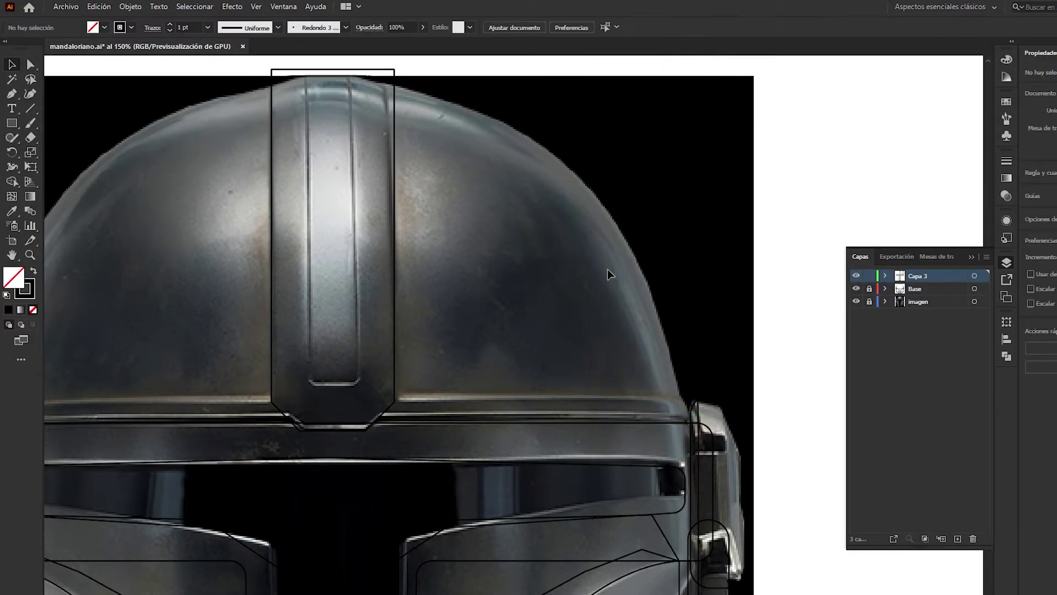
pyautogui.scroll(1, 411, 227)
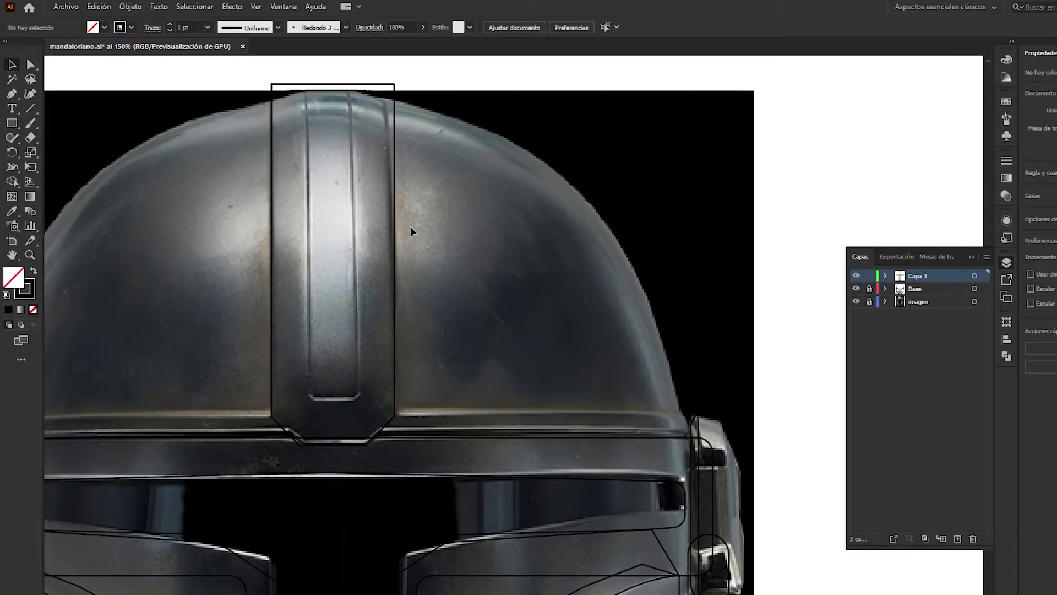
pyautogui.click(856, 301)
# - Trim the ridge strip's top above the dome arc using the Shape Builder
pyautogui.click(395, 378)
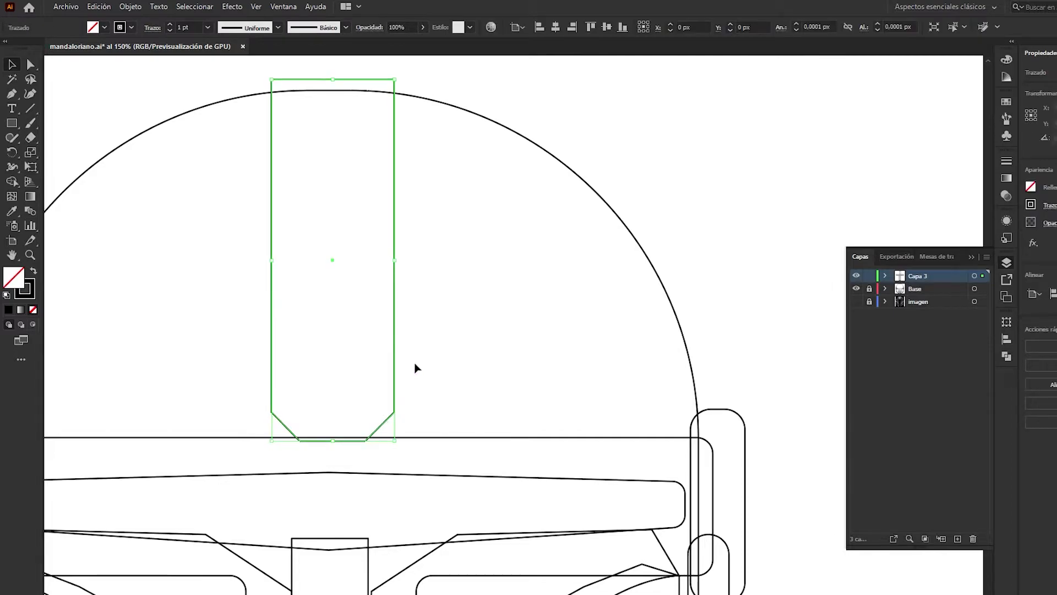
pyautogui.click(456, 274)
pyautogui.scroll(1, 456, 273)
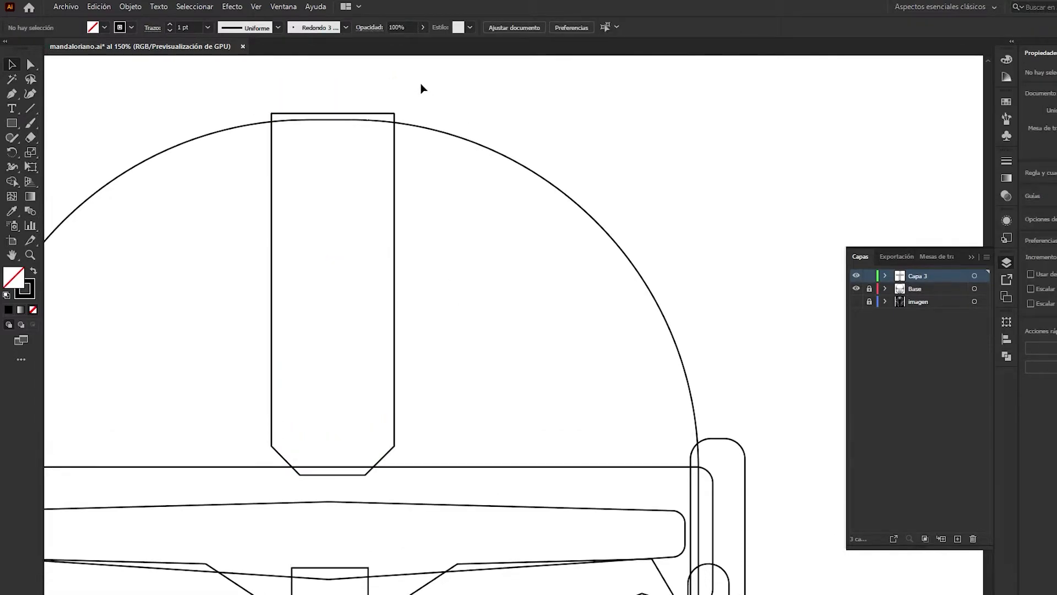
pyautogui.moveTo(661, 189); pyautogui.dragTo(307, 113)
pyautogui.scroll(1, 306, 113)
pyautogui.hotkey('shift', 'm')
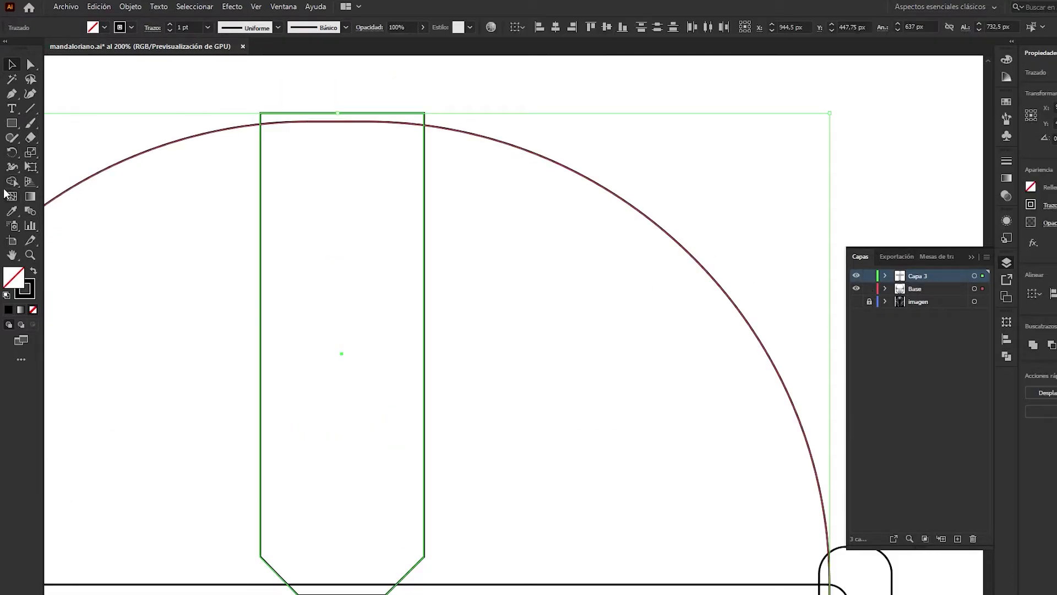
pyautogui.keyDown('alt'); pyautogui.click(272, 117); pyautogui.keyUp('alt')
pyautogui.click(12, 64)
pyautogui.click(167, 206)
pyautogui.scroll(-2, 169, 204)
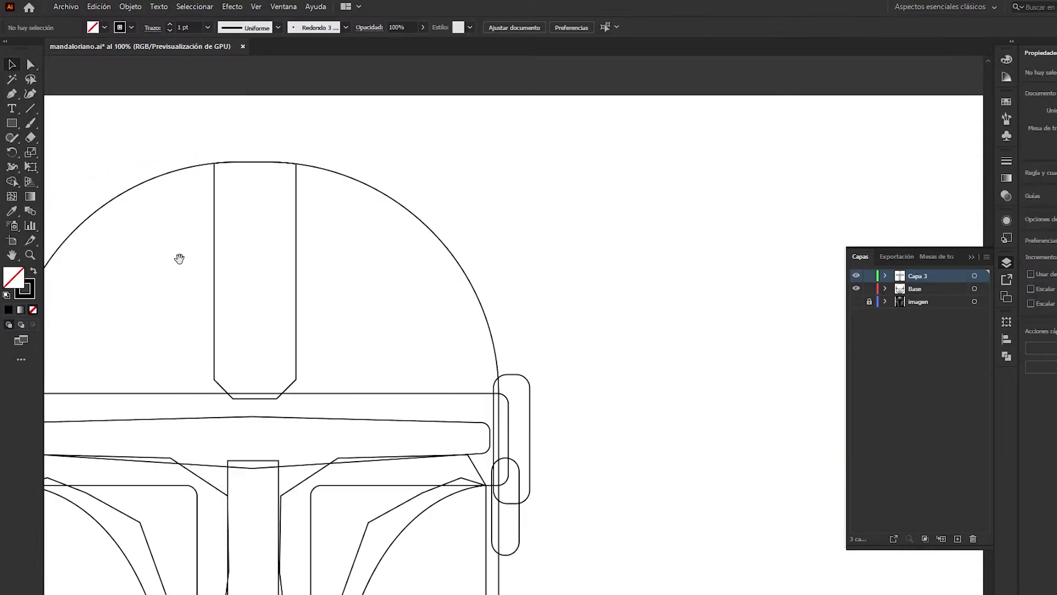
# - Add an inner copy of the ridge strip with Offset Path at -10 px
pyautogui.click(341, 182)
pyautogui.click(131, 7)
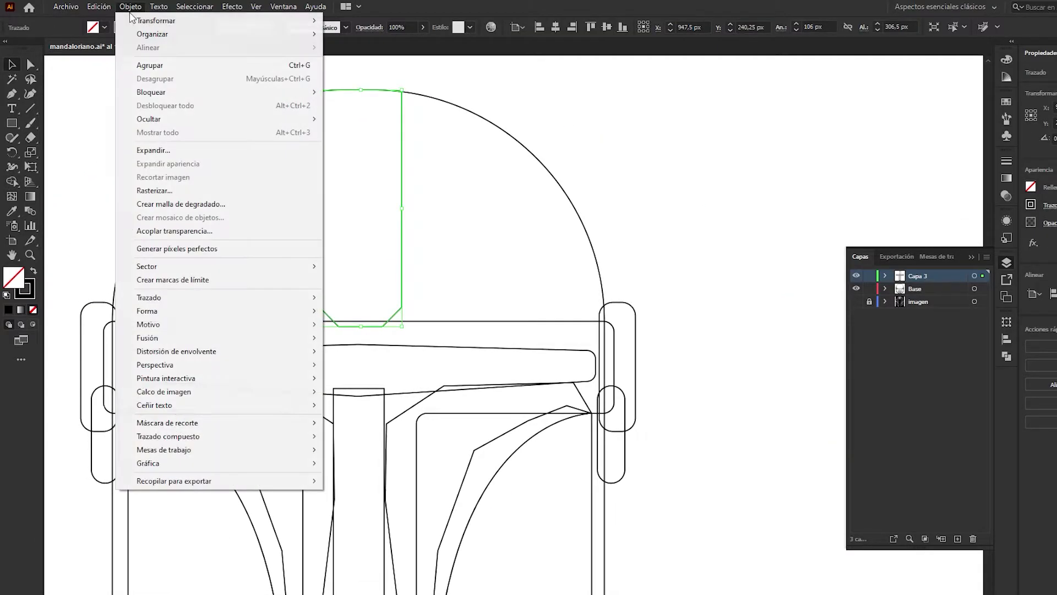
pyautogui.click(419, 343)
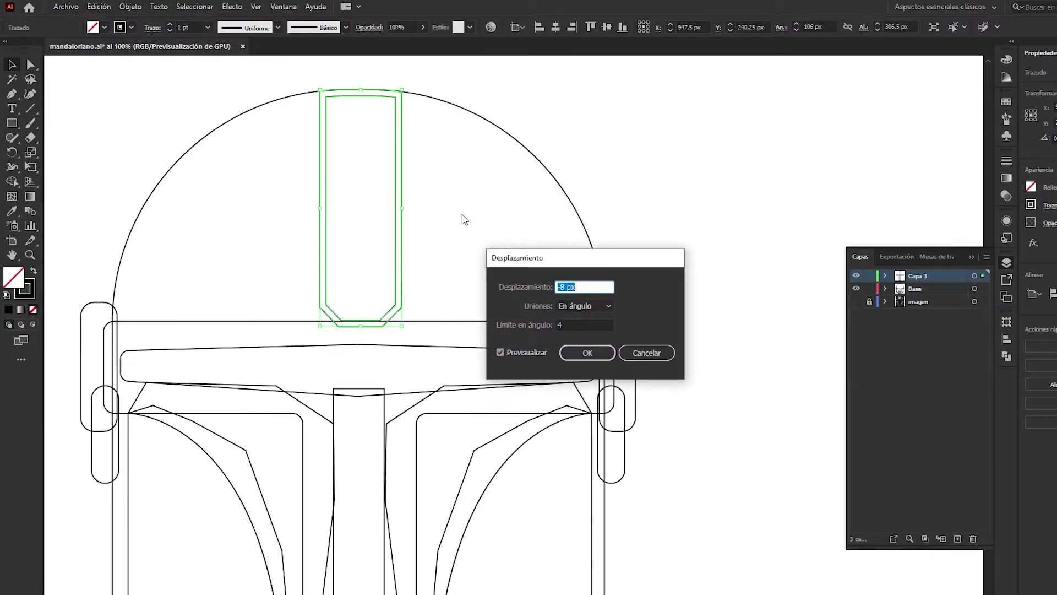
pyautogui.write('-10')
pyautogui.press('Return')
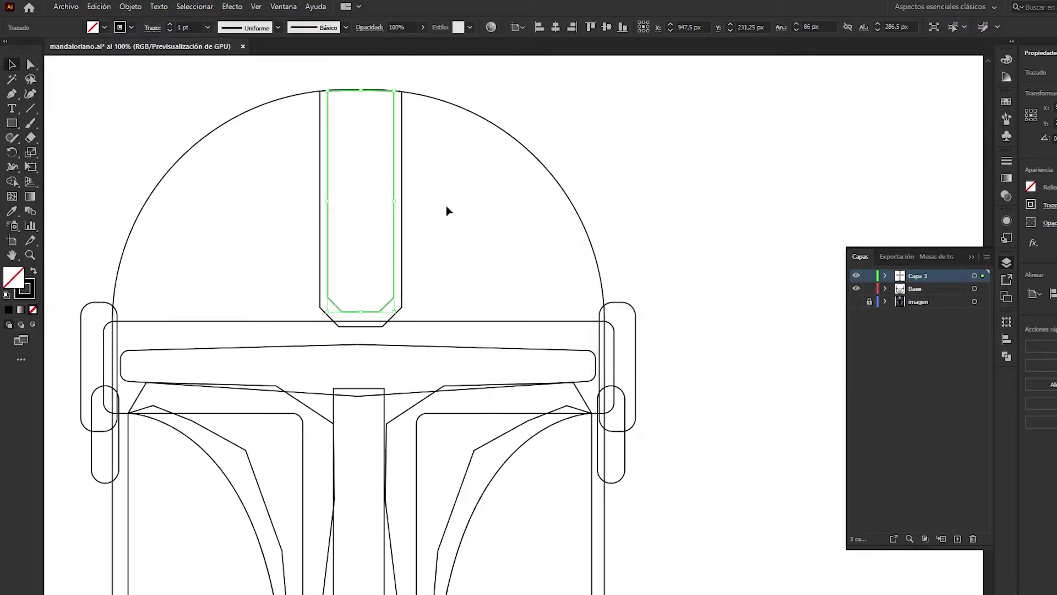
pyautogui.click(470, 276)
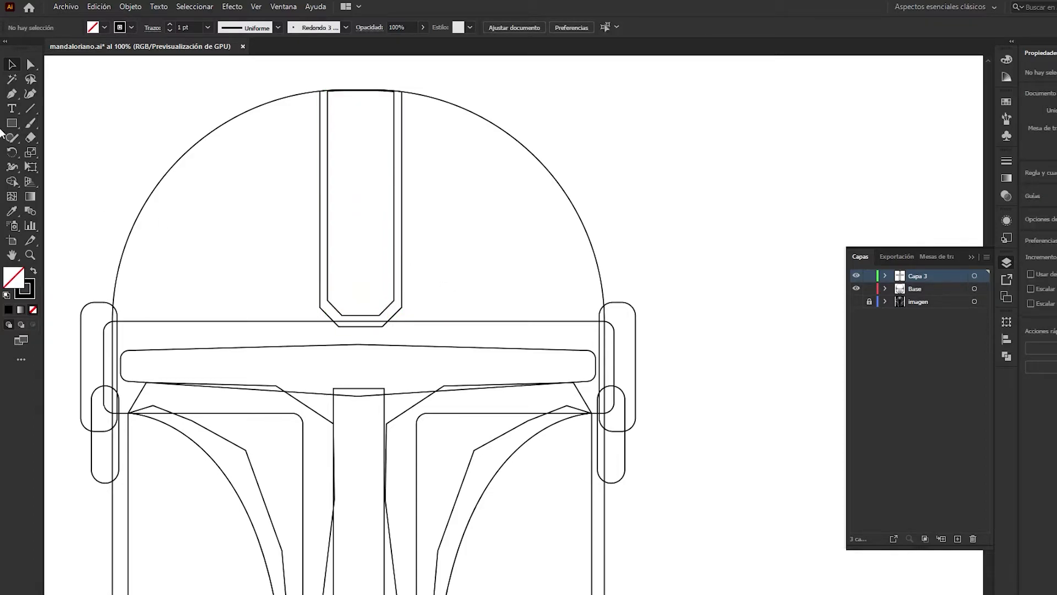
# - On the Base layer, draw a straight 632 px line across the dome's base
pyautogui.click(7, 94)
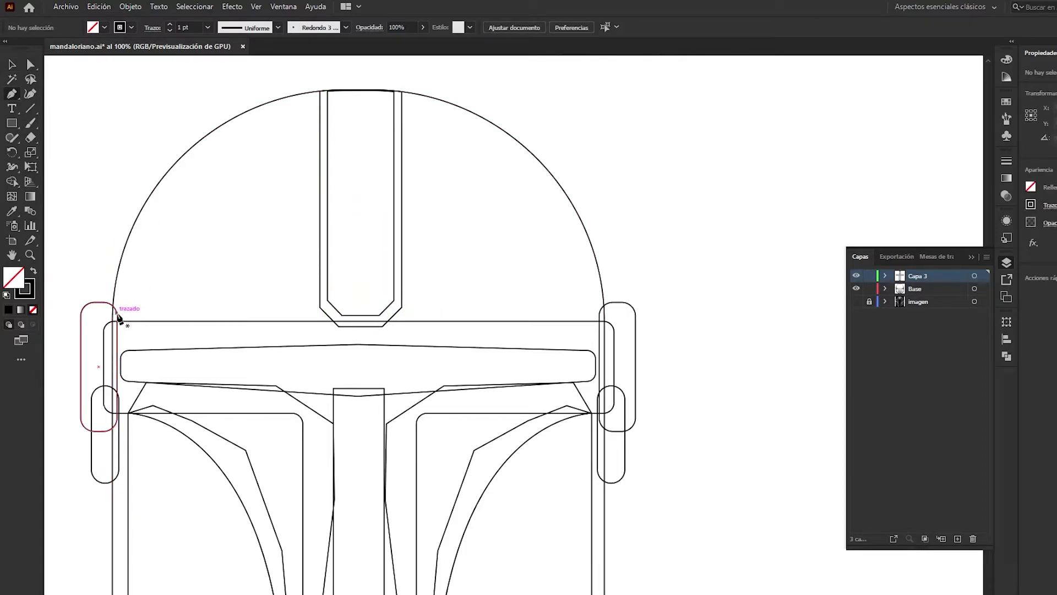
pyautogui.click(916, 290)
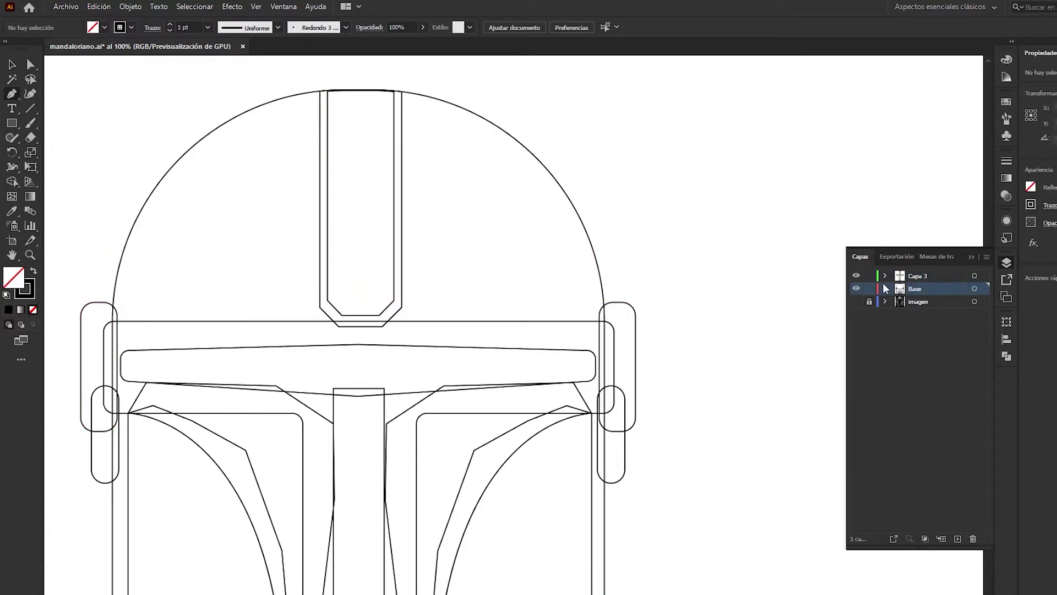
pyautogui.click(112, 315)
pyautogui.click(601, 311)
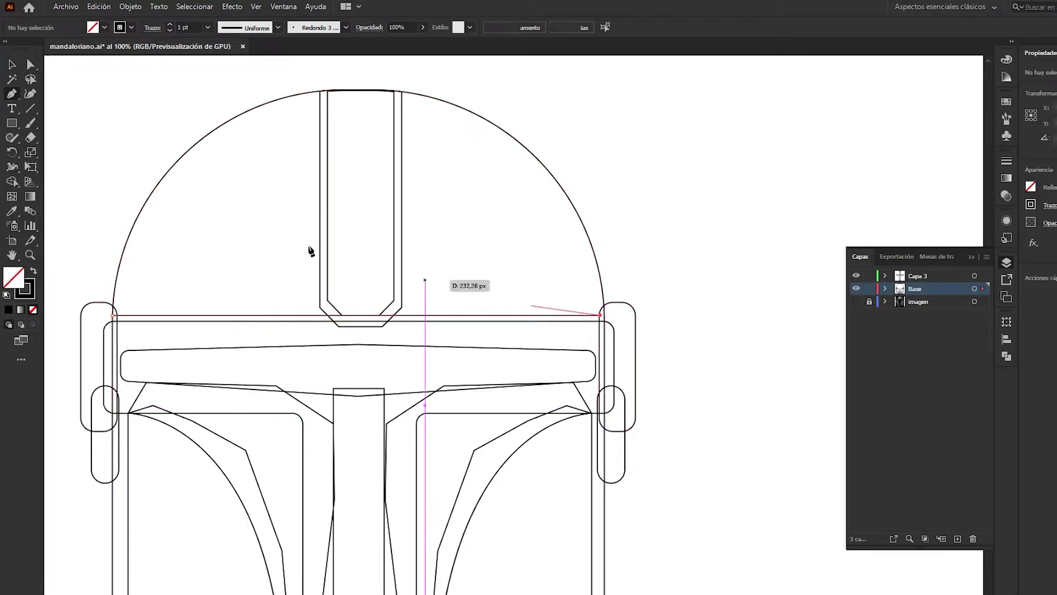
pyautogui.press('v')
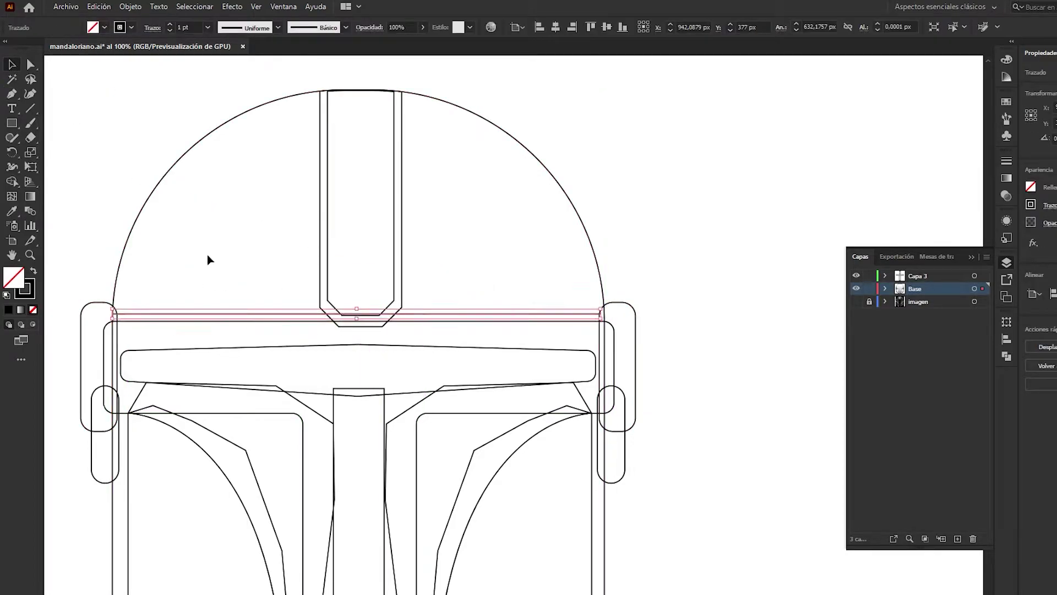
# - Zoom in and inspect the base line's right endpoint with Direct Selection
pyautogui.press('a')
pyautogui.scroll(2, 646, 338)
pyautogui.click(512, 261)
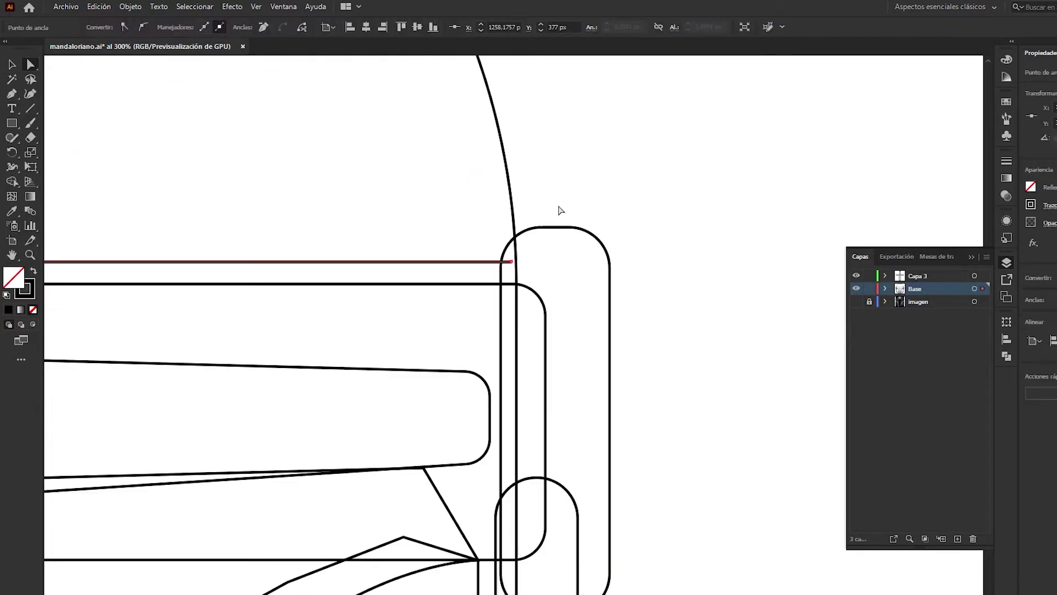
pyautogui.click(427, 210)
pyautogui.press('v')
pyautogui.scroll(-2, 578, 257)
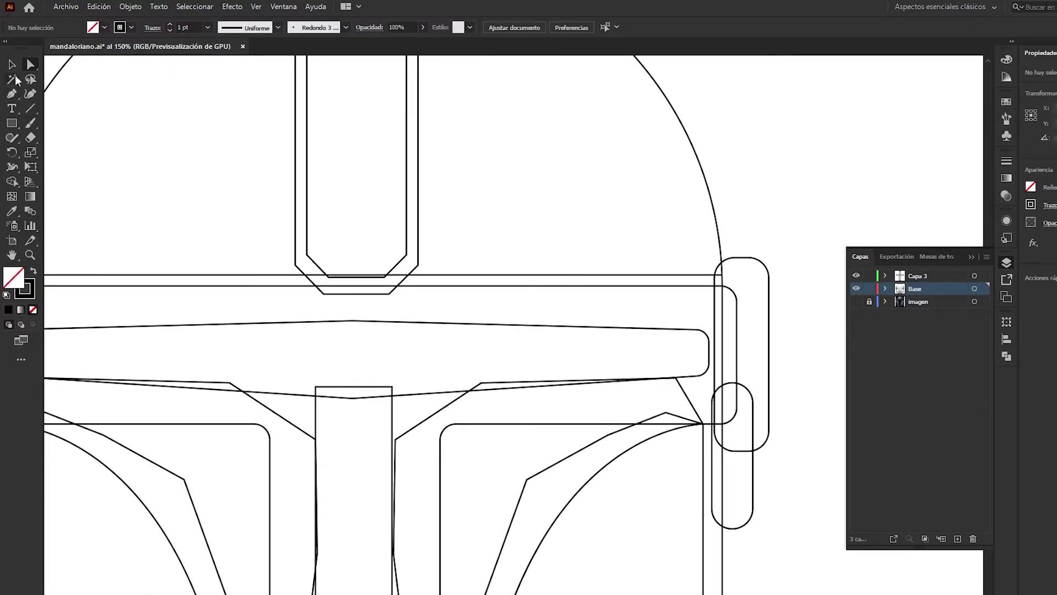
# - Toggle the imagen photo layer to check alignment, then recenter the helmet view
pyautogui.click(856, 302)
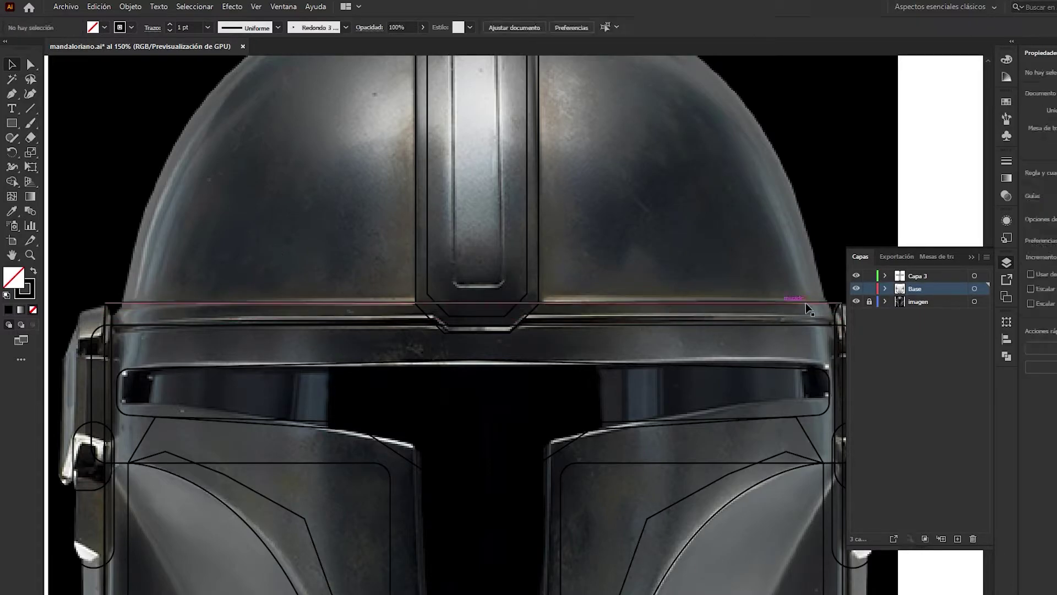
pyautogui.click(856, 301)
pyautogui.scroll(-3, 313, 254)
pyautogui.scroll(1, 348, 224)
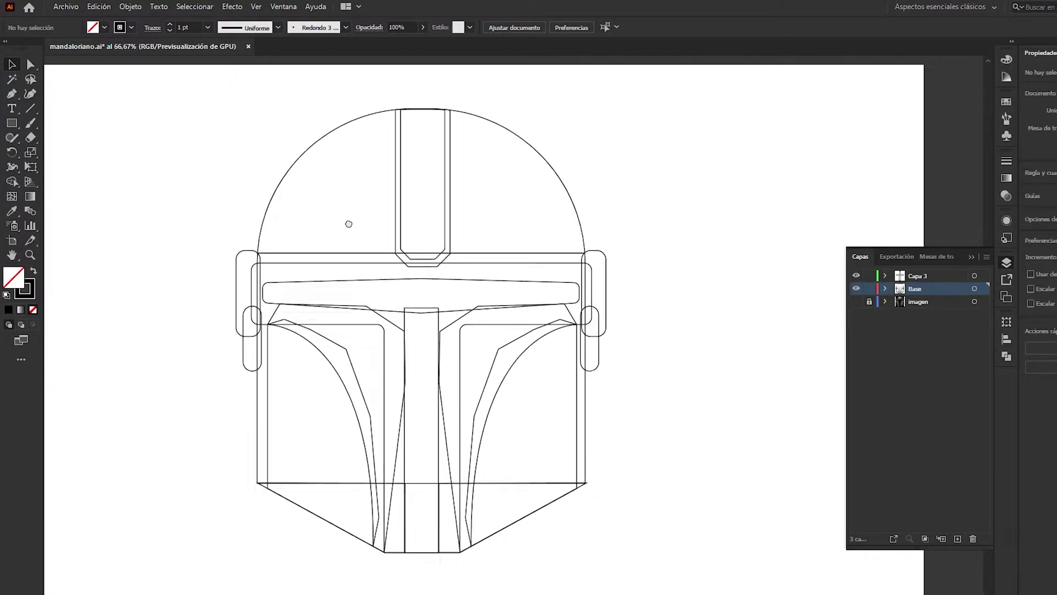
pyautogui.moveTo(349, 224); pyautogui.dragTo(351, 207)
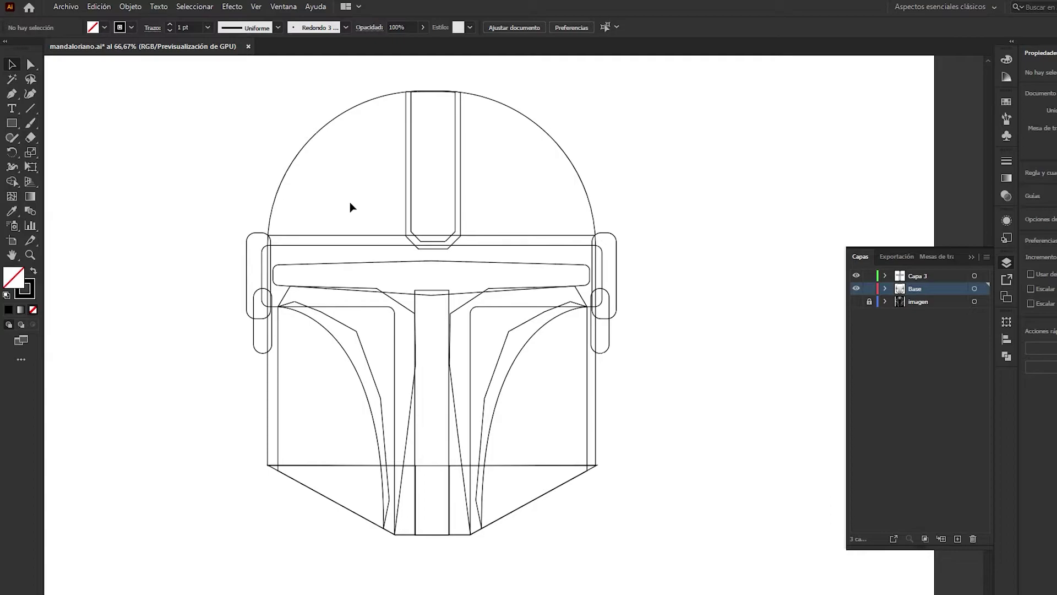
# - Show and unlock the helmet reference photo and move it to the right of the line drawing
pyautogui.click(857, 302)
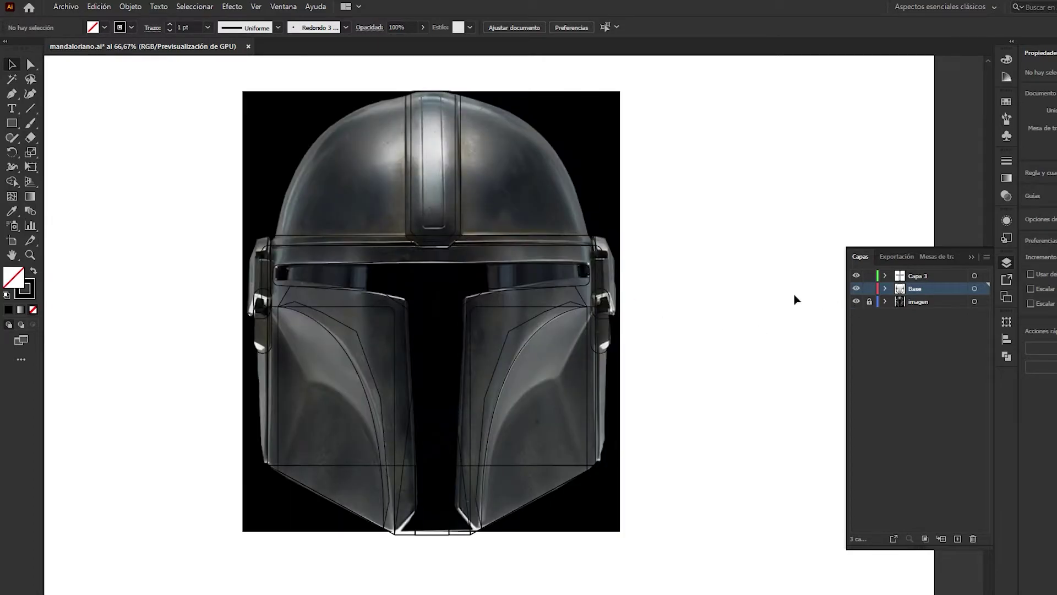
pyautogui.click(871, 302)
pyautogui.moveTo(276, 149); pyautogui.dragTo(631, 167)
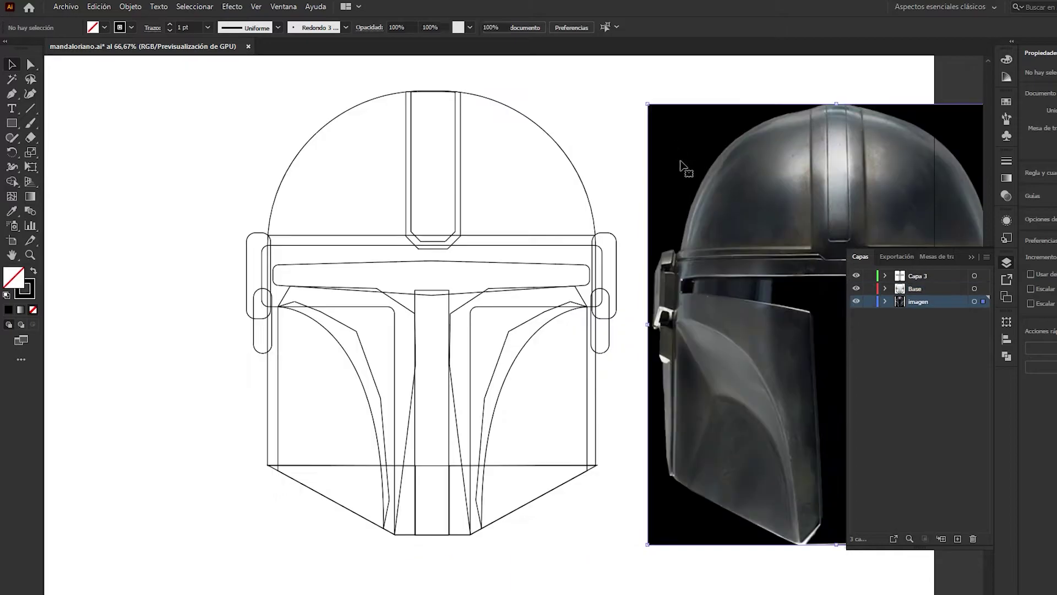
pyautogui.hscroll(5, 631, 167)
pyautogui.moveTo(659, 133); pyautogui.dragTo(654, 124)
pyautogui.click(1007, 262)
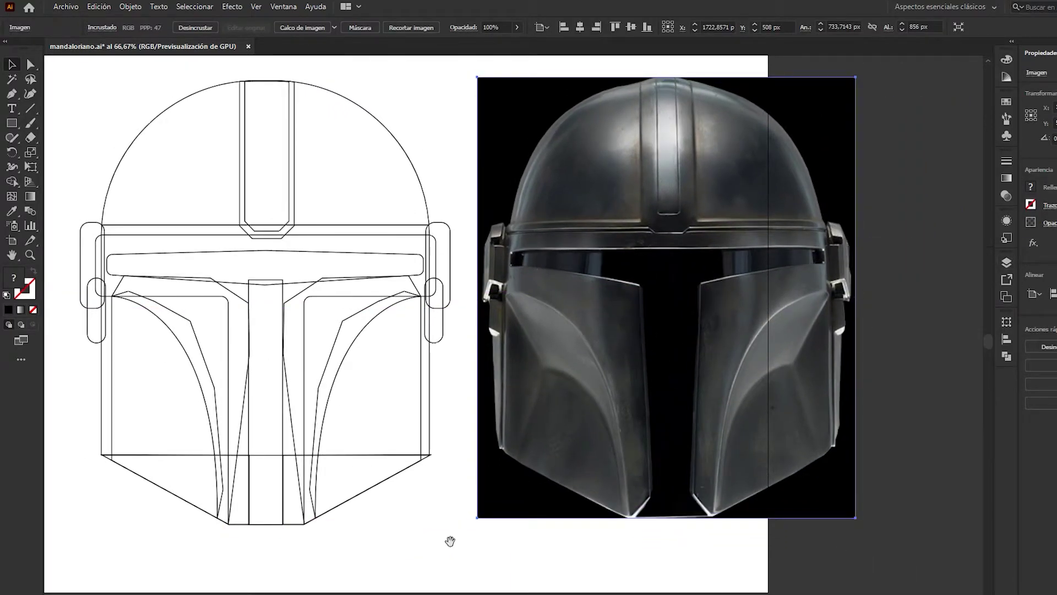
# - Check the helmet dome outline in the layers list, then clear the selection
pyautogui.hscroll(-2, 449, 541)
pyautogui.click(133, 171)
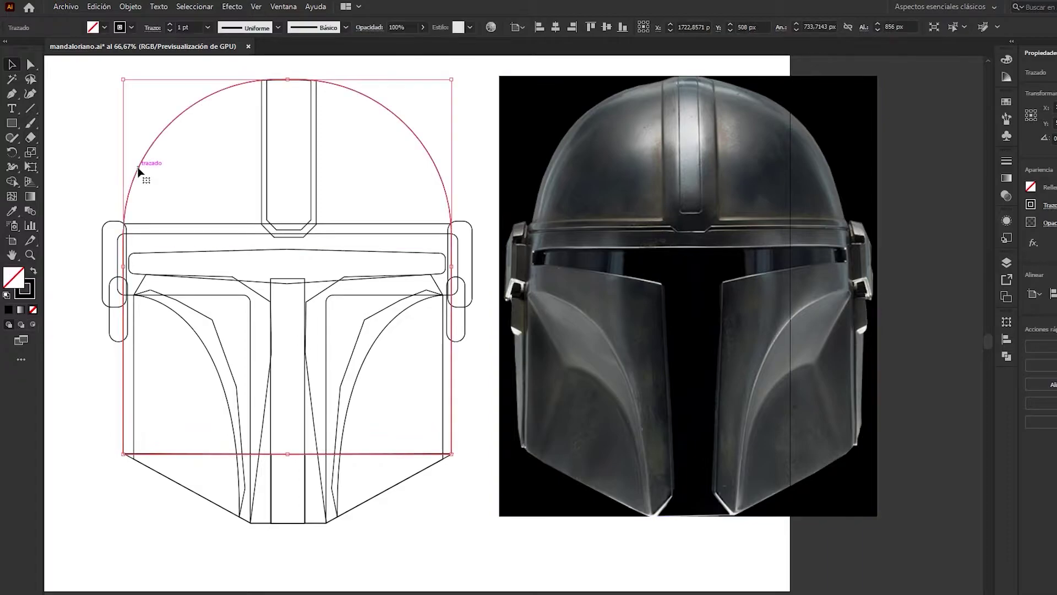
pyautogui.click(1006, 262)
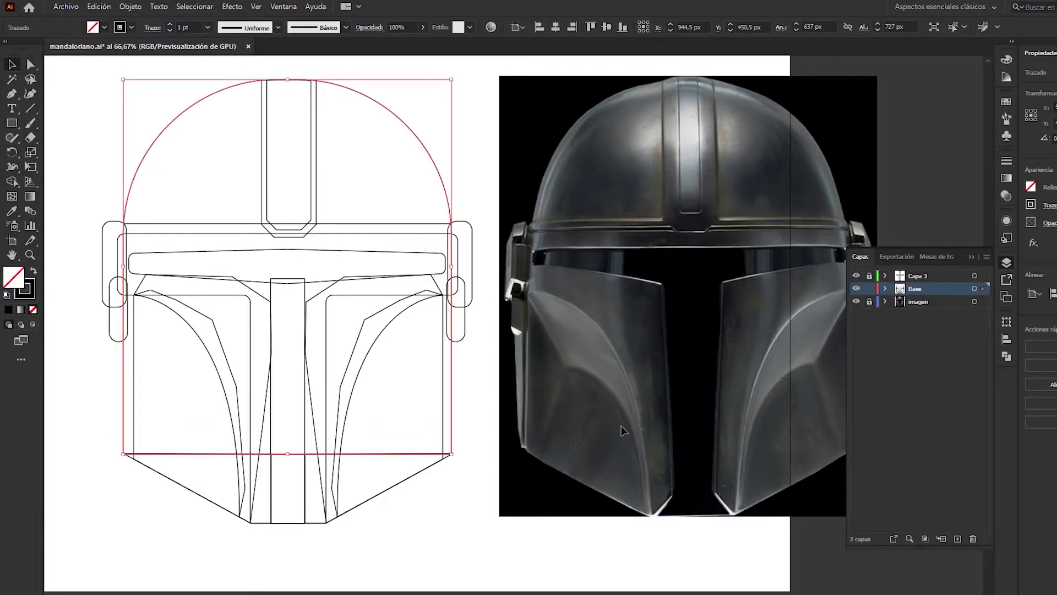
pyautogui.click(337, 526)
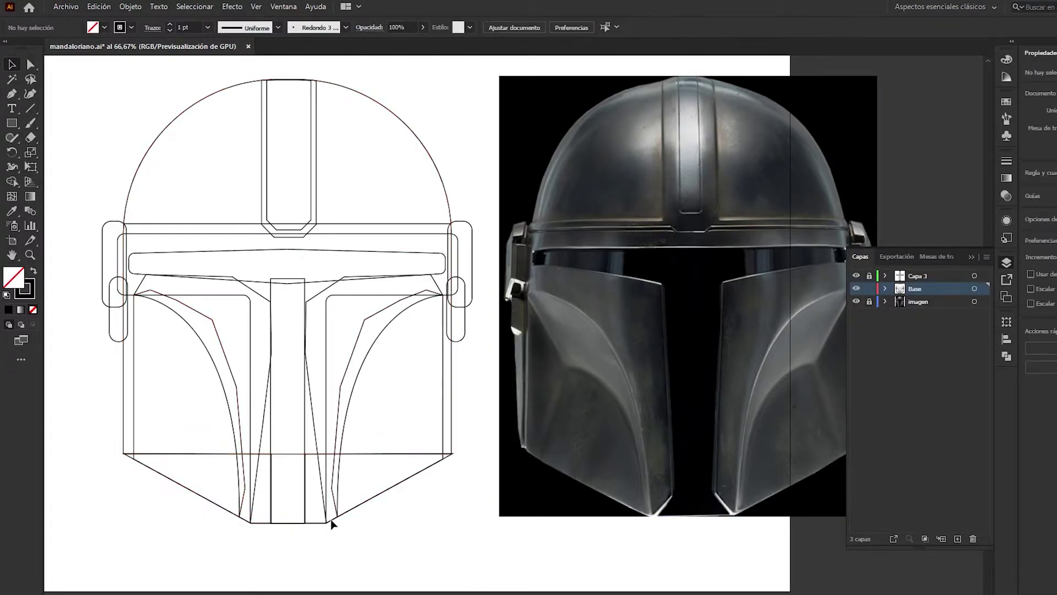
# - Fill the helmet dome shape with light grey R175 G179 B179 and set its stroke to None
pyautogui.moveTo(161, 440); pyautogui.dragTo(179, 459)
pyautogui.moveTo(118, 129); pyautogui.dragTo(161, 160)
pyautogui.click(1007, 101)
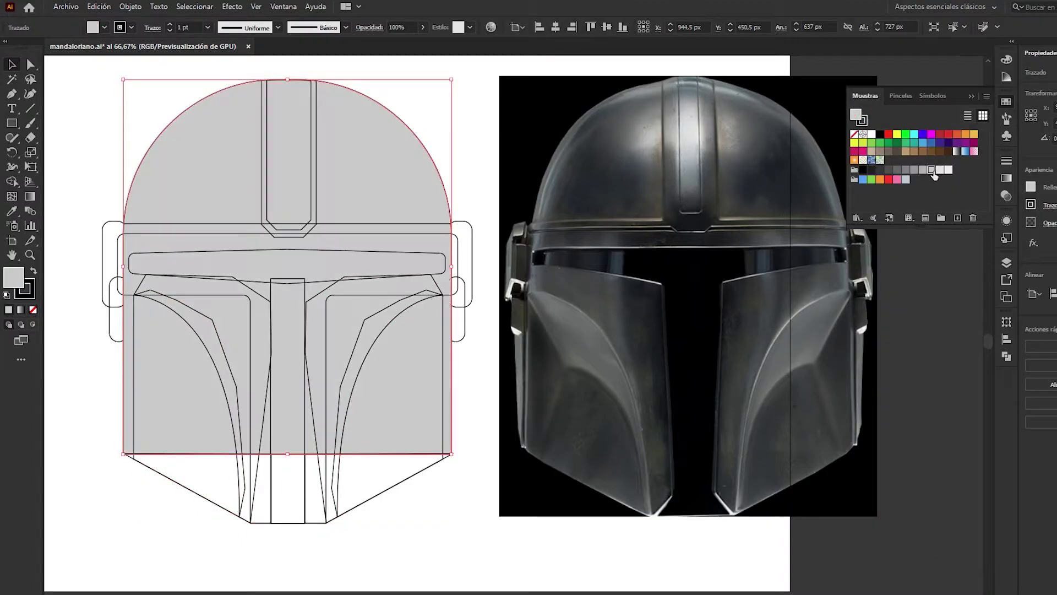
pyautogui.click(932, 169)
pyautogui.click(1007, 59)
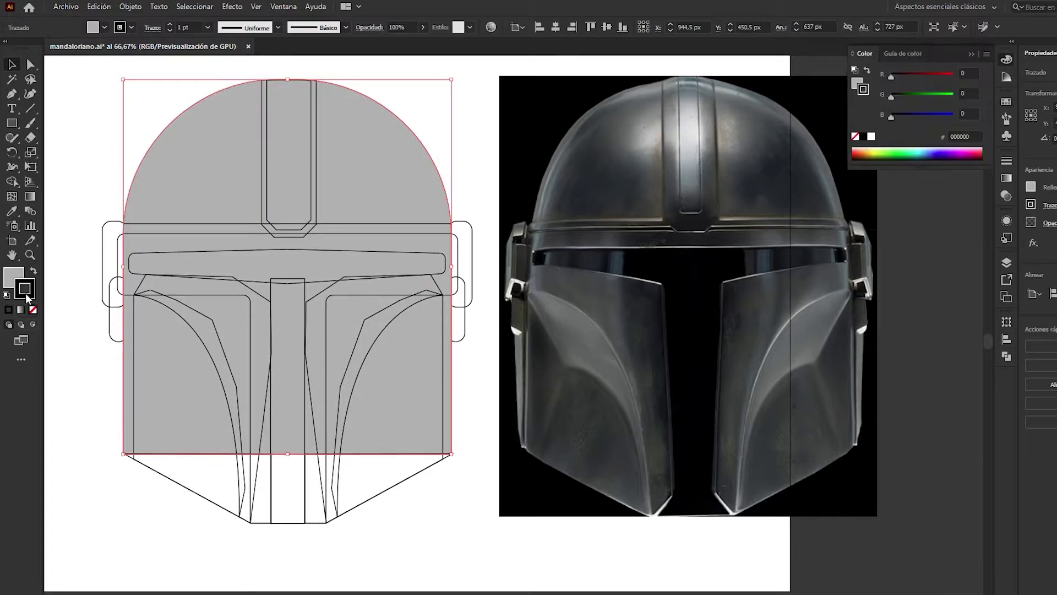
pyautogui.moveTo(855, 136); pyautogui.dragTo(25, 288)
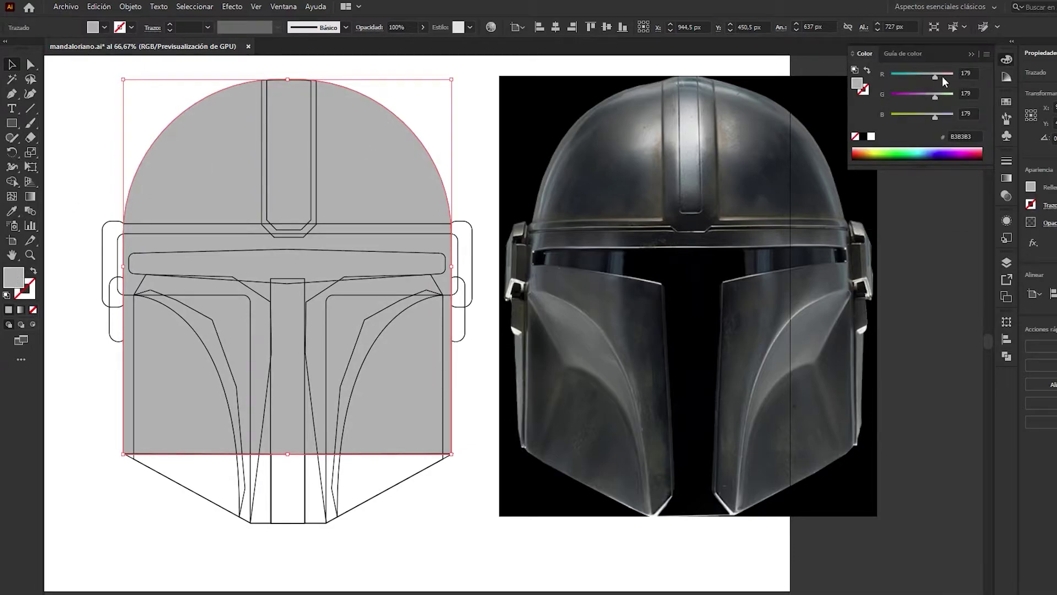
pyautogui.moveTo(932, 76); pyautogui.dragTo(937, 78)
# - Open the Color Books swatch library and step through to HKS E
pyautogui.click(1007, 101)
pyautogui.click(856, 219)
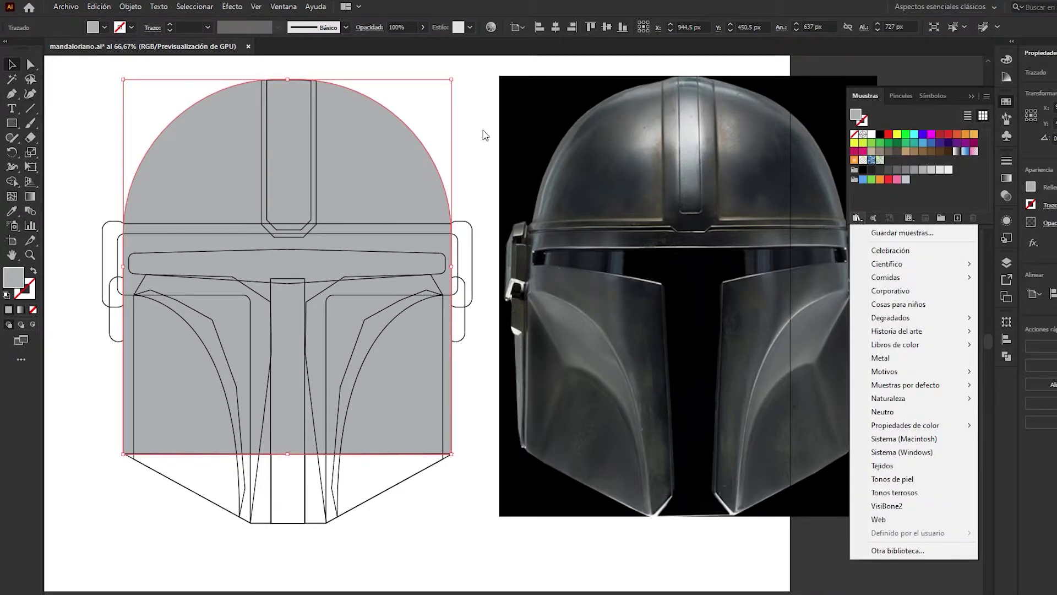
pyautogui.moveTo(909, 345)
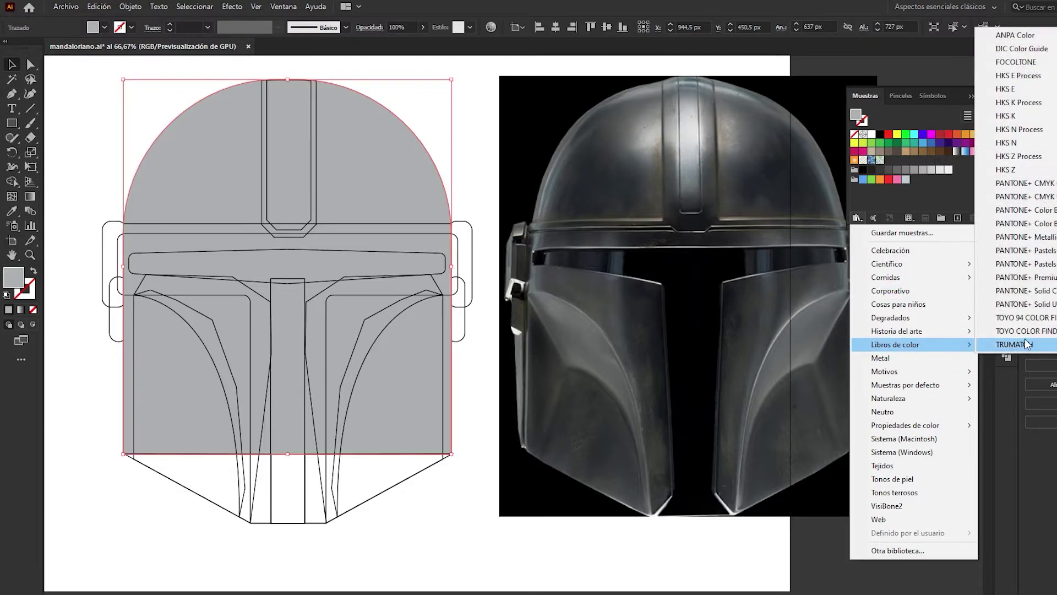
pyautogui.click(1016, 34)
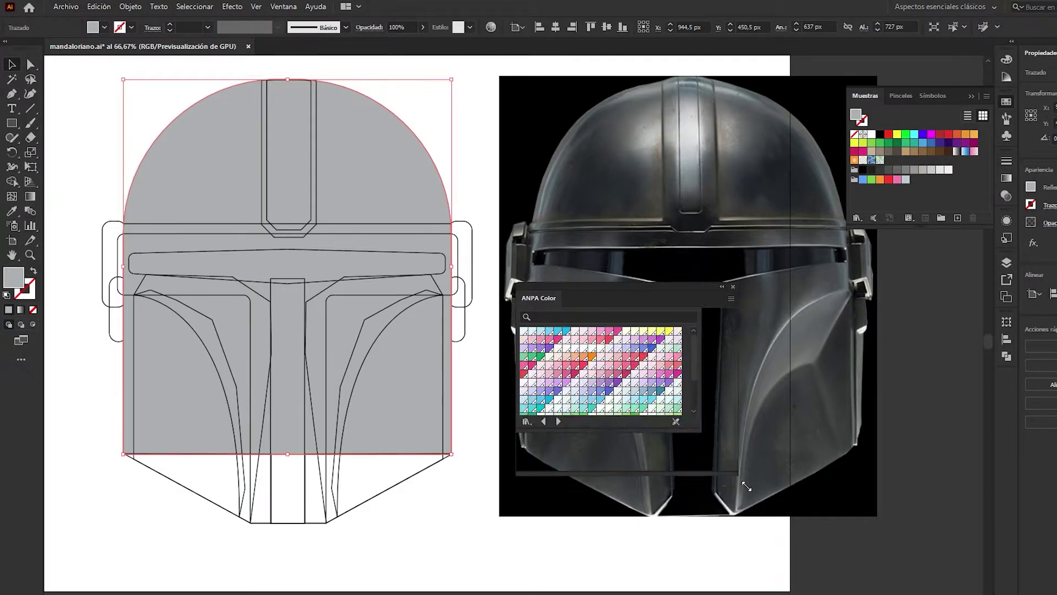
pyautogui.moveTo(664, 378); pyautogui.dragTo(748, 498)
pyautogui.click(559, 486)
pyautogui.click(558, 487)
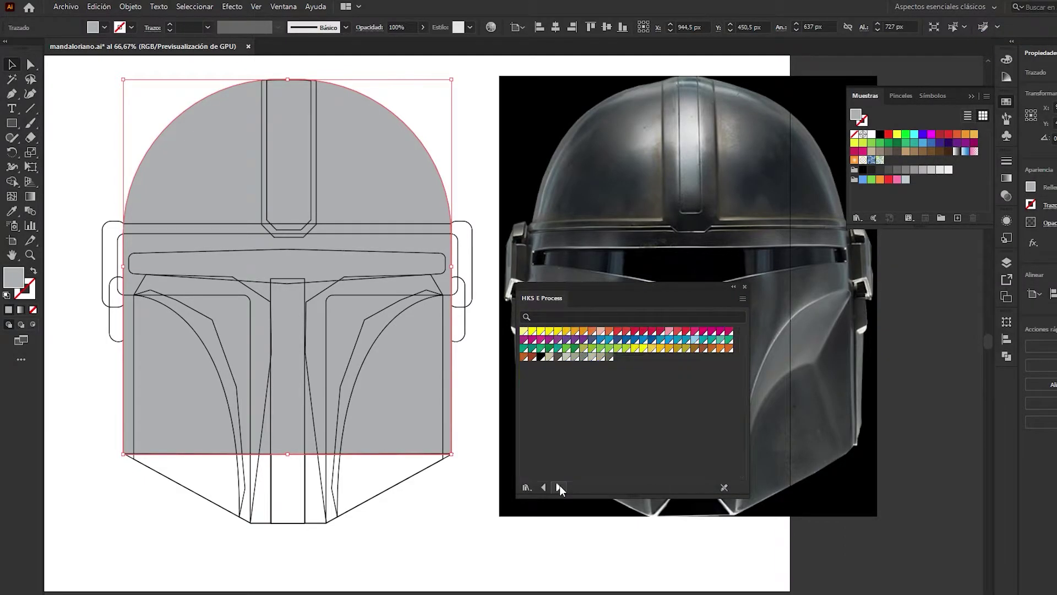
# - Apply HKS 93 E to the helmet shape at a 70% tint
pyautogui.click(583, 358)
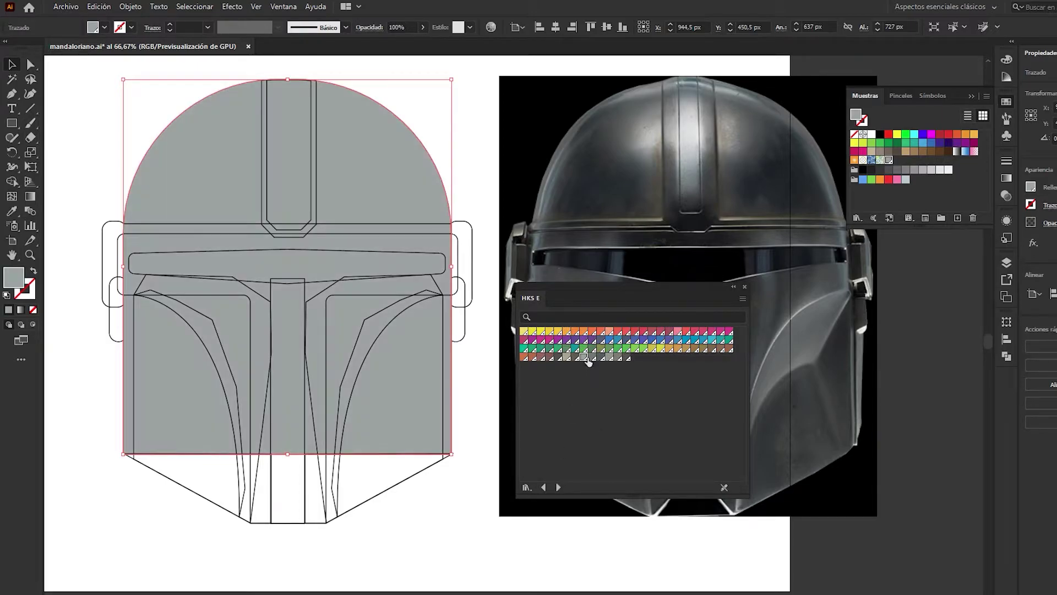
pyautogui.click(592, 358)
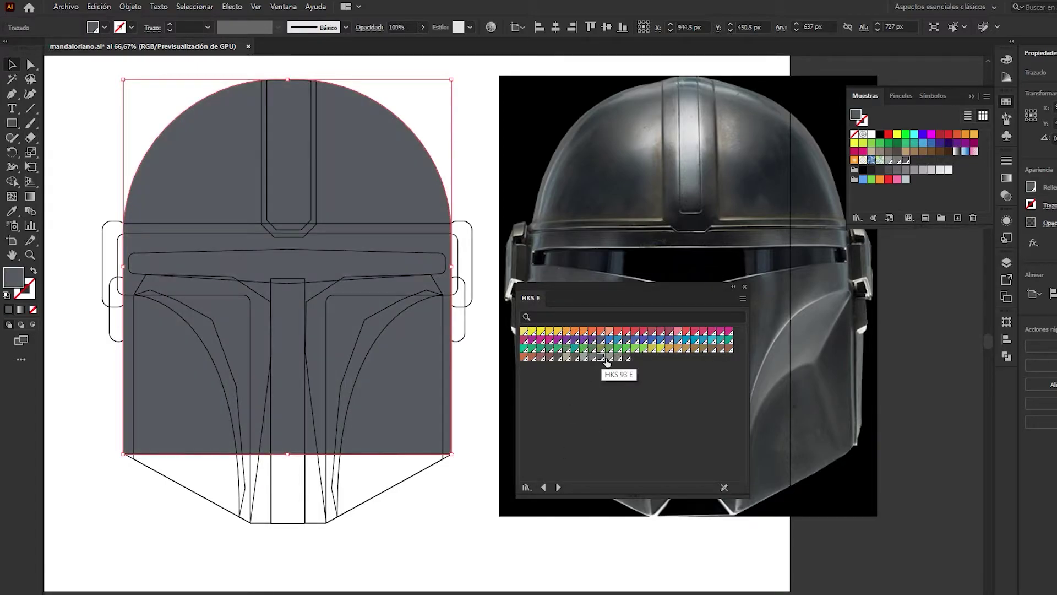
pyautogui.click(610, 358)
pyautogui.click(1007, 59)
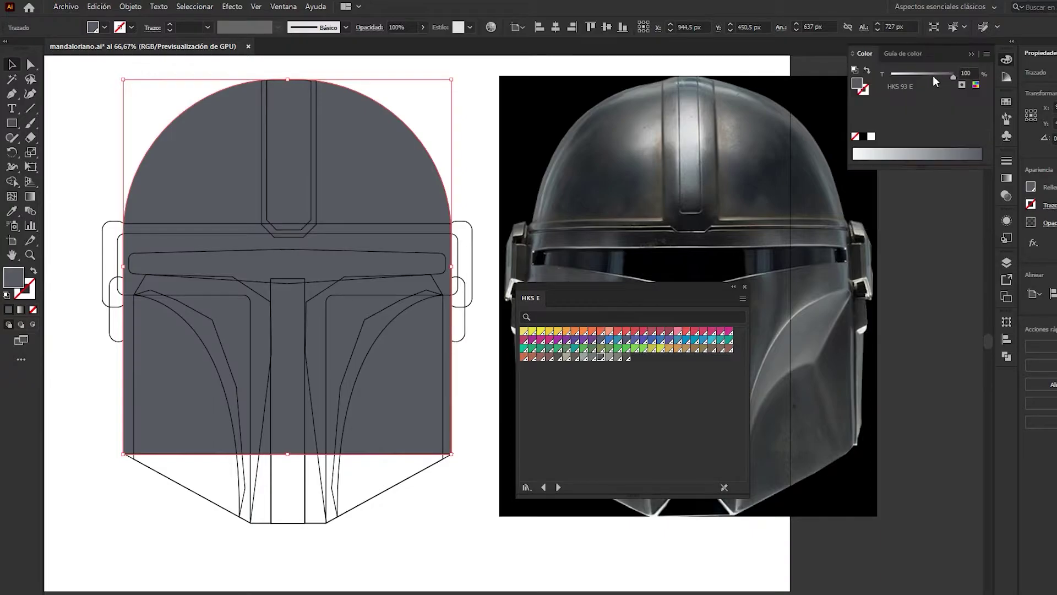
pyautogui.click(933, 76)
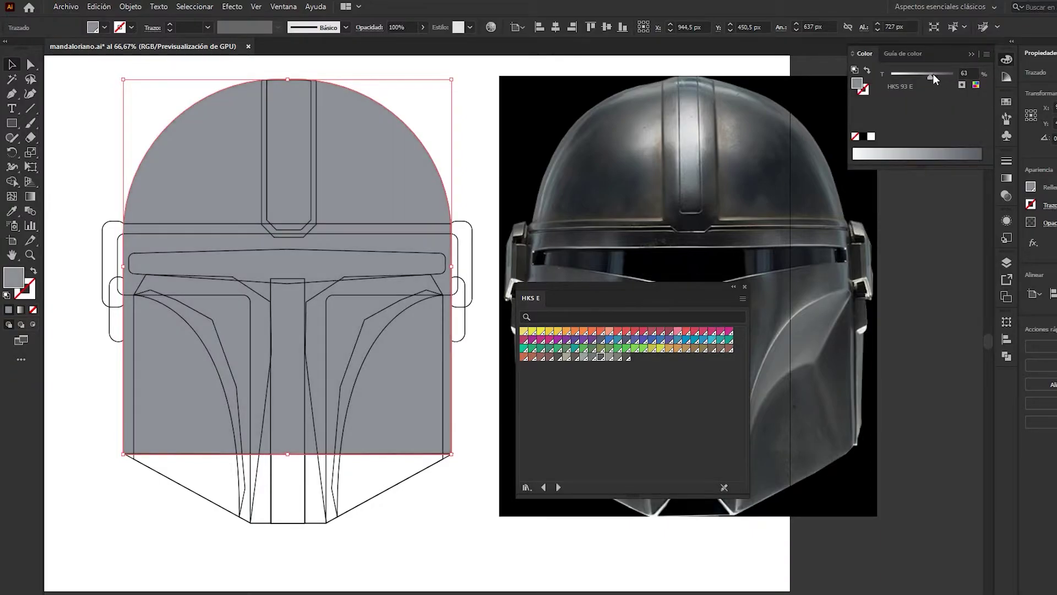
pyautogui.moveTo(933, 74); pyautogui.dragTo(931, 75)
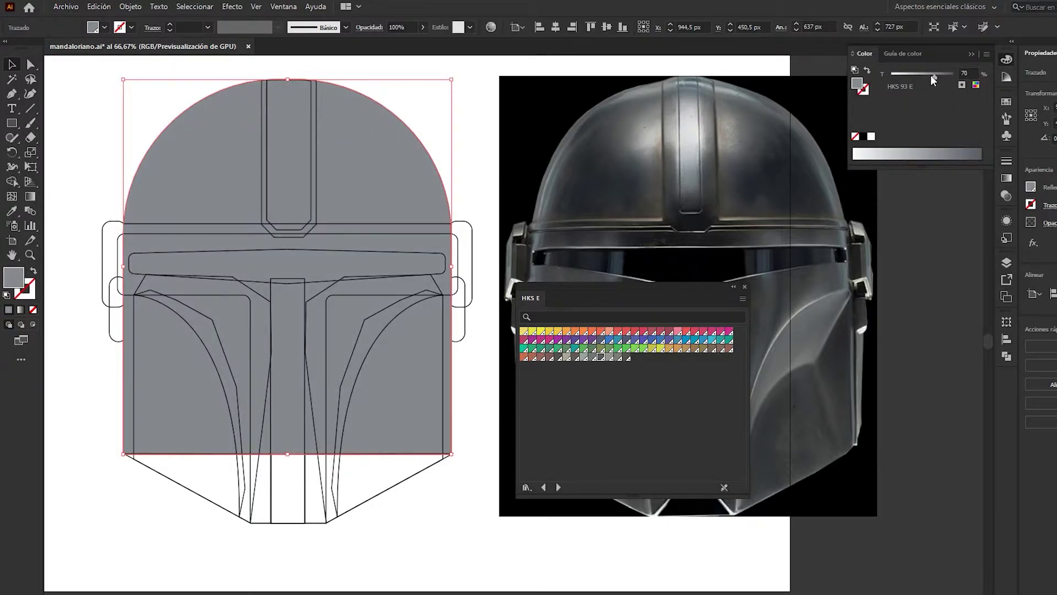
pyautogui.click(483, 97)
# - Eyedropper the helmet grey onto both lower side face shapes
pyautogui.click(129, 457)
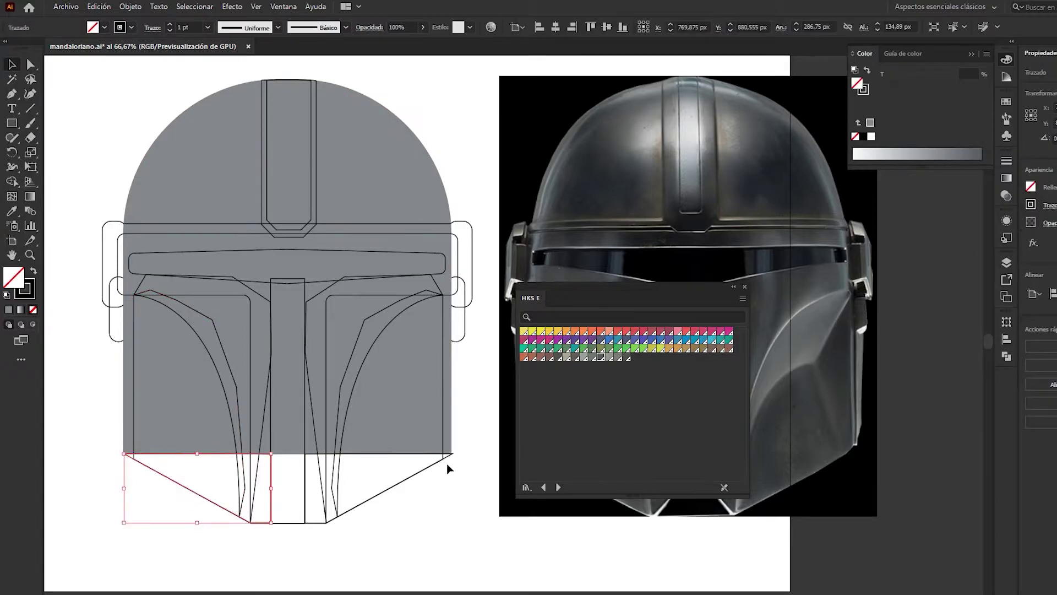
pyautogui.keyDown('shift'); pyautogui.click(451, 456); pyautogui.keyUp('shift')
pyautogui.press('i')
pyautogui.click(123, 180)
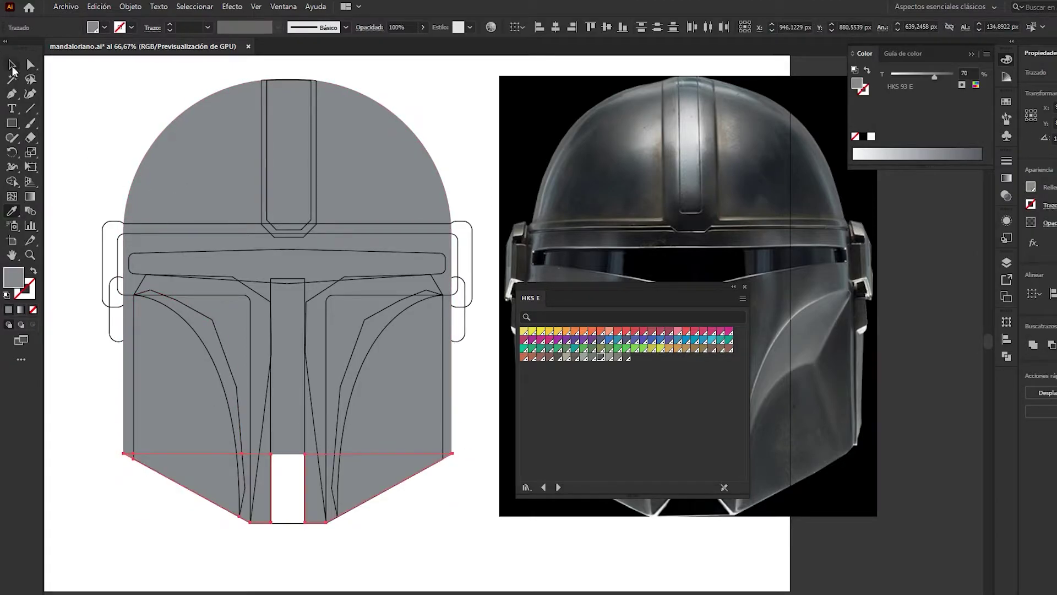
pyautogui.press('v')
pyautogui.hotkey('ctrl', 'shift', 'a')
pyautogui.moveTo(606, 292); pyautogui.dragTo(892, 354)
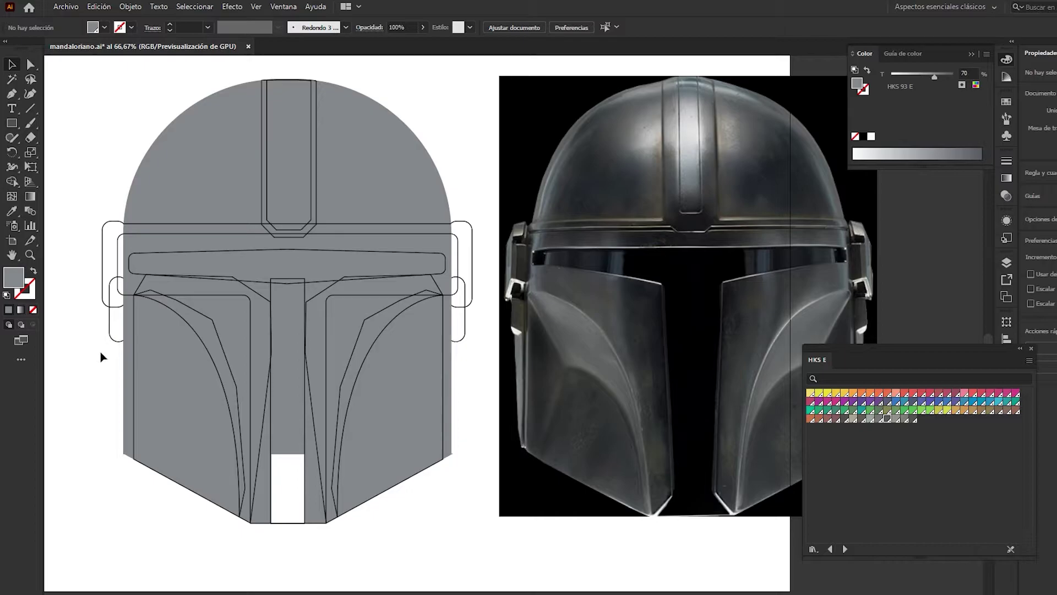
# - Give the left ear the helmet grey and darken its small lower piece to 89% tint
pyautogui.click(117, 302)
pyautogui.press('i')
pyautogui.click(197, 197)
pyautogui.press('v')
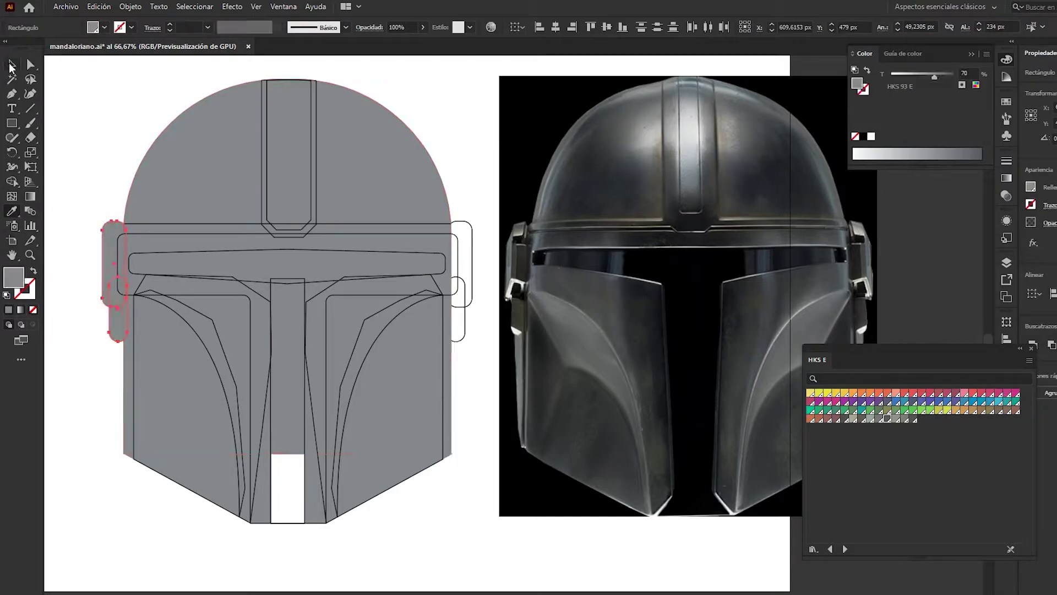
pyautogui.click(102, 146)
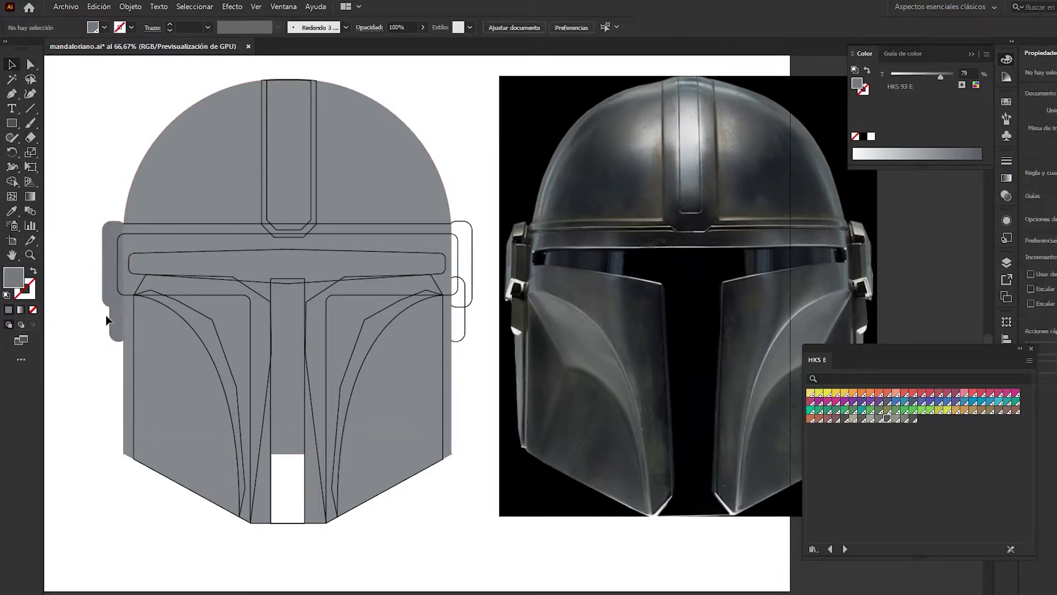
pyautogui.click(118, 309)
pyautogui.moveTo(935, 77); pyautogui.dragTo(947, 78)
pyautogui.click(543, 107)
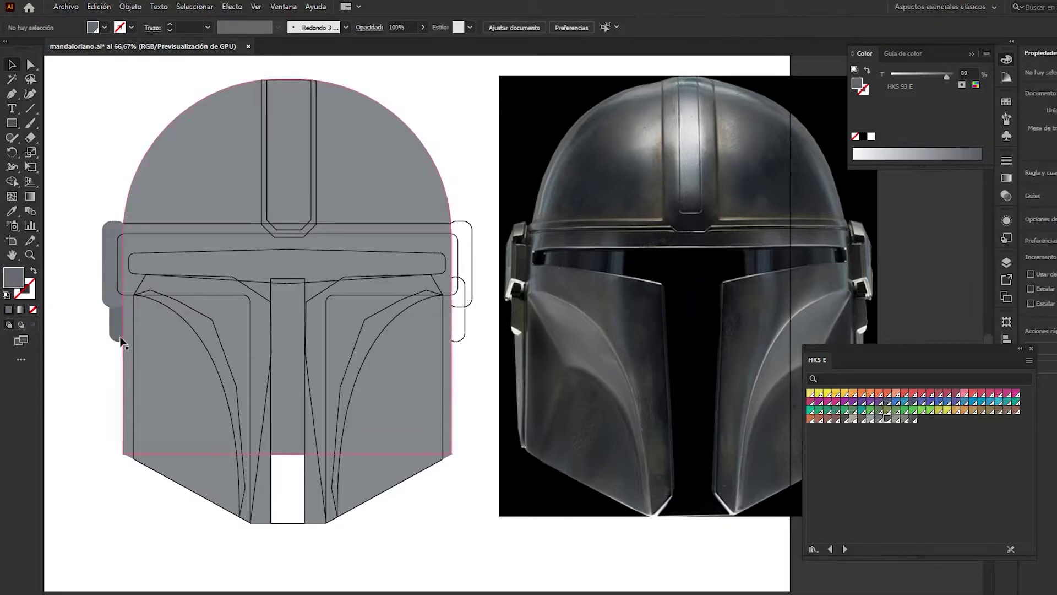
# - Copy the left ear's darker grey onto the right ear shape and rectangle
pyautogui.rightClick(464, 284)
pyautogui.click(531, 392)
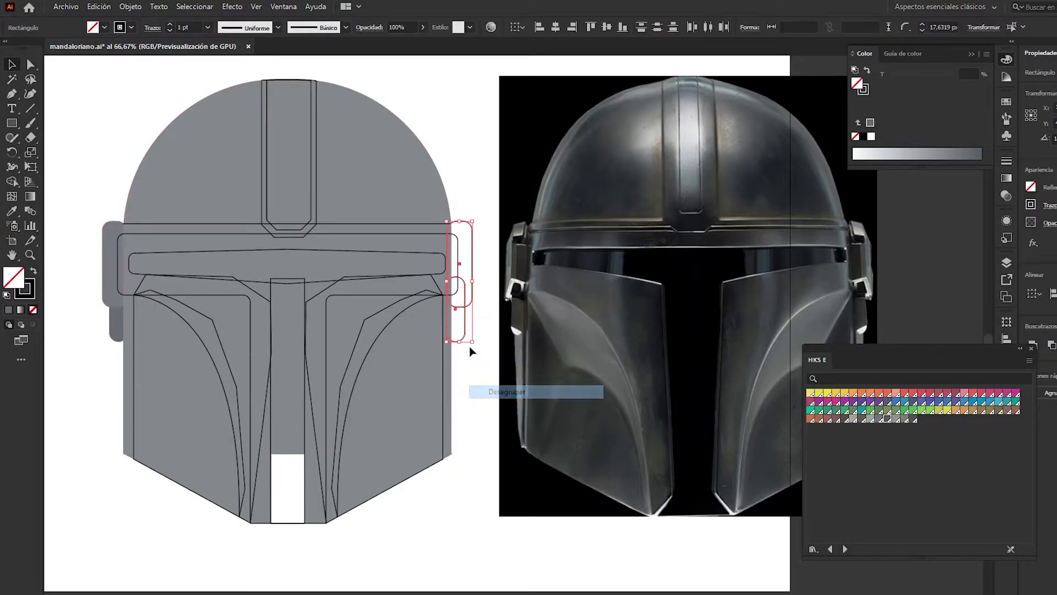
pyautogui.click(117, 322)
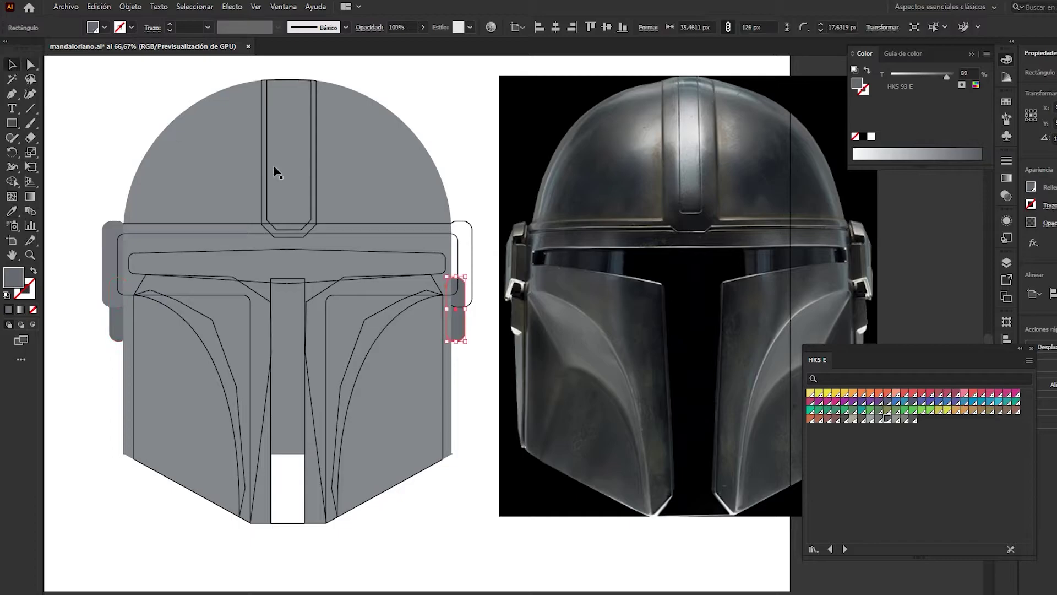
pyautogui.press('v')
pyautogui.click(464, 227)
pyautogui.click(110, 259)
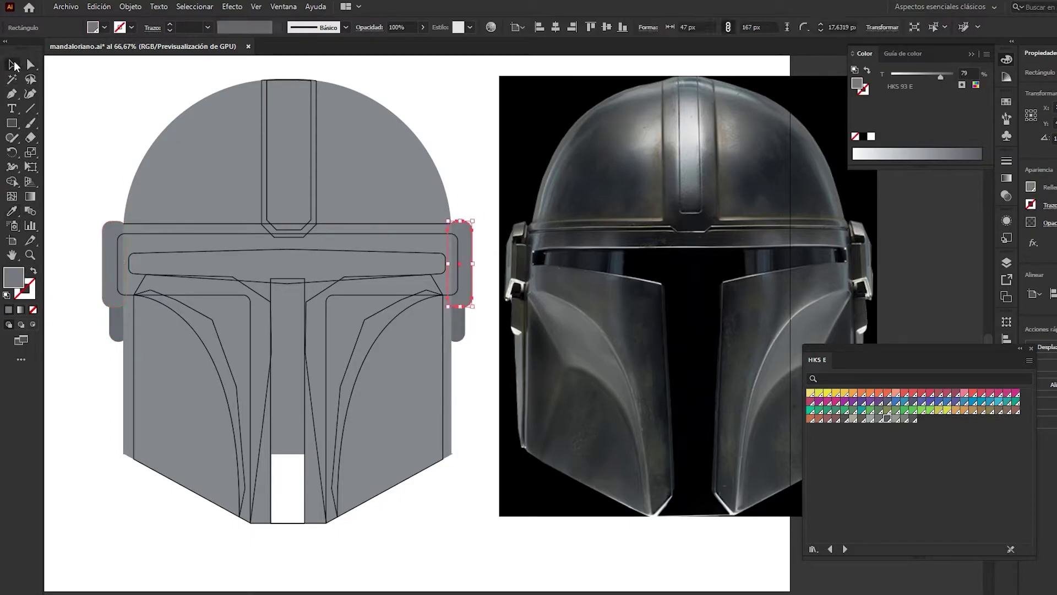
pyautogui.hotkey('ctrl', 'shift', 'a')
# - Select the lower and upper ear rectangles on both sides to review their tints, then deselect
pyautogui.click(113, 321)
pyautogui.keyDown('shift'); pyautogui.click(457, 324); pyautogui.keyUp('shift')
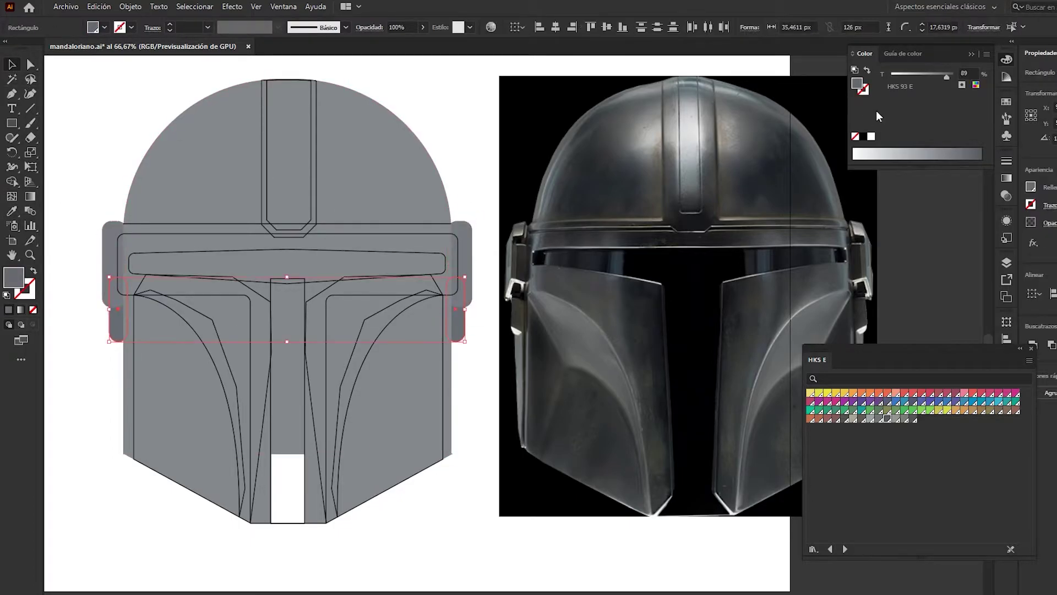
pyautogui.click(462, 259)
pyautogui.keyDown('shift'); pyautogui.click(110, 259); pyautogui.keyUp('shift')
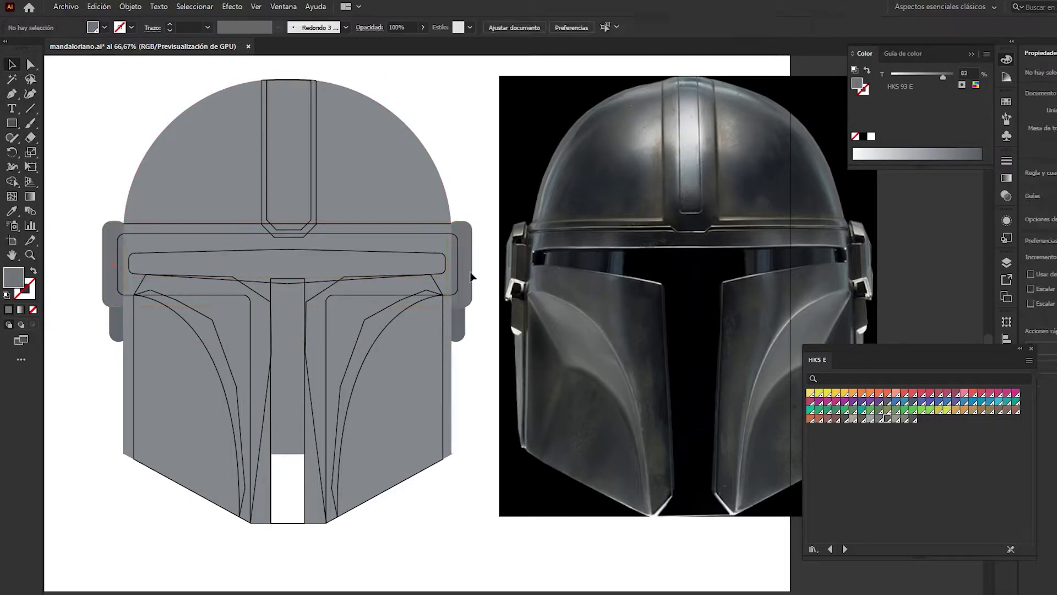
pyautogui.click(458, 325)
pyautogui.keyDown('shift'); pyautogui.click(116, 325); pyautogui.keyUp('shift')
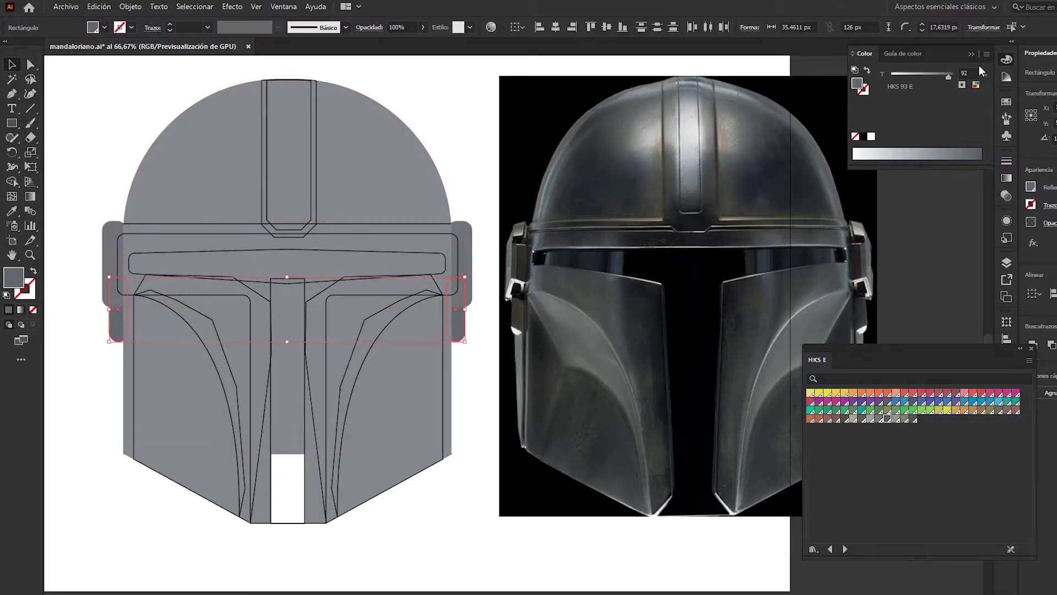
pyautogui.click(519, 135)
pyautogui.hscroll(-1, 188, 173)
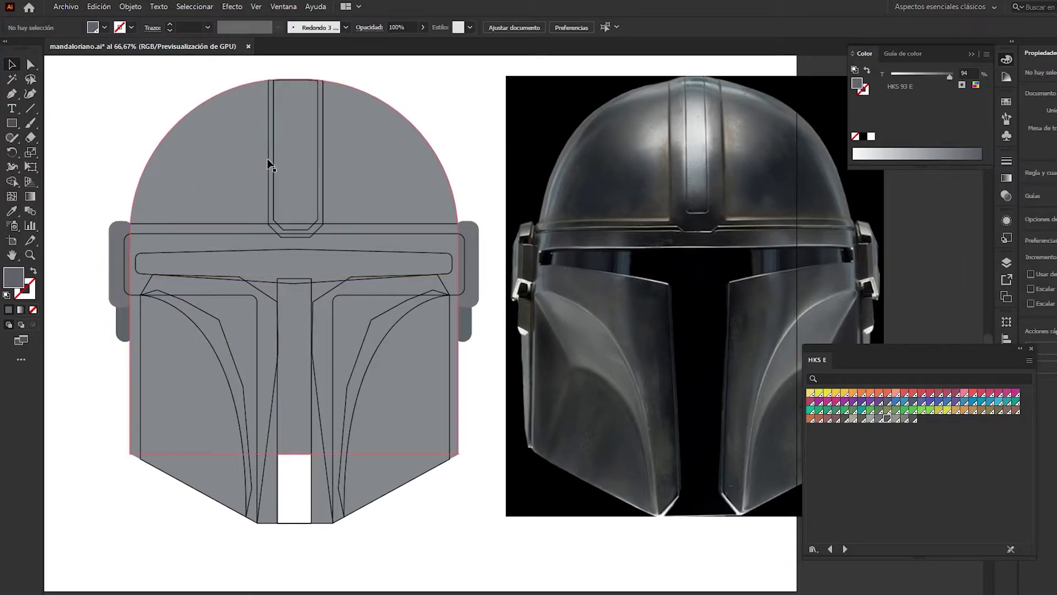
# - Shade the left cheek and left faceplate panels with darker HKS 93 E tints around 89%
pyautogui.click(139, 319)
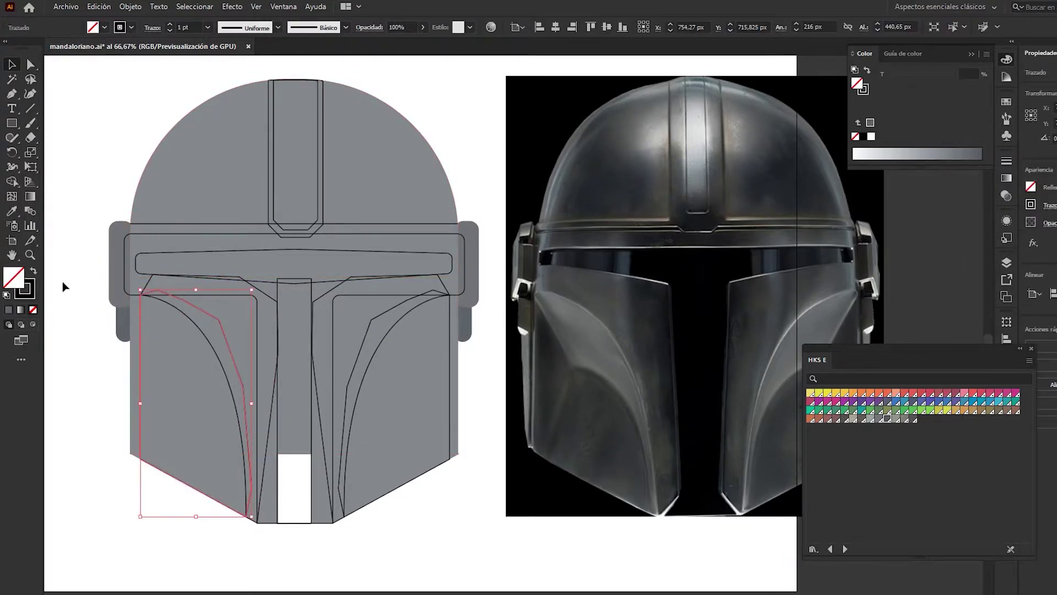
pyautogui.press('i')
pyautogui.click(159, 354)
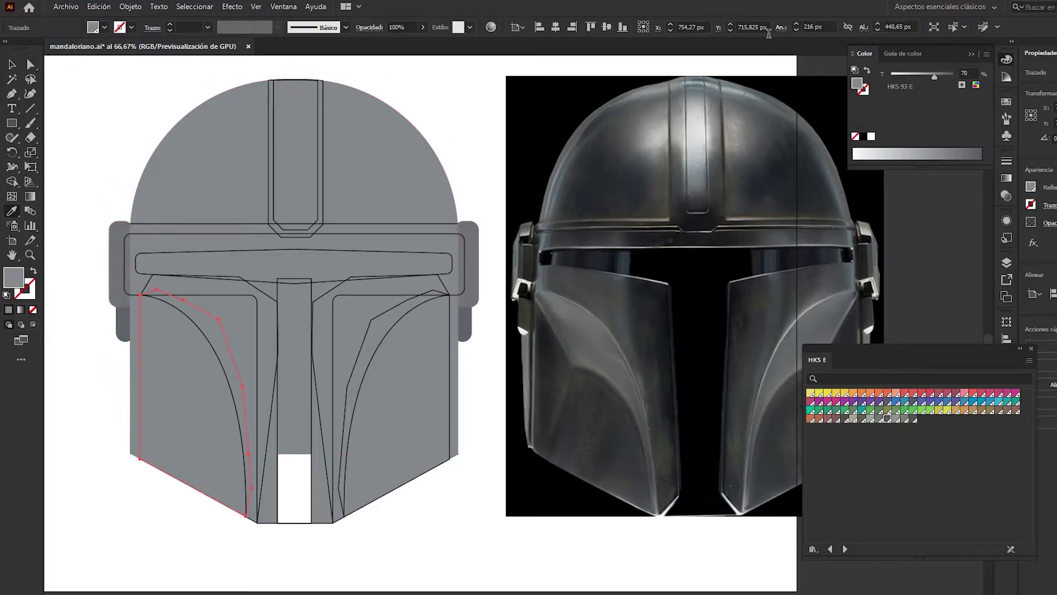
pyautogui.moveTo(935, 77); pyautogui.dragTo(940, 78)
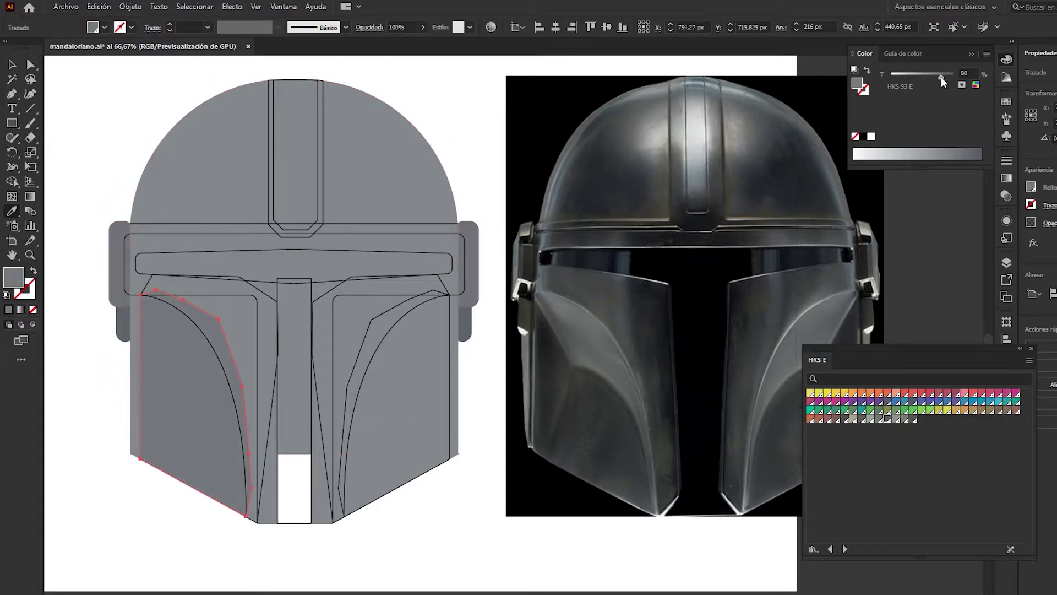
pyautogui.click(11, 65)
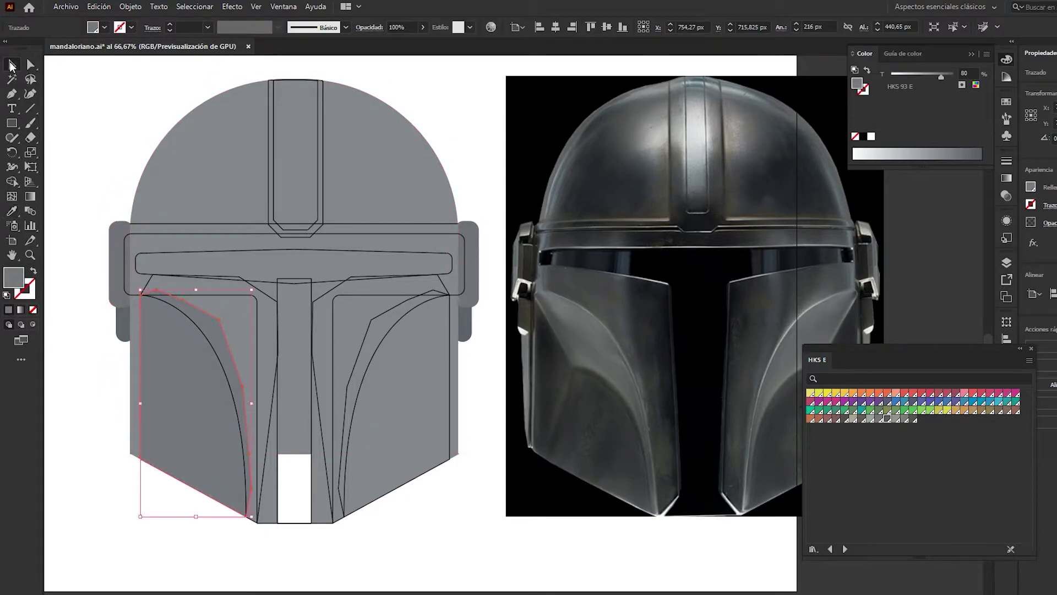
pyautogui.click(114, 391)
pyautogui.click(198, 328)
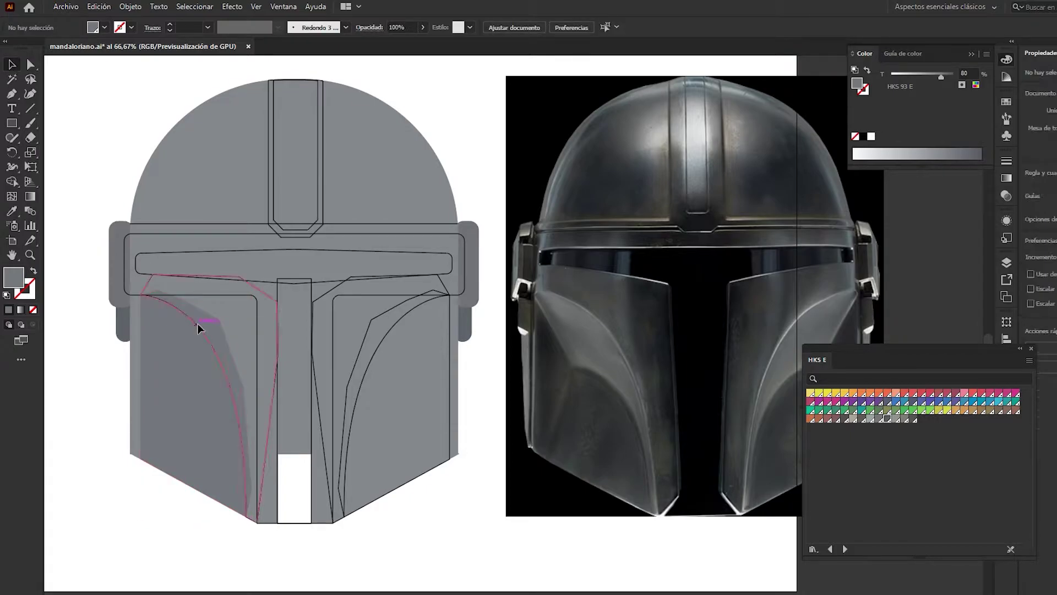
pyautogui.press('i')
pyautogui.click(948, 78)
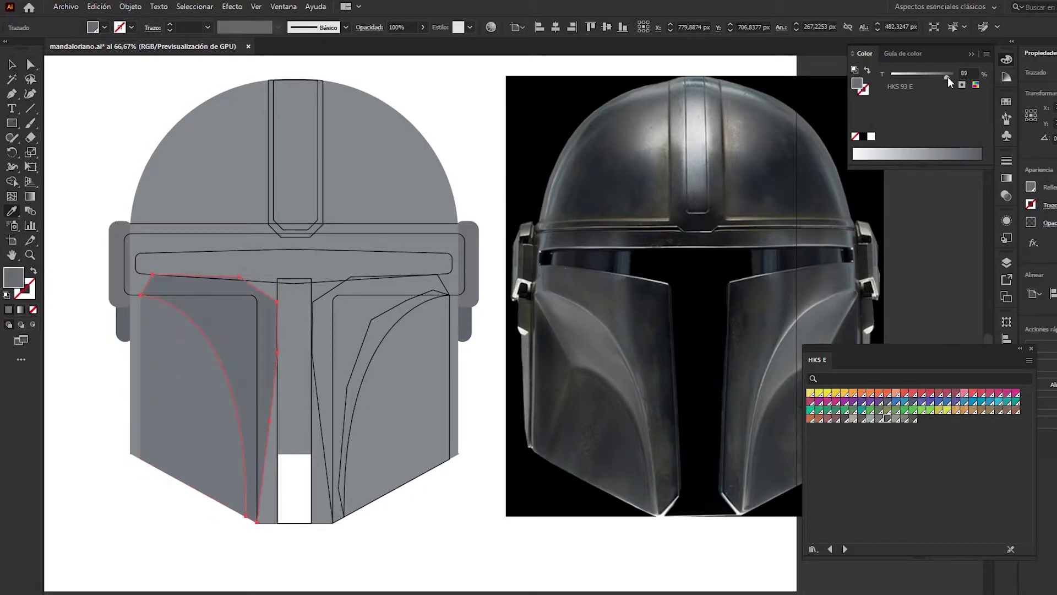
pyautogui.click(10, 67)
pyautogui.click(401, 564)
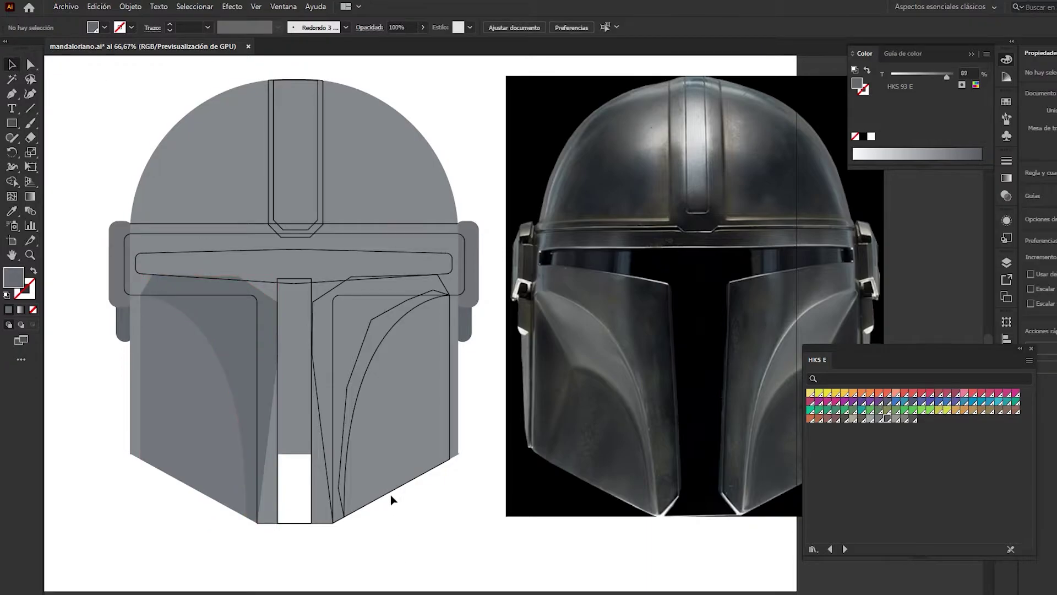
# - Ungroup the right faceplate pieces and select its curved inner panel
pyautogui.click(435, 411)
pyautogui.click(31, 65)
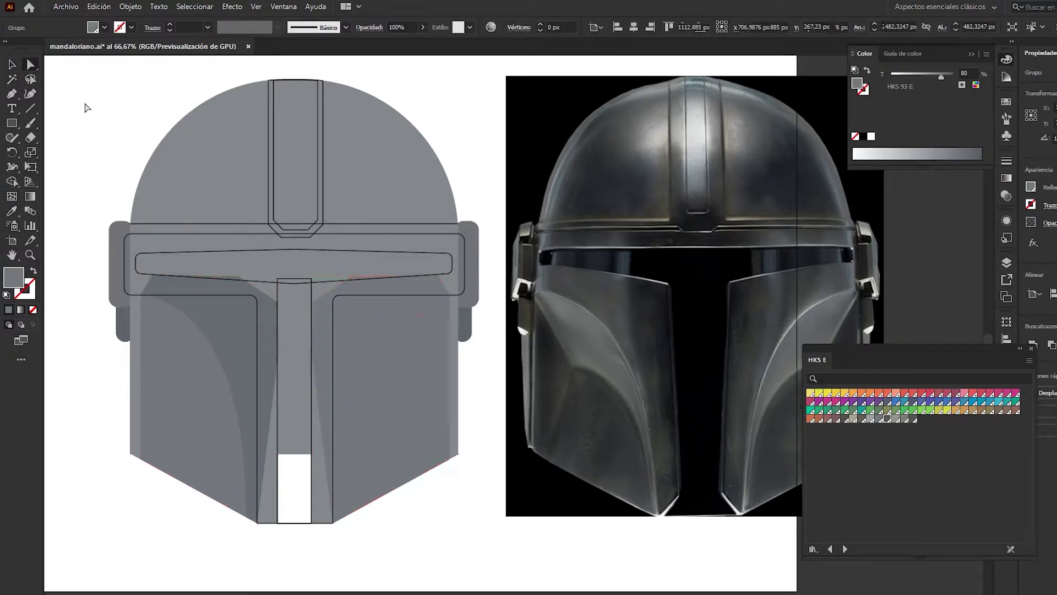
pyautogui.click(381, 332)
pyautogui.rightClick(379, 329)
pyautogui.click(425, 426)
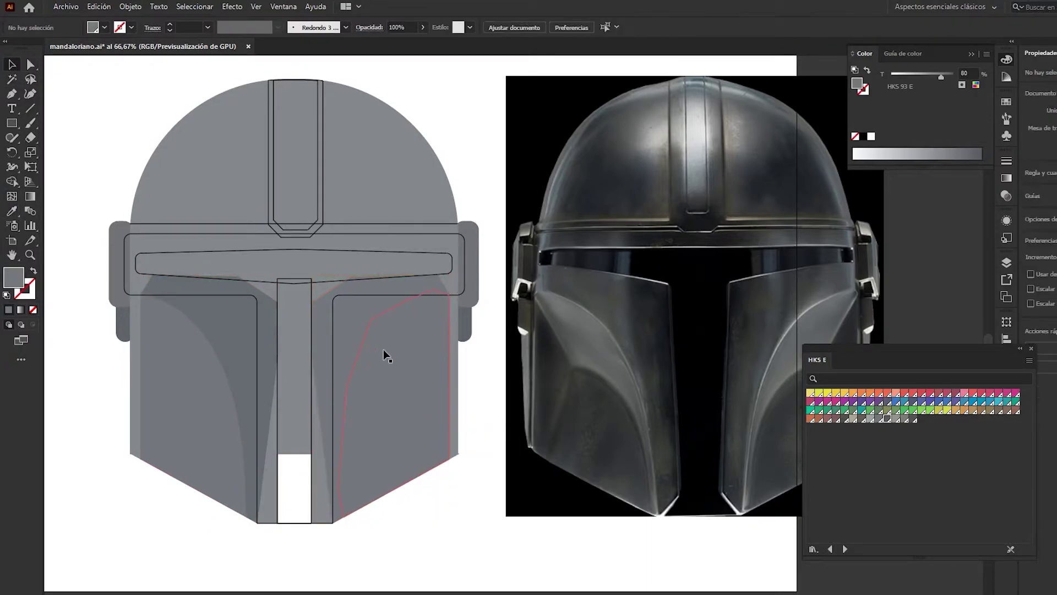
pyautogui.click(380, 348)
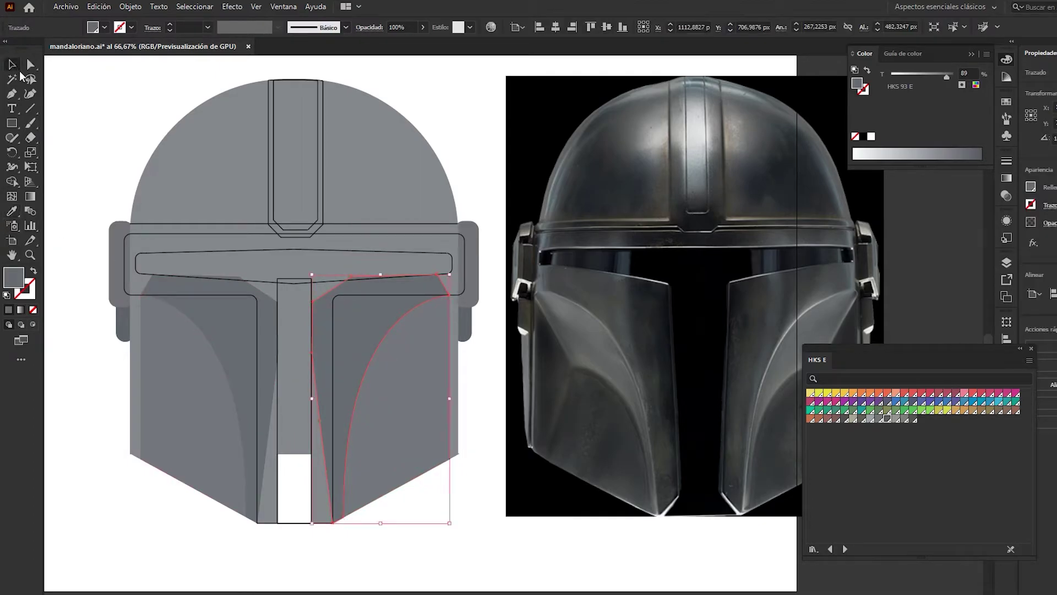
pyautogui.click(100, 104)
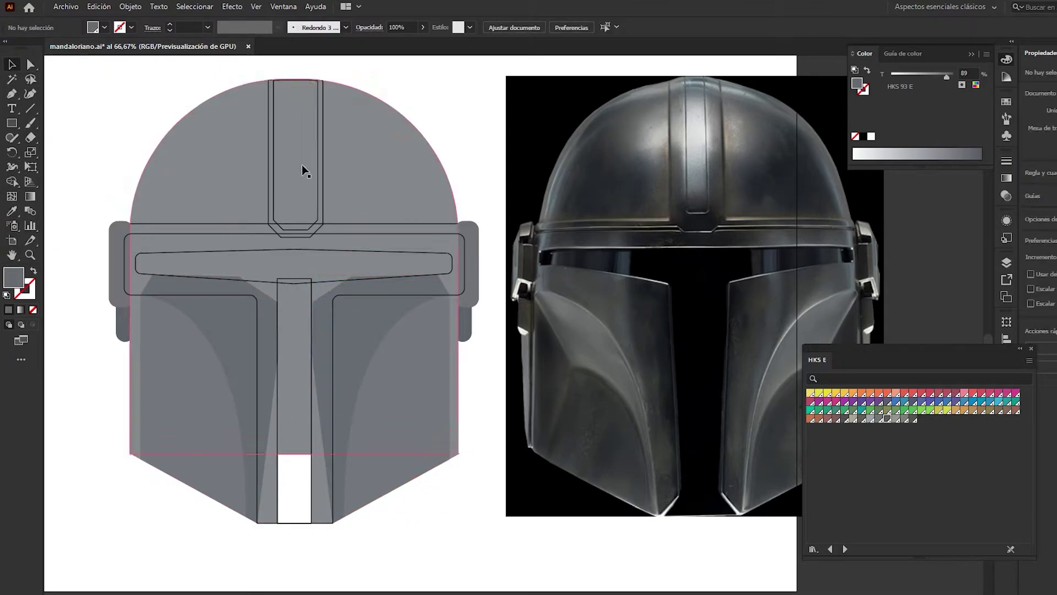
pyautogui.click(1008, 258)
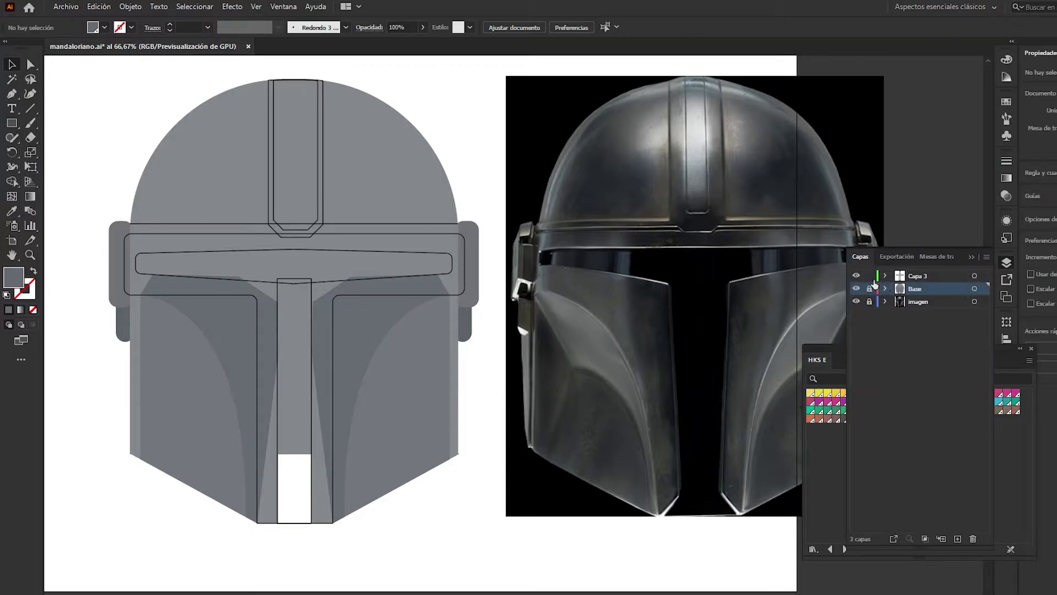
# - Fill the crest band with HKS 93 E at about 65% tint and resize it to 86×291 px
pyautogui.click(268, 155)
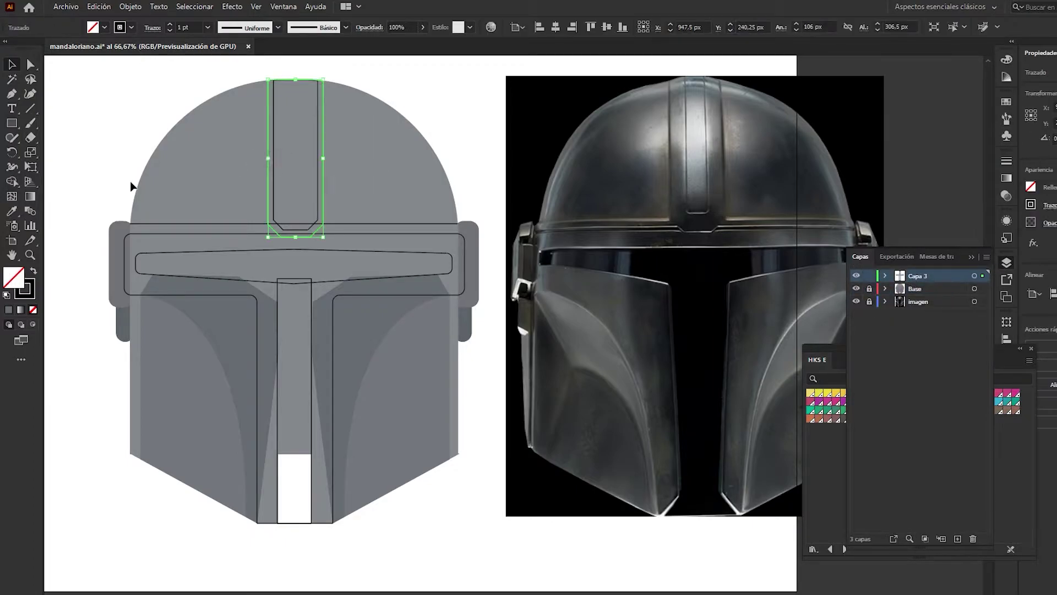
pyautogui.click(12, 215)
pyautogui.click(185, 212)
pyautogui.click(1007, 59)
pyautogui.moveTo(930, 76); pyautogui.dragTo(924, 76)
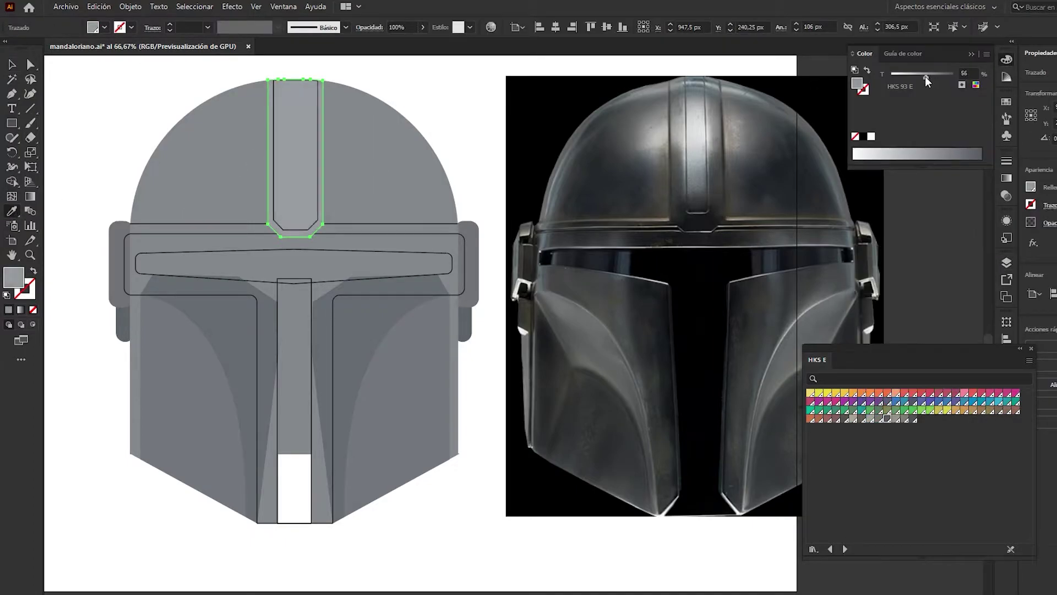
pyautogui.click(10, 66)
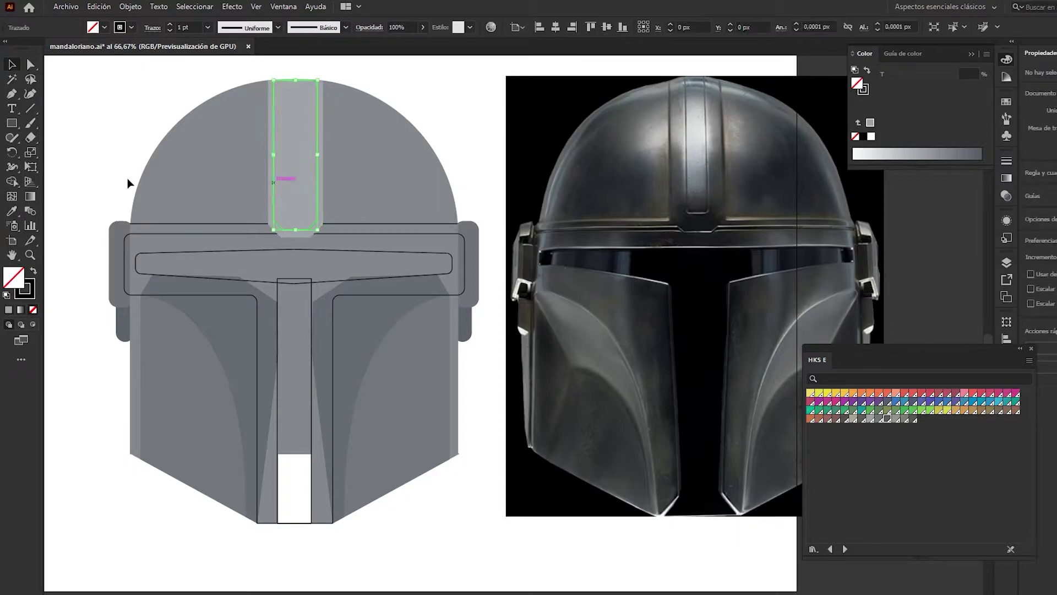
pyautogui.moveTo(322, 237); pyautogui.dragTo(318, 229)
pyautogui.click(931, 78)
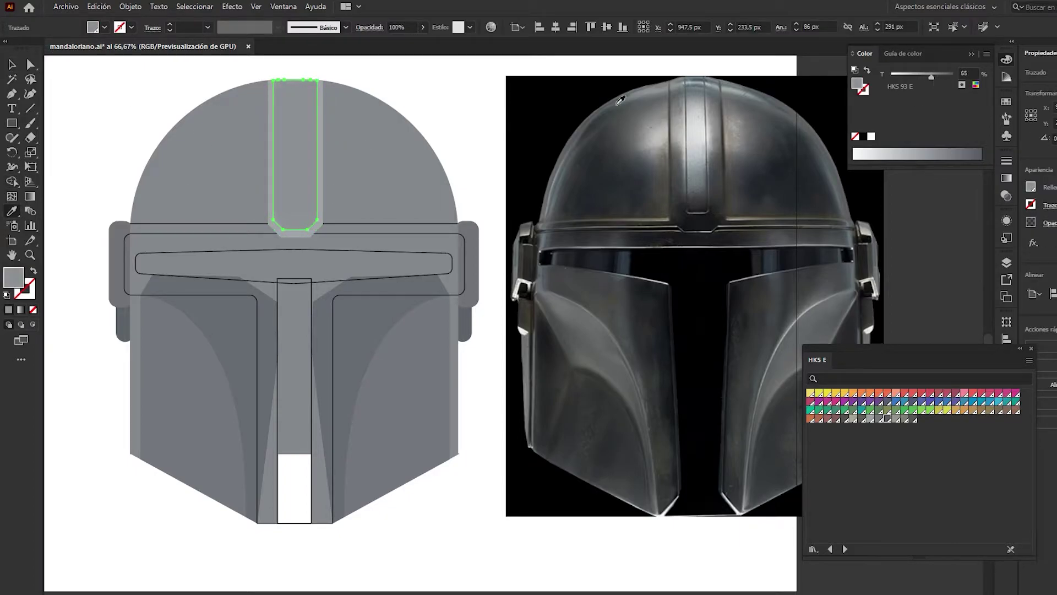
pyautogui.click(12, 65)
pyautogui.click(92, 108)
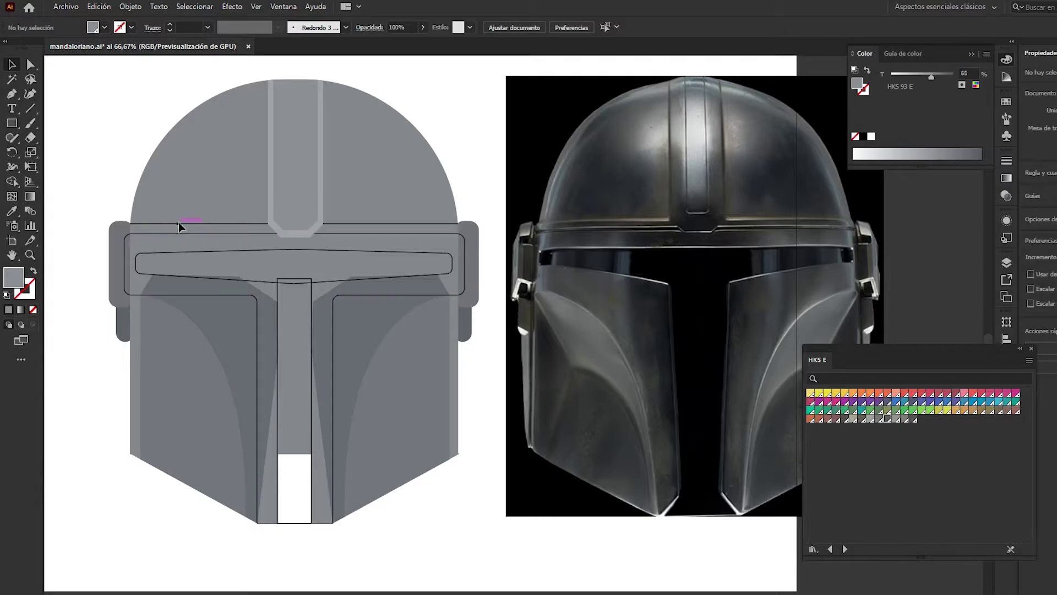
# - Give the dome's bottom line the helmet's grey stroke at 8 pt weight
pyautogui.click(1005, 263)
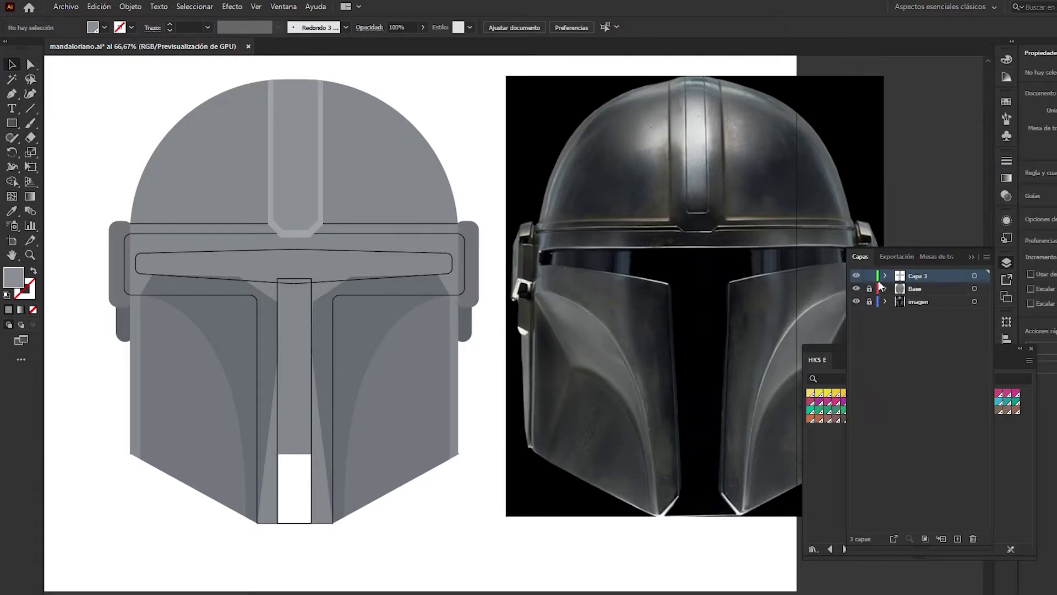
pyautogui.click(263, 225)
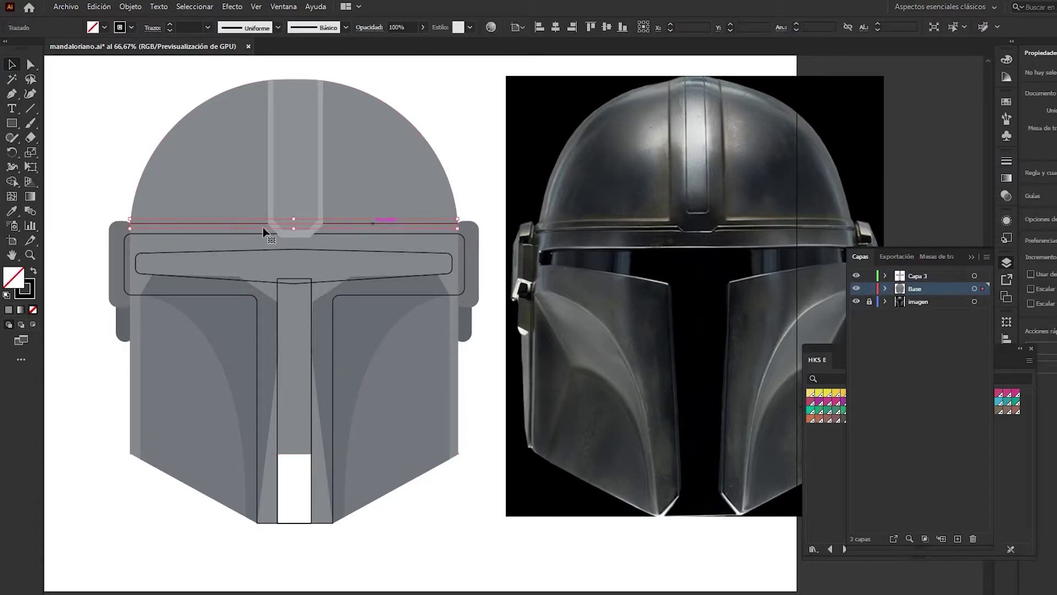
pyautogui.click(279, 182)
pyautogui.click(12, 65)
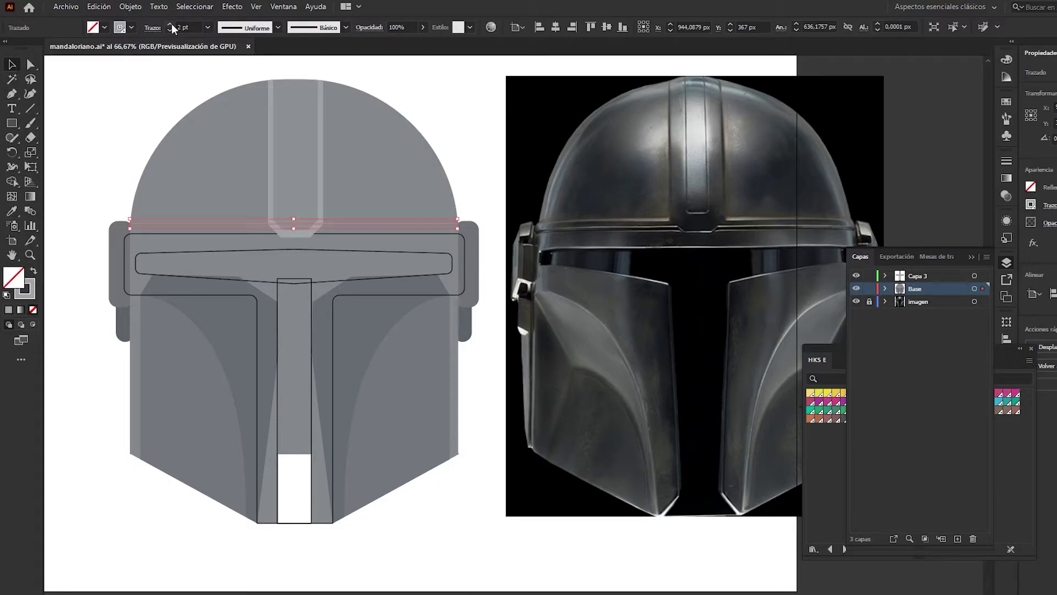
pyautogui.click(170, 24)
pyautogui.scroll(4, 135, 201)
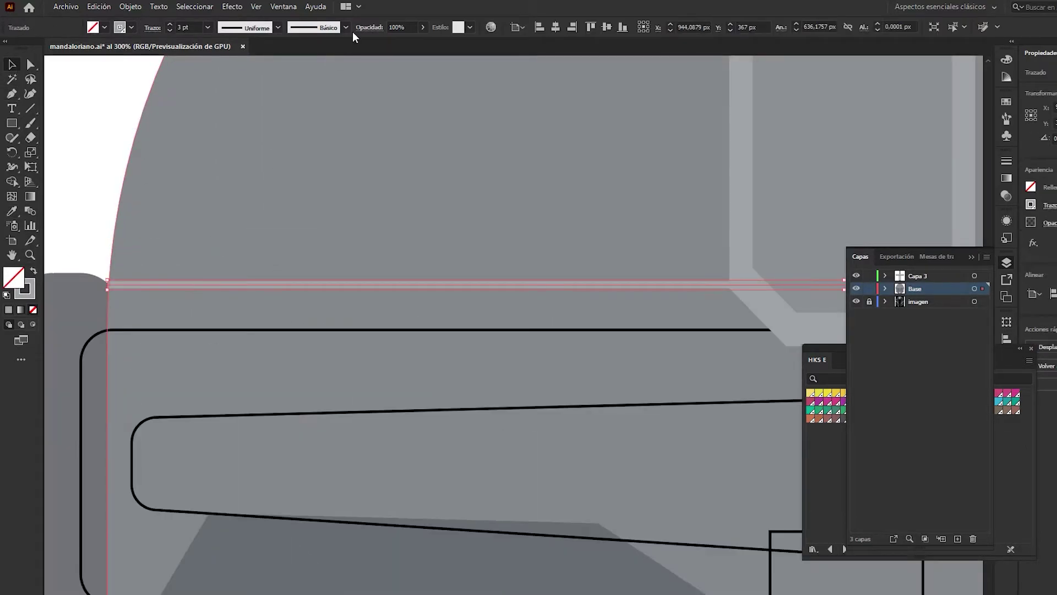
pyautogui.click(170, 25)
pyautogui.click(170, 24)
pyautogui.click(170, 24)
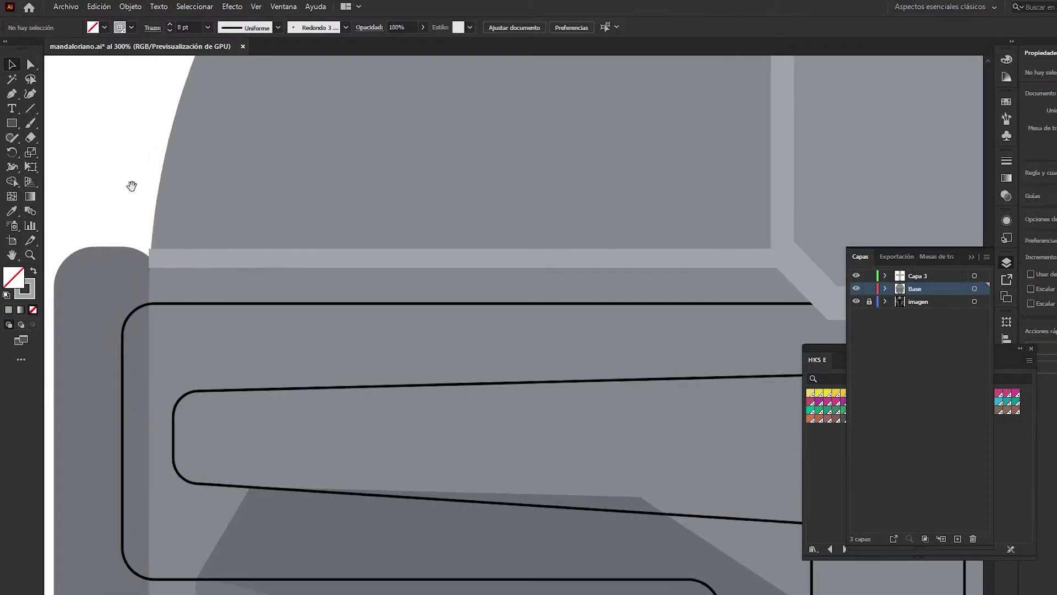
# - Nudge the brim band down slightly and darken it to 85% tint
pyautogui.moveTo(172, 268); pyautogui.dragTo(171, 277)
pyautogui.press('F6')
pyautogui.moveTo(924, 76); pyautogui.dragTo(943, 77)
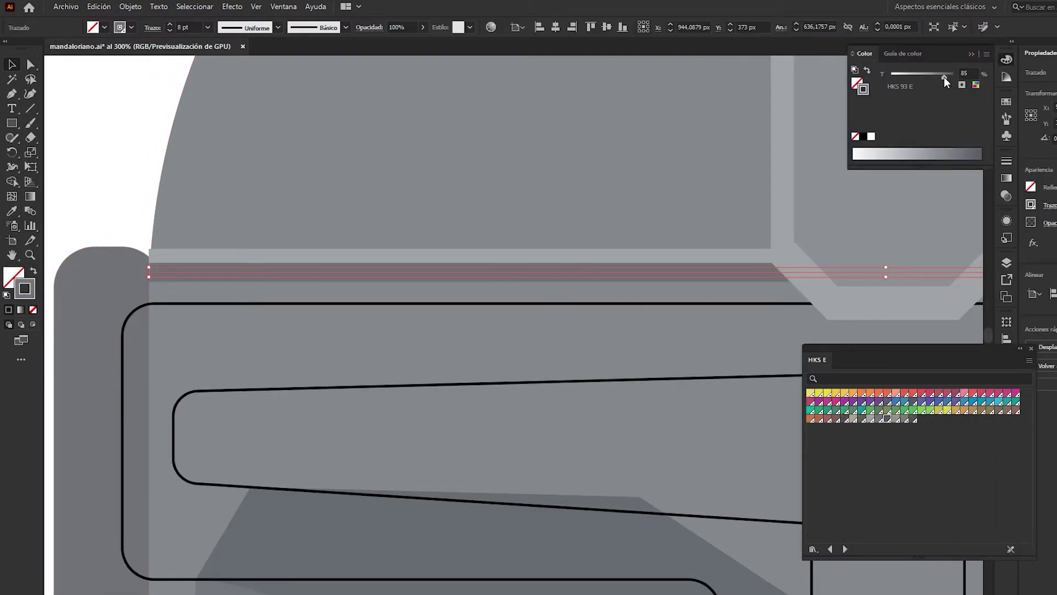
pyautogui.click(130, 144)
pyautogui.scroll(-5, 154, 129)
pyautogui.scroll(1, 156, 133)
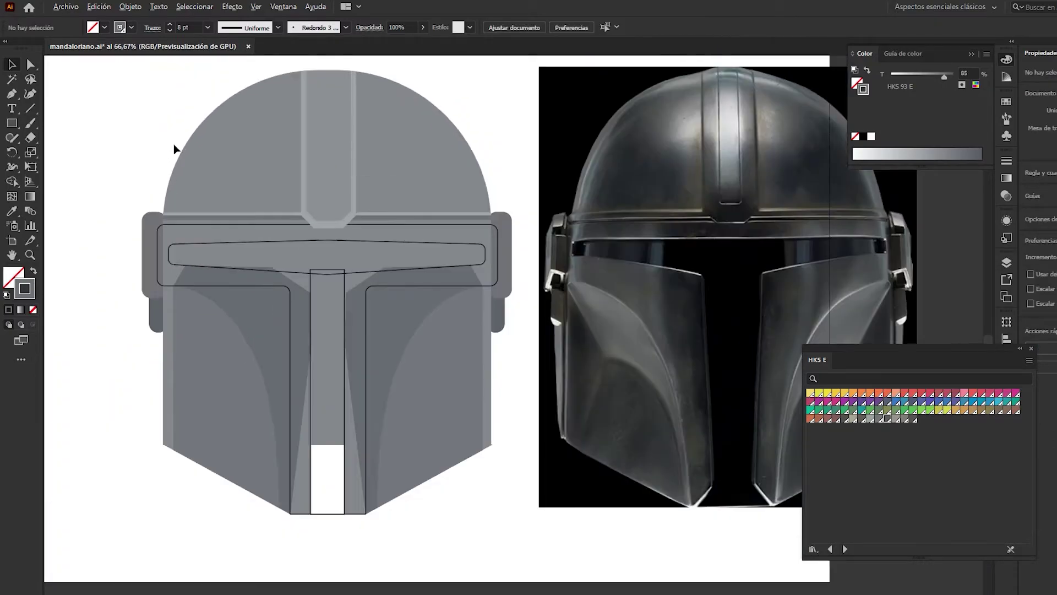
# - Fill the outer visor frame with HKS 93 E lightened to 52% tint
pyautogui.click(213, 226)
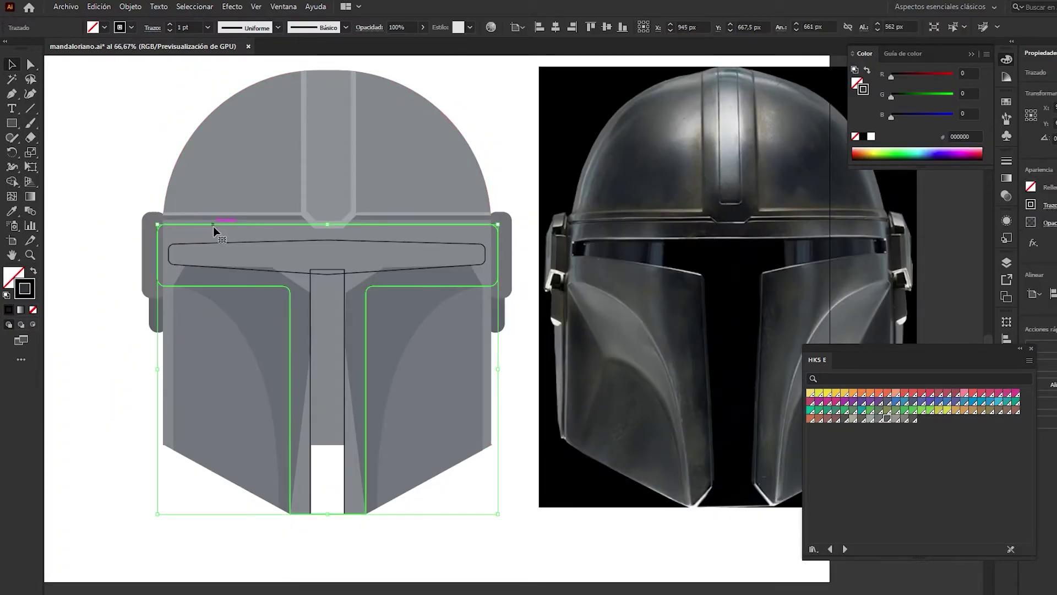
pyautogui.click(12, 211)
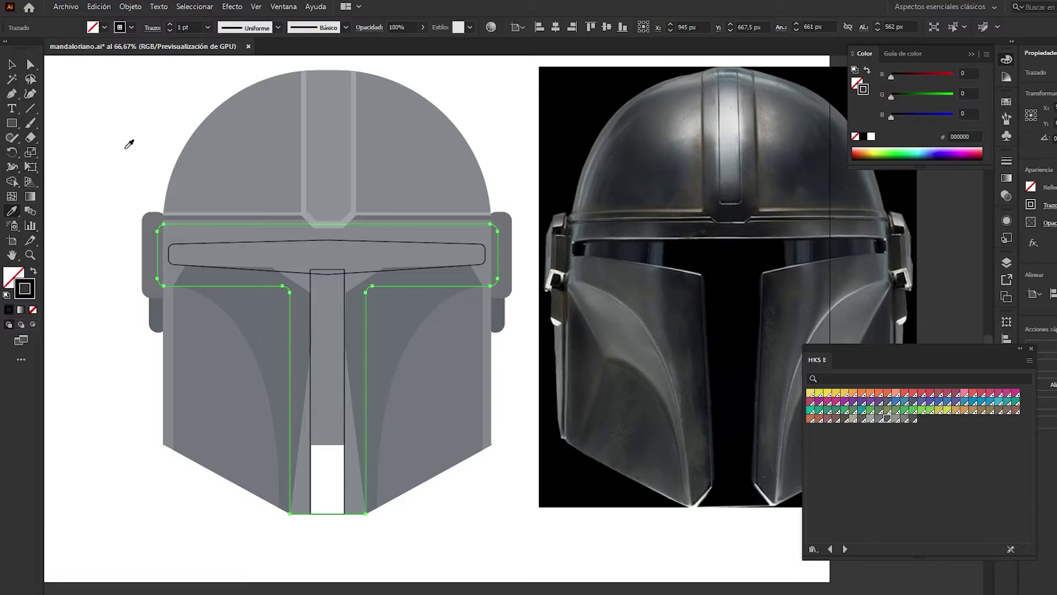
pyautogui.click(261, 146)
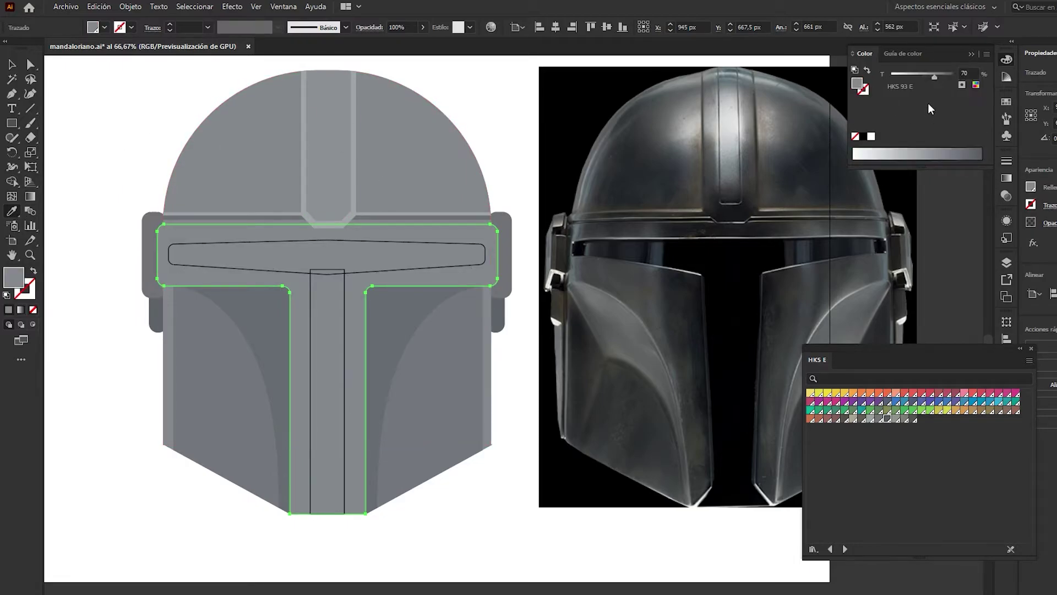
pyautogui.click(922, 75)
pyautogui.press('v')
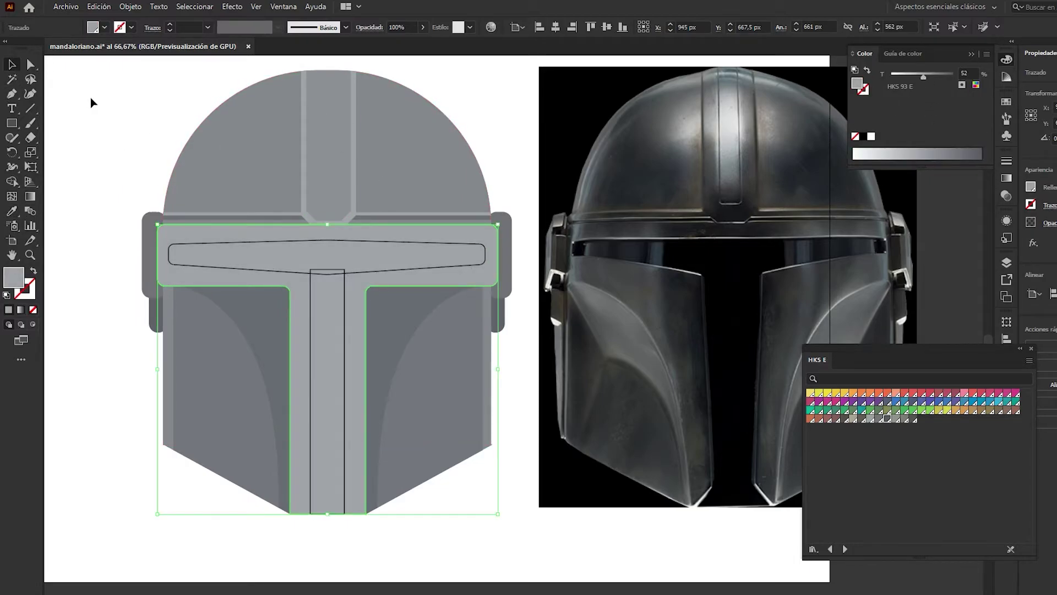
# - Fill the T-shaped visor and vertical bar near-black, brightness around 27%
pyautogui.click(207, 245)
pyautogui.keyDown('shift'); pyautogui.click(311, 327); pyautogui.keyUp('shift')
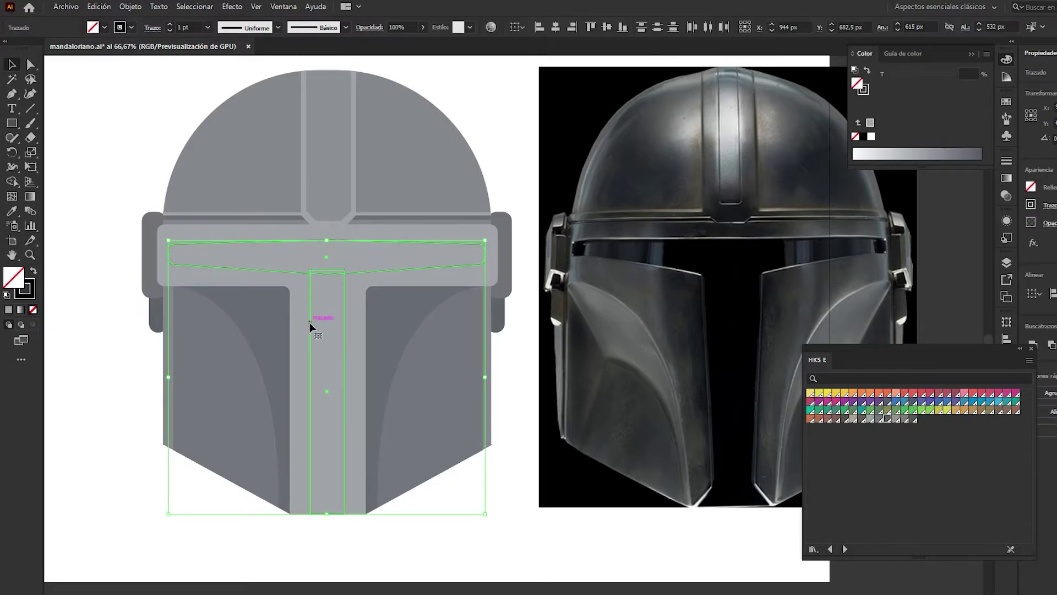
pyautogui.press('i')
pyautogui.click(264, 99)
pyautogui.moveTo(937, 75); pyautogui.dragTo(952, 77)
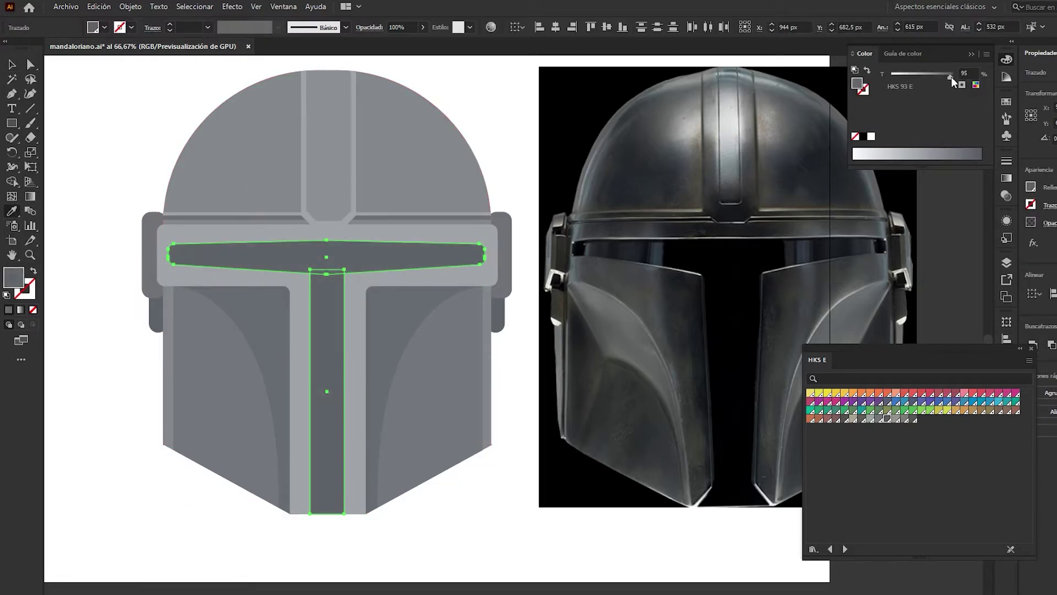
pyautogui.click(987, 54)
pyautogui.click(947, 114)
pyautogui.moveTo(914, 113); pyautogui.dragTo(903, 114)
pyautogui.click(1007, 59)
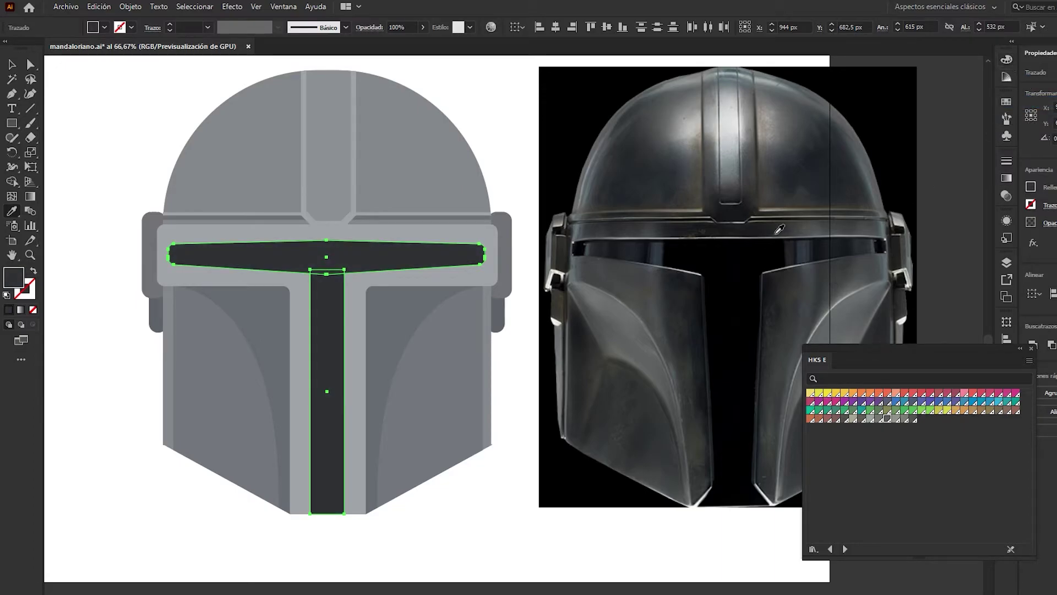
pyautogui.click(117, 120)
pyautogui.scroll(2, 117, 120)
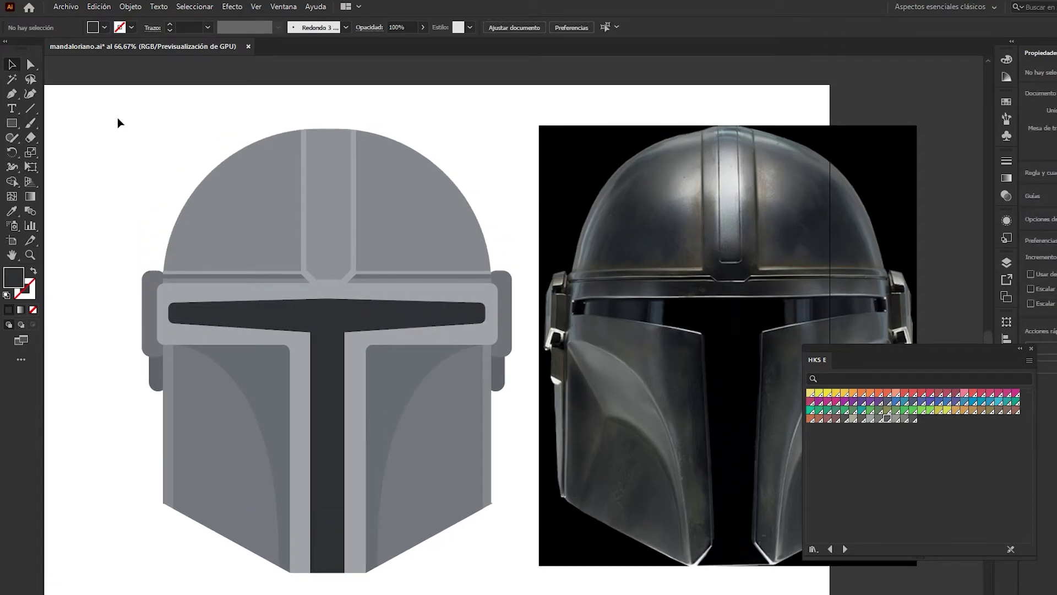
# - Make the inner crest stripe on the dome narrower and shorter
pyautogui.click(313, 194)
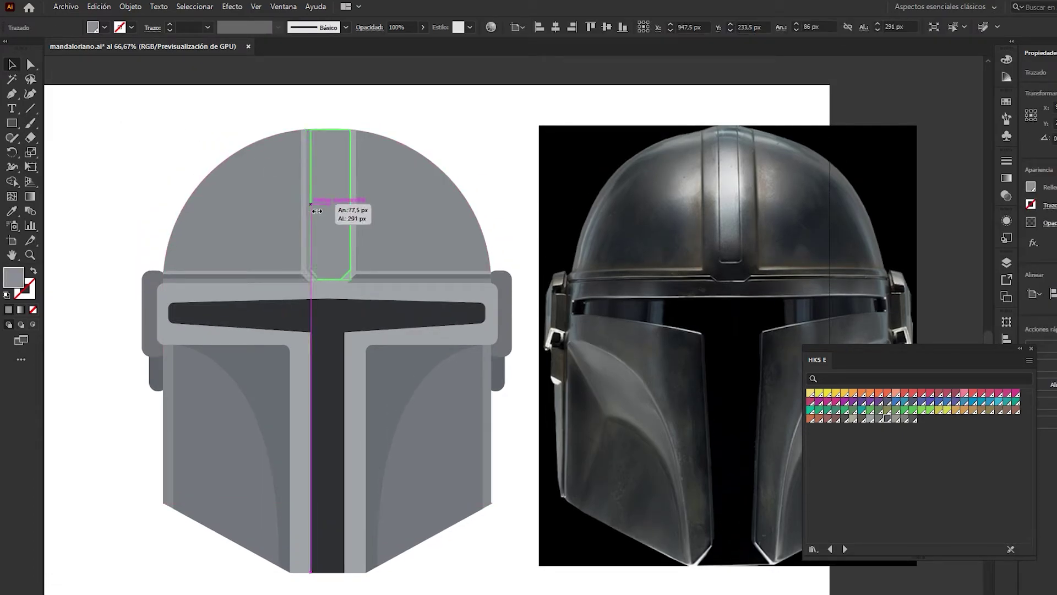
pyautogui.moveTo(359, 206); pyautogui.dragTo(356, 206)
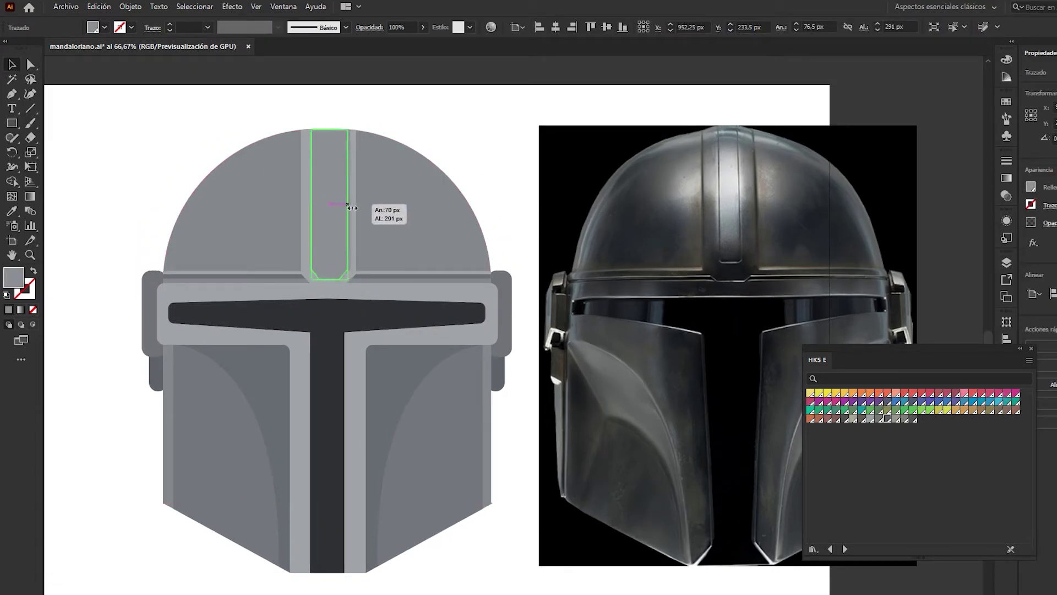
pyautogui.moveTo(330, 279); pyautogui.dragTo(330, 270)
pyautogui.click(168, 163)
# - Centre both crest stripes horizontally on the helmet dome as key object
pyautogui.click(329, 283)
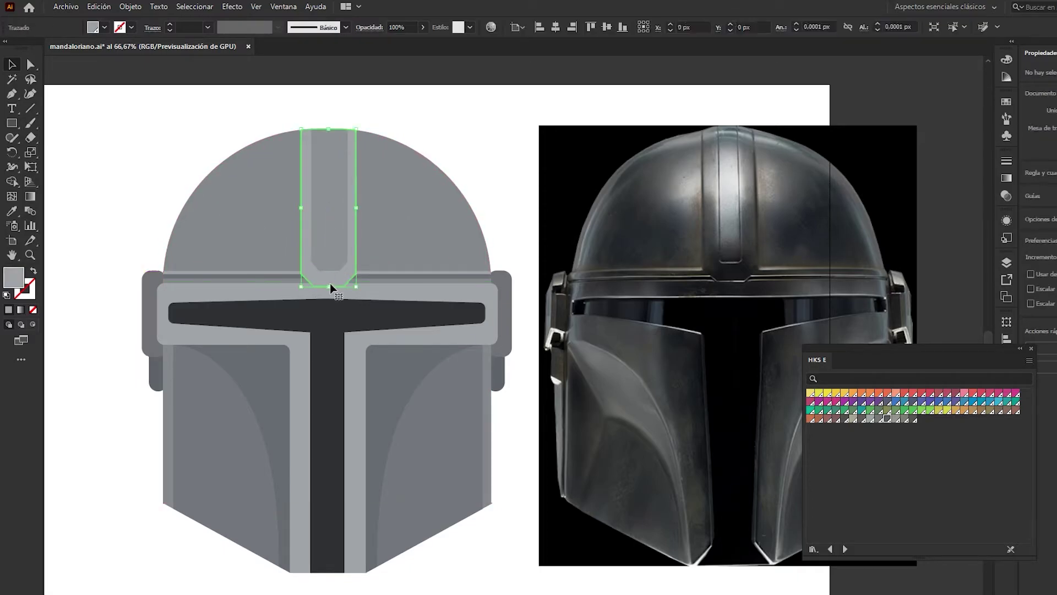
pyautogui.rightClick(334, 188)
pyautogui.keyDown('shift'); pyautogui.click(347, 128); pyautogui.keyUp('shift')
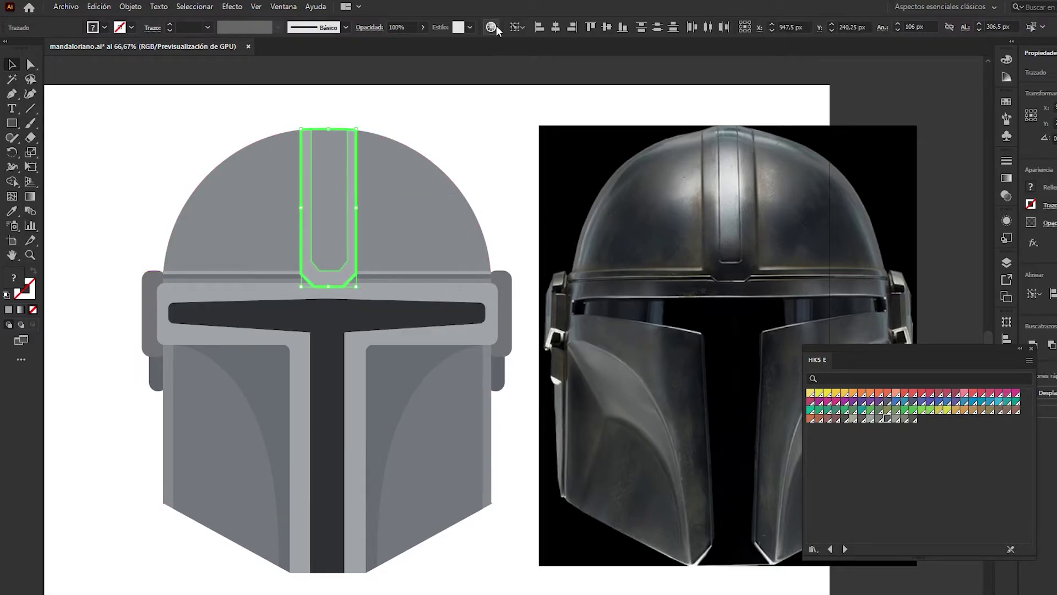
pyautogui.keyDown('shift'); pyautogui.click(244, 177); pyautogui.keyUp('shift')
pyautogui.click(556, 27)
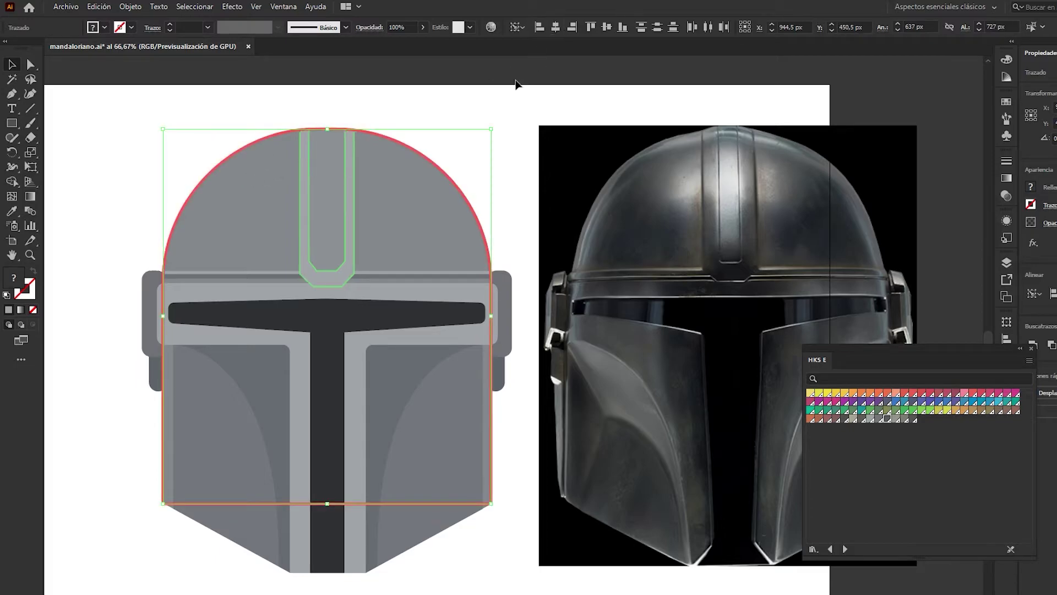
pyautogui.hotkey('ctrl', 'shift', 'a')
# - Shorten the outer crest stripe by raising its bottom edge
pyautogui.scroll(2, 329, 272)
pyautogui.click(335, 262)
pyautogui.moveTo(319, 314); pyautogui.dragTo(317, 303)
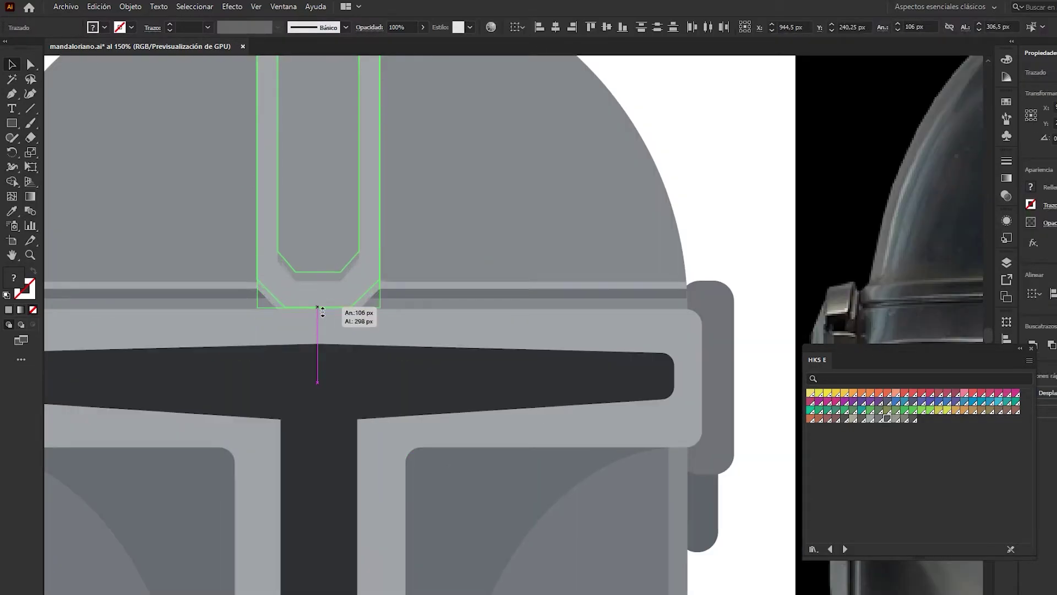
pyautogui.click(704, 122)
pyautogui.scroll(-3, 708, 114)
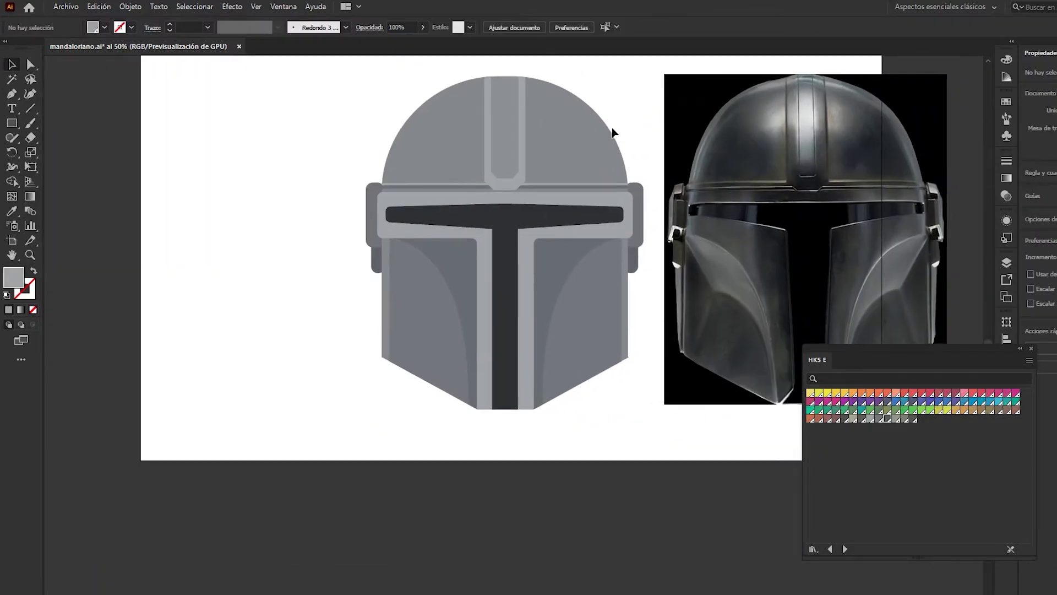
# - End the crest stripe at the brow band and make the visor slit taller
pyautogui.scroll(2, 502, 157)
pyautogui.click(500, 219)
pyautogui.moveTo(501, 220); pyautogui.dragTo(515, 215)
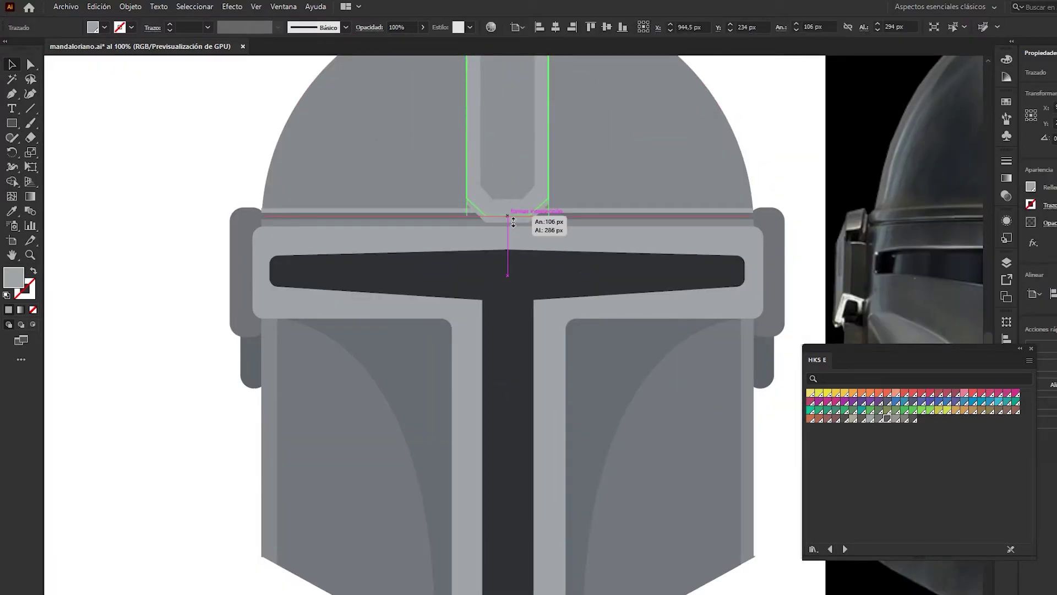
pyautogui.click(716, 130)
pyautogui.scroll(-1, 579, 130)
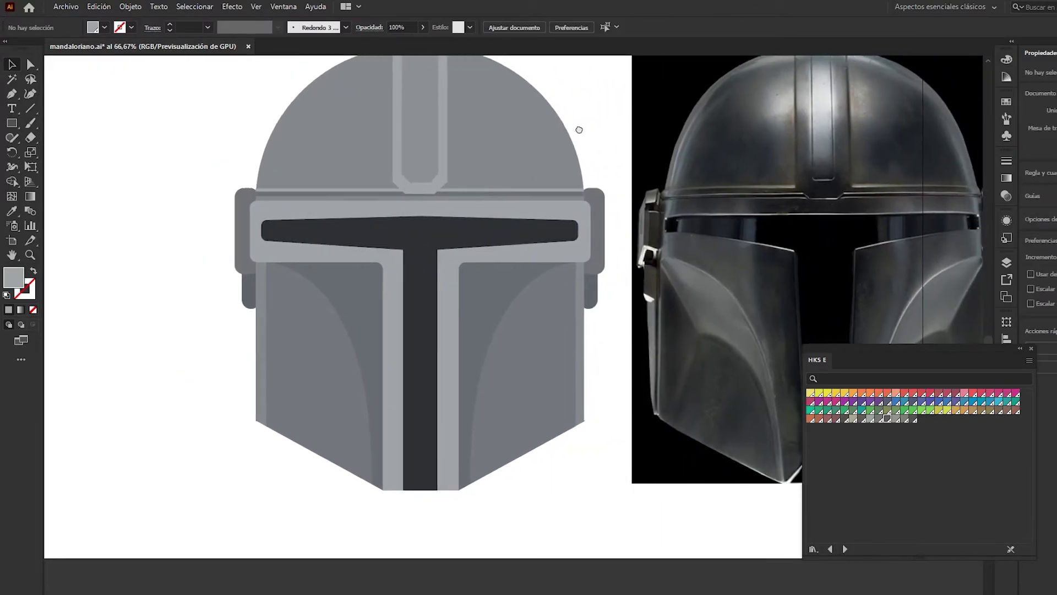
pyautogui.moveTo(579, 130); pyautogui.dragTo(550, 150)
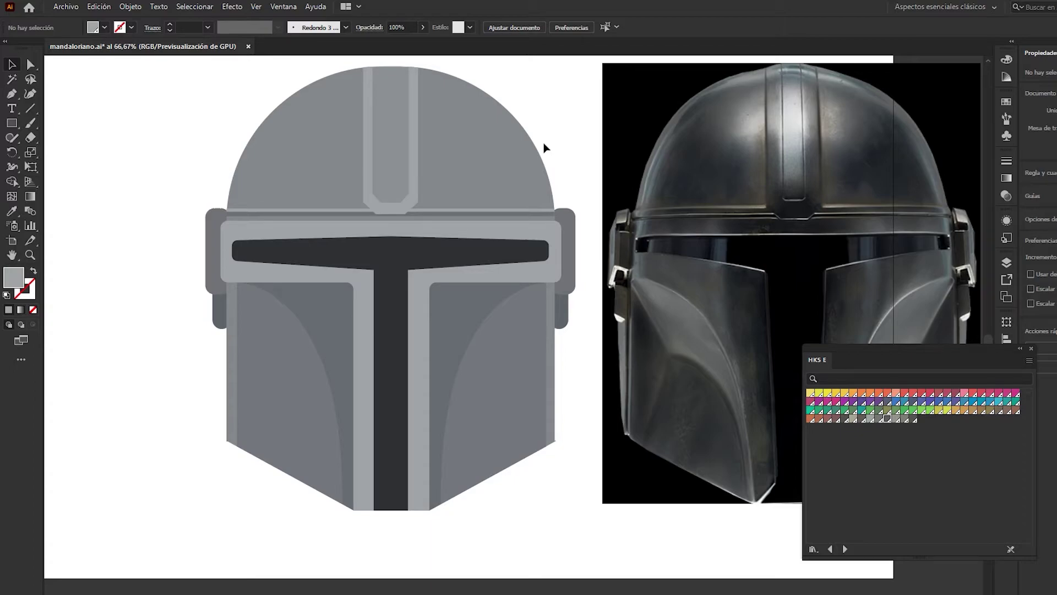
pyautogui.click(392, 251)
pyautogui.moveTo(390, 237); pyautogui.dragTo(388, 230)
# - Pull the visor's lower point down to meet the T-stem
pyautogui.moveTo(392, 278); pyautogui.dragTo(392, 282)
pyautogui.click(137, 220)
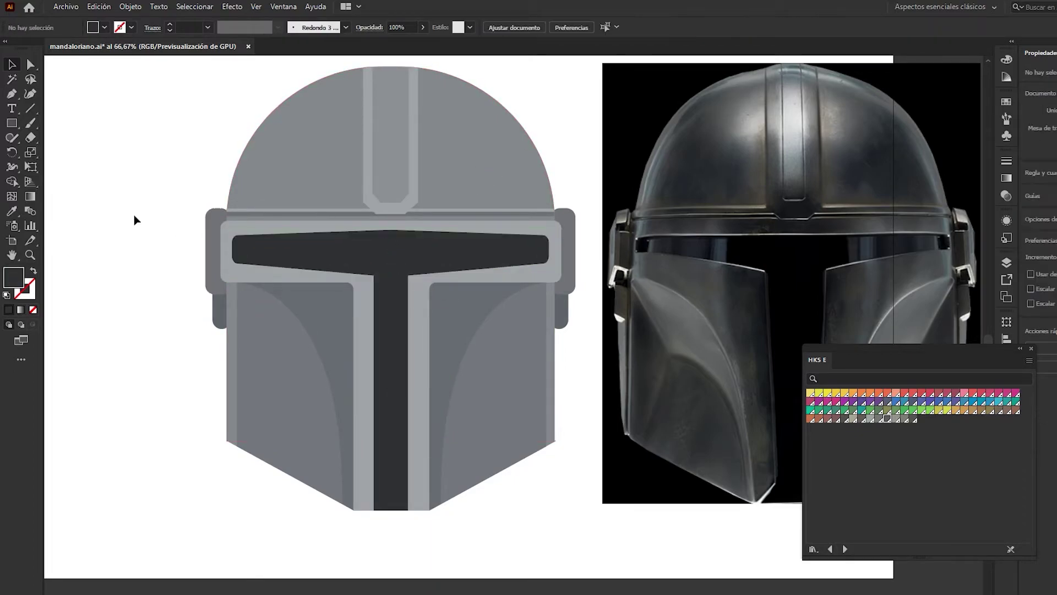
pyautogui.click(30, 65)
pyautogui.click(390, 255)
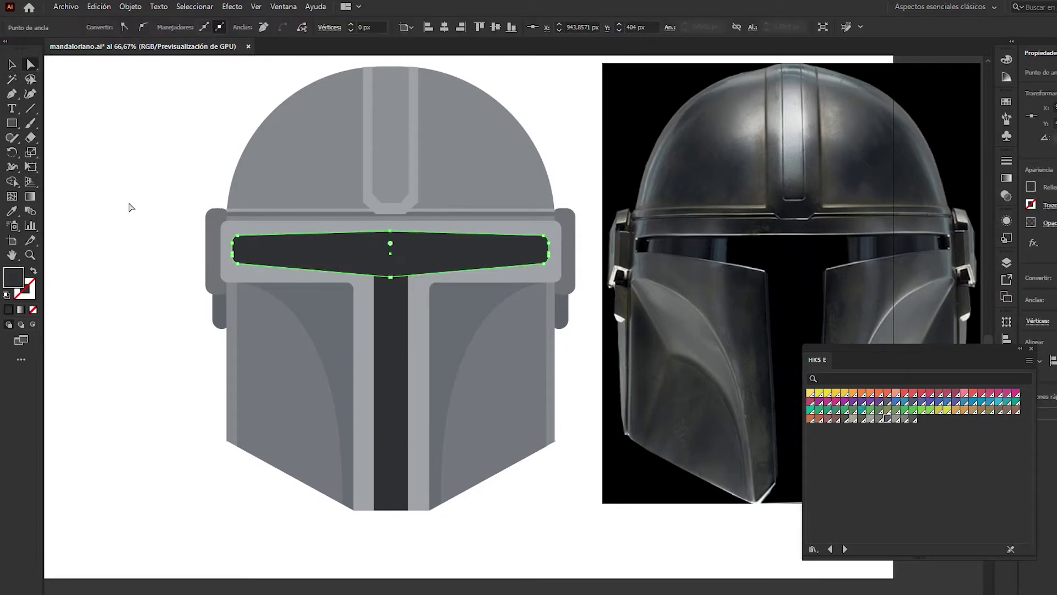
pyautogui.click(167, 178)
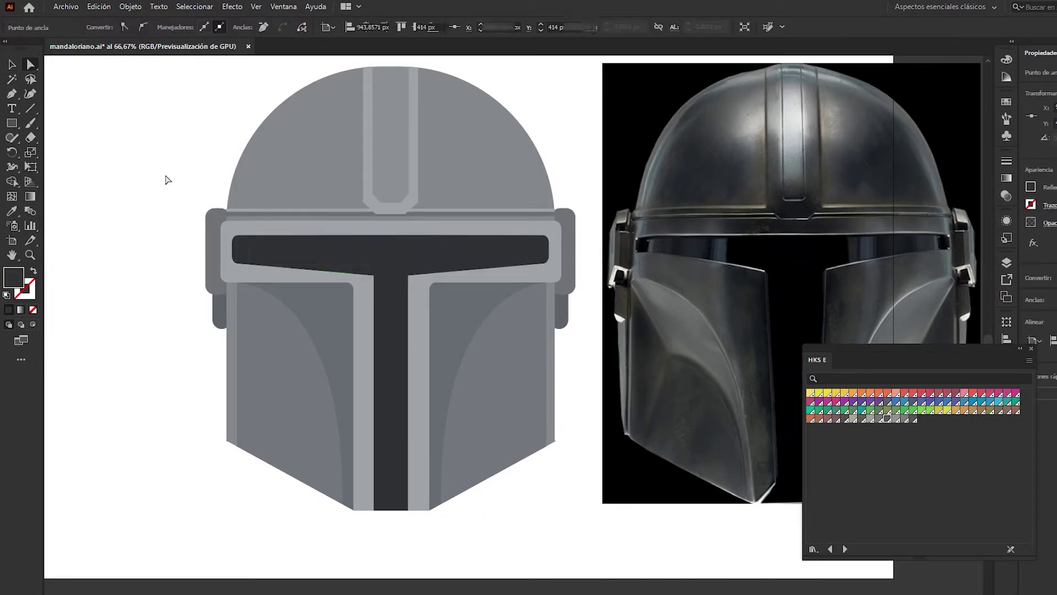
pyautogui.click(12, 64)
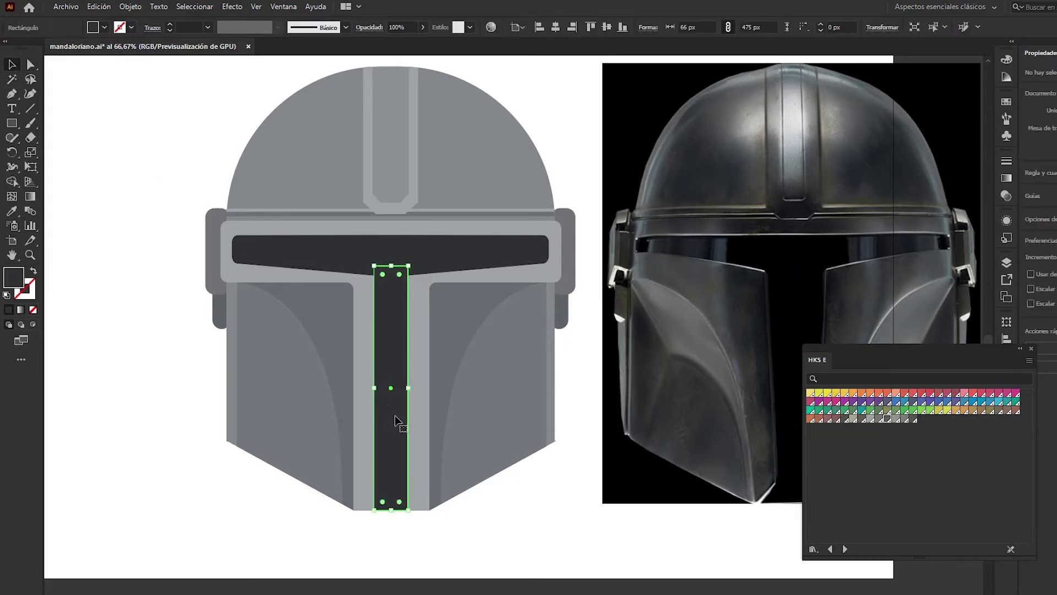
# - Widen the T-stem rectangle from about 66 px to 88 px
pyautogui.click(392, 410)
pyautogui.moveTo(407, 392); pyautogui.dragTo(414, 392)
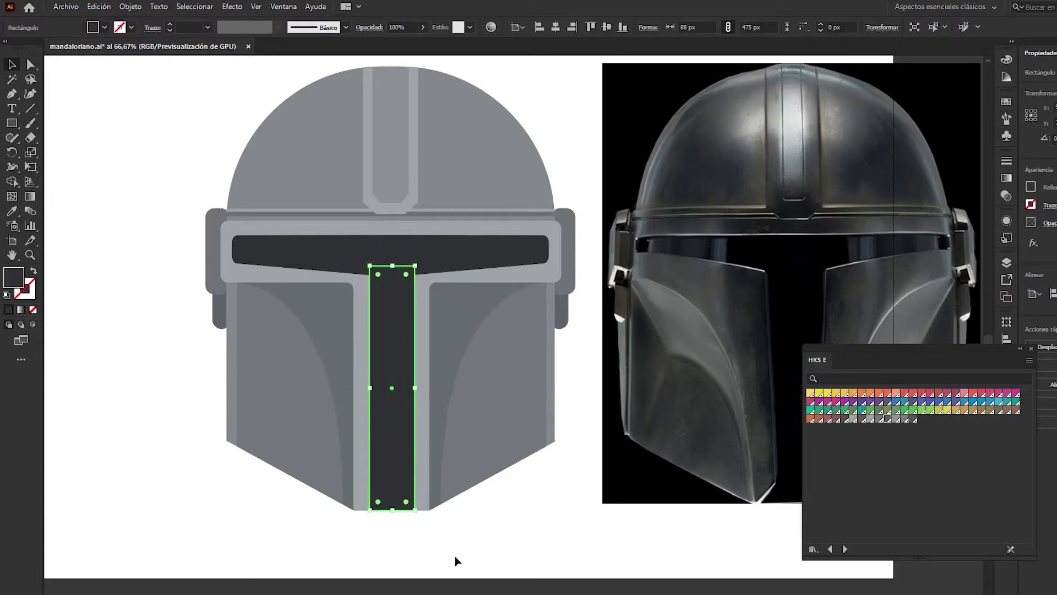
pyautogui.keyDown('shift'); pyautogui.click(238, 280); pyautogui.keyUp('shift')
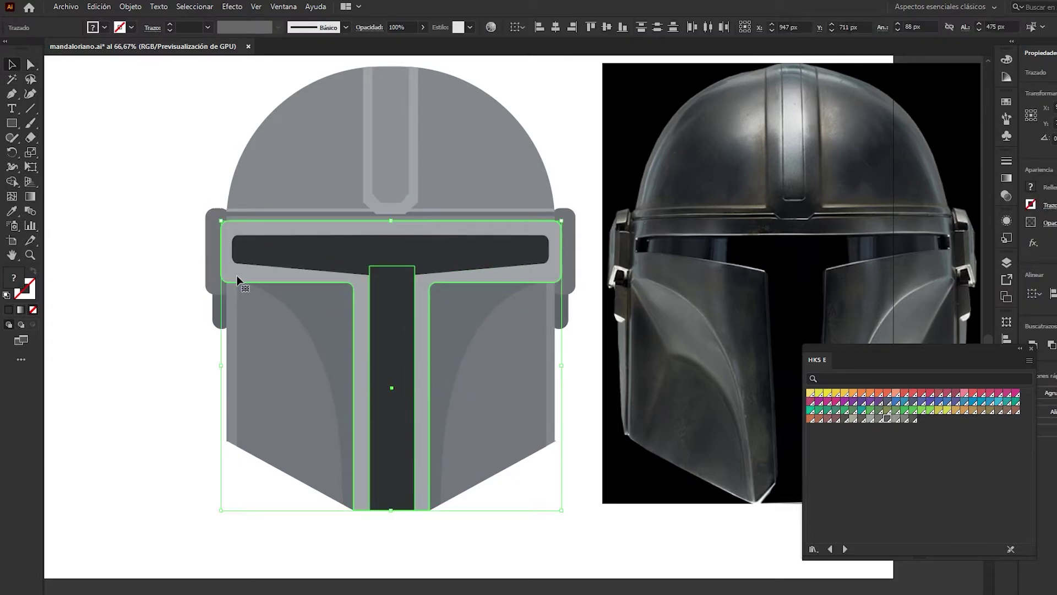
pyautogui.click(201, 141)
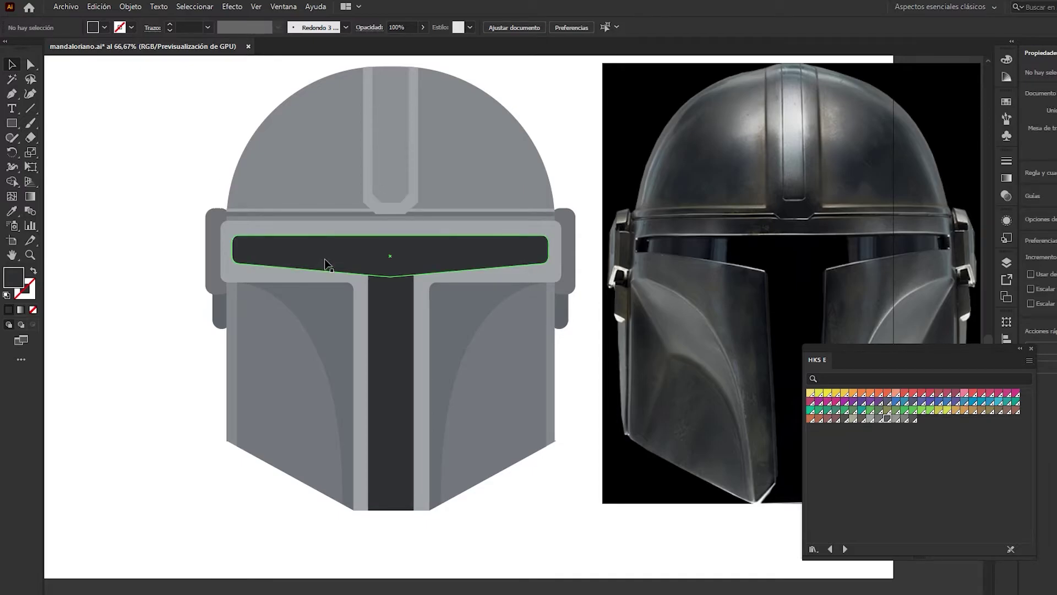
pyautogui.hscroll(1, 156, 230)
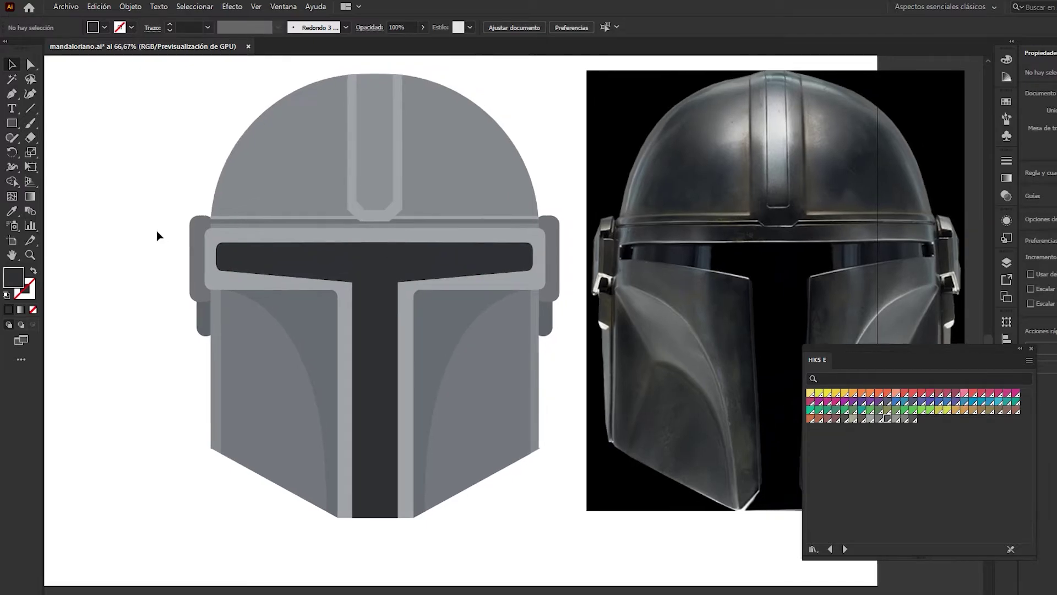
# - Unite the visor and vertical stem into a single T shape with Pathfinder
pyautogui.click(240, 250)
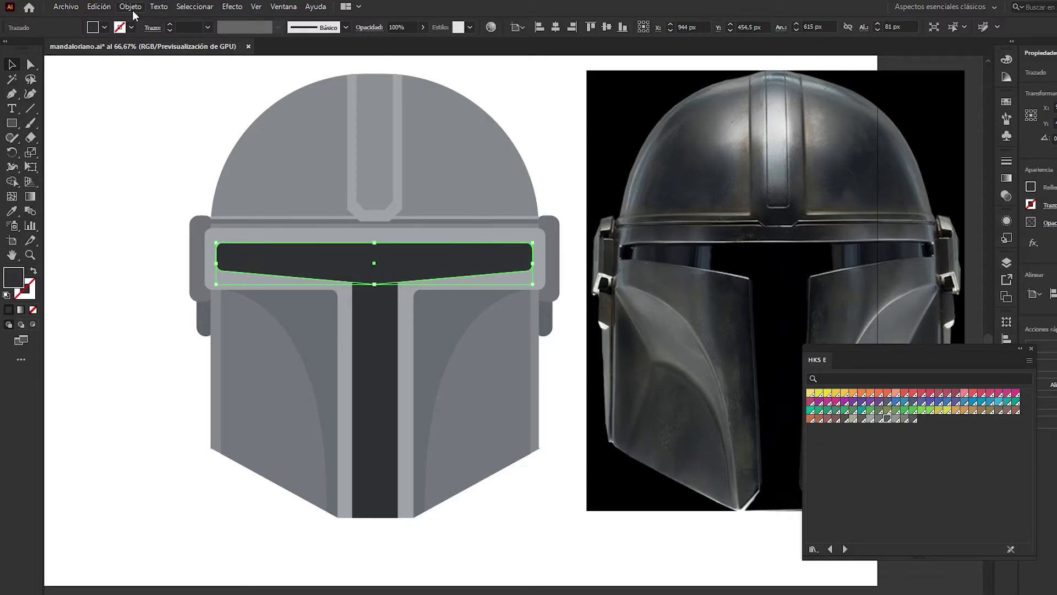
pyautogui.keyDown('shift'); pyautogui.click(374, 330); pyautogui.keyUp('shift')
pyautogui.moveTo(999, 347); pyautogui.dragTo(957, 377)
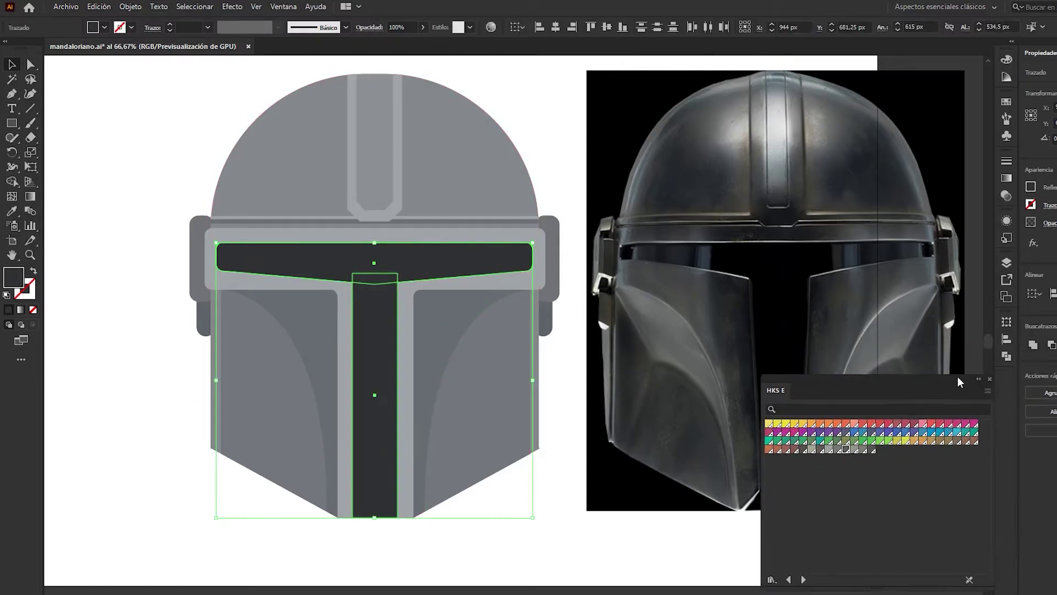
pyautogui.click(1007, 357)
pyautogui.click(865, 349)
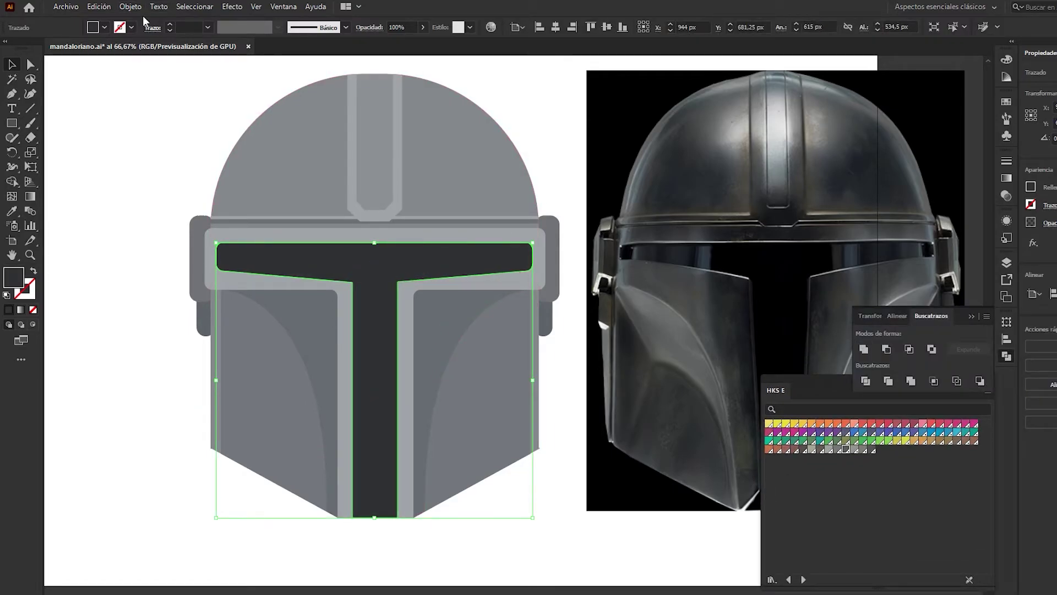
# - Create a -10 px Offset Path inset copy of the T
pyautogui.click(131, 6)
pyautogui.click(419, 344)
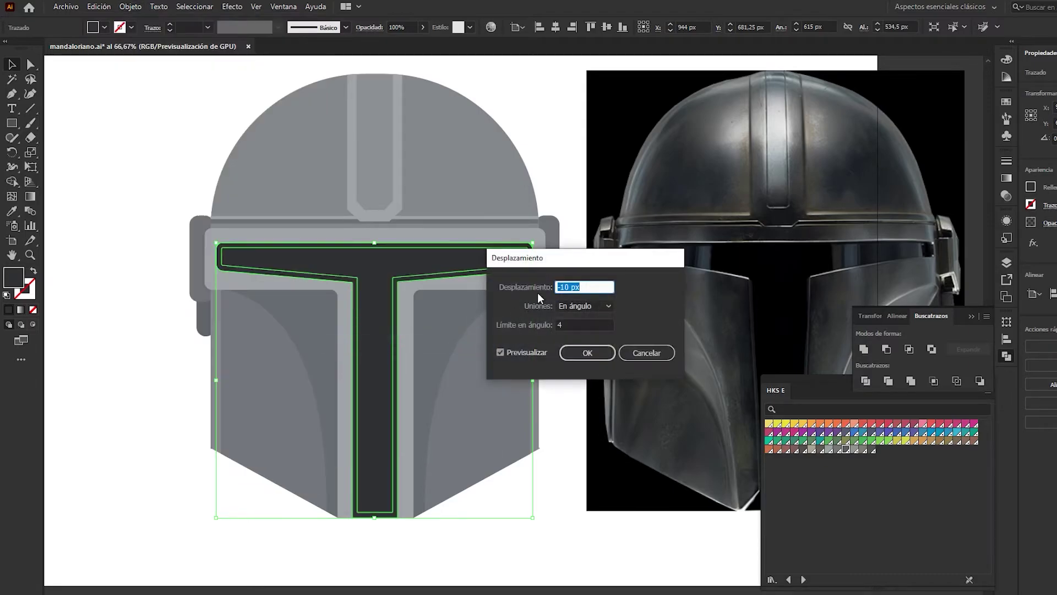
pyautogui.moveTo(552, 259); pyautogui.dragTo(601, 215)
pyautogui.click(633, 305)
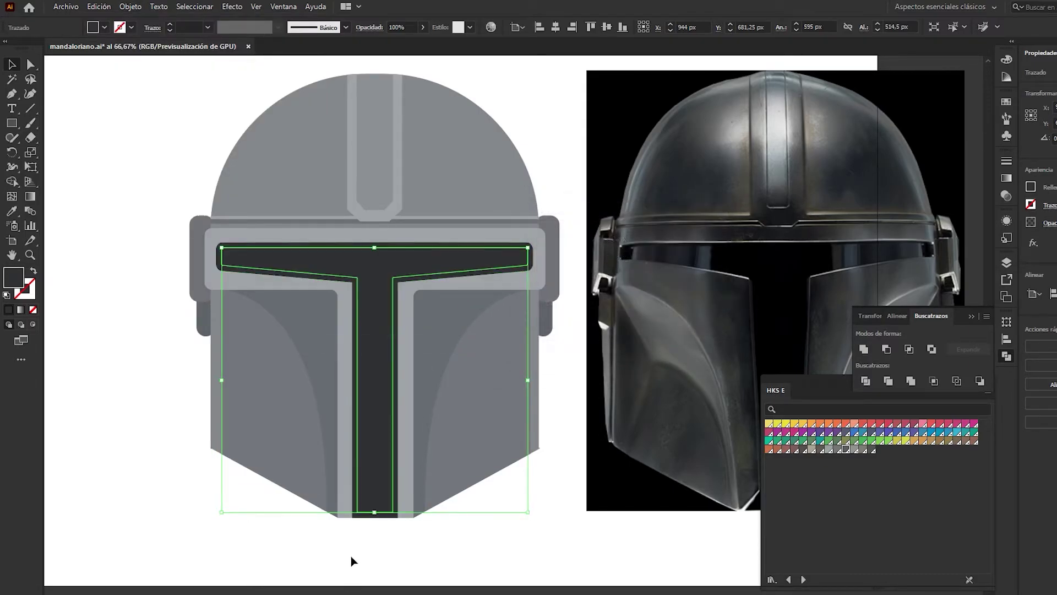
pyautogui.scroll(5, 351, 557)
# - Move the inner T's bottom anchors down to the base
pyautogui.press('a')
pyautogui.click(334, 482)
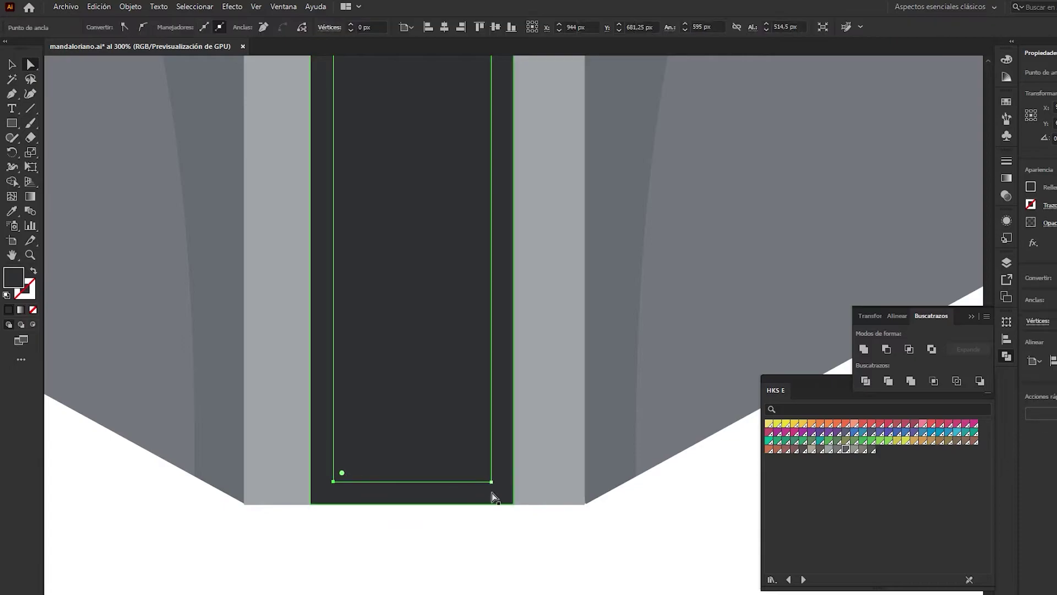
pyautogui.keyDown('shift'); pyautogui.click(491, 482); pyautogui.keyUp('shift')
pyautogui.press('Down')
pyautogui.press('Down')
pyautogui.press('Down')
pyautogui.press('Down')
pyautogui.press('Down')
pyautogui.press('Down')
pyautogui.press('Down')
pyautogui.press('Down')
pyautogui.press('Down')
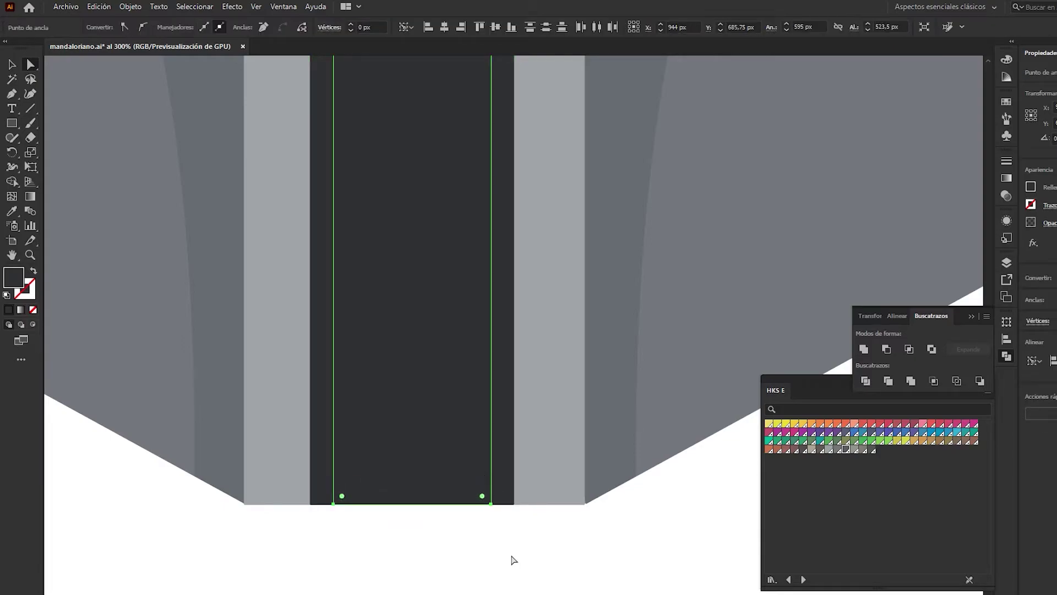
# - Darken the inner T's fill slightly by lowering B in the Color panel
pyautogui.click(1007, 59)
pyautogui.moveTo(904, 117); pyautogui.dragTo(900, 118)
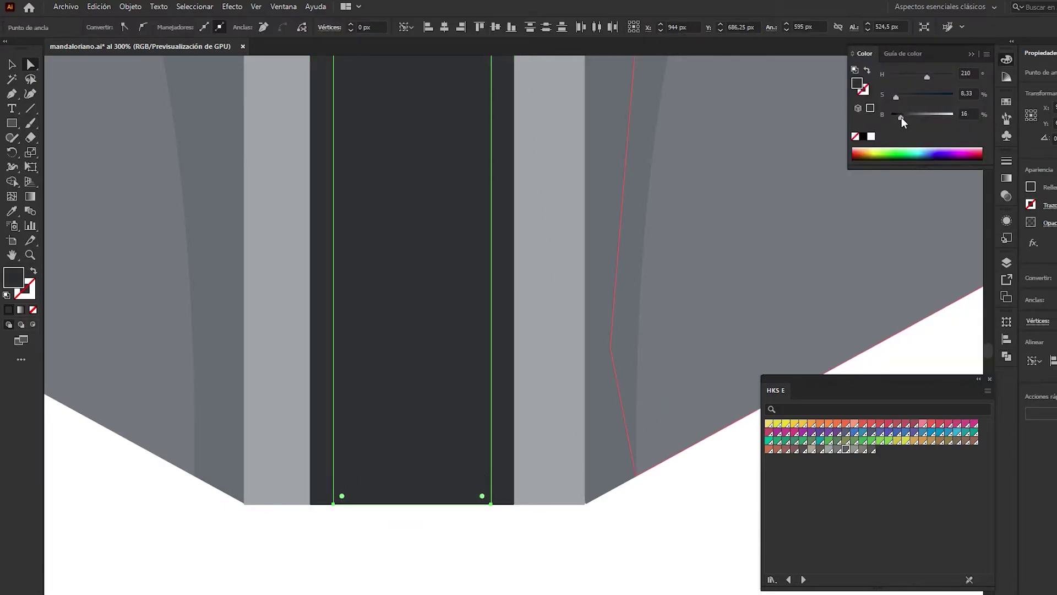
pyautogui.click(306, 559)
pyautogui.hotkey('ctrl', '-')
pyautogui.hotkey('ctrl', '-')
pyautogui.hotkey('ctrl', '-')
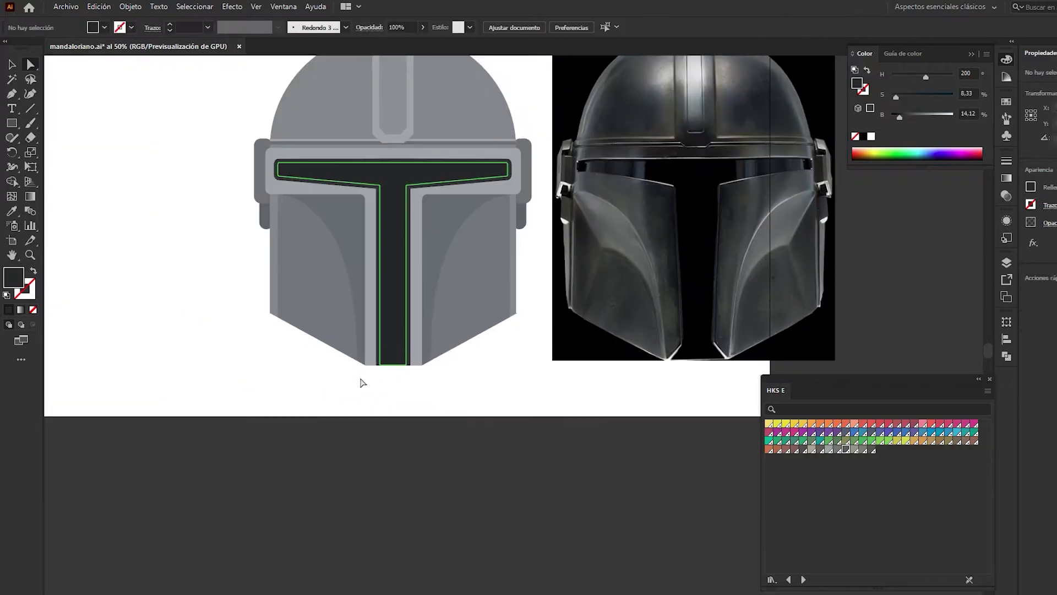
pyautogui.hotkey('ctrl', '+')
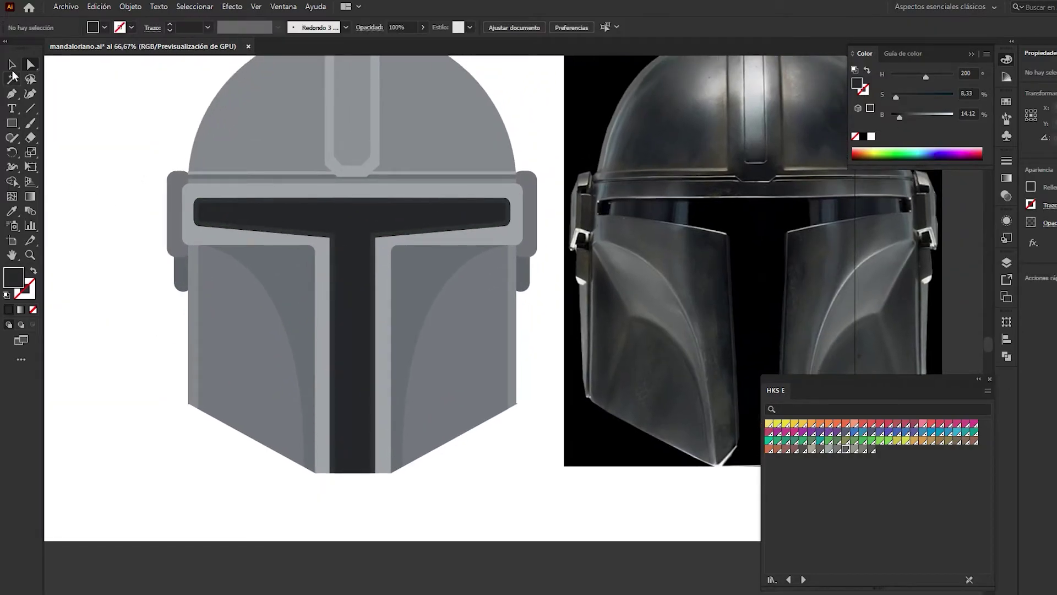
pyautogui.click(12, 65)
# - Draw a large ellipse over the helmet dome
pyautogui.scroll(2, 221, 490)
pyautogui.scroll(1, 171, 330)
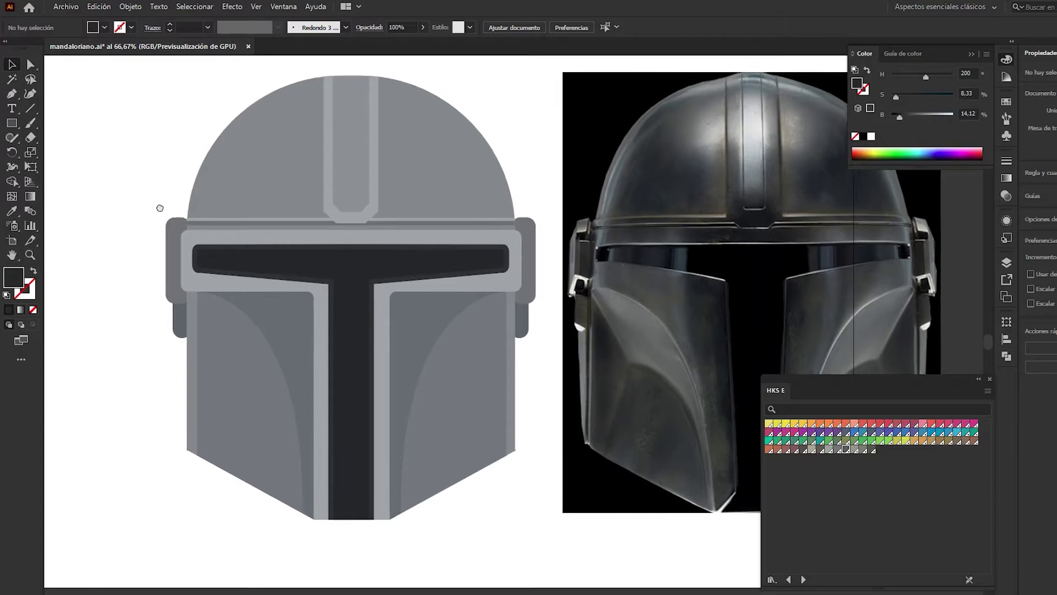
pyautogui.moveTo(160, 208); pyautogui.dragTo(135, 254)
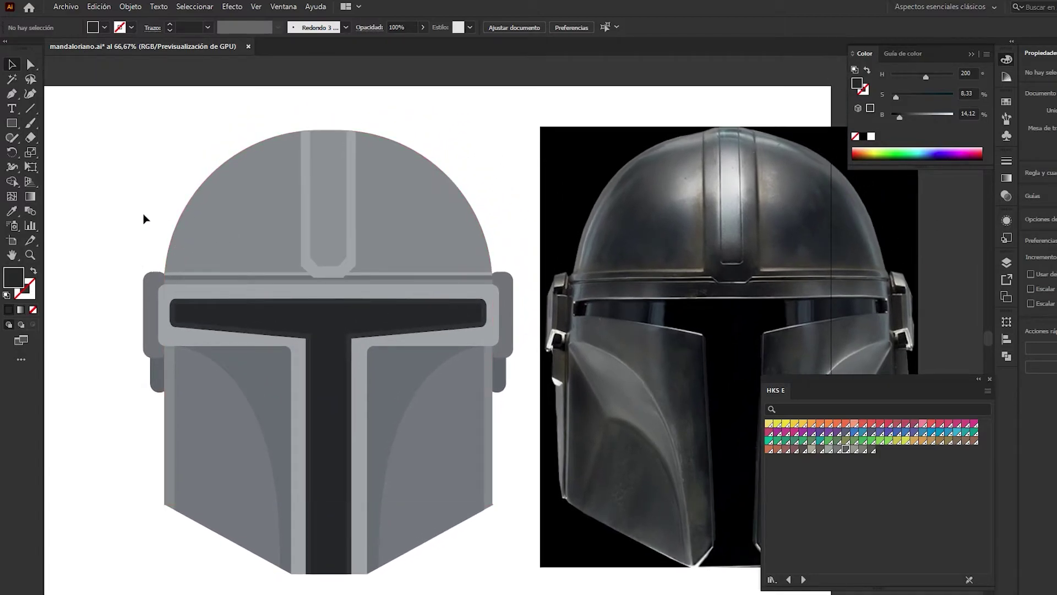
pyautogui.click(237, 251)
pyautogui.click(156, 200)
pyautogui.moveTo(156, 200); pyautogui.dragTo(163, 235)
pyautogui.moveTo(12, 124); pyautogui.dragTo(53, 158)
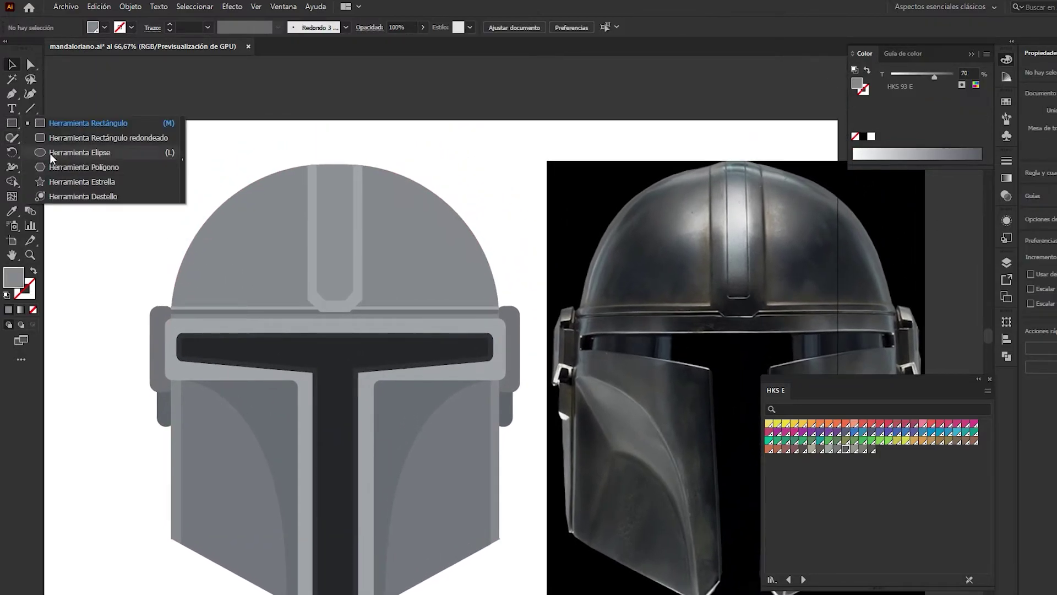
pyautogui.moveTo(138, 75); pyautogui.dragTo(549, 300)
# - Centre the ellipse on the dome, combine them, then remove the ellipse
pyautogui.click(11, 64)
pyautogui.keyDown('shift'); pyautogui.click(207, 295); pyautogui.keyUp('shift')
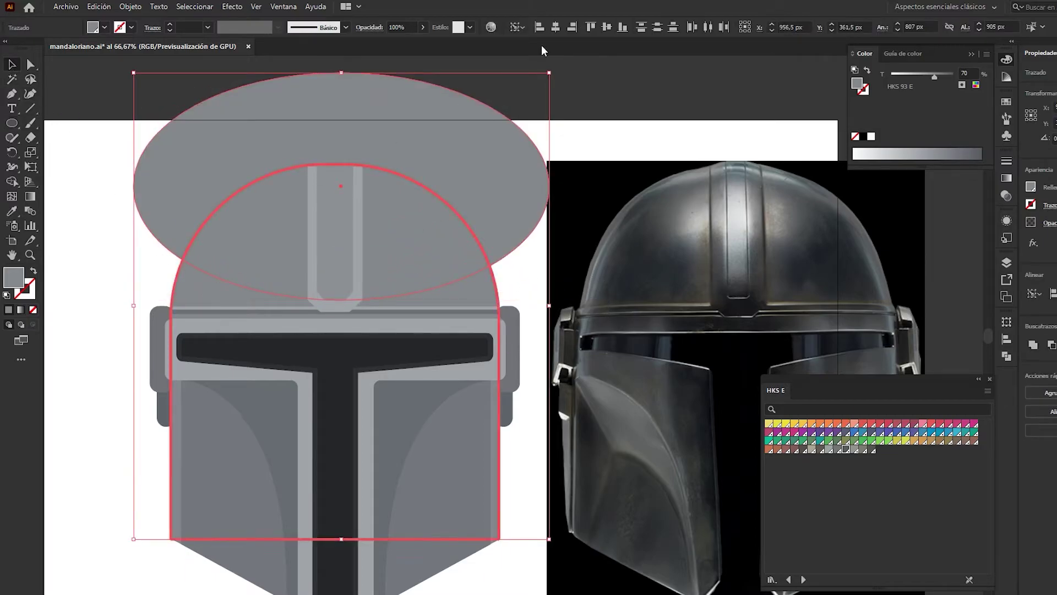
pyautogui.click(557, 29)
pyautogui.click(12, 181)
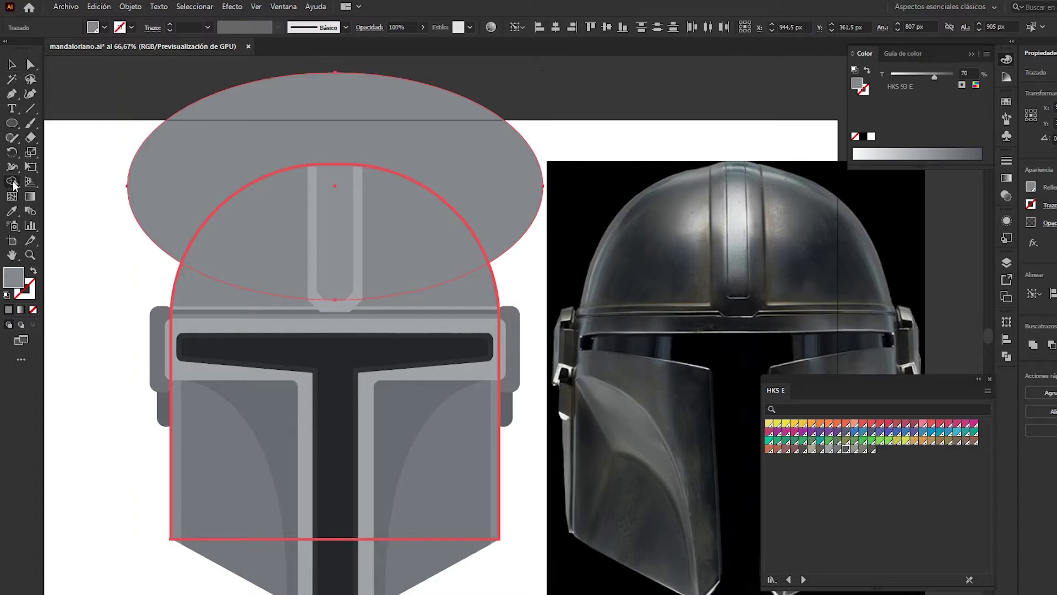
pyautogui.keyDown('alt'); pyautogui.click(161, 141); pyautogui.keyUp('alt')
pyautogui.click(168, 272)
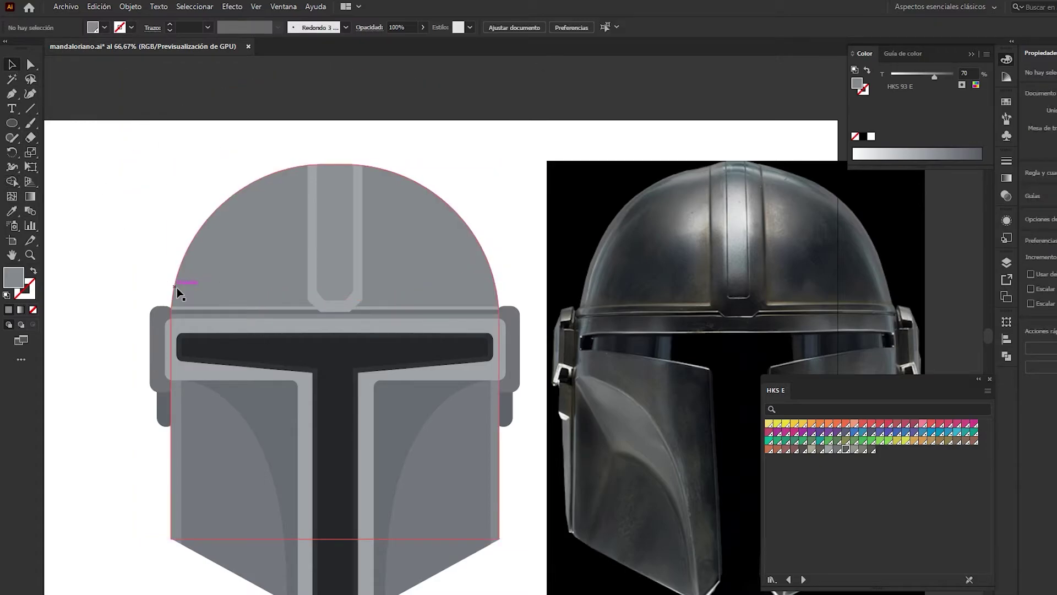
# - Change the dome's upper facet to about a 71% grey tint
pyautogui.click(243, 274)
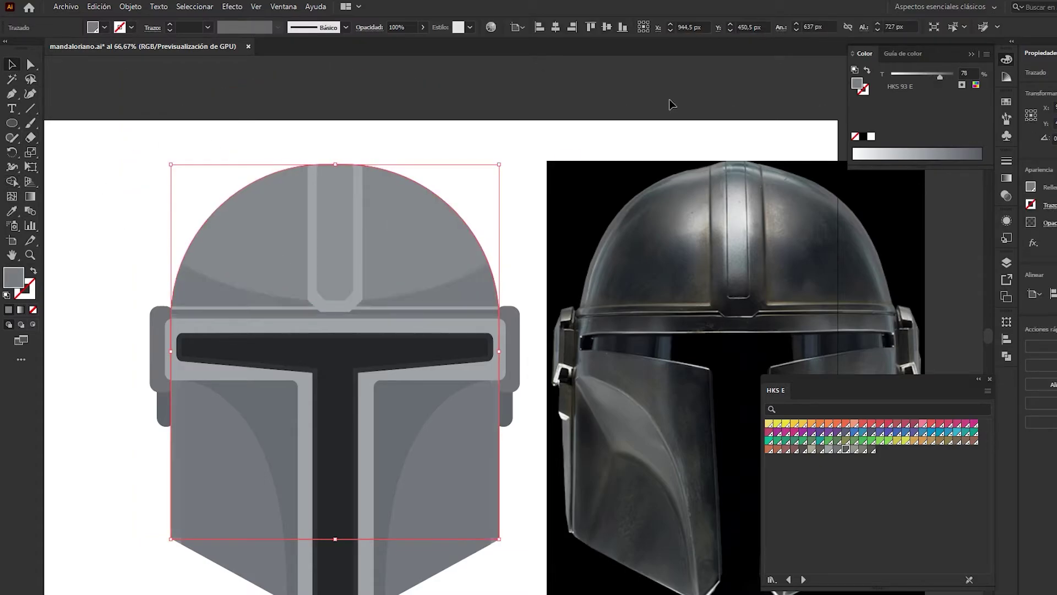
pyautogui.click(619, 103)
pyautogui.click(392, 198)
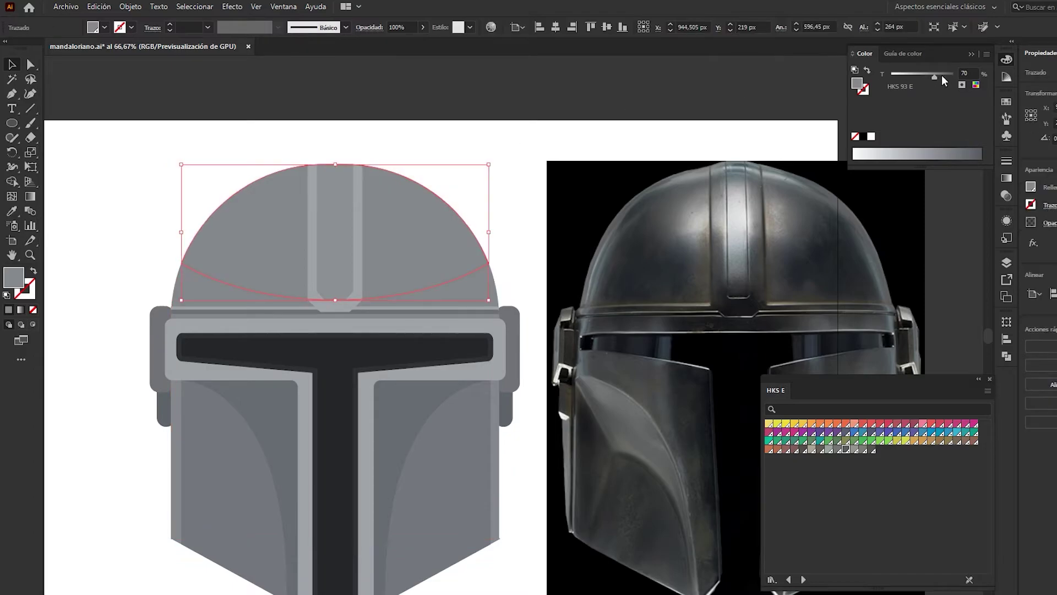
pyautogui.moveTo(930, 78); pyautogui.dragTo(936, 79)
pyautogui.click(576, 116)
pyautogui.scroll(-1, 472, 179)
pyautogui.click(422, 220)
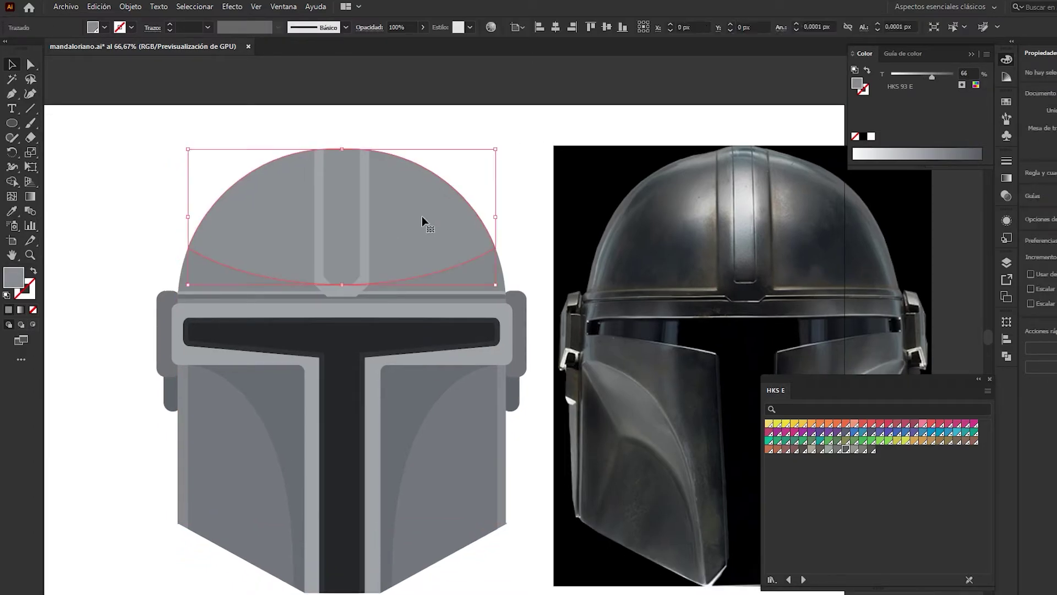
# - Stretch the dome ellipse taller upward
pyautogui.click(11, 214)
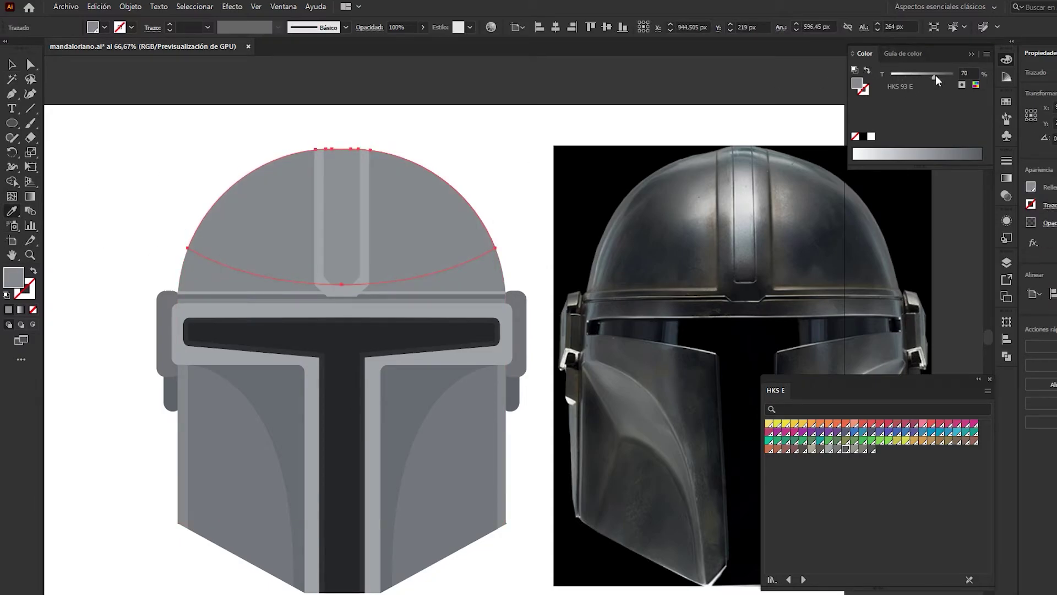
pyautogui.press('v')
pyautogui.click(145, 126)
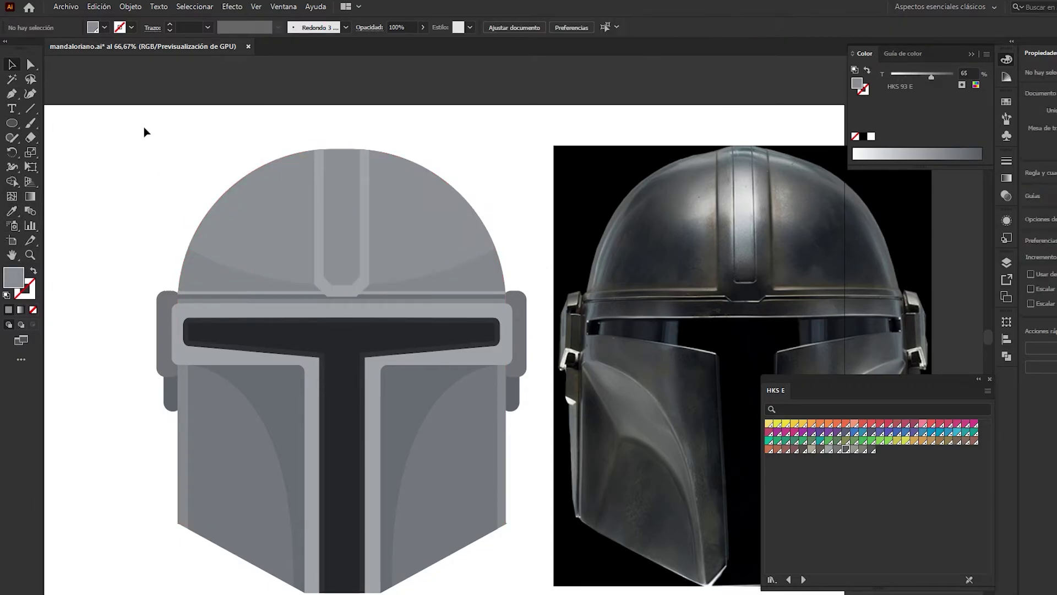
pyautogui.click(241, 212)
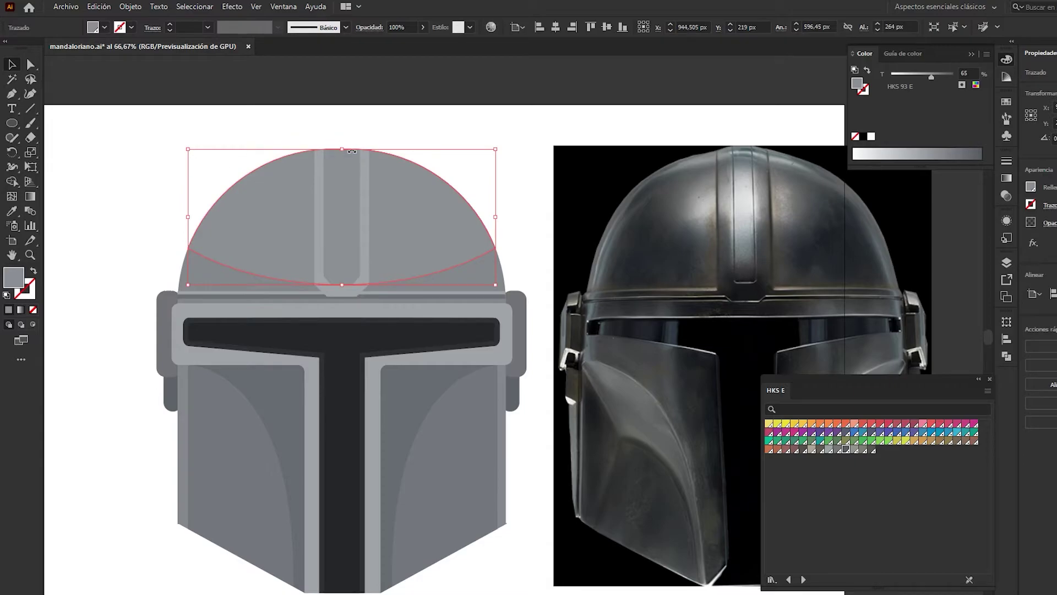
pyautogui.moveTo(351, 150); pyautogui.dragTo(350, 132)
pyautogui.click(108, 183)
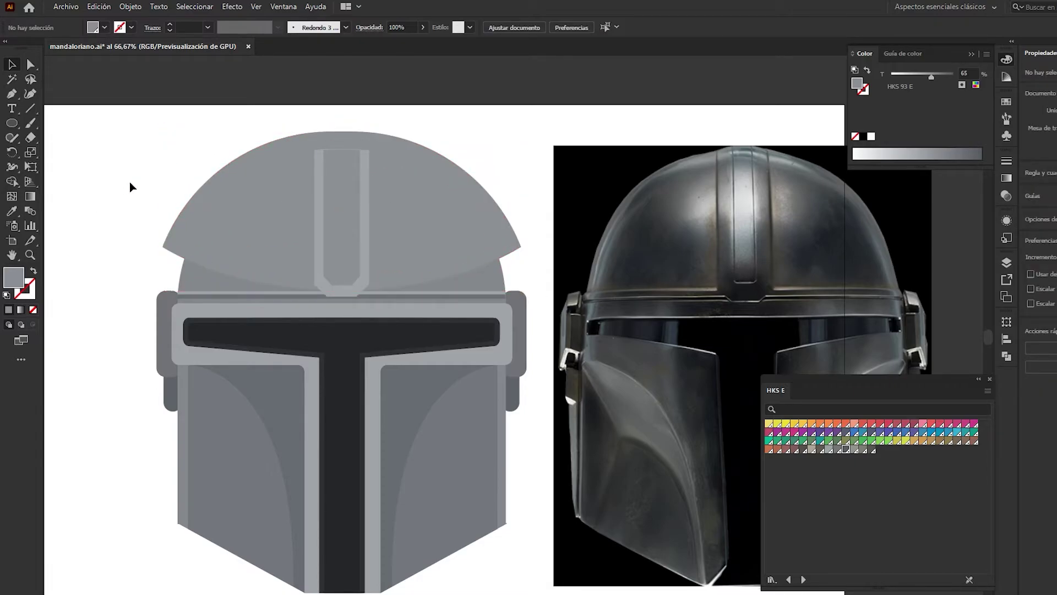
# - Remove the dome's outer rim piece with Shape Builder and enlarge the dome piece upward
pyautogui.moveTo(130, 182); pyautogui.dragTo(341, 584)
pyautogui.hotkey('shift', 'm')
pyautogui.keyDown('alt'); pyautogui.click(278, 154); pyautogui.keyUp('alt')
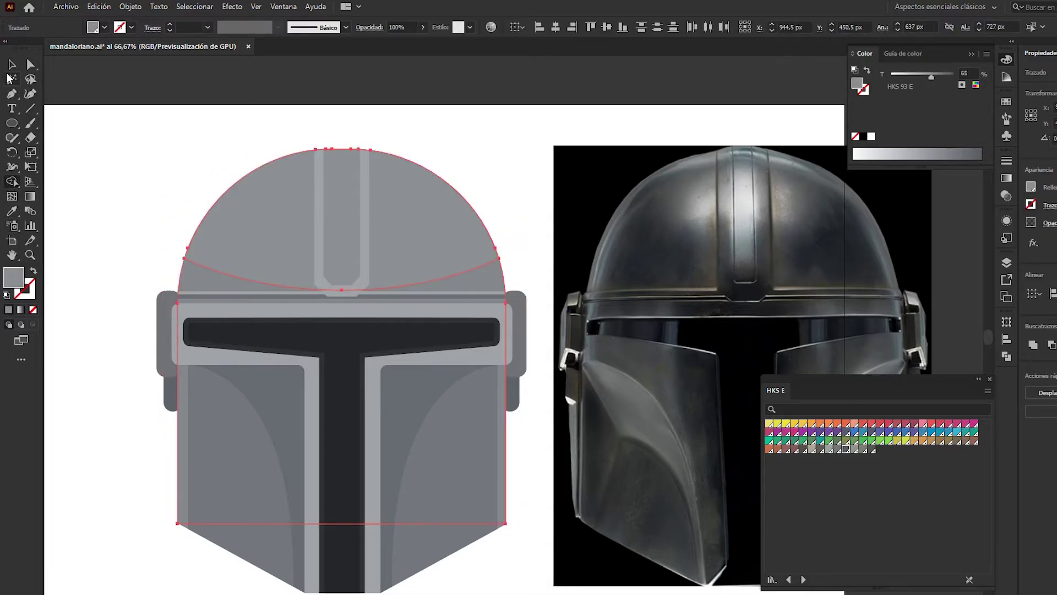
pyautogui.press('v')
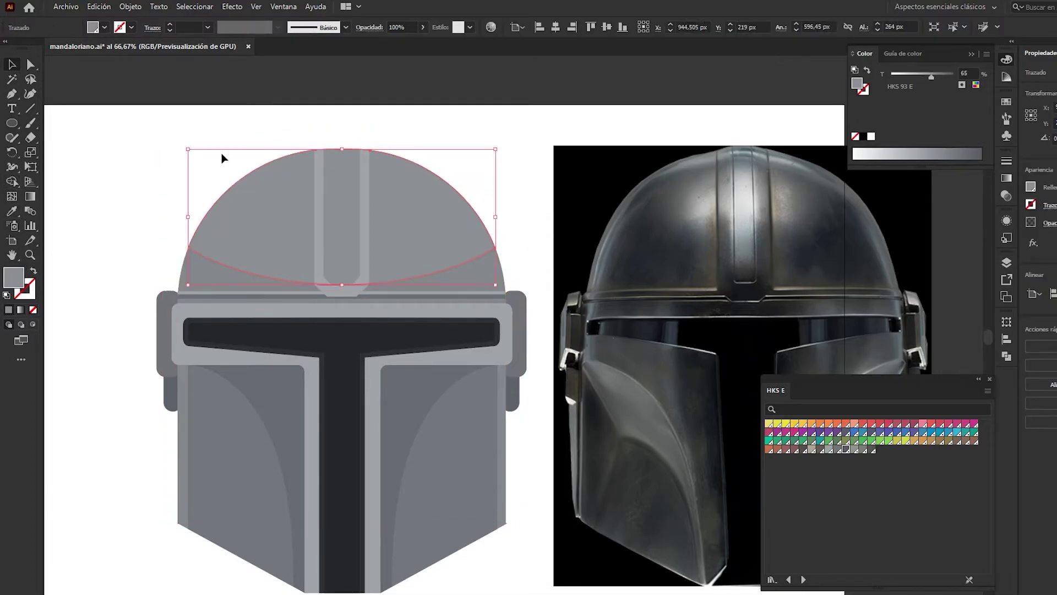
pyautogui.moveTo(278, 180); pyautogui.dragTo(281, 163)
# - Undo the dome edits back to the original dome outline
pyautogui.hotkey('ctrl', 'z')
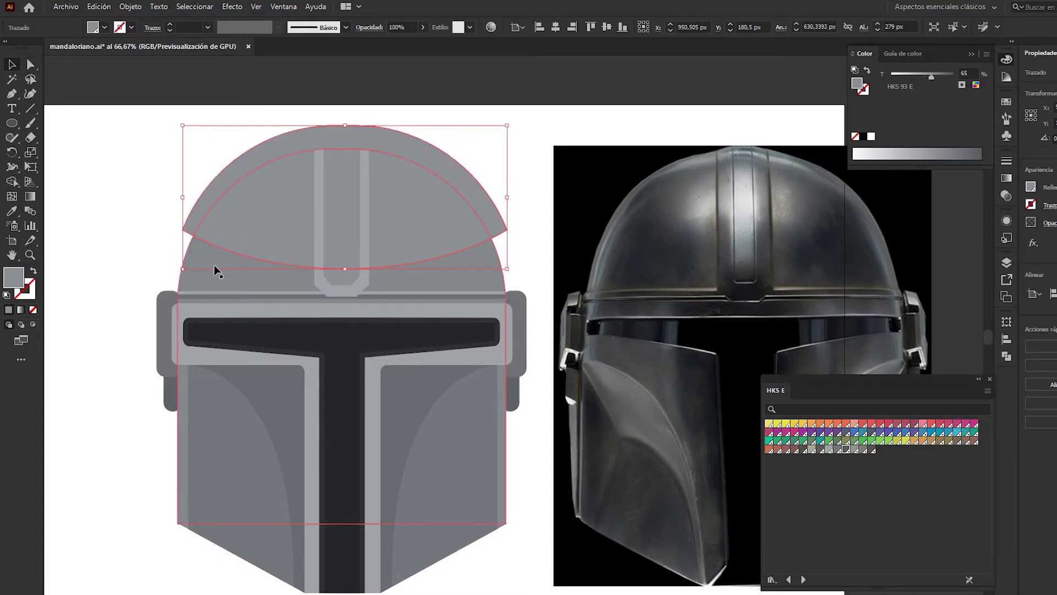
pyautogui.hotkey('ctrl', 'z')
pyautogui.hotkey('ctrl', 'z')
pyautogui.hotkey('ctrl', 'z')
pyautogui.hotkey('ctrl', 'shift', 'z')
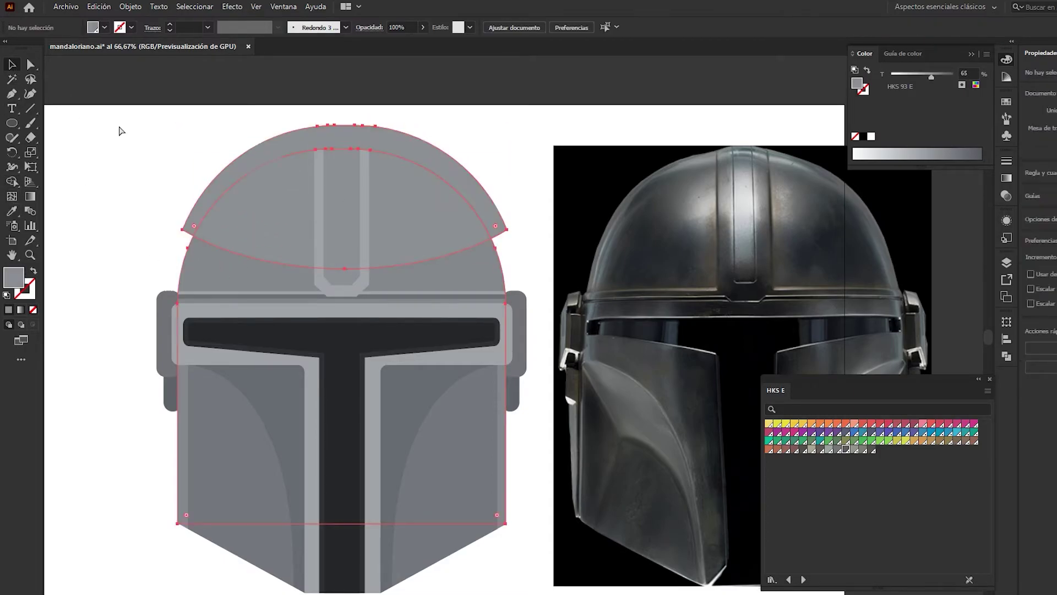
pyautogui.hotkey('ctrl', 'shift', 'z')
pyautogui.hotkey('ctrl', 'shift', 'z')
pyautogui.hotkey('ctrl', 'shift', 'z')
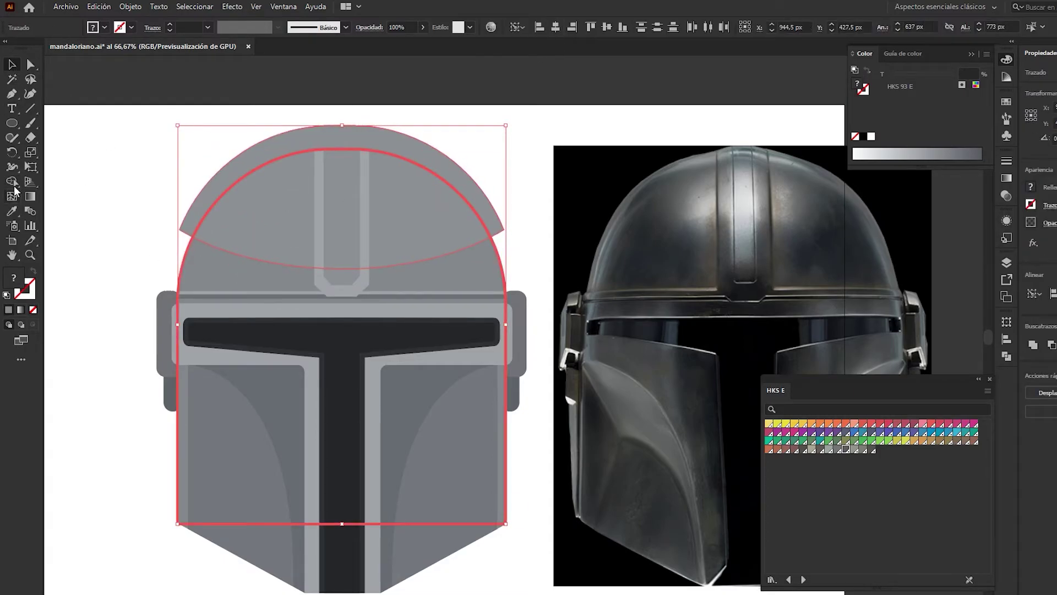
pyautogui.hotkey('ctrl', 'z')
pyautogui.hotkey('ctrl', 'shift', 'a')
pyautogui.scroll(3, 352, 138)
pyautogui.click(240, 254)
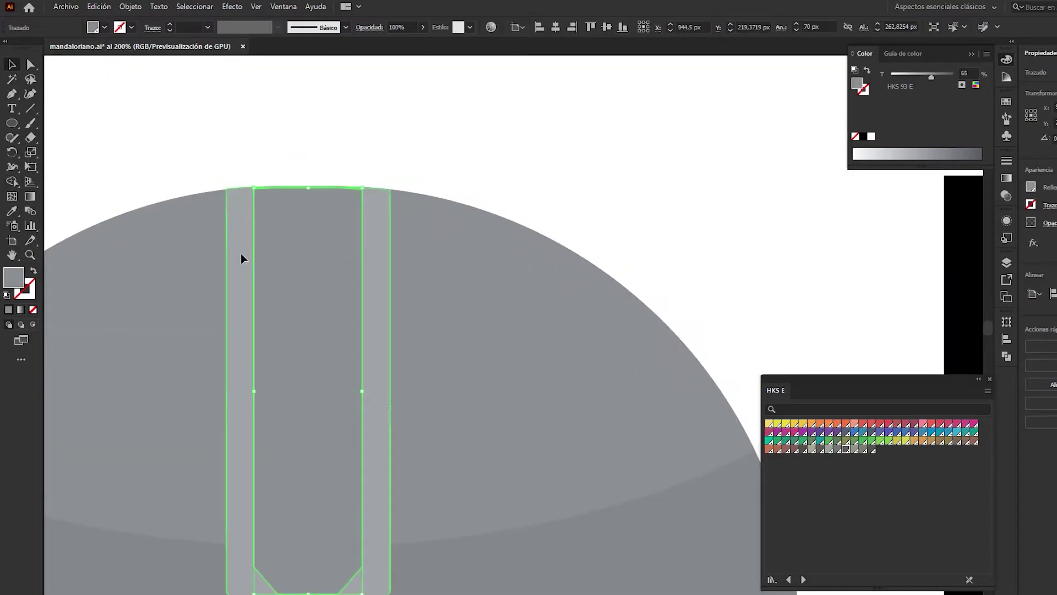
pyautogui.click(478, 128)
pyautogui.scroll(-4, 478, 127)
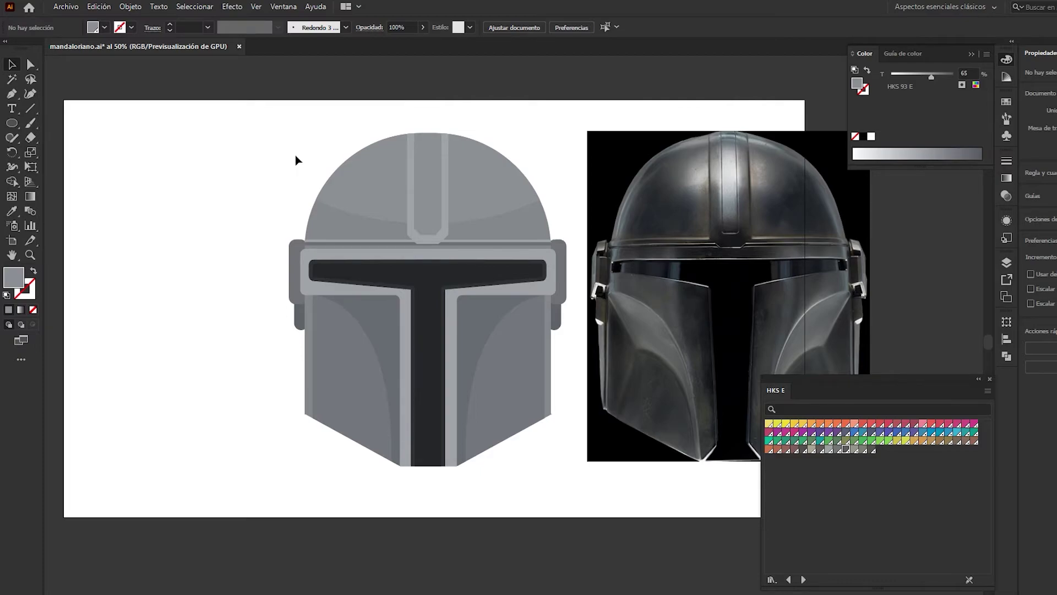
# - Move the left ear piece up about 40 px and trim its overlapping top with Shape Builder
pyautogui.scroll(1, 271, 283)
pyautogui.scroll(1, 259, 275)
pyautogui.scroll(2, 273, 262)
pyautogui.scroll(1, 211, 290)
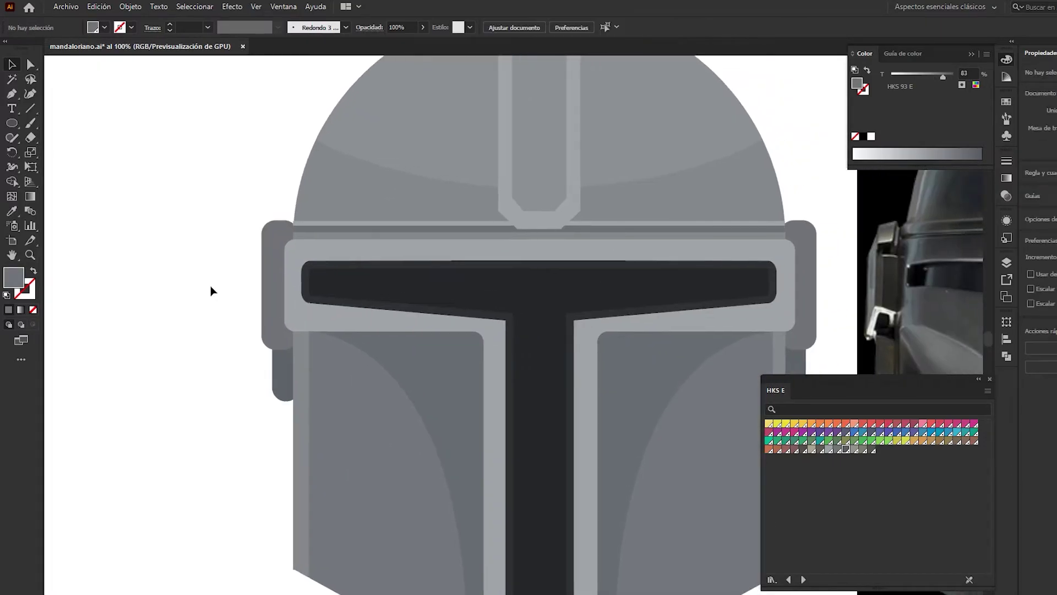
pyautogui.scroll(1, 211, 290)
pyautogui.moveTo(292, 340); pyautogui.dragTo(292, 318)
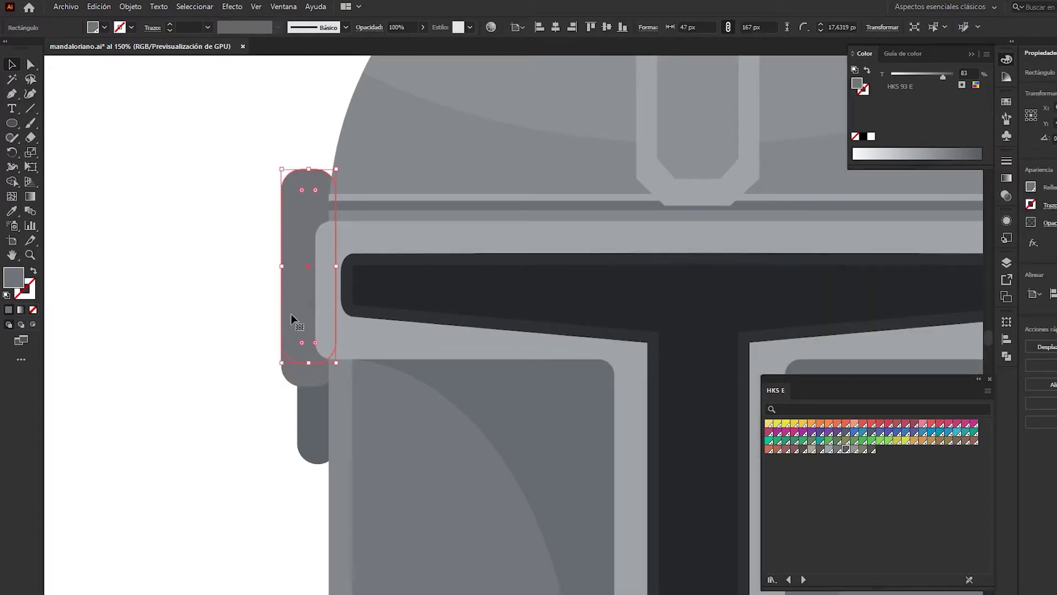
pyautogui.keyDown('shift'); pyautogui.click(295, 376); pyautogui.keyUp('shift')
pyautogui.click(18, 182)
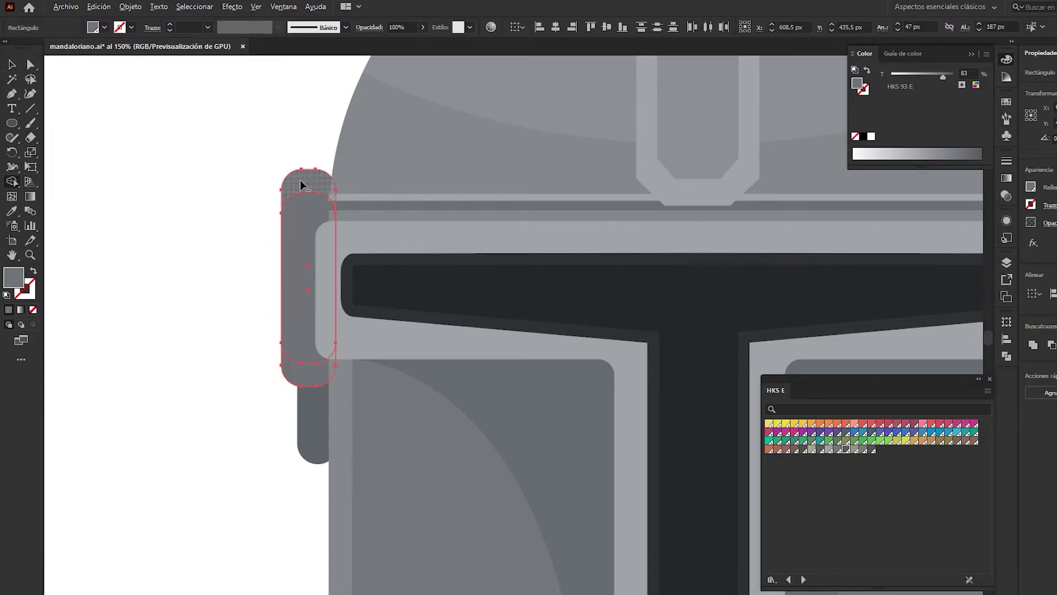
pyautogui.keyDown('alt'); pyautogui.click(302, 177); pyautogui.keyUp('alt')
pyautogui.press('v')
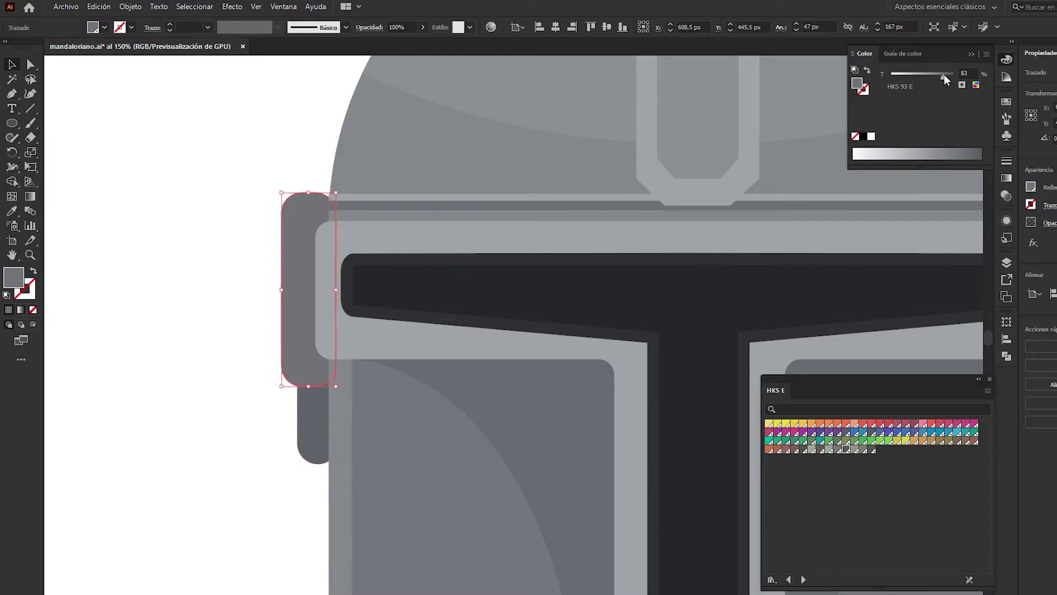
# - Darken the ear piece to a full 100% tint
pyautogui.moveTo(943, 74); pyautogui.dragTo(953, 75)
pyautogui.click(199, 275)
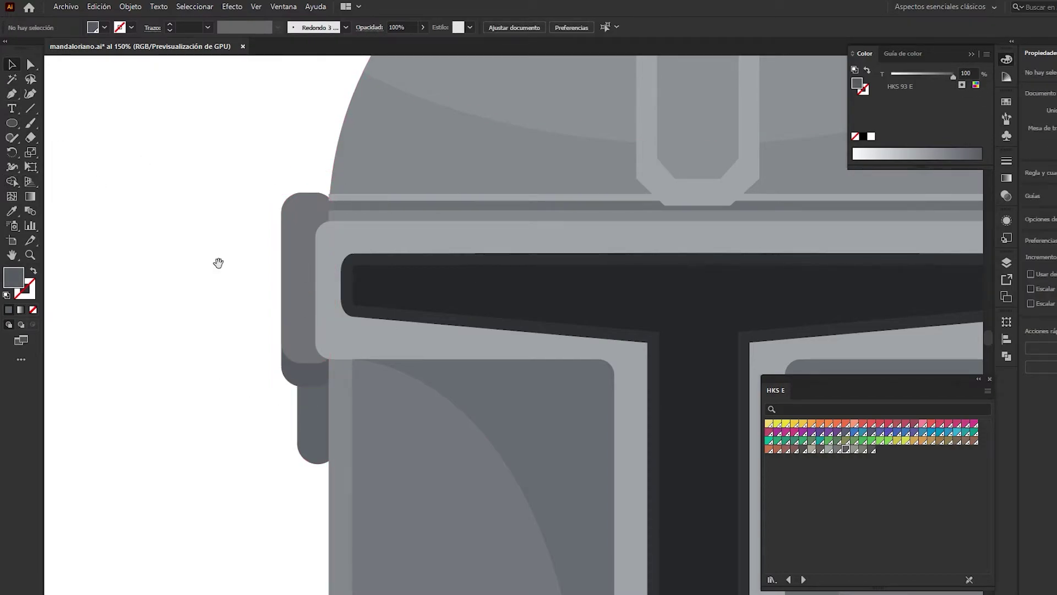
pyautogui.moveTo(217, 262); pyautogui.dragTo(180, 262)
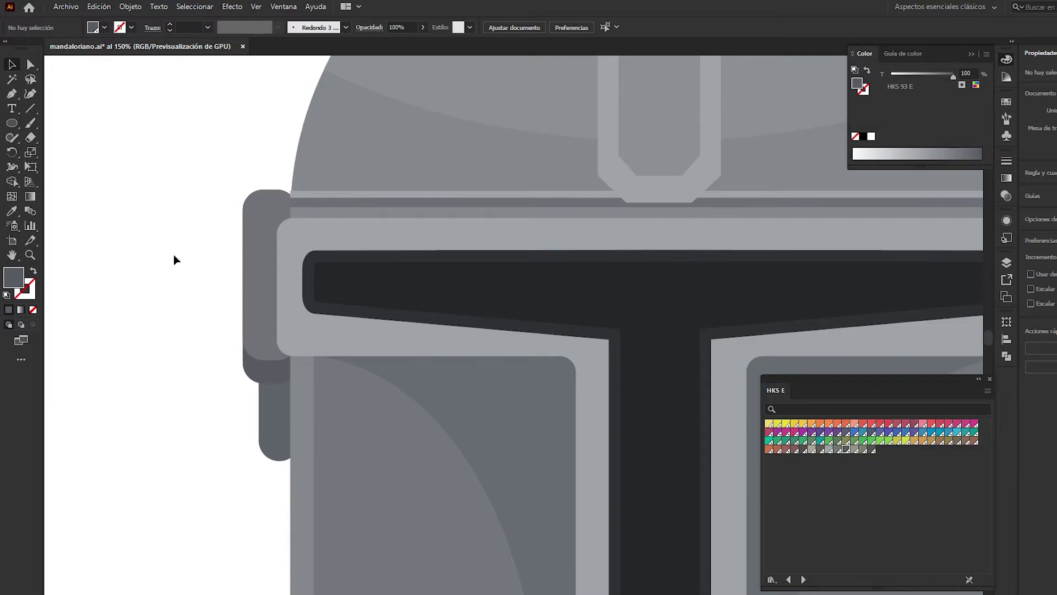
pyautogui.click(252, 298)
pyautogui.click(161, 302)
# - Place a copy of the upper ear piece offset up and left
pyautogui.moveTo(265, 326); pyautogui.dragTo(250, 314)
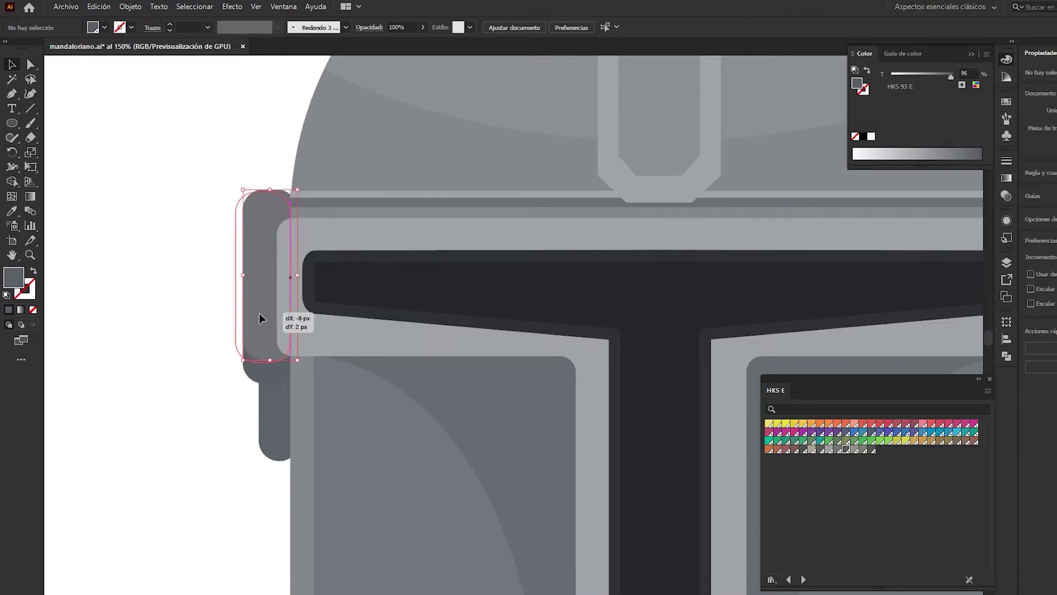
pyautogui.click(189, 211)
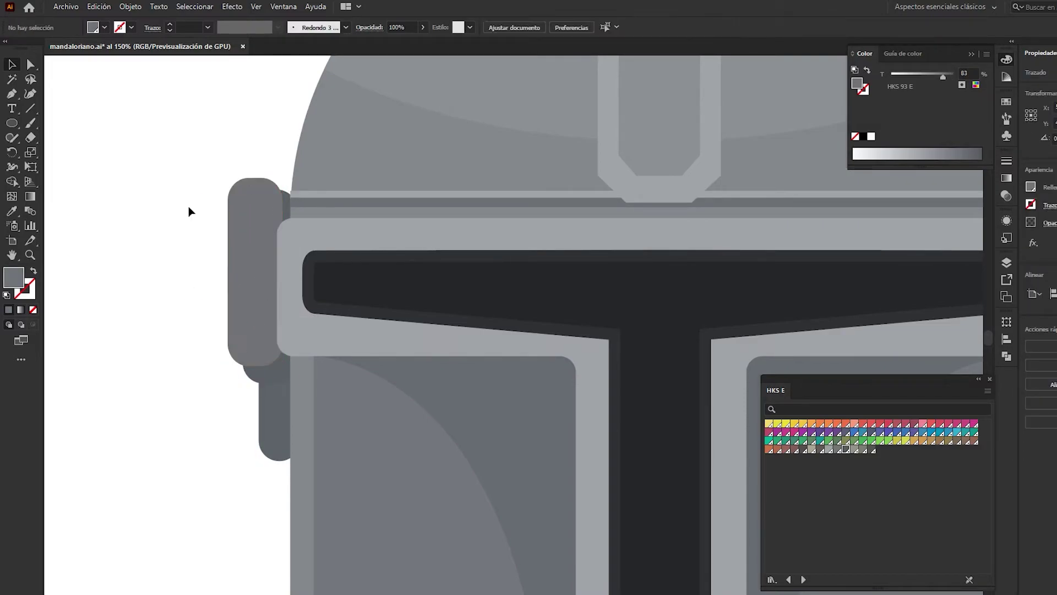
pyautogui.click(268, 359)
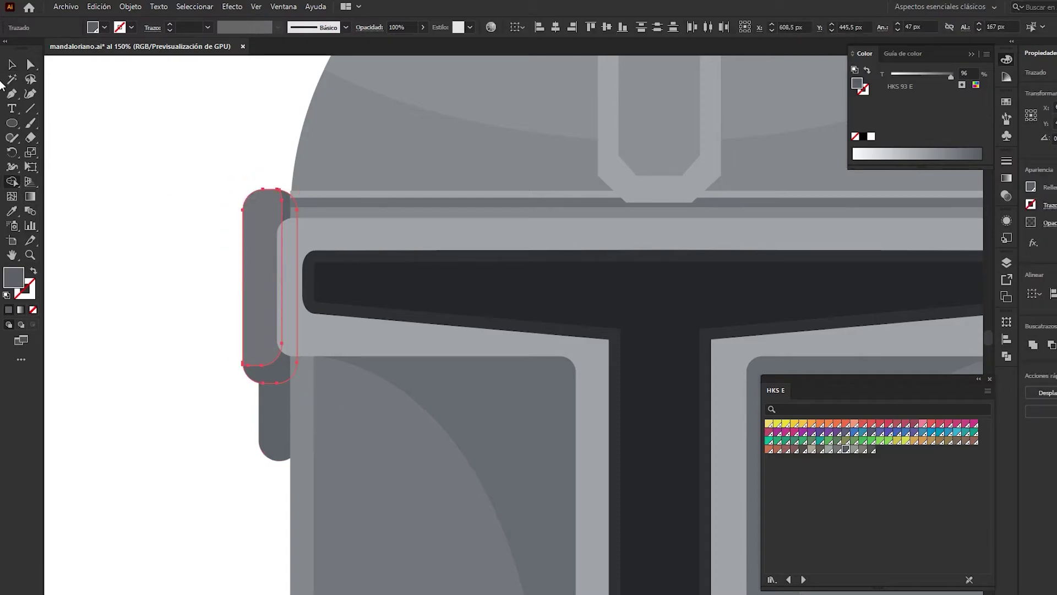
pyautogui.press('v')
pyautogui.click(139, 212)
pyautogui.hotkey('ctrl', '1')
# - Offset a copy of the lower ear piece and remove the left overlapping pill
pyautogui.click(227, 358)
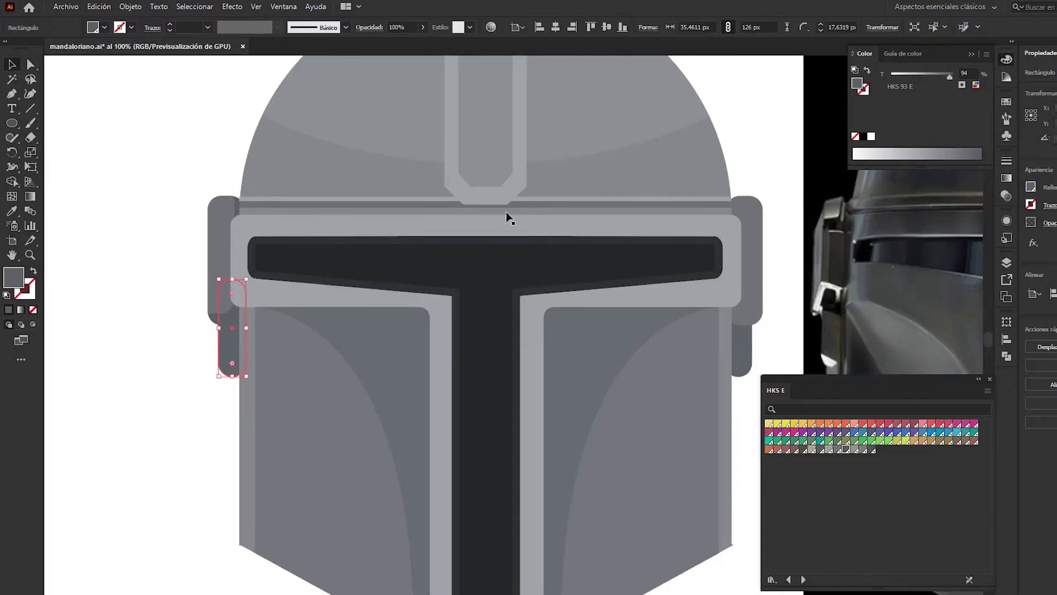
pyautogui.scroll(2, 172, 351)
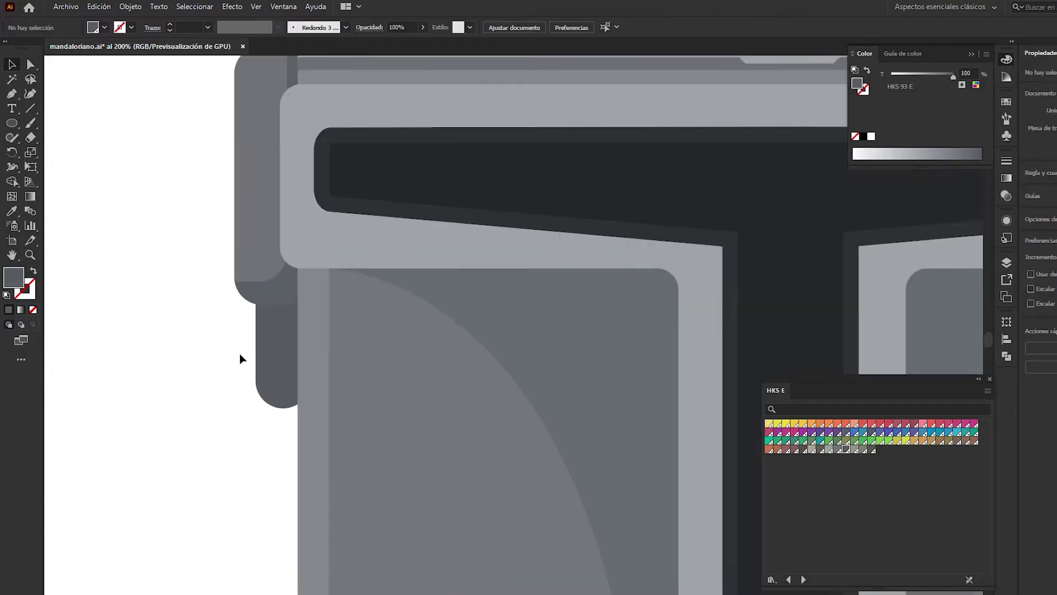
pyautogui.moveTo(279, 350)
pyautogui.mouseDown()
pyautogui.moveTo(289, 338)
pyautogui.moveTo(250, 334)
pyautogui.mouseUp()
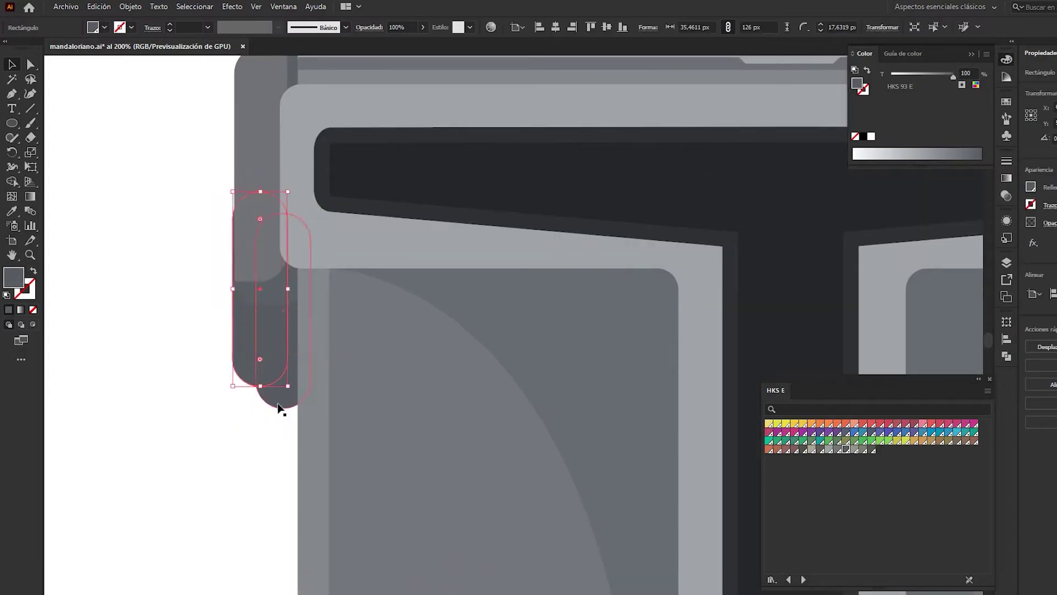
pyautogui.keyDown('shift'); pyautogui.click(283, 405); pyautogui.keyUp('shift')
pyautogui.keyDown('alt'); pyautogui.click(242, 319); pyautogui.keyUp('alt')
pyautogui.press('v')
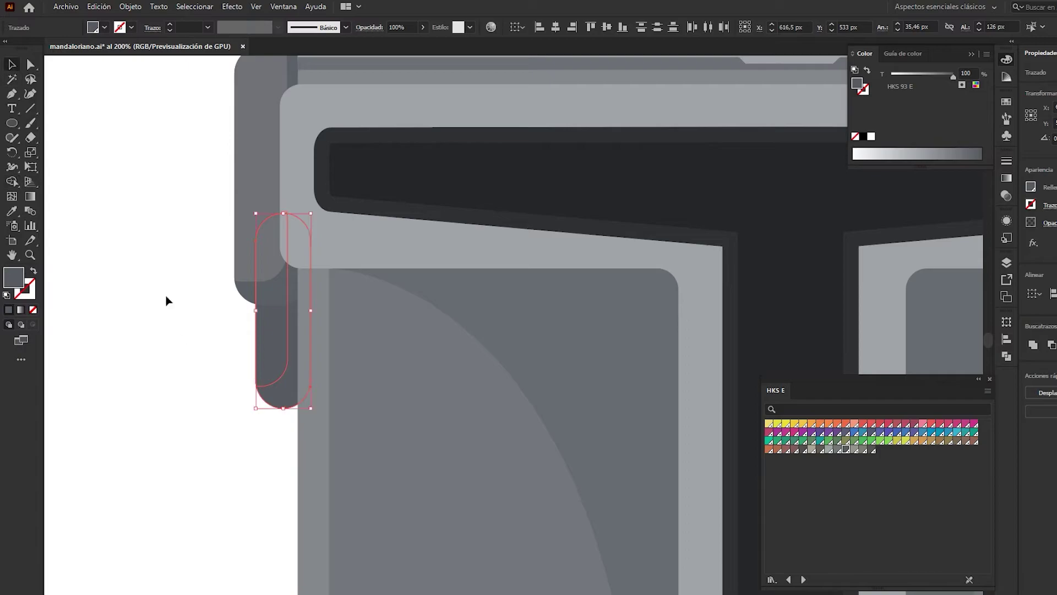
# - Darken the remaining right pill to about 38% HSB brightness
pyautogui.click(253, 418)
pyautogui.click(283, 380)
pyautogui.click(987, 54)
pyautogui.click(1013, 104)
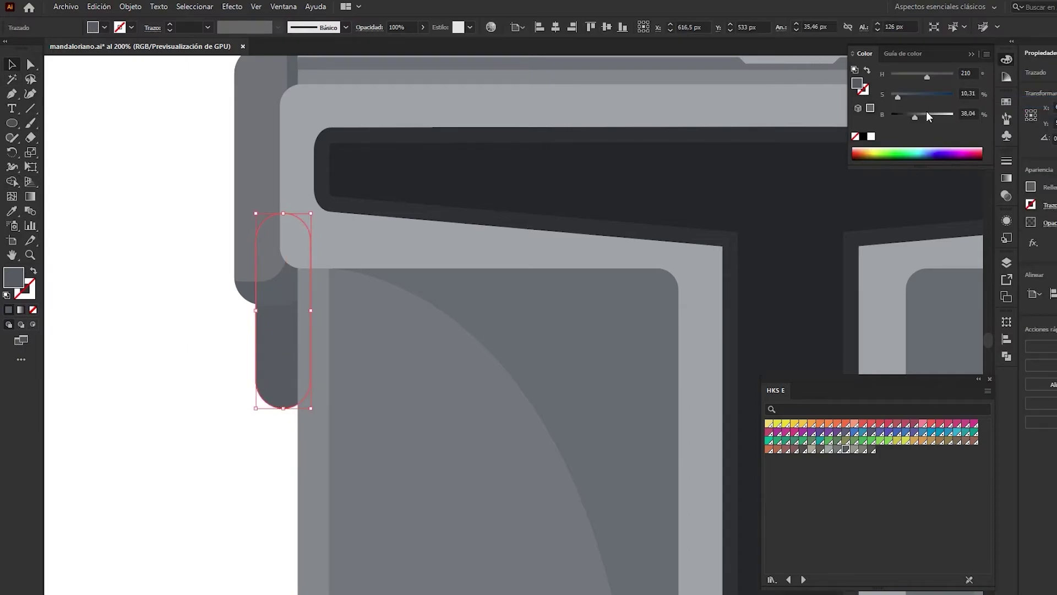
pyautogui.moveTo(929, 115); pyautogui.dragTo(913, 118)
pyautogui.click(142, 323)
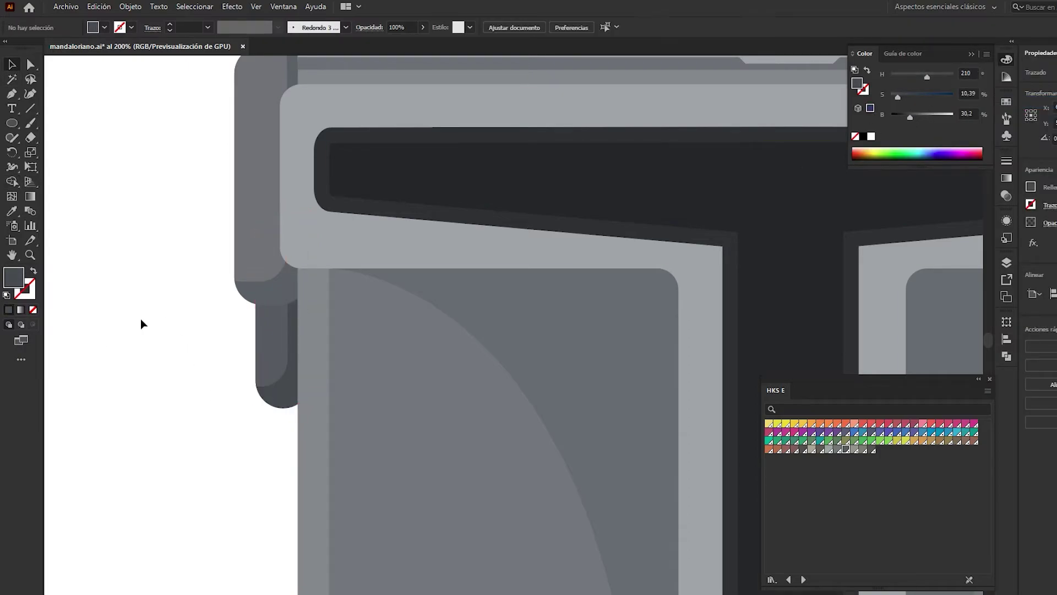
# - Switch the upper ear piece's Color panel sliders to HSB
pyautogui.scroll(2, 142, 323)
pyautogui.click(248, 337)
pyautogui.click(986, 53)
pyautogui.click(936, 102)
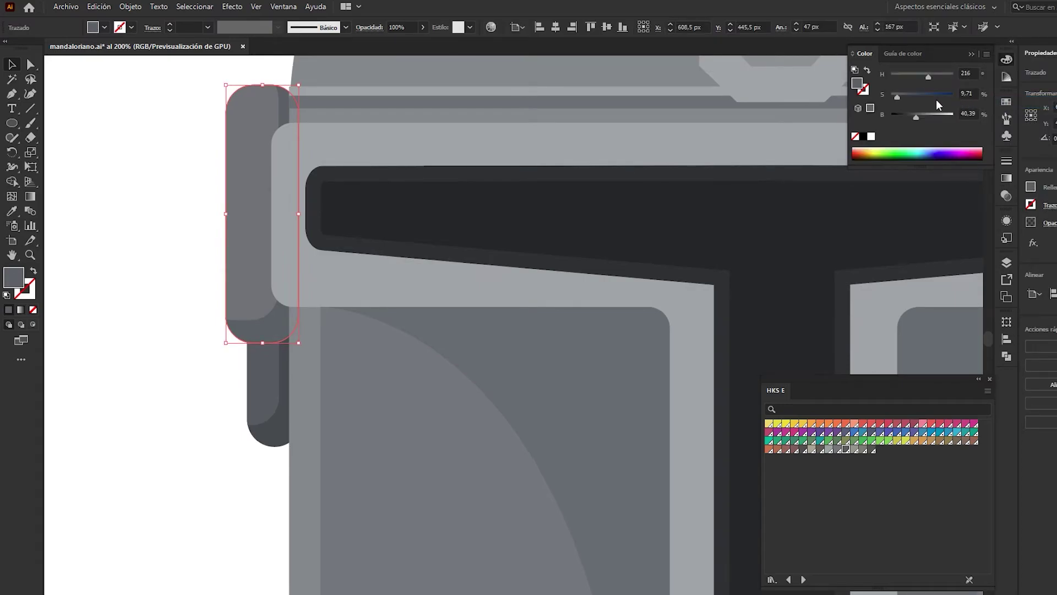
pyautogui.click(175, 289)
pyautogui.scroll(-2, 175, 207)
pyautogui.scroll(-2, 166, 207)
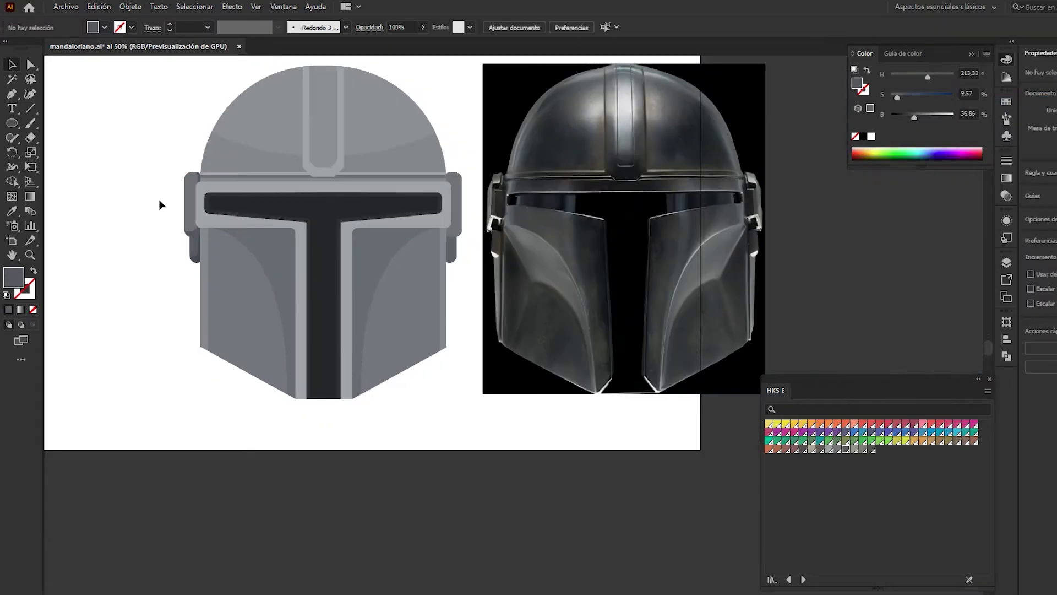
pyautogui.scroll(1, 158, 208)
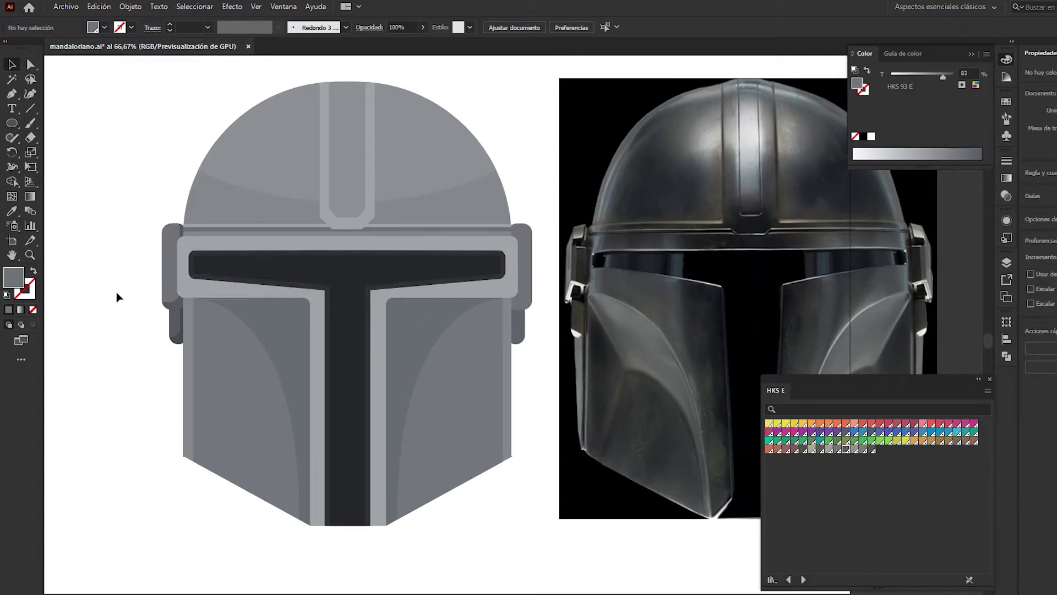
# - Zoom in on the left ear piece and work out which of its parts to select
pyautogui.moveTo(119, 290); pyautogui.dragTo(138, 297)
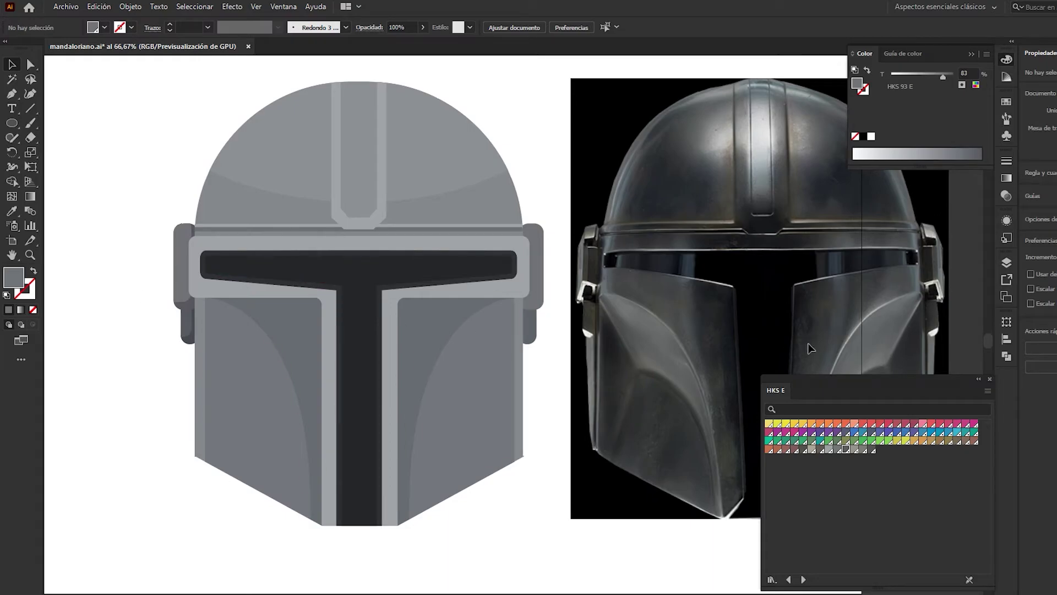
pyautogui.moveTo(567, 374); pyautogui.dragTo(601, 368)
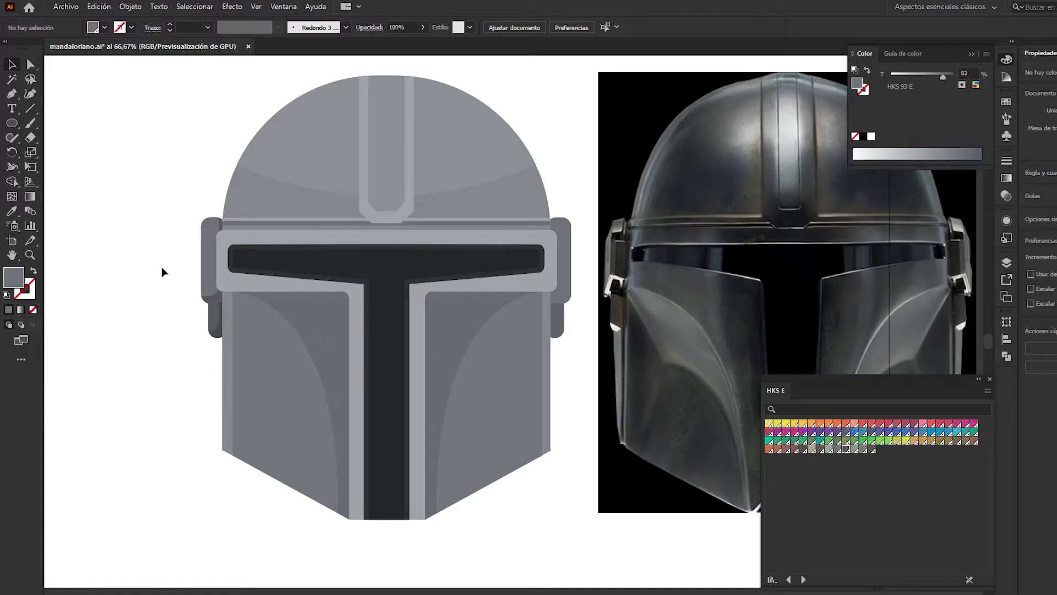
pyautogui.scroll(2, 172, 266)
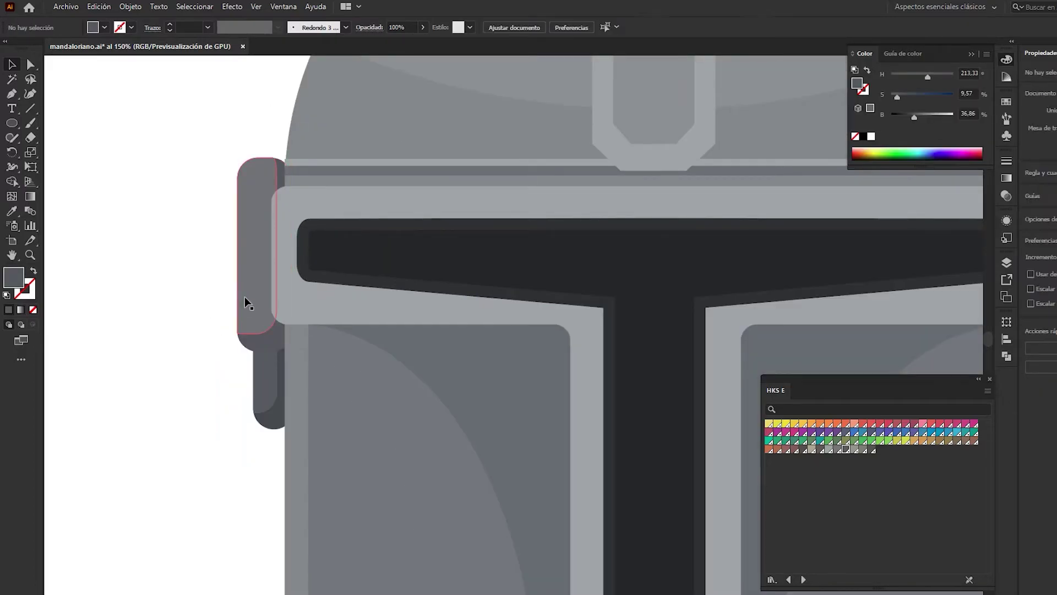
pyautogui.moveTo(245, 302); pyautogui.dragTo(163, 346)
pyautogui.hotkey('ctrl', 'z')
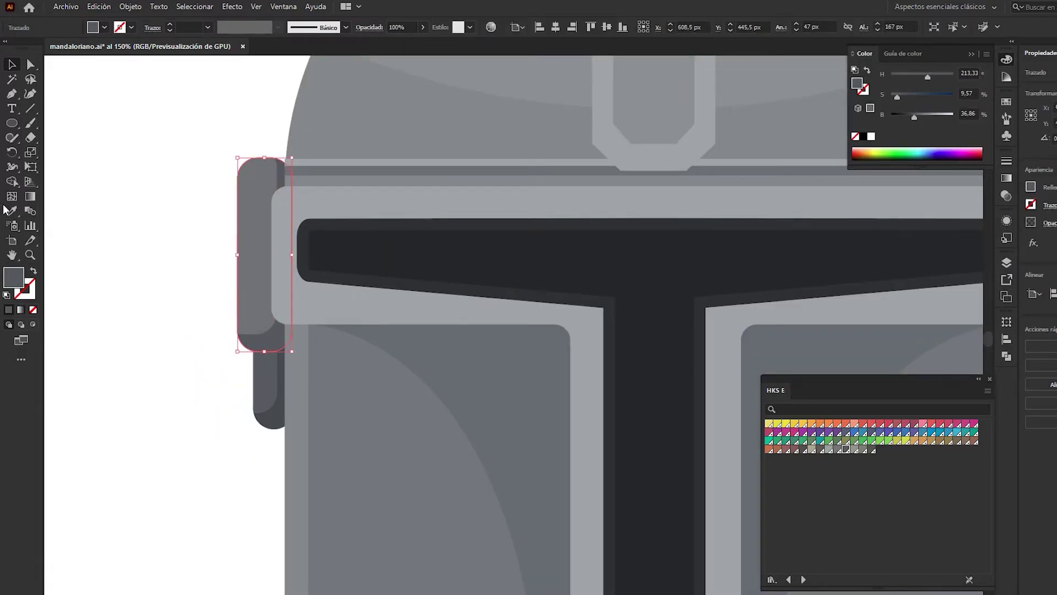
pyautogui.hotkey('ctrl', 'z')
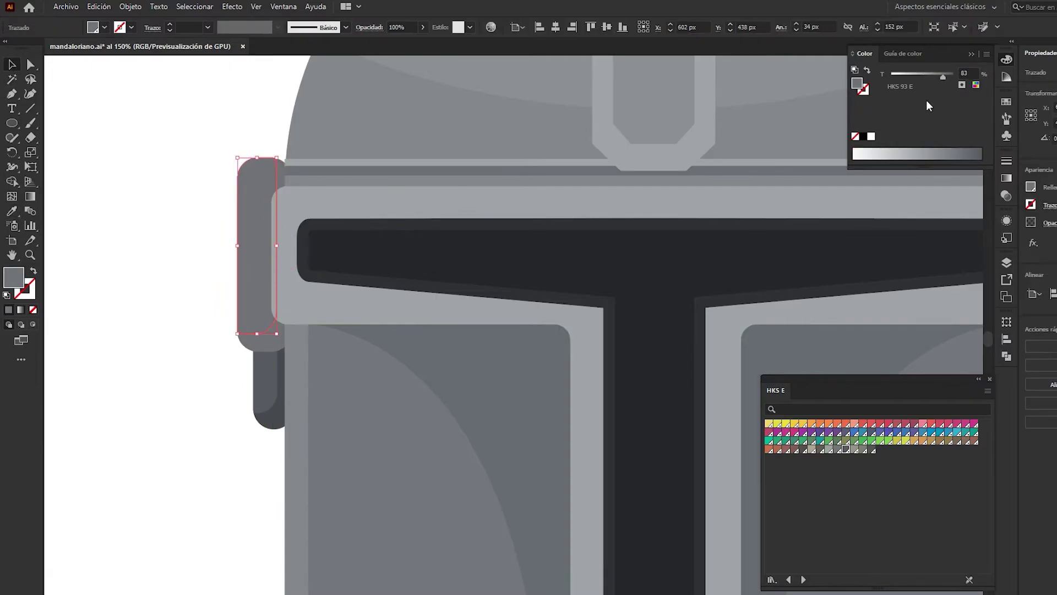
pyautogui.click(172, 231)
# - Lighten the ear's lower part to an 89% HKS 93 E tint
pyautogui.scroll(-2, 175, 250)
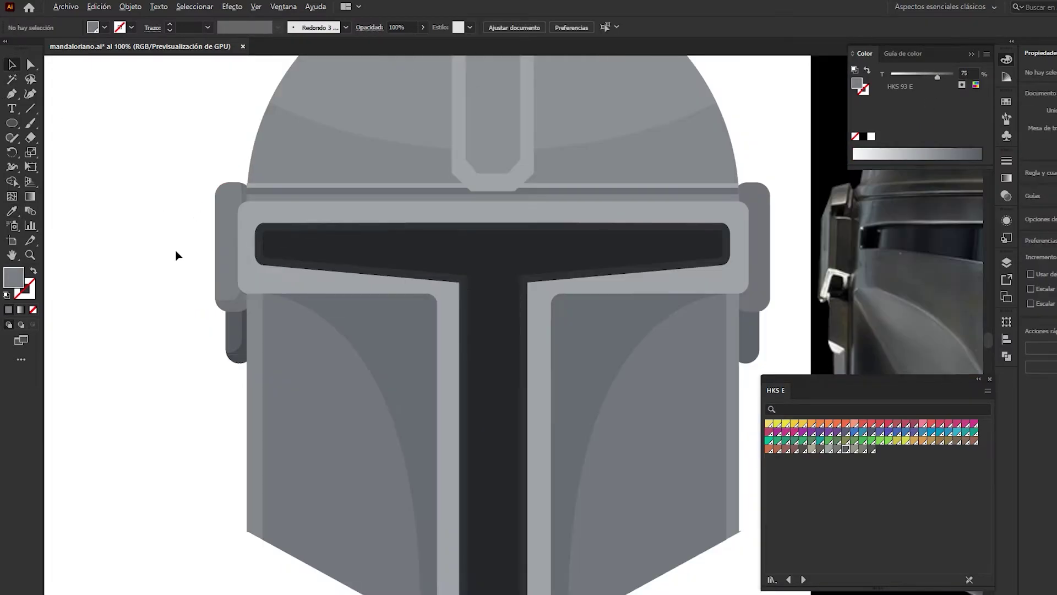
pyautogui.scroll(2, 269, 366)
pyautogui.click(270, 366)
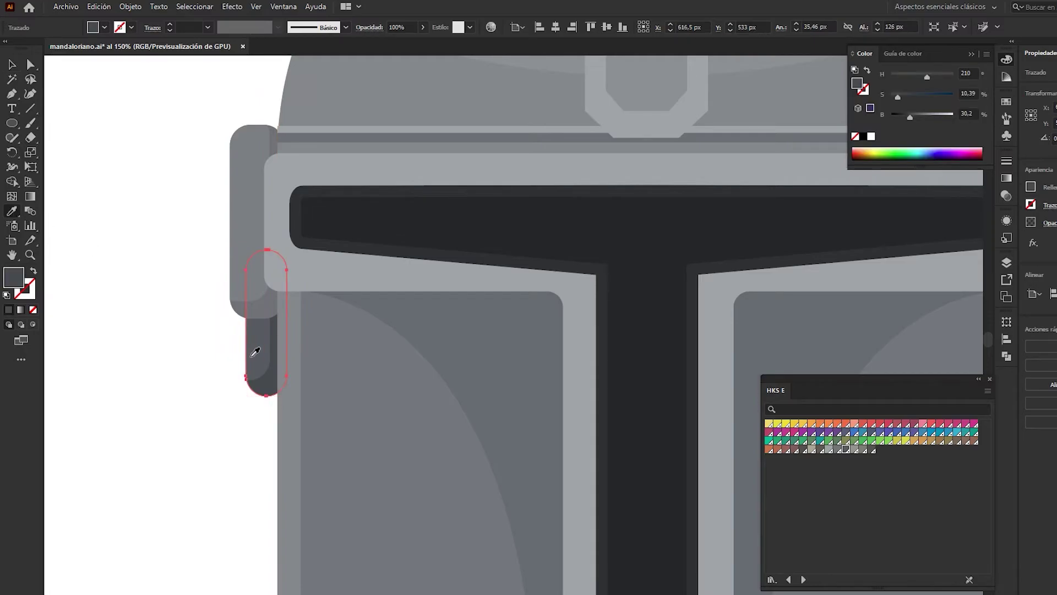
pyautogui.moveTo(953, 74); pyautogui.dragTo(947, 75)
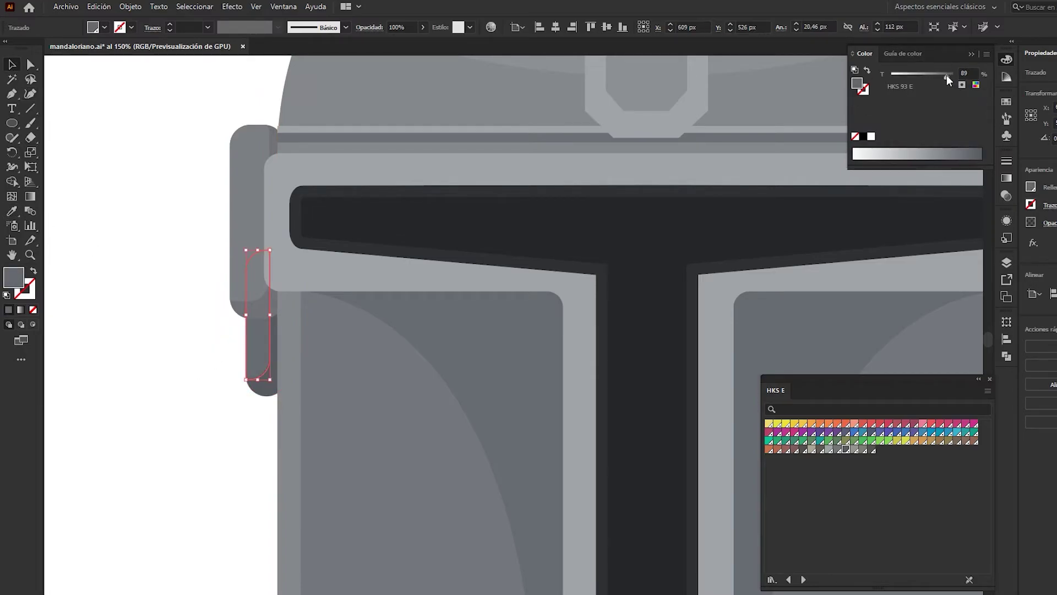
pyautogui.click(142, 196)
pyautogui.scroll(-3, 146, 192)
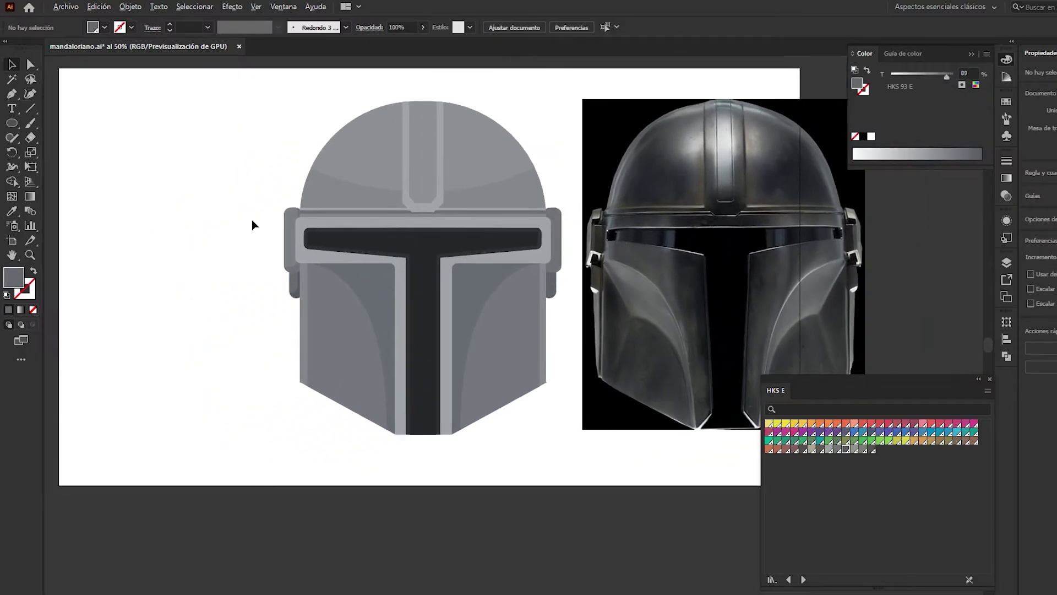
pyautogui.scroll(1, 254, 204)
# - Delete the right ear piece and group the left ear piece parts
pyautogui.click(629, 316)
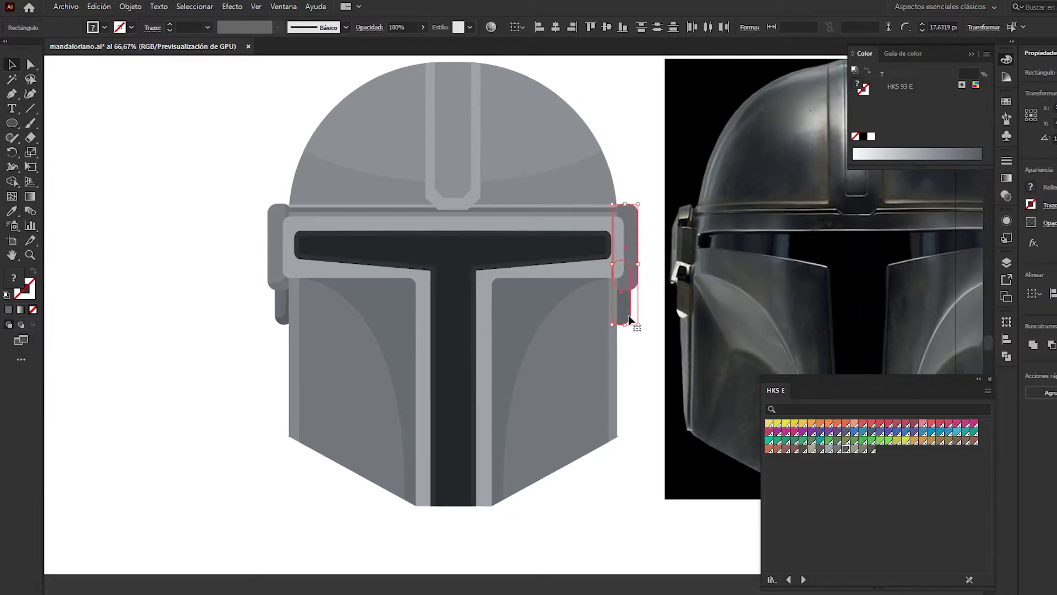
pyautogui.press('Delete')
pyautogui.click(283, 298)
pyautogui.rightClick(283, 299)
pyautogui.click(328, 379)
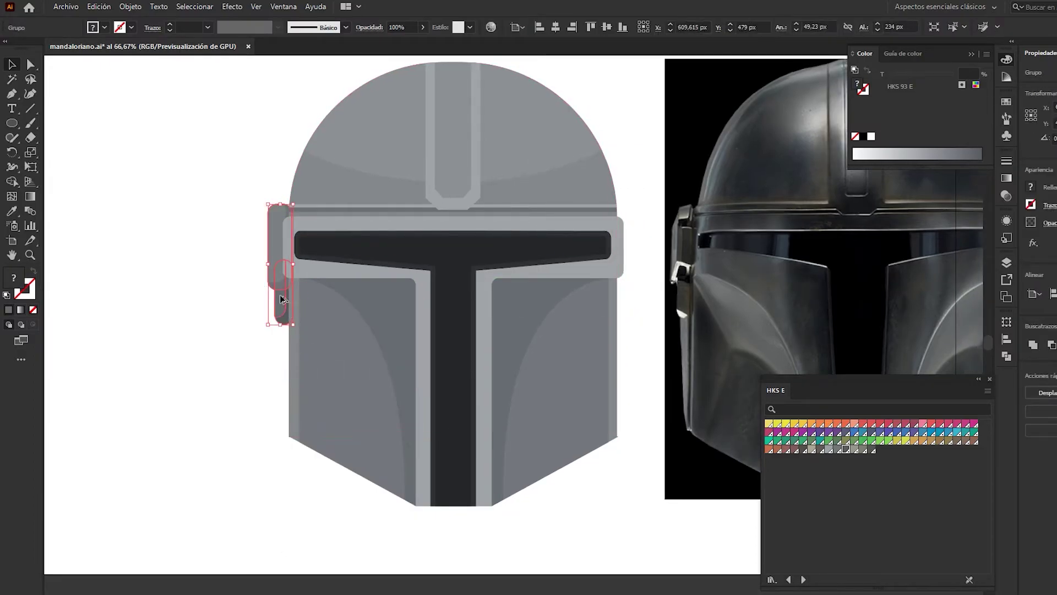
# - Alt-drag a copy of the left ear piece to the helmet's right side
pyautogui.moveTo(282, 300); pyautogui.dragTo(643, 300)
pyautogui.hotkey('ctrl', 'z')
pyautogui.scroll(2, 252, 287)
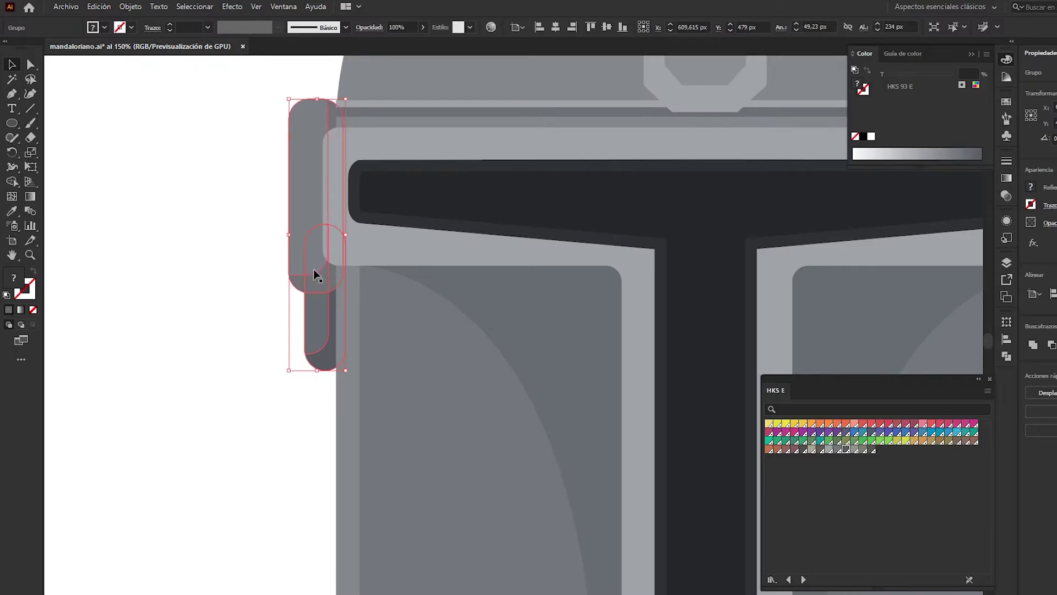
pyautogui.scroll(-3, 316, 275)
pyautogui.moveTo(225, 221); pyautogui.dragTo(664, 219)
# - Reflect the ear piece copy across the vertical axis and group it
pyautogui.click(130, 6)
pyautogui.click(366, 66)
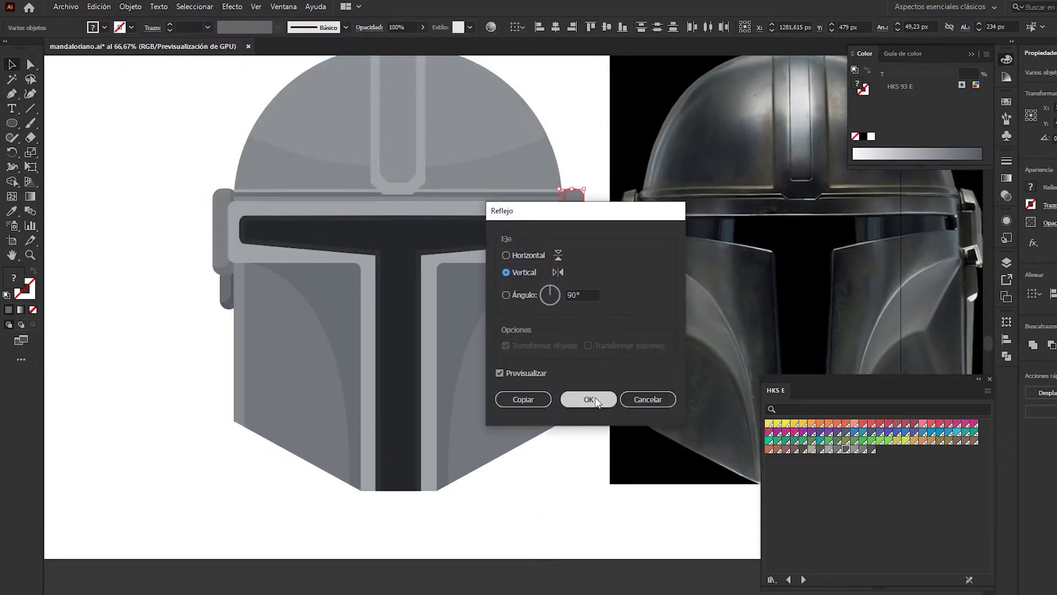
pyautogui.click(590, 399)
pyautogui.rightClick(576, 220)
pyautogui.click(611, 314)
# - Regroup the left ear piece parts, check both ear groups, and recenter the helmet
pyautogui.keyDown('shift'); pyautogui.click(224, 190); pyautogui.keyUp('shift')
pyautogui.hotkey('ctrl', 'shift', 'a')
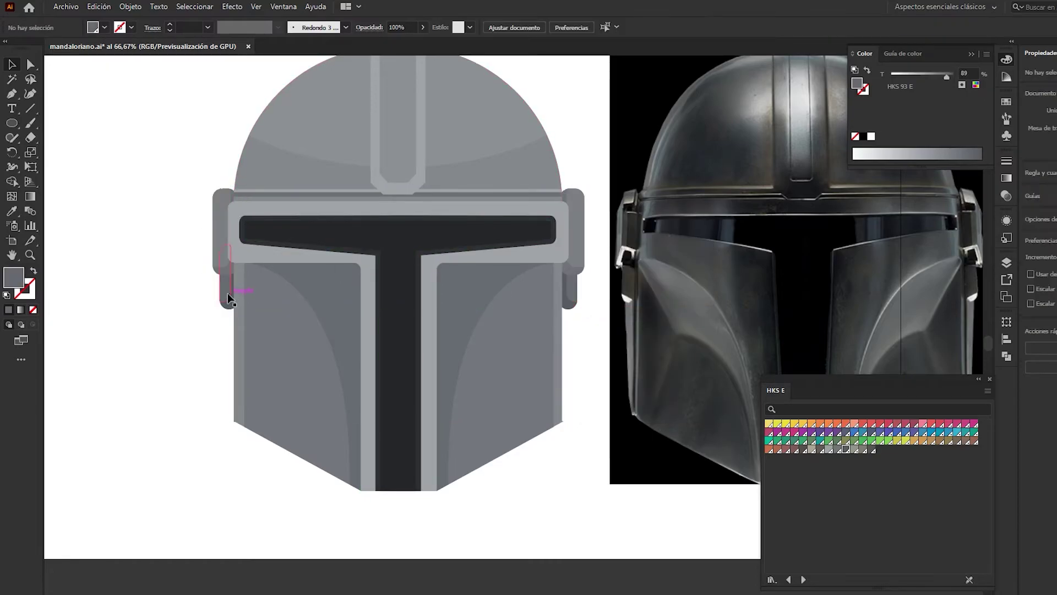
pyautogui.moveTo(227, 270); pyautogui.dragTo(223, 259)
pyautogui.rightClick(219, 195)
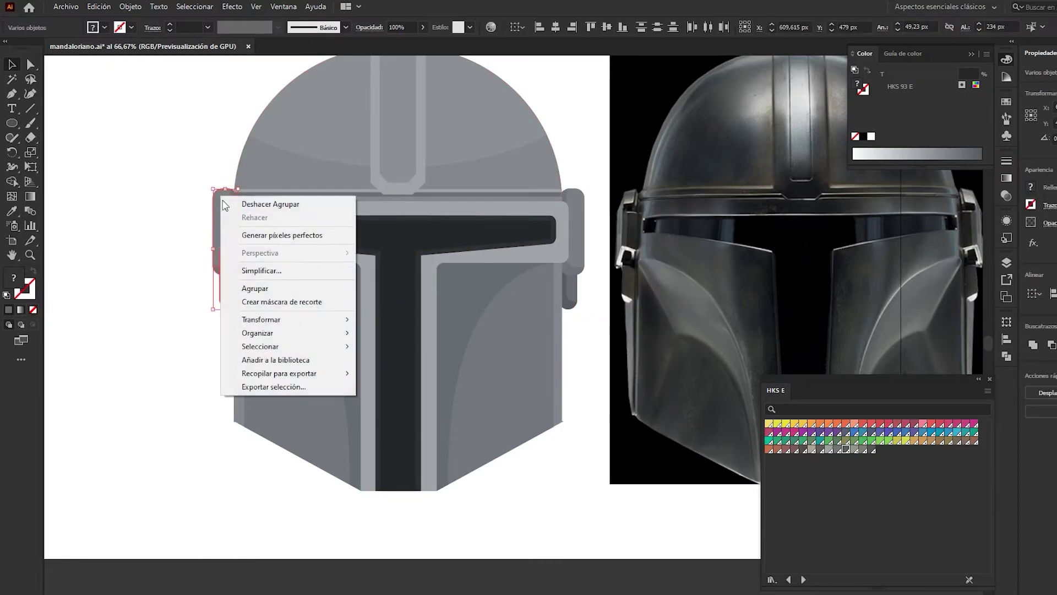
pyautogui.click(259, 286)
pyautogui.keyDown('shift'); pyautogui.click(578, 208); pyautogui.keyUp('shift')
pyautogui.click(579, 201)
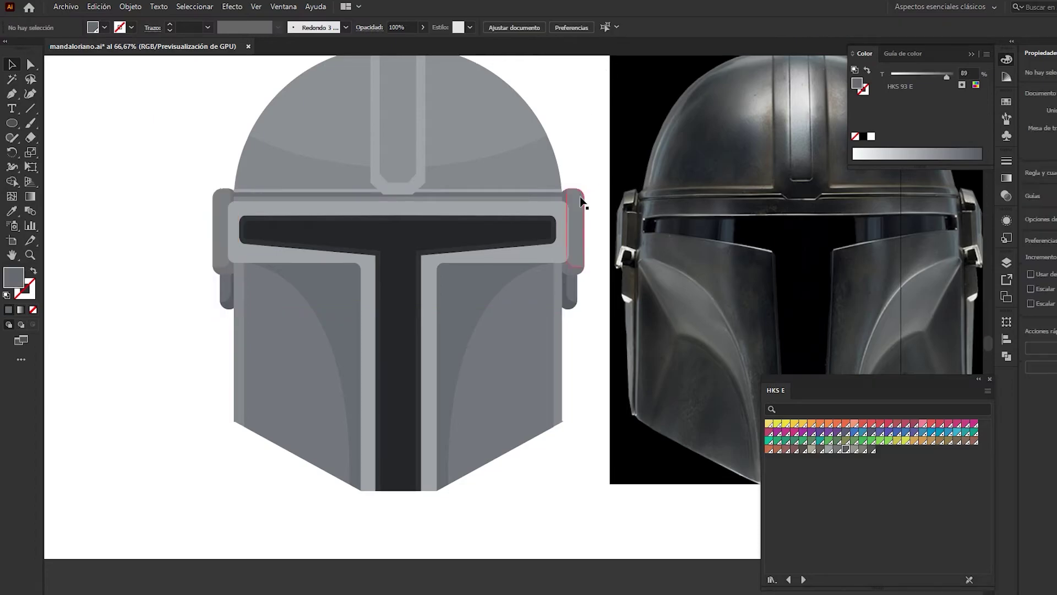
pyautogui.click(584, 142)
pyautogui.moveTo(192, 302); pyautogui.dragTo(159, 309)
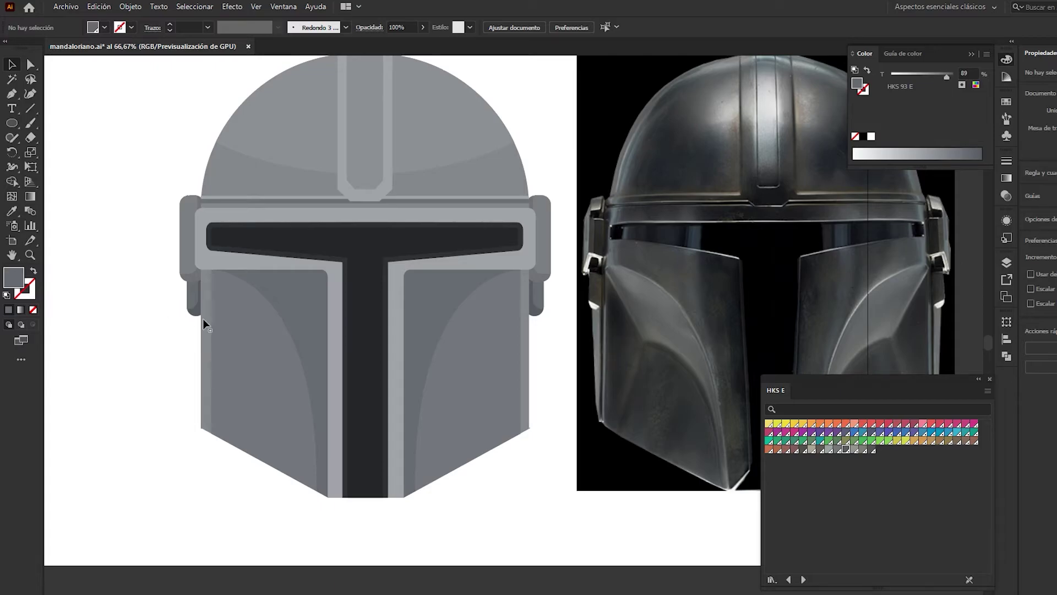
# - Pen-draw a narrow facet down the left face panel's edge at 82% tint
pyautogui.click(247, 316)
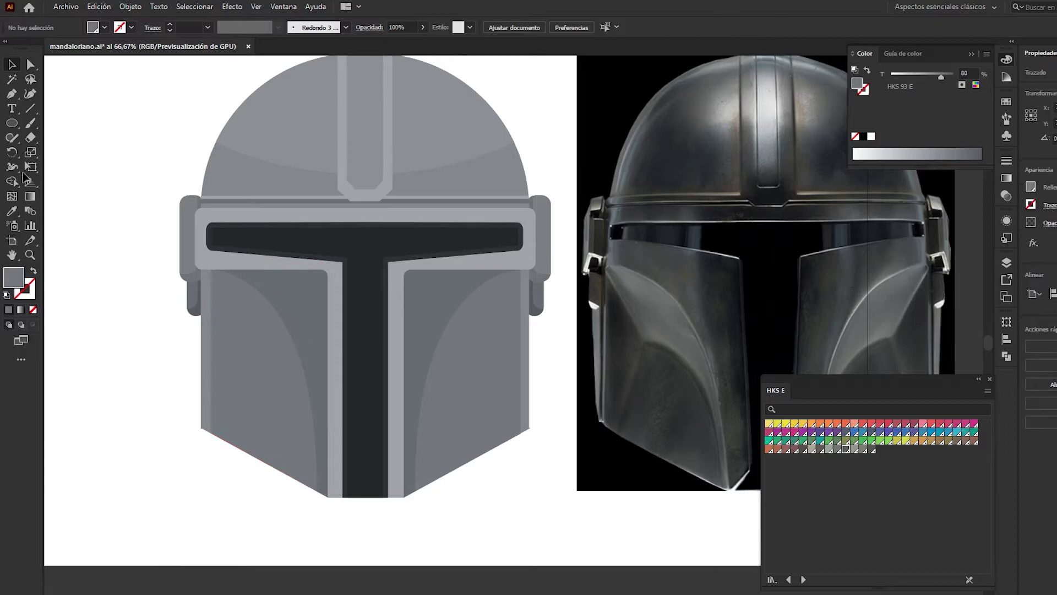
pyautogui.press('p')
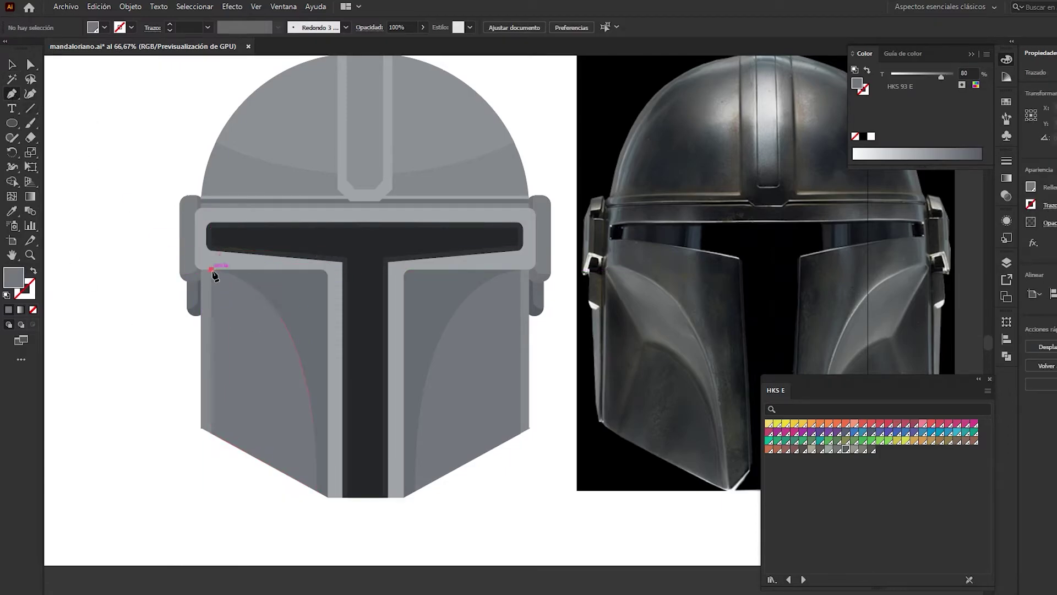
pyautogui.click(212, 270)
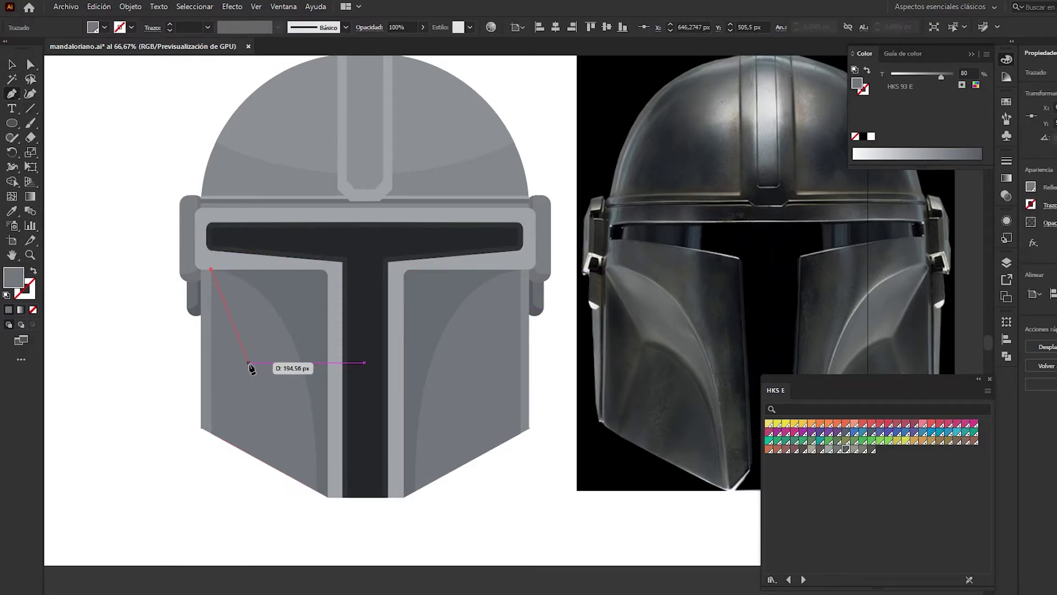
pyautogui.click(248, 363)
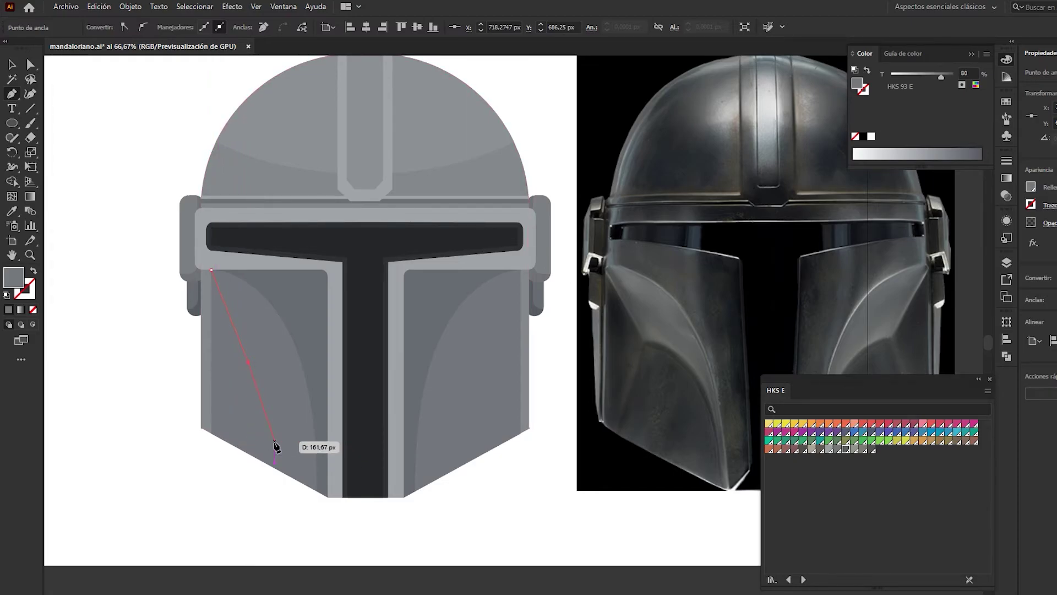
pyautogui.click(231, 444)
pyautogui.click(211, 269)
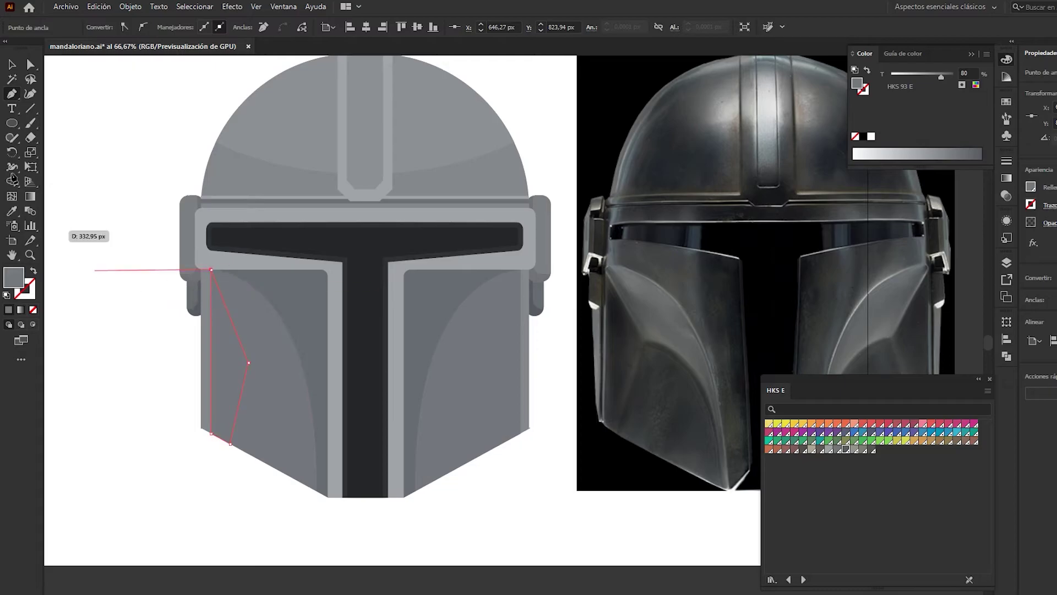
pyautogui.click(12, 64)
pyautogui.moveTo(943, 78); pyautogui.dragTo(945, 78)
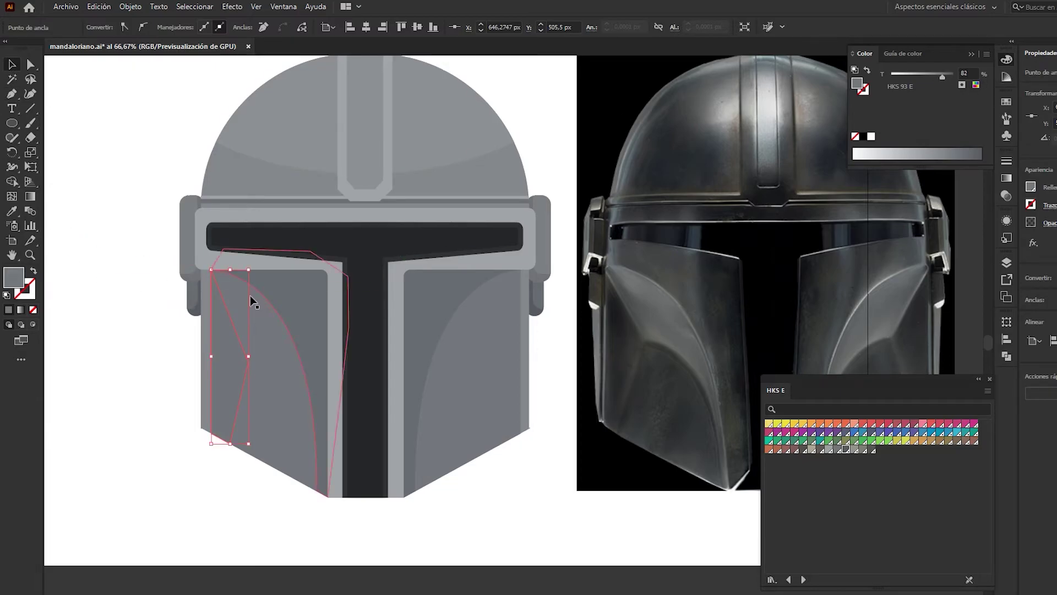
pyautogui.click(153, 298)
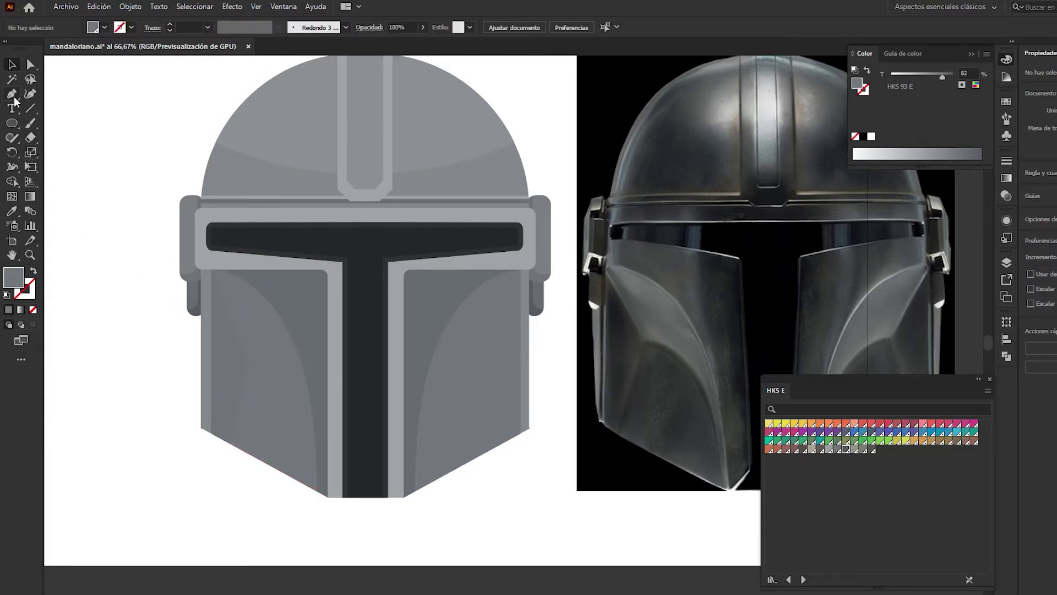
# - Pen-draw a curved facet shape across the bottom of the left face panel
pyautogui.click(13, 96)
pyautogui.click(249, 363)
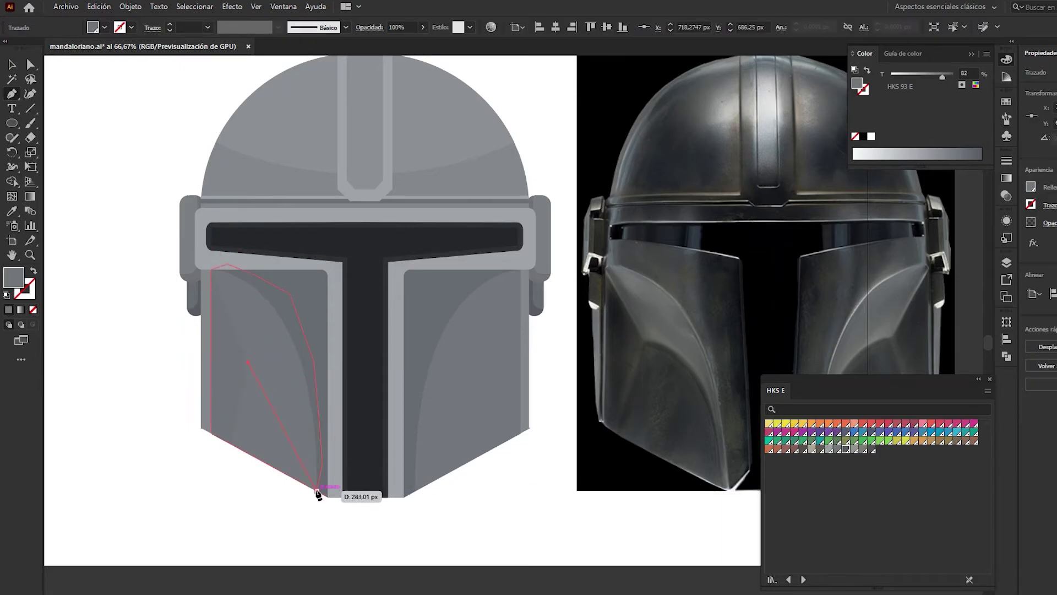
pyautogui.moveTo(317, 490); pyautogui.dragTo(329, 573)
pyautogui.click(237, 535)
pyautogui.click(219, 489)
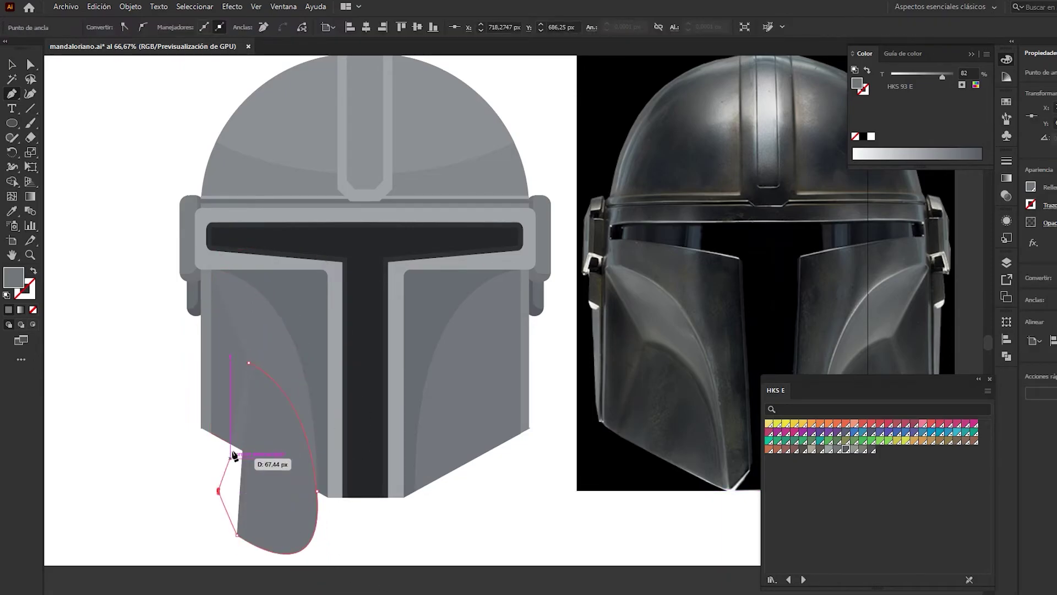
pyautogui.click(229, 443)
pyautogui.click(249, 363)
pyautogui.click(12, 64)
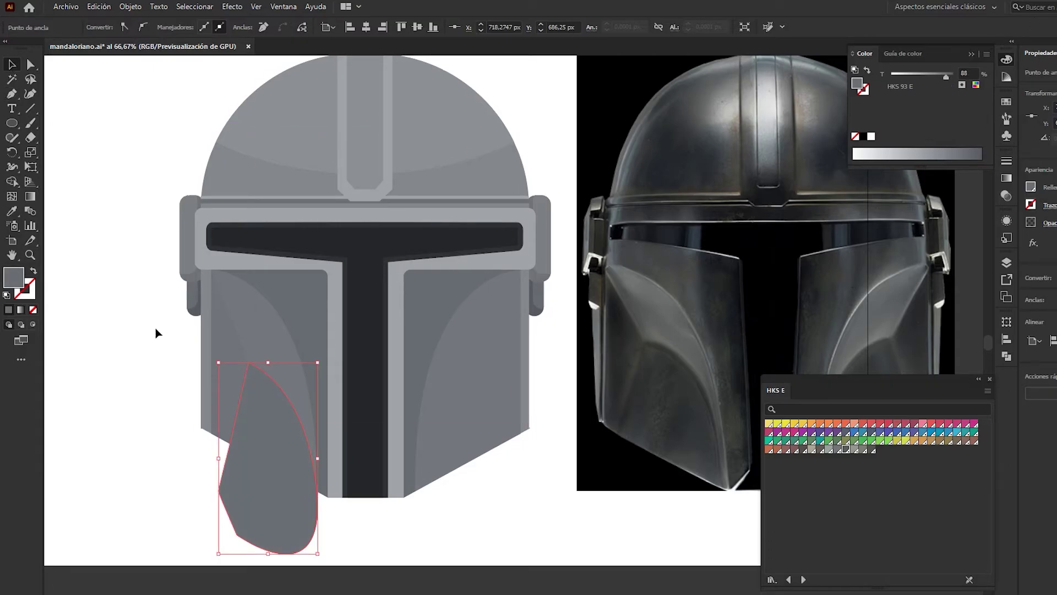
# - Trim the curved facet against the face panel with Shape Builder and eyedrop a gray tint
pyautogui.keyDown('shift'); pyautogui.click(273, 349); pyautogui.keyUp('shift')
pyautogui.hotkey('shift', 'm')
pyautogui.keyDown('alt'); pyautogui.click(273, 517); pyautogui.keyUp('alt')
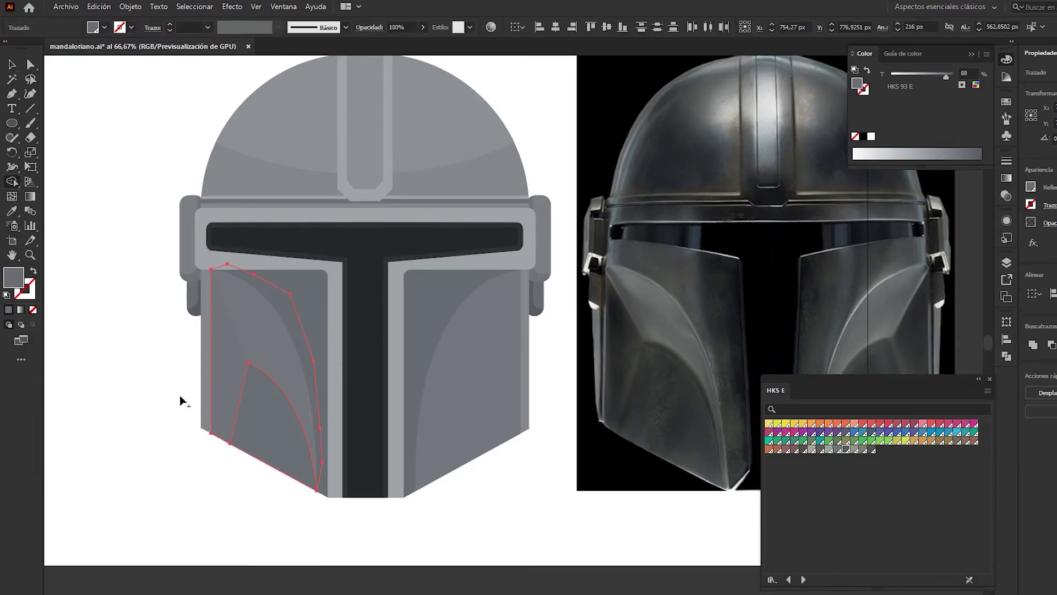
pyautogui.click(268, 429)
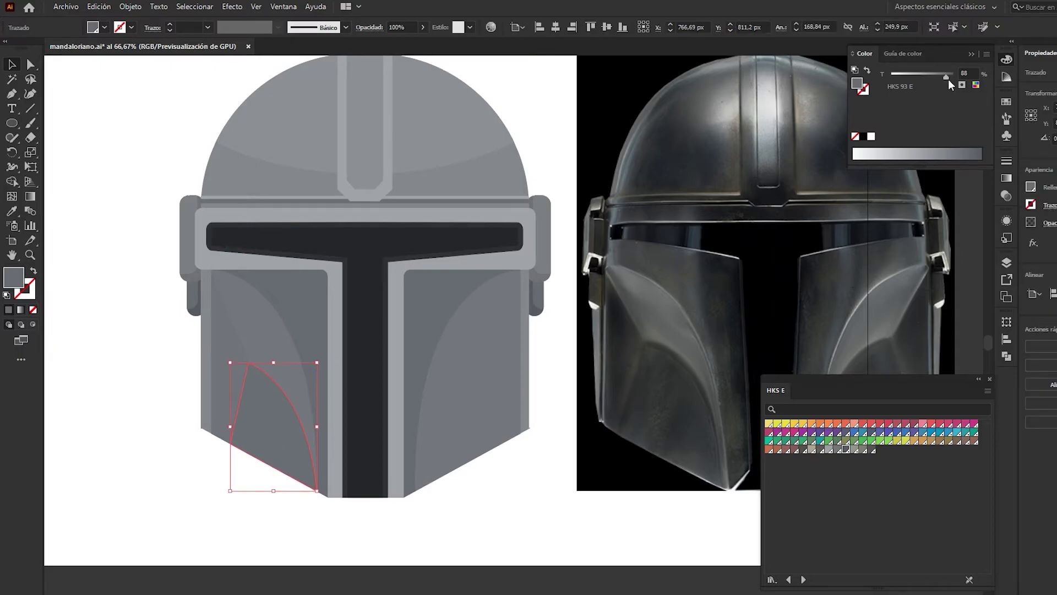
pyautogui.click(11, 210)
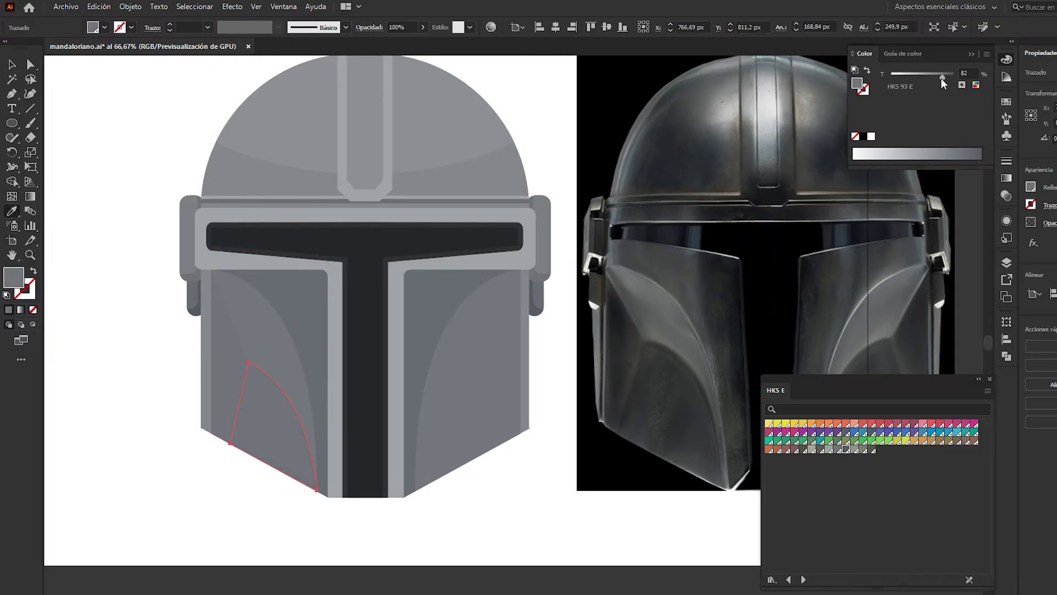
pyautogui.click(8, 66)
pyautogui.click(151, 131)
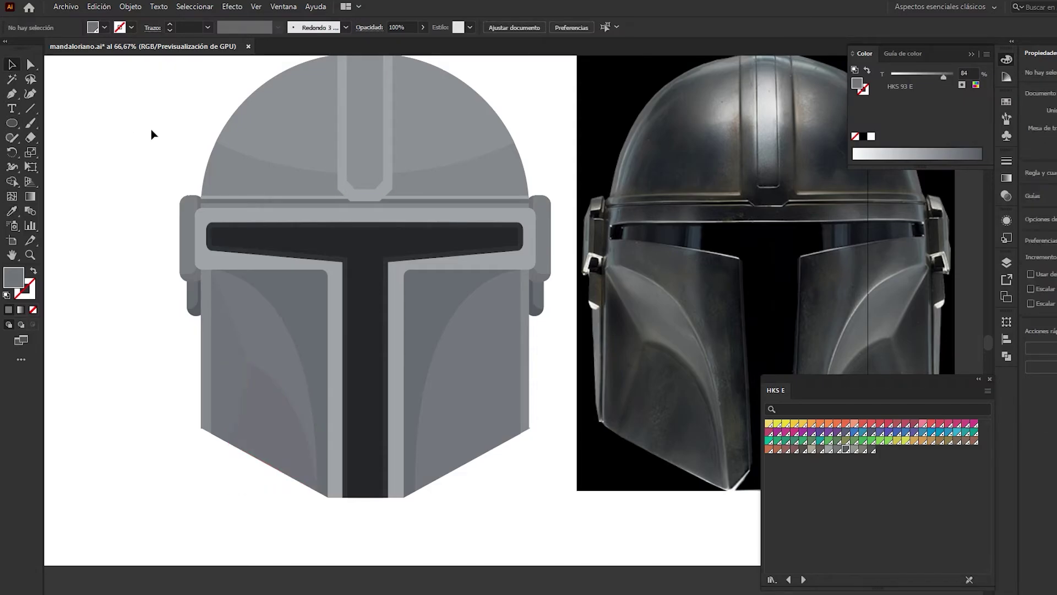
# - Select the left plate's thin sliver facet and curved shading shape
pyautogui.click(238, 364)
pyautogui.click(15, 209)
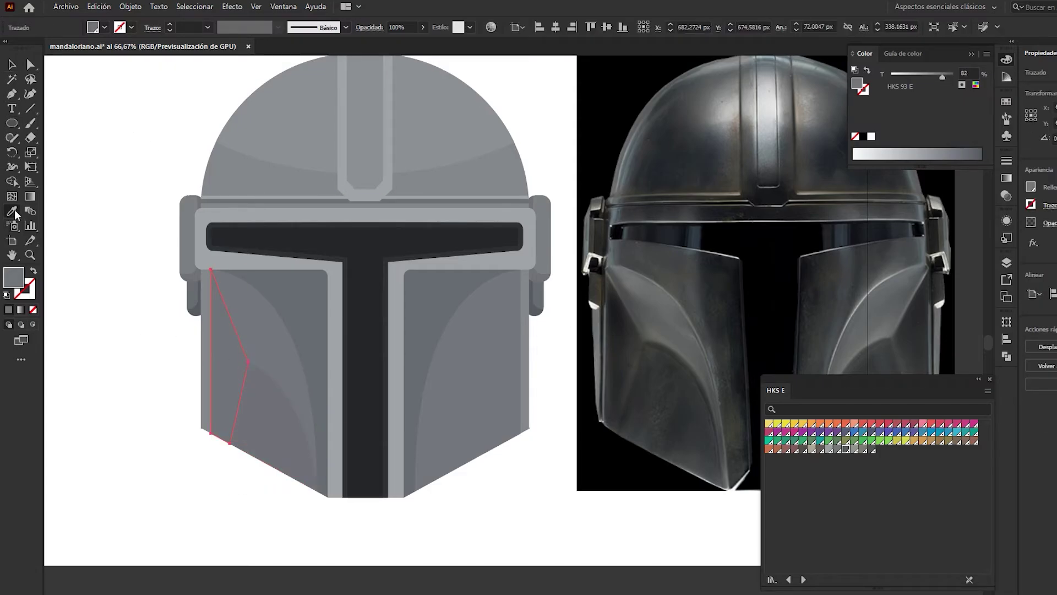
pyautogui.click(11, 65)
pyautogui.click(270, 418)
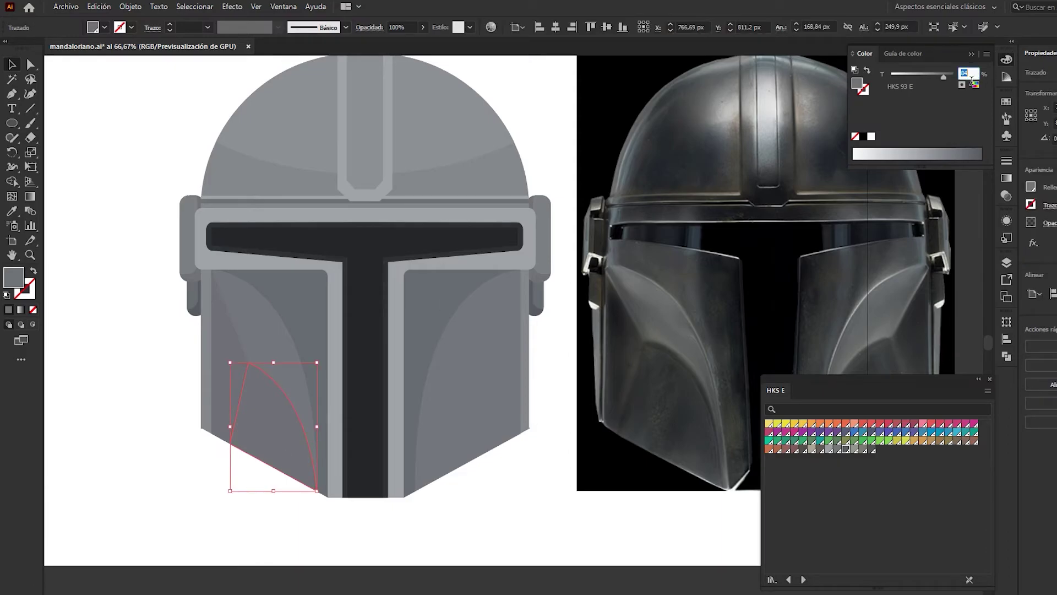
pyautogui.click(165, 247)
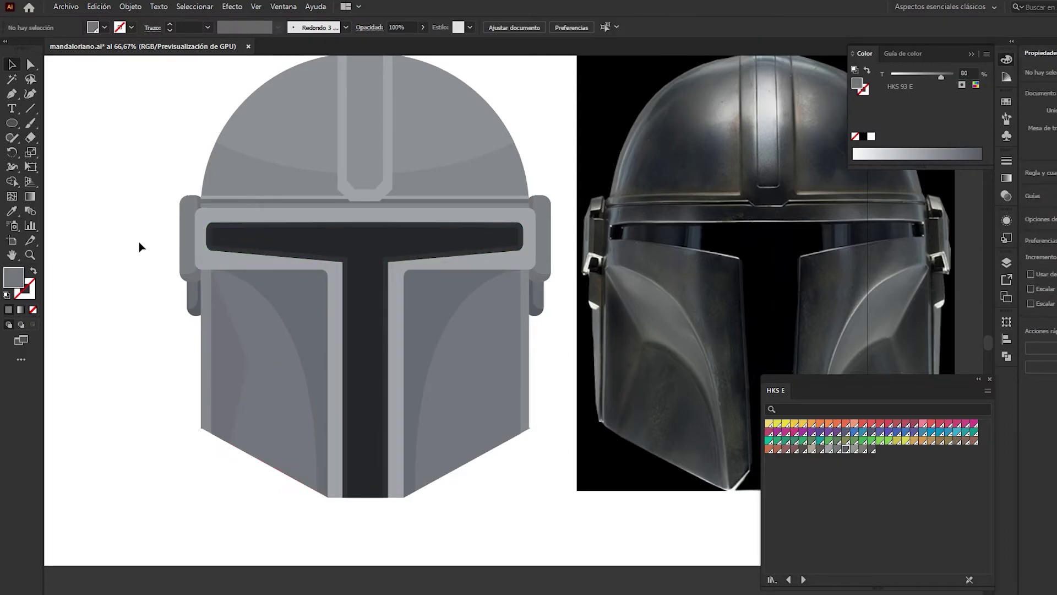
pyautogui.click(237, 448)
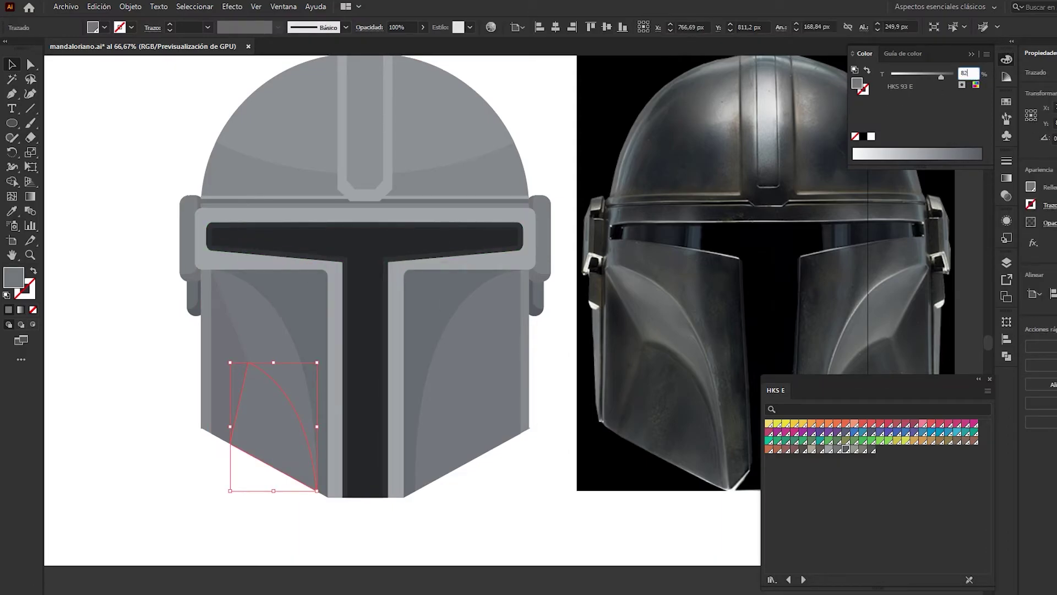
pyautogui.click(226, 349)
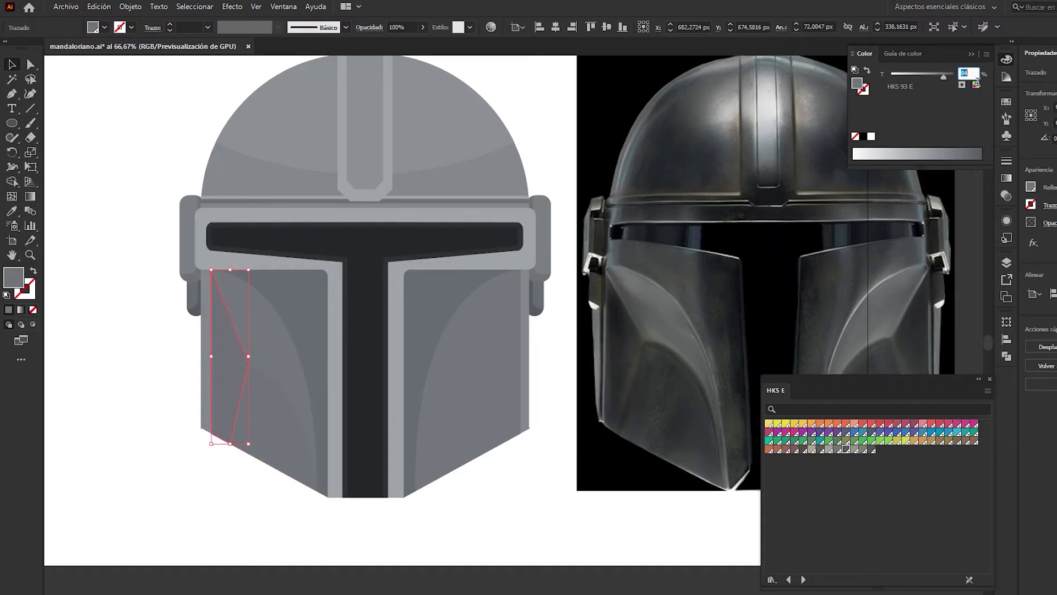
pyautogui.click(300, 424)
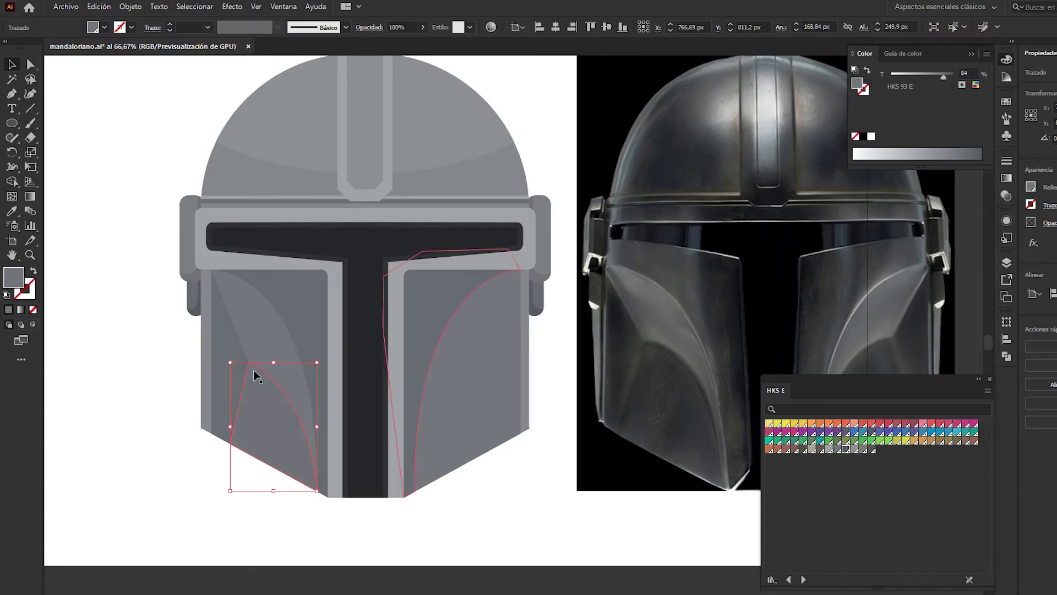
pyautogui.click(143, 315)
# - Alt-drag a copy of both facets rightward and reflect it vertically
pyautogui.hotkey('ctrl', '-')
pyautogui.hotkey('ctrl', '-')
pyautogui.hotkey('ctrl', '+')
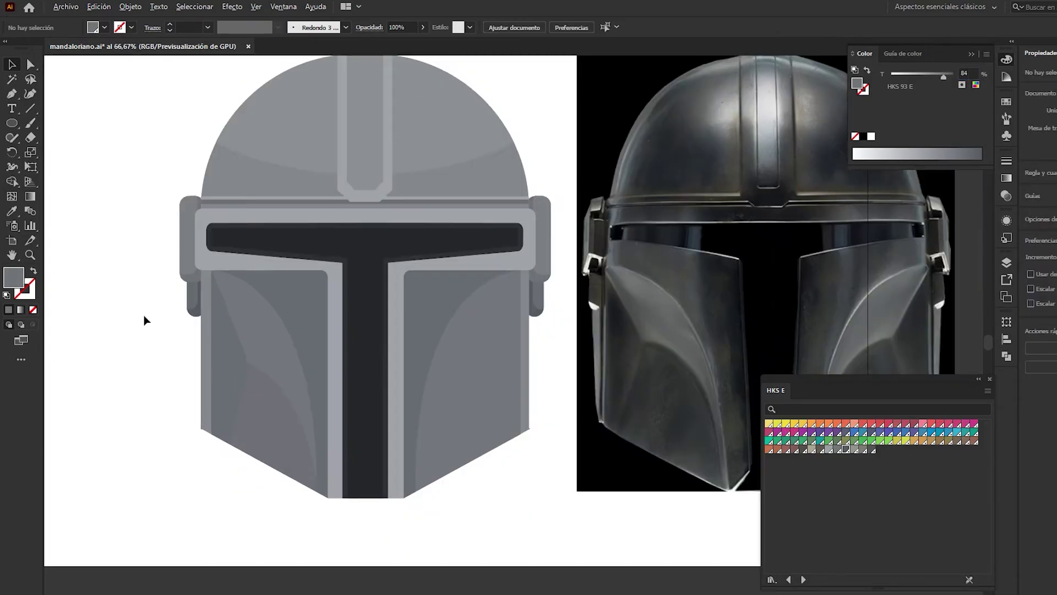
pyautogui.hotkey('ctrl', '+')
pyautogui.click(222, 385)
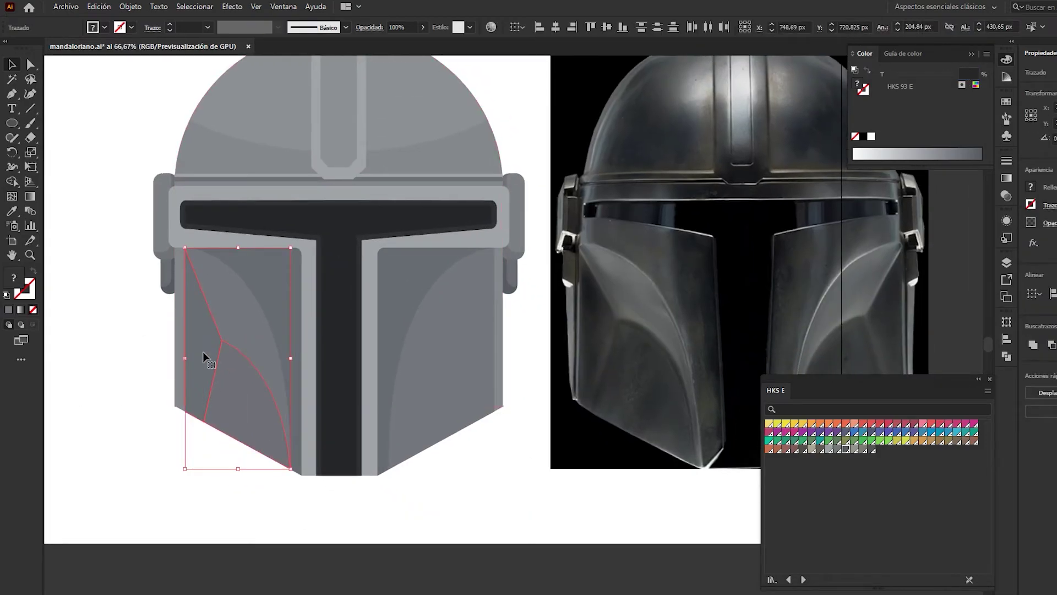
pyautogui.keyDown('shift'); pyautogui.click(200, 356); pyautogui.keyUp('shift')
pyautogui.moveTo(201, 355)
pyautogui.mouseDown()
pyautogui.moveTo(540, 348)
pyautogui.moveTo(441, 373)
pyautogui.mouseUp()
pyautogui.click(130, 6)
pyautogui.click(354, 65)
pyautogui.click(597, 401)
# - Place the mirrored facets on the right plate, group them, and nudge into alignment
pyautogui.click(523, 454)
pyautogui.hotkey('ctrl', '+')
pyautogui.hotkey('ctrl', '+')
pyautogui.click(347, 396)
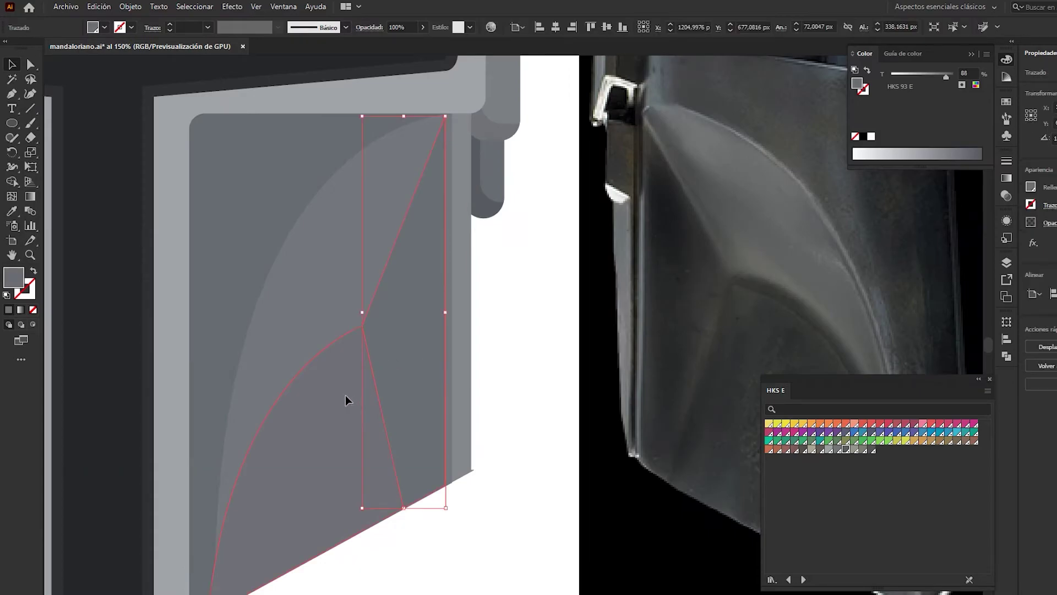
pyautogui.rightClick(430, 265)
pyautogui.click(435, 336)
pyautogui.hotkey('ctrl', '+')
pyautogui.hotkey('ctrl', '+')
pyautogui.moveTo(431, 202); pyautogui.dragTo(441, 196)
pyautogui.hotkey('ctrl', '-')
pyautogui.hotkey('ctrl', '-')
pyautogui.hotkey('ctrl', '-')
pyautogui.click(654, 303)
pyautogui.hotkey('ctrl', '-')
pyautogui.hotkey('ctrl', '-')
# - Draw a thin rectangle over the left end of the black visor band
pyautogui.scroll(1, 568, 489)
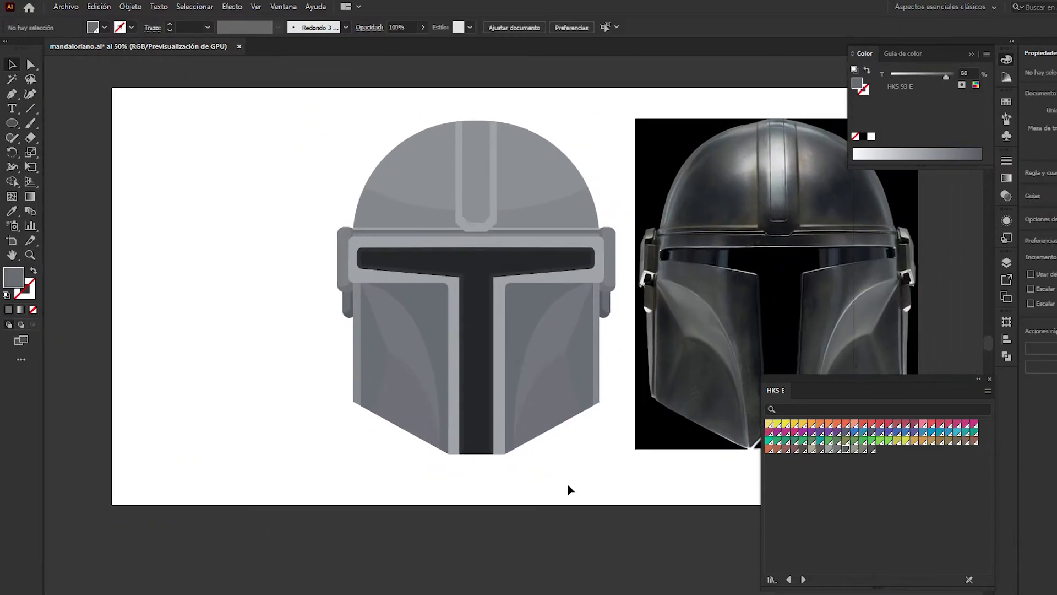
pyautogui.scroll(1, 569, 486)
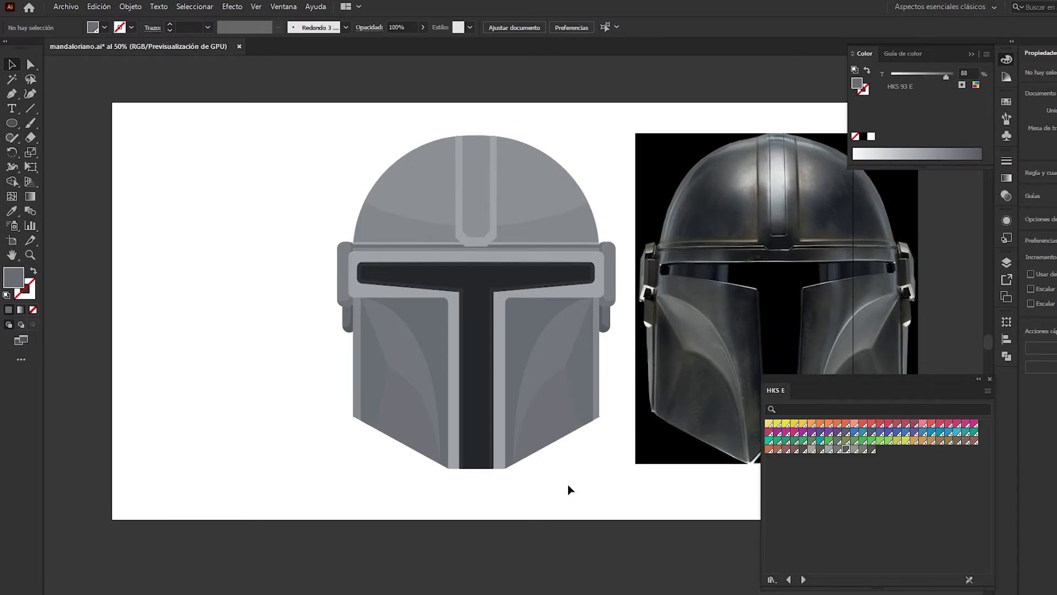
pyautogui.hotkey('ctrl', '+')
pyautogui.moveTo(569, 489); pyautogui.dragTo(528, 523)
pyautogui.click(389, 243)
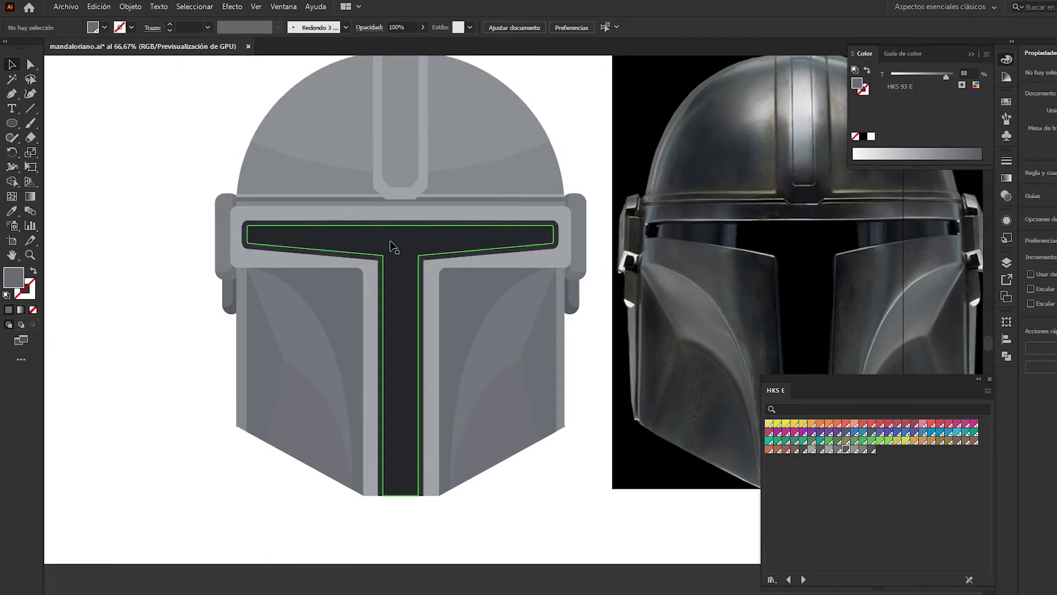
pyautogui.click(1007, 262)
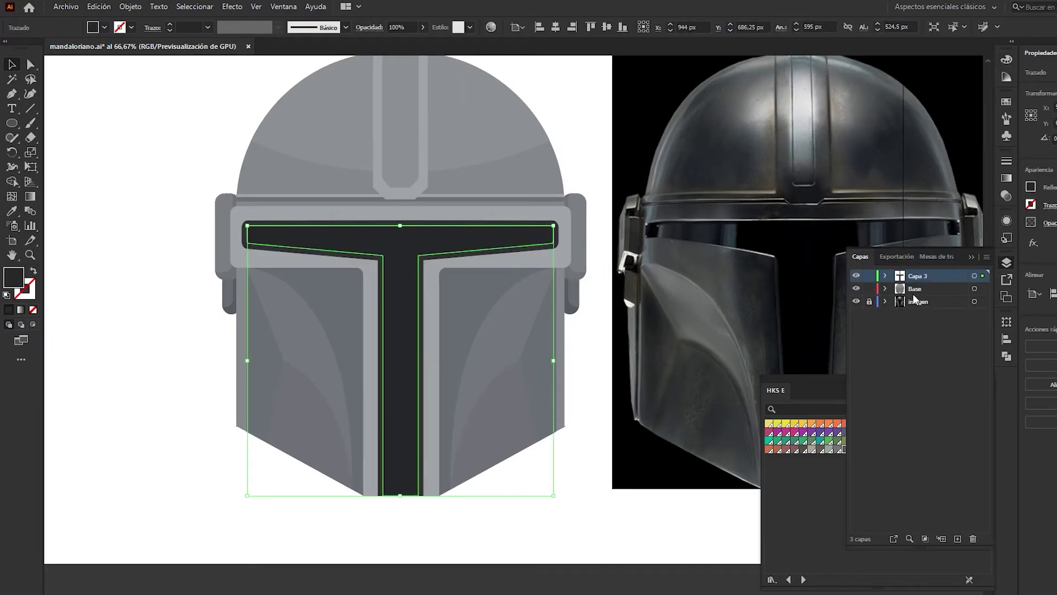
pyautogui.click(602, 478)
pyautogui.moveTo(12, 122); pyautogui.dragTo(48, 124)
pyautogui.scroll(1, 269, 198)
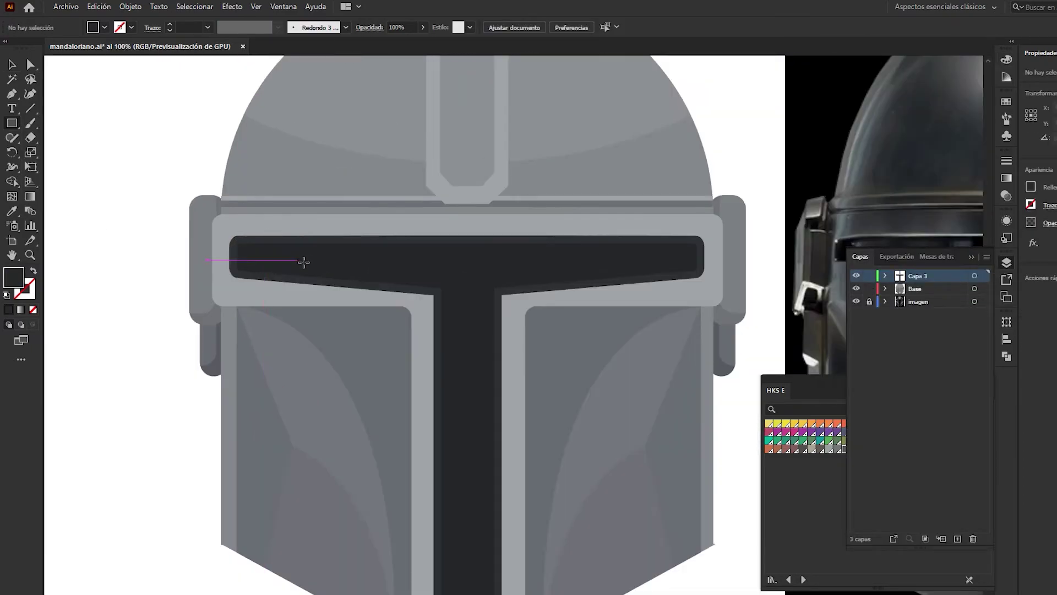
pyautogui.moveTo(292, 242); pyautogui.dragTo(304, 287)
# - Make the bar near-white and resize it to 9×78 px
pyautogui.press('i')
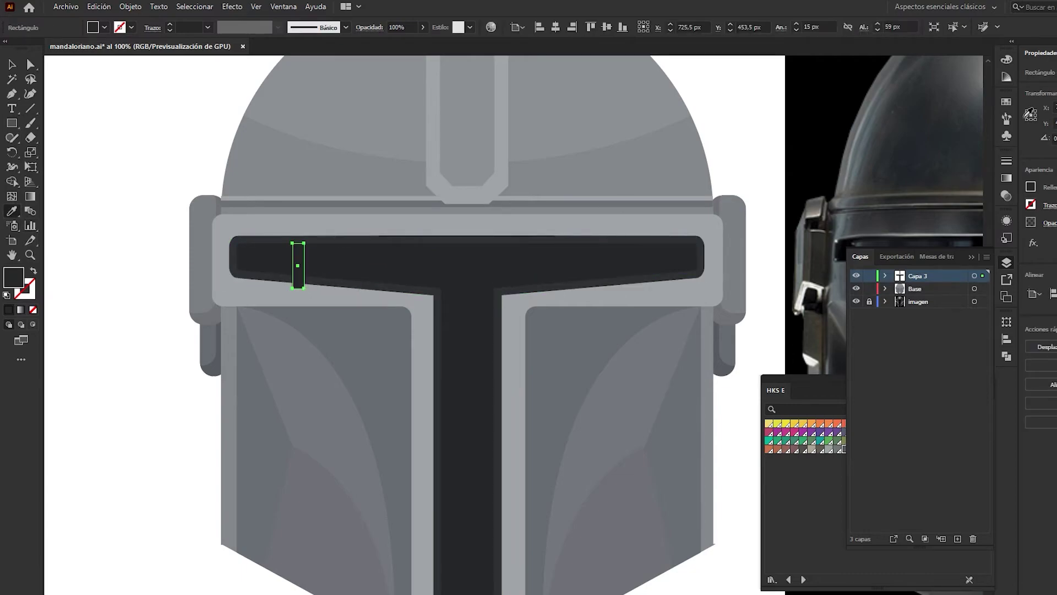
pyautogui.click(1006, 59)
pyautogui.moveTo(898, 115); pyautogui.dragTo(920, 119)
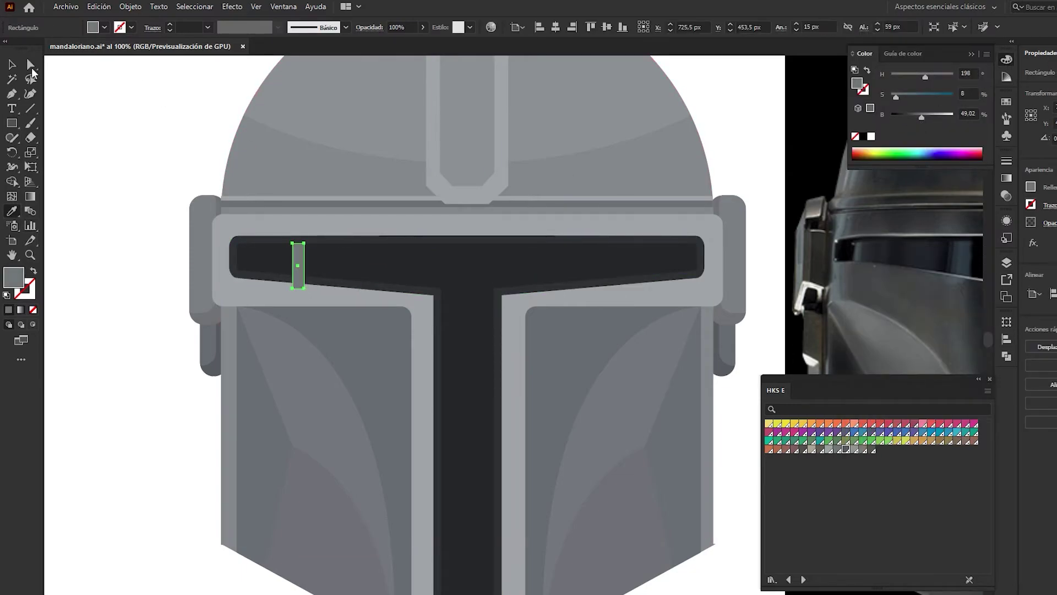
pyautogui.press('v')
pyautogui.scroll(1, 297, 220)
pyautogui.moveTo(300, 270); pyautogui.dragTo(300, 239)
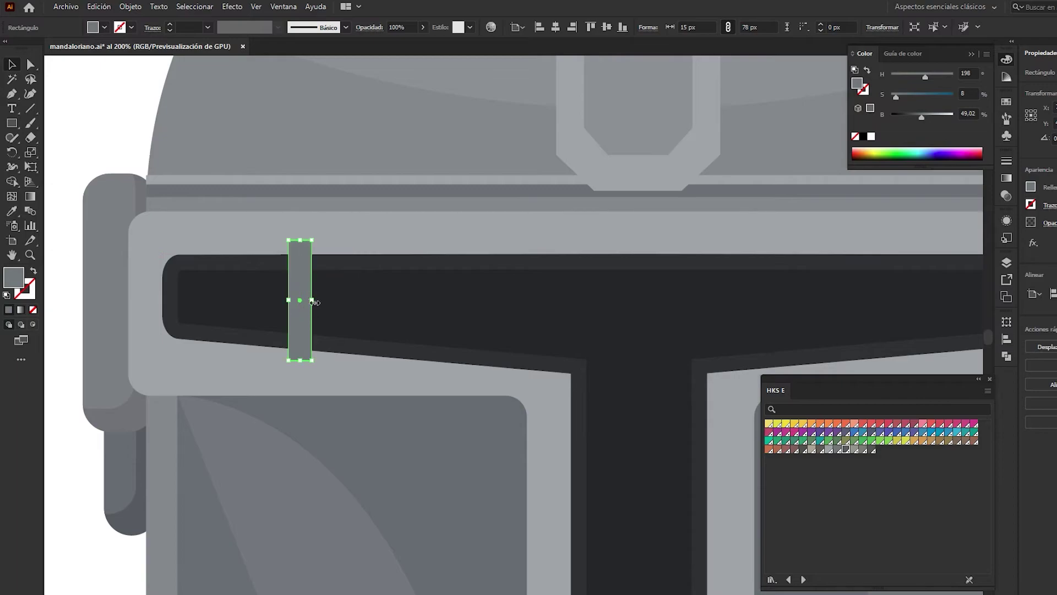
pyautogui.moveTo(312, 301); pyautogui.dragTo(303, 300)
pyautogui.moveTo(930, 117); pyautogui.dragTo(955, 116)
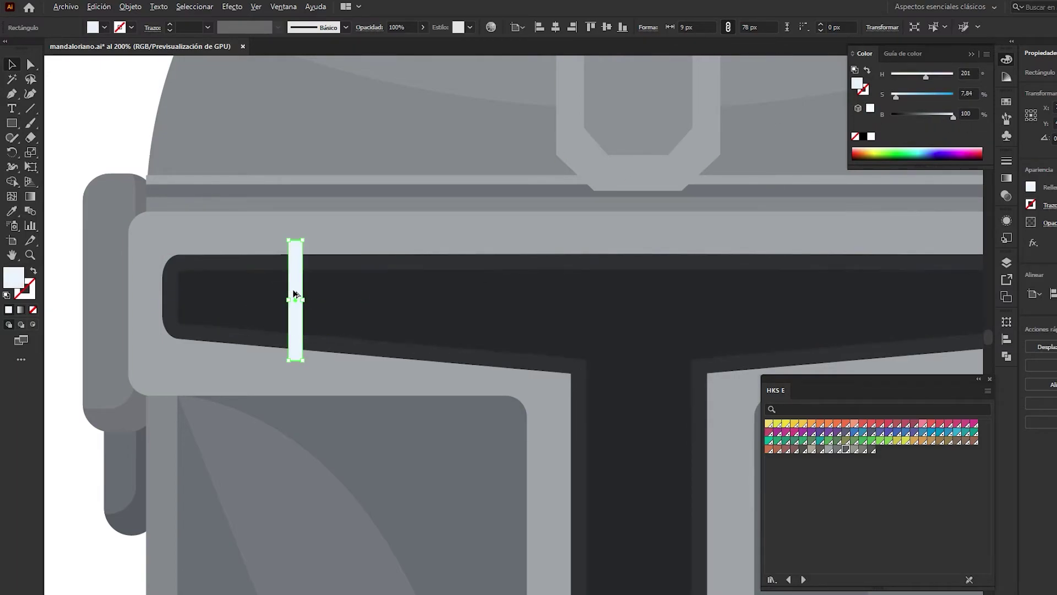
# - Duplicate the white bar into four stripes across the visor using Alt-drag and Ctrl+D
pyautogui.moveTo(295, 300); pyautogui.dragTo(318, 294)
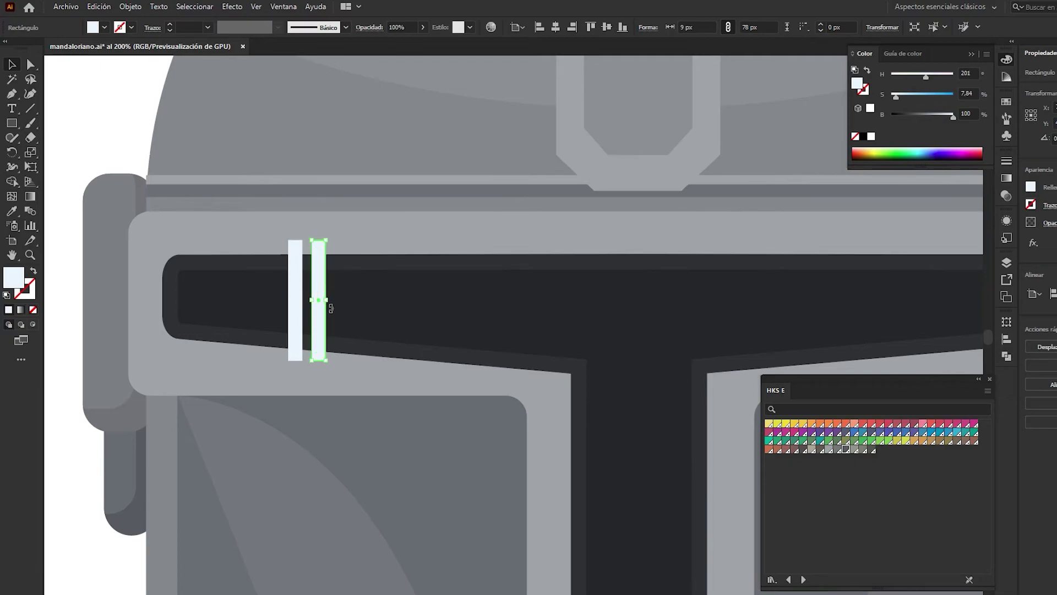
pyautogui.hotkey('ctrl', 'd')
pyautogui.hotkey('ctrl', 'd')
pyautogui.moveTo(361, 292)
pyautogui.mouseDown()
pyautogui.moveTo(384, 292)
pyautogui.moveTo(340, 303)
pyautogui.moveTo(403, 303)
pyautogui.mouseUp()
pyautogui.click(325, 300)
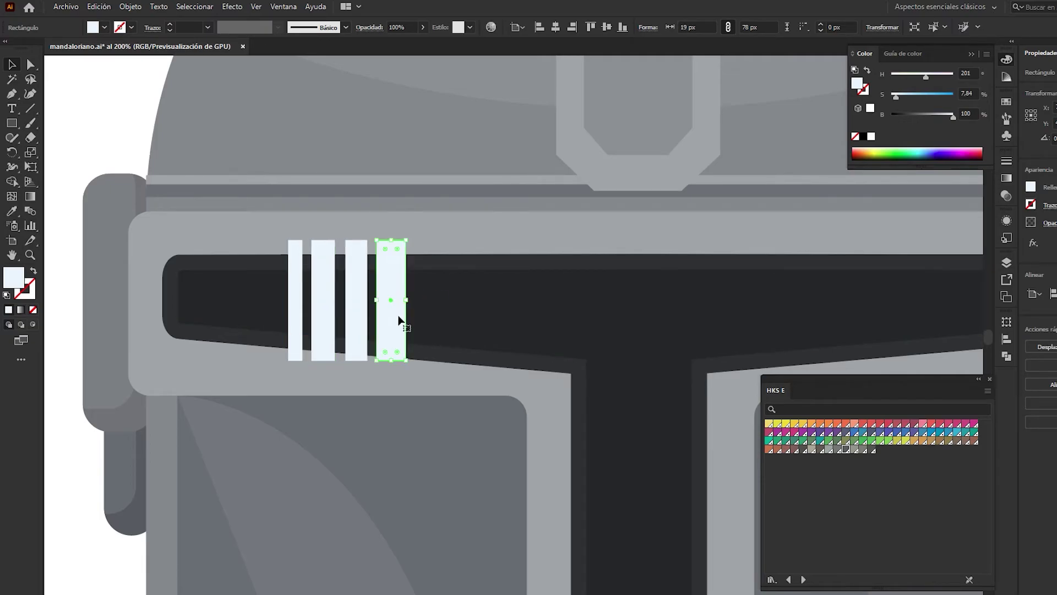
pyautogui.hotkey('ctrl', '-')
pyautogui.hotkey('ctrl', '-')
pyautogui.hotkey('ctrl', '-')
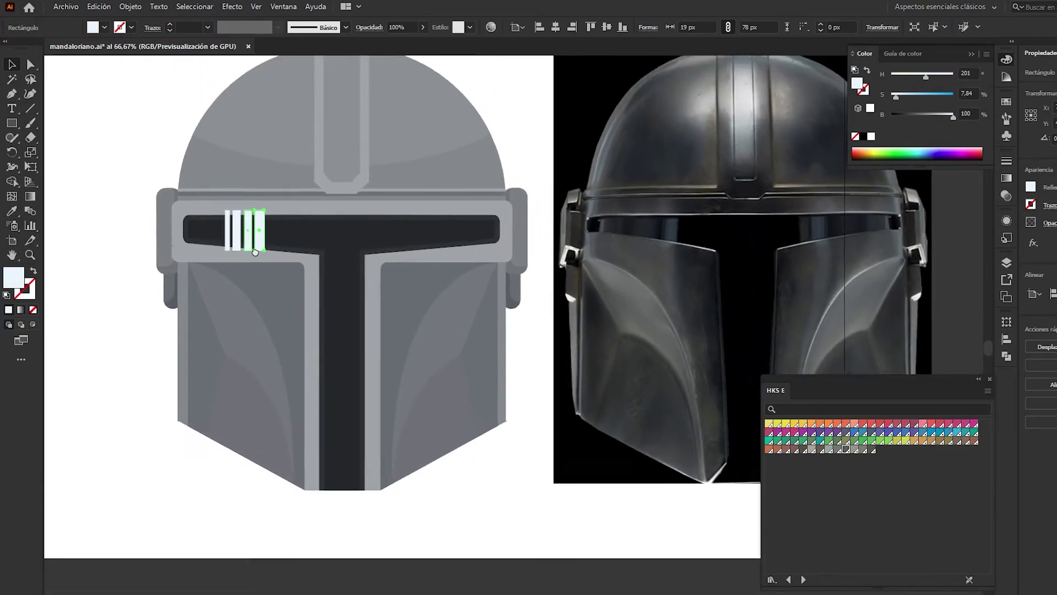
# - Mirror-copy the four white bars to the visor's right side and stretch them past the band
pyautogui.hotkey('ctrl', '+')
pyautogui.hotkey('ctrl', '+')
pyautogui.keyDown('shift'); pyautogui.click(243, 324); pyautogui.keyUp('shift')
pyautogui.keyDown('shift'); pyautogui.click(223, 321); pyautogui.keyUp('shift')
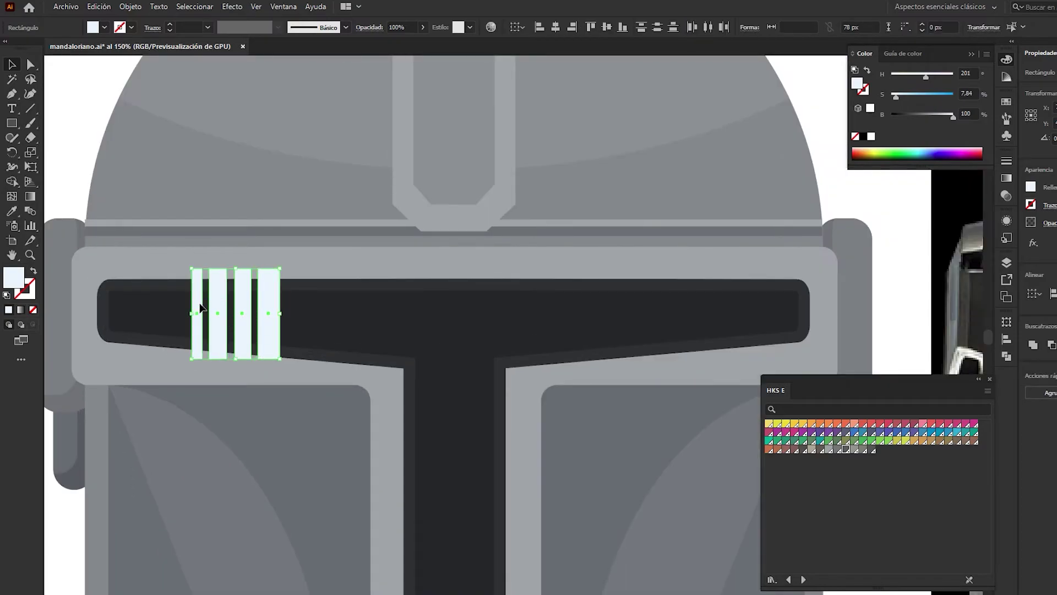
pyautogui.moveTo(200, 307); pyautogui.dragTo(582, 317)
pyautogui.click(131, 6)
pyautogui.moveTo(157, 21)
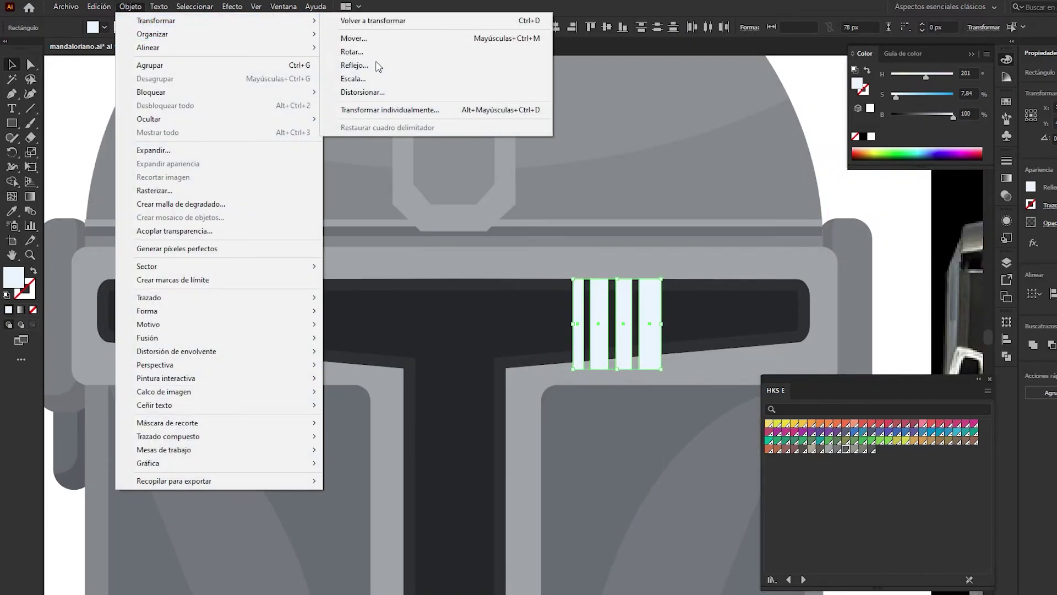
pyautogui.click(354, 65)
pyautogui.click(594, 398)
pyautogui.moveTo(613, 310); pyautogui.dragTo(625, 263)
pyautogui.moveTo(622, 366); pyautogui.dragTo(625, 374)
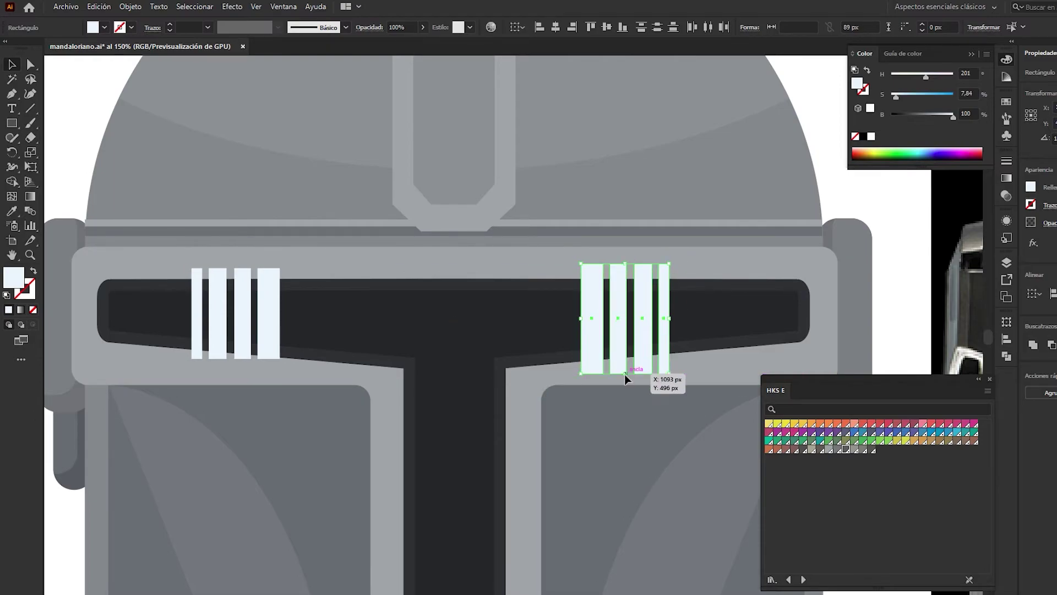
# - Stretch the left bars past the band and select the visor band with the right bars
pyautogui.click(212, 347)
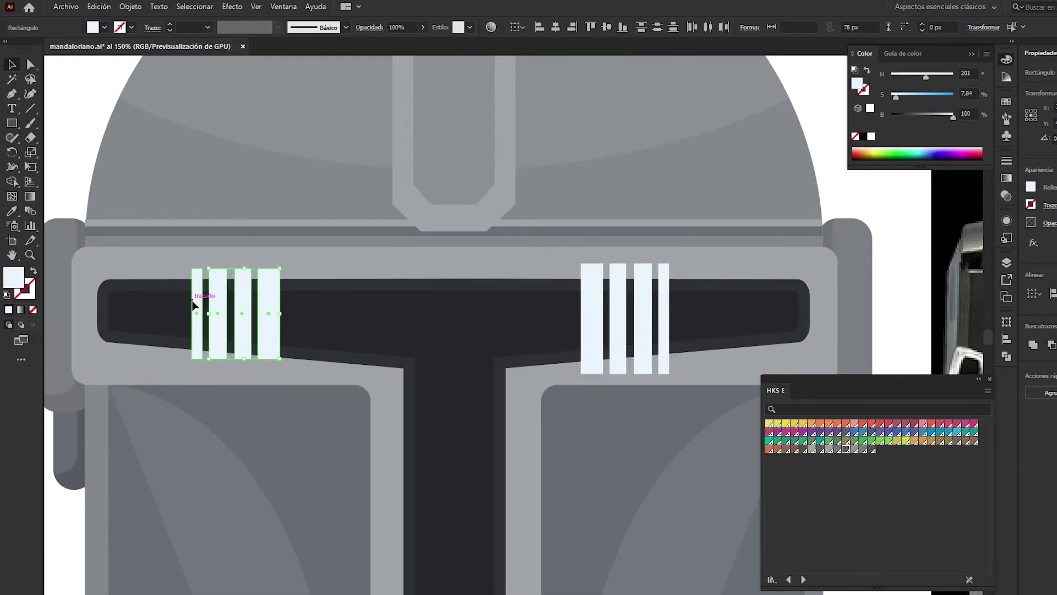
pyautogui.moveTo(243, 358); pyautogui.dragTo(242, 369)
pyautogui.moveTo(242, 269); pyautogui.dragTo(243, 254)
pyautogui.click(309, 293)
pyautogui.keyDown('shift'); pyautogui.click(602, 291); pyautogui.keyUp('shift')
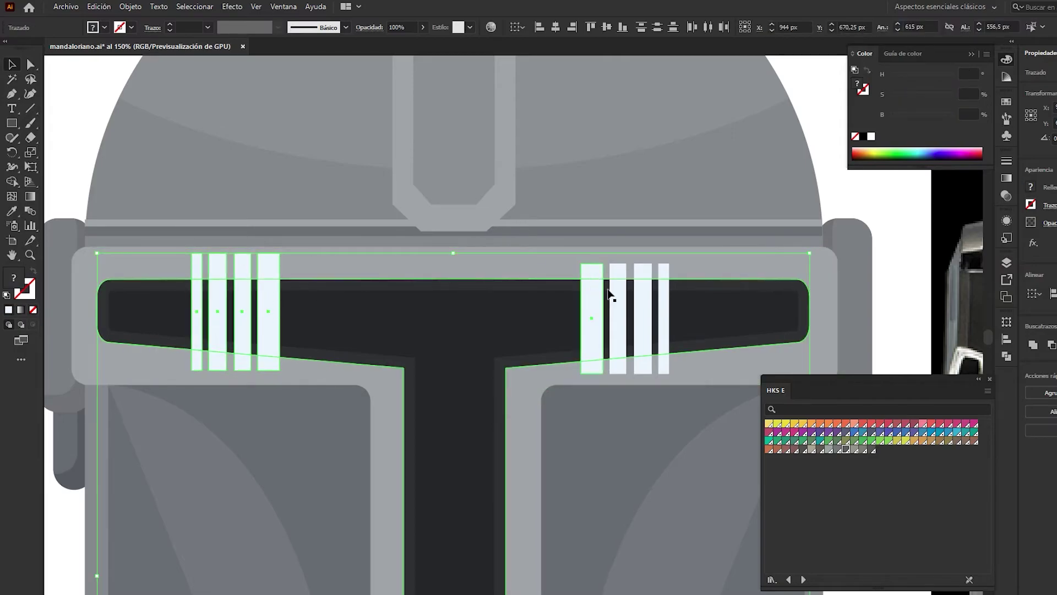
pyautogui.keyDown('shift'); pyautogui.click(617, 309); pyautogui.keyUp('shift')
pyautogui.keyDown('shift'); pyautogui.click(642, 309); pyautogui.keyUp('shift')
# - Trim away the bar tops and bottoms sticking outside the visor band
pyautogui.scroll(2, 221, 262)
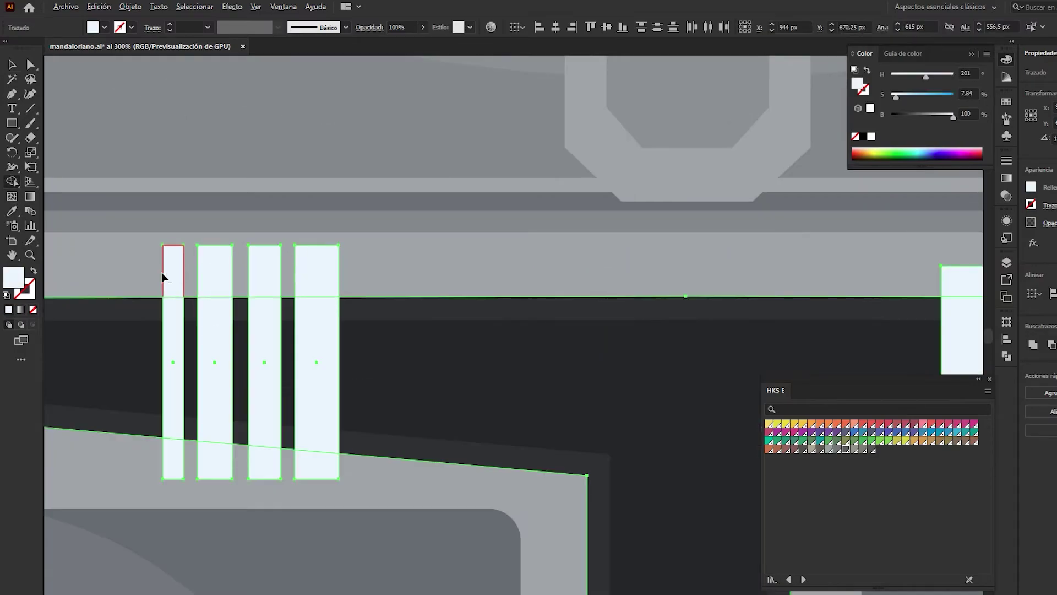
pyautogui.moveTo(162, 275); pyautogui.dragTo(242, 278)
pyautogui.keyDown('alt'); pyautogui.click(262, 273); pyautogui.keyUp('alt')
pyautogui.moveTo(265, 464); pyautogui.dragTo(174, 466)
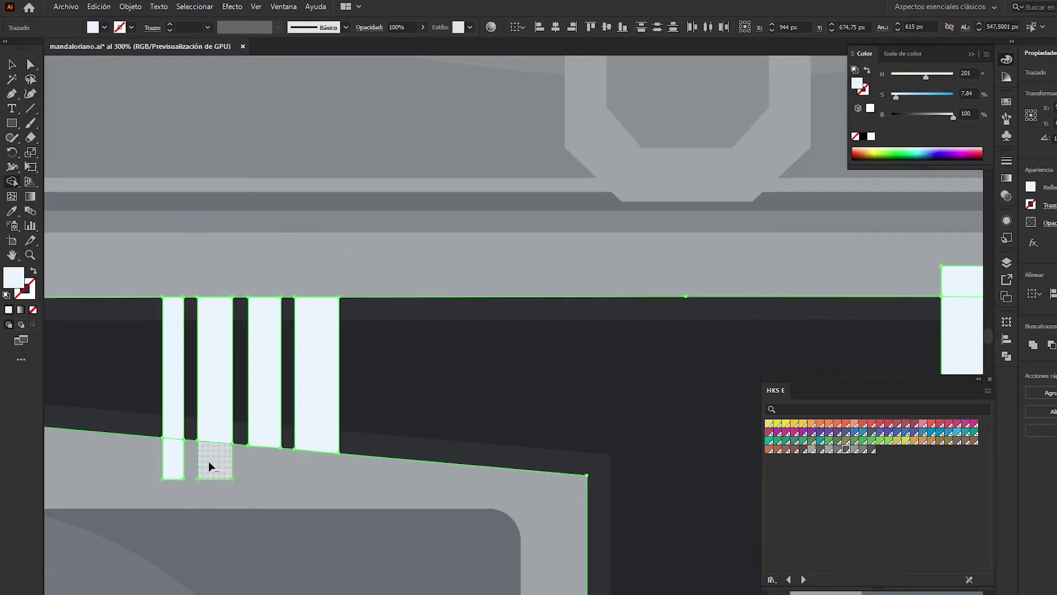
pyautogui.scroll(-2, 208, 465)
pyautogui.scroll(1, 474, 416)
pyautogui.moveTo(474, 417); pyautogui.dragTo(547, 412)
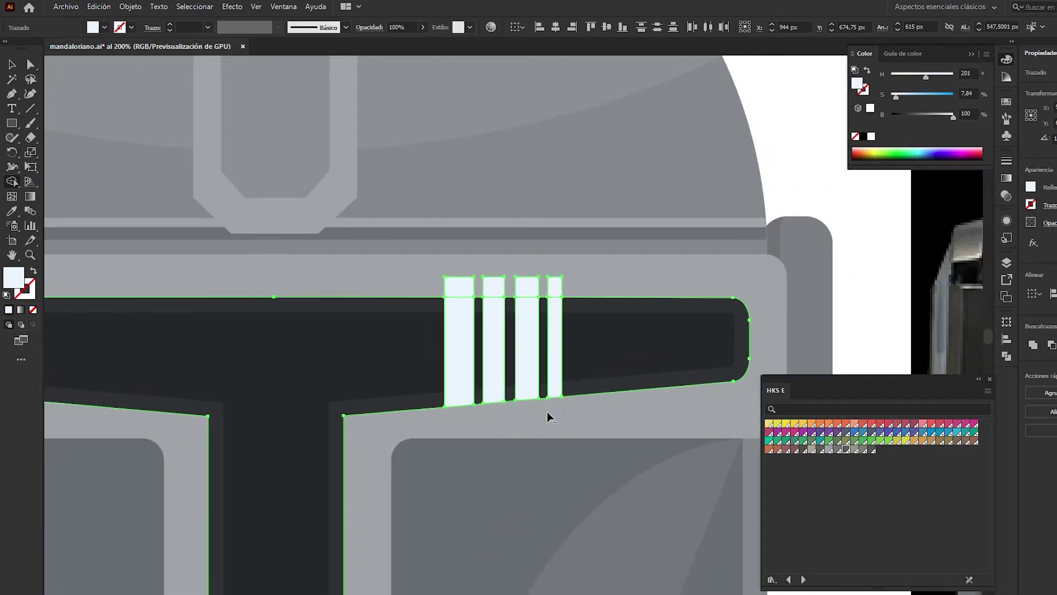
pyautogui.moveTo(539, 290); pyautogui.dragTo(445, 290)
pyautogui.press('v')
# - Fade the eye band's old white stripes on both sides to 9% opacity
pyautogui.scroll(-1, 207, 293)
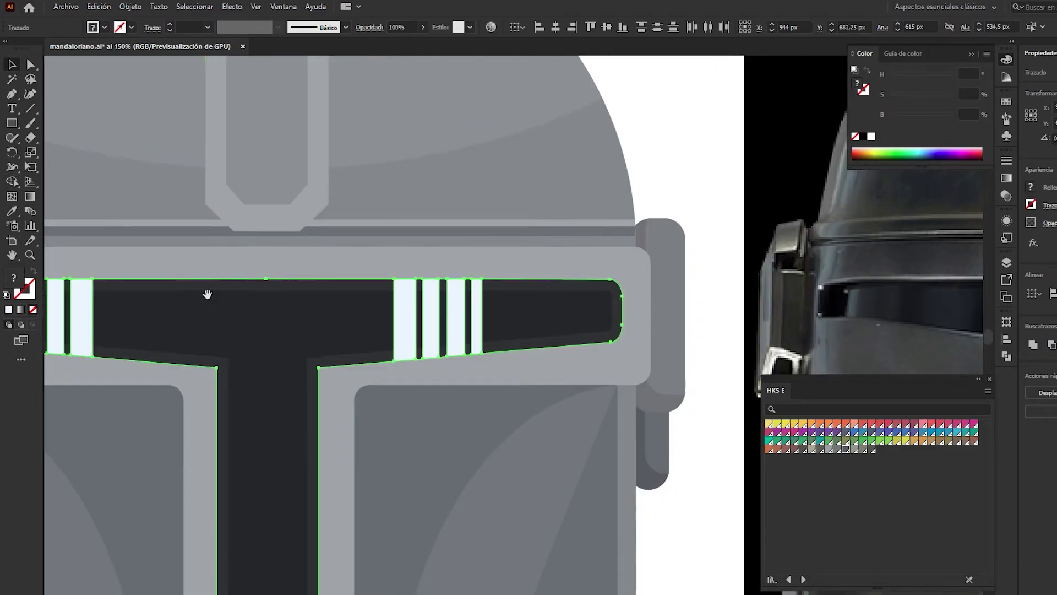
pyautogui.click(264, 279)
pyautogui.click(571, 302)
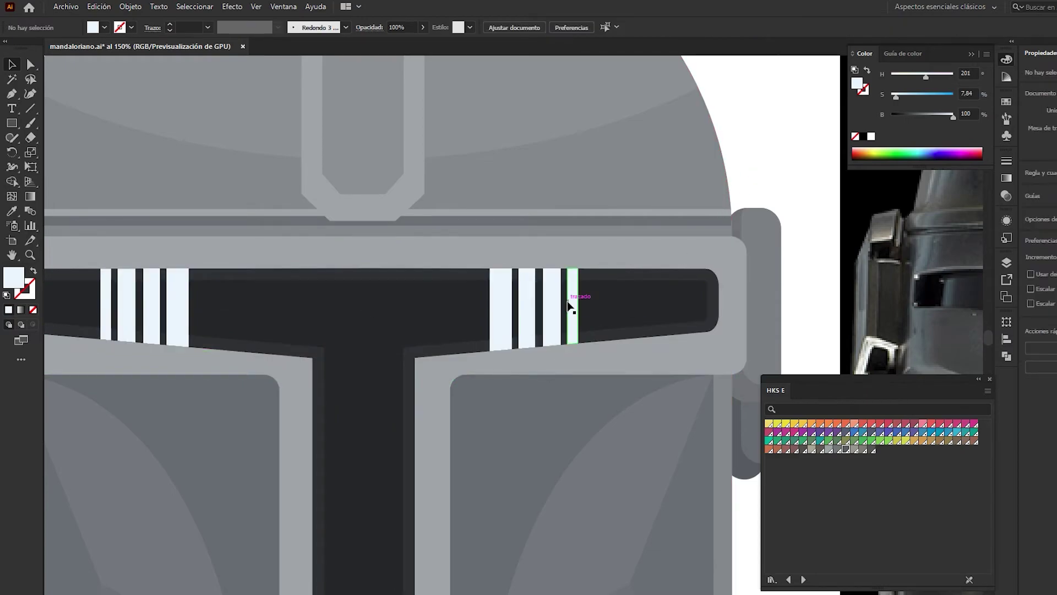
pyautogui.keyDown('shift'); pyautogui.click(527, 309); pyautogui.keyUp('shift')
pyautogui.keyDown('shift'); pyautogui.click(176, 300); pyautogui.keyUp('shift')
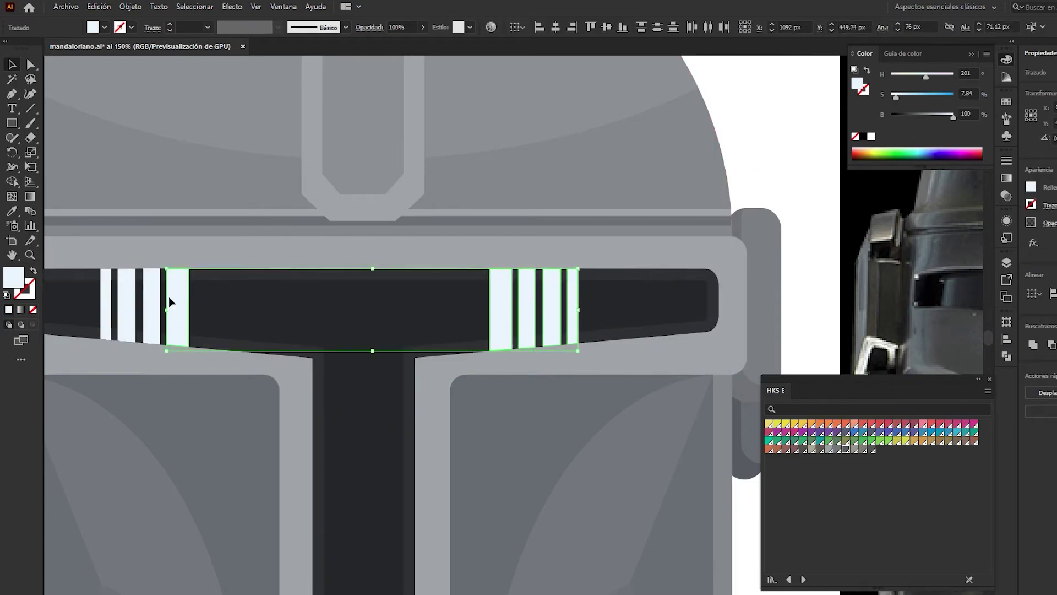
pyautogui.keyDown('shift'); pyautogui.click(127, 303); pyautogui.keyUp('shift')
pyautogui.keyDown('shift'); pyautogui.click(105, 302); pyautogui.keyUp('shift')
pyautogui.moveTo(392, 41); pyautogui.dragTo(378, 42)
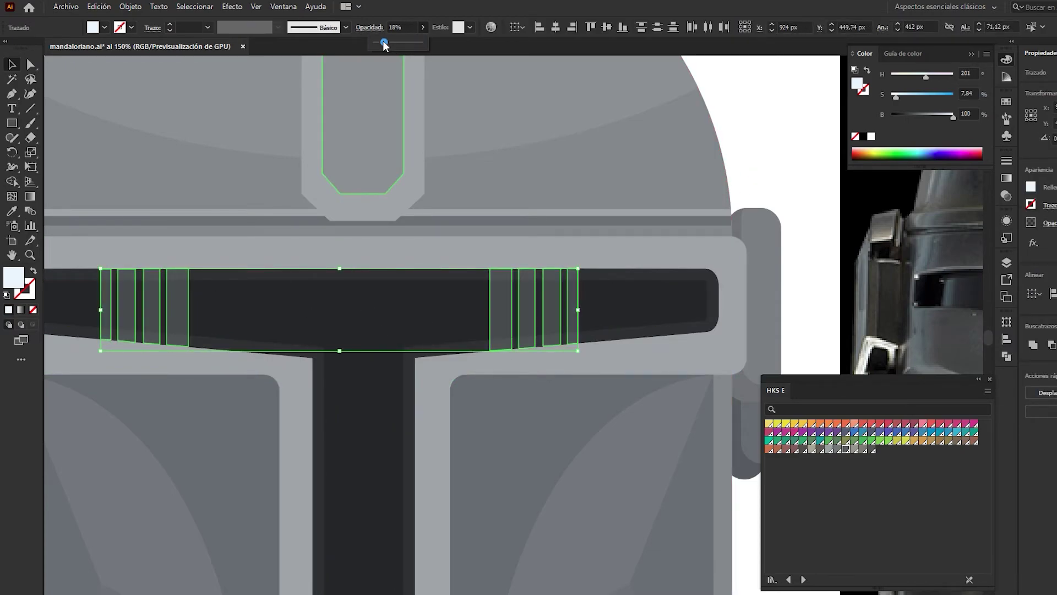
pyautogui.scroll(-1, 395, 164)
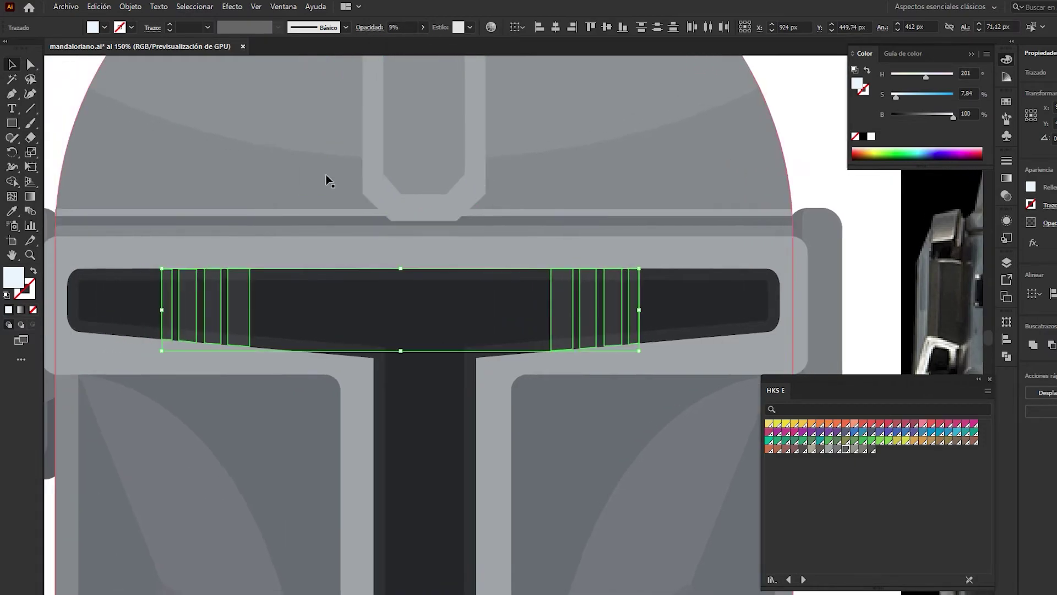
pyautogui.click(66, 94)
# - Delete the old visor stripes on the left and right
pyautogui.scroll(-1, 199, 145)
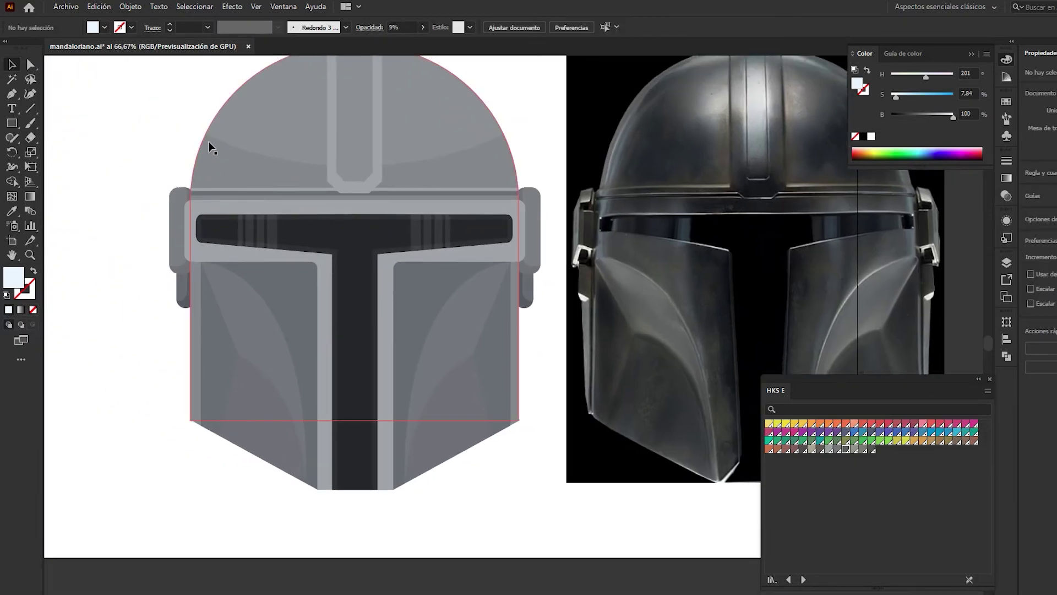
pyautogui.scroll(-2, 140, 186)
pyautogui.scroll(2, 231, 207)
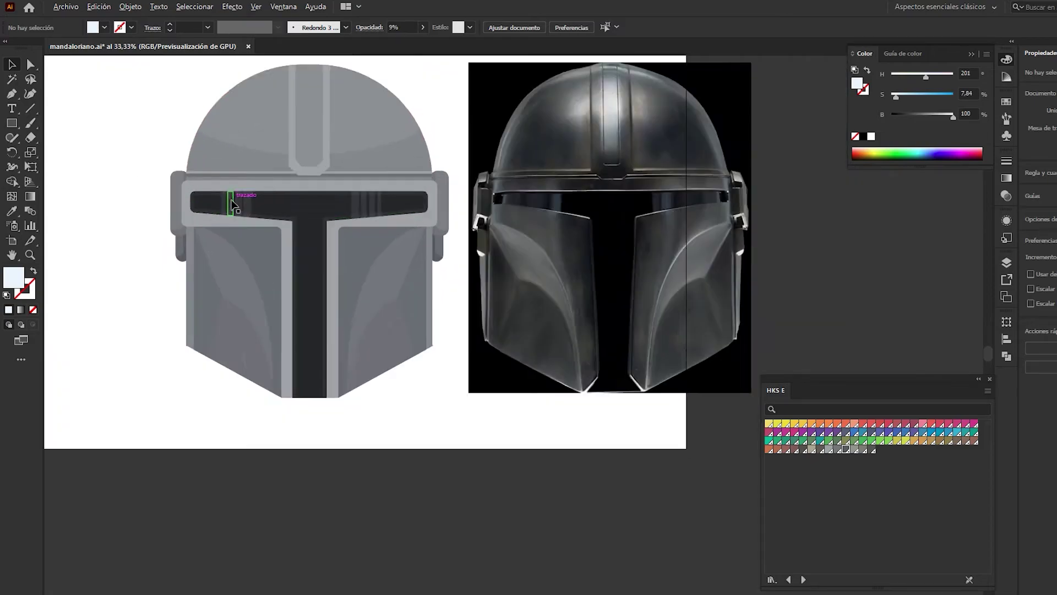
pyautogui.scroll(1, 233, 205)
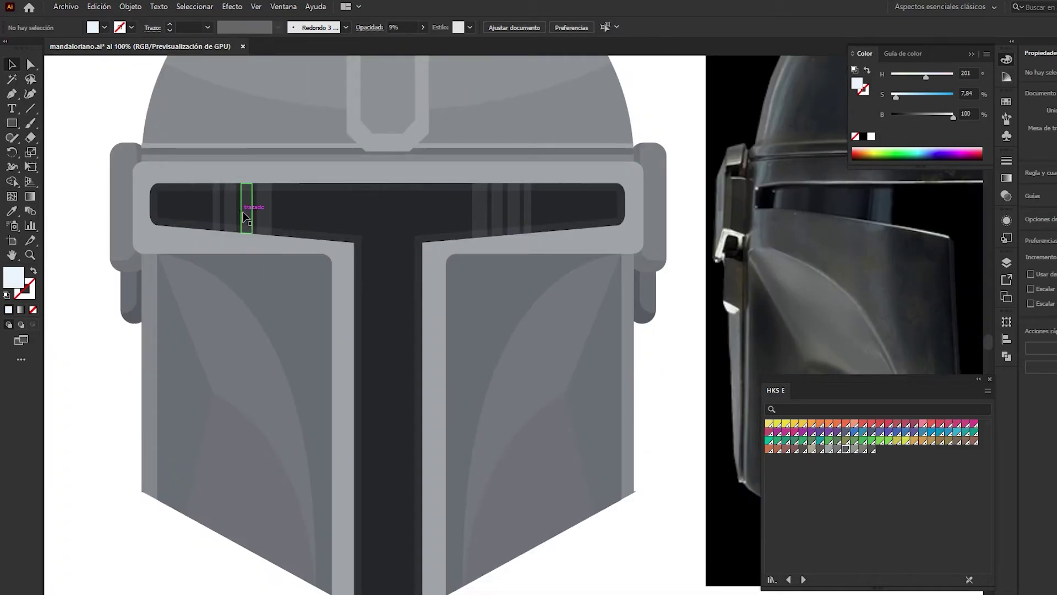
pyautogui.click(216, 209)
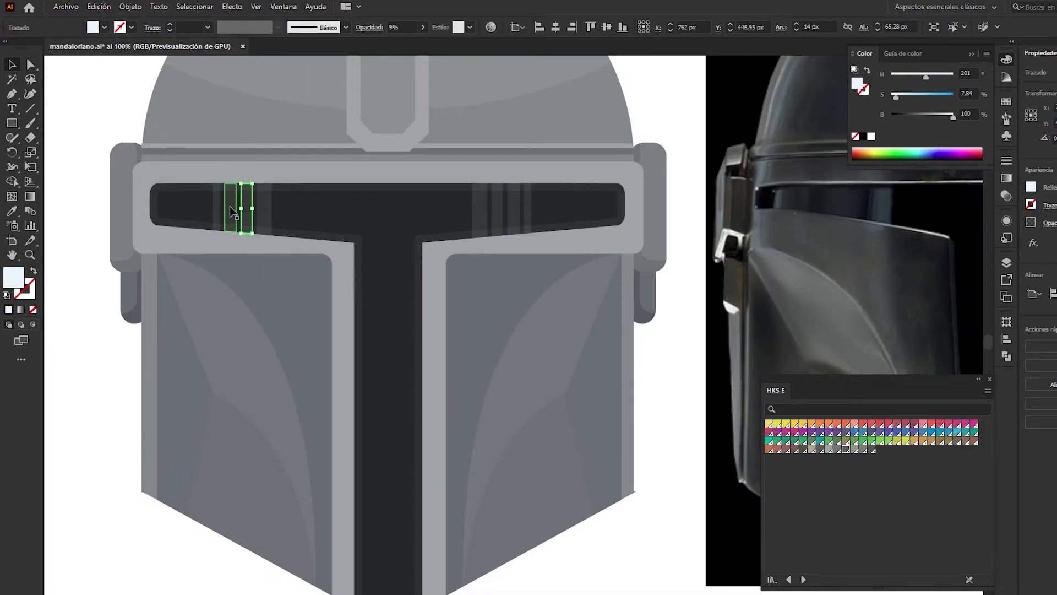
pyautogui.press('Delete')
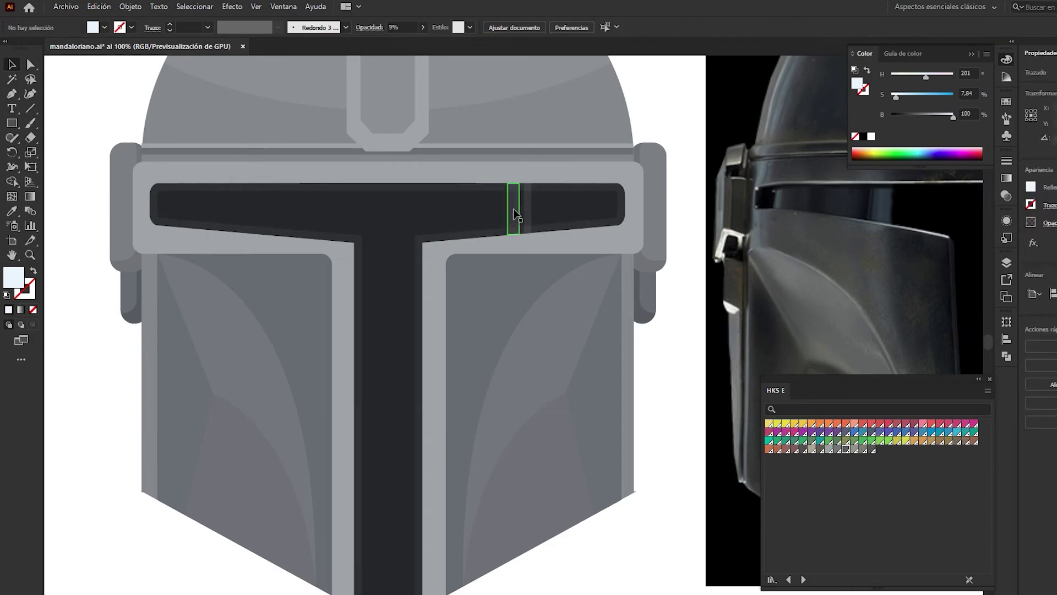
pyautogui.click(513, 210)
pyautogui.press('Delete')
# - Draw a 28% opacity rectangle over the visor's left part, divide it with the visor, and delete the scraps
pyautogui.press('m')
pyautogui.moveTo(186, 171); pyautogui.dragTo(326, 260)
pyautogui.press('v')
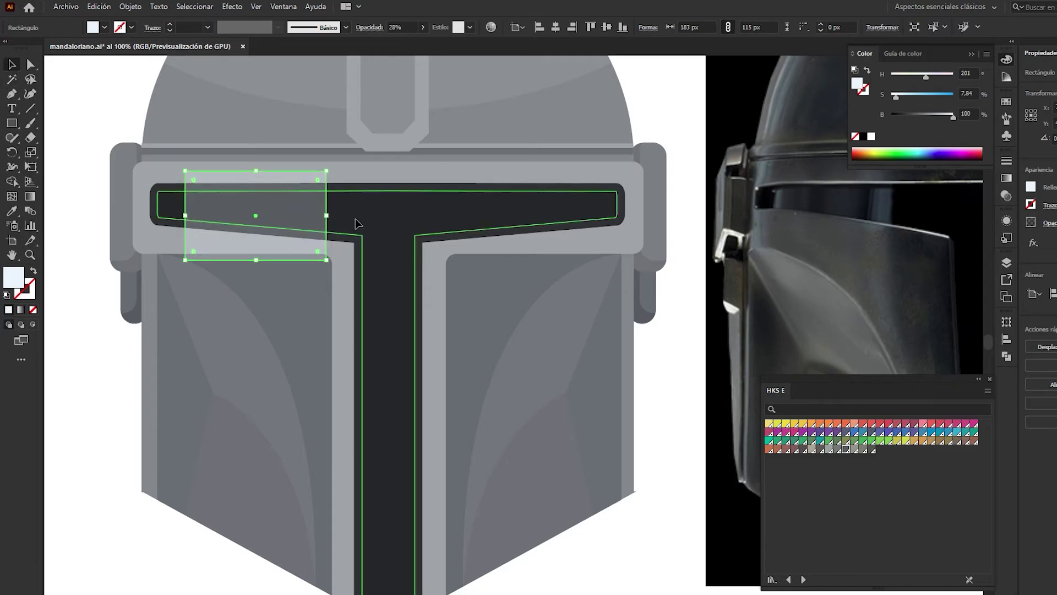
pyautogui.click(233, 202)
pyautogui.keyDown('shift'); pyautogui.click(234, 200); pyautogui.keyUp('shift')
pyautogui.hotkey('shift', 'm')
pyautogui.keyDown('alt'); pyautogui.click(266, 176); pyautogui.keyUp('alt')
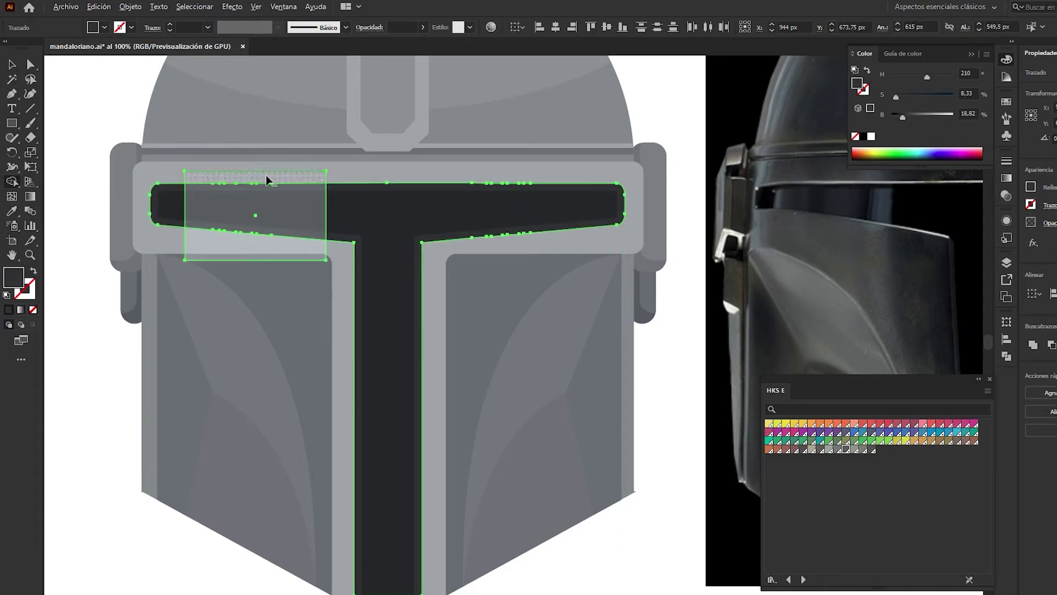
pyautogui.keyDown('alt'); pyautogui.click(212, 253); pyautogui.keyUp('alt')
pyautogui.click(108, 100)
# - Draw four dark vertical bars and cut them out of the light visor panel with Pathfinder
pyautogui.scroll(-3, 108, 99)
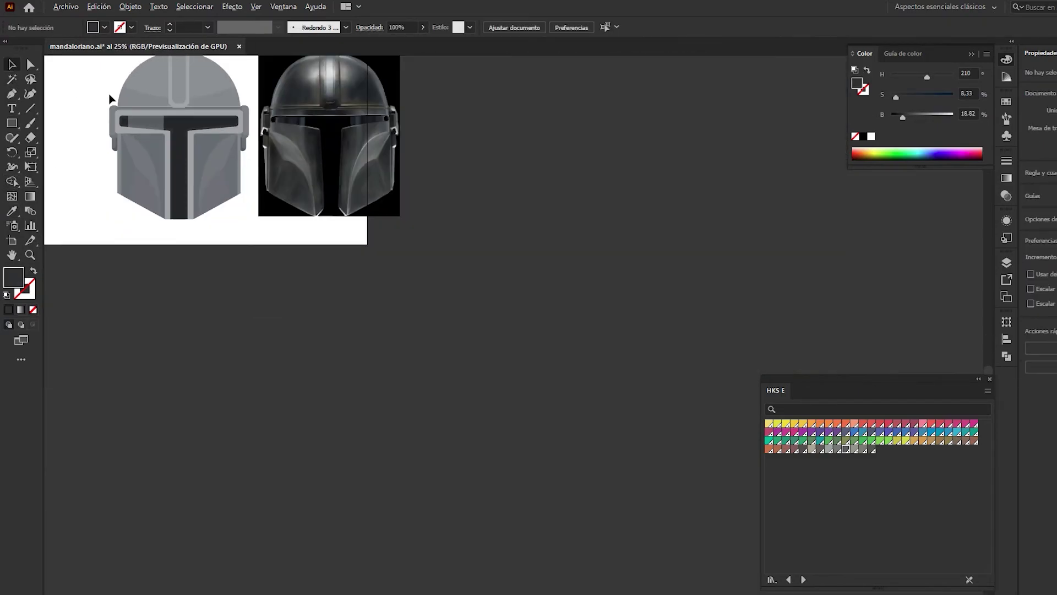
pyautogui.scroll(3, 108, 99)
pyautogui.scroll(2, 223, 190)
pyautogui.press('m')
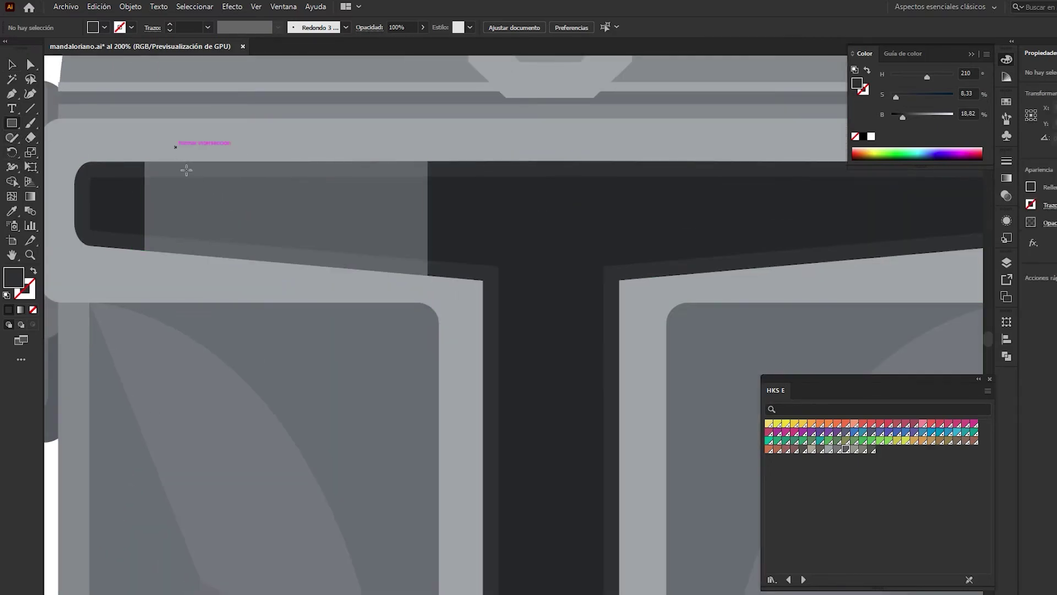
pyautogui.moveTo(176, 147); pyautogui.dragTo(193, 275)
pyautogui.moveTo(259, 138)
pyautogui.mouseDown()
pyautogui.moveTo(275, 311)
pyautogui.moveTo(273, 301)
pyautogui.mouseUp()
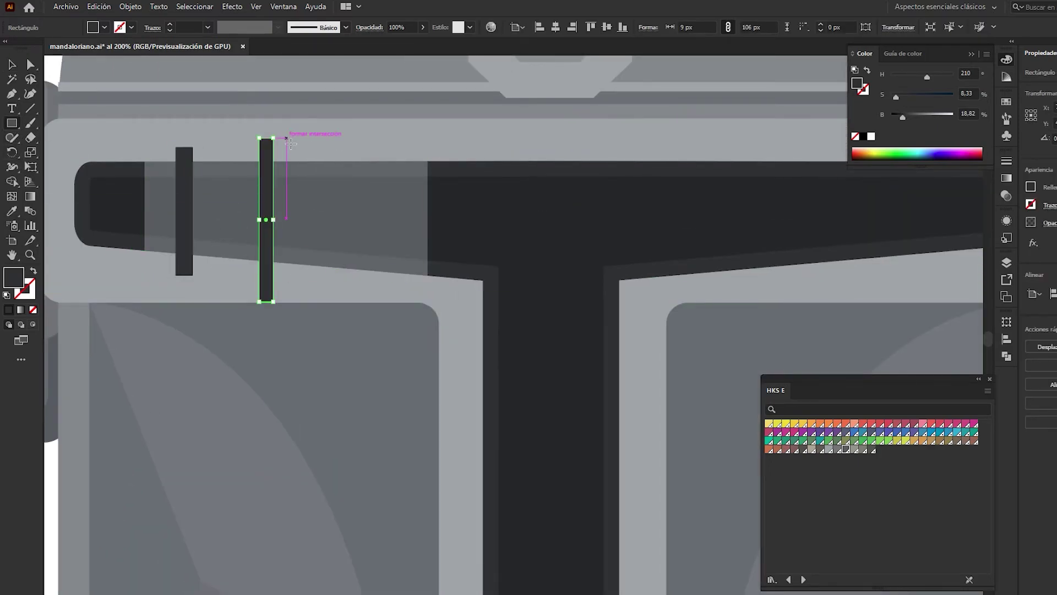
pyautogui.moveTo(285, 138); pyautogui.dragTo(293, 302)
pyautogui.moveTo(365, 124); pyautogui.dragTo(378, 311)
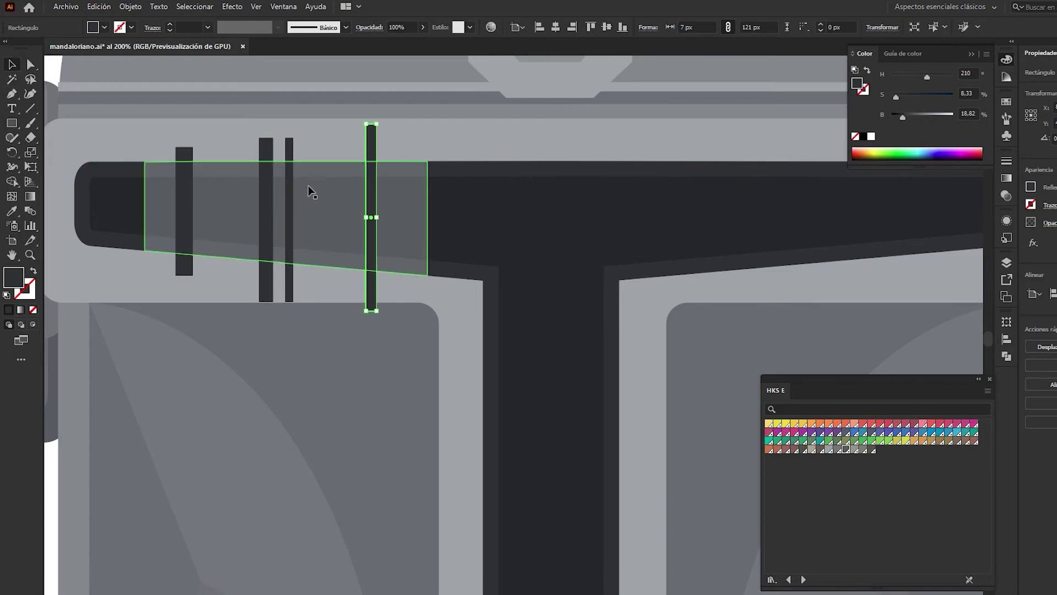
pyautogui.keyDown('shift'); pyautogui.click(290, 190); pyautogui.keyUp('shift')
pyautogui.keyDown('shift'); pyautogui.click(183, 207); pyautogui.keyUp('shift')
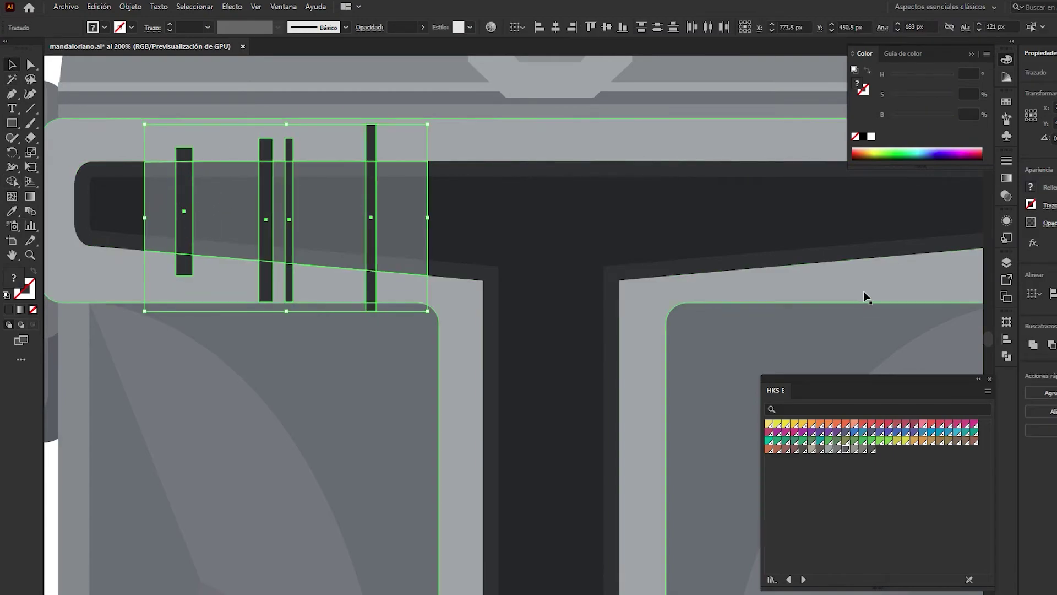
pyautogui.click(1007, 357)
pyautogui.click(888, 348)
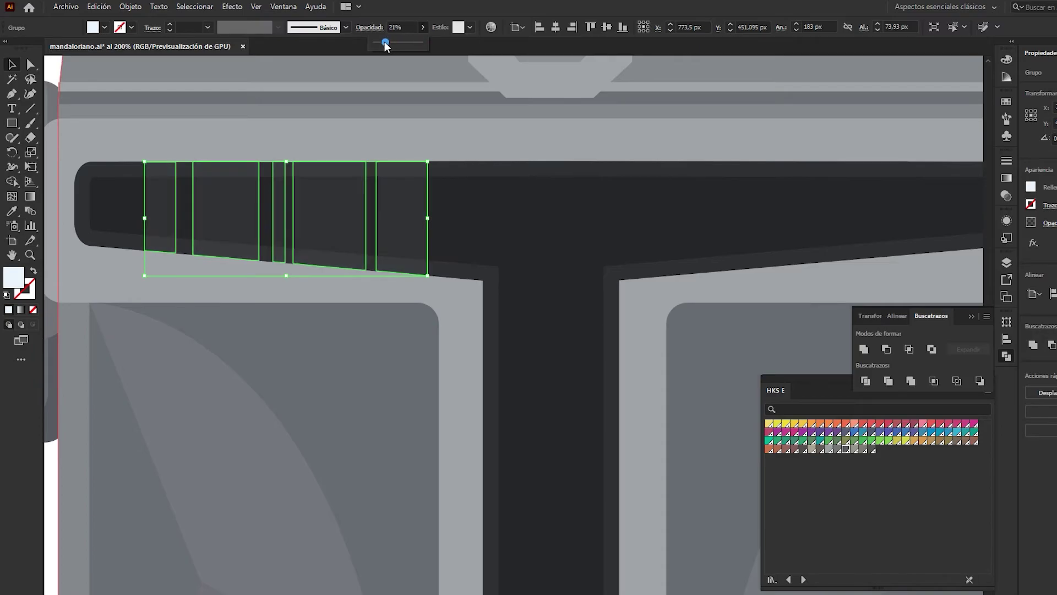
# - Set the resulting stripe group's opacity to 25%
pyautogui.scroll(-5, 227, 130)
pyautogui.click(174, 117)
pyautogui.scroll(1, 185, 117)
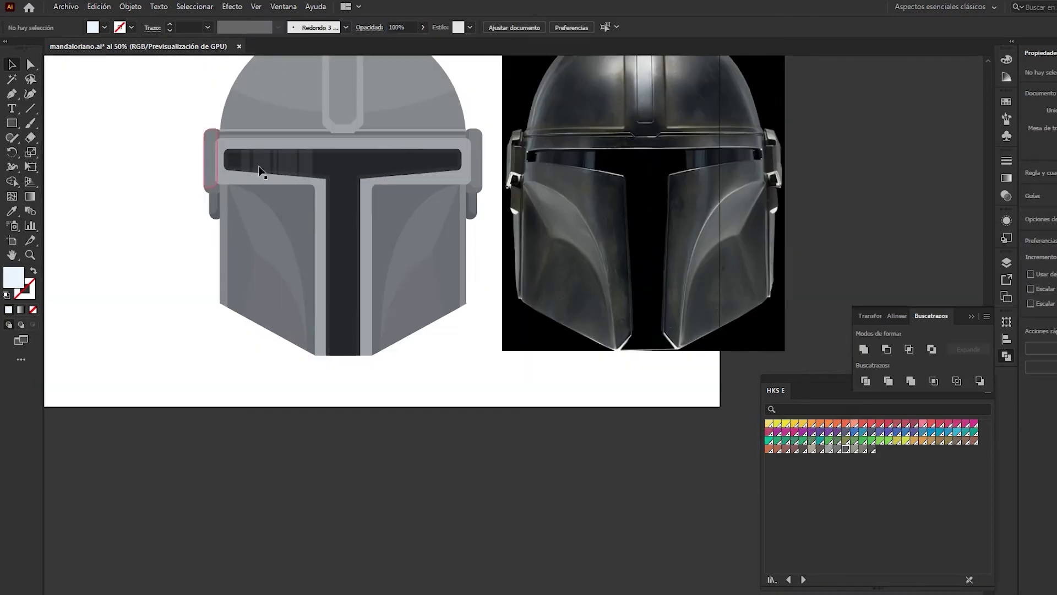
pyautogui.click(296, 167)
pyautogui.click(397, 27)
pyautogui.write('25')
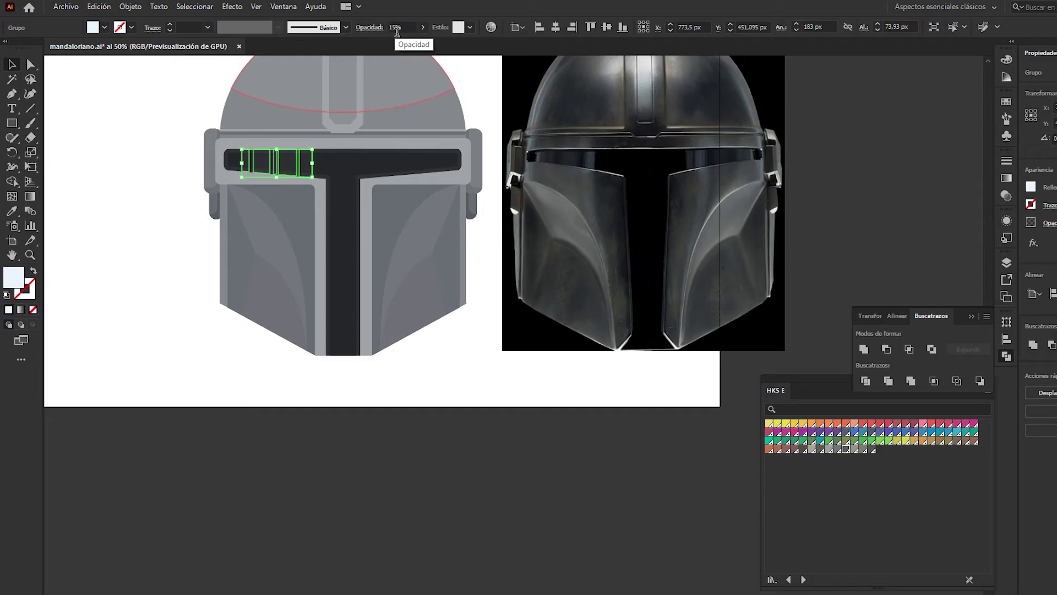
pyautogui.click(156, 118)
pyautogui.moveTo(156, 118); pyautogui.dragTo(142, 161)
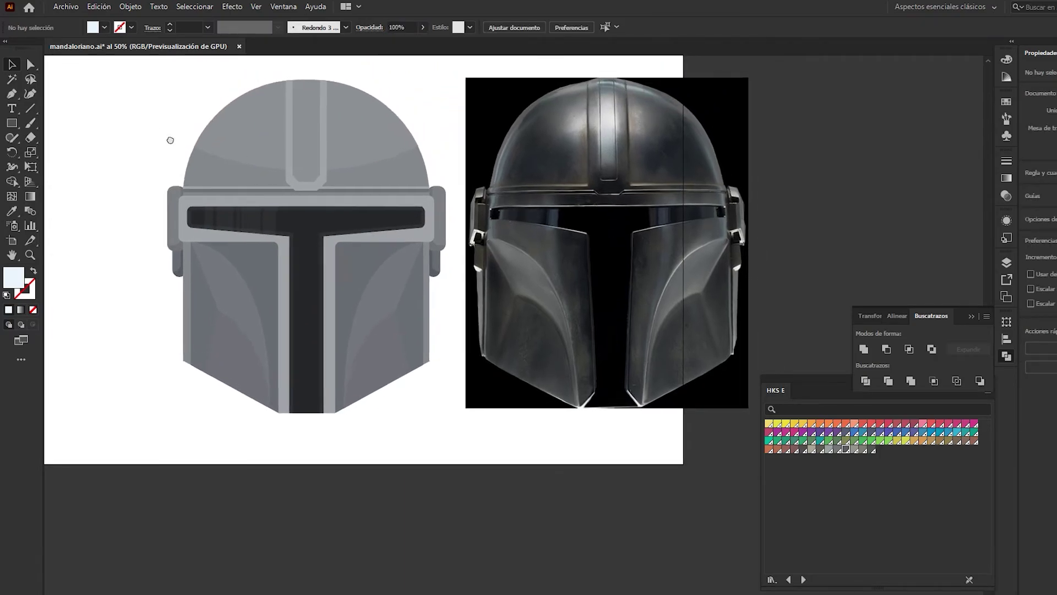
pyautogui.scroll(-1, 156, 147)
pyautogui.scroll(2, 213, 193)
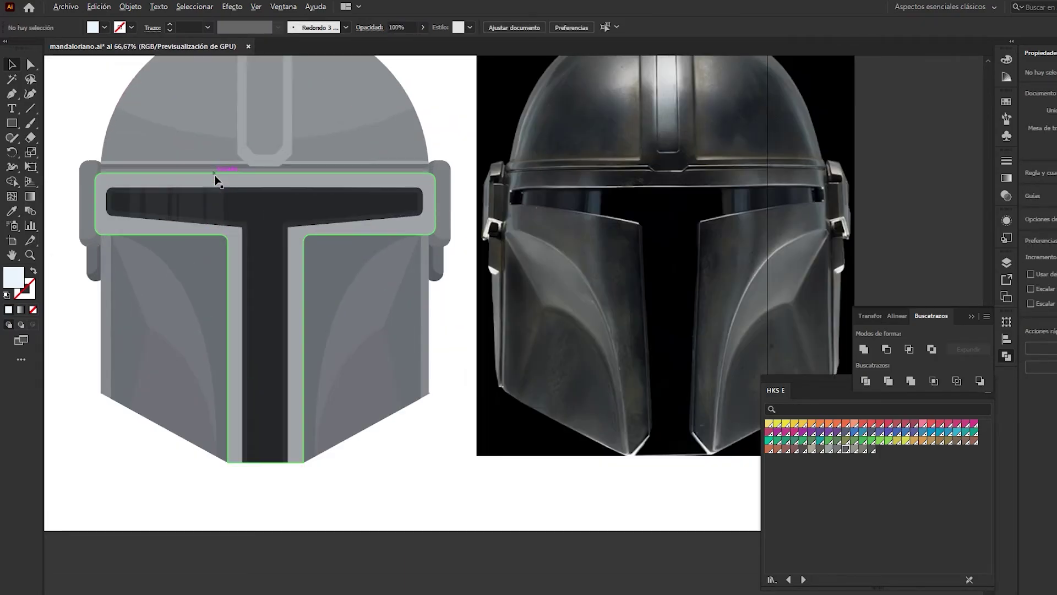
# - Reflect a copy of the visor stripe group and position it on the visor's right side
pyautogui.moveTo(182, 199); pyautogui.dragTo(309, 199)
pyautogui.click(131, 7)
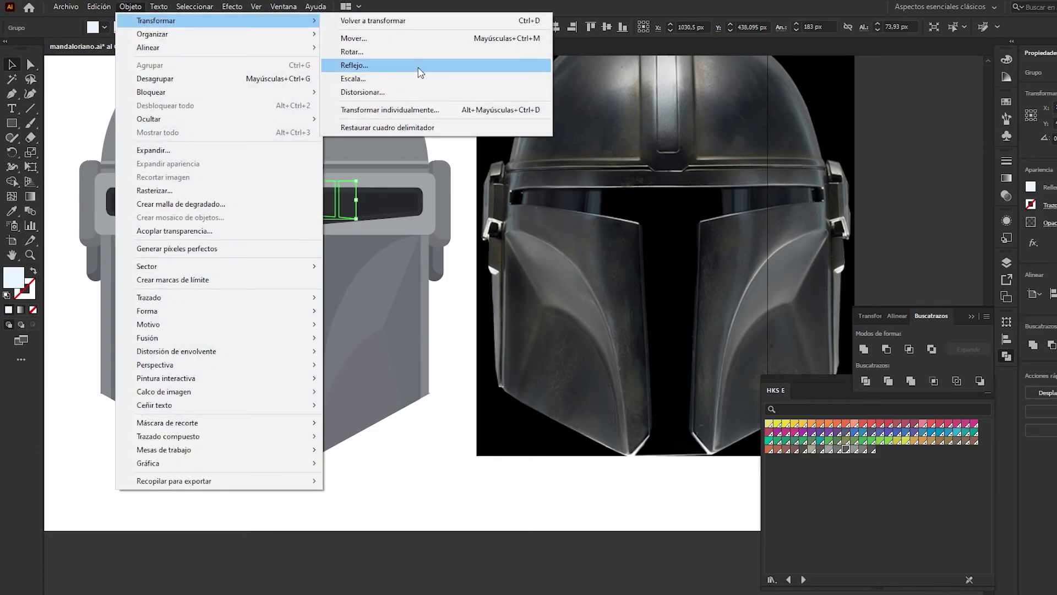
pyautogui.click(364, 64)
pyautogui.click(589, 400)
pyautogui.scroll(2, 324, 177)
pyautogui.moveTo(352, 242); pyautogui.dragTo(355, 245)
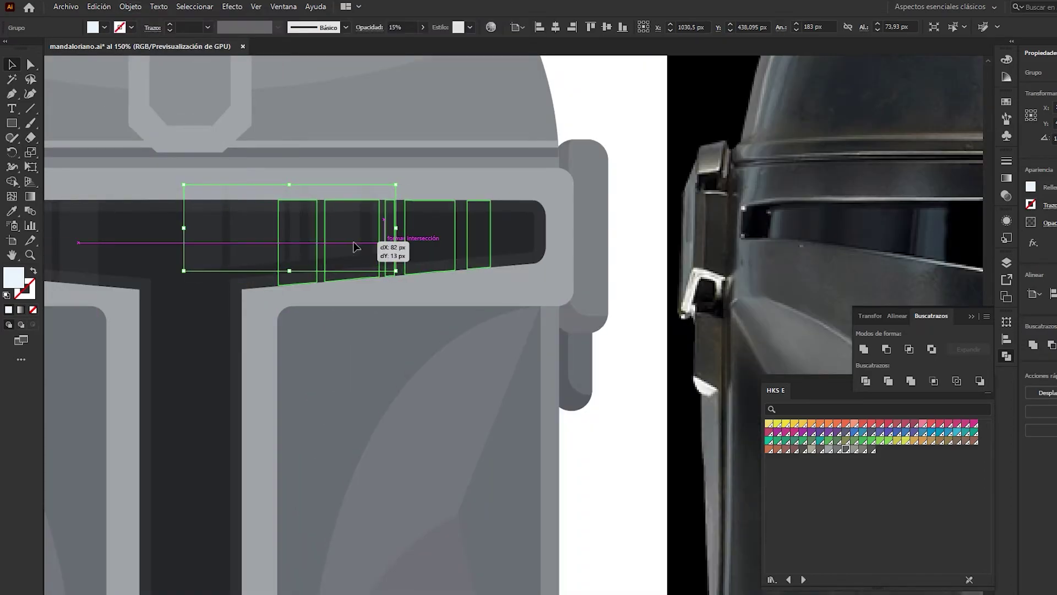
pyautogui.click(612, 98)
pyautogui.scroll(-3, 612, 98)
pyautogui.scroll(3, 549, 204)
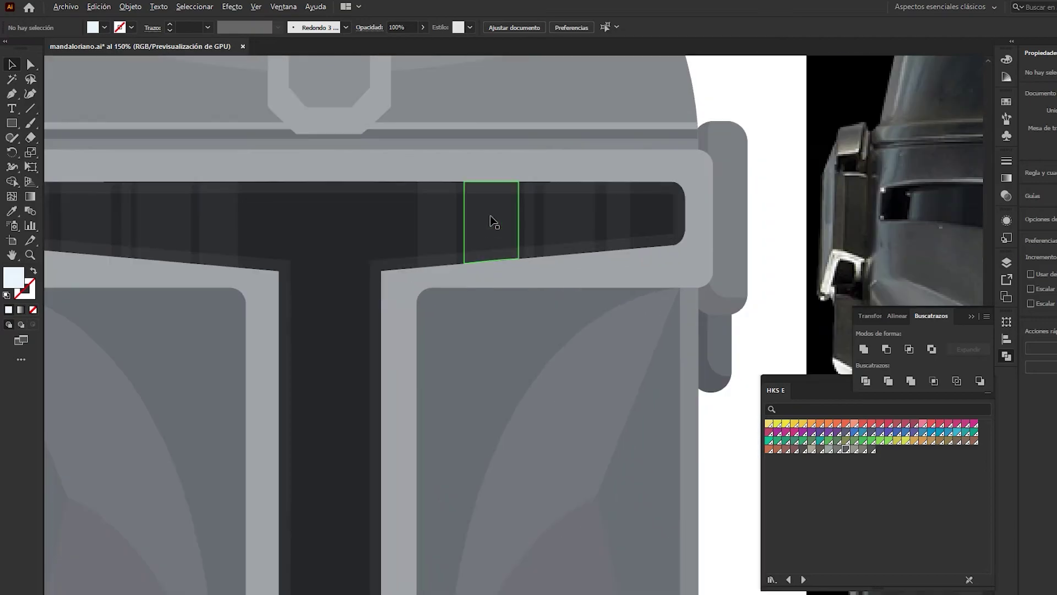
pyautogui.moveTo(490, 218); pyautogui.dragTo(504, 219)
pyautogui.click(751, 106)
pyautogui.scroll(-2, 751, 106)
pyautogui.scroll(-1, 668, 166)
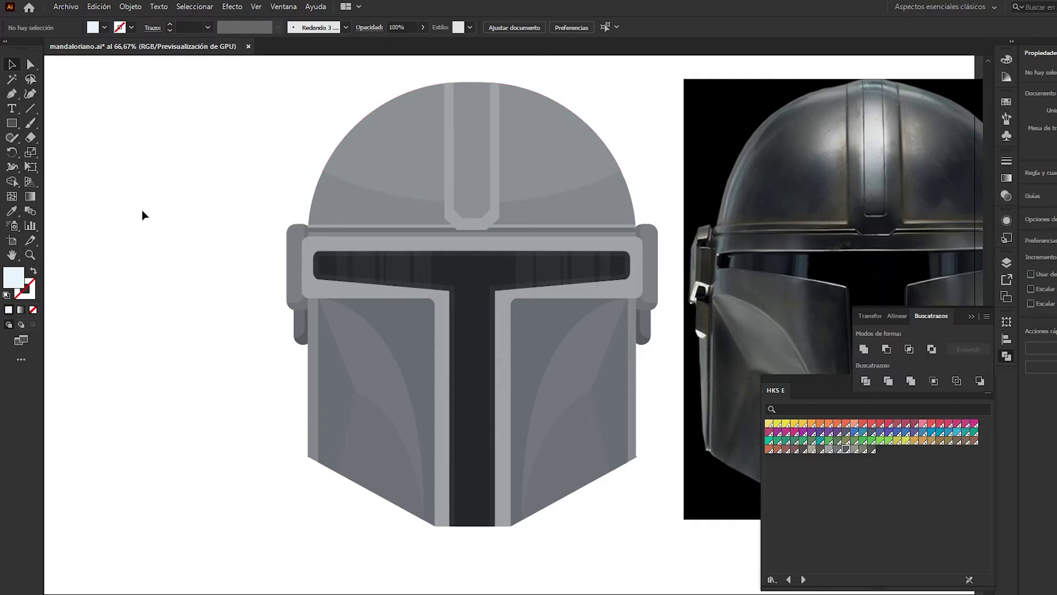
# - Fill the dome's central ridge with the face panel's gray using the Eyedropper
pyautogui.scroll(-2, 154, 198)
pyautogui.scroll(1, 220, 173)
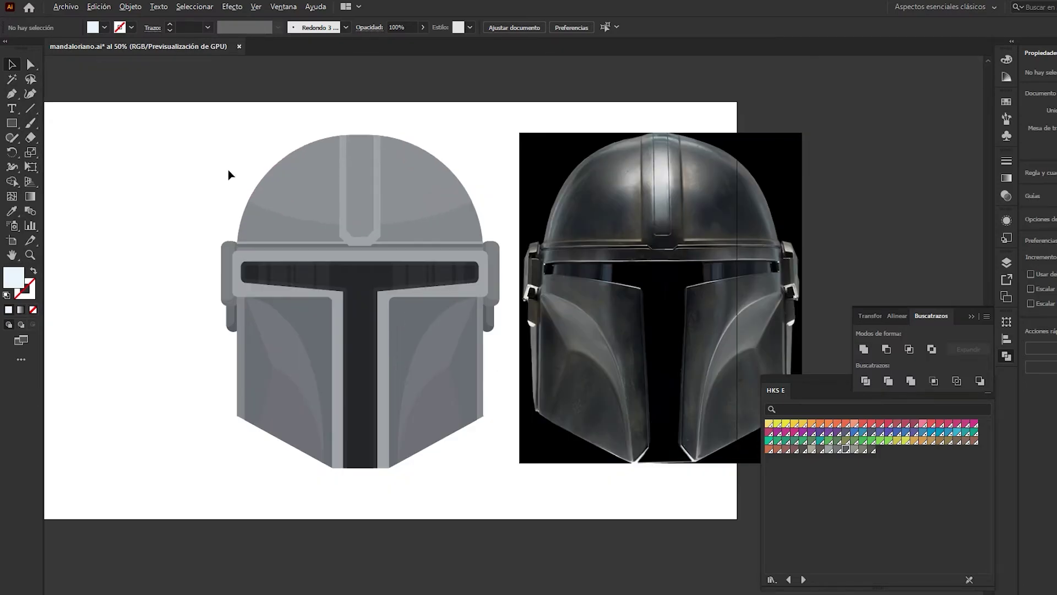
pyautogui.scroll(1, 373, 195)
pyautogui.click(332, 214)
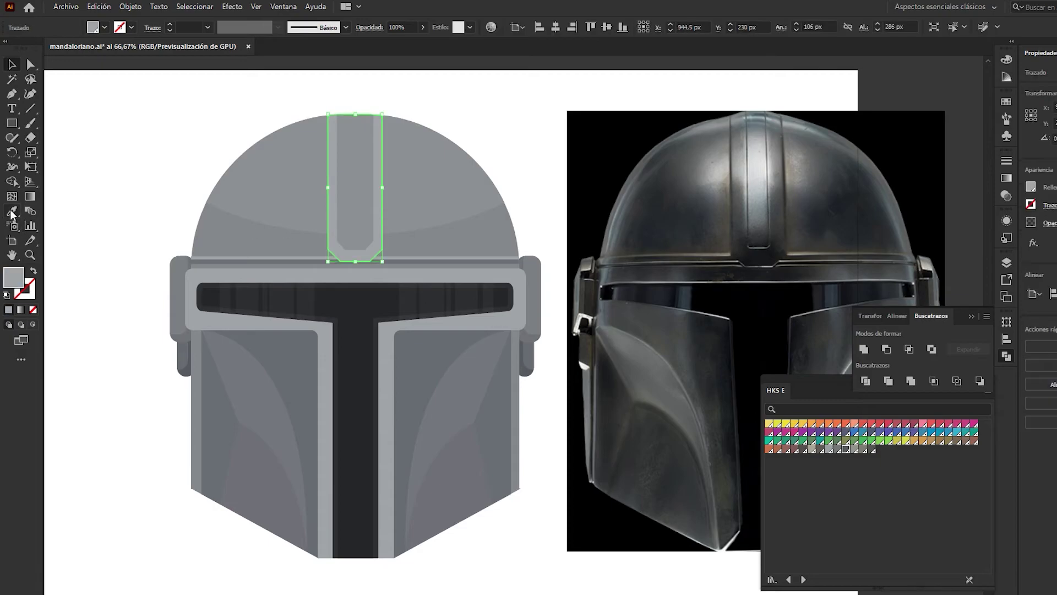
pyautogui.click(287, 365)
pyautogui.click(117, 95)
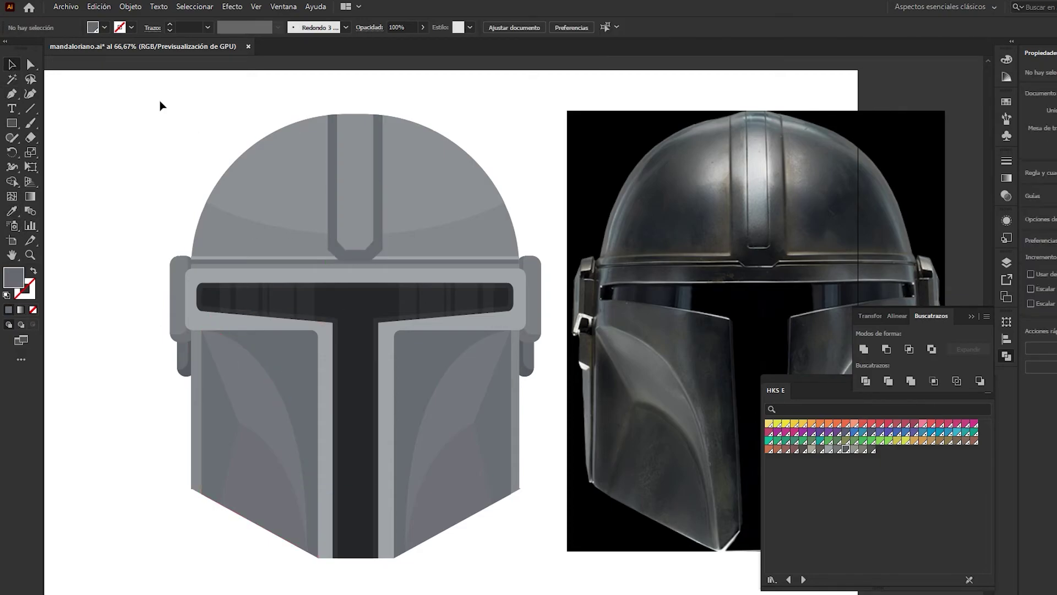
pyautogui.click(358, 199)
pyautogui.press('i')
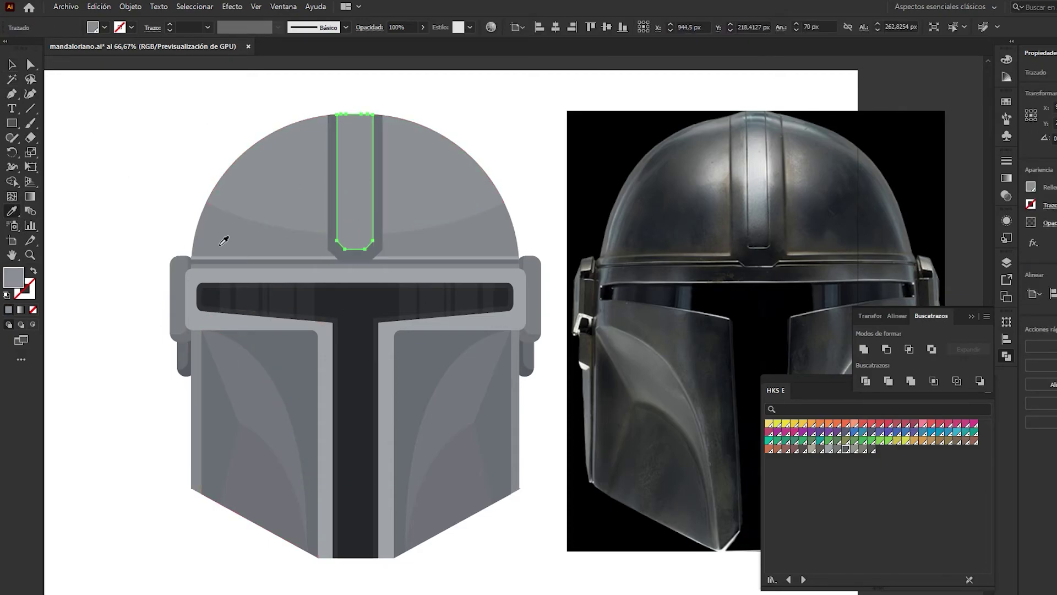
pyautogui.click(165, 118)
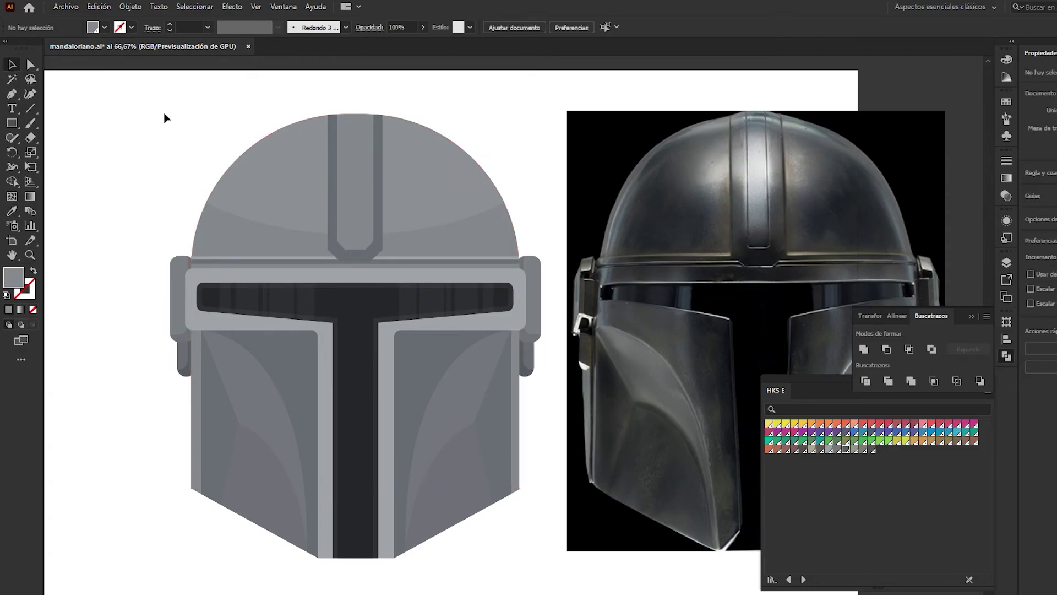
# - Check the inner ridge strip and the helmet dome, then clear the selection
pyautogui.click(361, 186)
pyautogui.scroll(1, 353, 258)
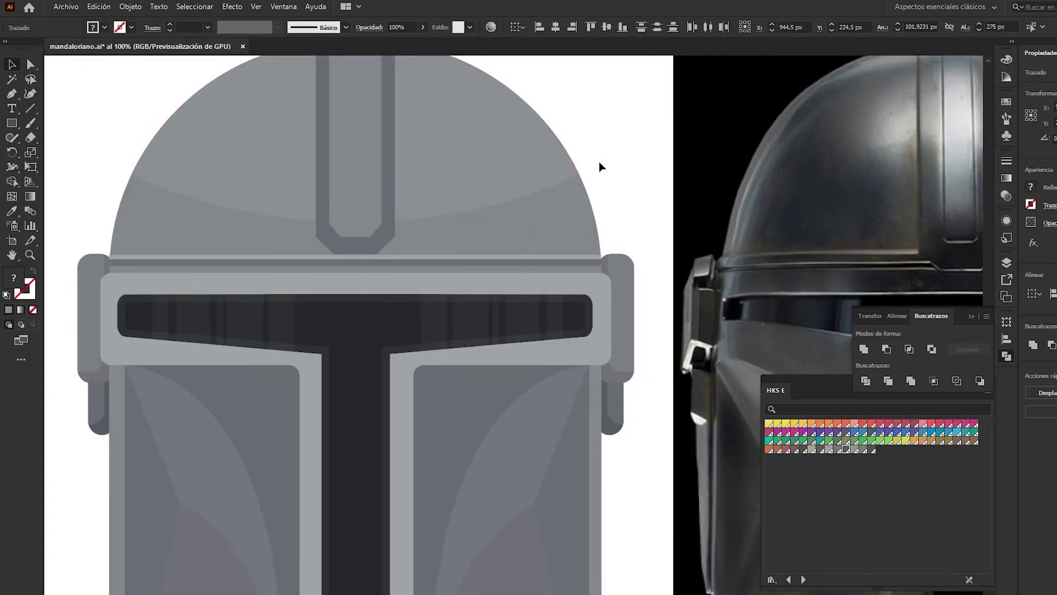
pyautogui.moveTo(600, 165); pyautogui.dragTo(562, 196)
pyautogui.keyDown('shift'); pyautogui.click(425, 273); pyautogui.keyUp('shift')
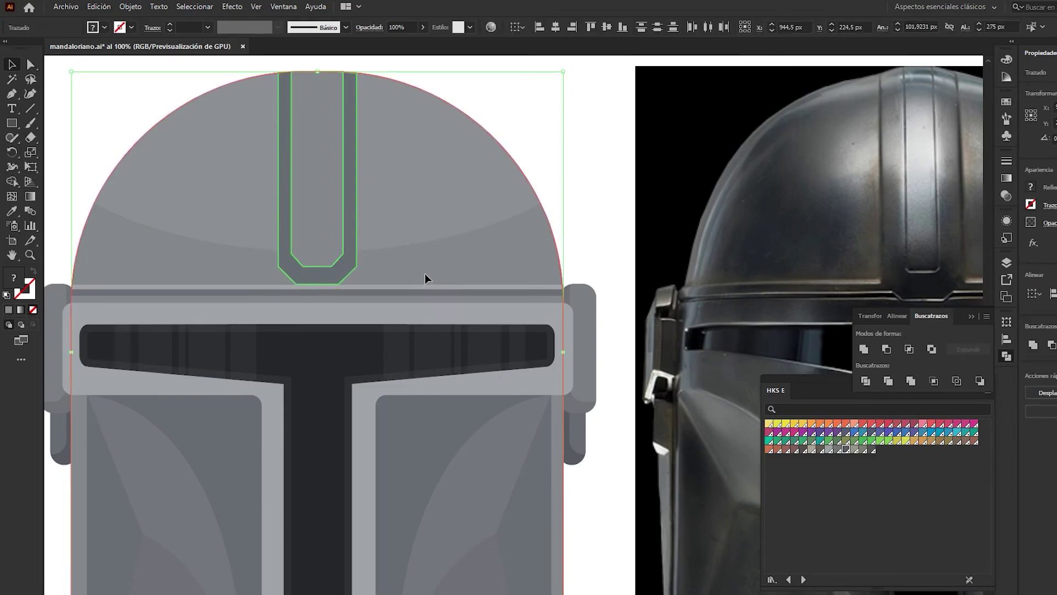
pyautogui.click(572, 90)
pyautogui.scroll(-2, 570, 94)
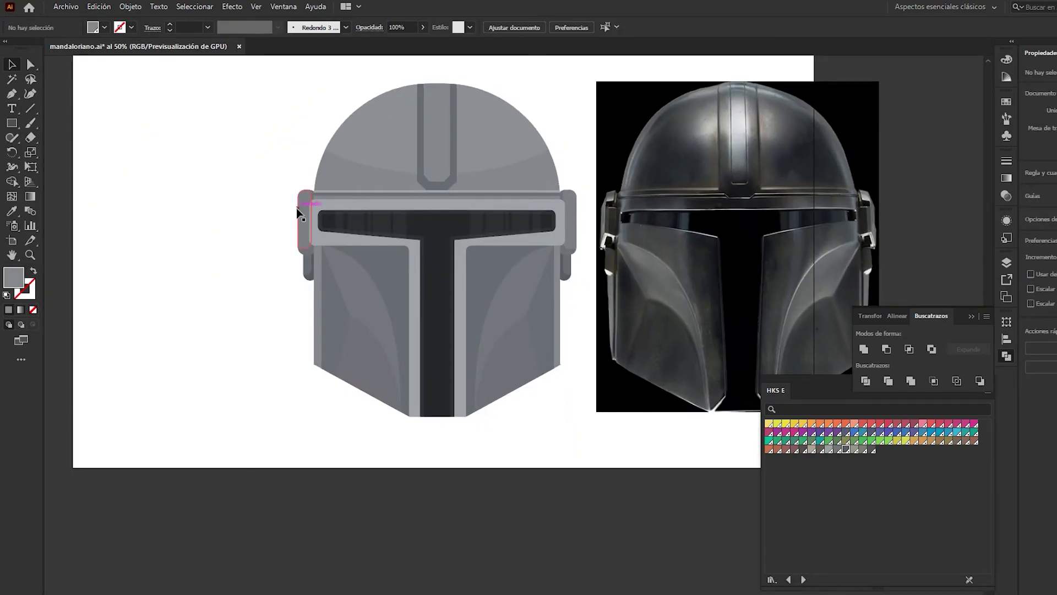
# - Draw a small square on the left ear piece of the helmet
pyautogui.scroll(4, 286, 213)
pyautogui.scroll(1, 286, 215)
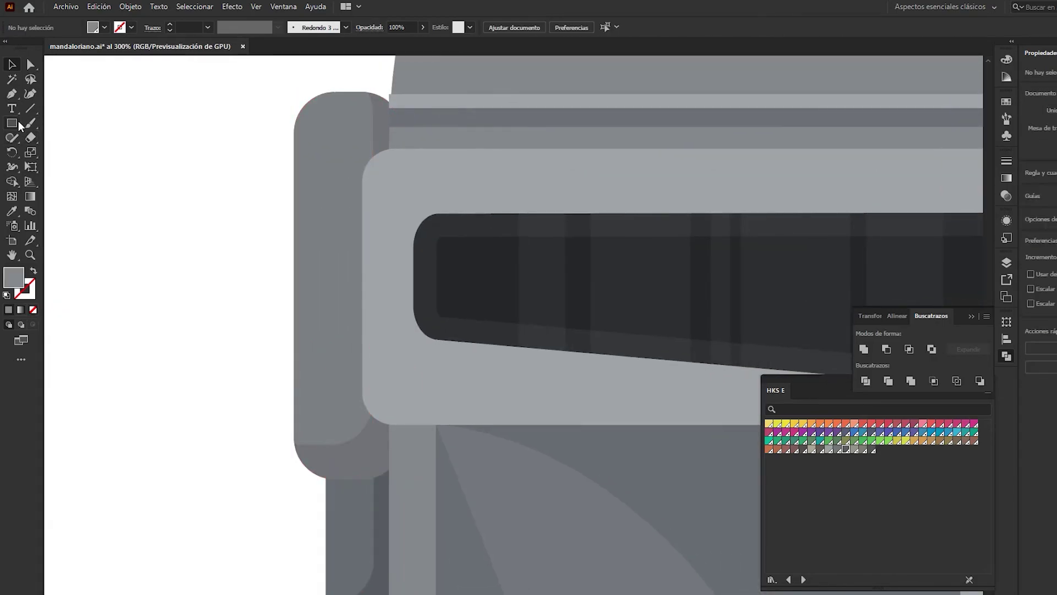
pyautogui.press('m')
pyautogui.moveTo(393, 189); pyautogui.dragTo(393, 189)
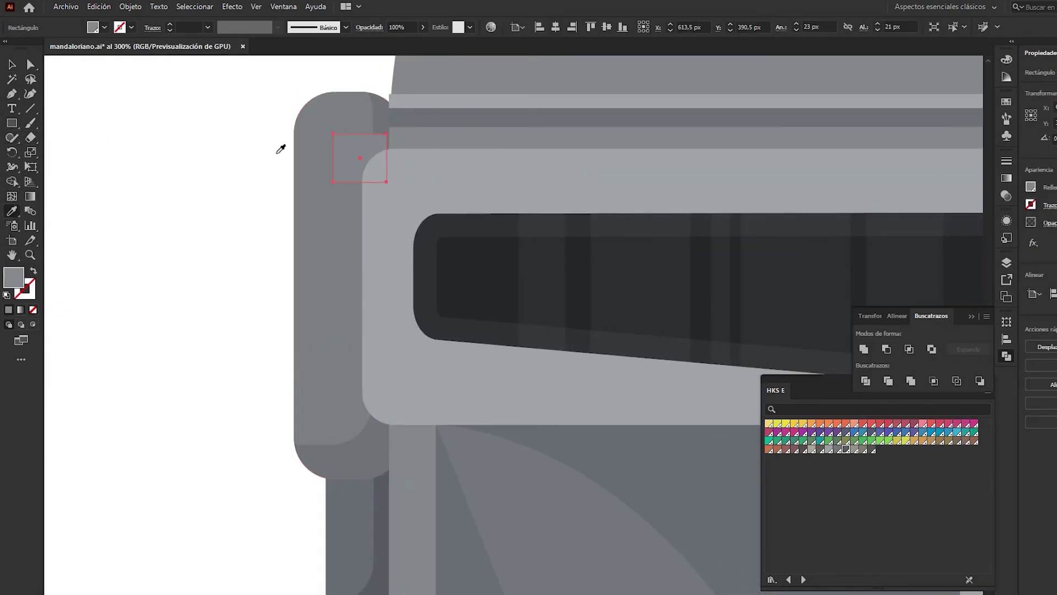
pyautogui.press('v')
pyautogui.click(92, 118)
pyautogui.hscroll(2, 110, 120)
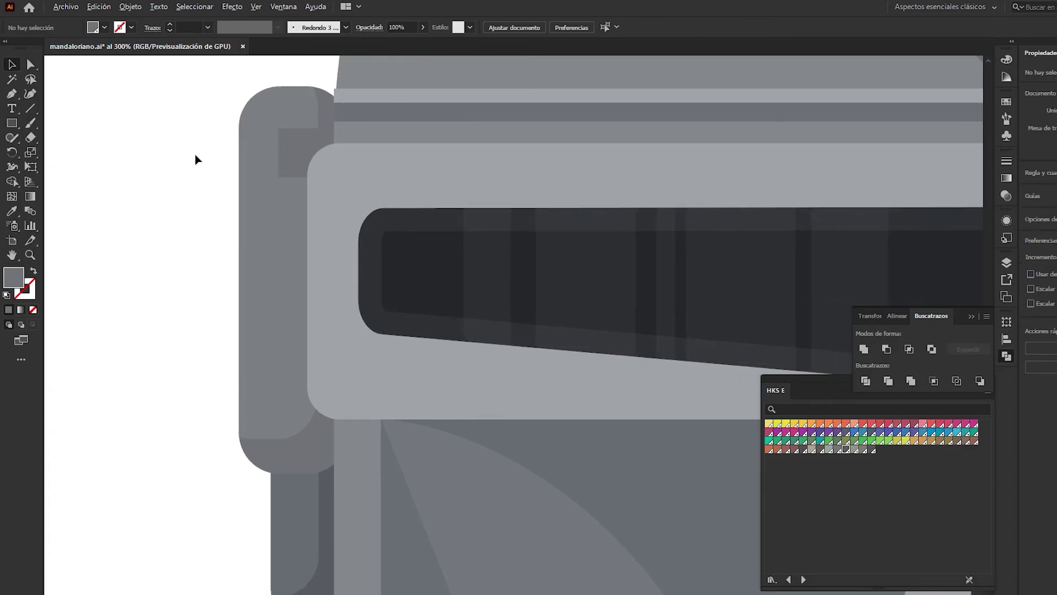
pyautogui.scroll(-5, 196, 154)
pyautogui.scroll(4, 200, 179)
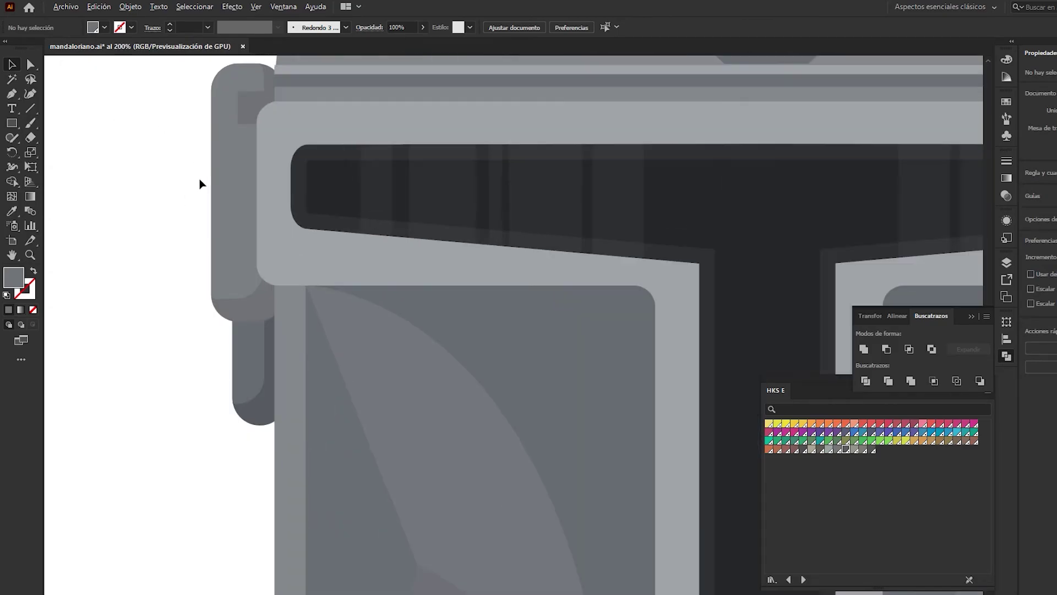
pyautogui.scroll(3, 219, 132)
# - Try a tall thin rectangle on the ear, undo it, and reposition the small square
pyautogui.click(277, 156)
pyautogui.press('m')
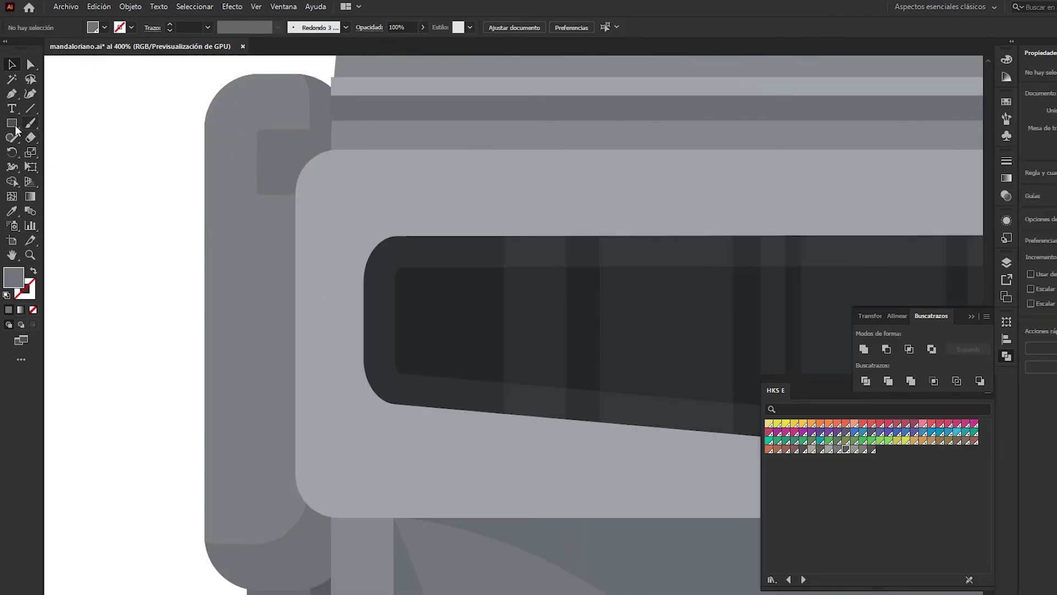
pyautogui.moveTo(279, 179); pyautogui.dragTo(320, 536)
pyautogui.hotkey('ctrl', 'z')
pyautogui.press('v')
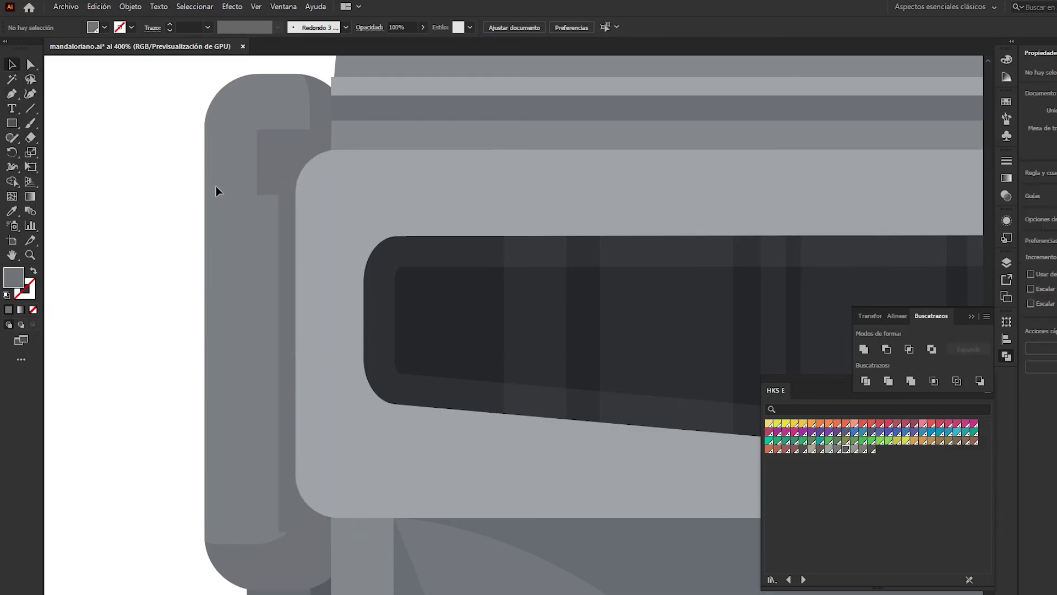
pyautogui.click(273, 186)
pyautogui.moveTo(270, 507); pyautogui.dragTo(269, 508)
pyautogui.click(151, 366)
# - Pan to show both helmets, select the left ear shapes and ungroup them
pyautogui.scroll(-3, 151, 365)
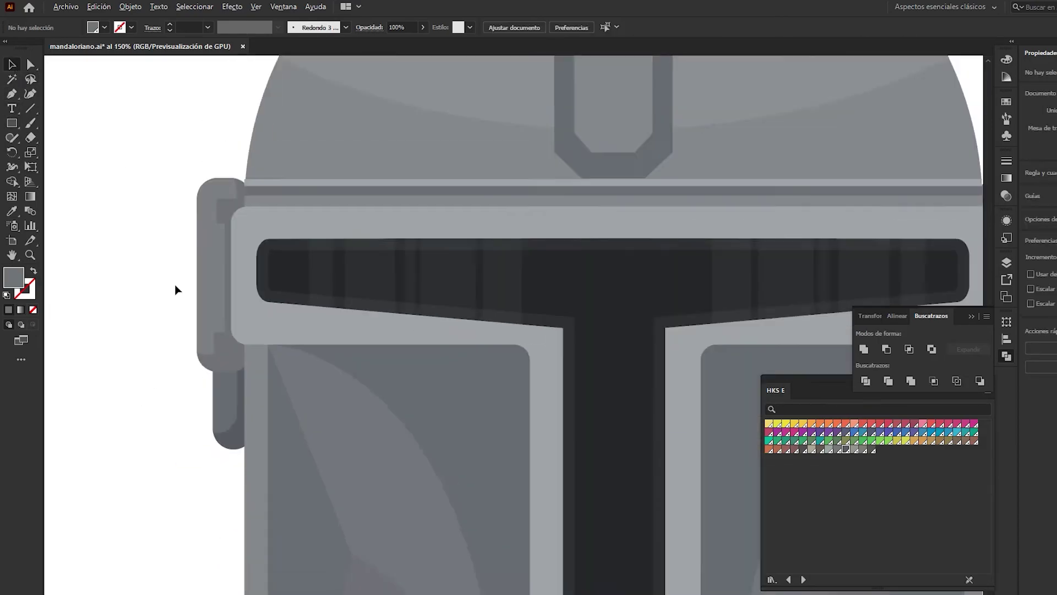
pyautogui.scroll(-3, 175, 290)
pyautogui.scroll(1, 173, 337)
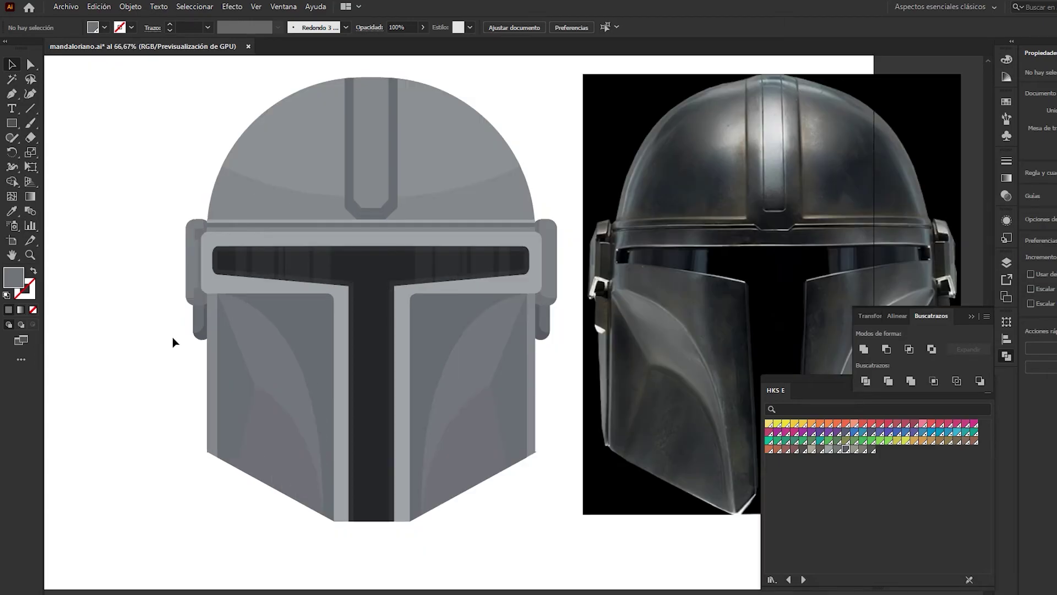
pyautogui.moveTo(174, 348); pyautogui.dragTo(161, 304)
pyautogui.scroll(1, 157, 268)
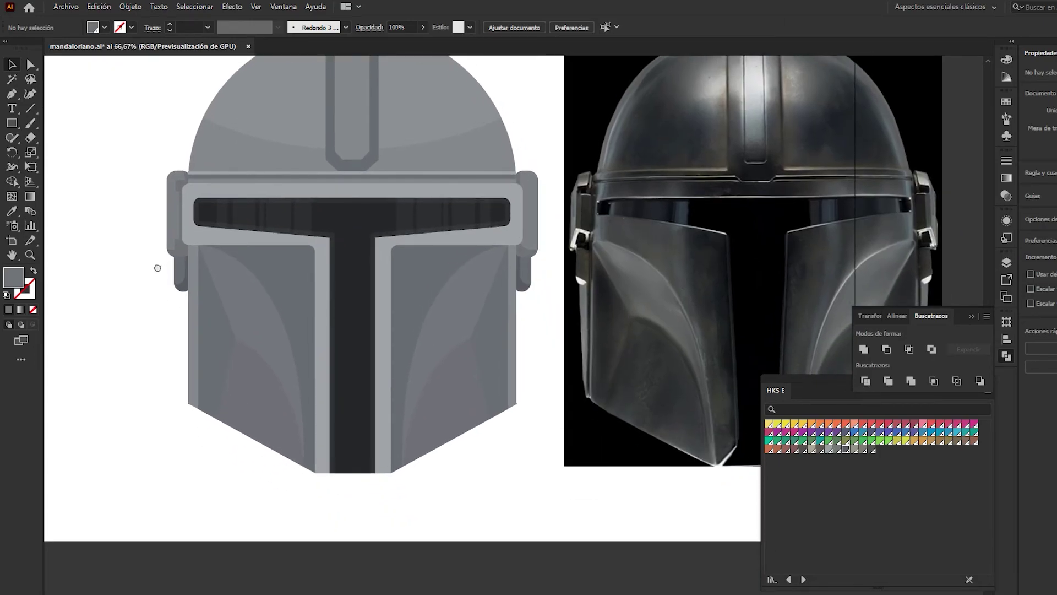
pyautogui.scroll(4, 160, 255)
pyautogui.scroll(1, 201, 262)
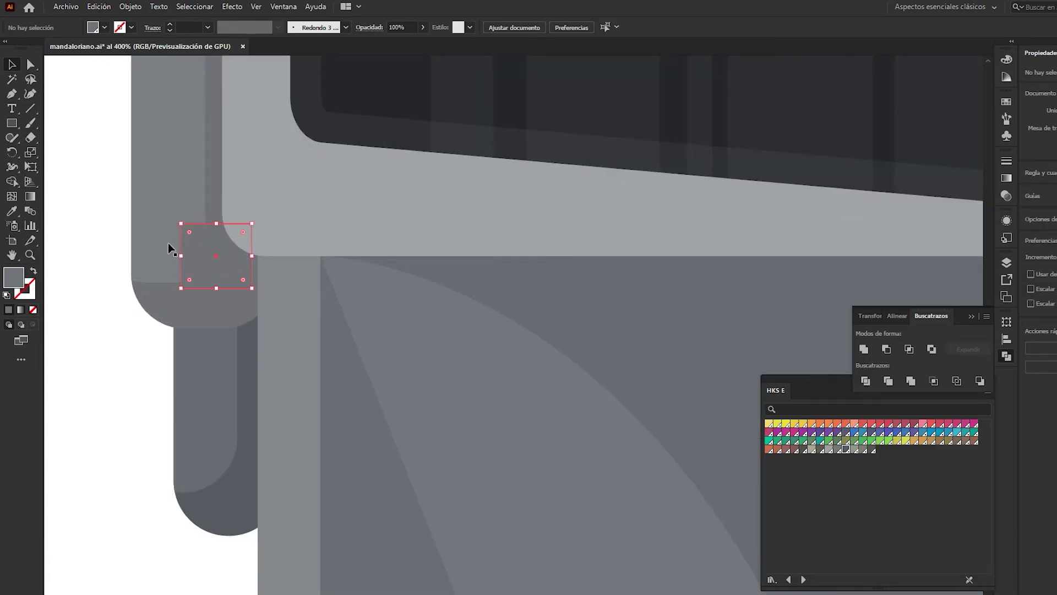
pyautogui.scroll(-2, 168, 243)
pyautogui.scroll(-1, 90, 219)
pyautogui.scroll(-1, 151, 200)
pyautogui.scroll(3, 212, 352)
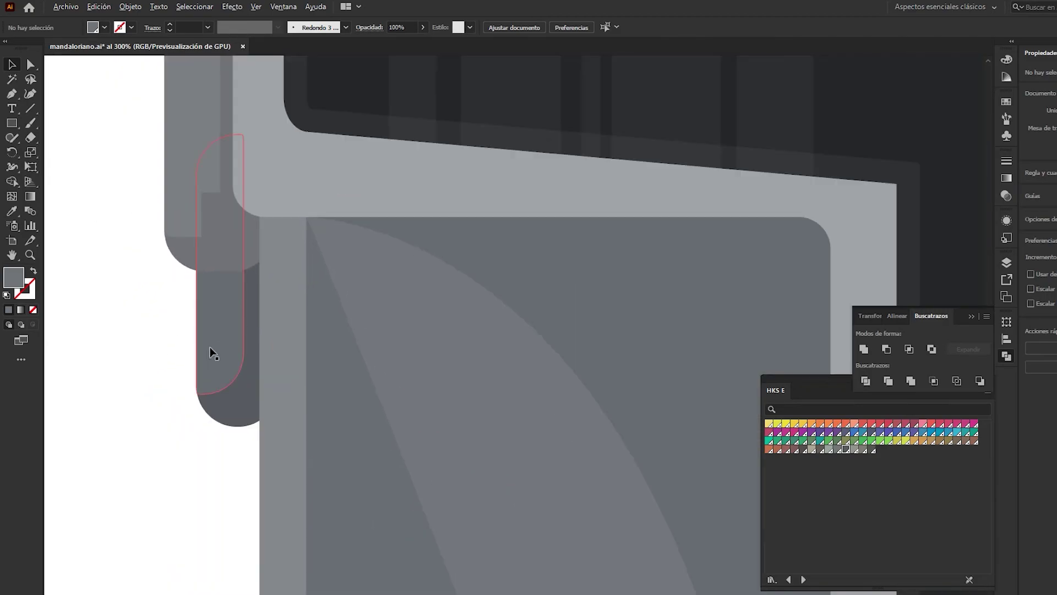
pyautogui.press('m')
pyautogui.scroll(1, 244, 306)
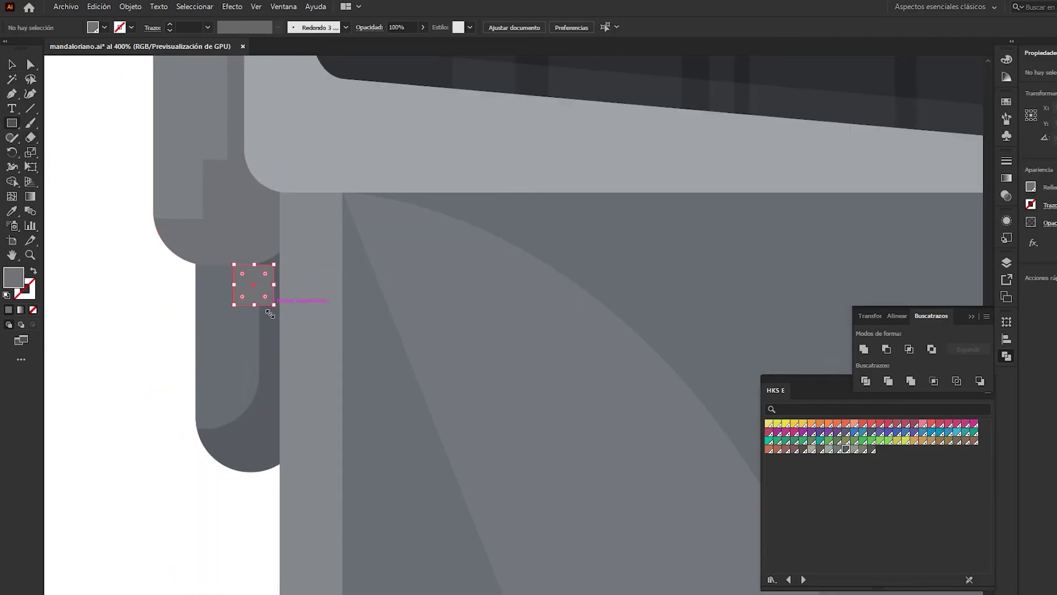
pyautogui.press('v')
pyautogui.moveTo(165, 293); pyautogui.dragTo(261, 379)
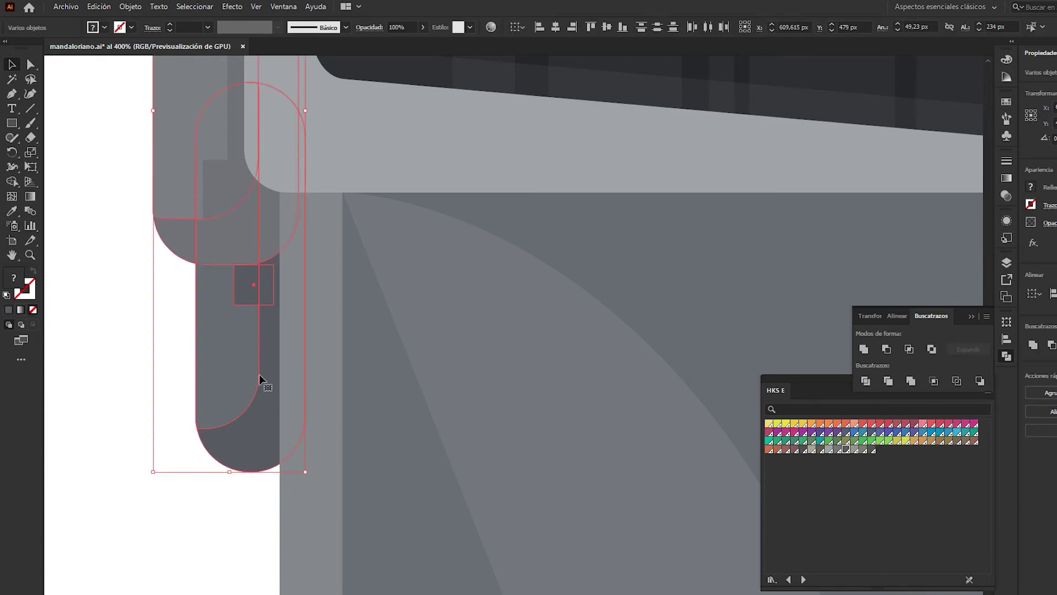
pyautogui.click(203, 198)
pyautogui.rightClick(208, 288)
pyautogui.click(248, 395)
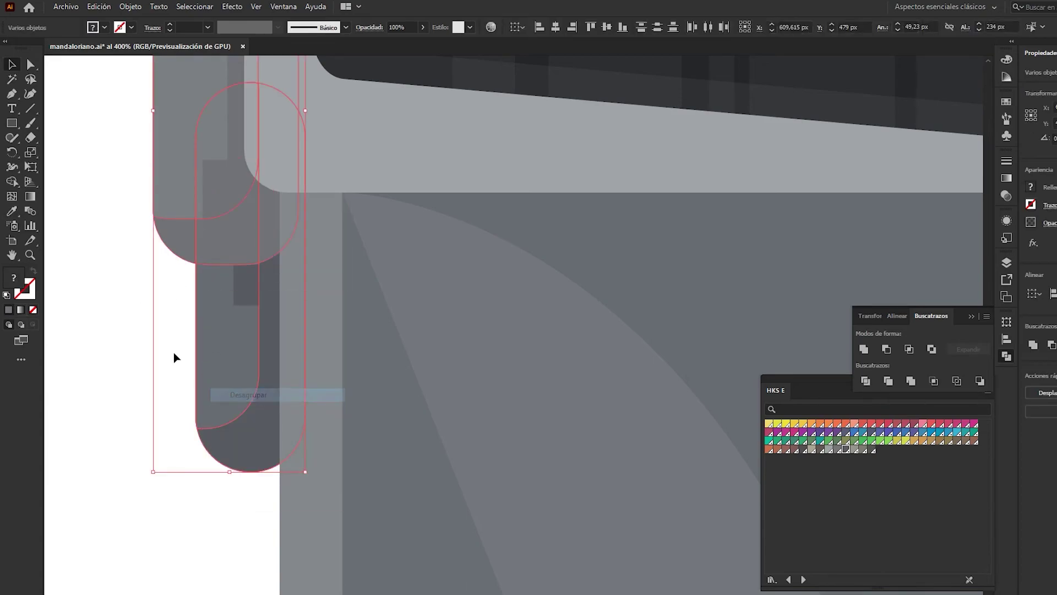
# - Reorder the small dark rectangle in the stack and move it lower on the ear
pyautogui.click(243, 292)
pyautogui.click(255, 436)
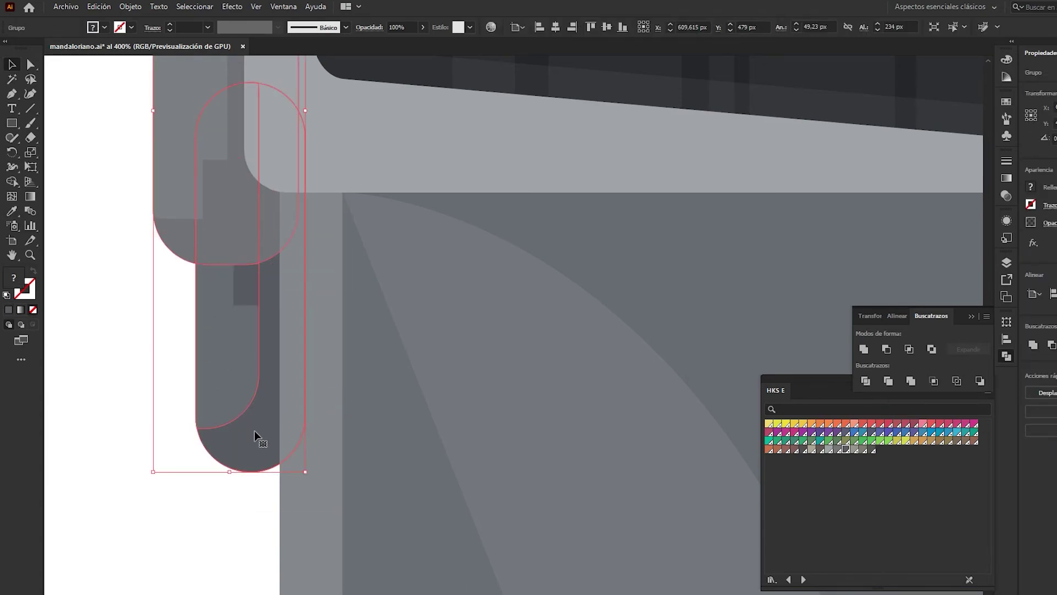
pyautogui.rightClick(246, 292)
pyautogui.click(388, 457)
pyautogui.moveTo(263, 287); pyautogui.dragTo(267, 275)
pyautogui.moveTo(263, 391)
pyautogui.mouseDown()
pyautogui.moveTo(250, 408)
pyautogui.moveTo(280, 407)
pyautogui.mouseUp()
pyautogui.hotkey('ctrl', 'shift', 'a')
# - Add a thin tall rectangle on the ear and rearrange it with the pill shape
pyautogui.press('m')
pyautogui.click(13, 65)
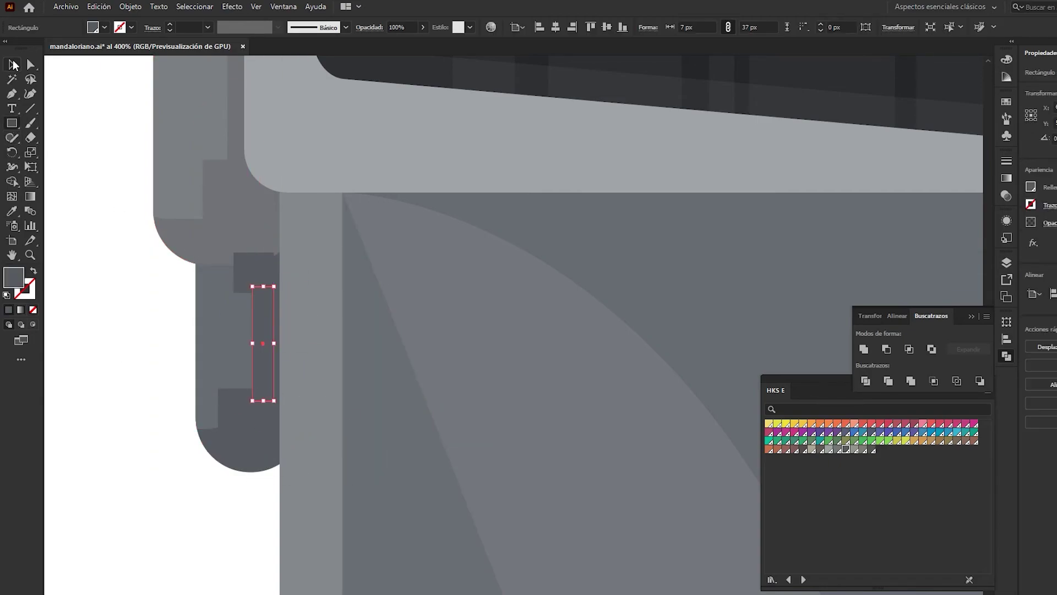
pyautogui.keyDown('shift'); pyautogui.click(273, 337); pyautogui.keyUp('shift')
pyautogui.keyDown('shift'); pyautogui.click(253, 453); pyautogui.keyUp('shift')
pyautogui.rightClick(235, 317)
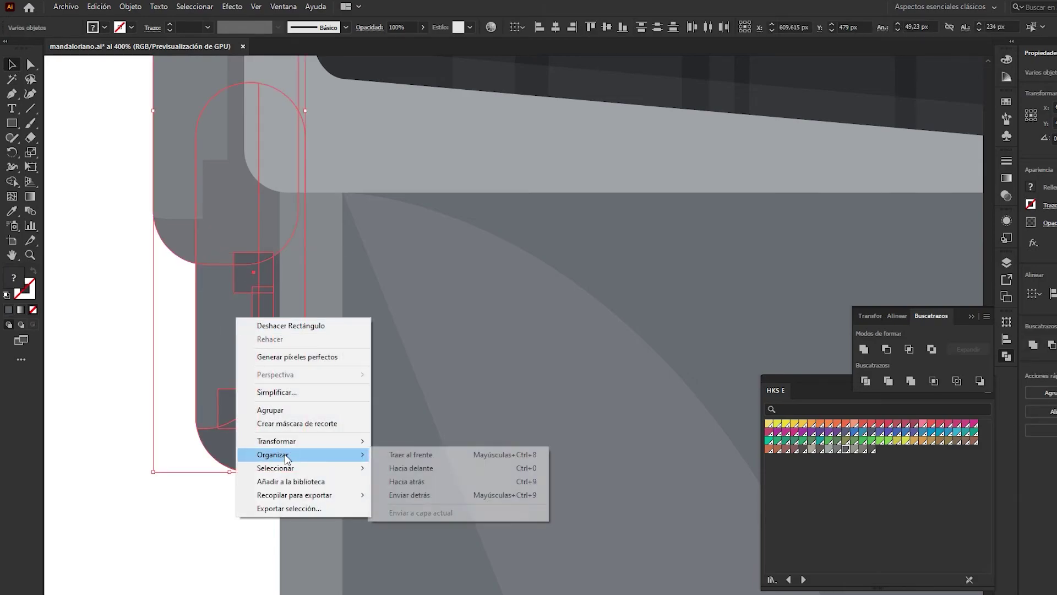
pyautogui.click(413, 506)
pyautogui.click(169, 328)
# - Ungroup the ear and reorder its tall path, small square, strip and pill shape
pyautogui.rightClick(208, 318)
pyautogui.click(248, 420)
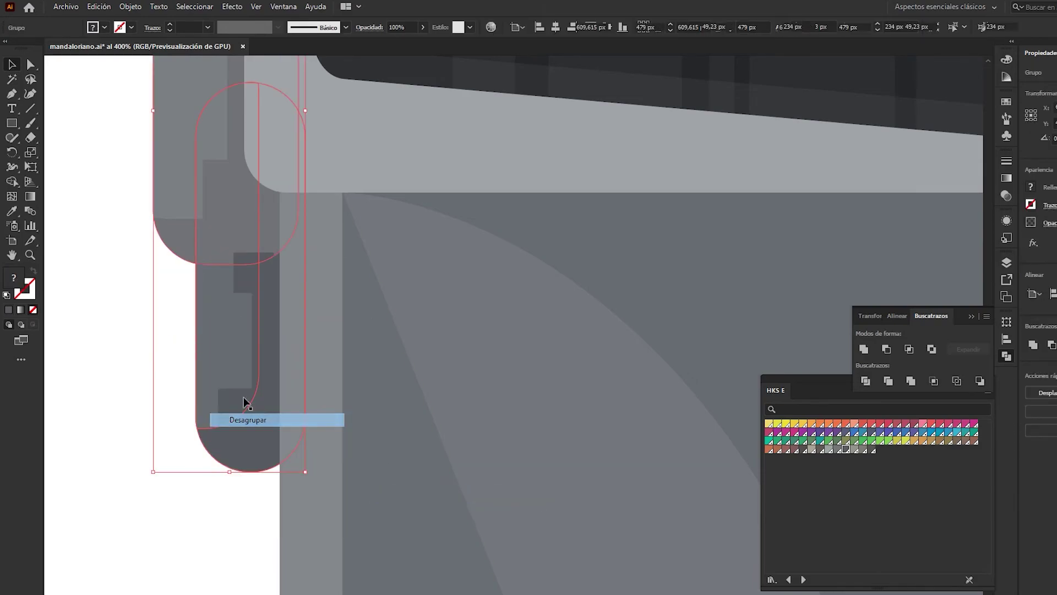
pyautogui.click(224, 331)
pyautogui.keyDown('shift'); pyautogui.click(261, 445); pyautogui.keyUp('shift')
pyautogui.keyDown('shift'); pyautogui.click(237, 408); pyautogui.keyUp('shift')
pyautogui.keyDown('shift'); pyautogui.click(263, 338); pyautogui.keyUp('shift')
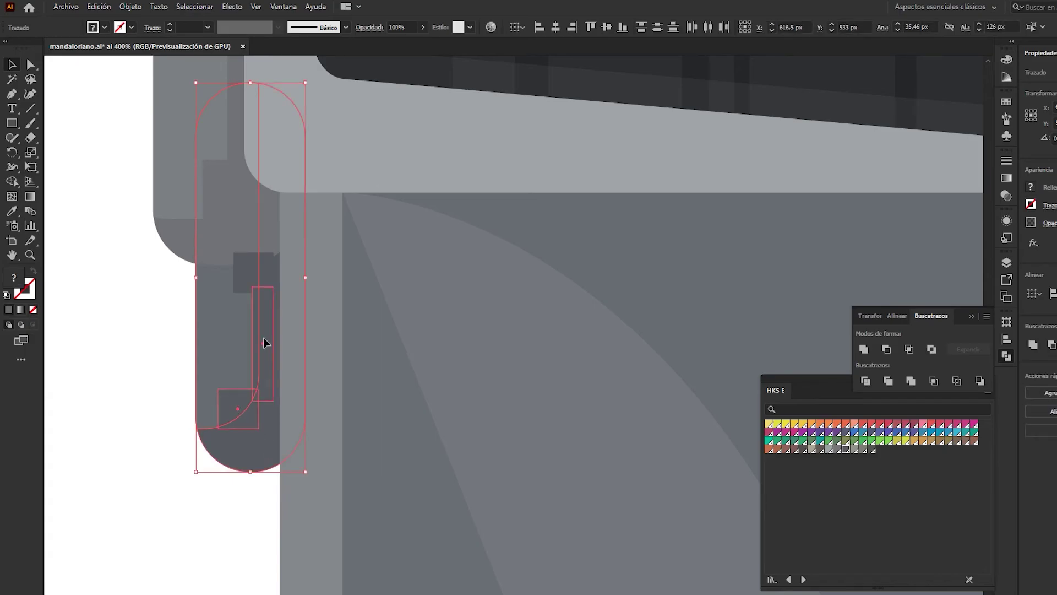
pyautogui.rightClick(264, 273)
pyautogui.click(419, 503)
pyautogui.click(158, 327)
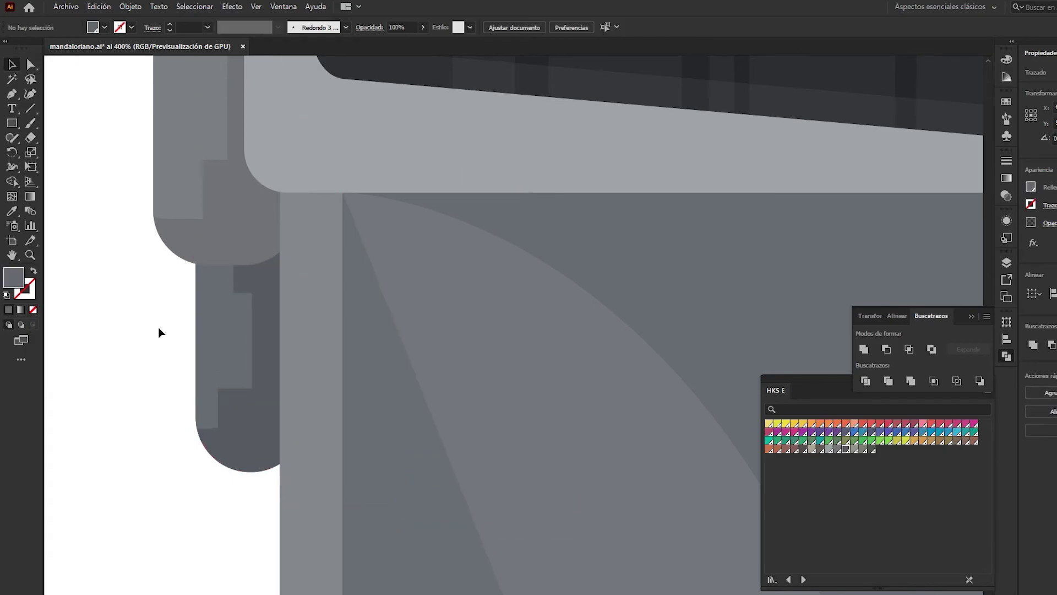
pyautogui.scroll(-1, 149, 326)
pyautogui.scroll(-5, 150, 327)
# - Select all parts of the left ear piece and group them
pyautogui.scroll(1, 147, 325)
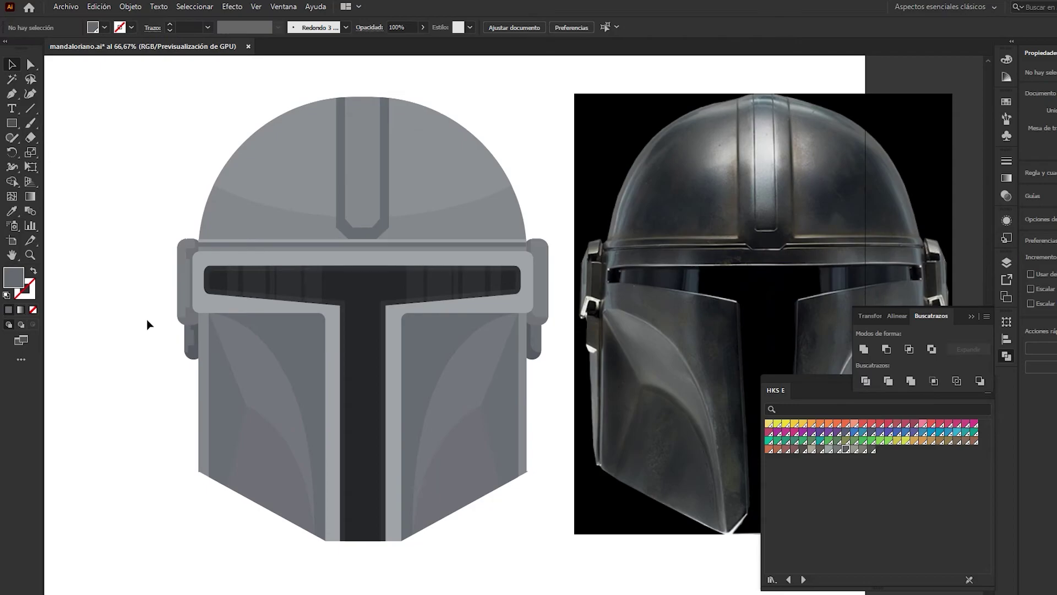
pyautogui.click(269, 308)
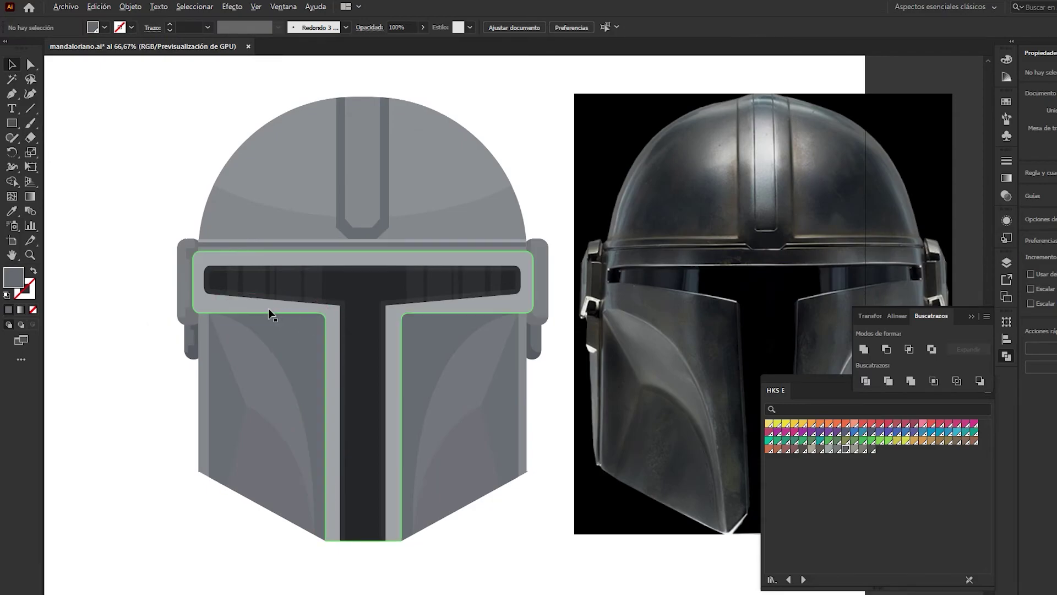
pyautogui.scroll(1, 270, 309)
pyautogui.moveTo(269, 309); pyautogui.dragTo(307, 187)
pyautogui.click(134, 246)
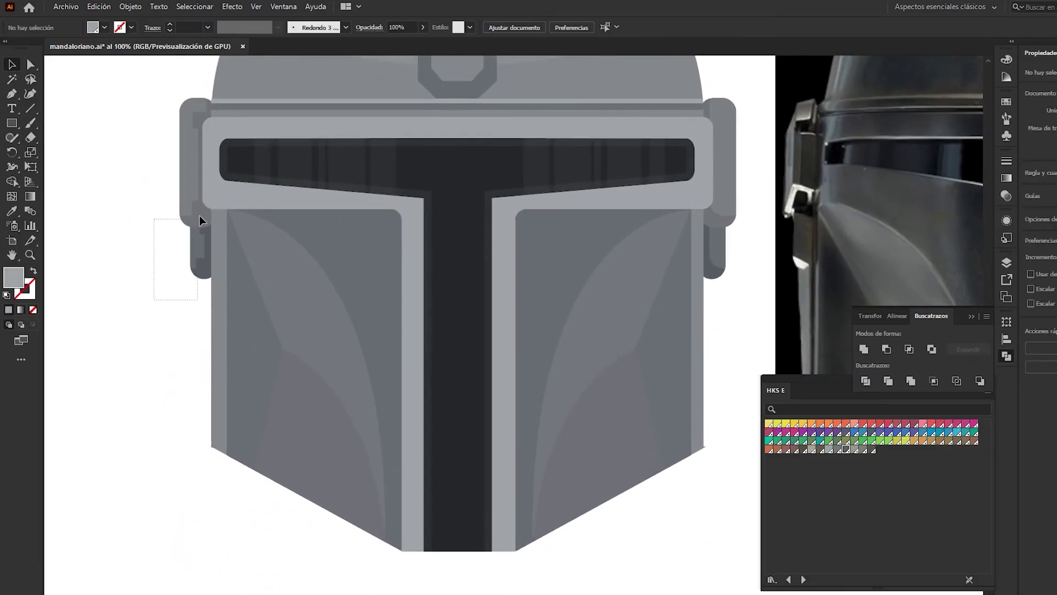
pyautogui.moveTo(158, 303); pyautogui.dragTo(200, 216)
pyautogui.rightClick(197, 120)
pyautogui.click(231, 191)
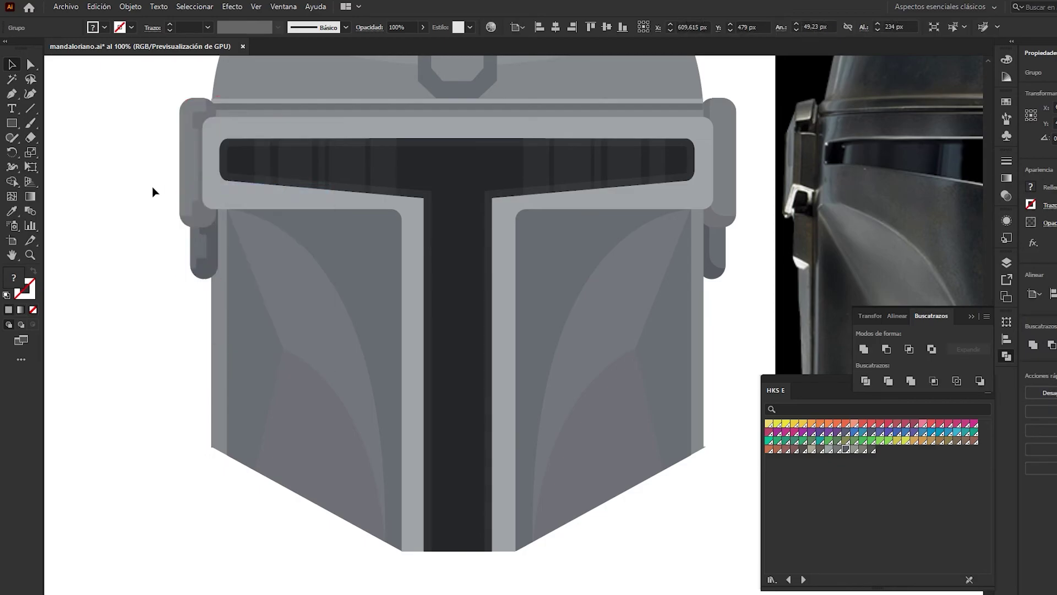
# - Alt-drag a copy of the ear to the right side and reflect it
pyautogui.rightClick(194, 243)
pyautogui.press('Escape')
pyautogui.click(156, 272)
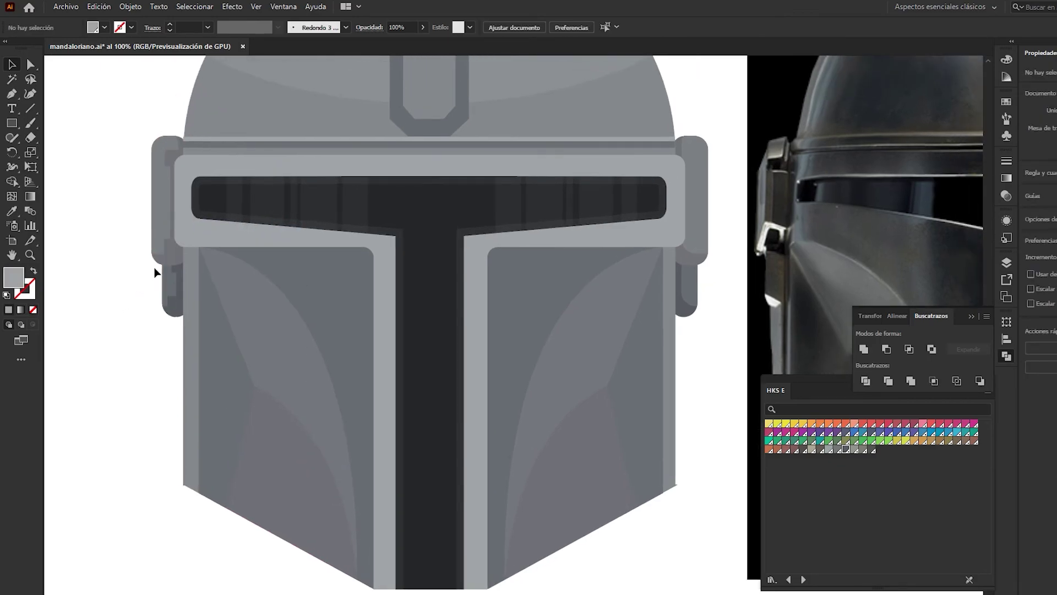
pyautogui.moveTo(156, 217); pyautogui.dragTo(711, 242)
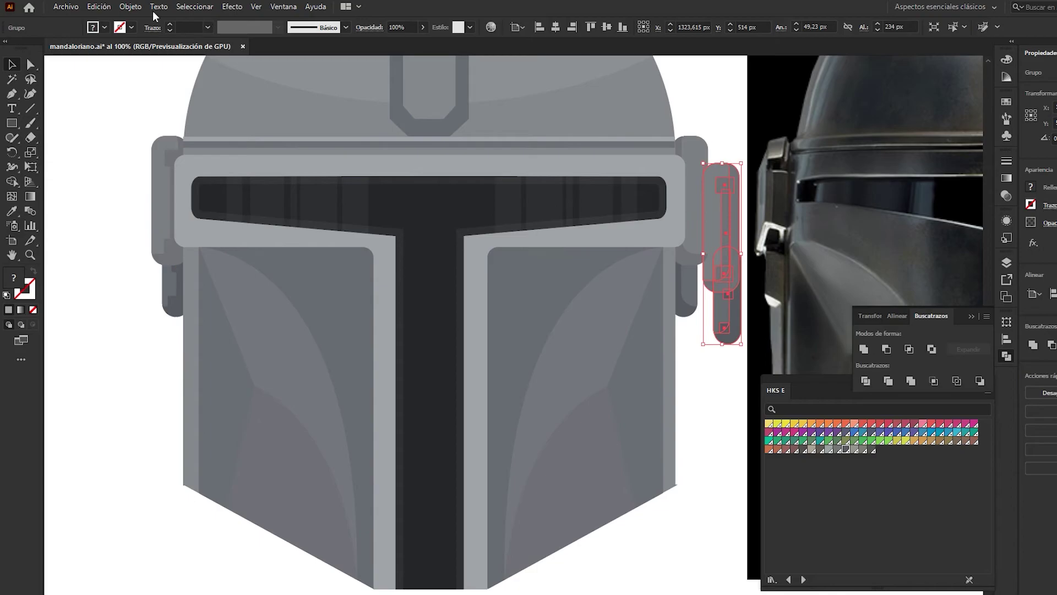
pyautogui.click(131, 7)
pyautogui.moveTo(392, 80)
pyautogui.click(354, 65)
pyautogui.press('Return')
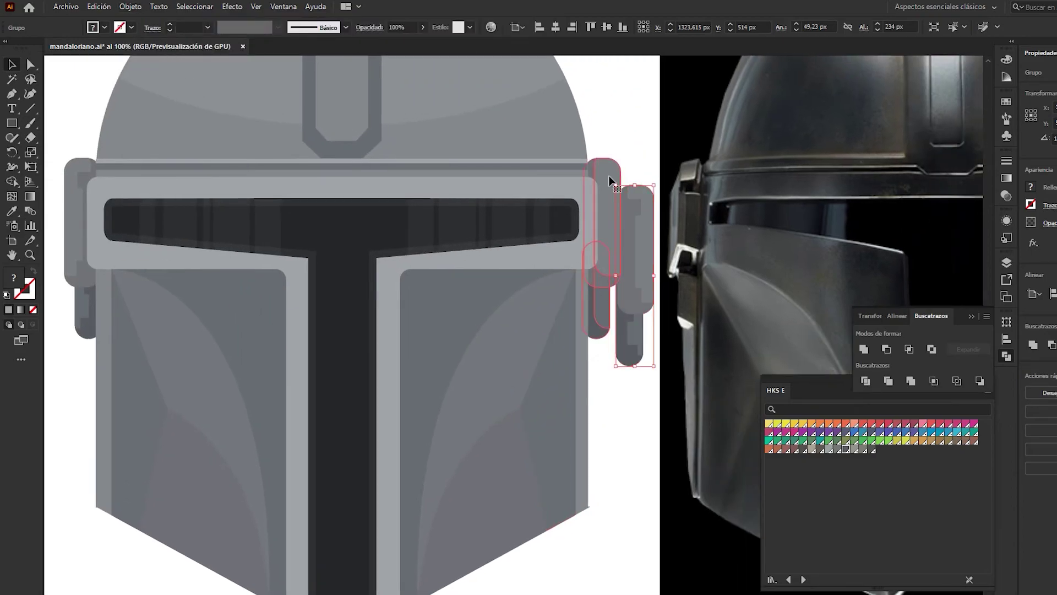
# - Position the mirrored right ear piece against the helmet
pyautogui.moveTo(609, 180); pyautogui.dragTo(613, 205)
pyautogui.hscroll(-1, 590, 193)
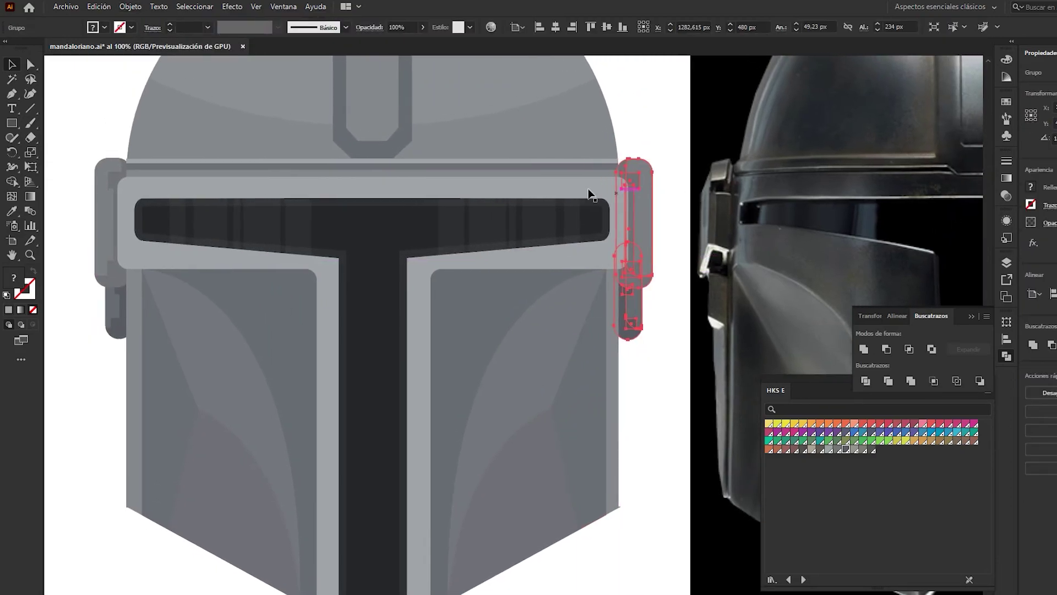
pyautogui.keyDown('shift'); pyautogui.click(114, 166); pyautogui.keyUp('shift')
pyautogui.hotkey('ctrl', 'z')
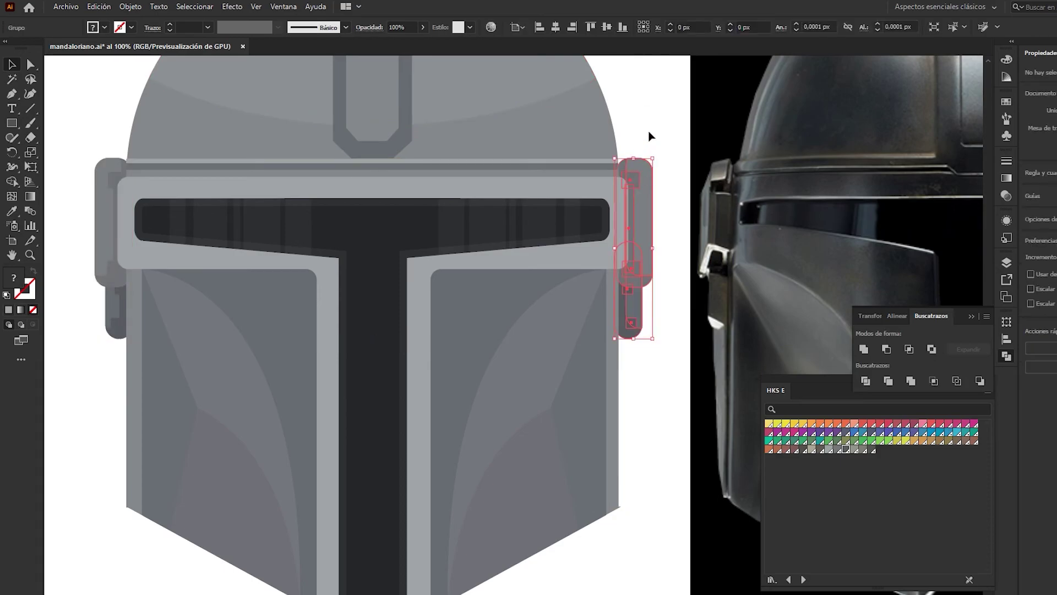
pyautogui.click(650, 134)
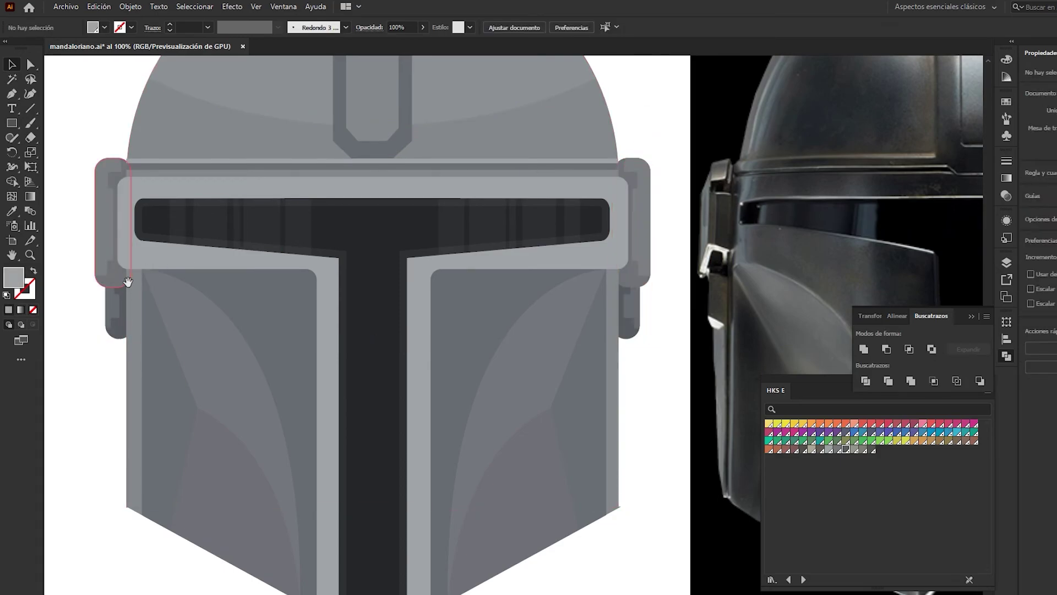
pyautogui.hscroll(-1, 127, 281)
# - Move the visor frame down slightly and send it to the back
pyautogui.click(210, 264)
pyautogui.moveTo(210, 259); pyautogui.dragTo(211, 271)
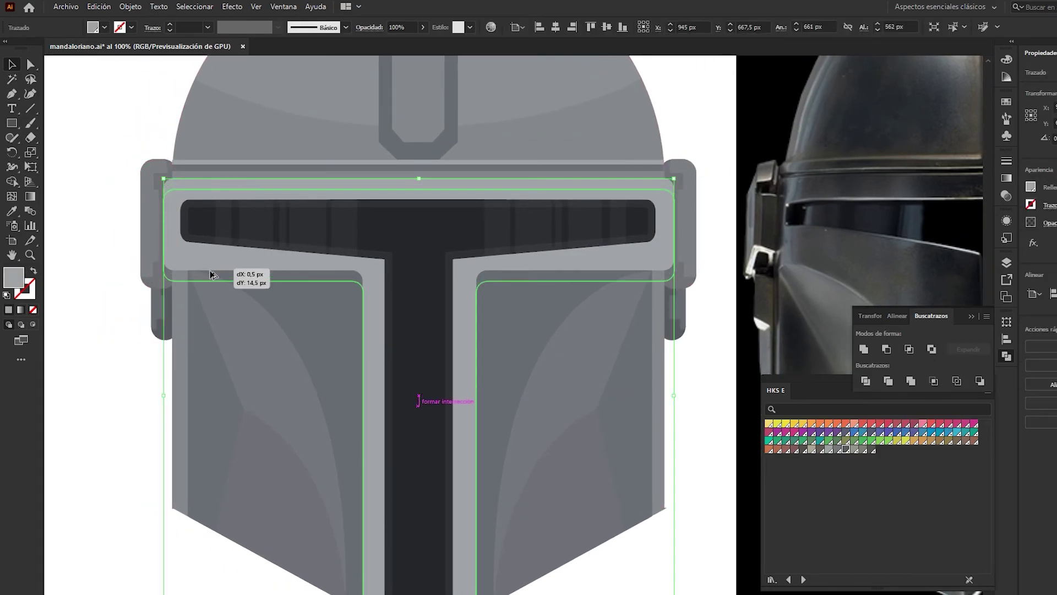
pyautogui.press('i')
pyautogui.rightClick(210, 268)
pyautogui.click(385, 525)
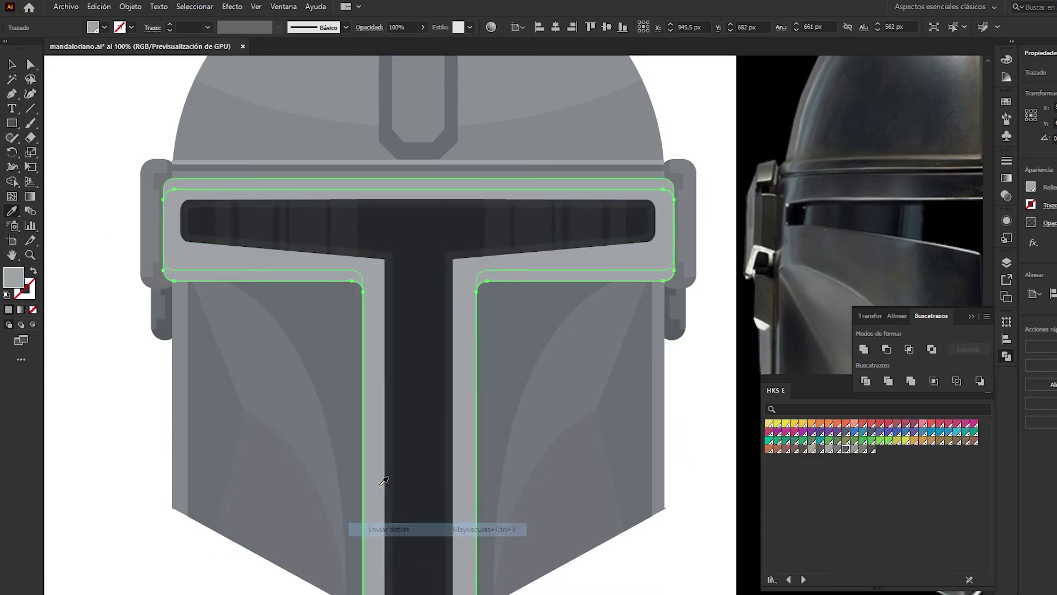
# - Darken the visor frame's fill tint to 92%
pyautogui.click(1007, 59)
pyautogui.moveTo(928, 74); pyautogui.dragTo(939, 81)
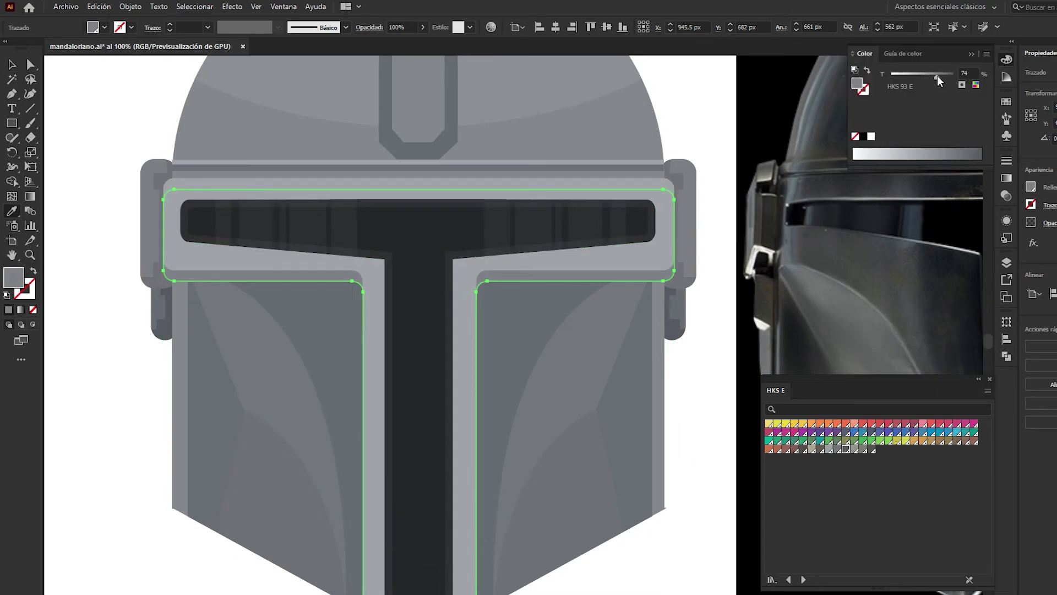
pyautogui.press('v')
pyautogui.click(90, 106)
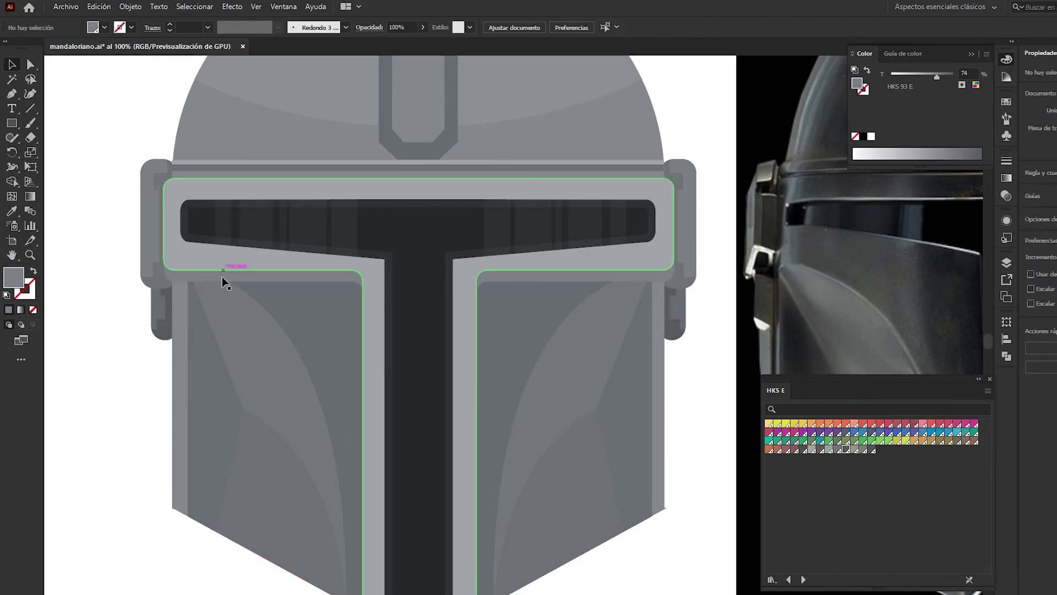
pyautogui.click(223, 276)
pyautogui.moveTo(946, 75); pyautogui.dragTo(950, 76)
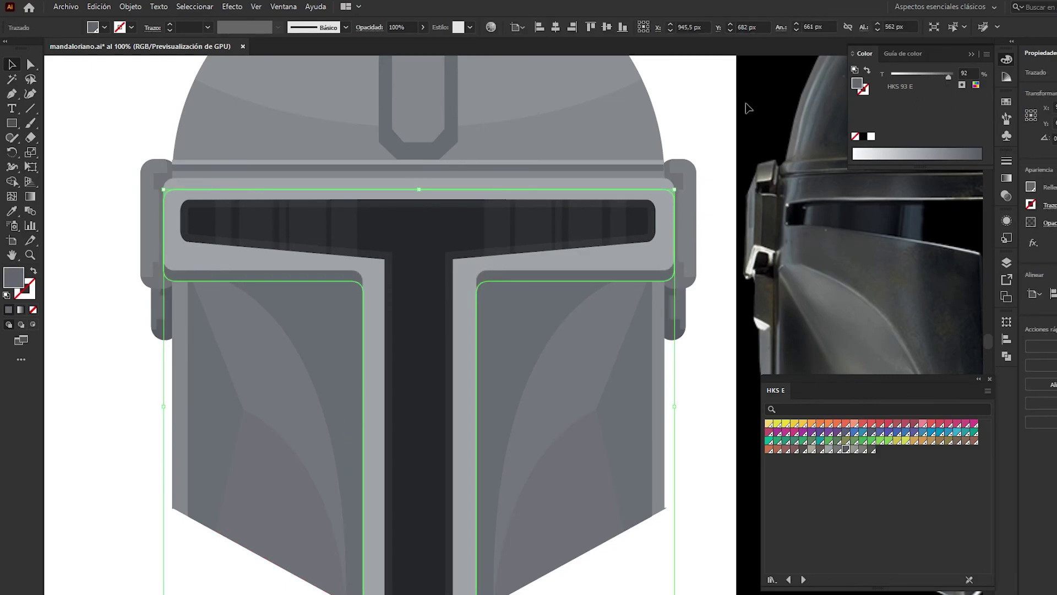
pyautogui.click(697, 105)
# - Lower the visor frame's HSB brightness to 34.9% and draw a rectangle over the T-visor's lower bar
pyautogui.scroll(-2, 151, 397)
pyautogui.click(273, 229)
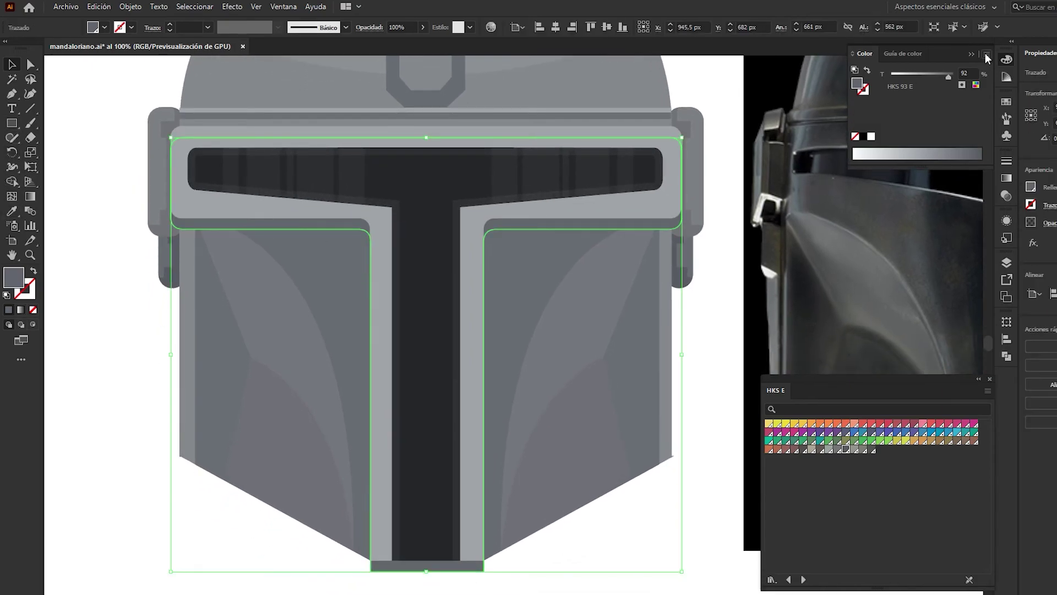
pyautogui.click(987, 53)
pyautogui.click(1019, 105)
pyautogui.moveTo(920, 116); pyautogui.dragTo(913, 117)
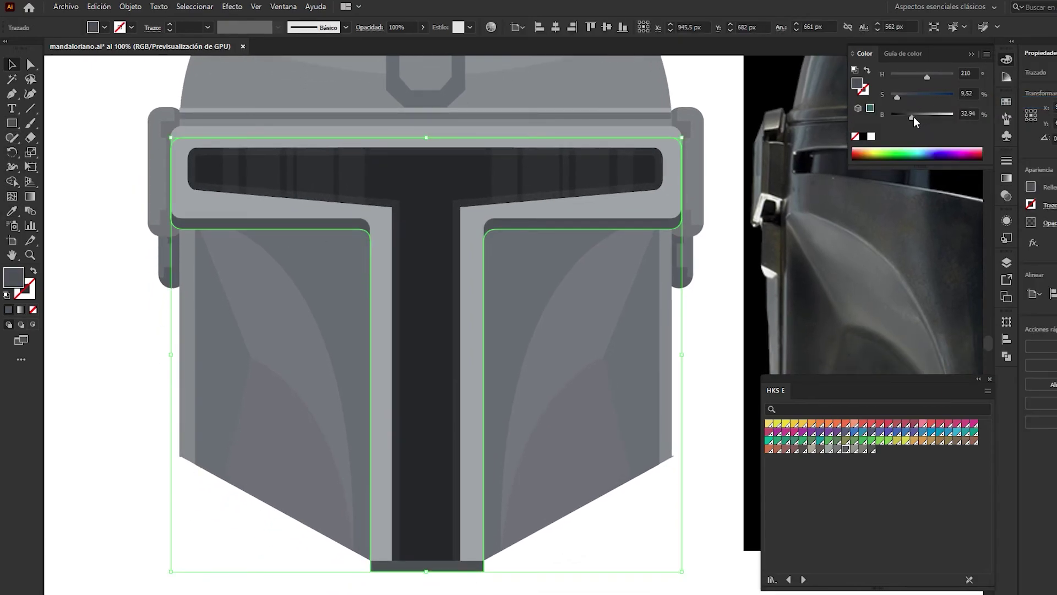
pyautogui.click(90, 182)
pyautogui.press('m')
pyautogui.moveTo(352, 221); pyautogui.dragTo(501, 575)
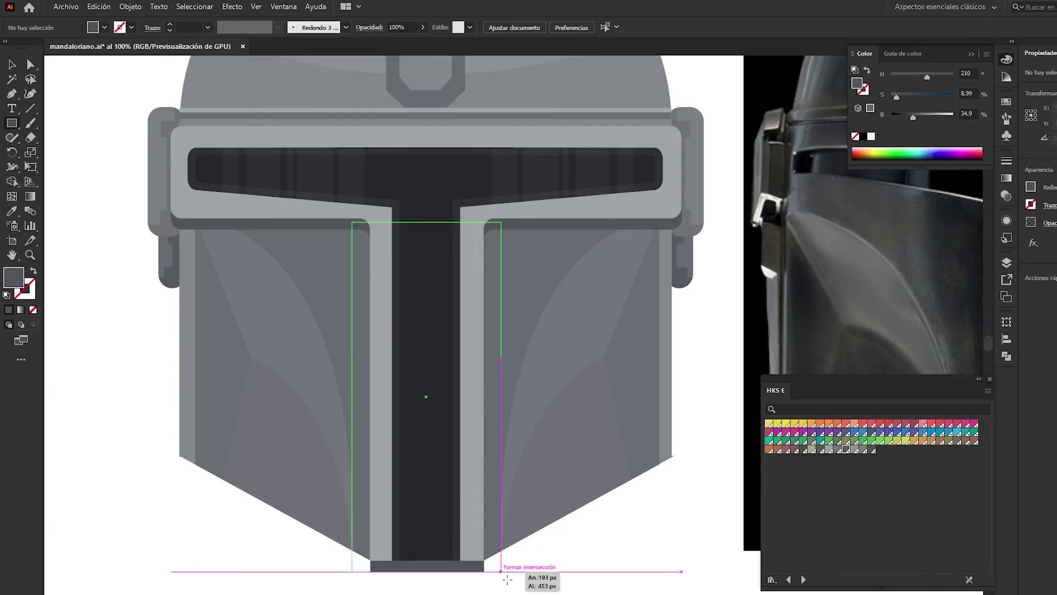
# - Send the new rectangle behind the visor and nudge it up two steps
pyautogui.click(16, 67)
pyautogui.rightClick(439, 276)
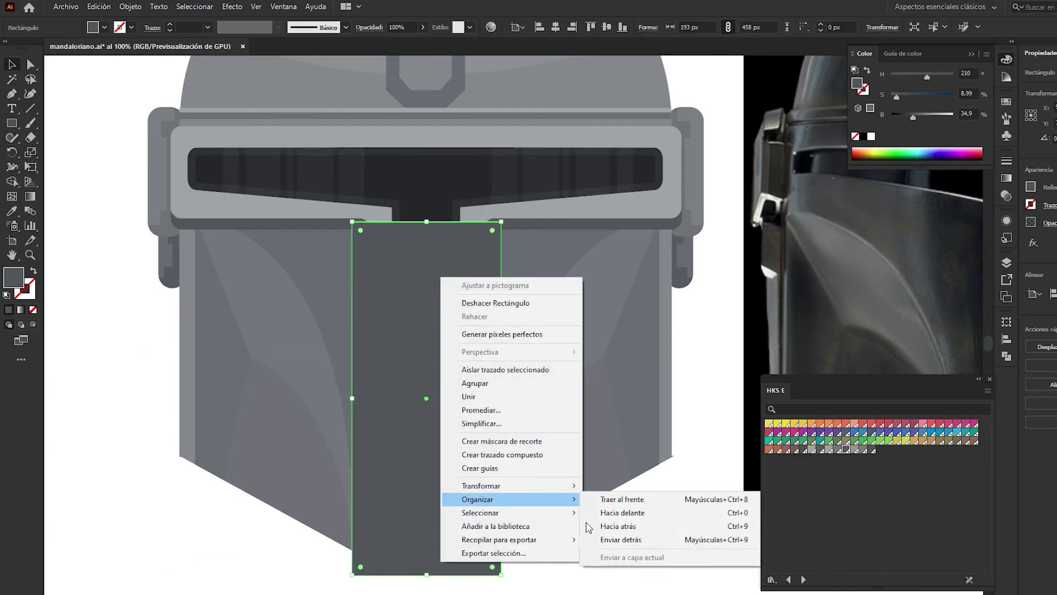
pyautogui.click(633, 537)
pyautogui.click(633, 514)
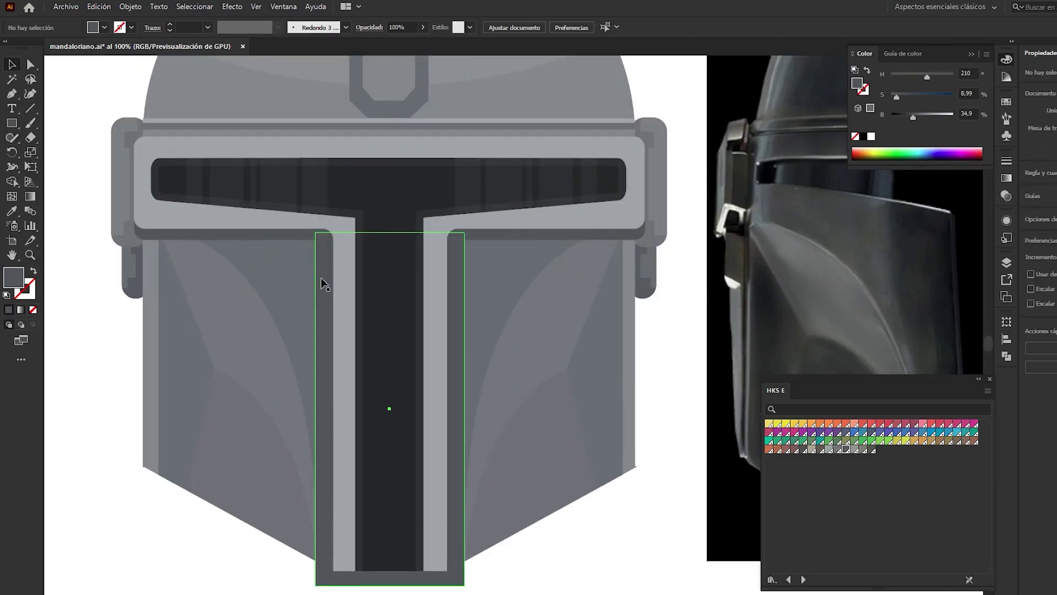
pyautogui.click(300, 235)
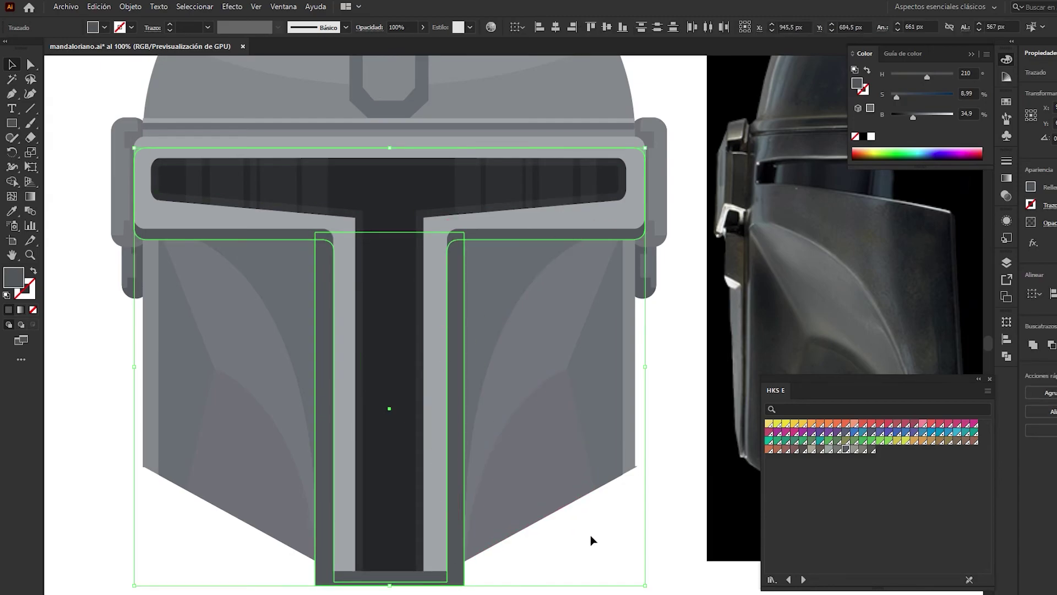
pyautogui.click(452, 273)
pyautogui.press('Up')
pyautogui.press('Up')
pyautogui.press('Up')
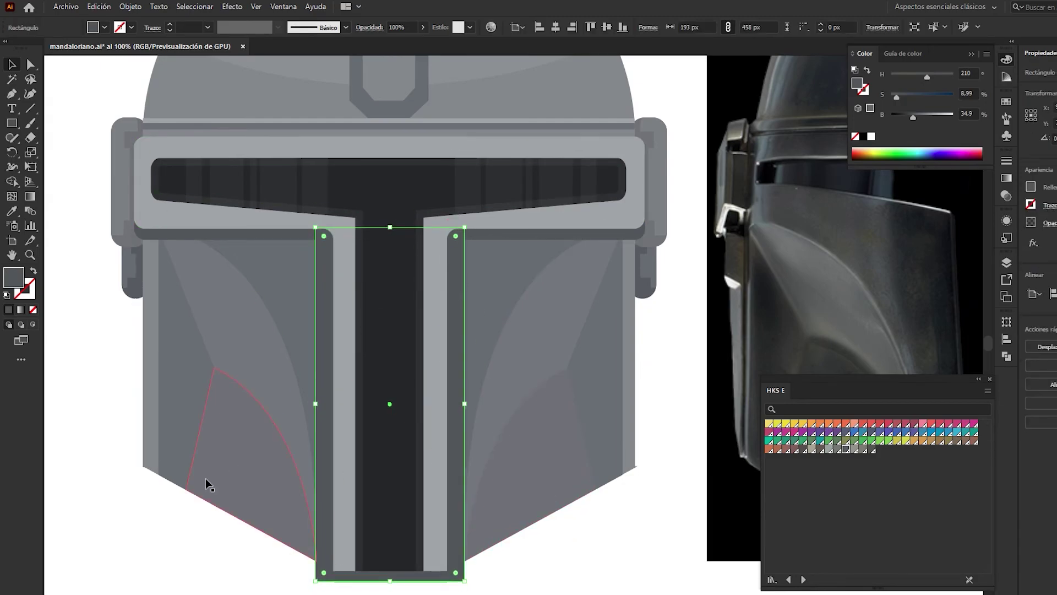
pyautogui.press('Up')
pyautogui.press('Up')
pyautogui.press('Up')
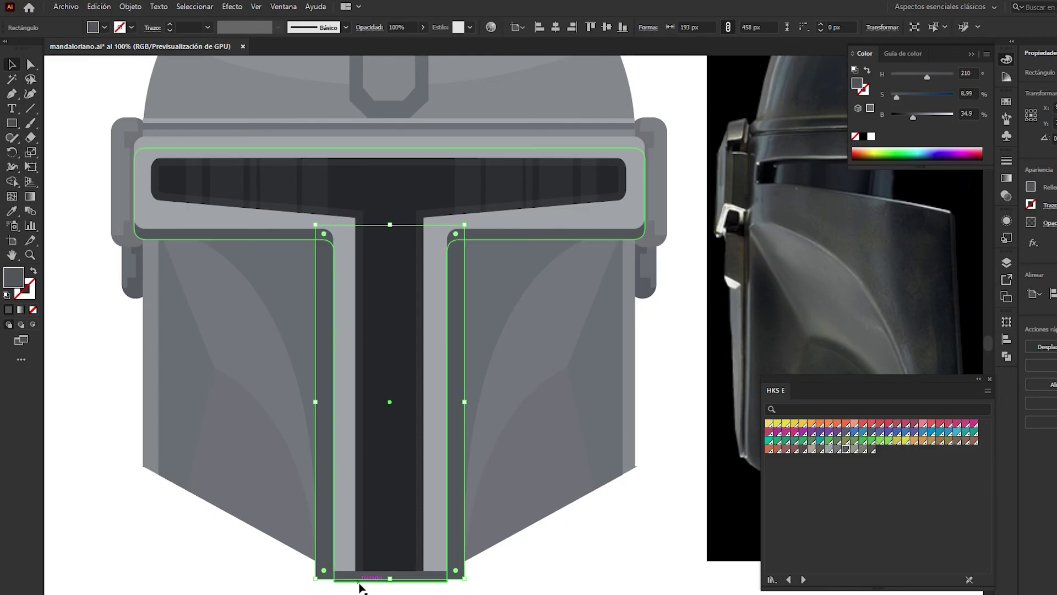
# - Extend the T-visor path's bottom edge slightly downward
pyautogui.click(353, 580)
pyautogui.moveTo(390, 579); pyautogui.dragTo(393, 586)
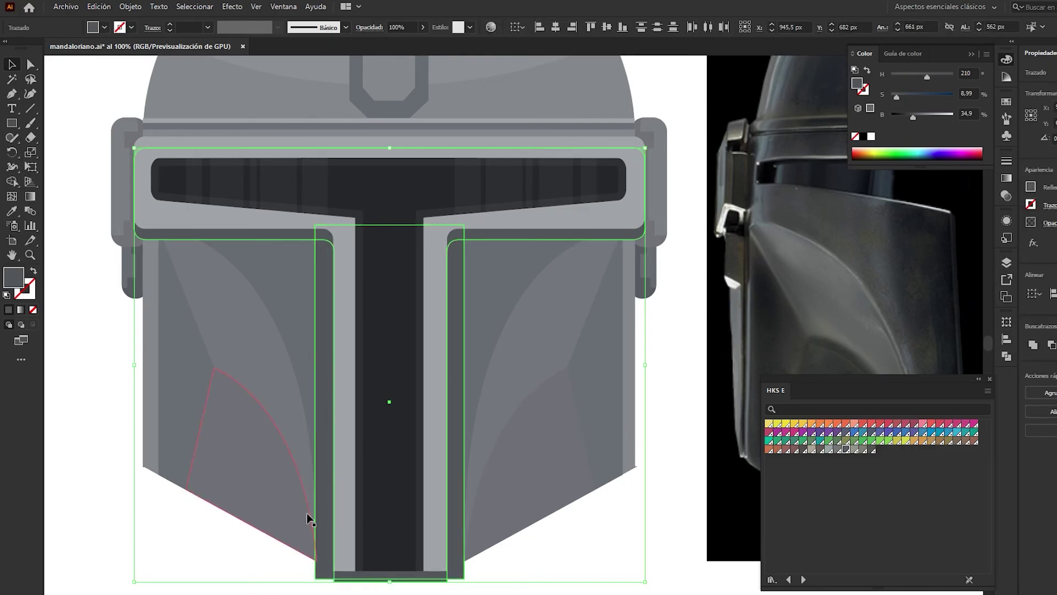
pyautogui.scroll(2, 198, 161)
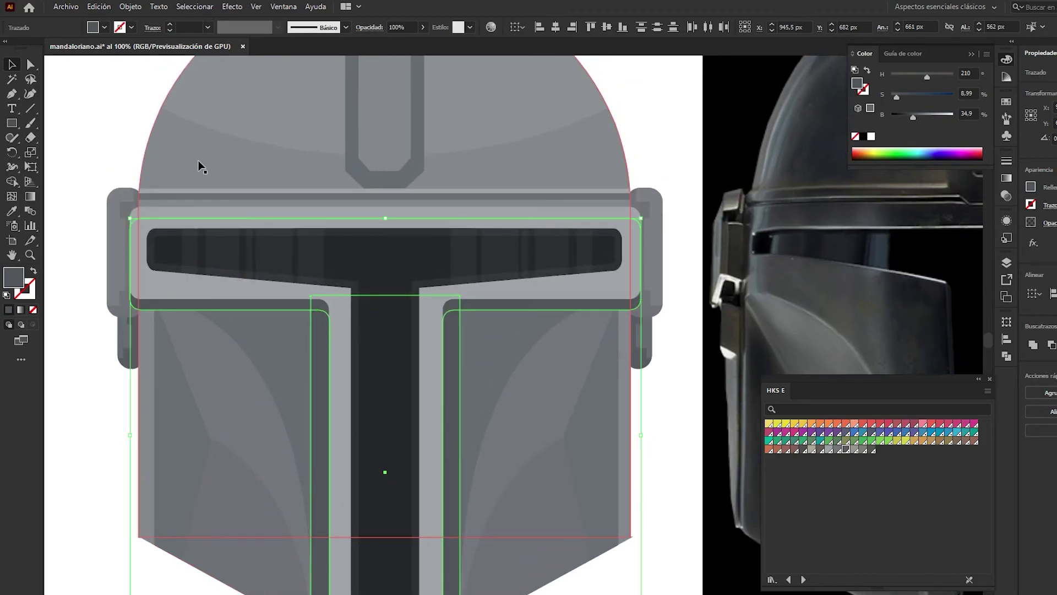
pyautogui.scroll(-5, 249, 468)
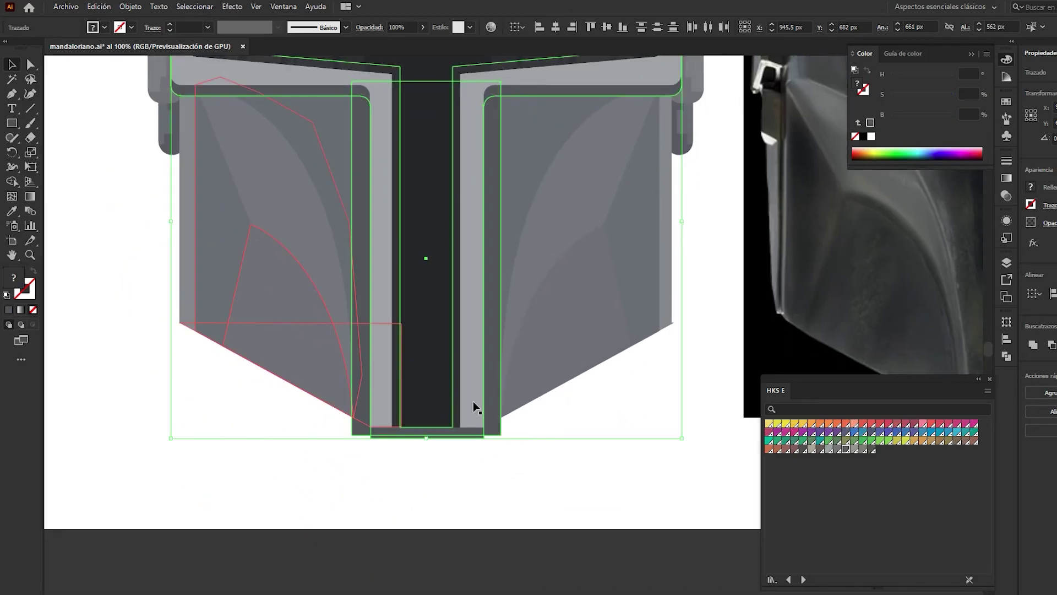
# - Use Shape Builder to remove the extra square below the helmet
pyautogui.moveTo(255, 410); pyautogui.dragTo(533, 321)
pyautogui.scroll(2, 375, 471)
pyautogui.click(10, 183)
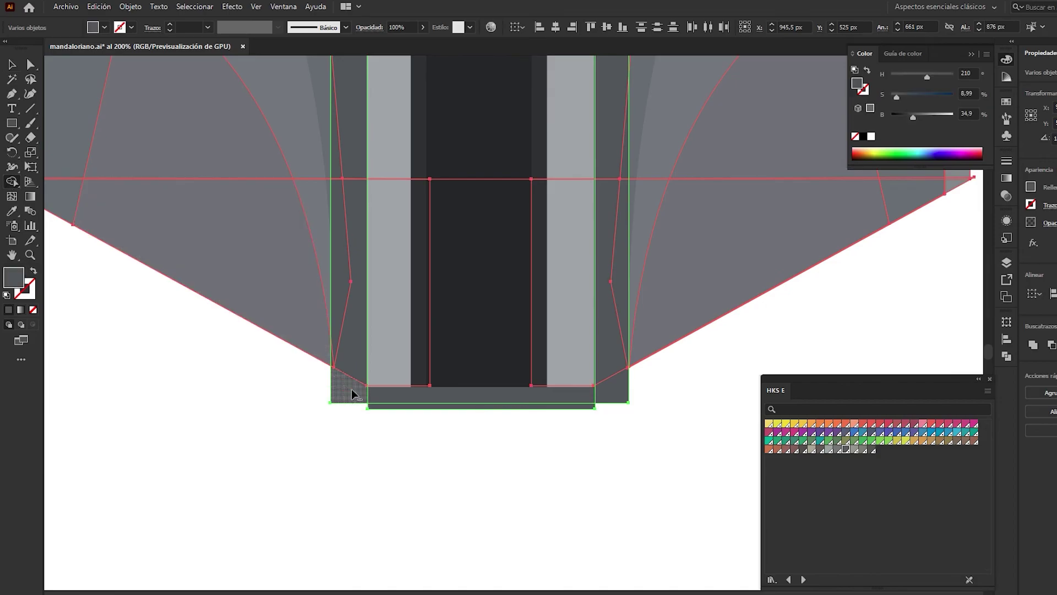
pyautogui.scroll(1, 402, 407)
pyautogui.keyDown('alt'); pyautogui.click(680, 382); pyautogui.keyUp('alt')
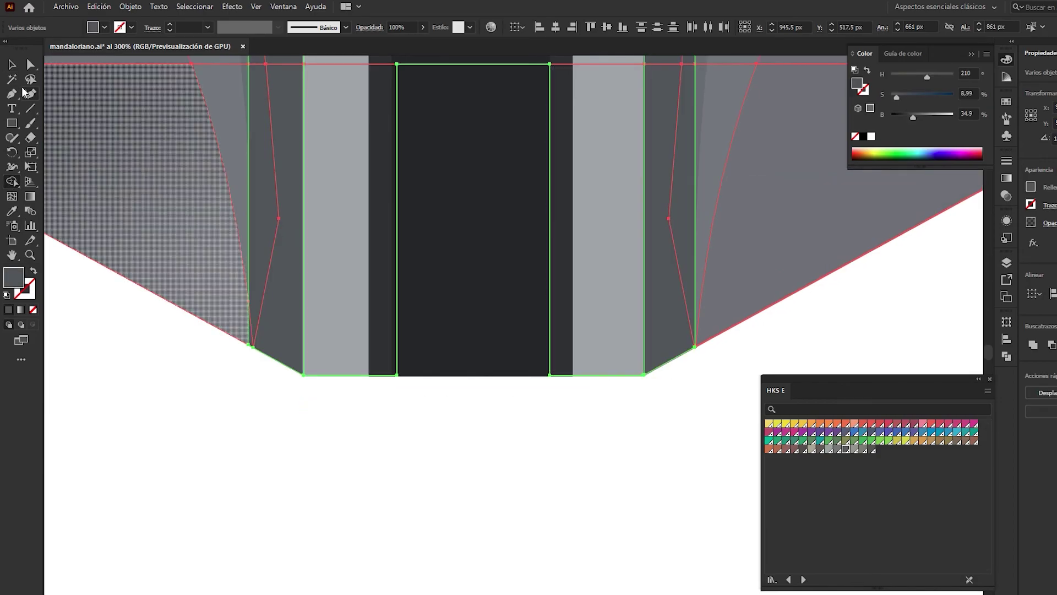
pyautogui.press('v')
pyautogui.click(191, 434)
pyautogui.scroll(-4, 190, 433)
# - Set the visor T shape's blend mode to Multiply (Multiplicar)
pyautogui.scroll(1, 233, 249)
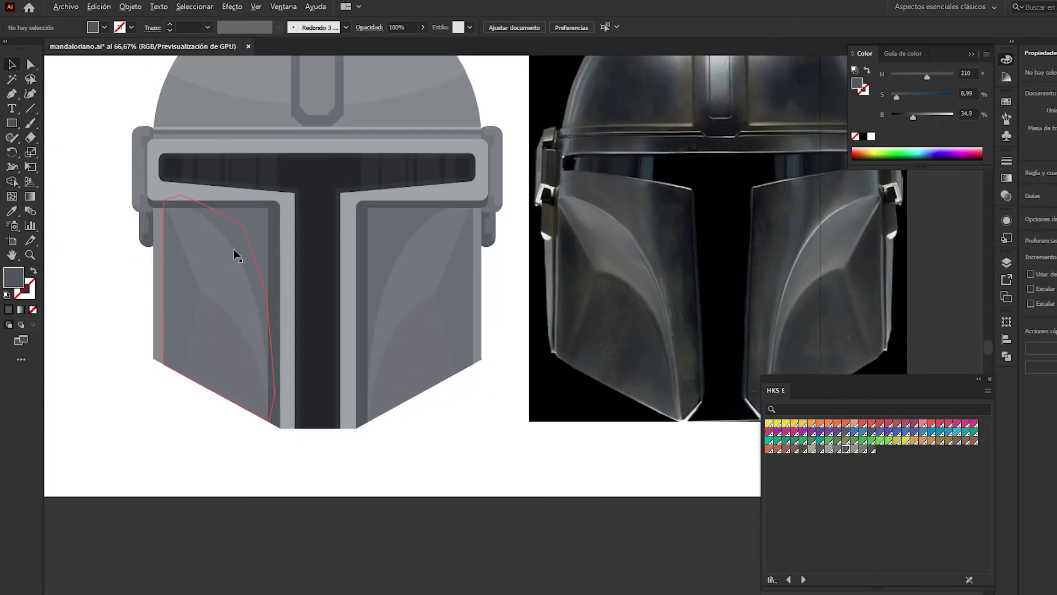
pyautogui.click(274, 222)
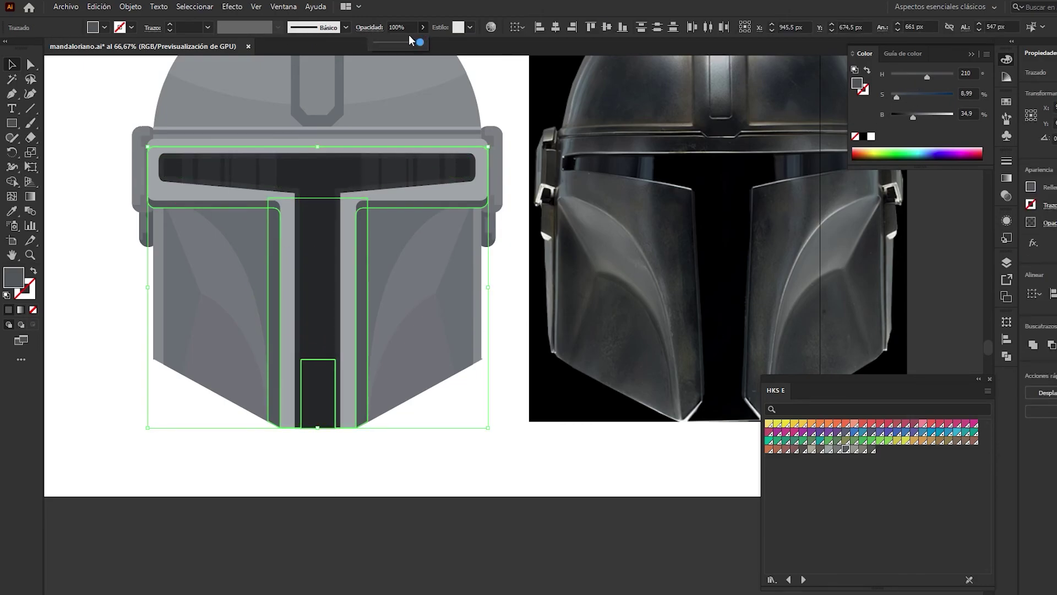
pyautogui.click(369, 27)
pyautogui.click(267, 47)
pyautogui.click(269, 88)
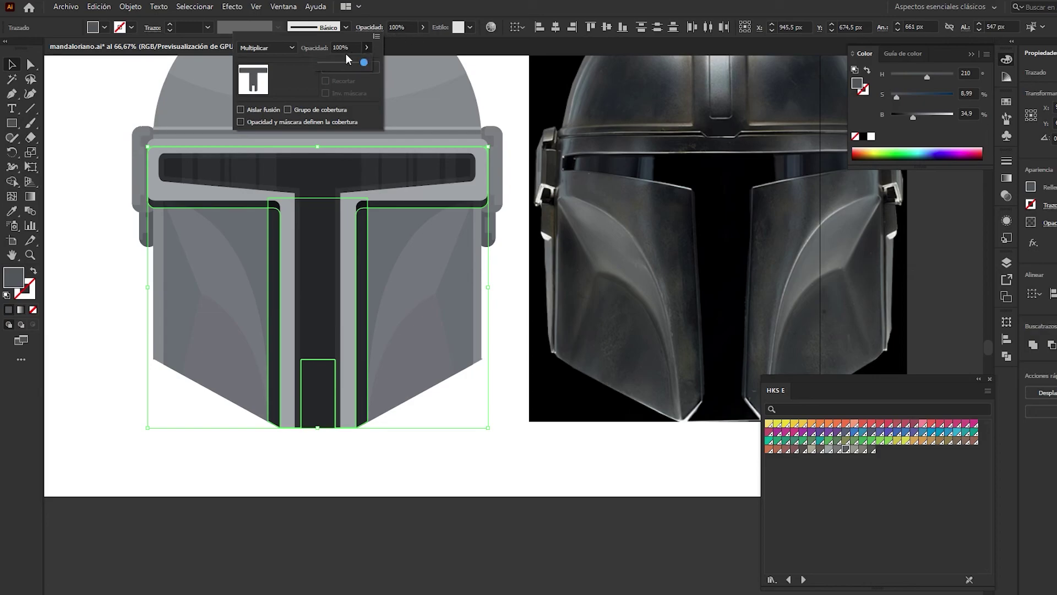
pyautogui.click(85, 108)
pyautogui.moveTo(101, 109); pyautogui.dragTo(131, 161)
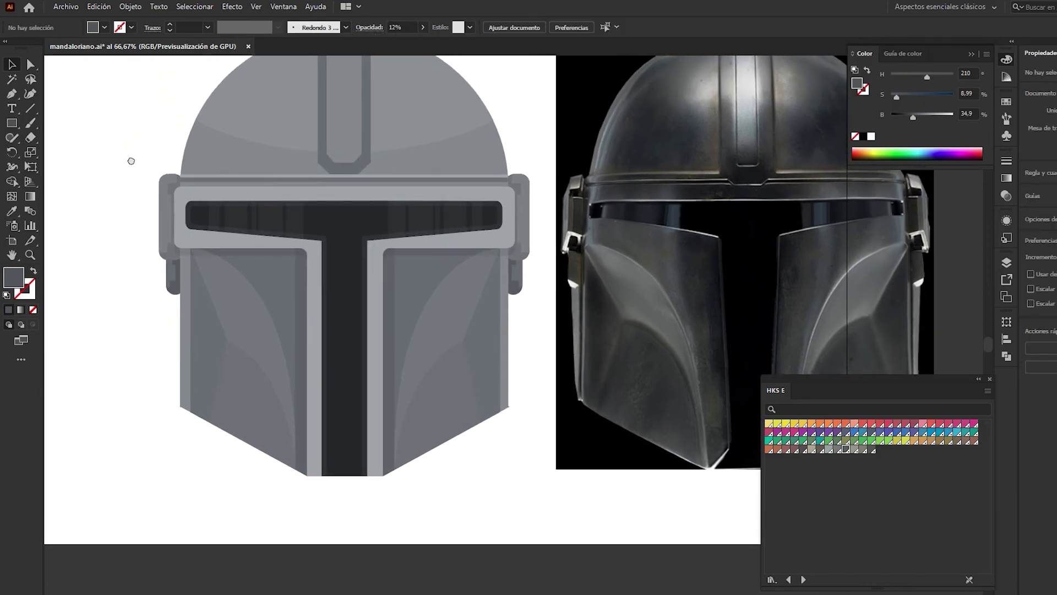
pyautogui.scroll(-1, 125, 153)
pyautogui.scroll(1, 270, 281)
# - Unite the T shape and visor band into one shape with Pathfinder
pyautogui.click(251, 260)
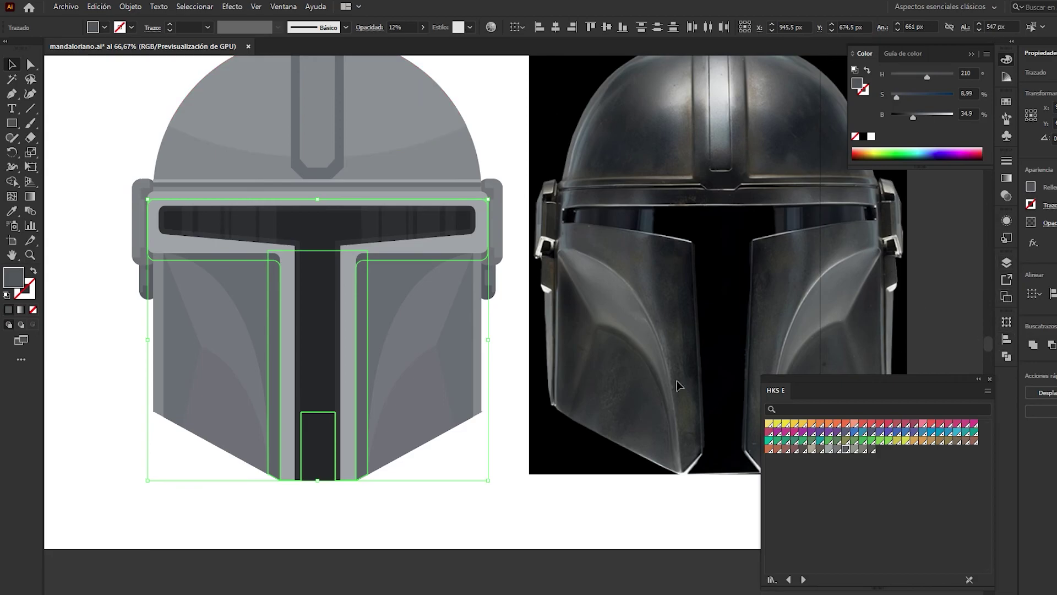
pyautogui.scroll(5, 121, 263)
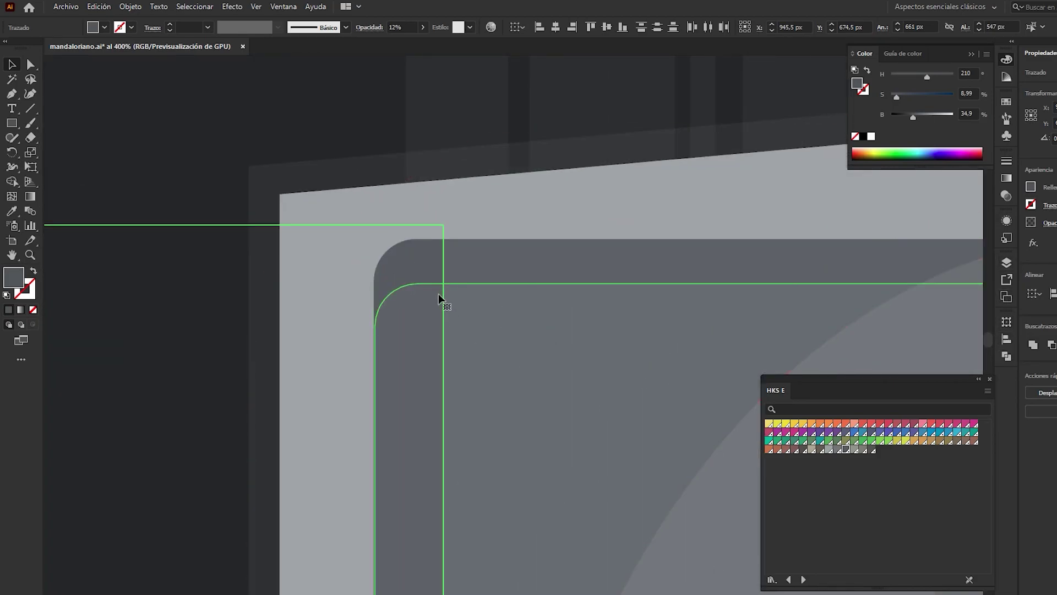
pyautogui.scroll(-1, 460, 305)
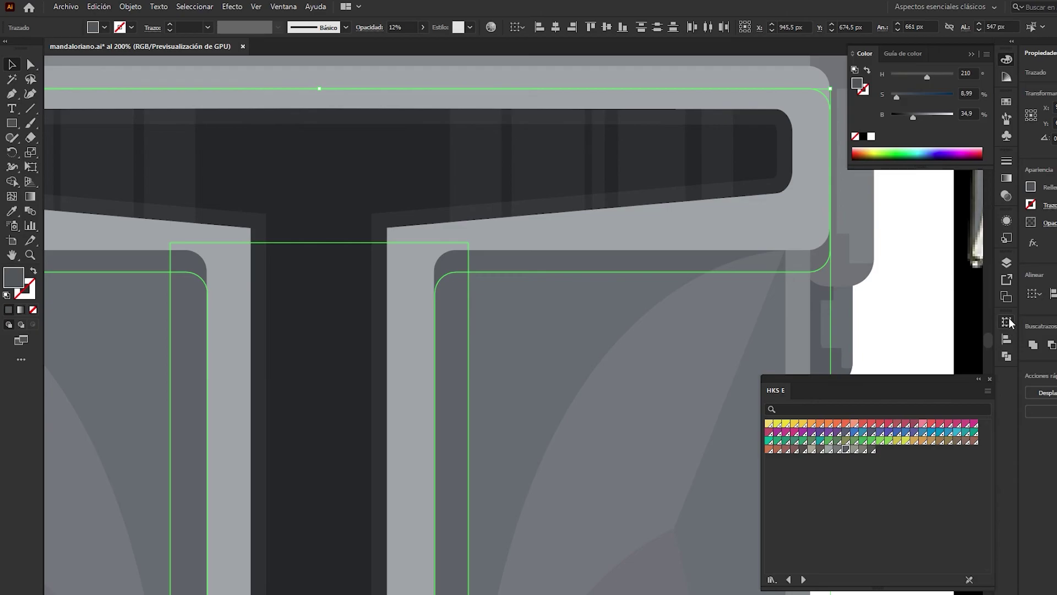
pyautogui.click(1006, 356)
pyautogui.click(863, 348)
pyautogui.scroll(-3, 489, 256)
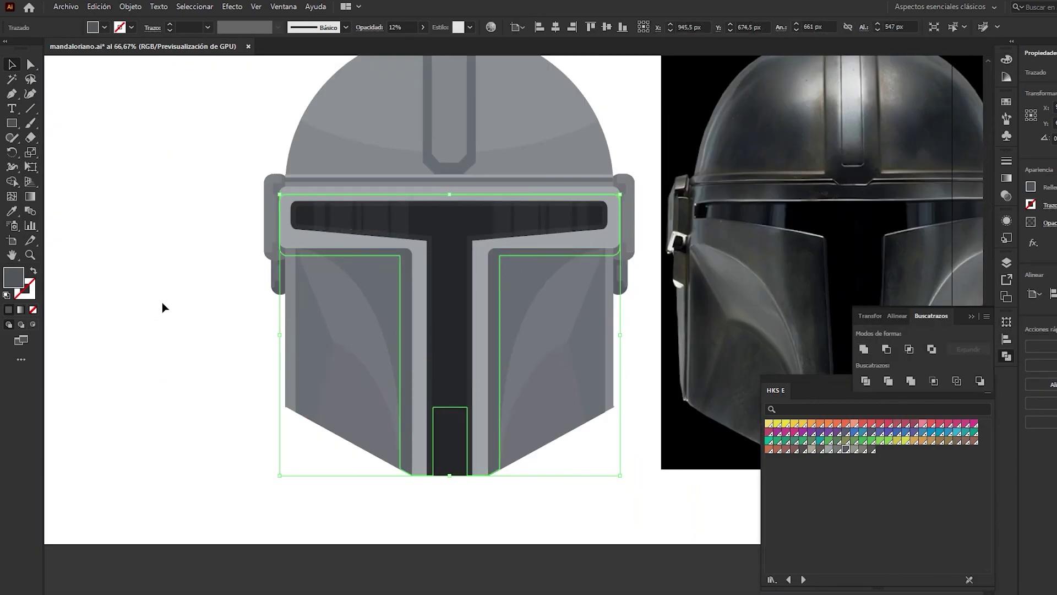
pyautogui.click(159, 295)
pyautogui.moveTo(159, 292); pyautogui.dragTo(155, 291)
# - Select the merged visor shape and inspect the shadow overlay edges with the Shape Builder tool
pyautogui.scroll(2, 263, 285)
pyautogui.click(264, 286)
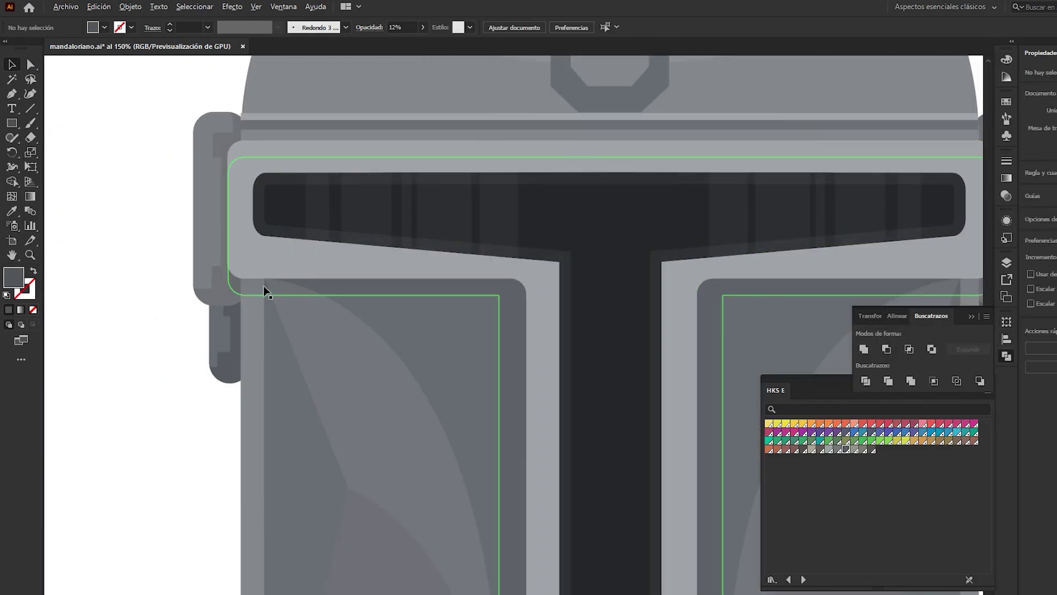
pyautogui.scroll(-1, 319, 313)
pyautogui.scroll(-1, 496, 358)
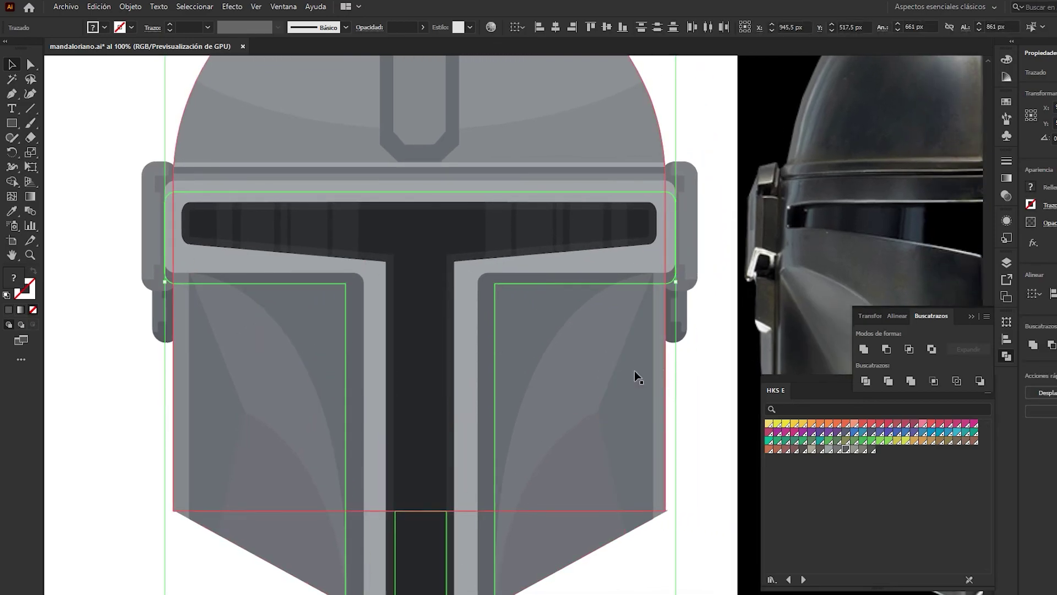
pyautogui.scroll(4, 164, 302)
pyautogui.hotkey('shift', 'm')
pyautogui.scroll(-3, 208, 190)
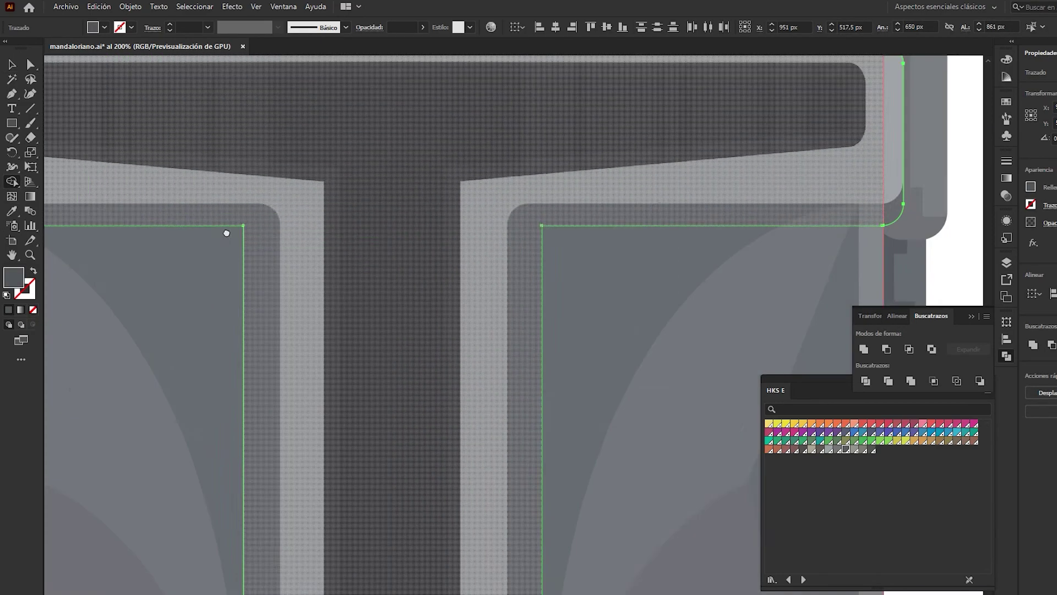
pyautogui.scroll(-2, 436, 223)
pyautogui.scroll(-1, 258, 189)
# - Deselect everything with the Selection tool and save mandaloriano.ai
pyautogui.press('v')
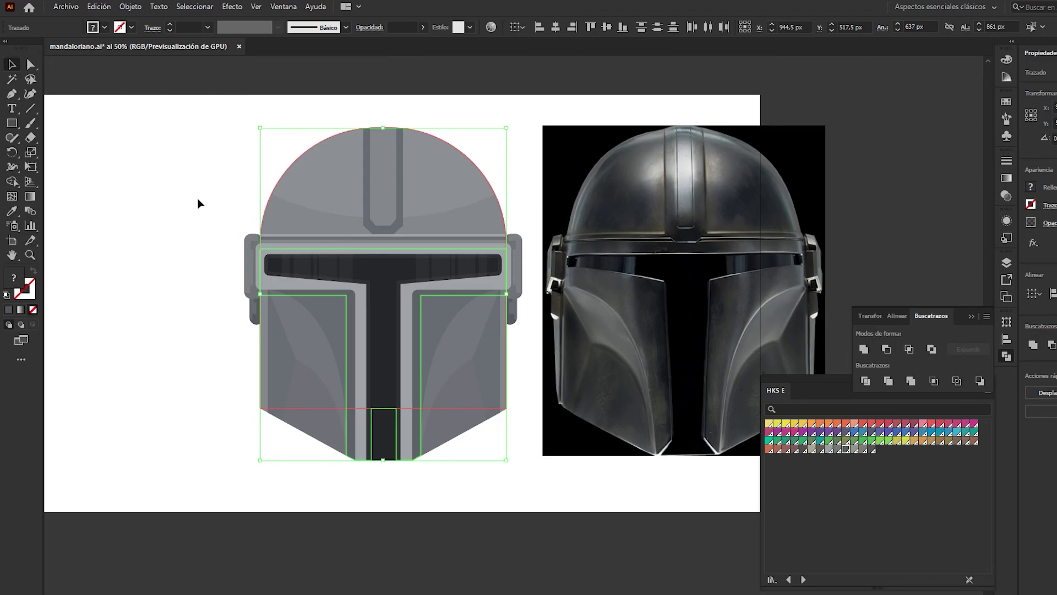
pyautogui.click(179, 187)
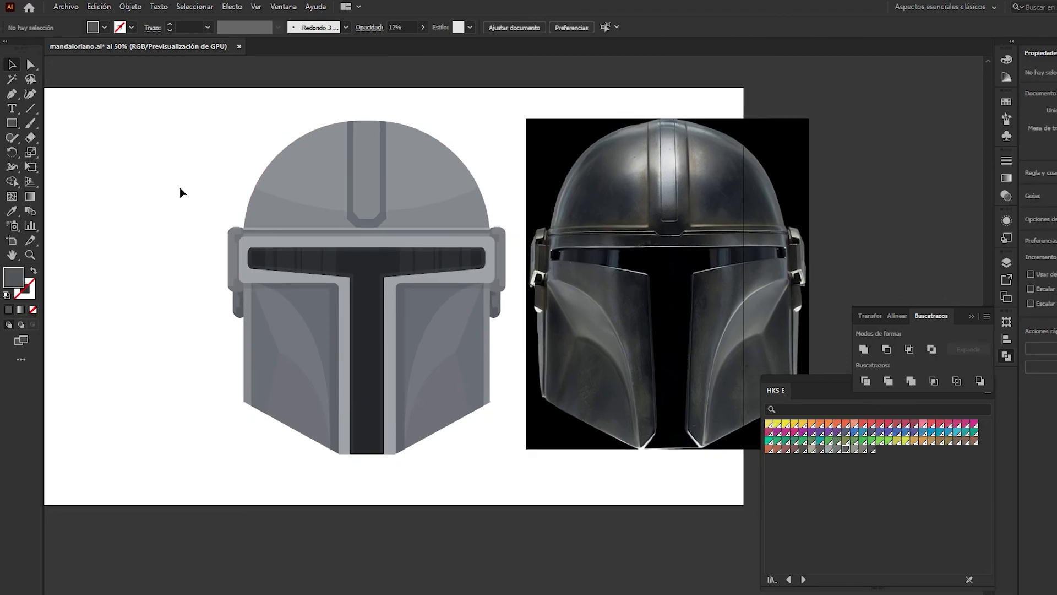
pyautogui.hotkey('ctrl', 's')
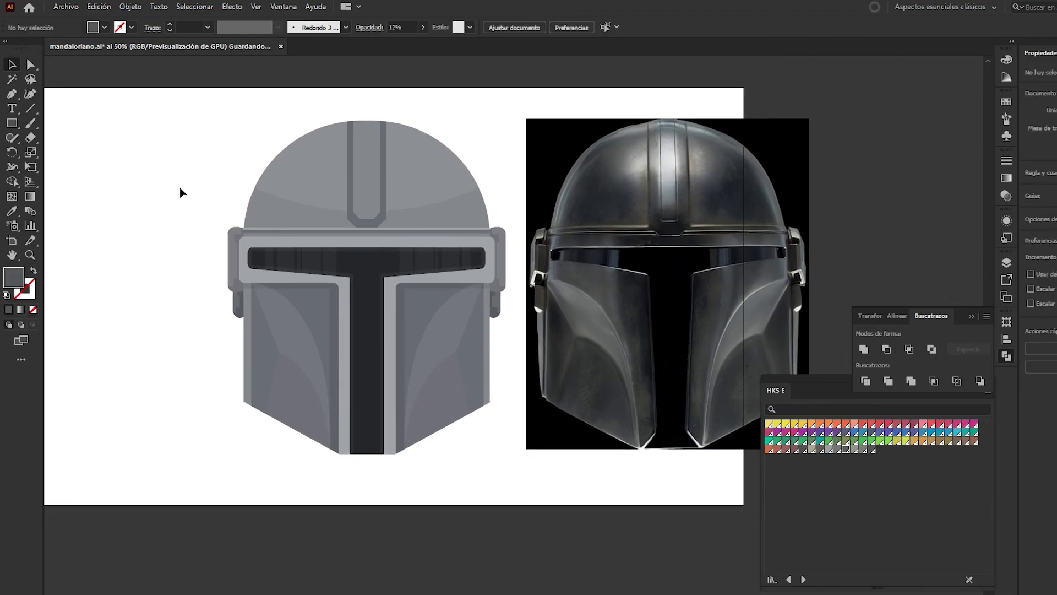
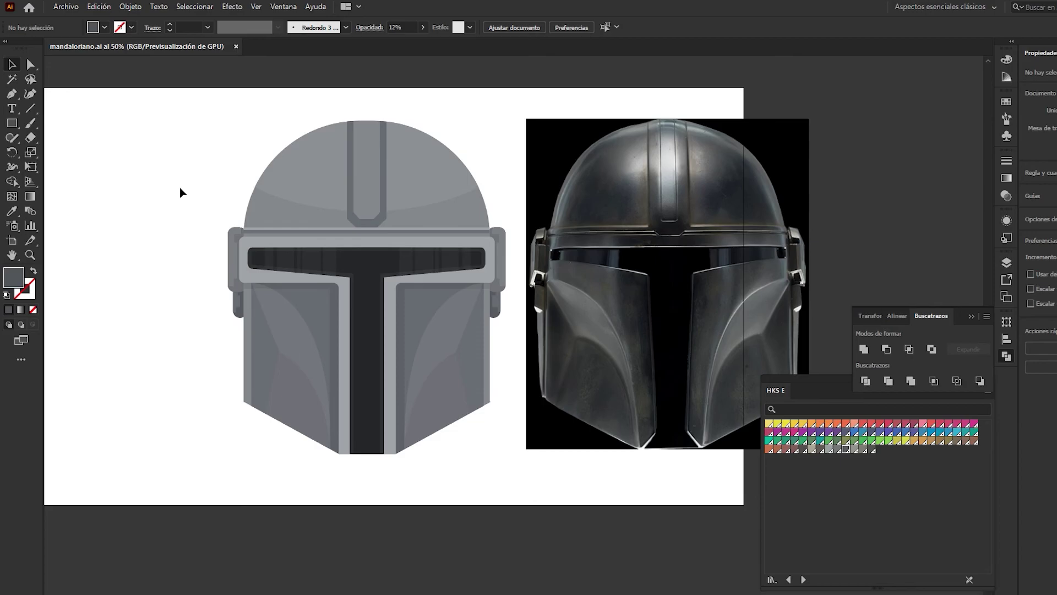
# - Nudge the helmet's top vertical strip slightly down
pyautogui.click(365, 221)
pyautogui.scroll(1, 363, 223)
pyautogui.scroll(1, 359, 210)
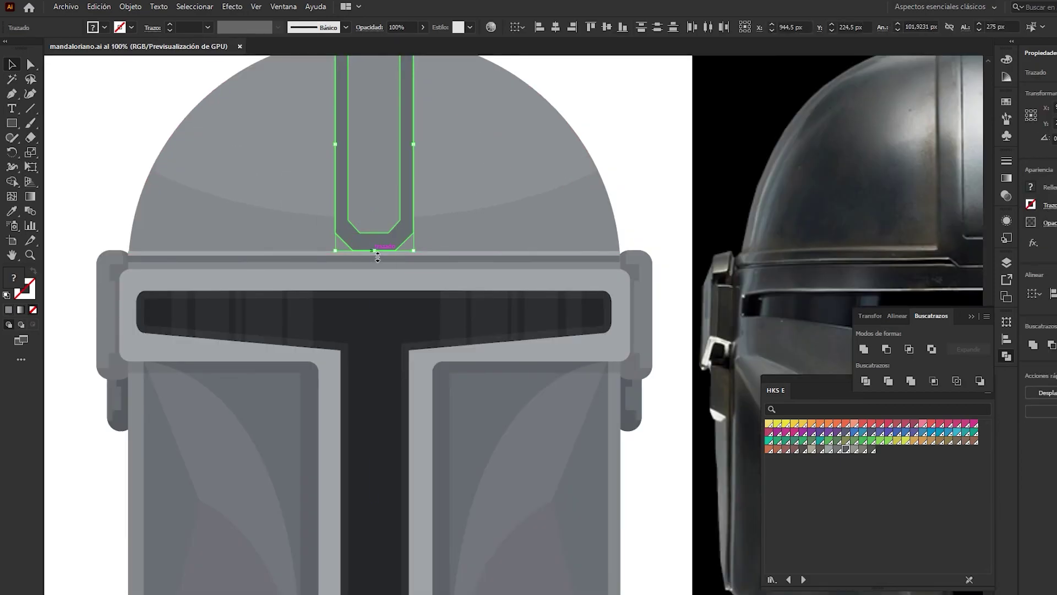
pyautogui.moveTo(361, 251); pyautogui.dragTo(362, 264)
pyautogui.click(617, 128)
pyautogui.moveTo(616, 128)
pyautogui.mouseDown()
pyautogui.moveTo(445, 172)
pyautogui.moveTo(608, 121)
pyautogui.mouseUp()
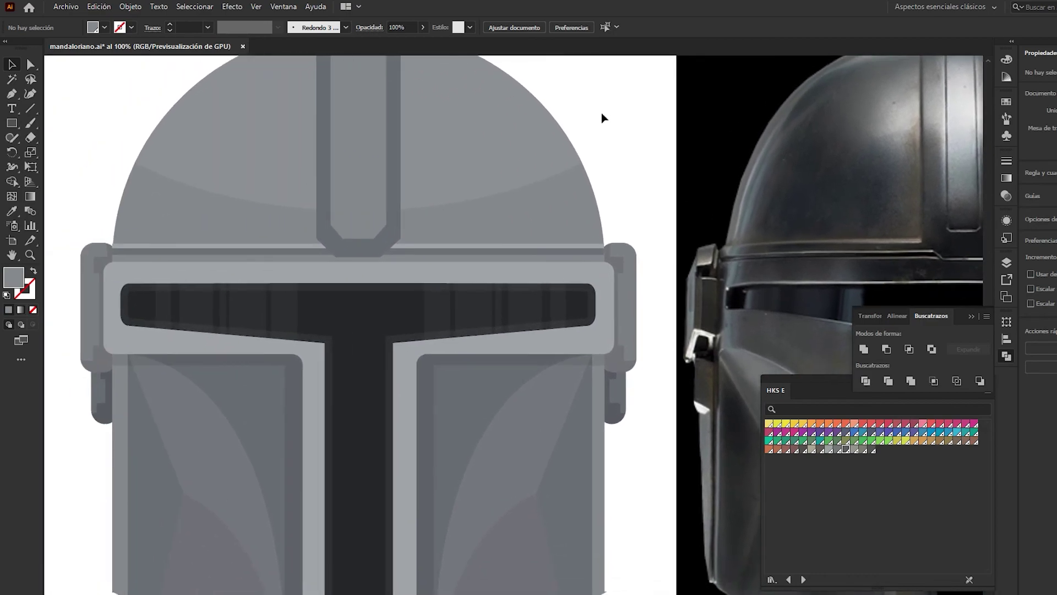
# - Stretch the top strip and visor band down from their bottom edge, then frame both helmets
pyautogui.click(362, 250)
pyautogui.moveTo(360, 259); pyautogui.dragTo(365, 270)
pyautogui.click(606, 112)
pyautogui.hotkey('ctrl', '-')
pyautogui.hotkey('ctrl', '-')
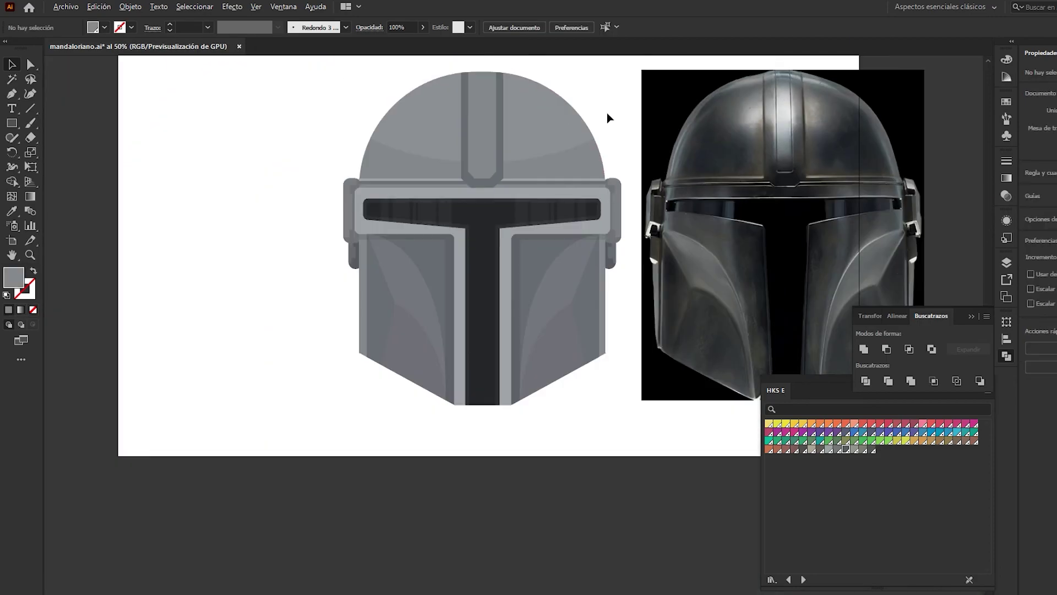
pyautogui.moveTo(628, 111); pyautogui.dragTo(571, 137)
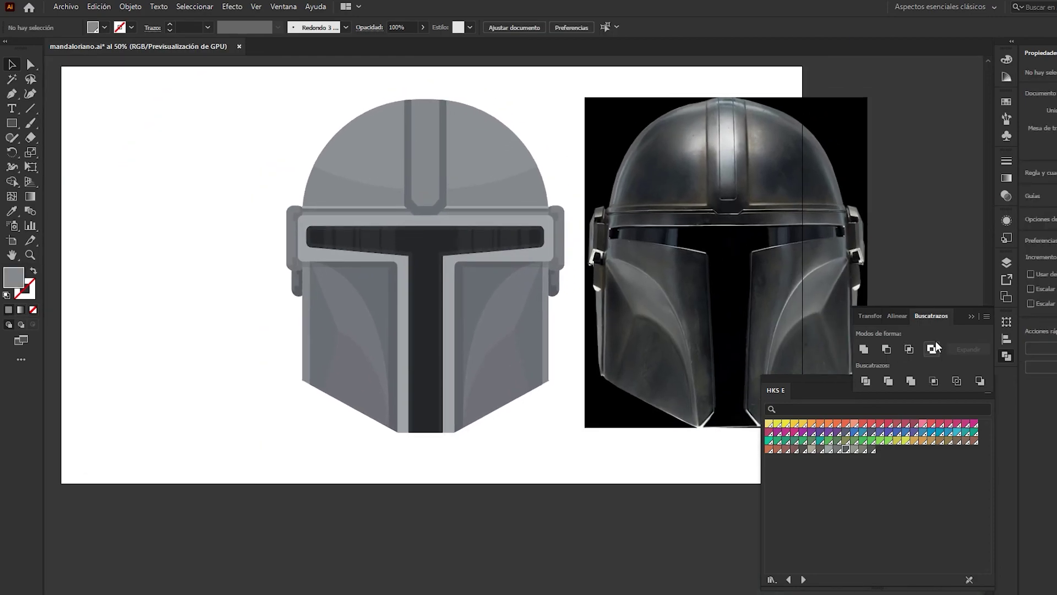
# - Hide the imagen reference photo layer and save mandaloriano.ai
pyautogui.click(1007, 262)
pyautogui.click(869, 301)
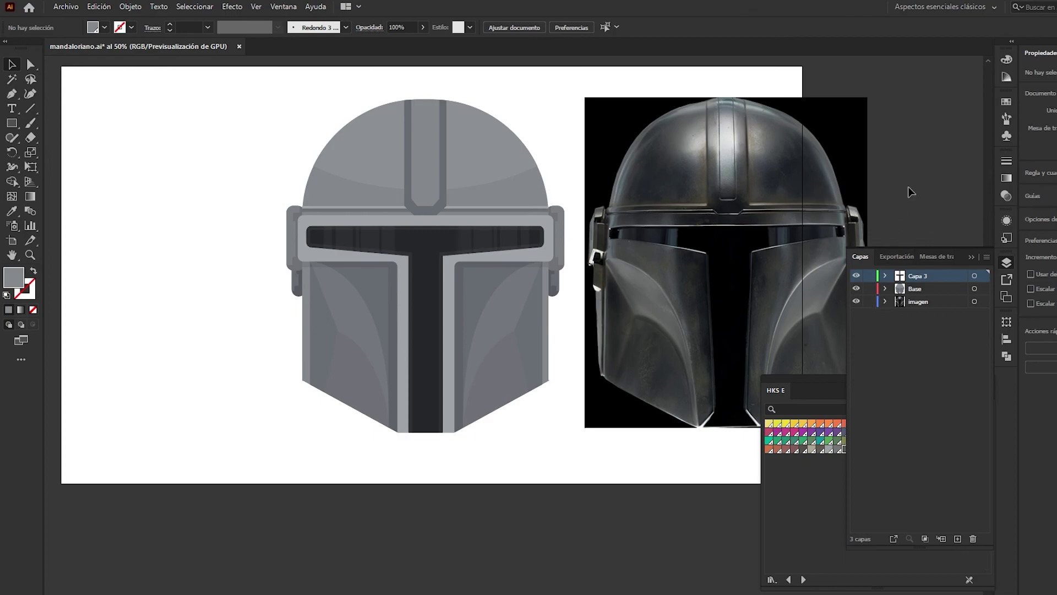
pyautogui.click(640, 182)
pyautogui.click(696, 215)
pyautogui.click(1007, 263)
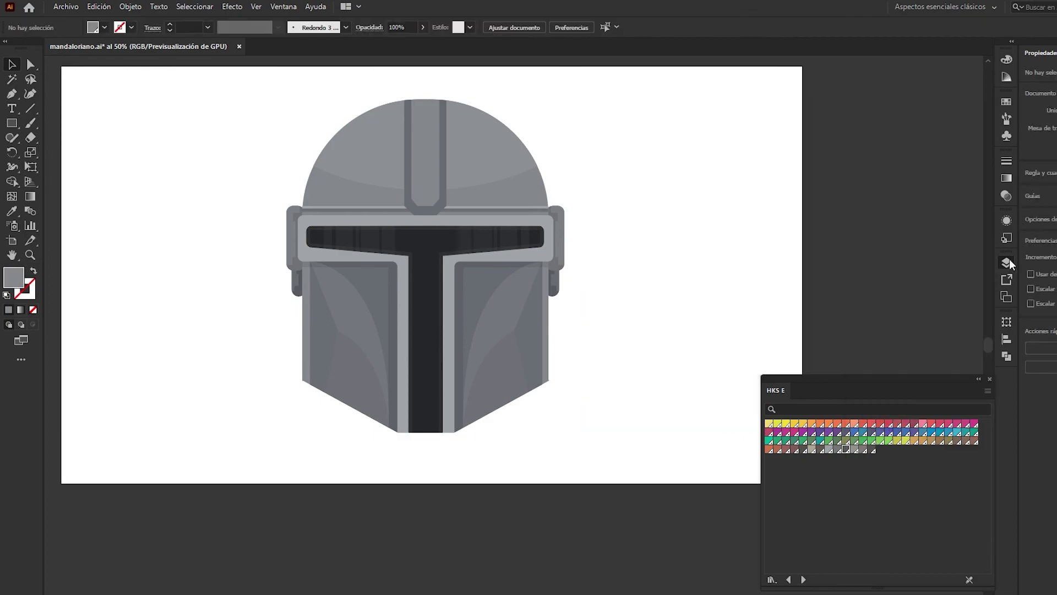
pyautogui.hotkey('ctrl', 's')
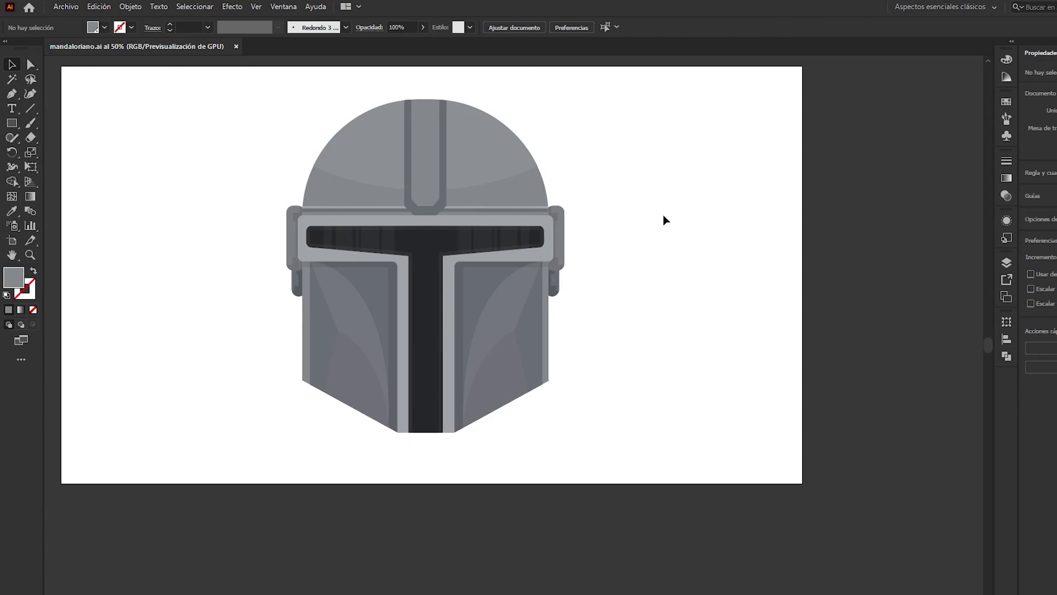
# - Draw a tall thin rectangle left of the helmet with 28% opacity
pyautogui.click(347, 242)
pyautogui.scroll(2, 346, 248)
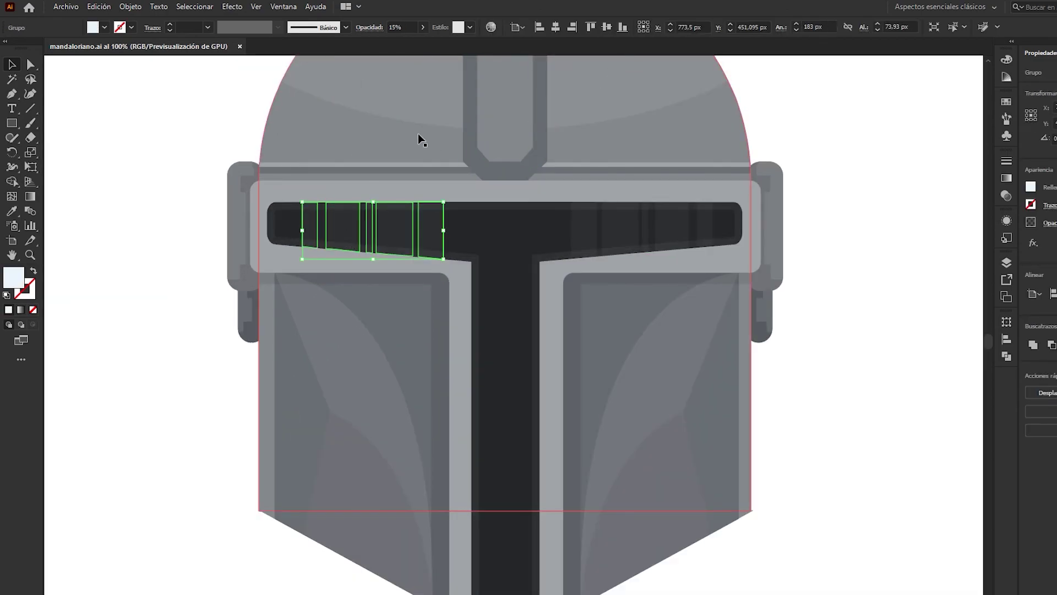
pyautogui.press('m')
pyautogui.hotkey('ctrl', 'shift', 'a')
pyautogui.moveTo(120, 170); pyautogui.dragTo(155, 358)
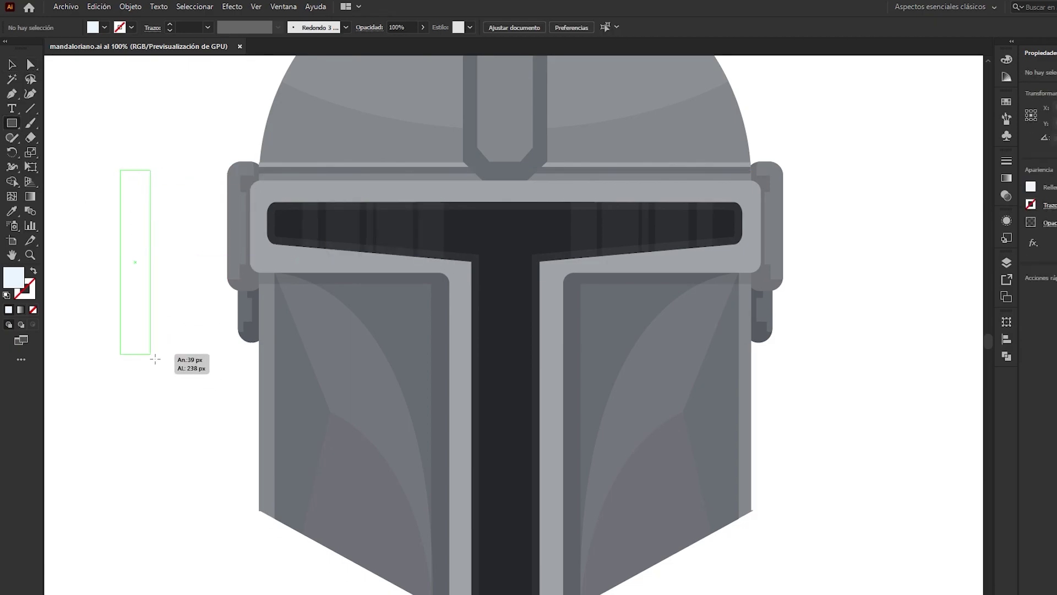
pyautogui.press('2')
pyautogui.press('8')
pyautogui.press('v')
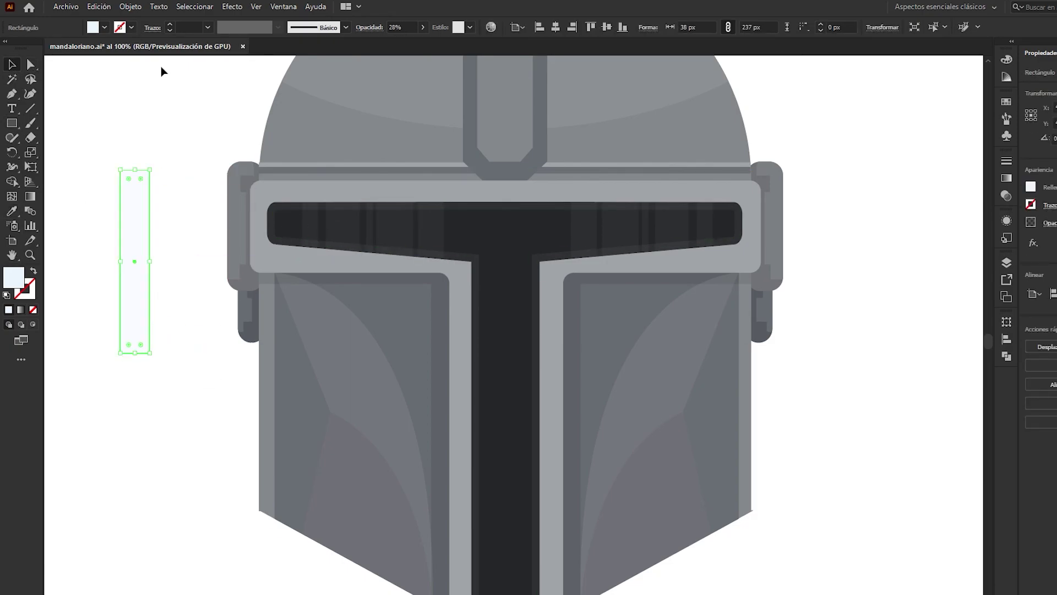
# - Browse the Warp options for the rectangle, then cancel without applying any warp
pyautogui.click(130, 7)
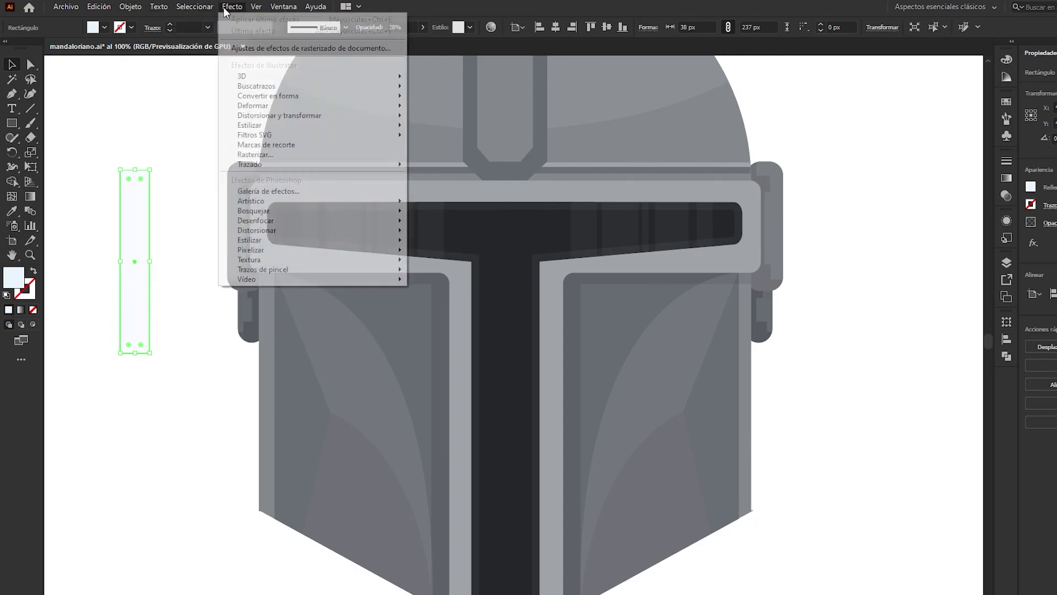
pyautogui.moveTo(252, 106)
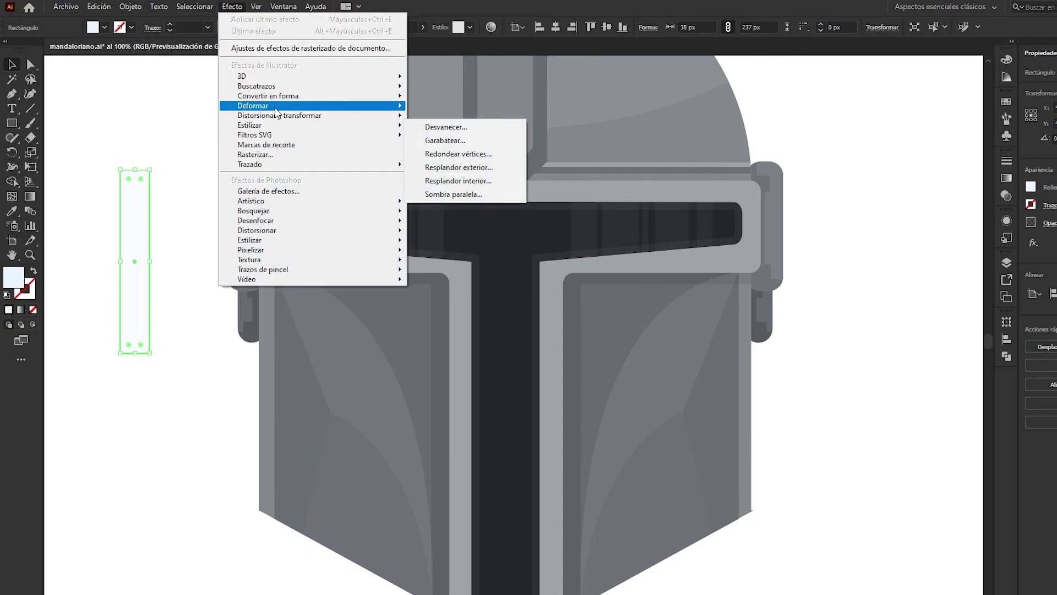
pyautogui.click(497, 109)
pyautogui.click(559, 259)
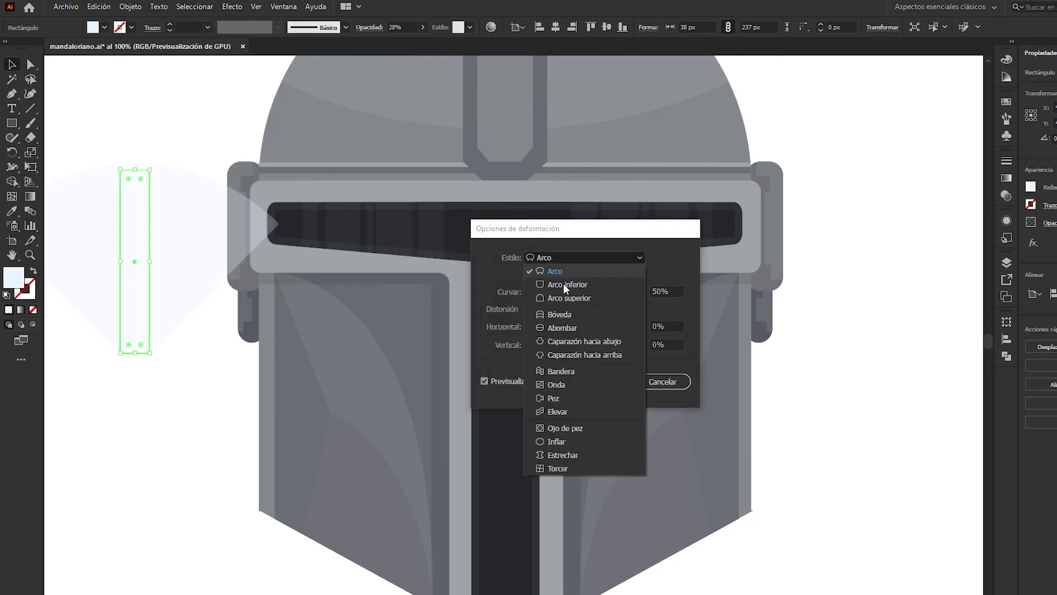
pyautogui.click(683, 412)
pyautogui.click(662, 381)
# - Slant the rectangle by shifting its bottom anchor points left
pyautogui.click(31, 65)
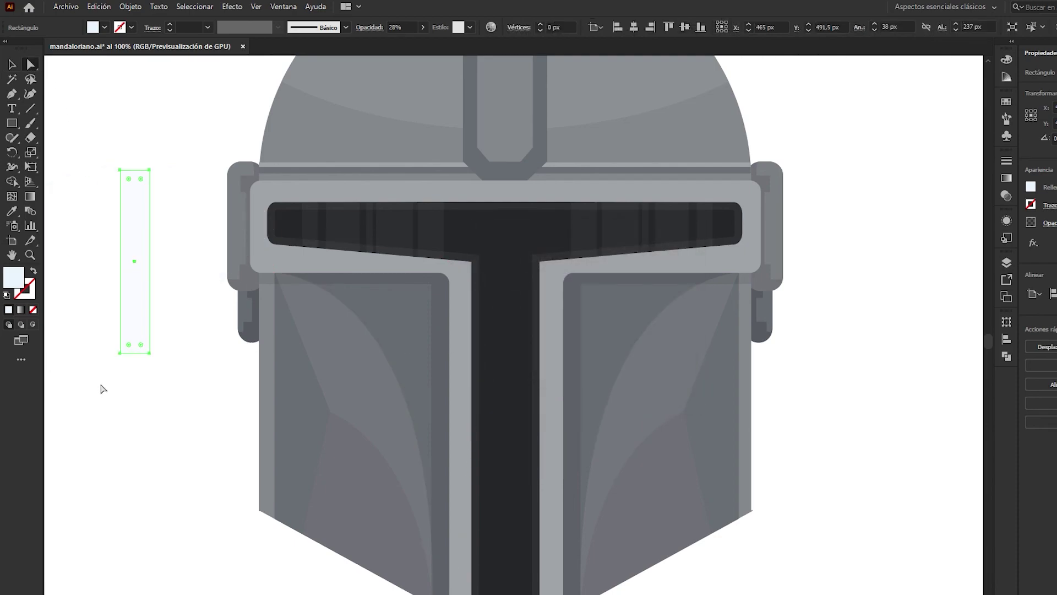
pyautogui.moveTo(101, 389); pyautogui.dragTo(207, 318)
pyautogui.hotkey('shift', 'Left')
pyautogui.hotkey('shift', 'Left')
pyautogui.hotkey('shift', 'Left')
pyautogui.hotkey('shift', 'Left')
pyautogui.hotkey('shift', 'Left')
pyautogui.hotkey('shift', 'Left')
pyautogui.hotkey('shift', 'Left')
pyautogui.hotkey('shift', 'Left')
pyautogui.hotkey('shift', 'Left')
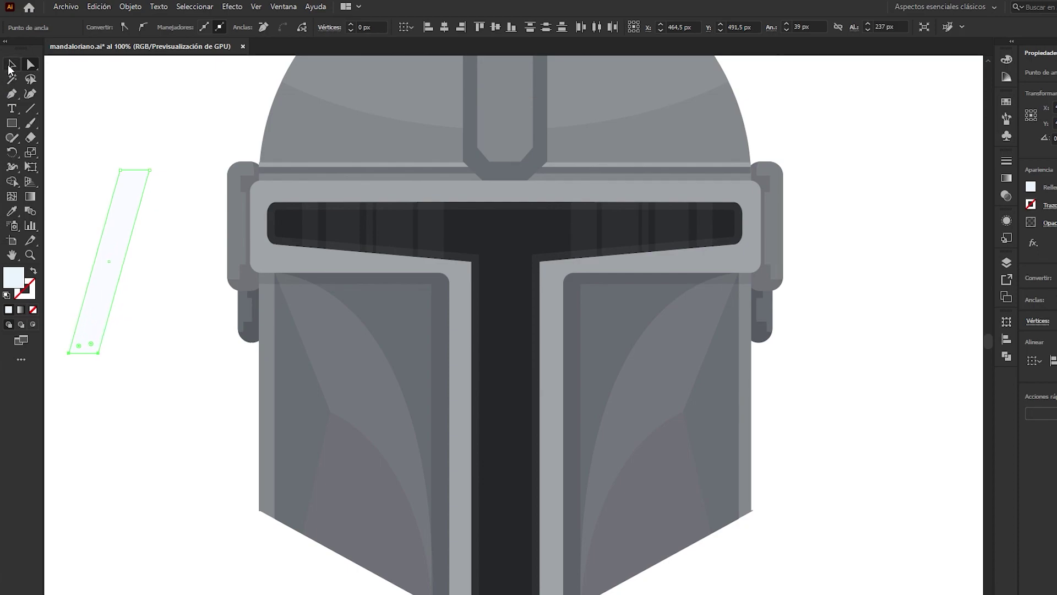
pyautogui.click(12, 65)
pyautogui.moveTo(118, 237)
pyautogui.mouseDown()
pyautogui.moveTo(184, 227)
pyautogui.moveTo(137, 227)
pyautogui.mouseUp()
# - Move the old stripe group aside, then place, narrow, rotate and duplicate the slanted stripe across the visor
pyautogui.click(341, 238)
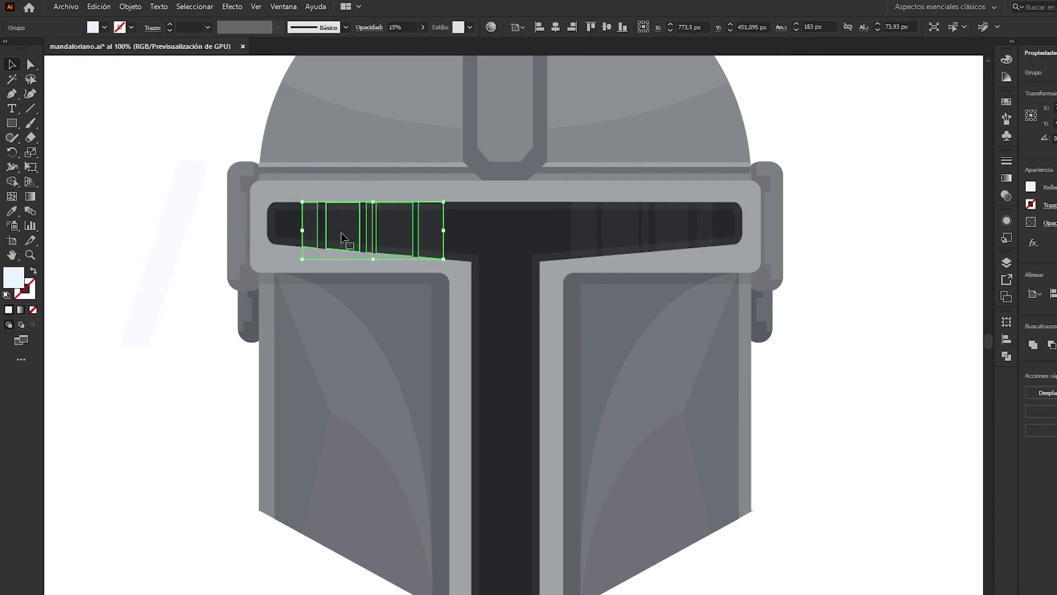
pyautogui.moveTo(330, 231); pyautogui.dragTo(842, 130)
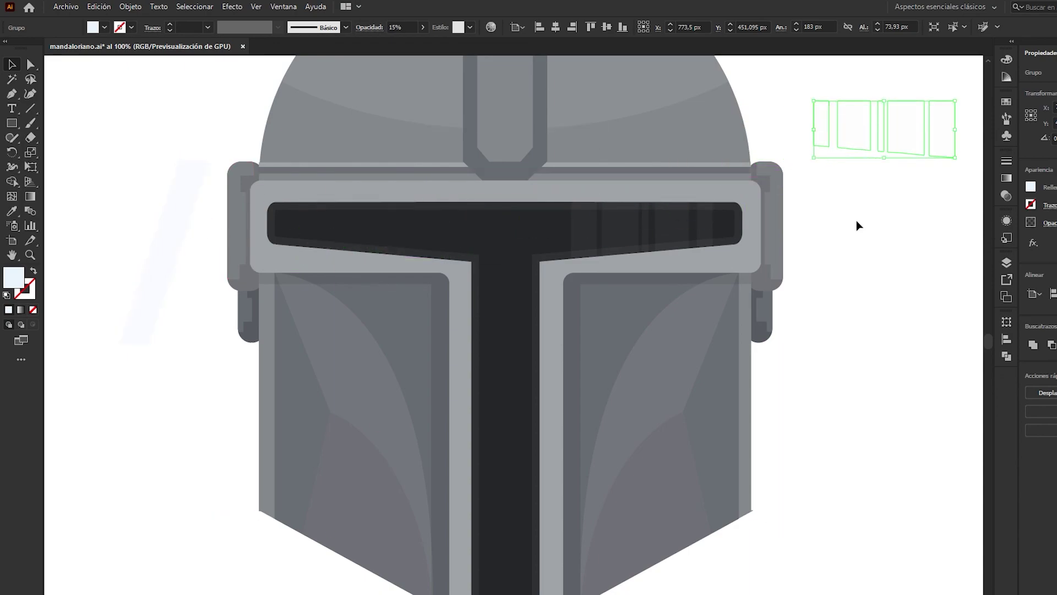
pyautogui.click(857, 226)
pyautogui.moveTo(135, 257); pyautogui.dragTo(300, 232)
pyautogui.moveTo(377, 231); pyautogui.dragTo(338, 229)
pyautogui.moveTo(361, 134); pyautogui.dragTo(373, 144)
pyautogui.moveTo(318, 220)
pyautogui.mouseDown()
pyautogui.moveTo(334, 223)
pyautogui.moveTo(370, 176)
pyautogui.mouseUp()
pyautogui.moveTo(353, 231)
pyautogui.mouseDown()
pyautogui.moveTo(379, 232)
pyautogui.moveTo(404, 255)
pyautogui.mouseUp()
pyautogui.hotkey('ctrl', '0')
pyautogui.hotkey('ctrl', '1')
# - Trim the diagonal stripes to the visor T shape using Shape Builder
pyautogui.keyDown('shift'); pyautogui.click(369, 254); pyautogui.keyUp('shift')
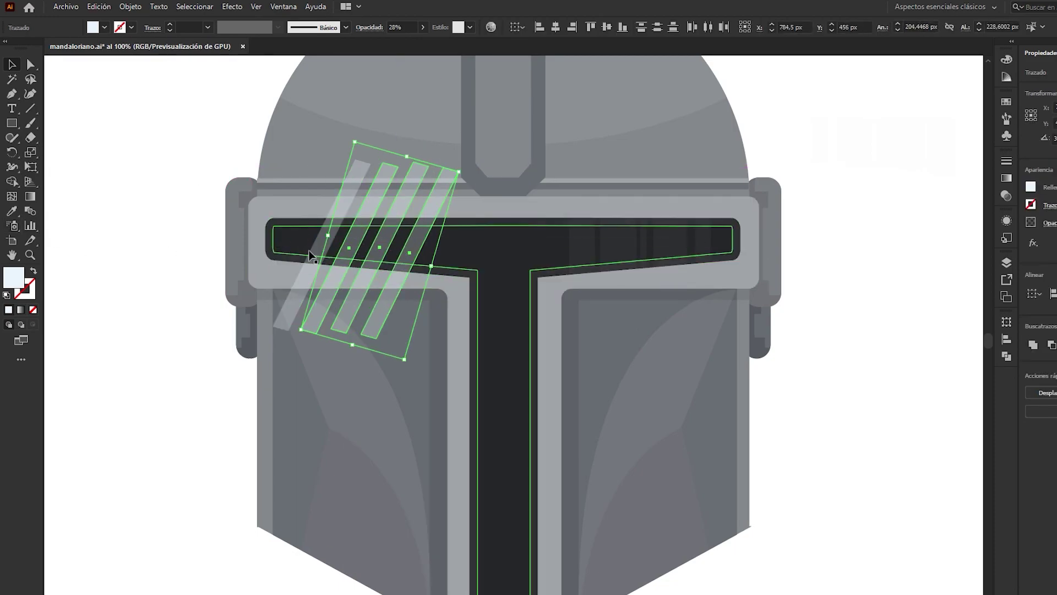
pyautogui.keyDown('shift'); pyautogui.click(310, 255); pyautogui.keyUp('shift')
pyautogui.hotkey('shift', 'm')
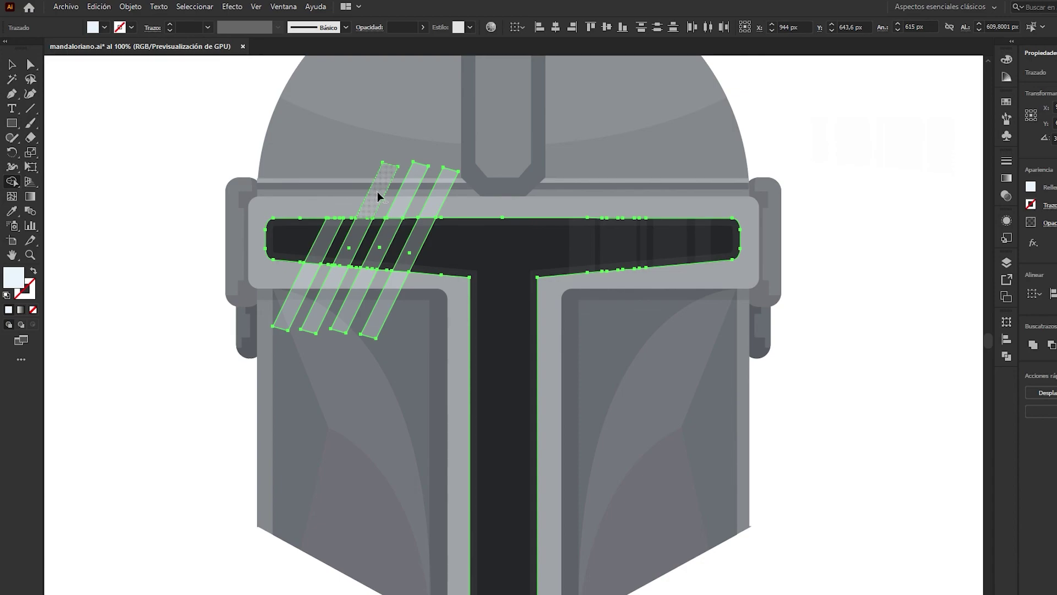
pyautogui.moveTo(378, 192); pyautogui.dragTo(451, 175)
pyautogui.moveTo(374, 333); pyautogui.dragTo(278, 316)
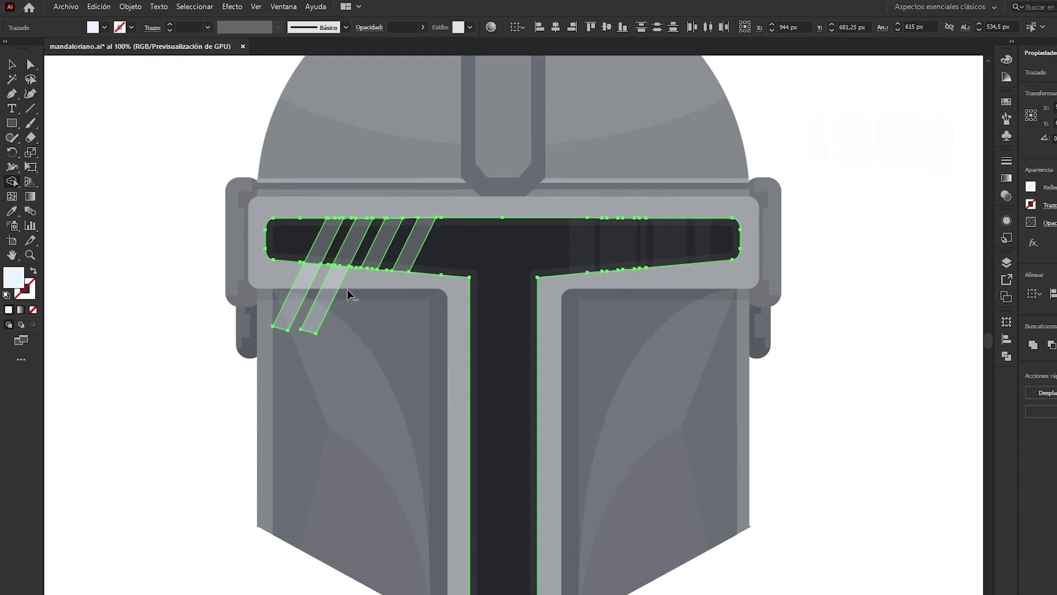
pyautogui.click(7, 67)
pyautogui.click(357, 238)
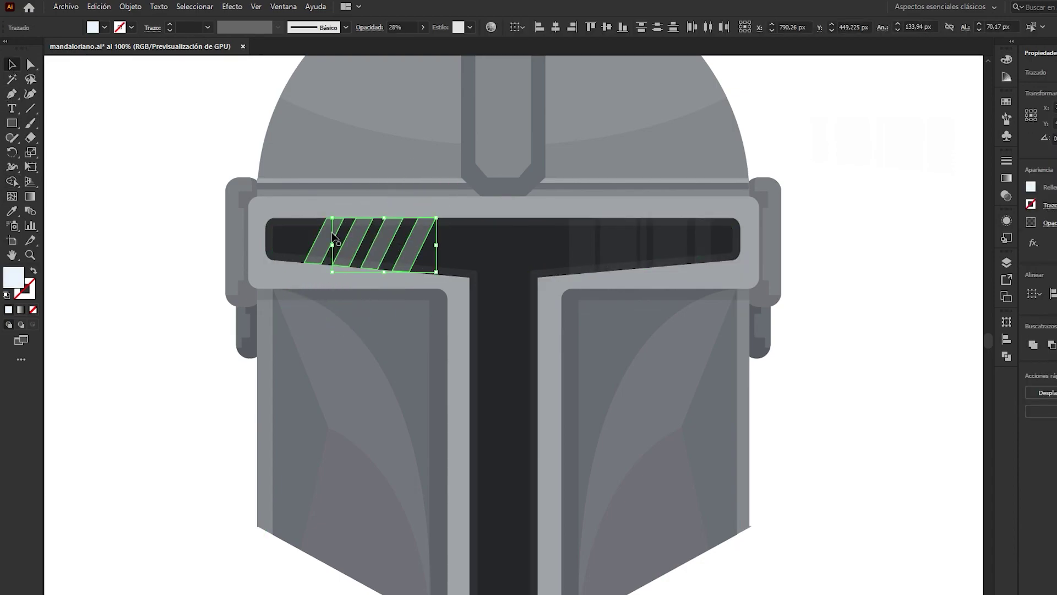
pyautogui.click(396, 27)
# - Set the diagonal stripes' opacity to 7%
pyautogui.write('7')
pyautogui.press('Return')
pyautogui.click(235, 112)
pyautogui.scroll(-4, 179, 134)
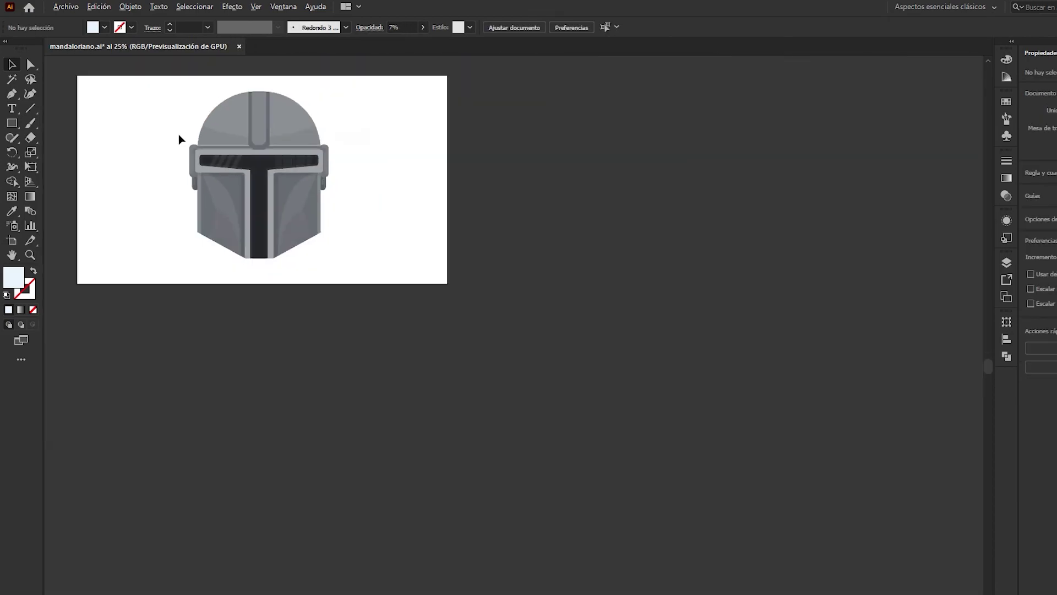
pyautogui.scroll(-1, 179, 134)
pyautogui.scroll(1, 178, 134)
pyautogui.scroll(2, 179, 133)
# - Undo the diagonal stripe edits to restore the original vertical stripes, and save
pyautogui.hotkey('ctrl', 'z')
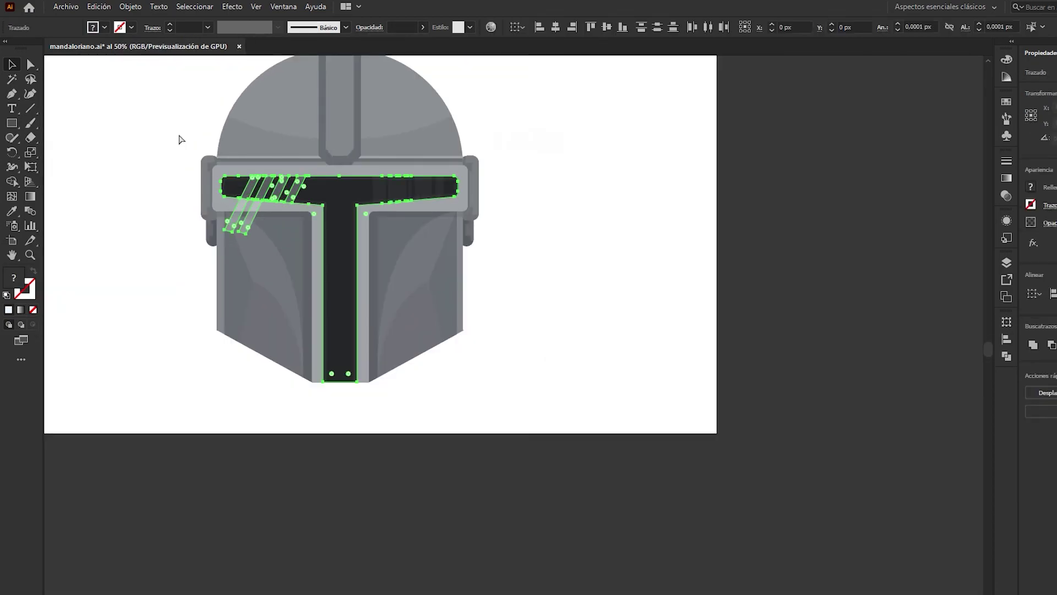
pyautogui.hotkey('ctrl', 'z')
pyautogui.hotkey('ctrl', 'z')
pyautogui.hotkey('ctrl', 'z')
pyautogui.hotkey('ctrl', 'z')
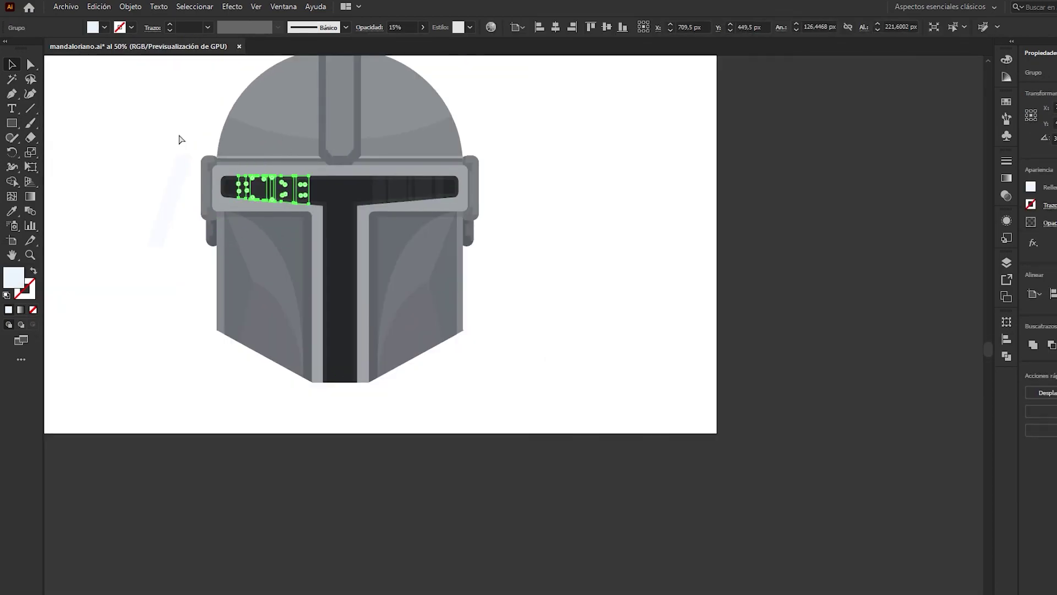
pyautogui.hotkey('ctrl', 'z')
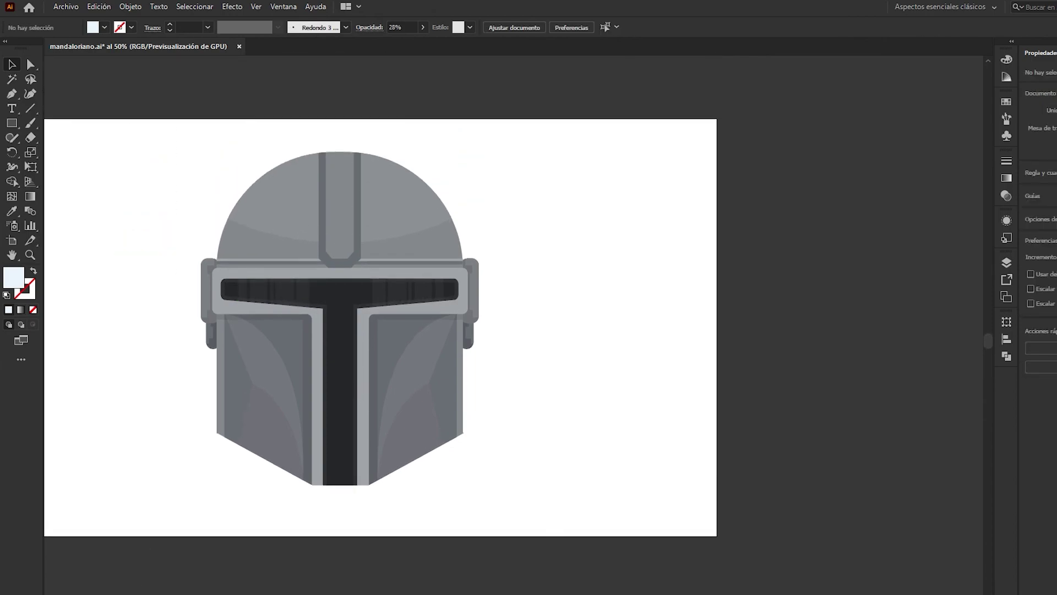
pyautogui.scroll(1, 185, 330)
pyautogui.hotkey('ctrl', 's')
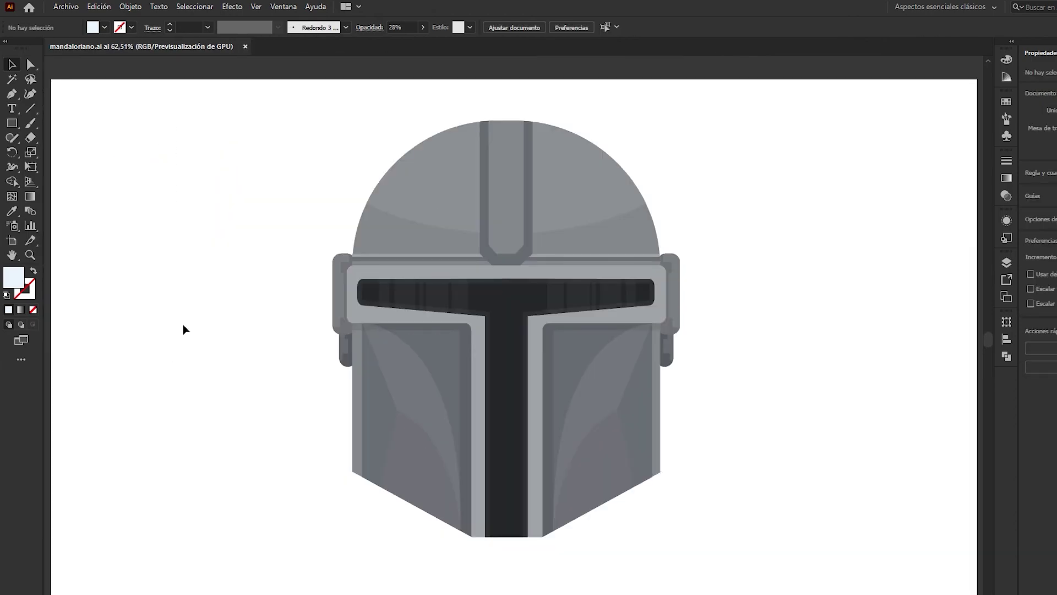